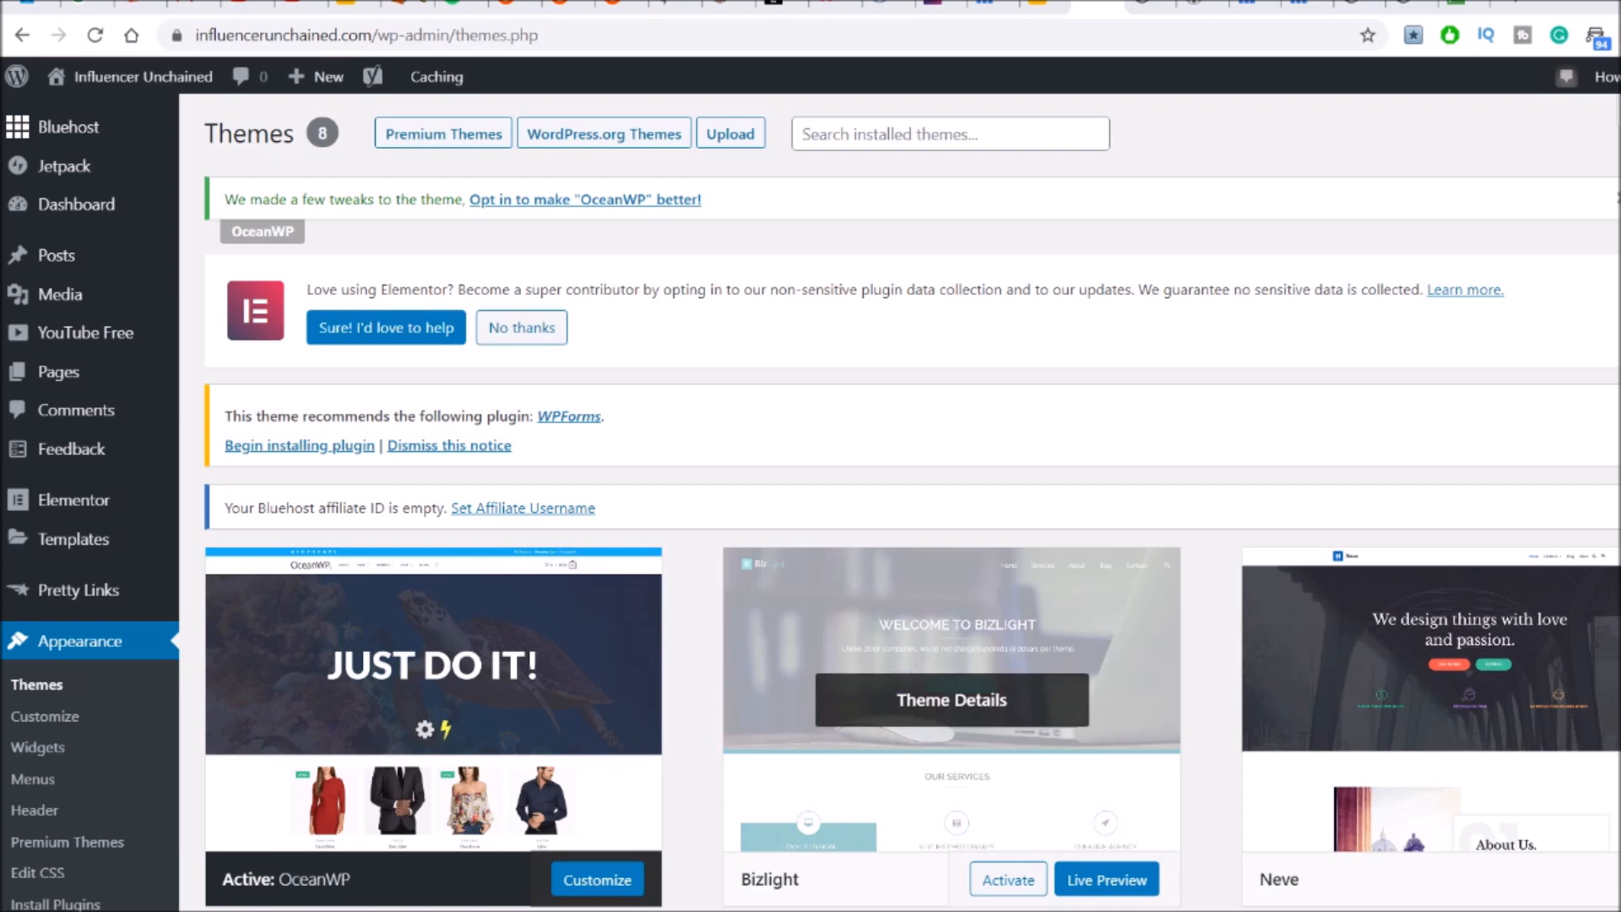
# Look through the themes installed on the WordPress site
pyautogui.scroll(-1, 952, 642)
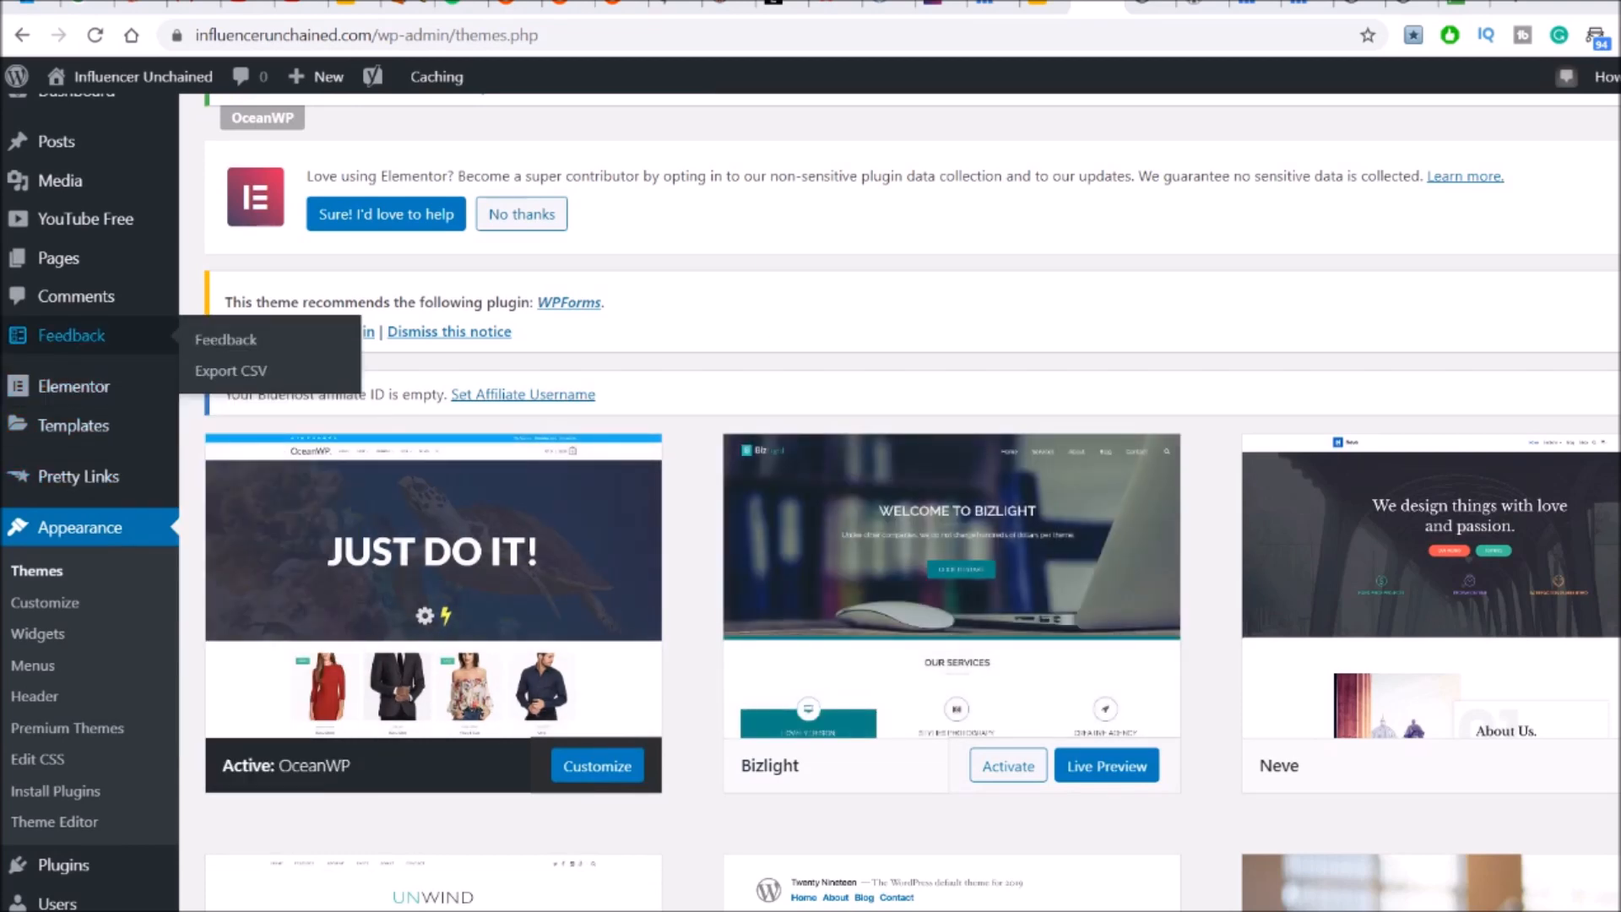
pyautogui.scroll(1, 951, 591)
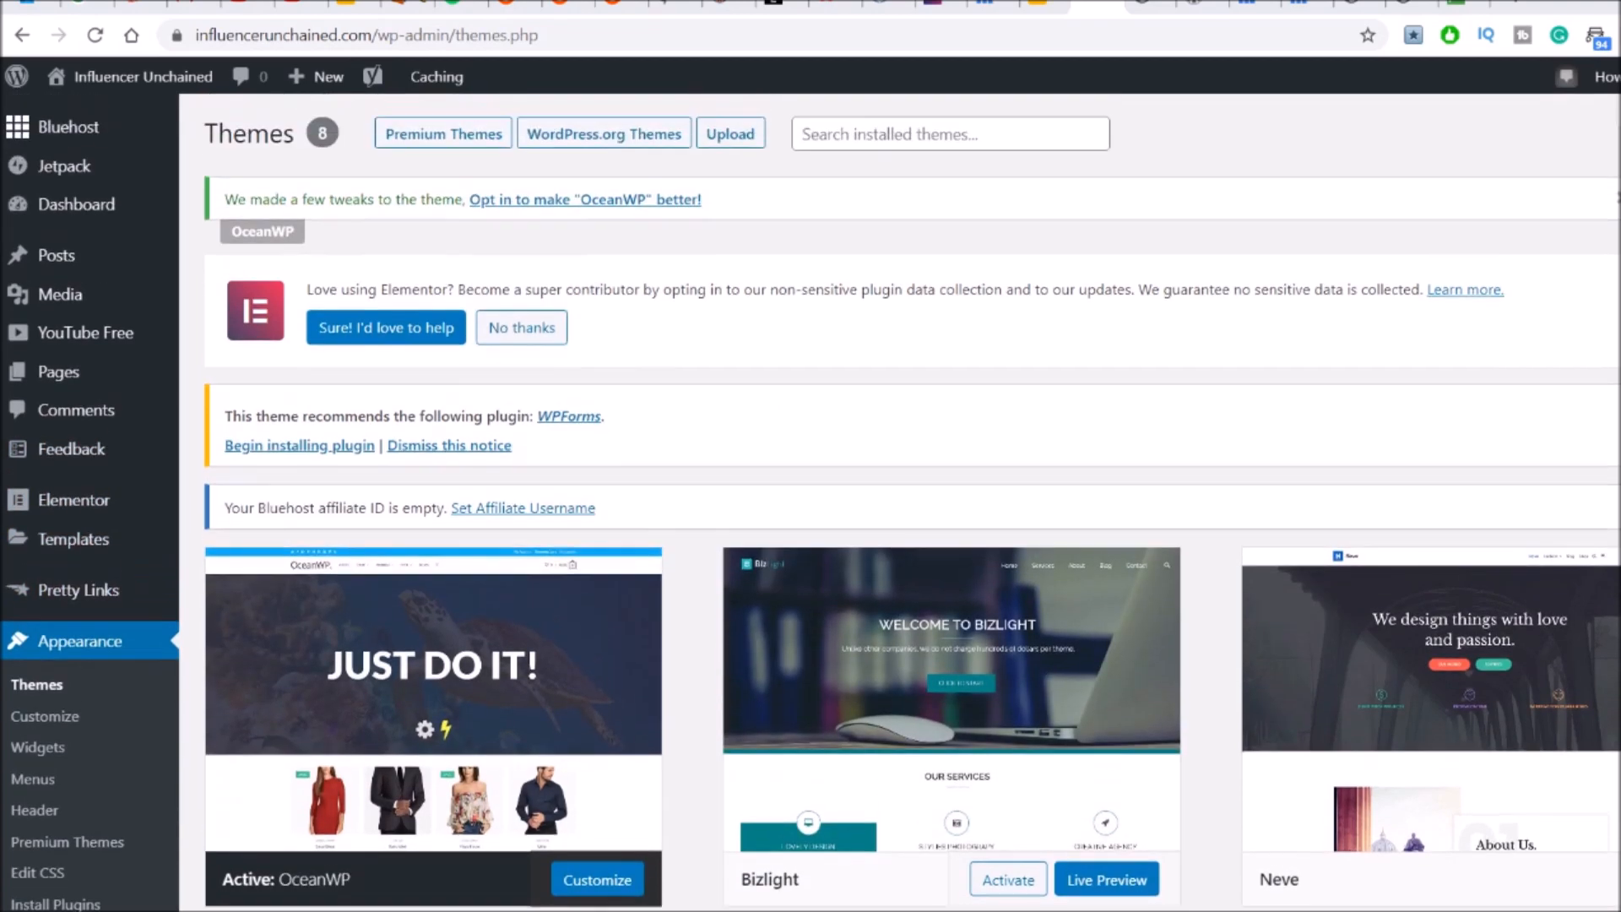
pyautogui.scroll(-3, 952, 717)
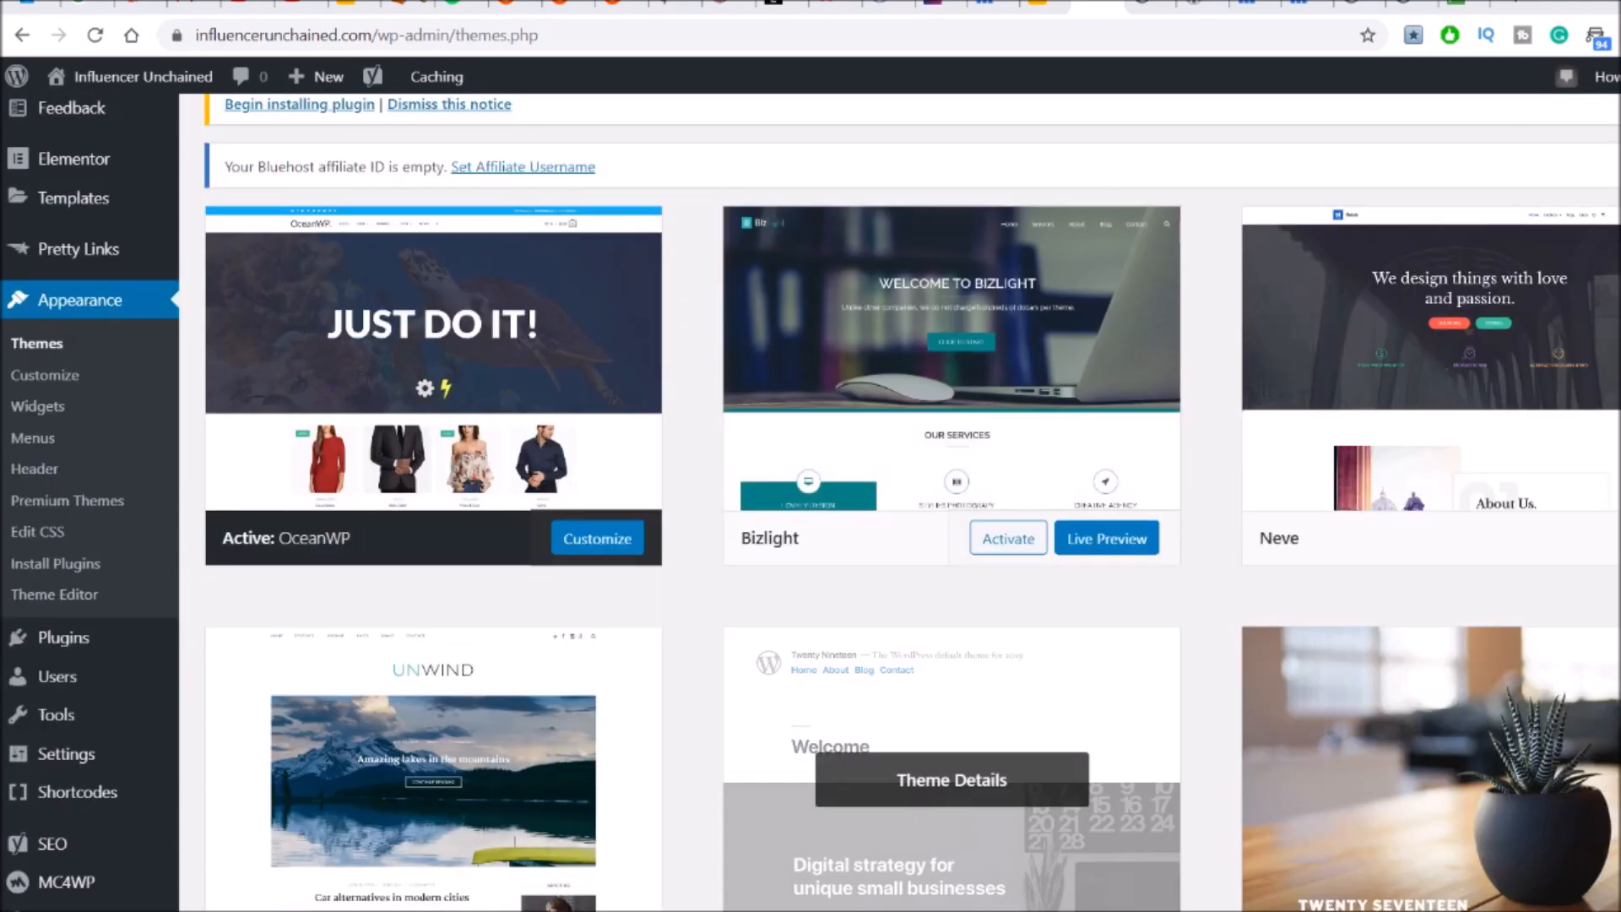
# Switch to the live Influencer Unchained home page and review its banner and blog posts
pyautogui.click(1151, 5)
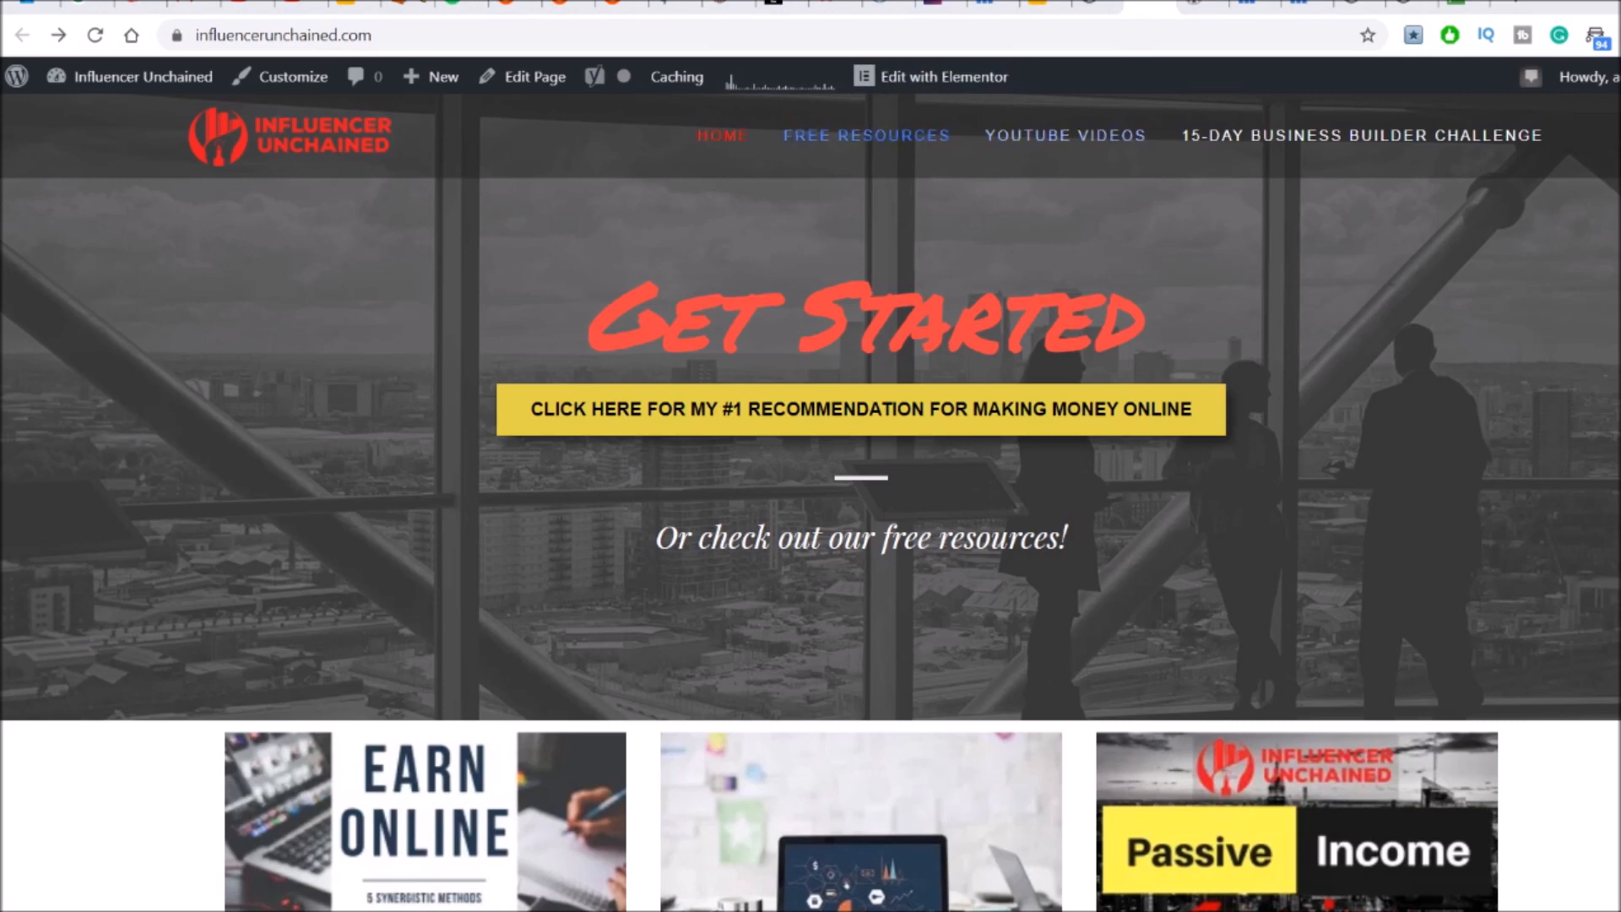
pyautogui.scroll(-3, 811, 502)
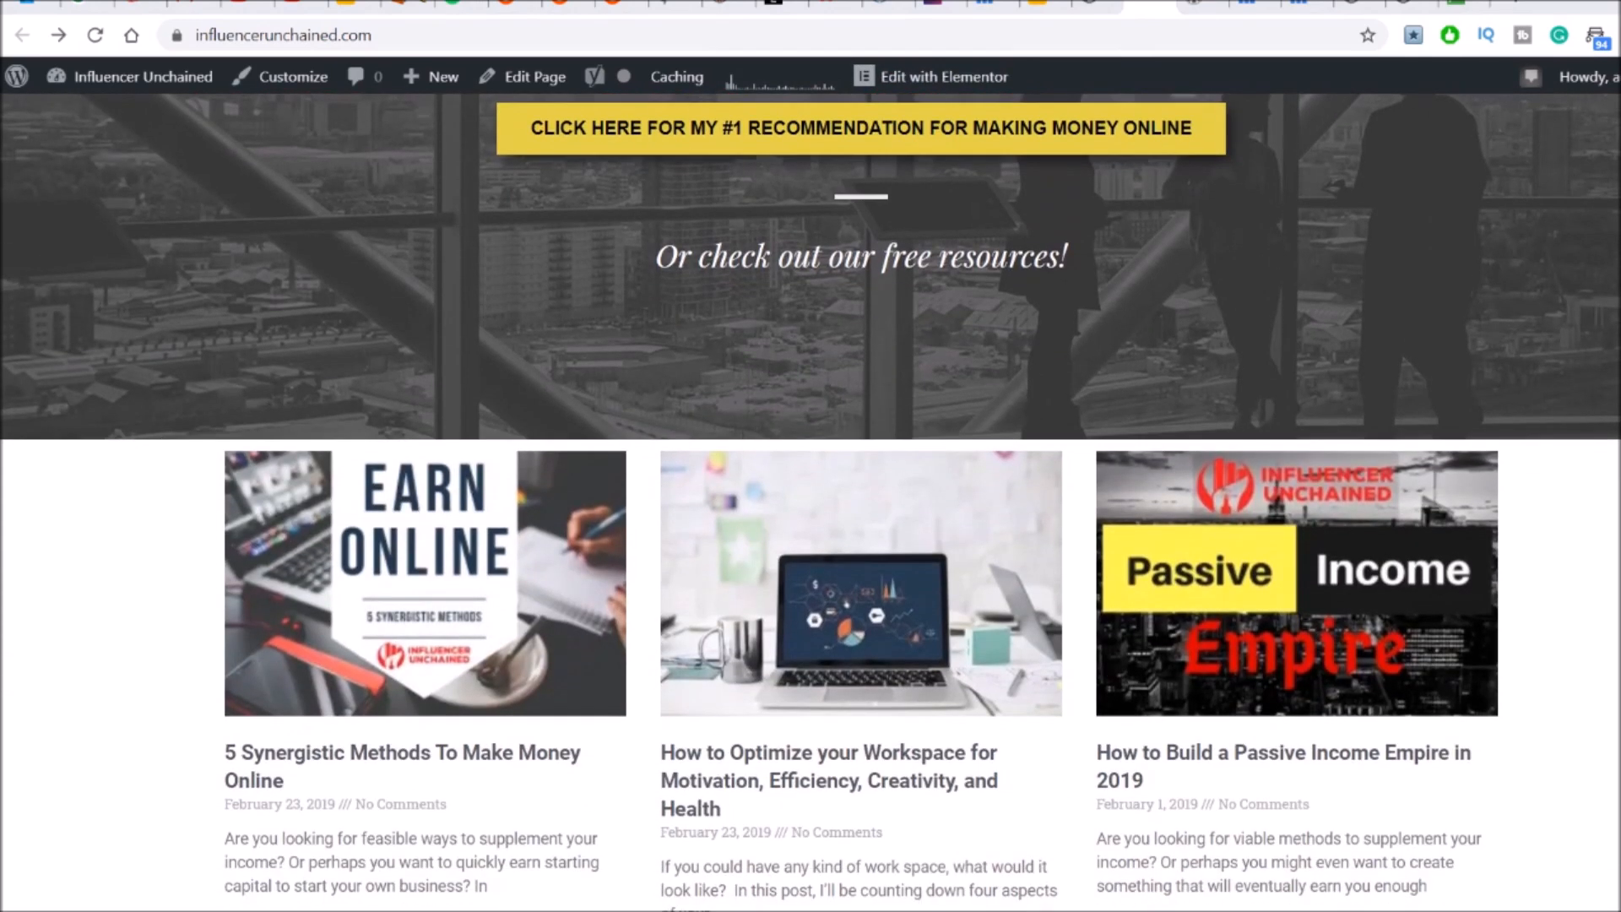
pyautogui.scroll(-3, 810, 502)
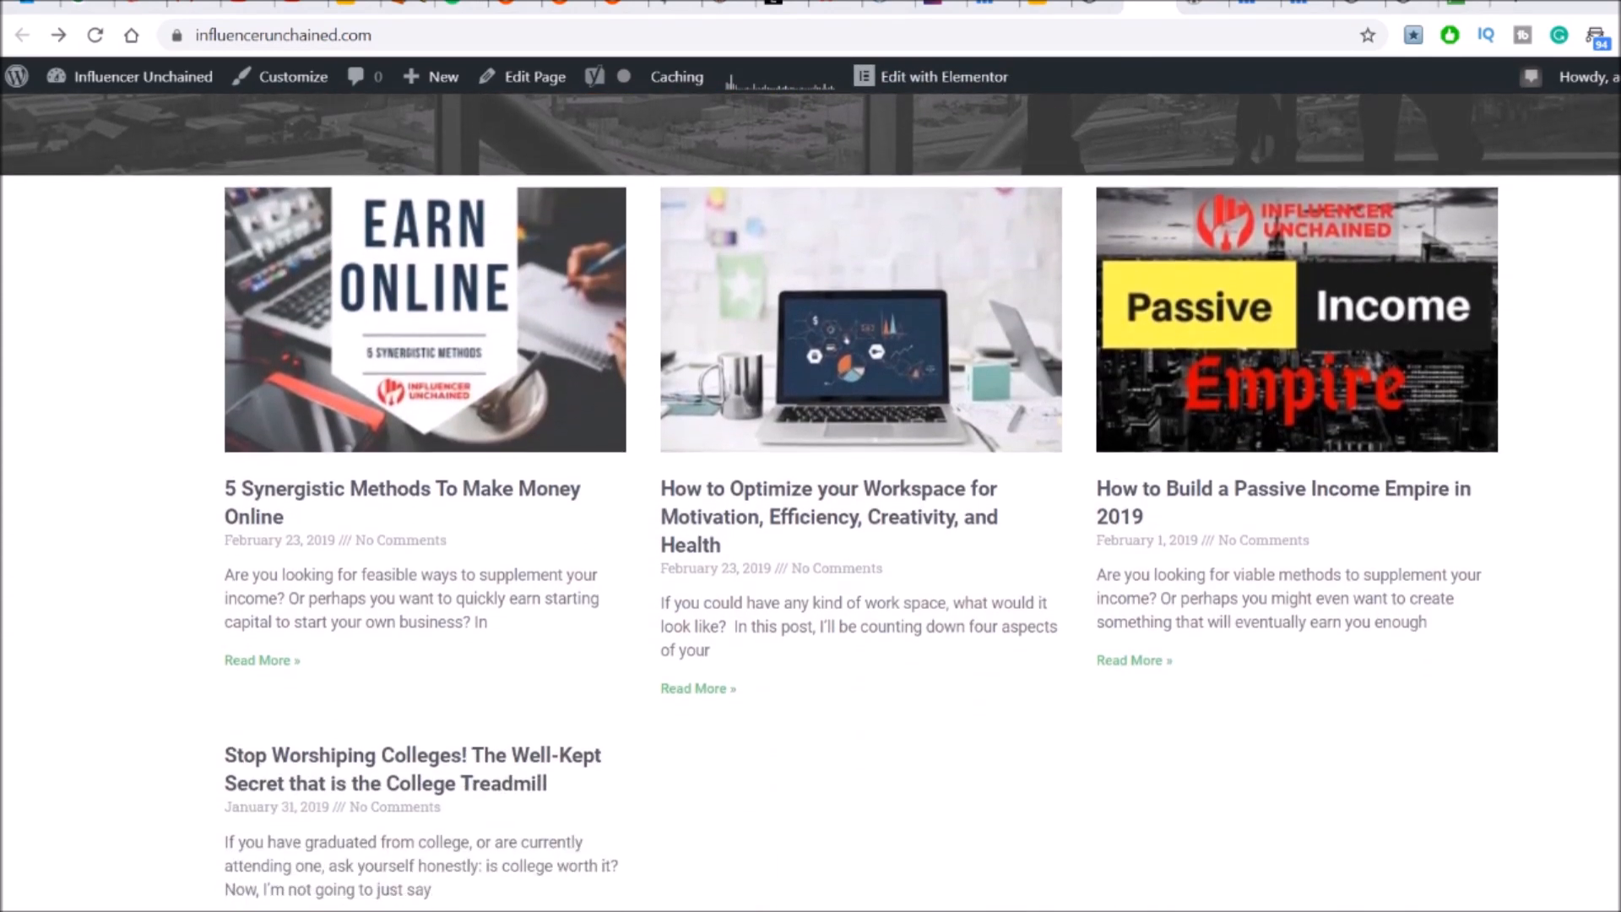
pyautogui.hotkey('ctrl', 'Tab')
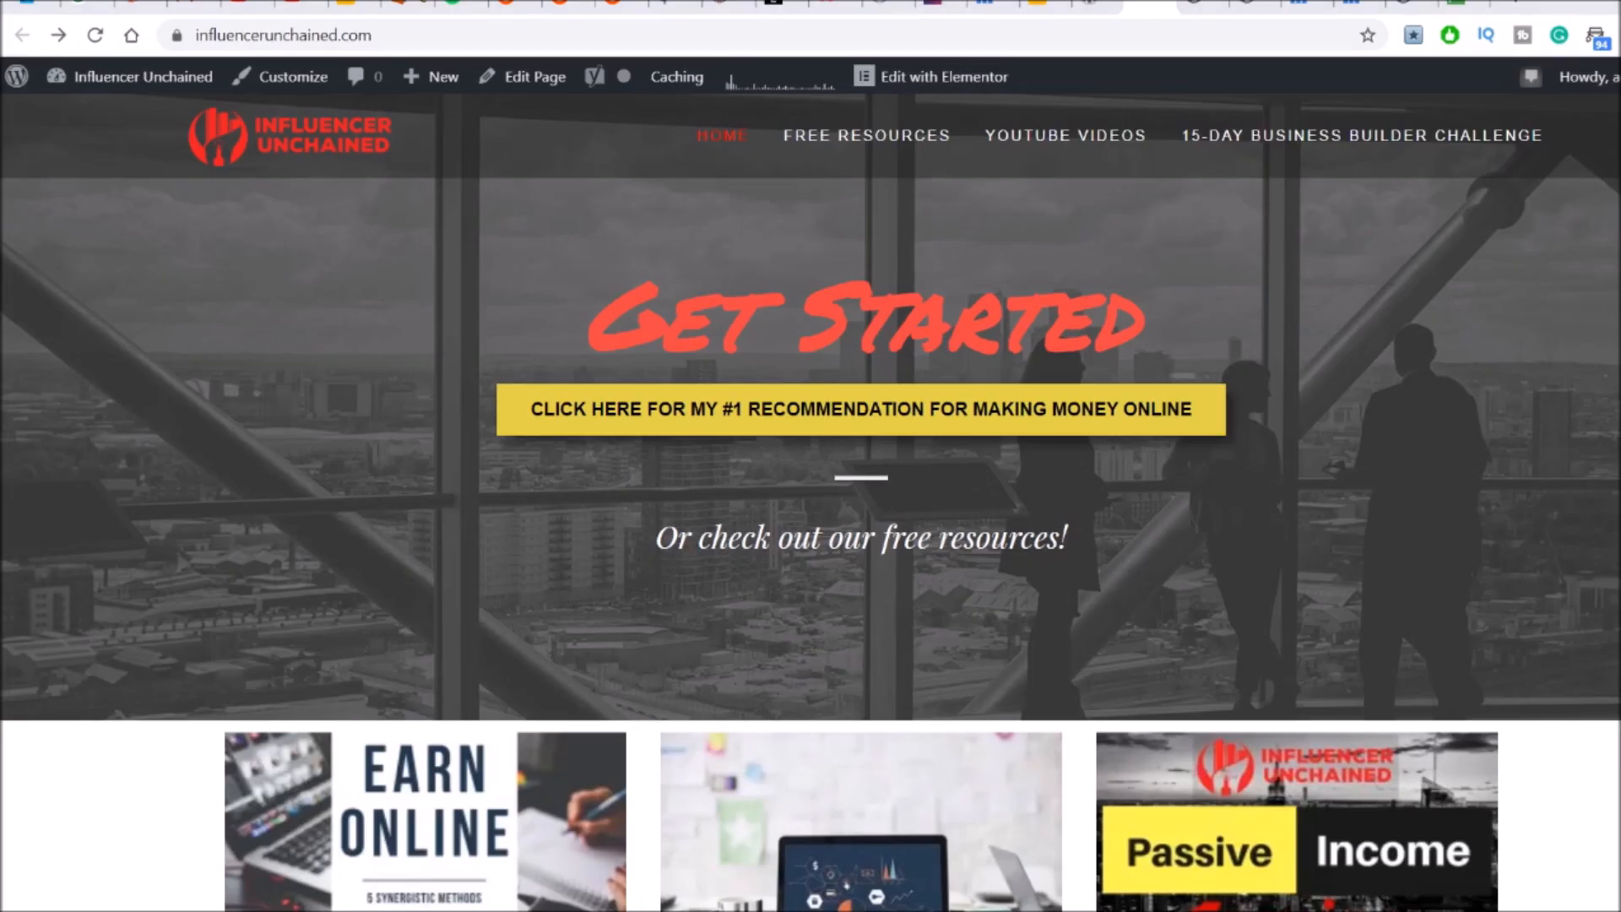
pyautogui.scroll(-7, 811, 503)
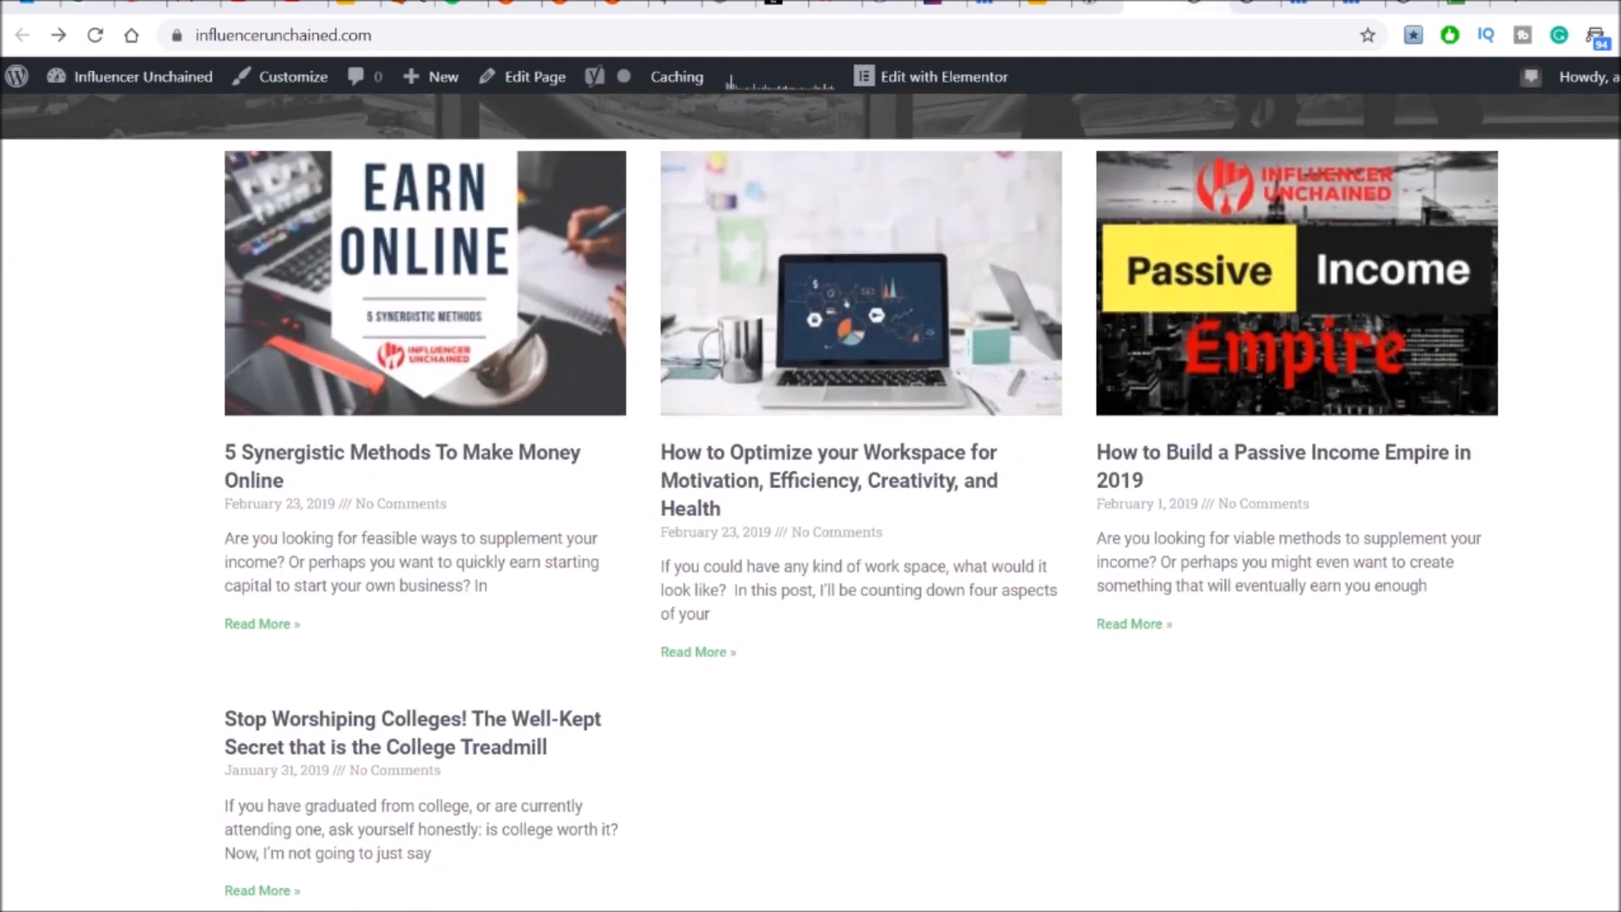
# Switch to the site's installed plugins page and look through the plugin list
pyautogui.click(1204, 4)
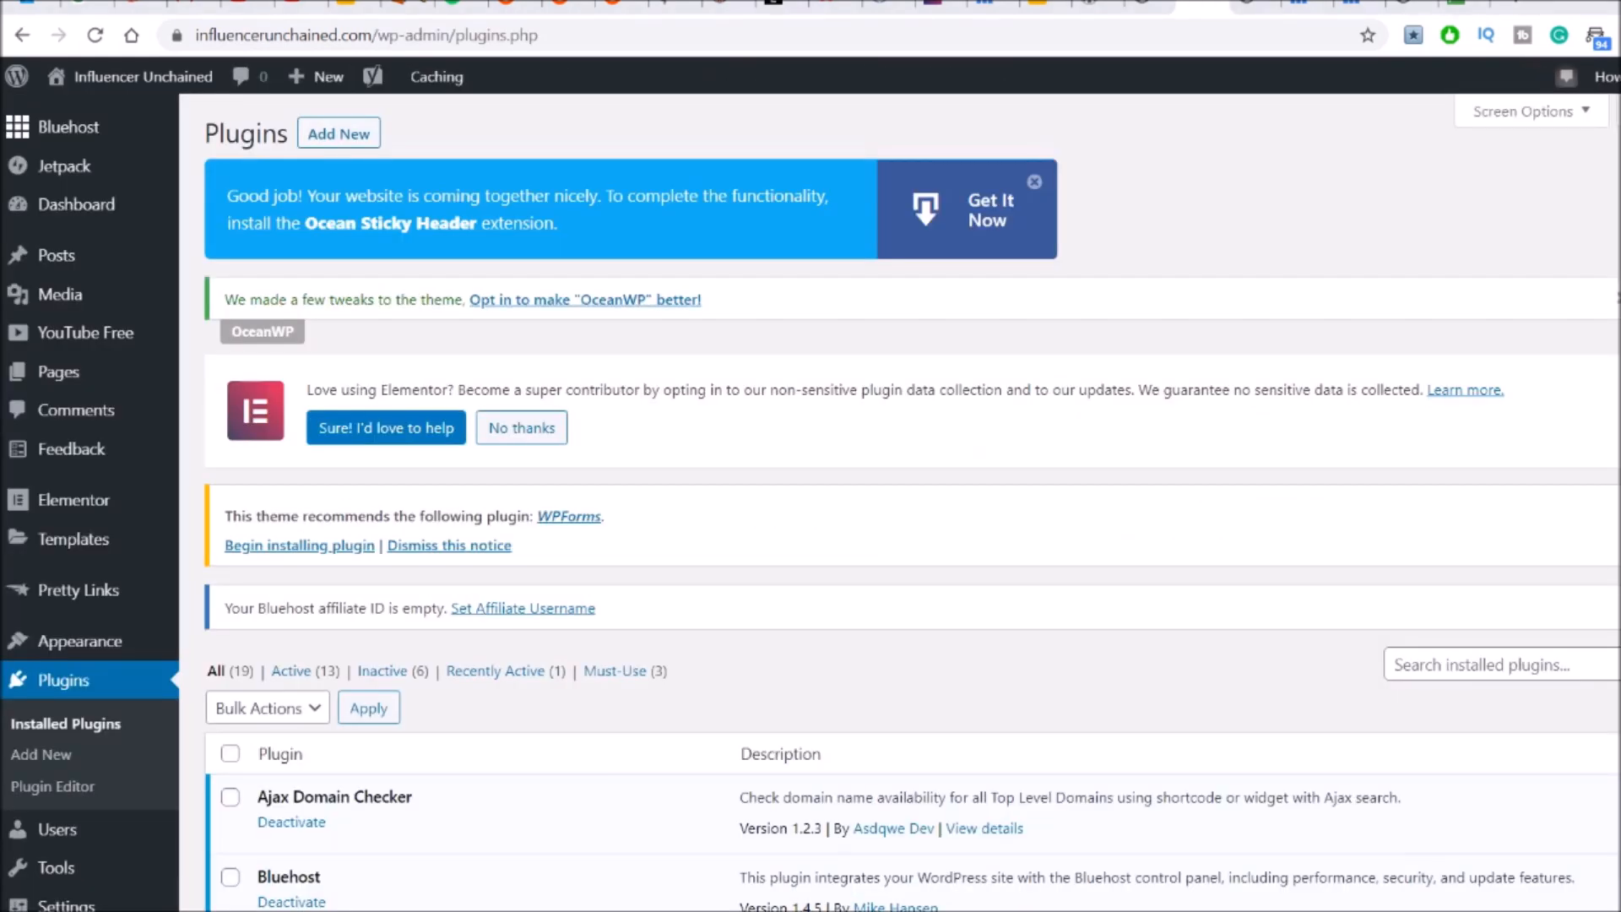
pyautogui.scroll(-1, 900, 506)
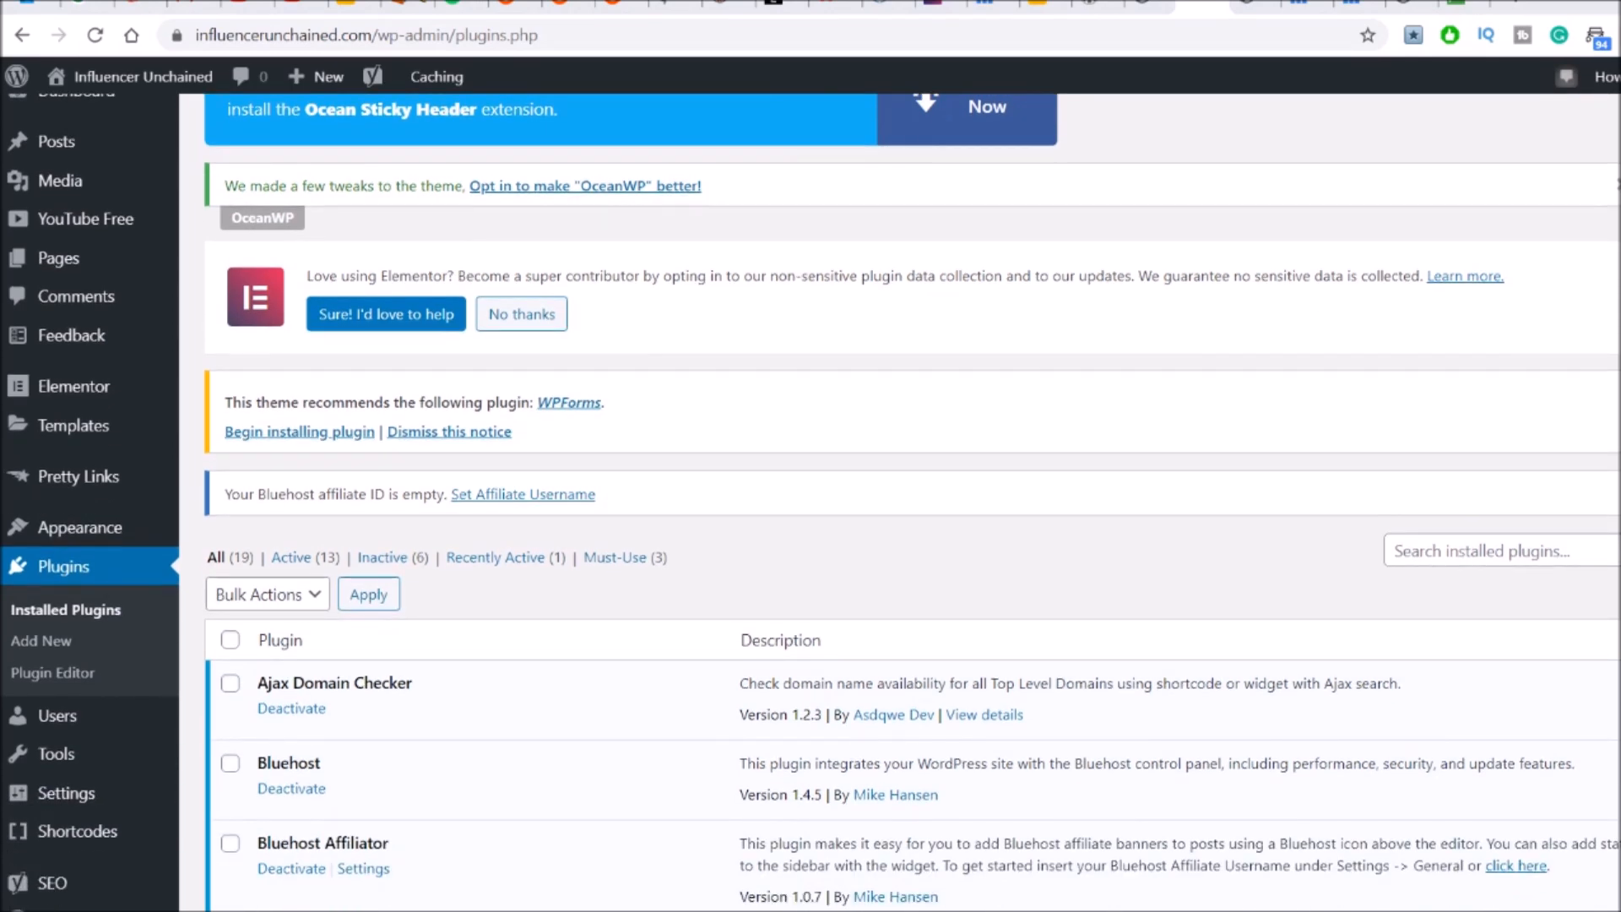
pyautogui.scroll(-1, 900, 506)
pyautogui.scroll(-1, 900, 507)
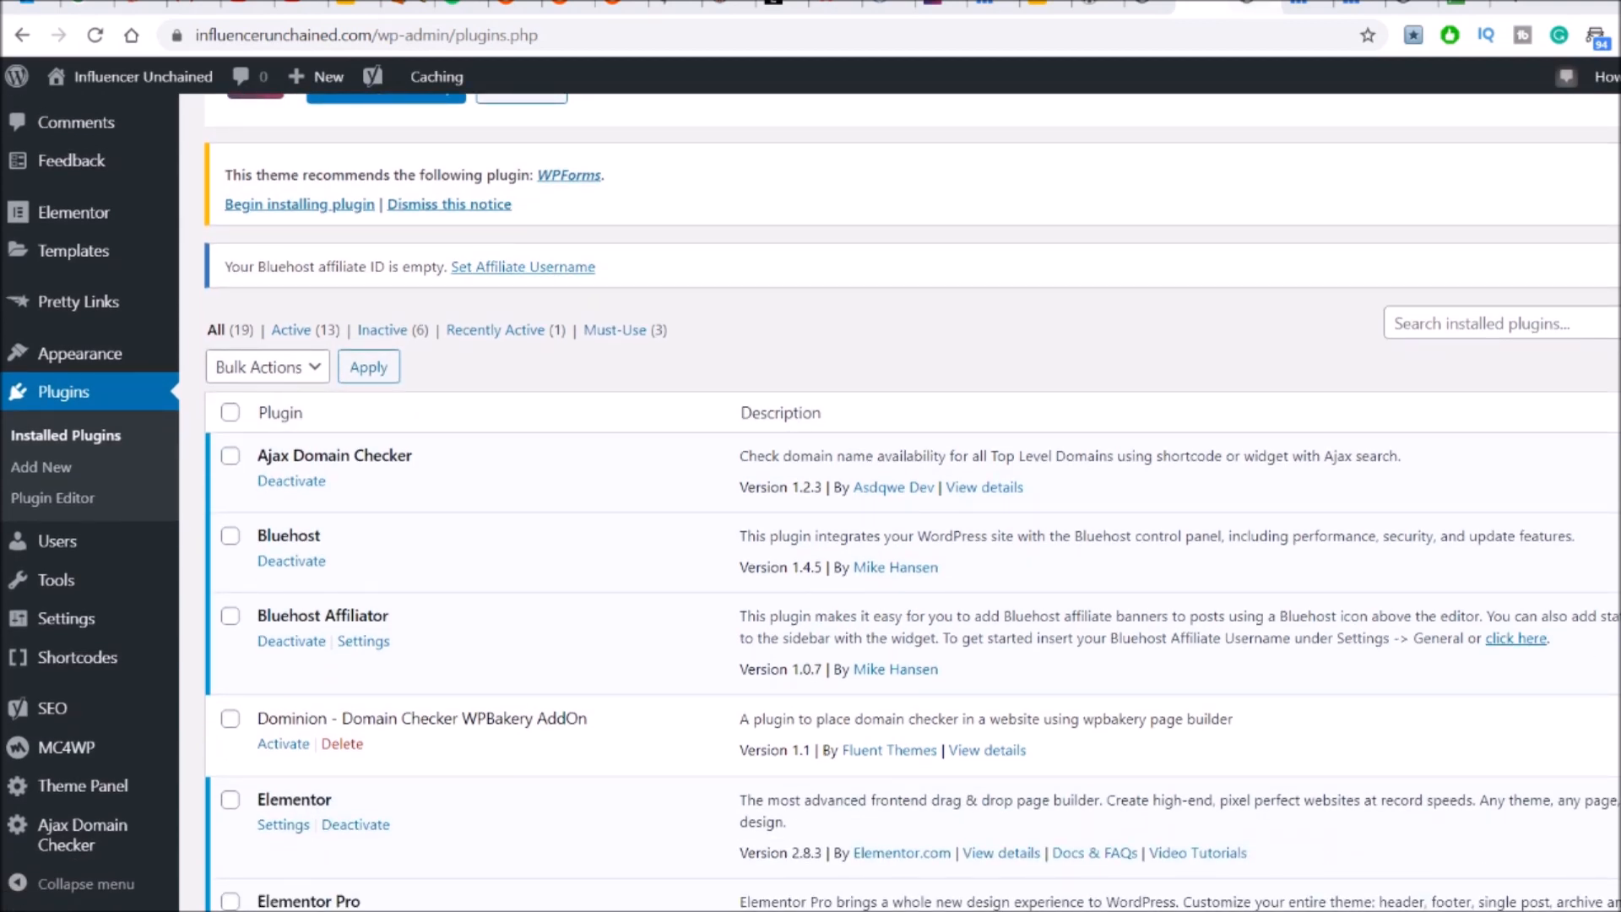
# On the createawebsite resource page, check the availability of the domain influencerunchained with the .com extension
pyautogui.click(1256, 4)
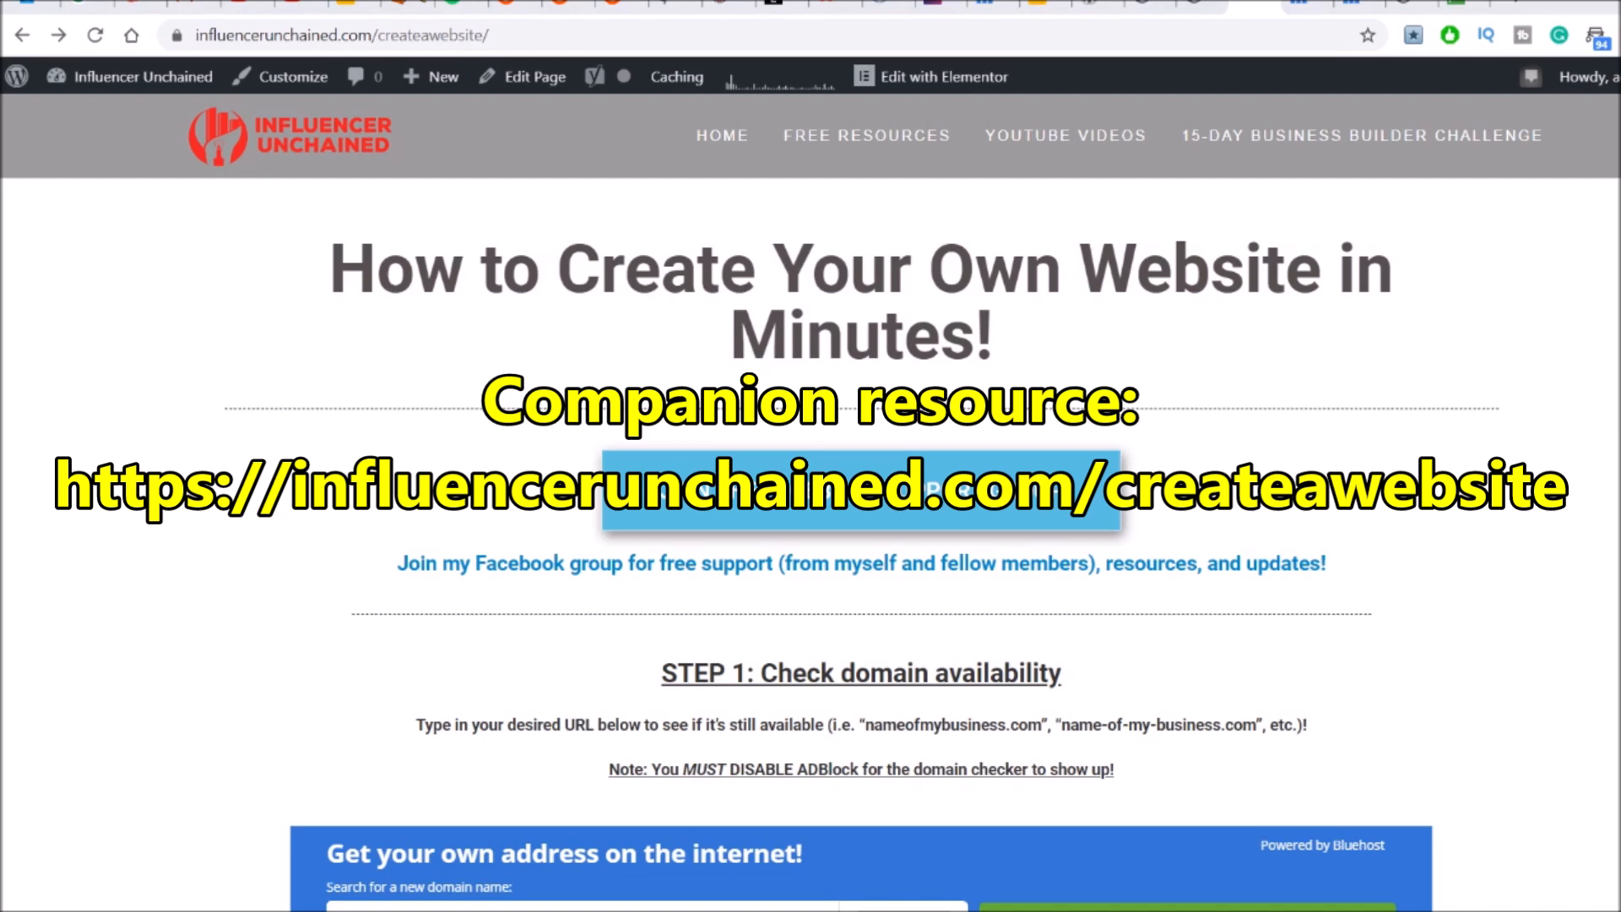
pyautogui.scroll(-2, 810, 507)
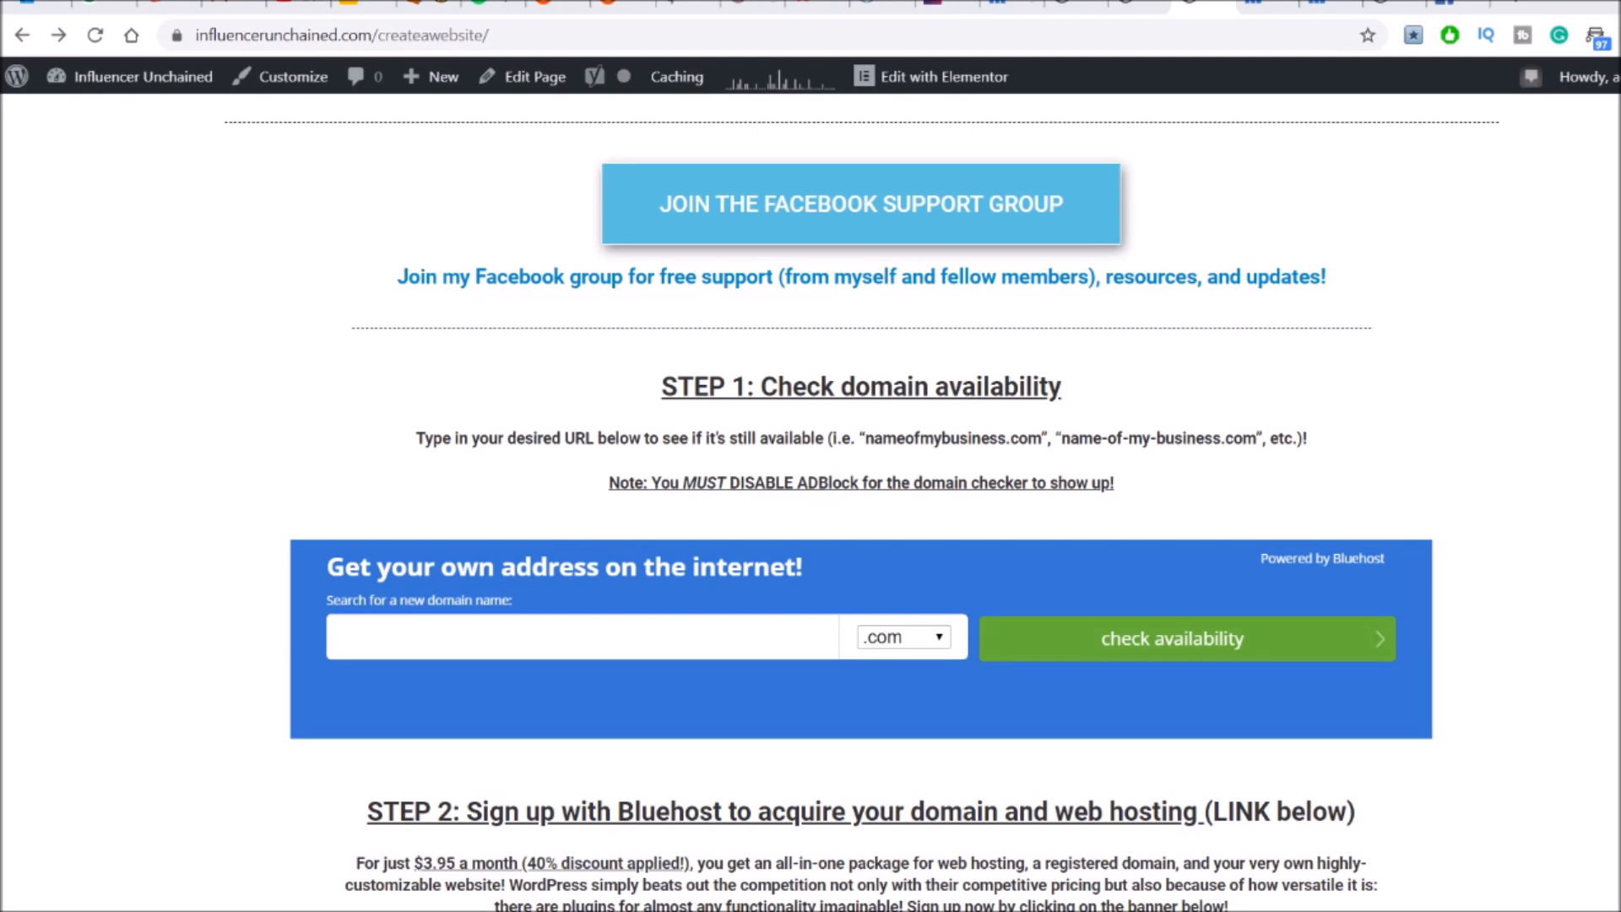
pyautogui.click(727, 636)
pyautogui.write('inf')
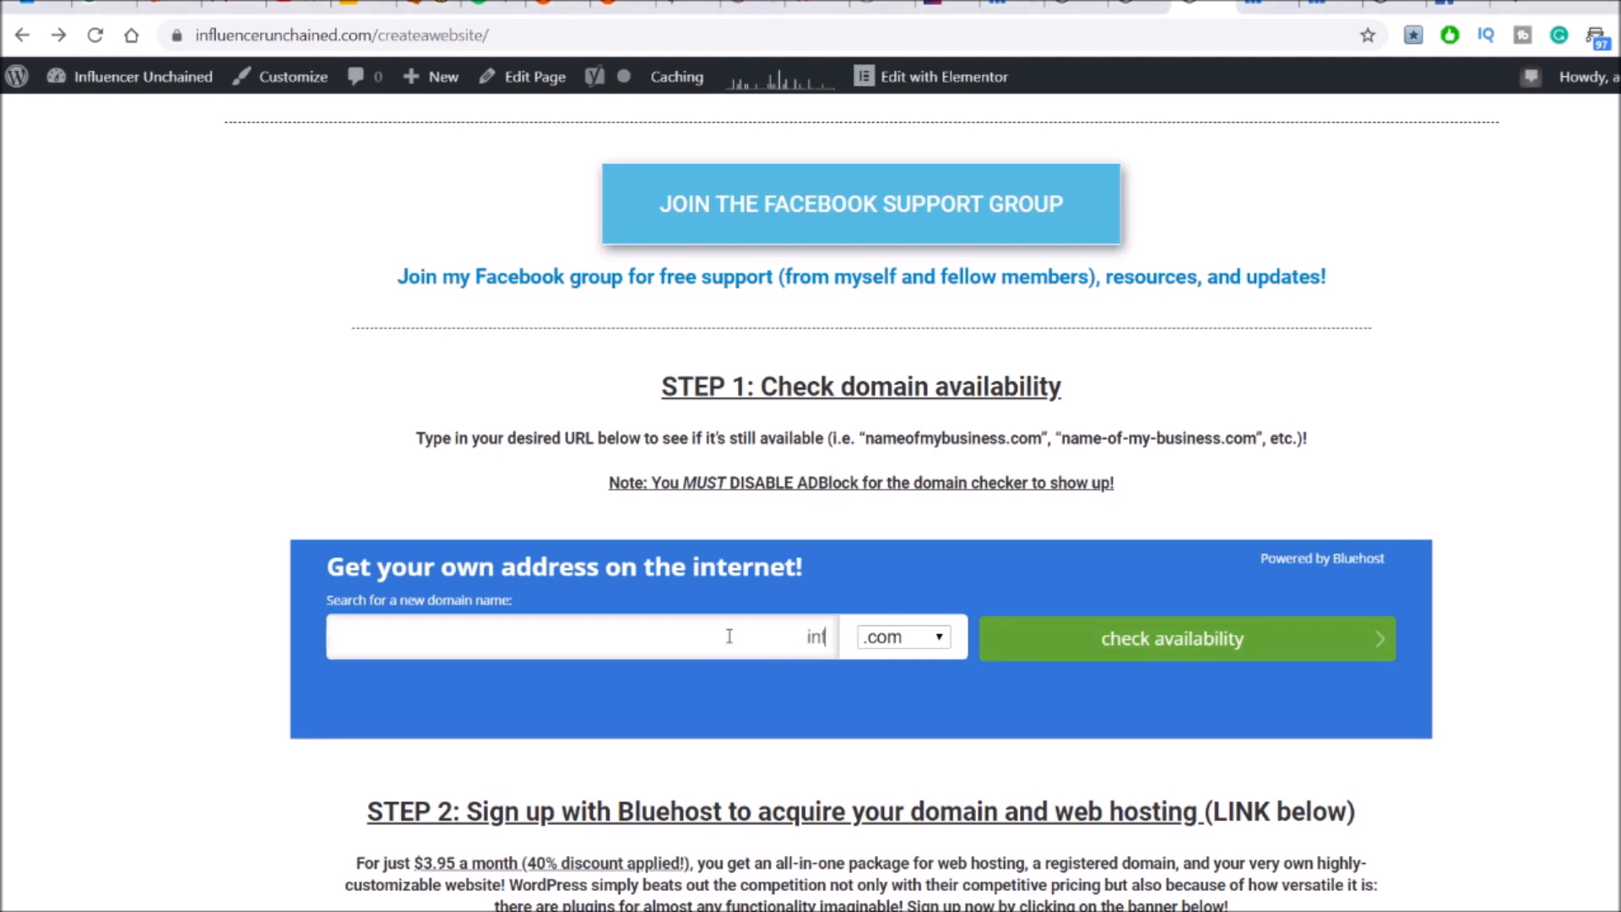
pyautogui.write('luencerunchained')
pyautogui.press('Return')
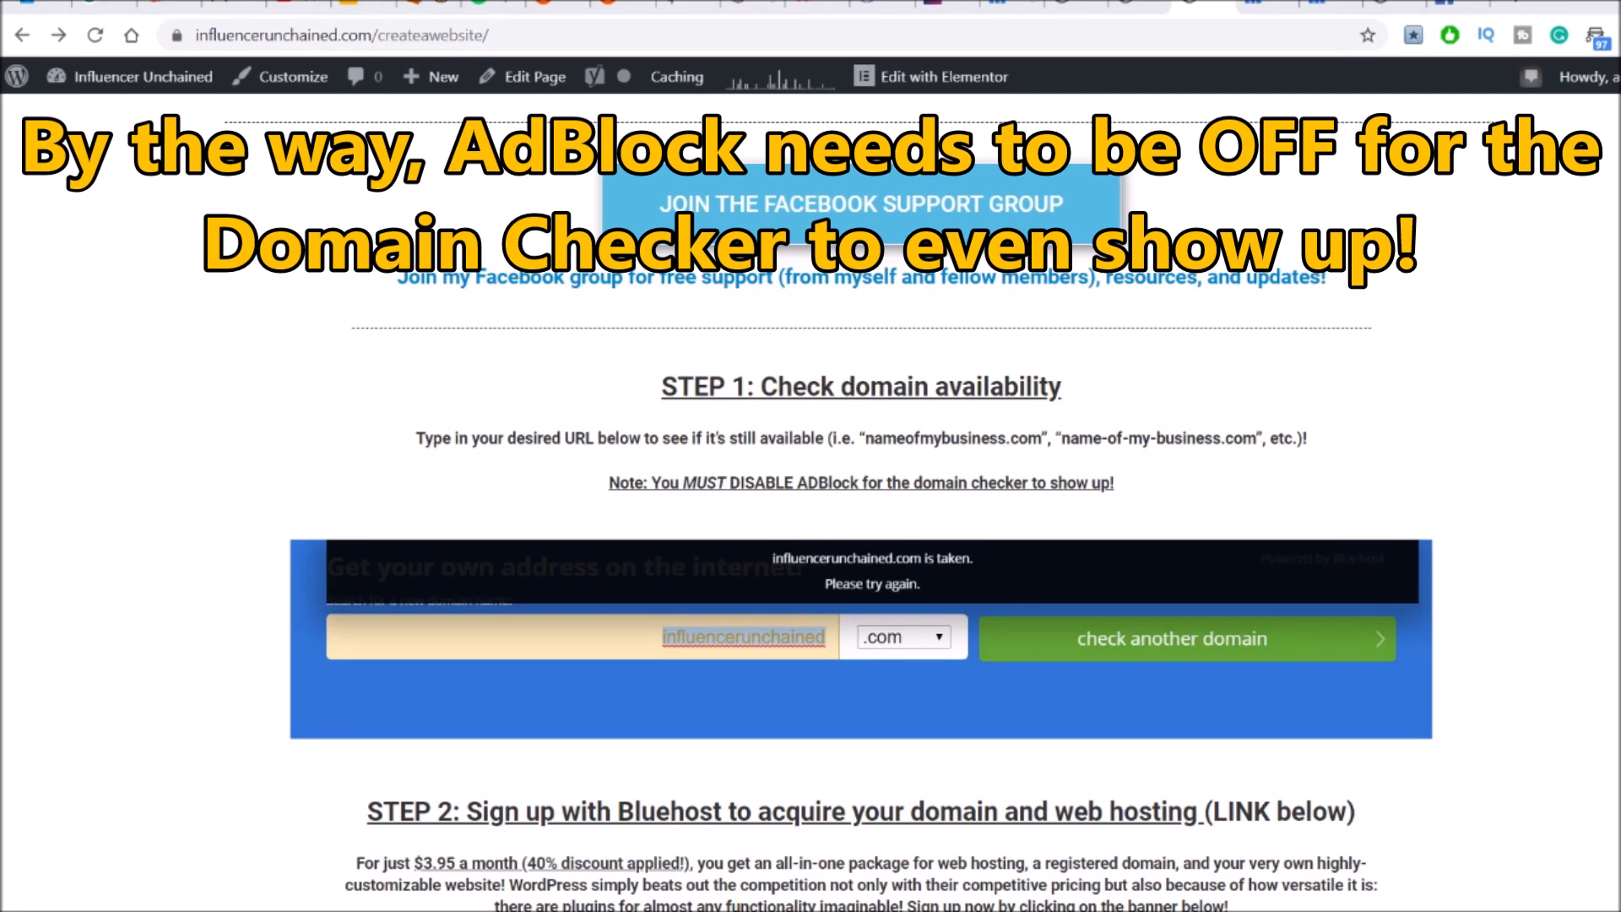
# Read the domain naming examples, the Bluehost sign-up section and the essential plugins and theme list on the resource page
pyautogui.scroll(-2, 811, 507)
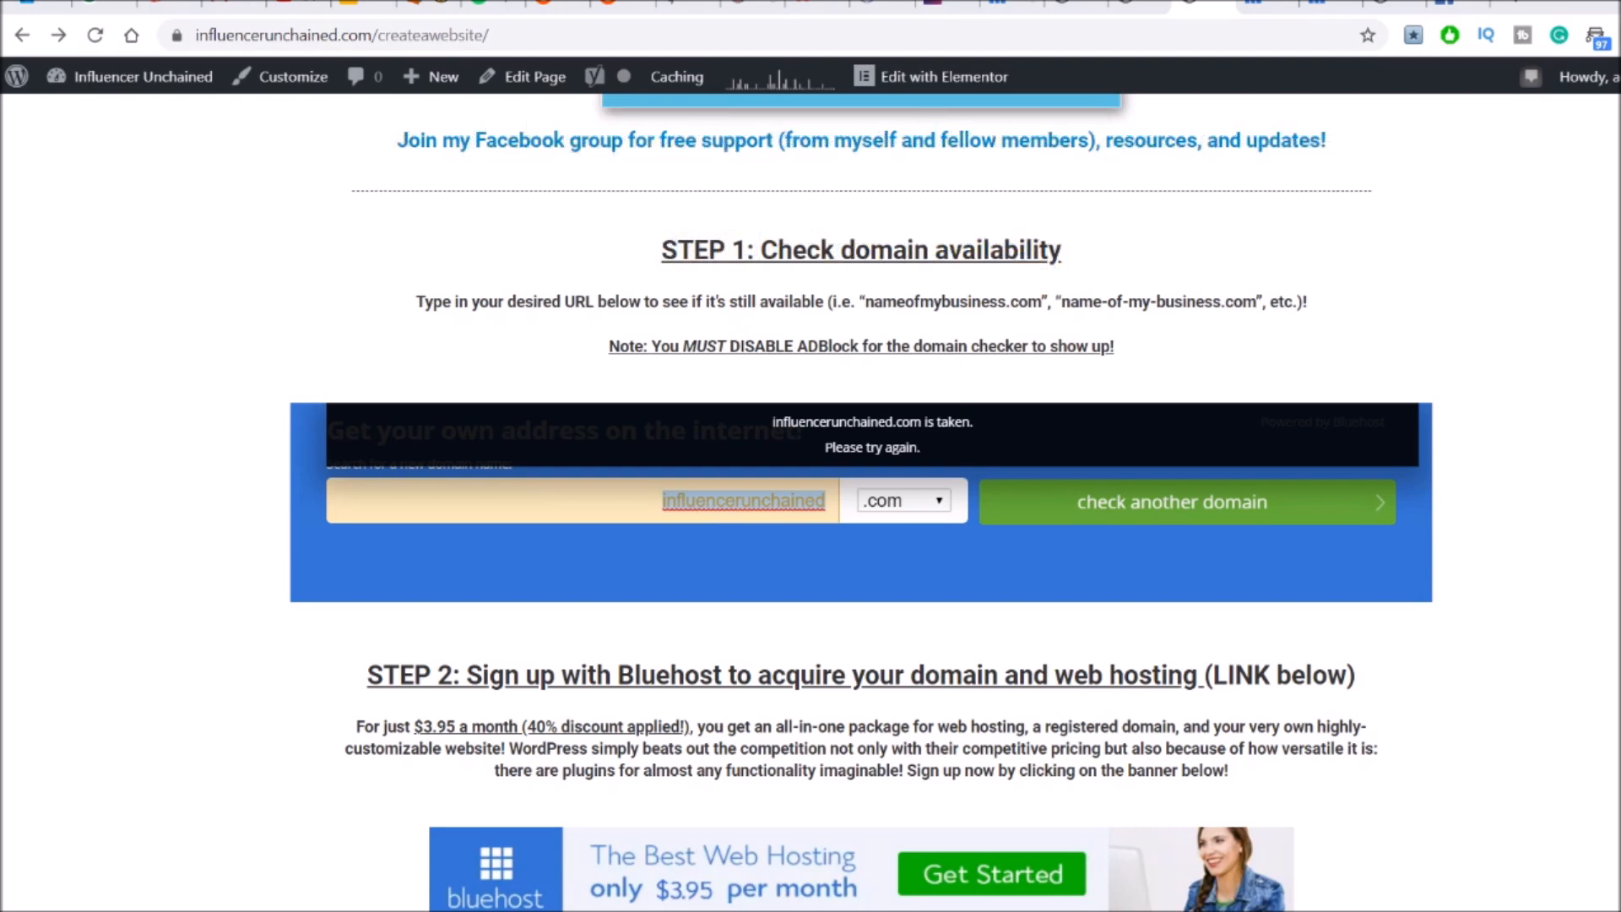
pyautogui.moveTo(1261, 302); pyautogui.dragTo(1044, 302)
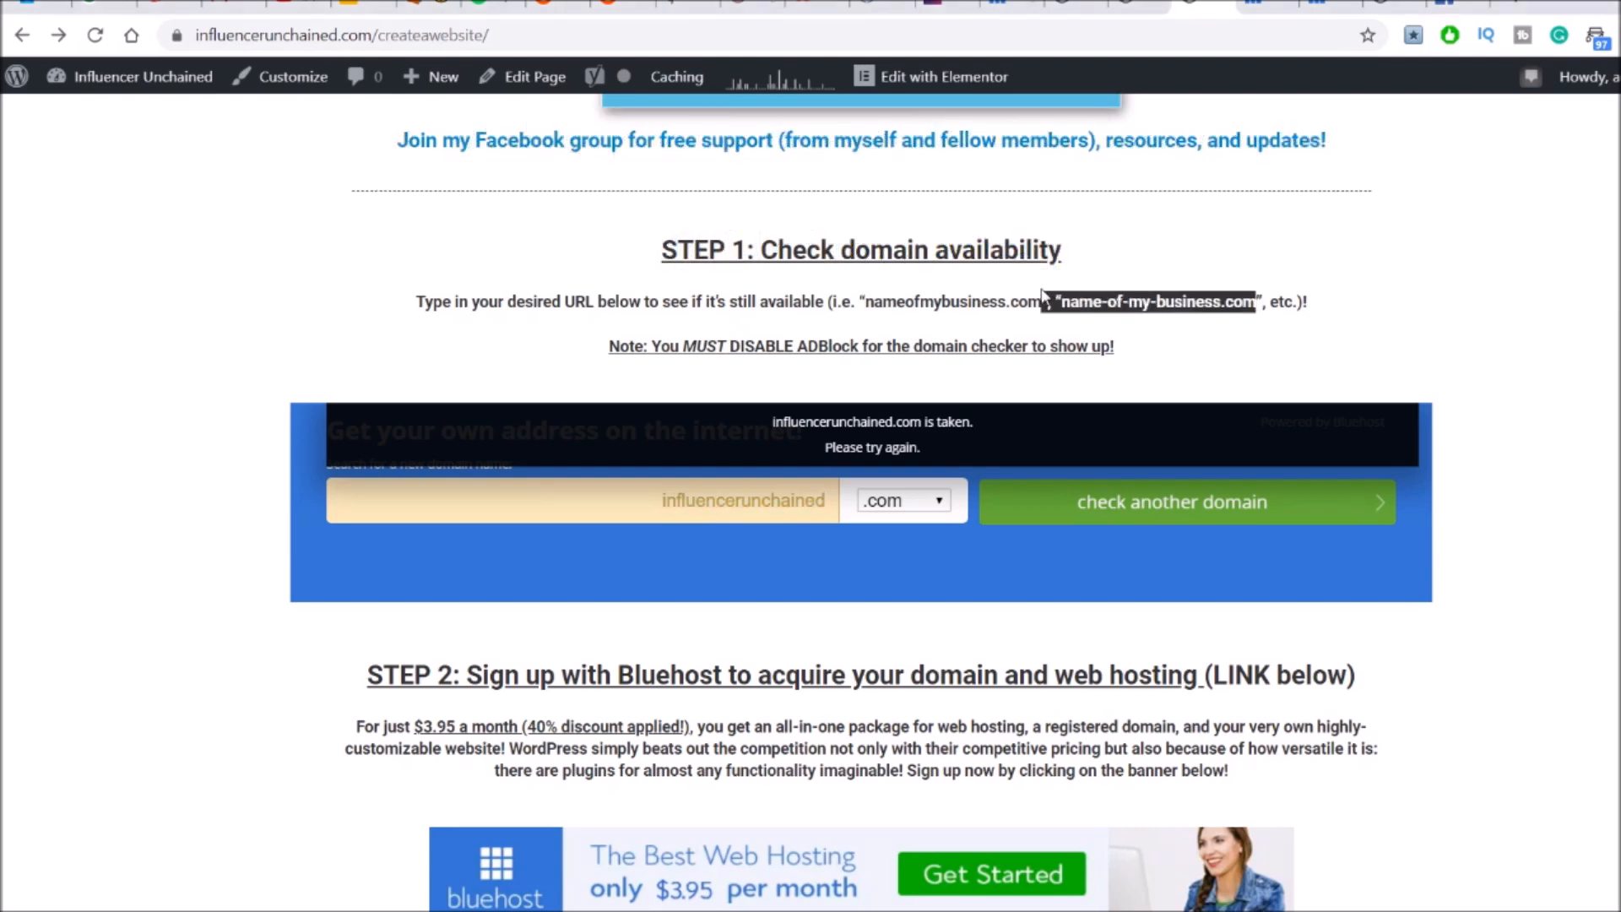
pyautogui.click(1094, 421)
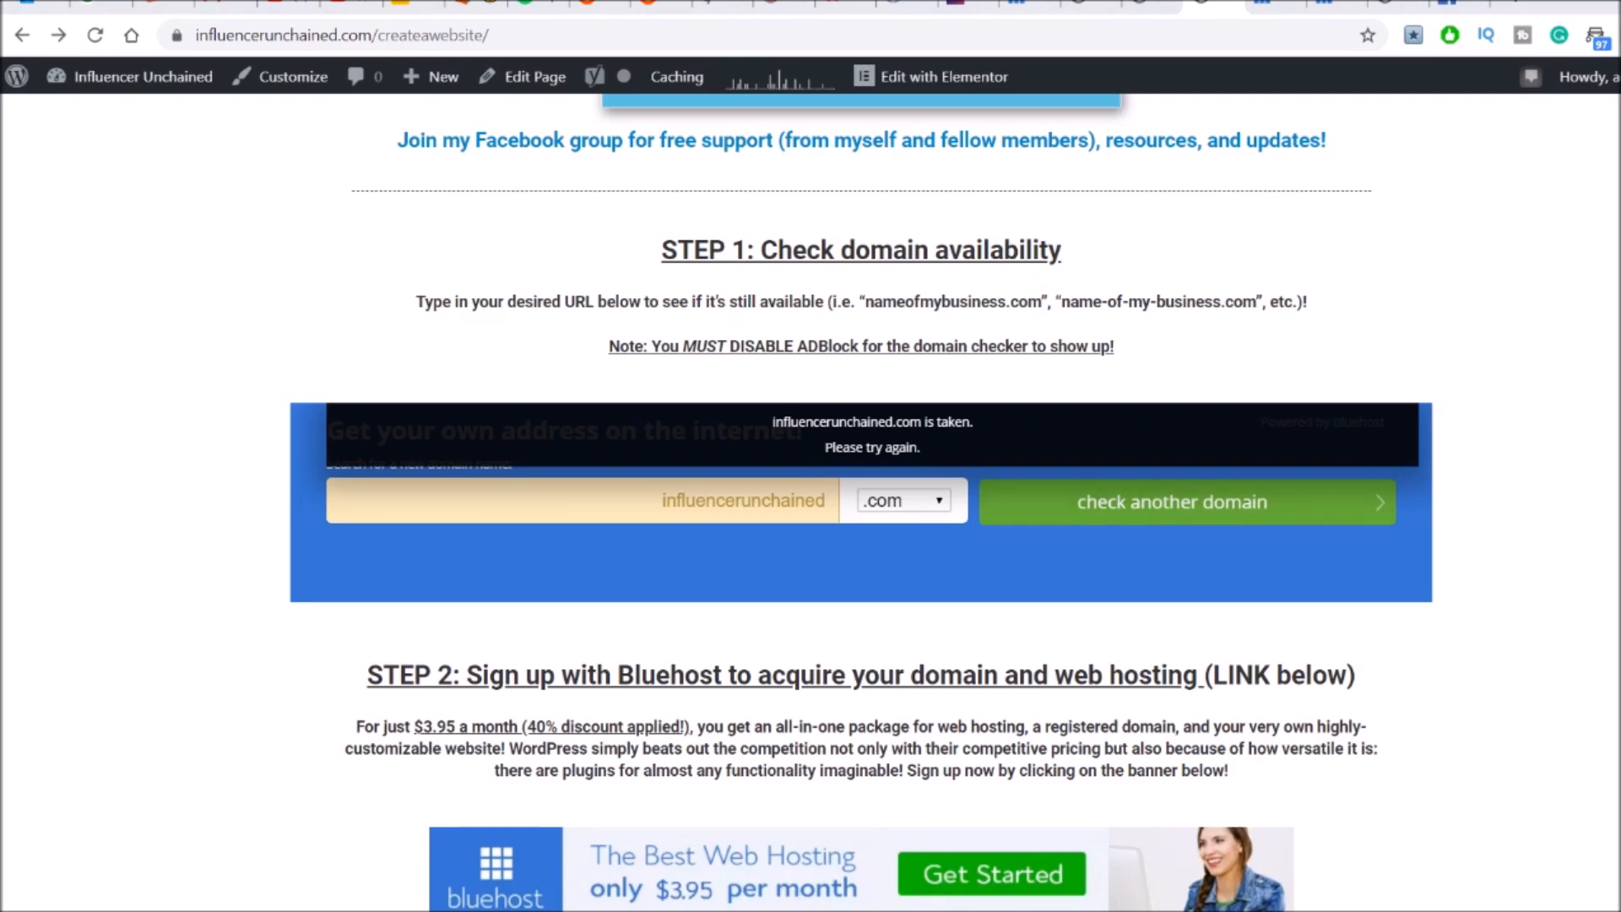
pyautogui.scroll(-2, 810, 507)
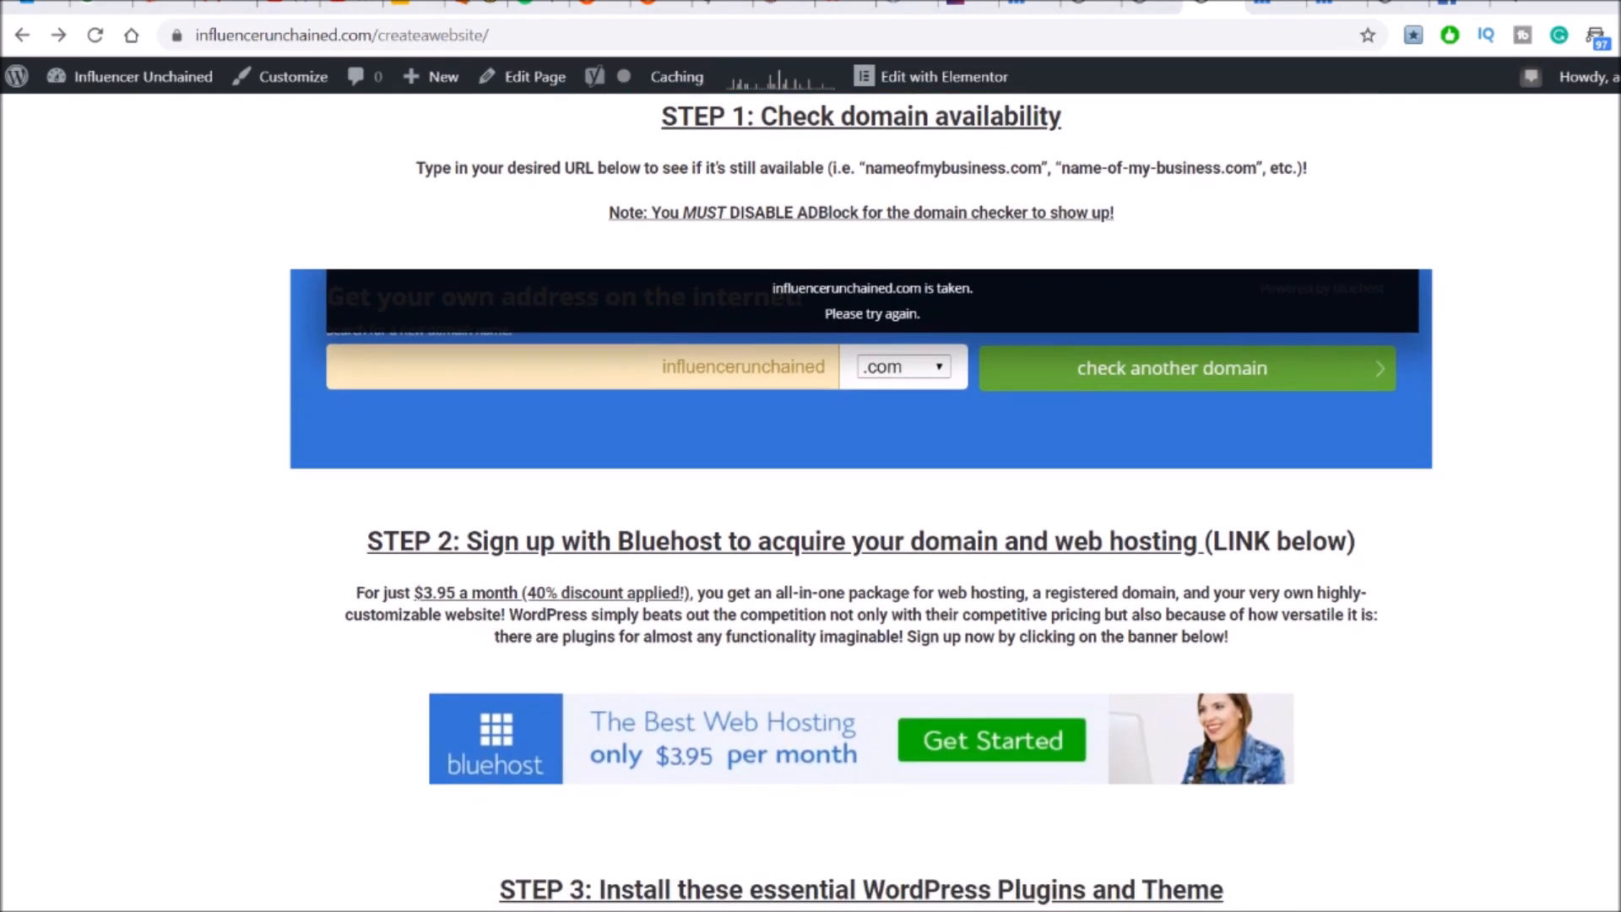
pyautogui.scroll(-4, 810, 506)
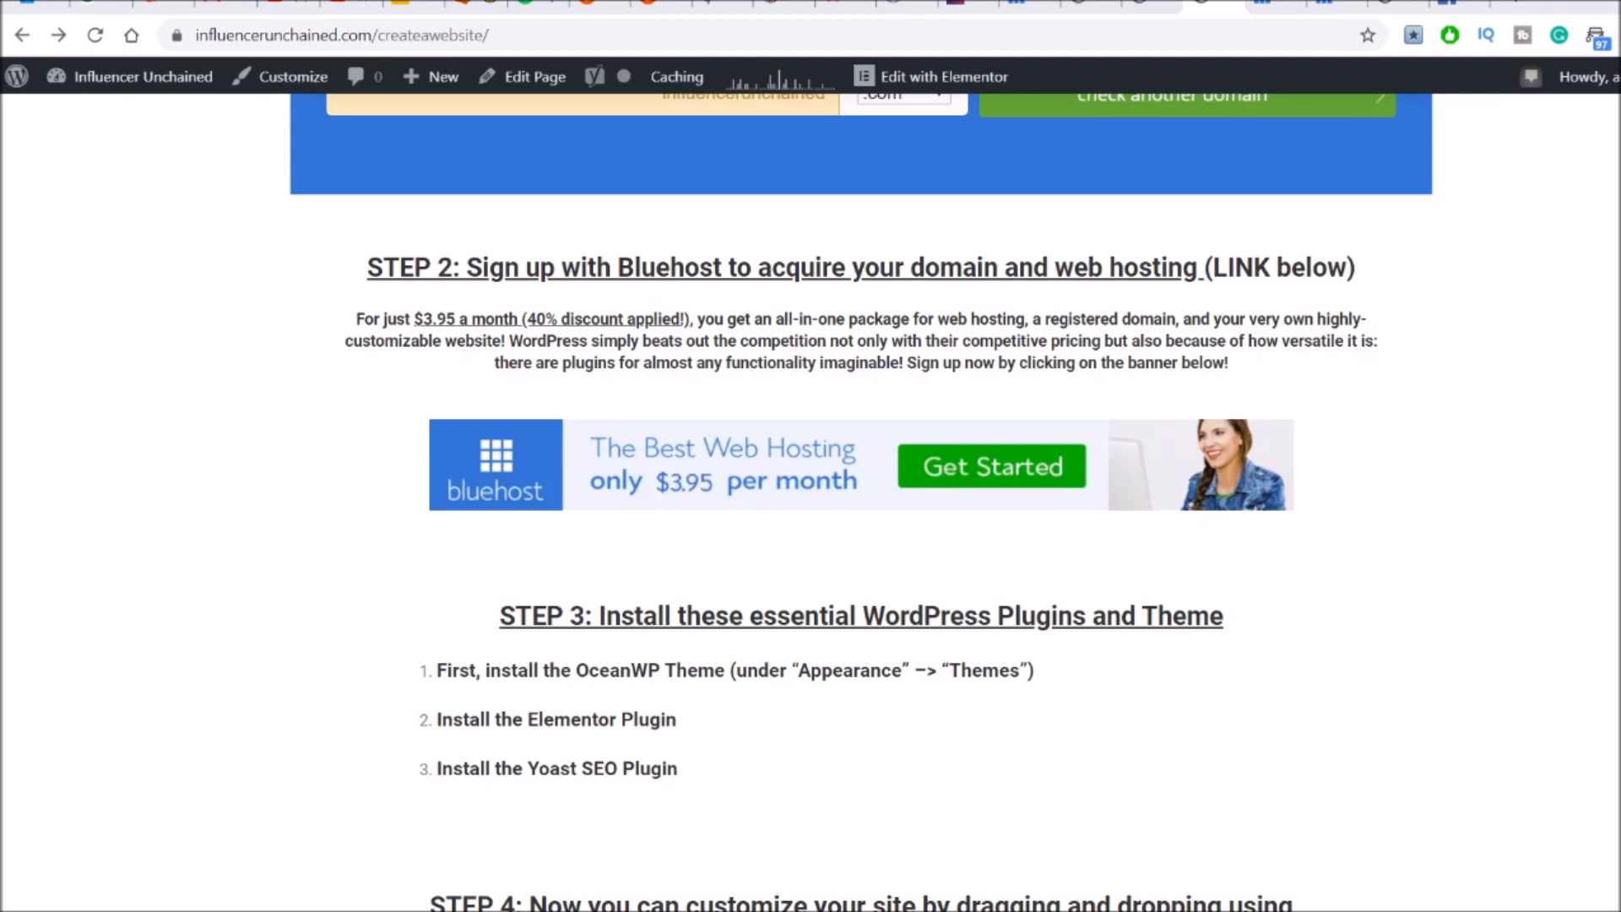
# Switch to the Bluehost site and start a web hosting sign-up with the Basic plan at $3.95/mo
pyautogui.hotkey('ctrl', 'Tab')
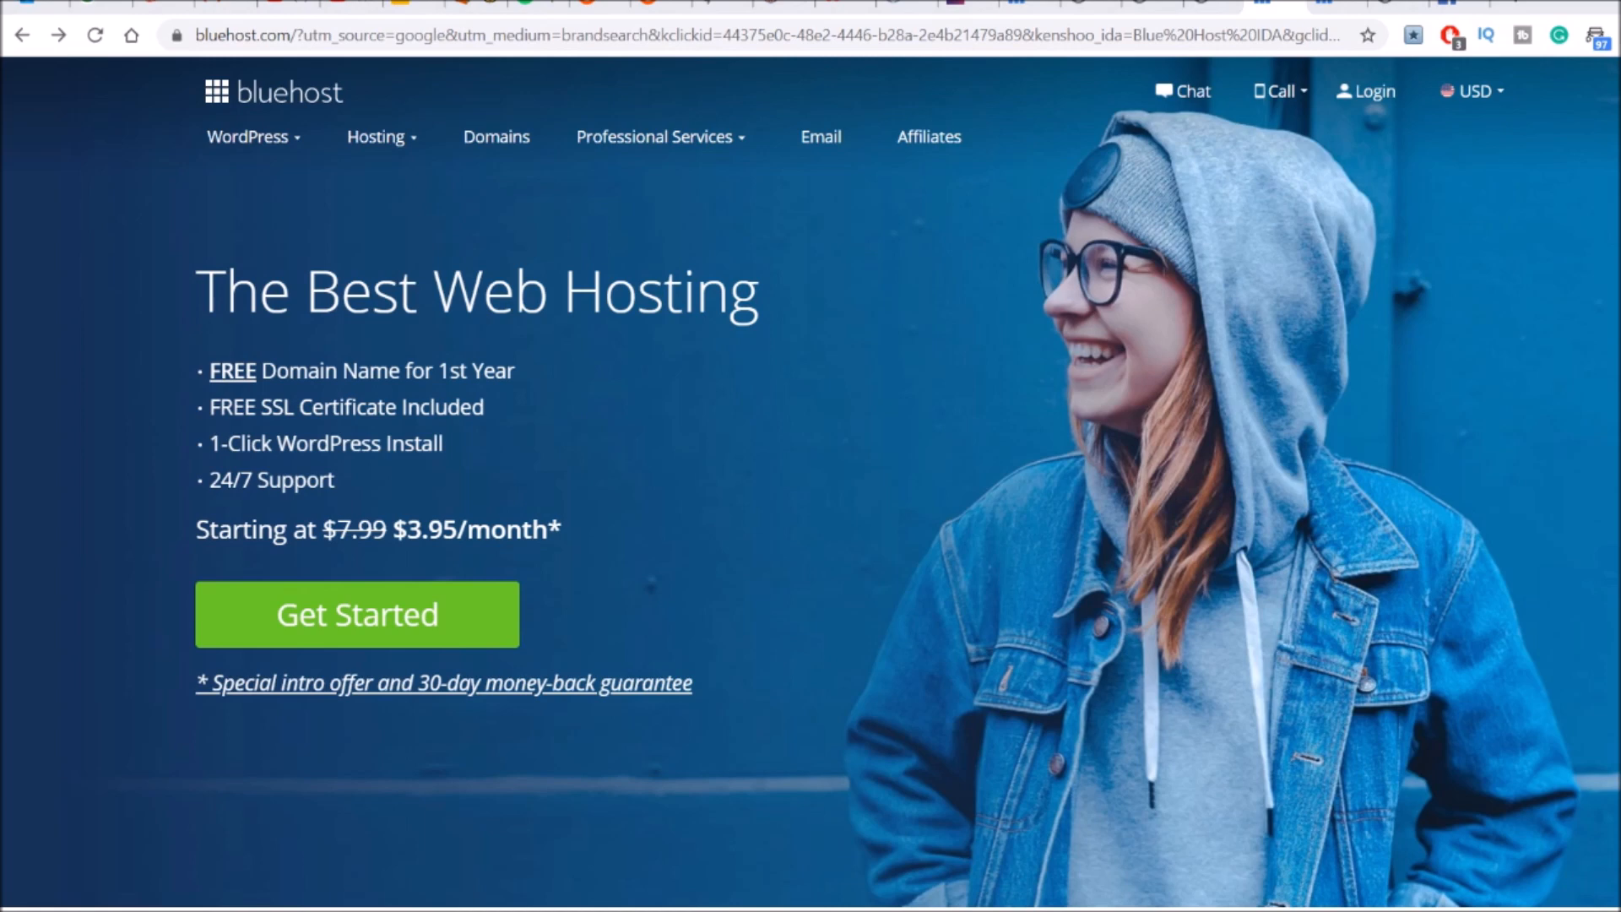
pyautogui.scroll(-2, 810, 482)
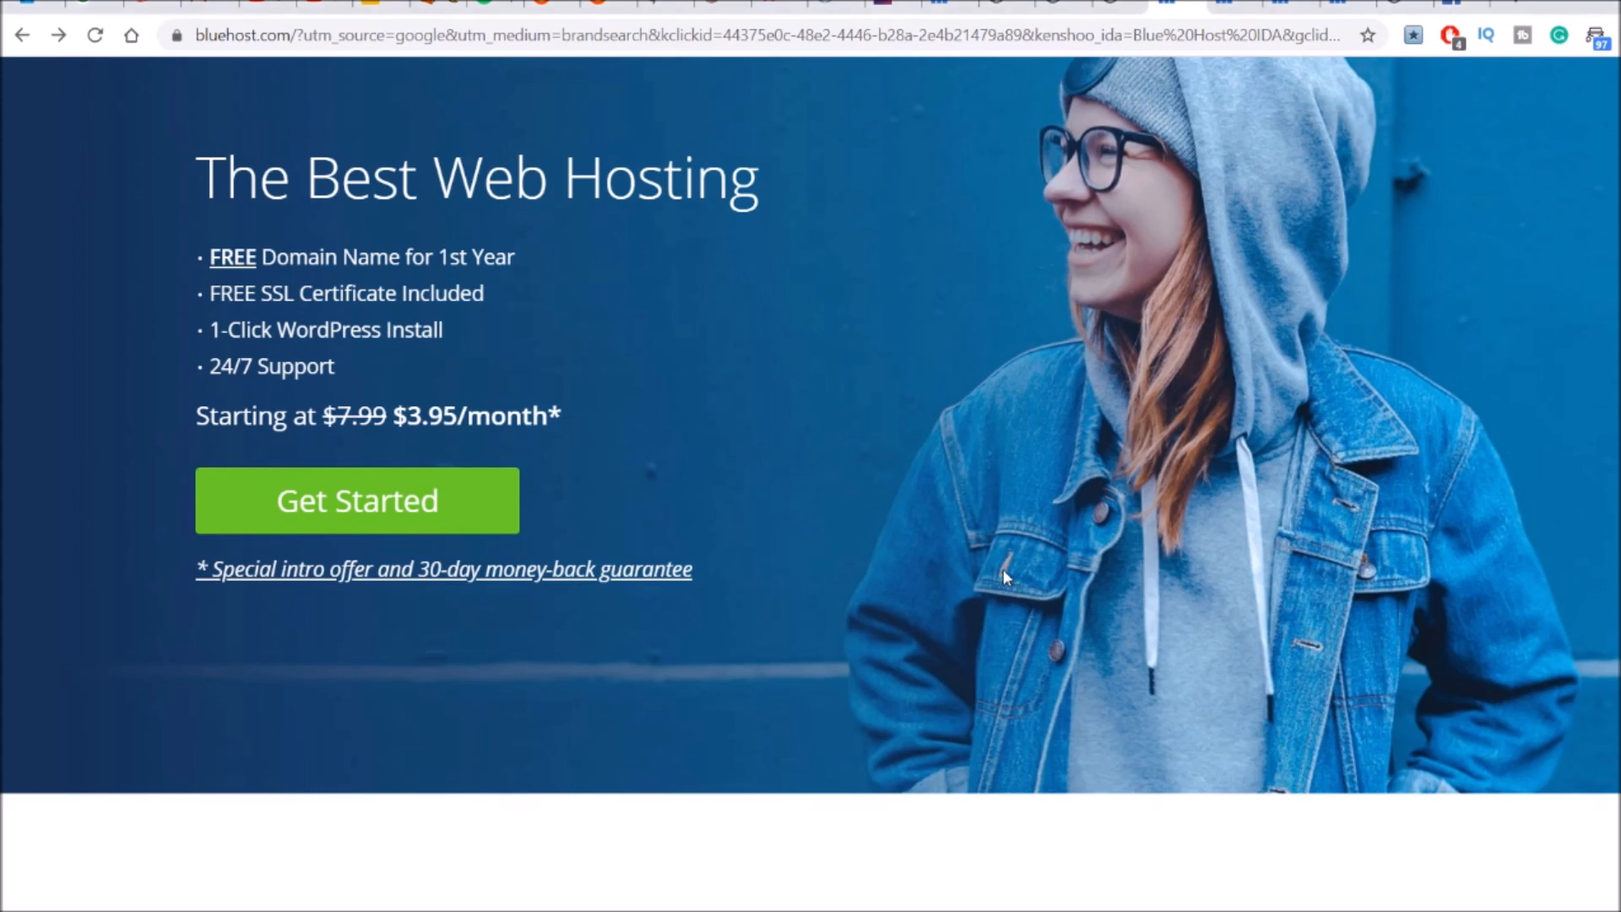
pyautogui.click(448, 516)
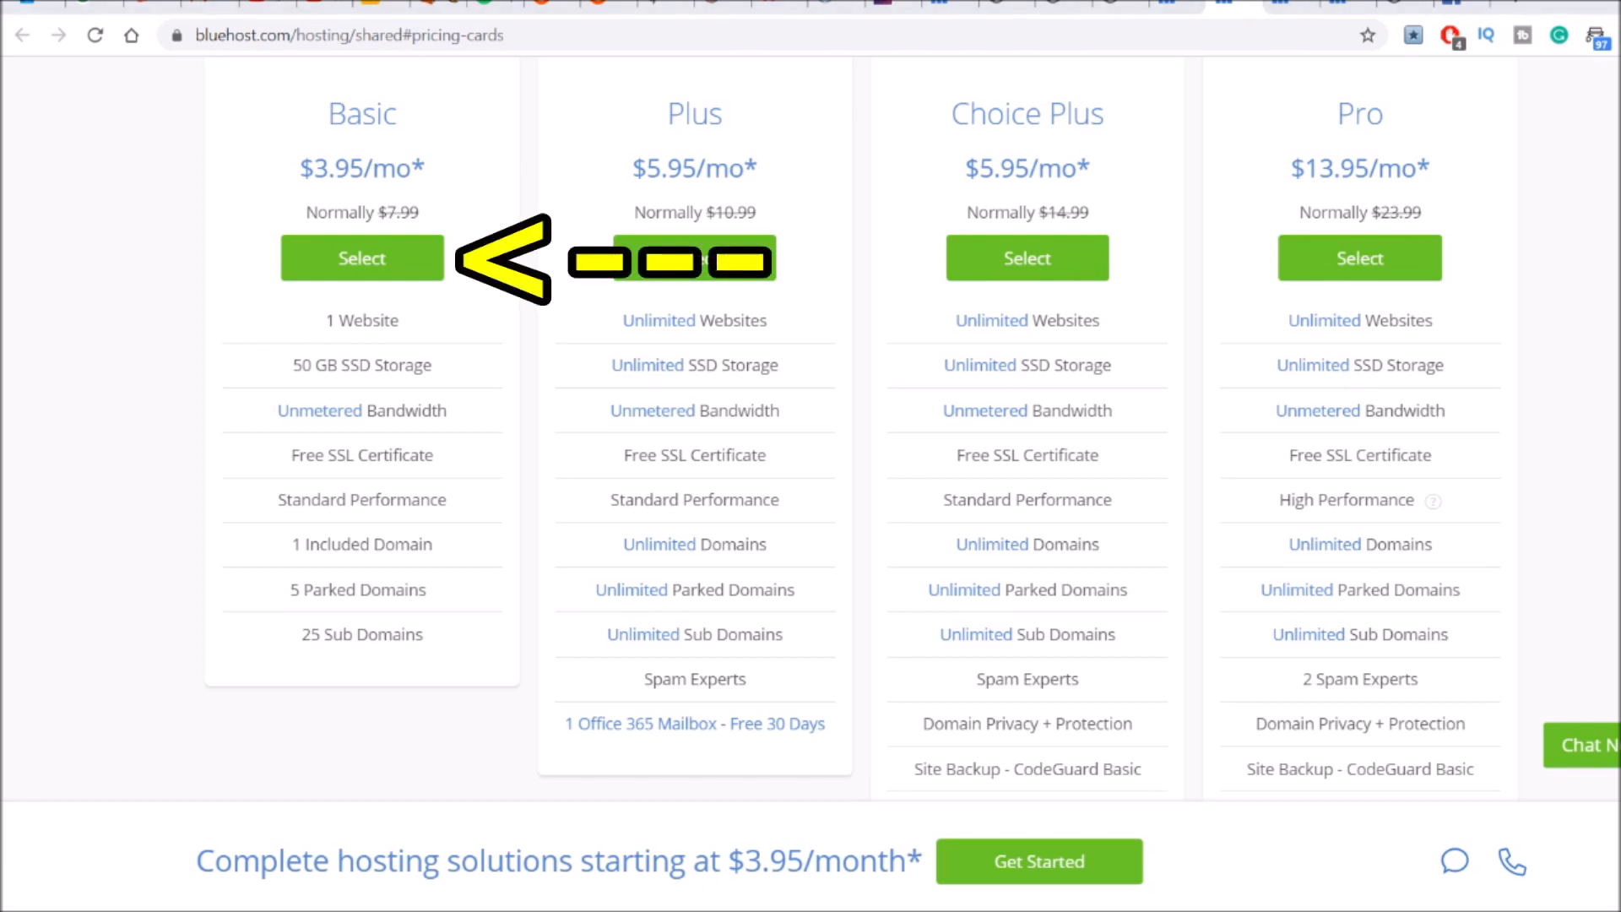
pyautogui.click(418, 270)
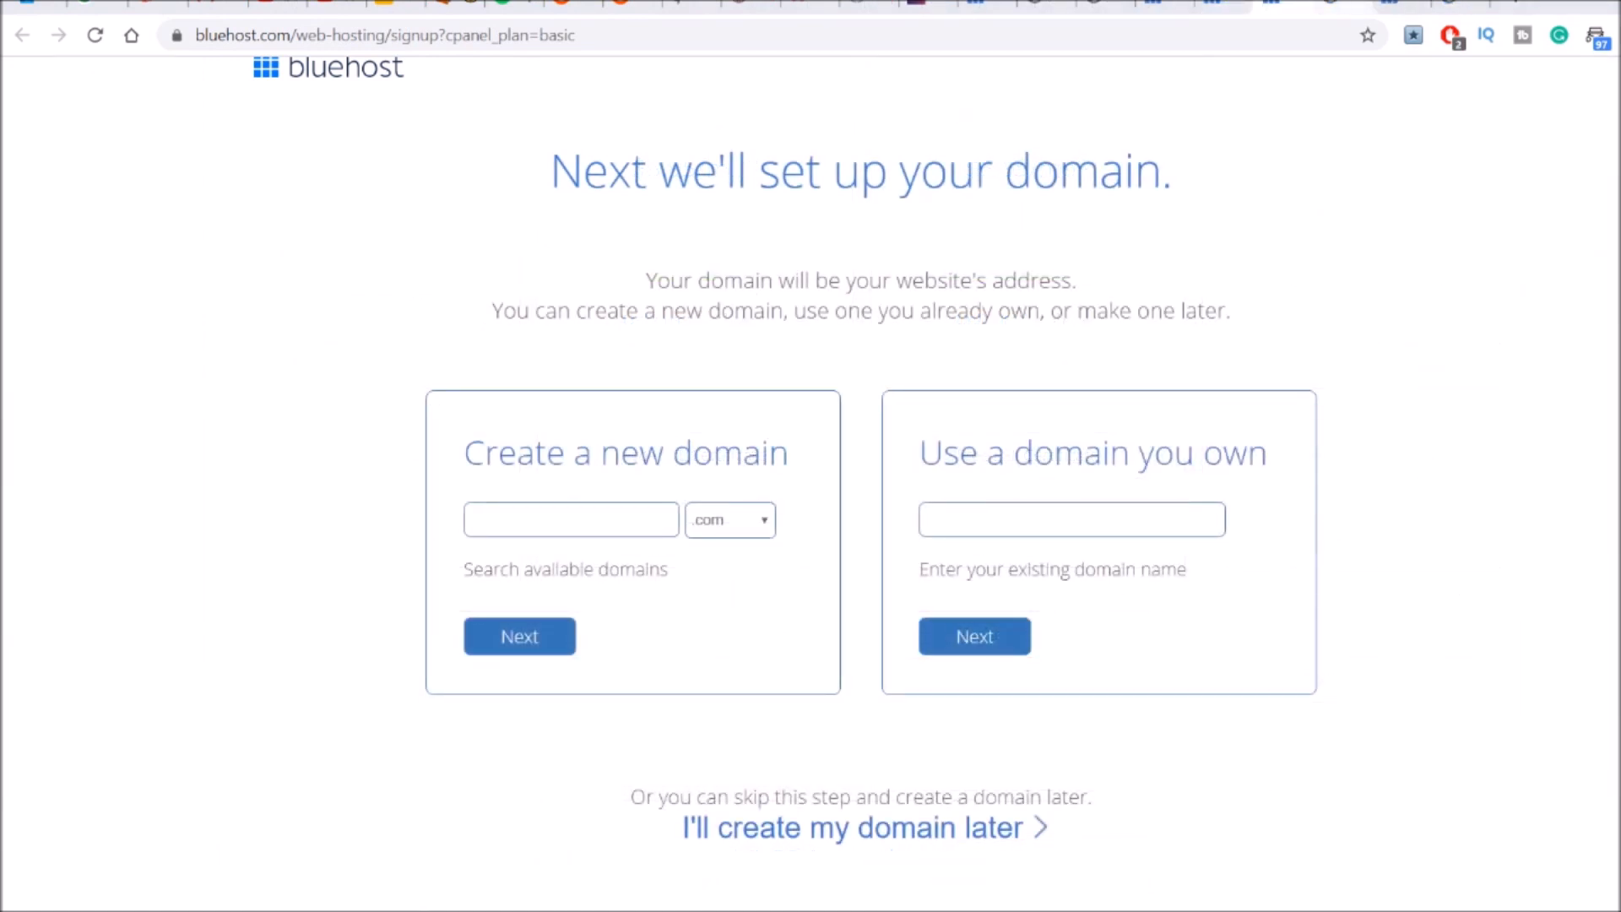
# Revisit the domain checker, then review the account and package information in the Bluehost sign-up form
pyautogui.hotkey('ctrl', 'Tab')
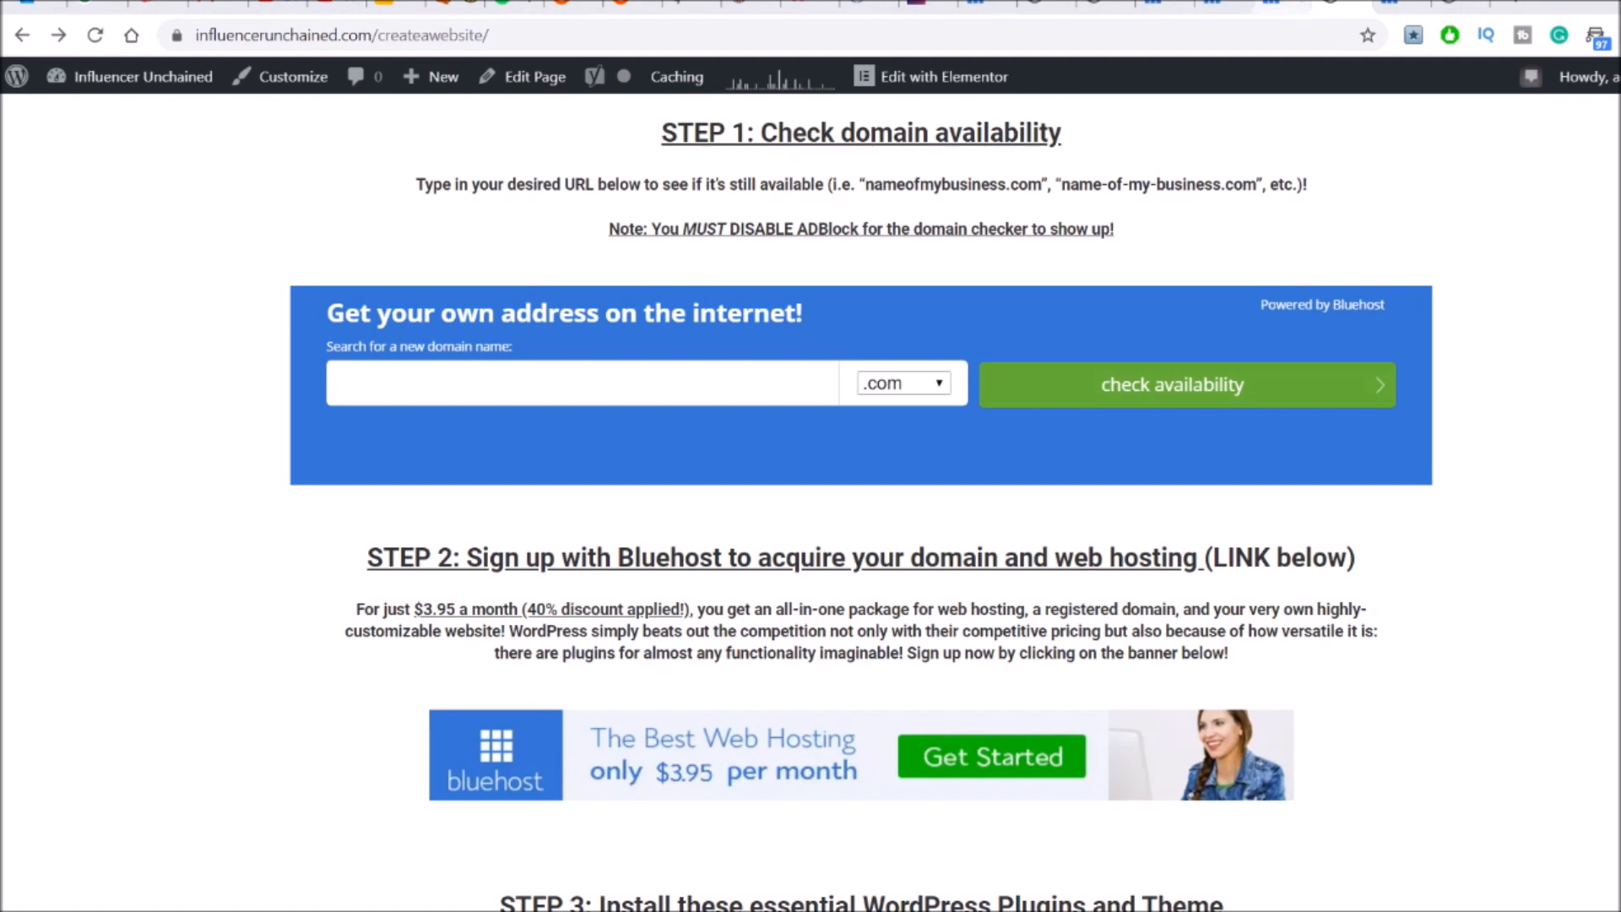
pyautogui.hotkey('ctrl', 'shift', 'Tab')
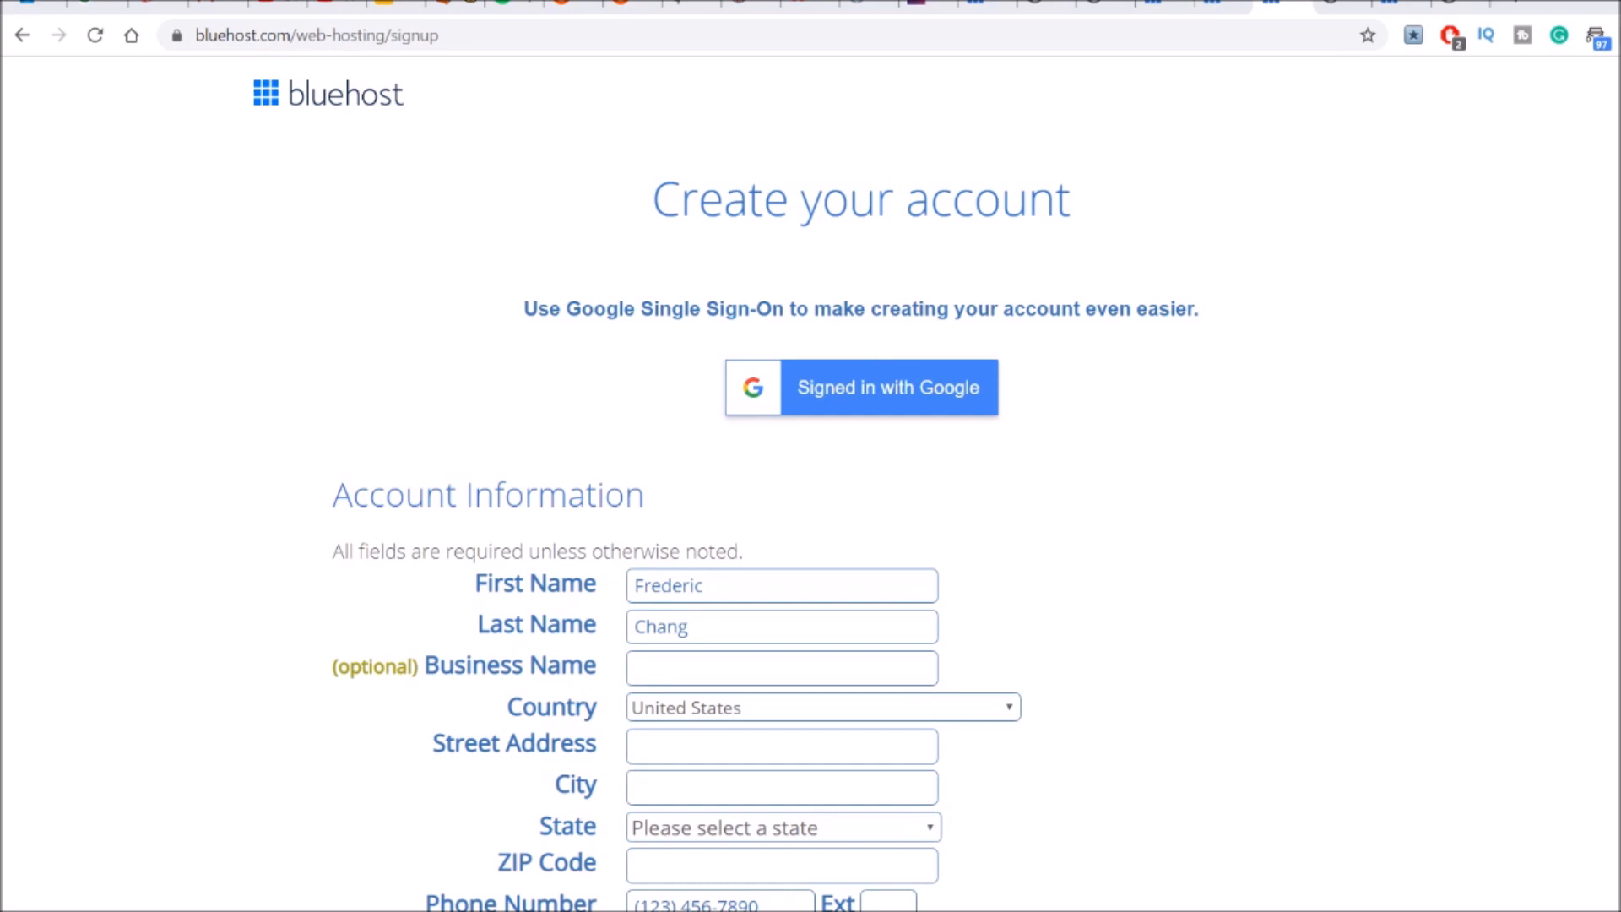
pyautogui.scroll(-4, 811, 489)
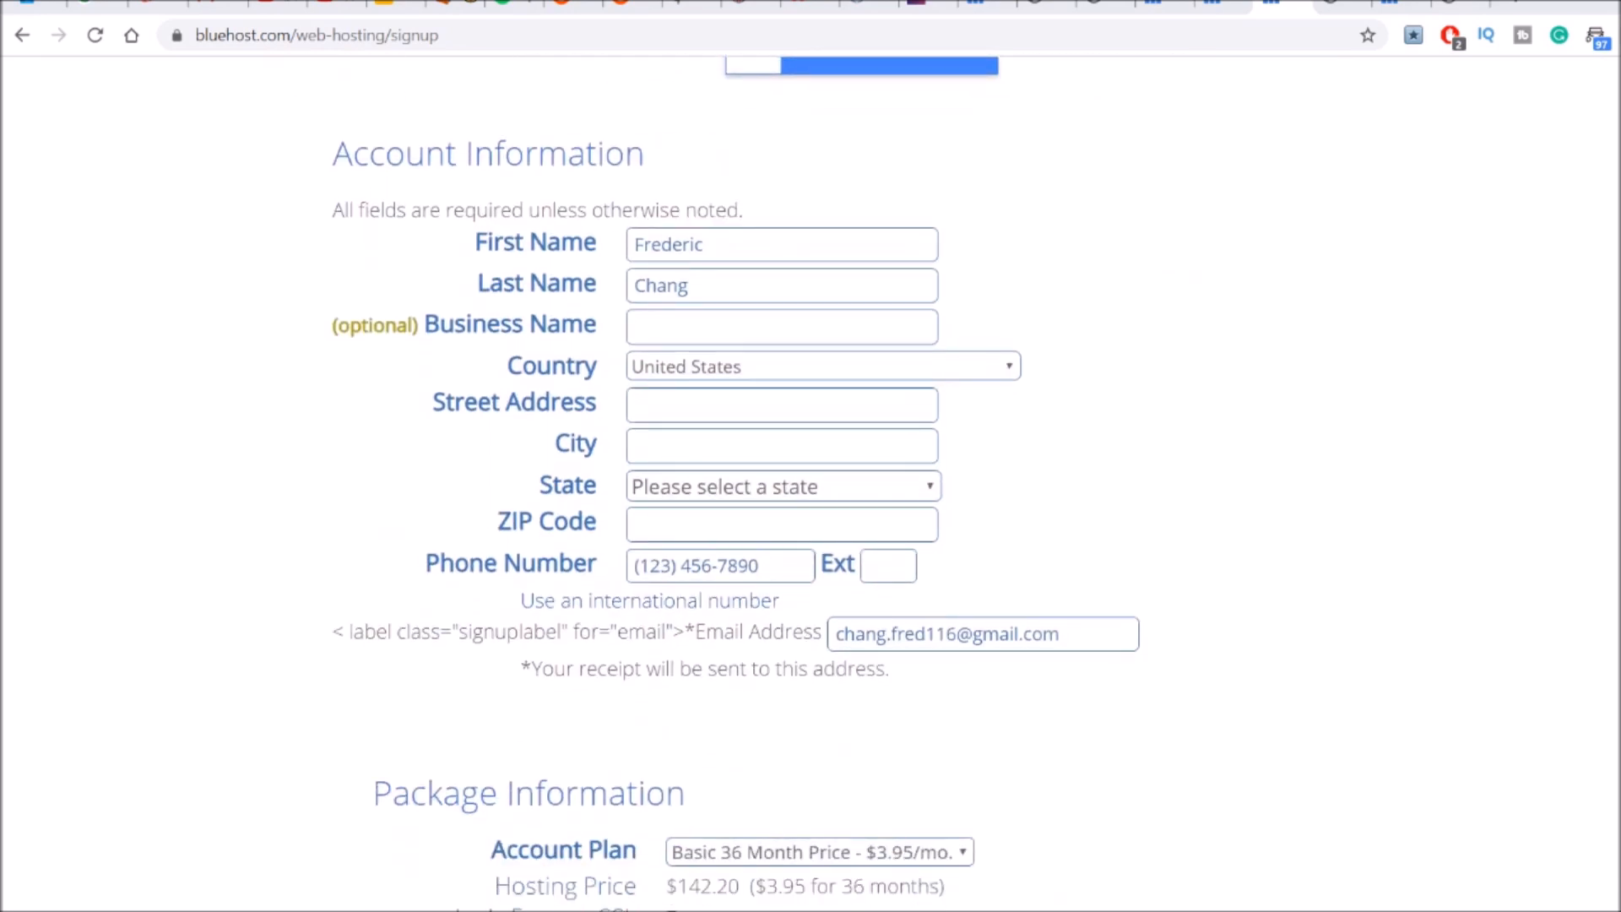
pyautogui.scroll(-5, 811, 490)
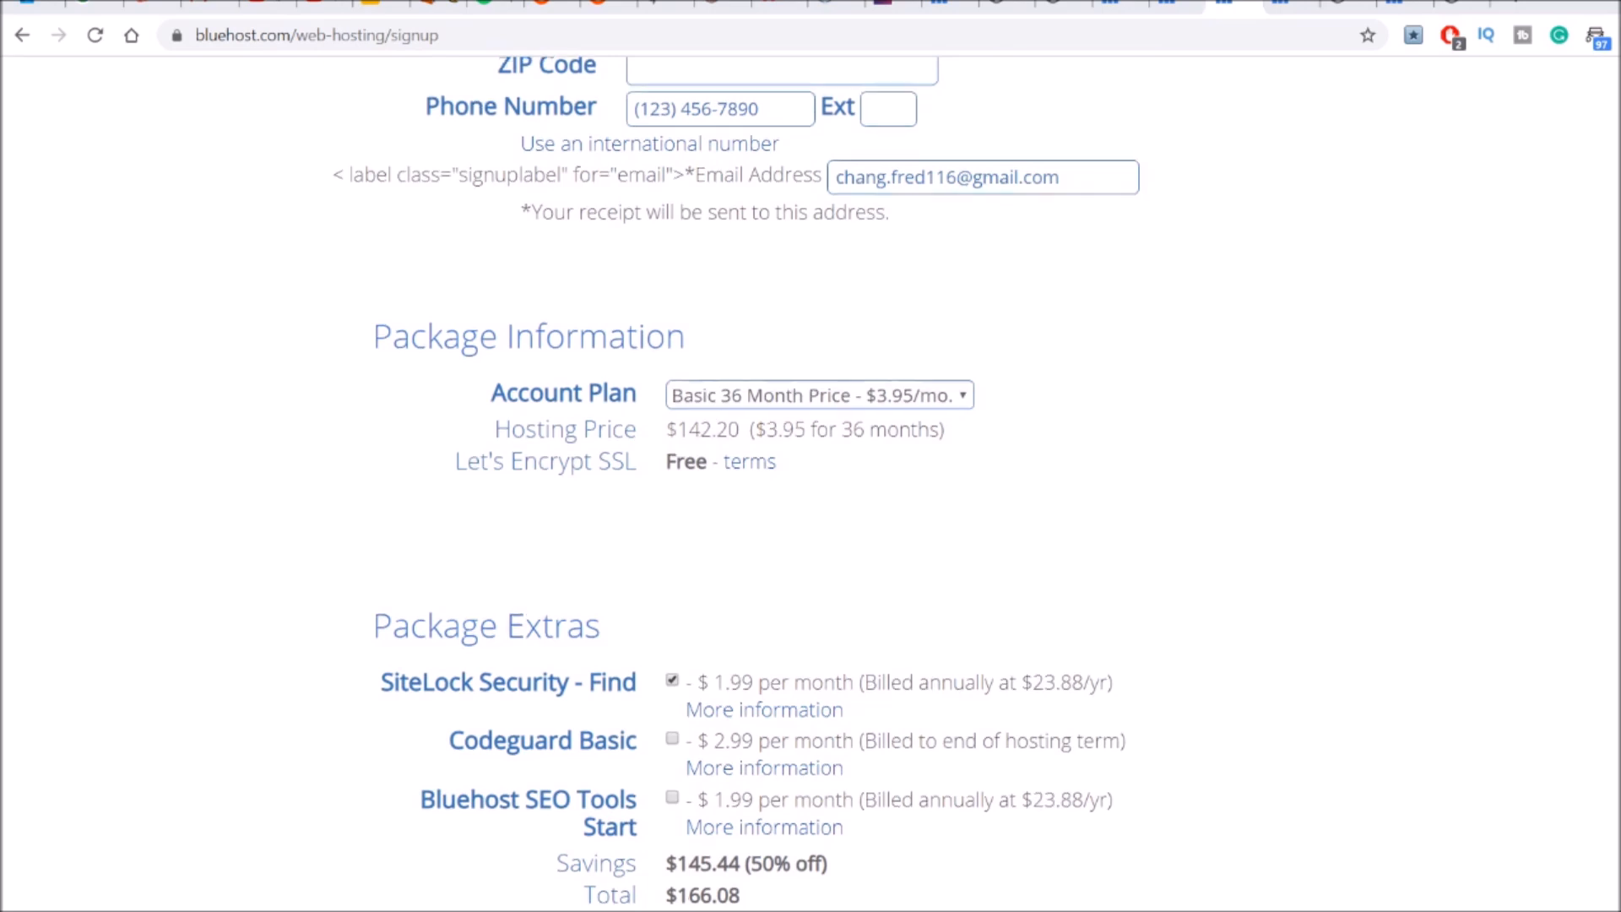
pyautogui.scroll(-1, 810, 481)
pyautogui.scroll(-1, 811, 481)
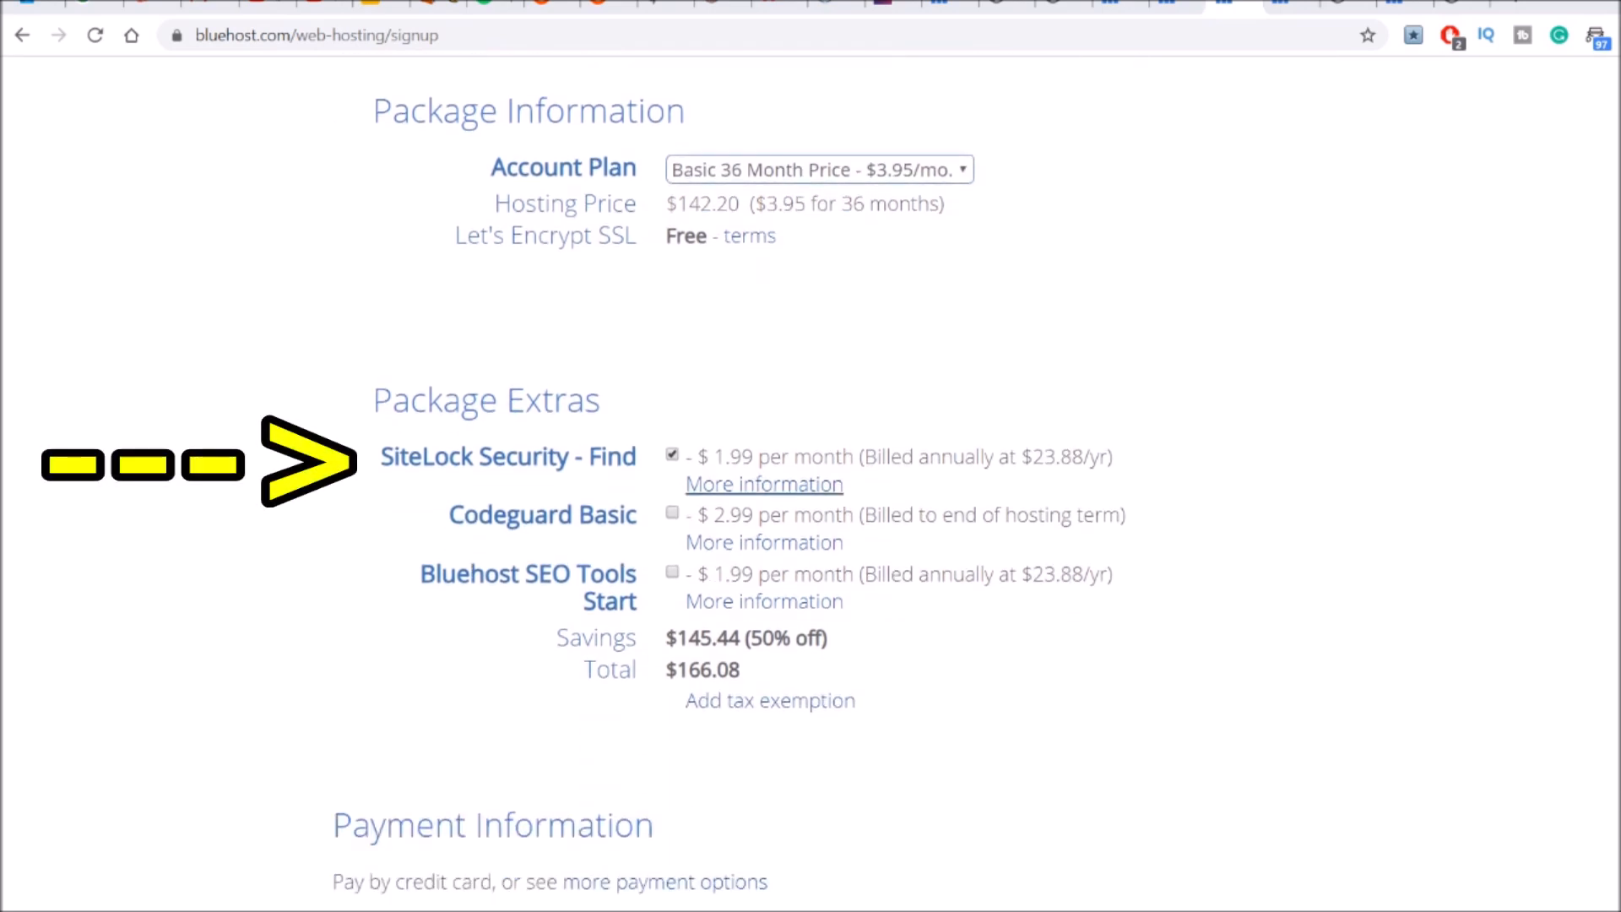
# Read the details of the SiteLock Security - Find extra and close them
pyautogui.click(728, 486)
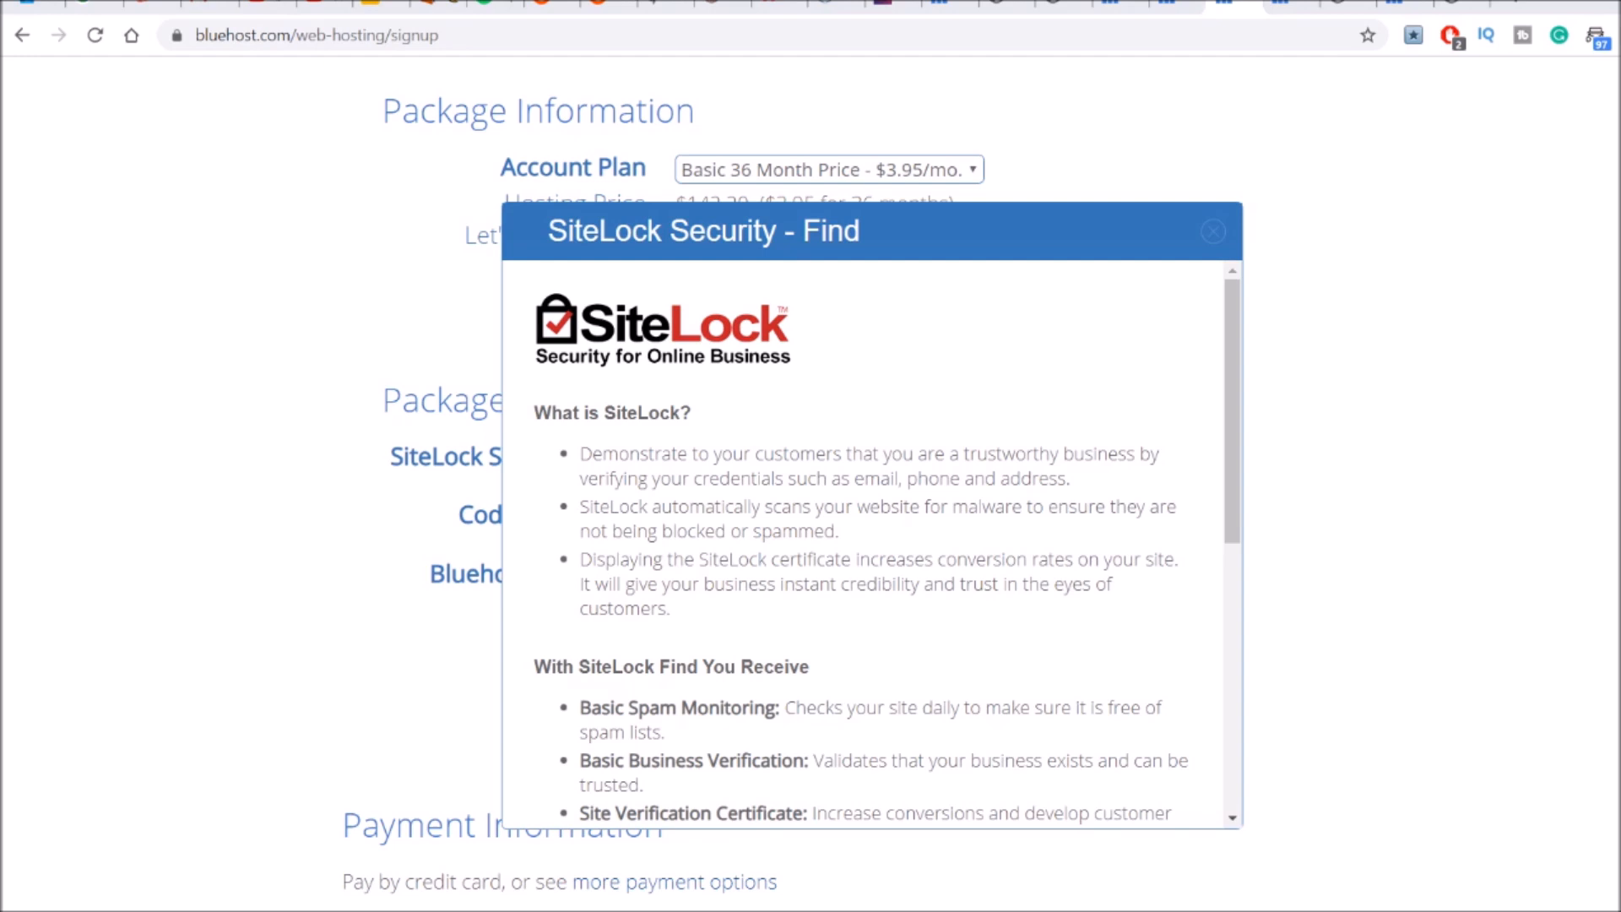
pyautogui.scroll(-1, 862, 541)
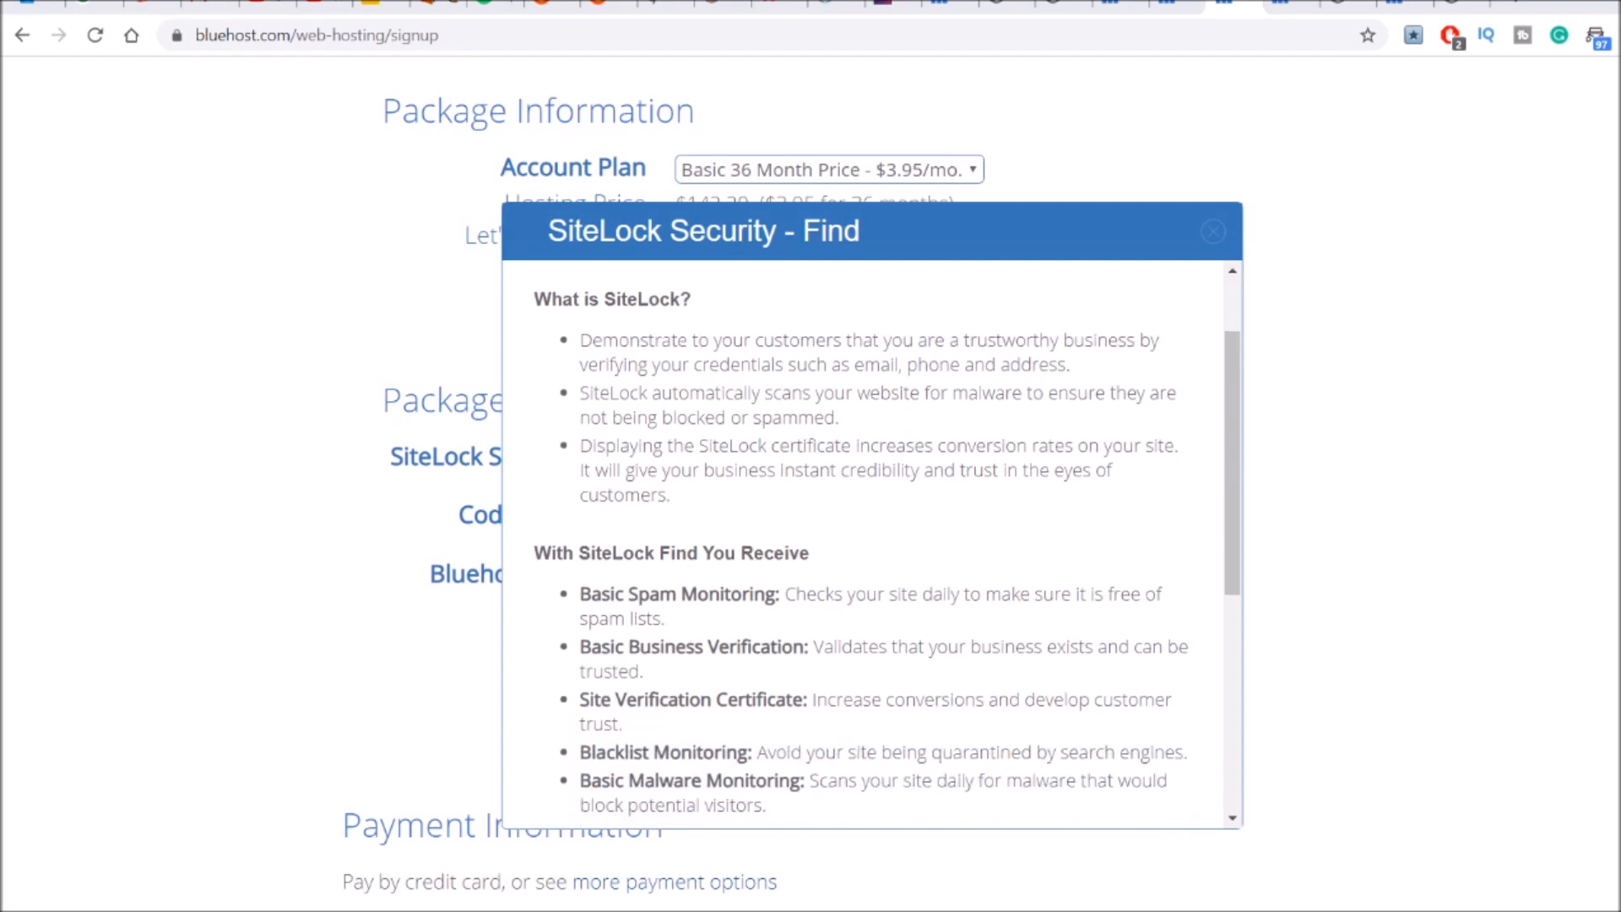
pyautogui.click(1213, 231)
# Review the package extras, payment information and terms agreement in the sign-up form
pyautogui.scroll(-3, 811, 481)
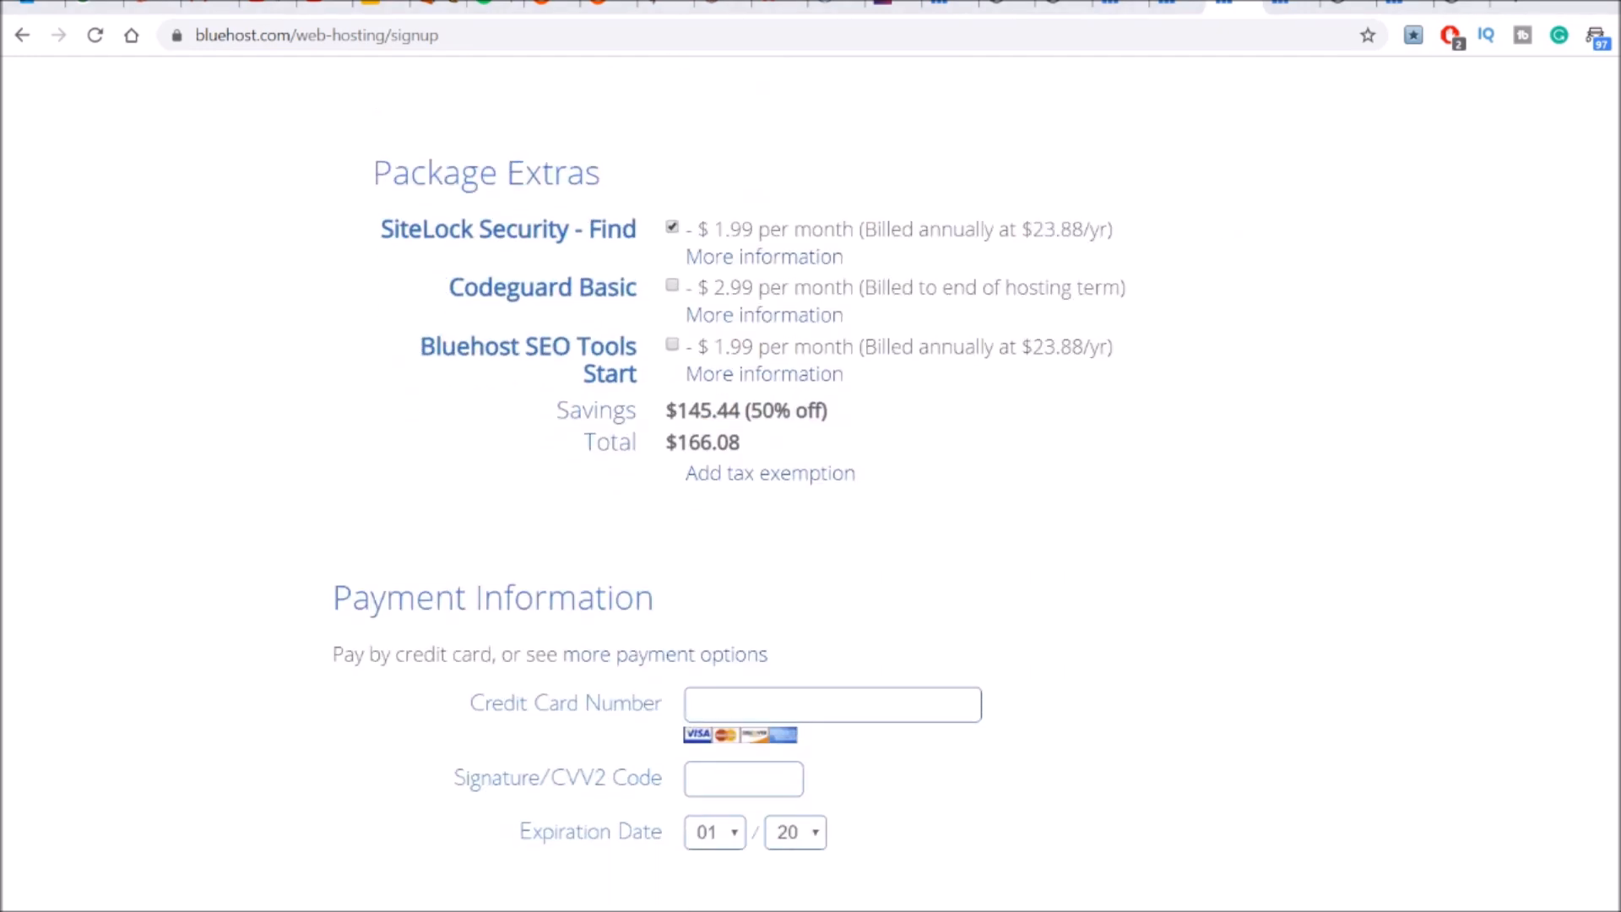
pyautogui.click(672, 287)
pyautogui.click(672, 286)
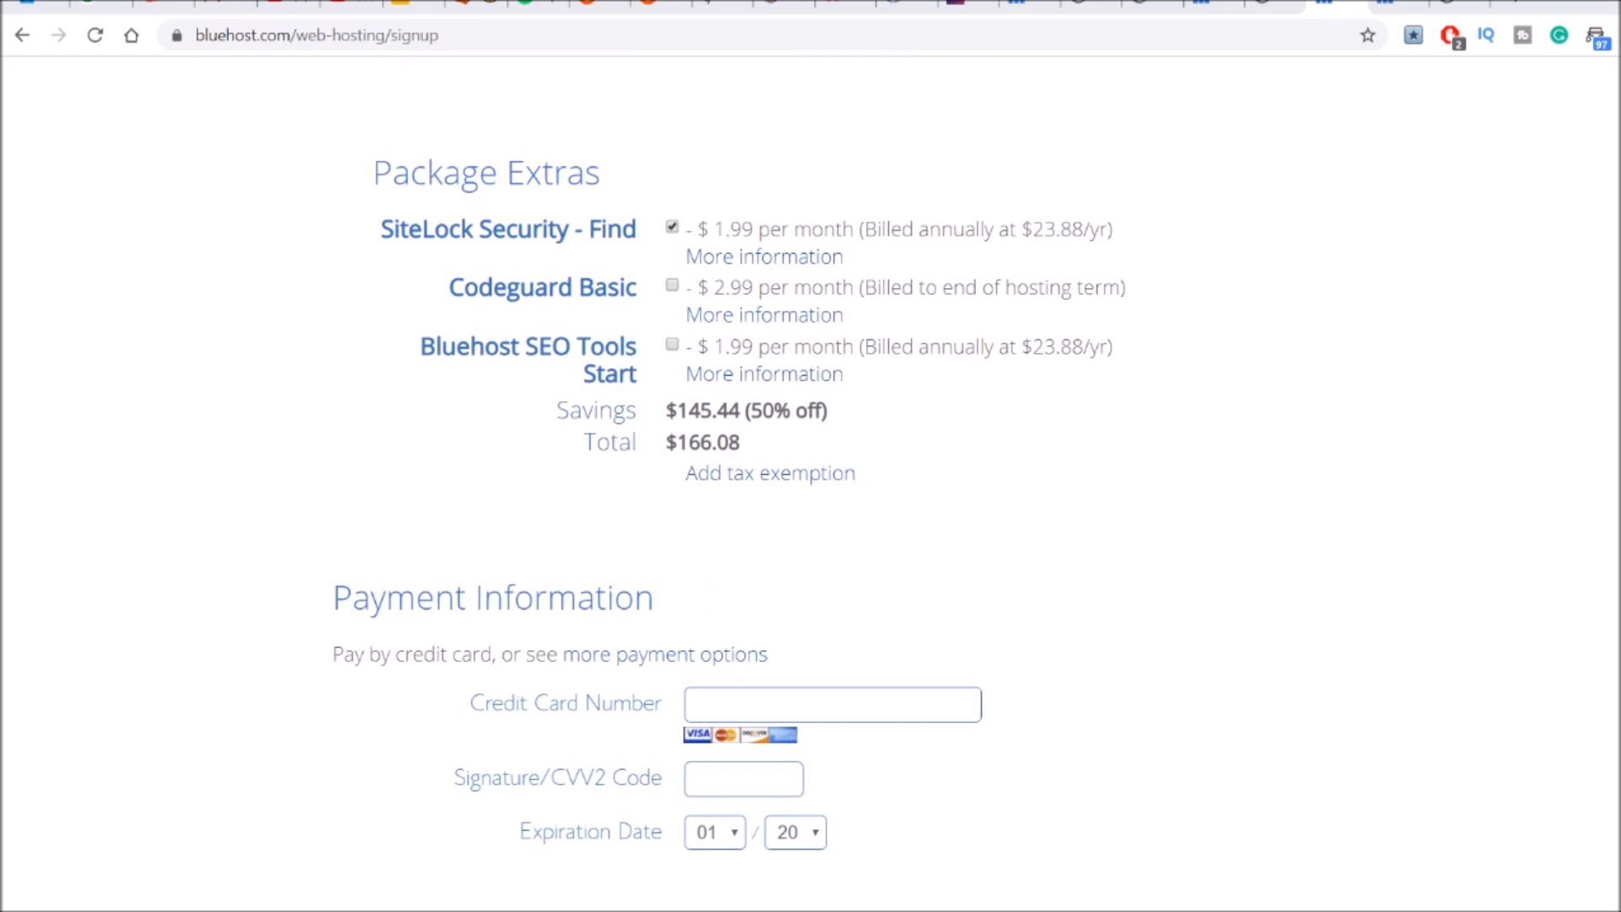
pyautogui.scroll(-5, 810, 506)
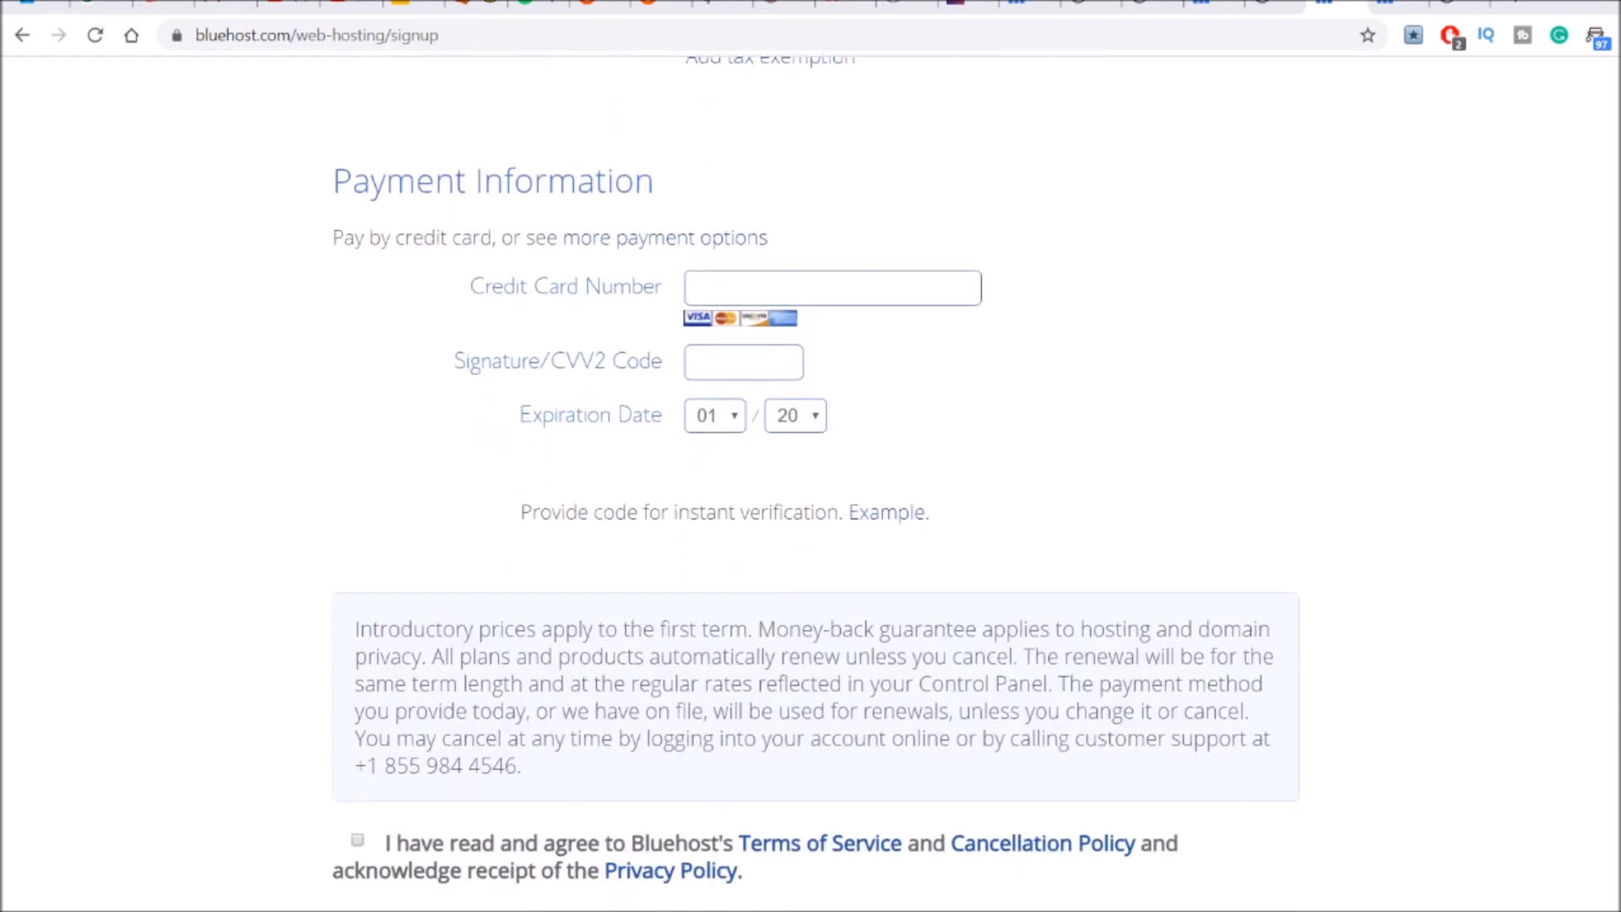
pyautogui.scroll(-1, 810, 507)
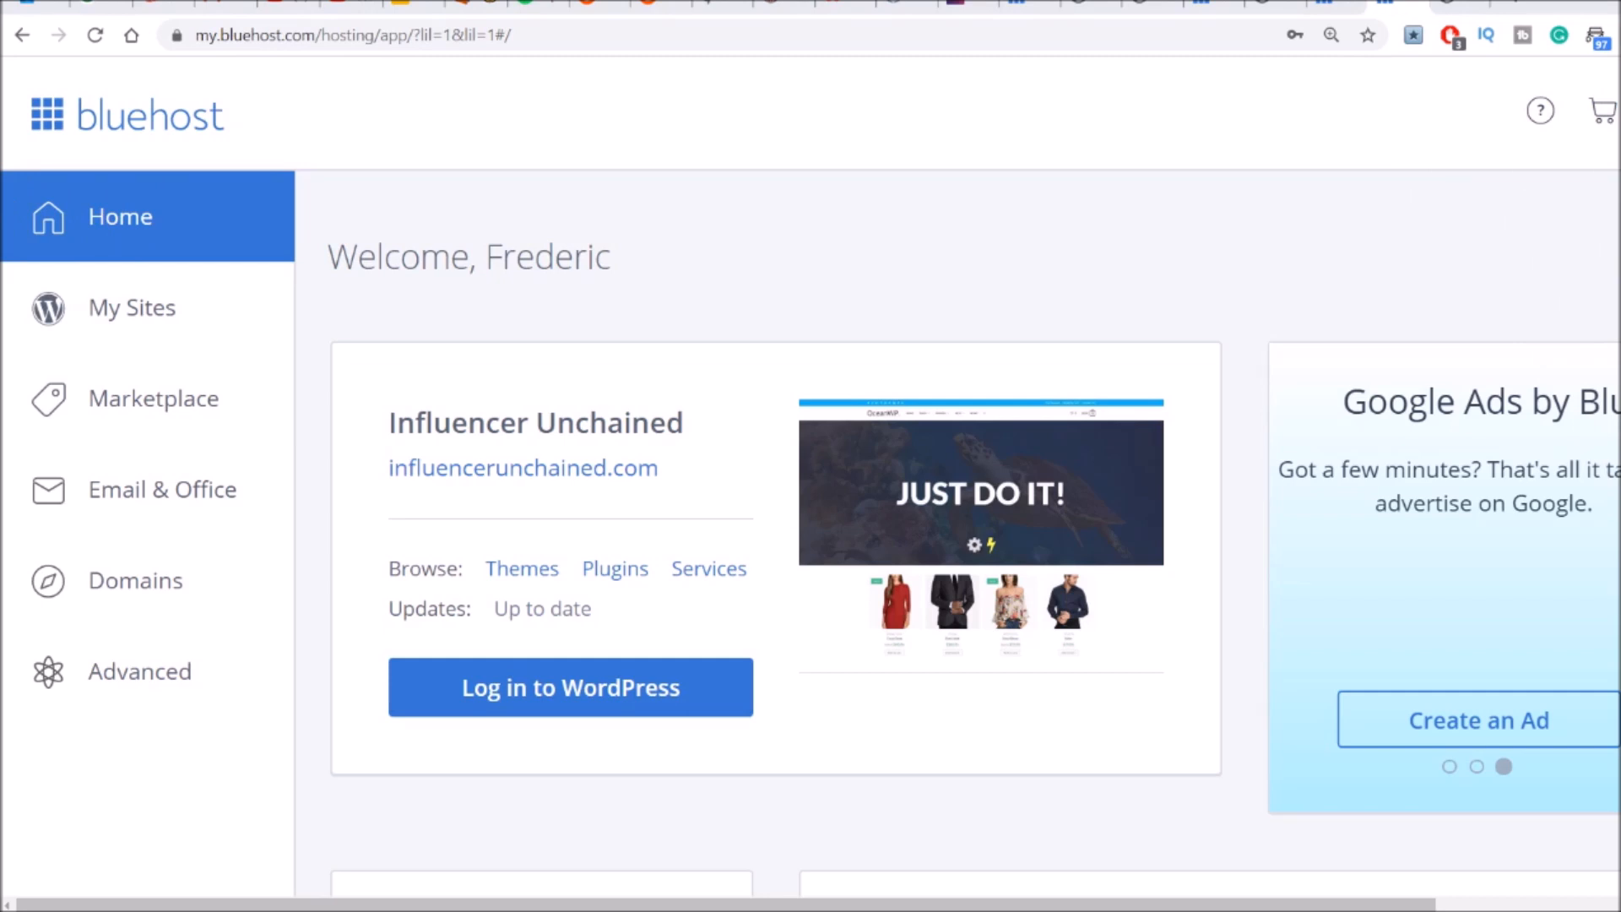
# Look through the Bluehost account home page and find the Create New Site link among the helpful links
pyautogui.scroll(-1, 971, 541)
pyautogui.scroll(-1, 971, 540)
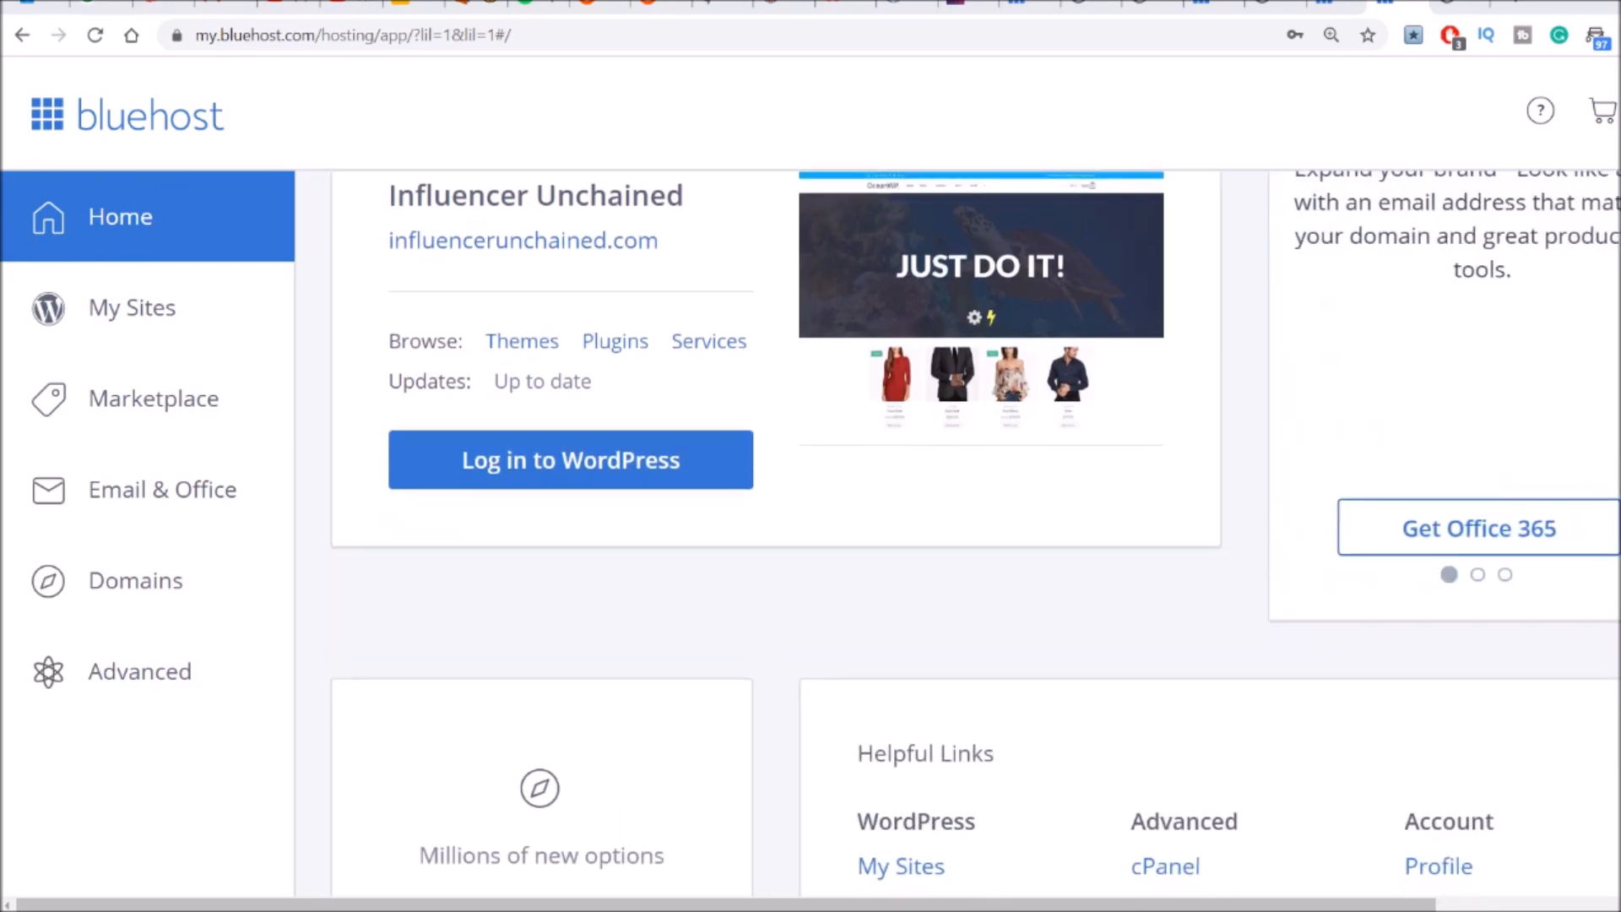
pyautogui.scroll(-5, 975, 532)
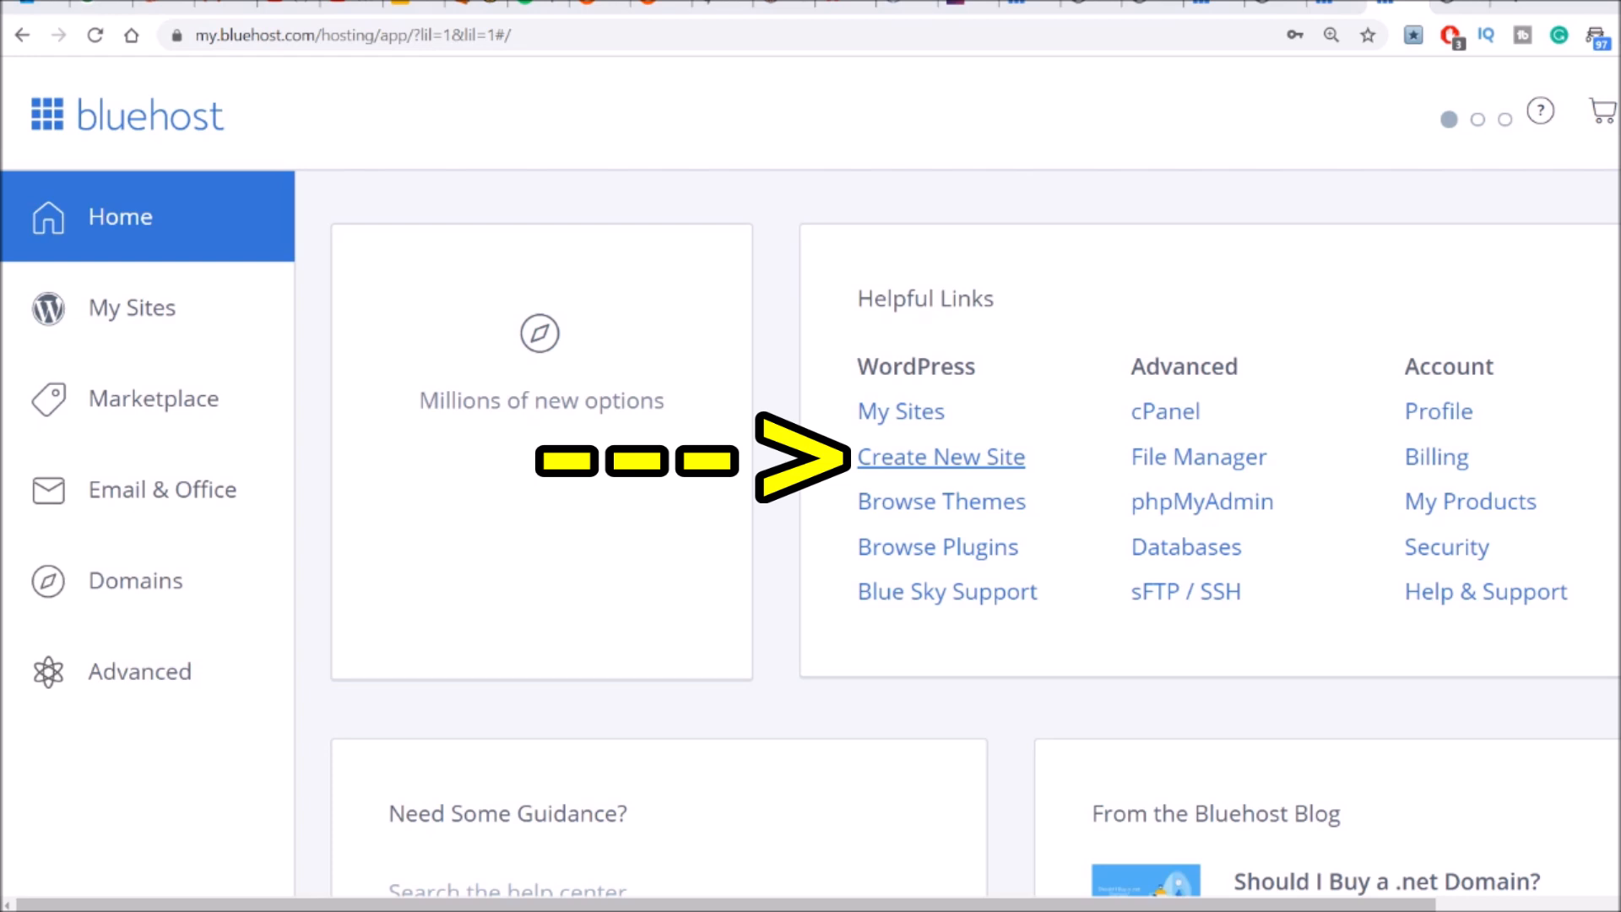
pyautogui.scroll(-1, 941, 457)
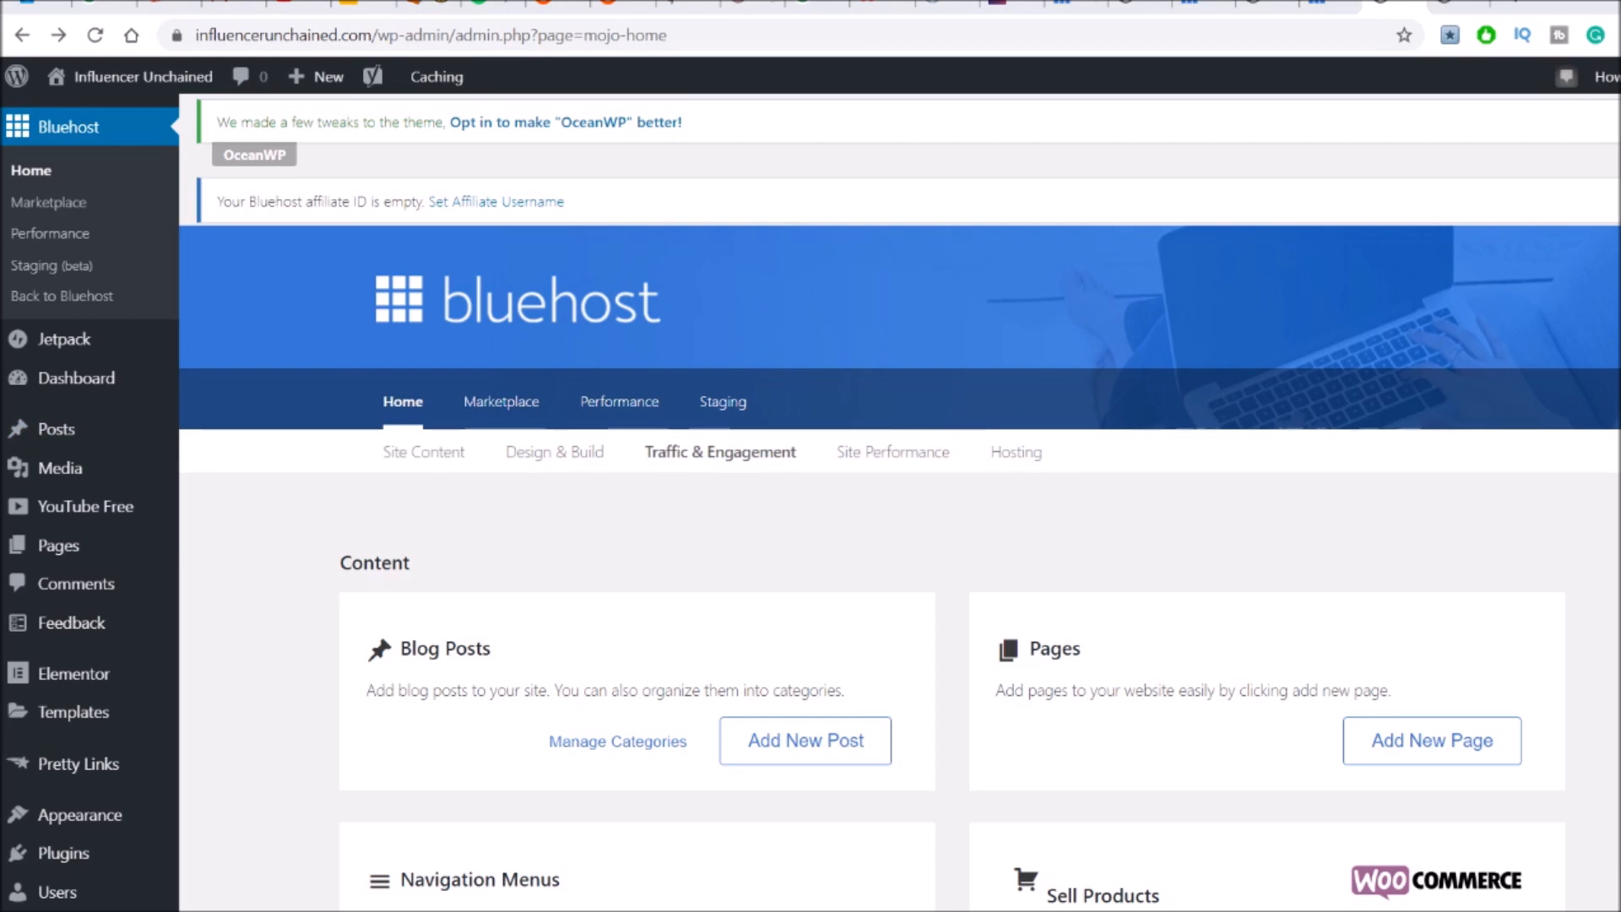
# Look over the sections of the WordPress admin menu and open the installed themes page
pyautogui.moveTo(63, 339)
pyautogui.moveTo(76, 377)
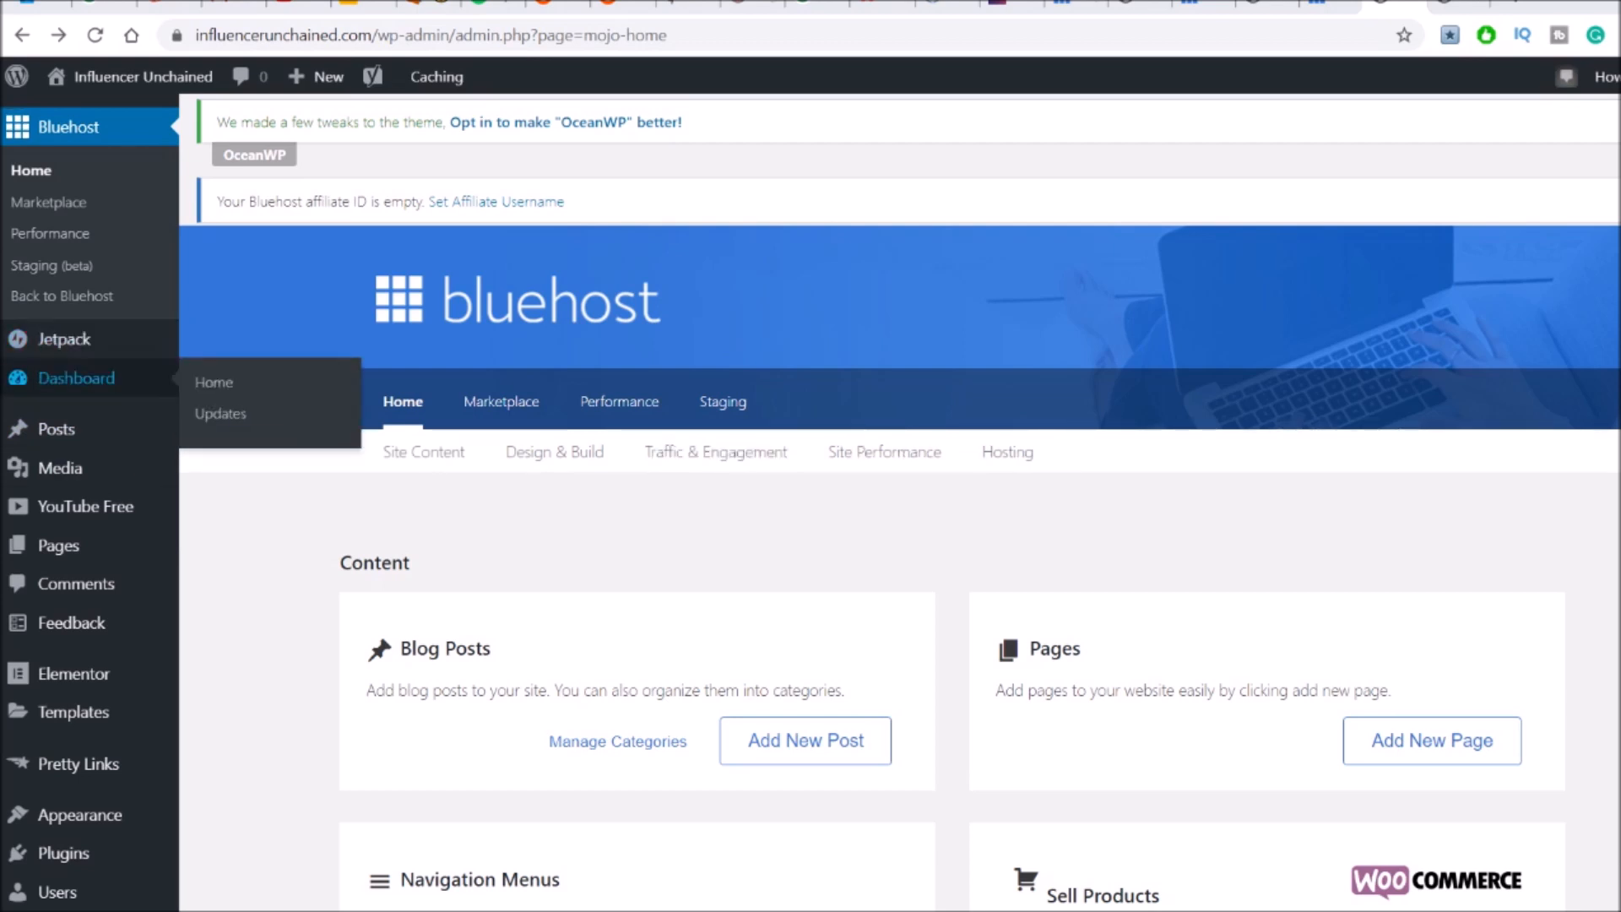
pyautogui.moveTo(55, 429)
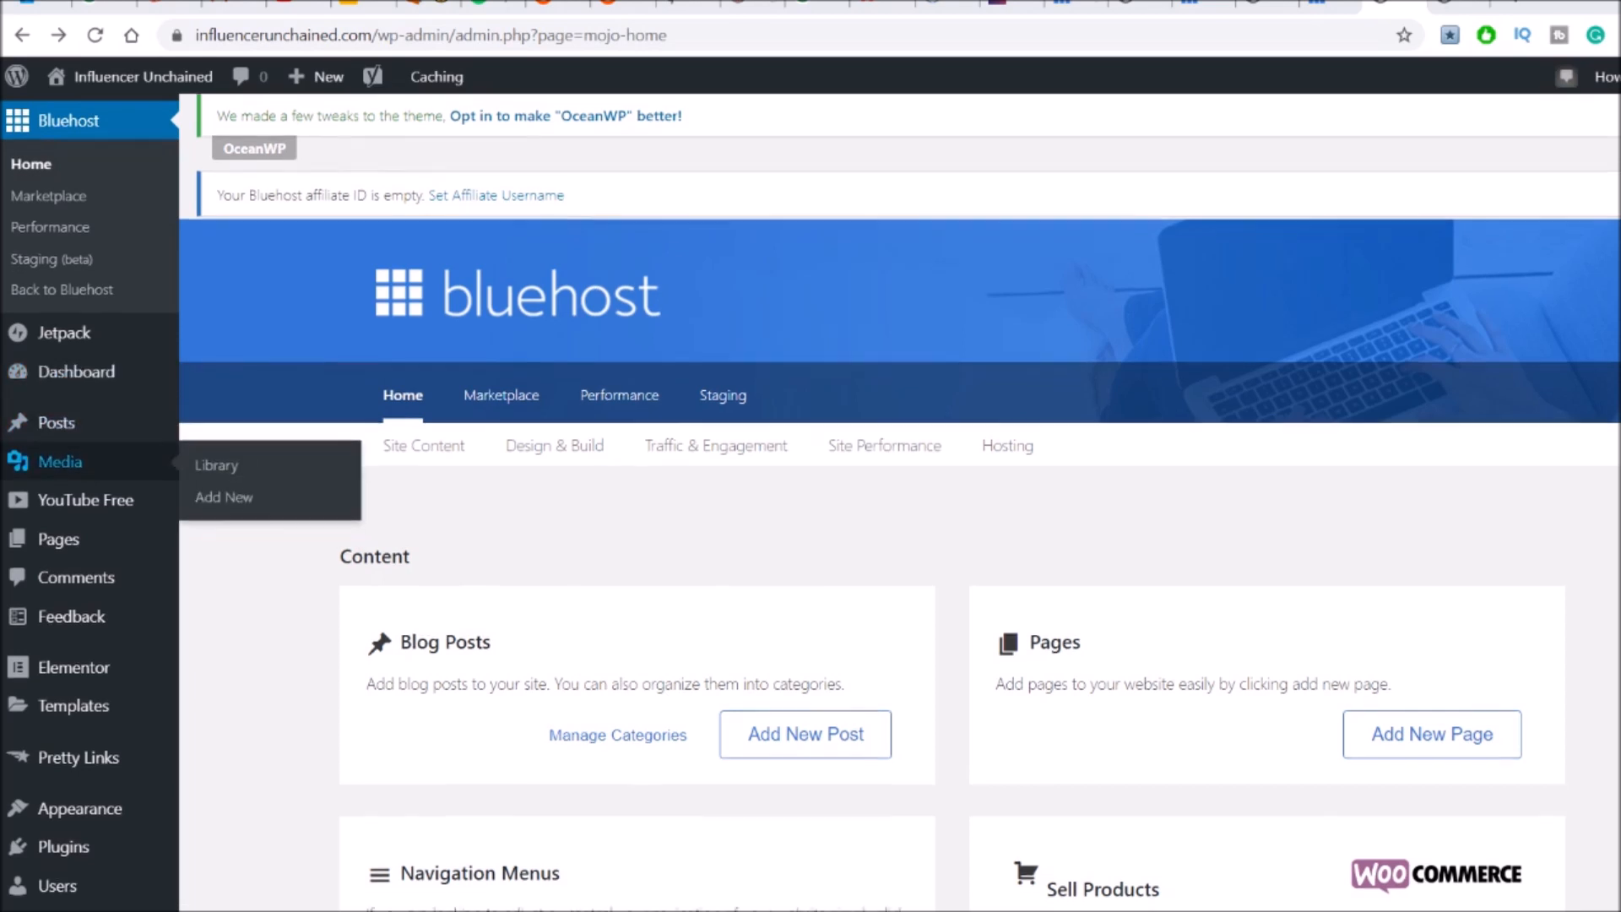
pyautogui.scroll(-1, 59, 468)
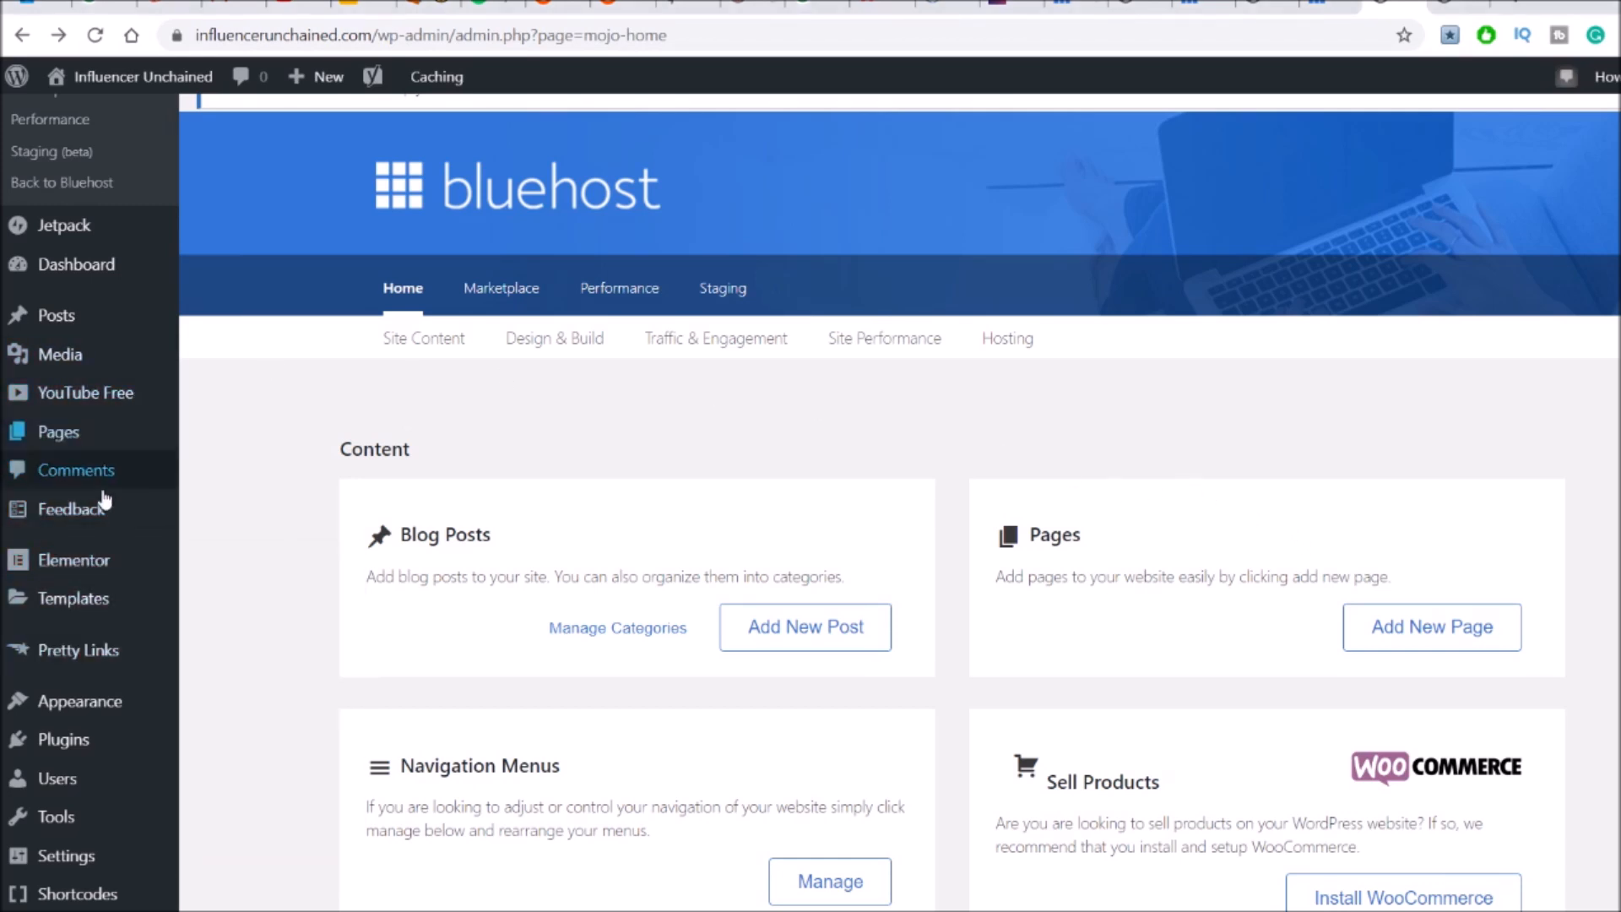
pyautogui.moveTo(93, 706)
pyautogui.click(224, 598)
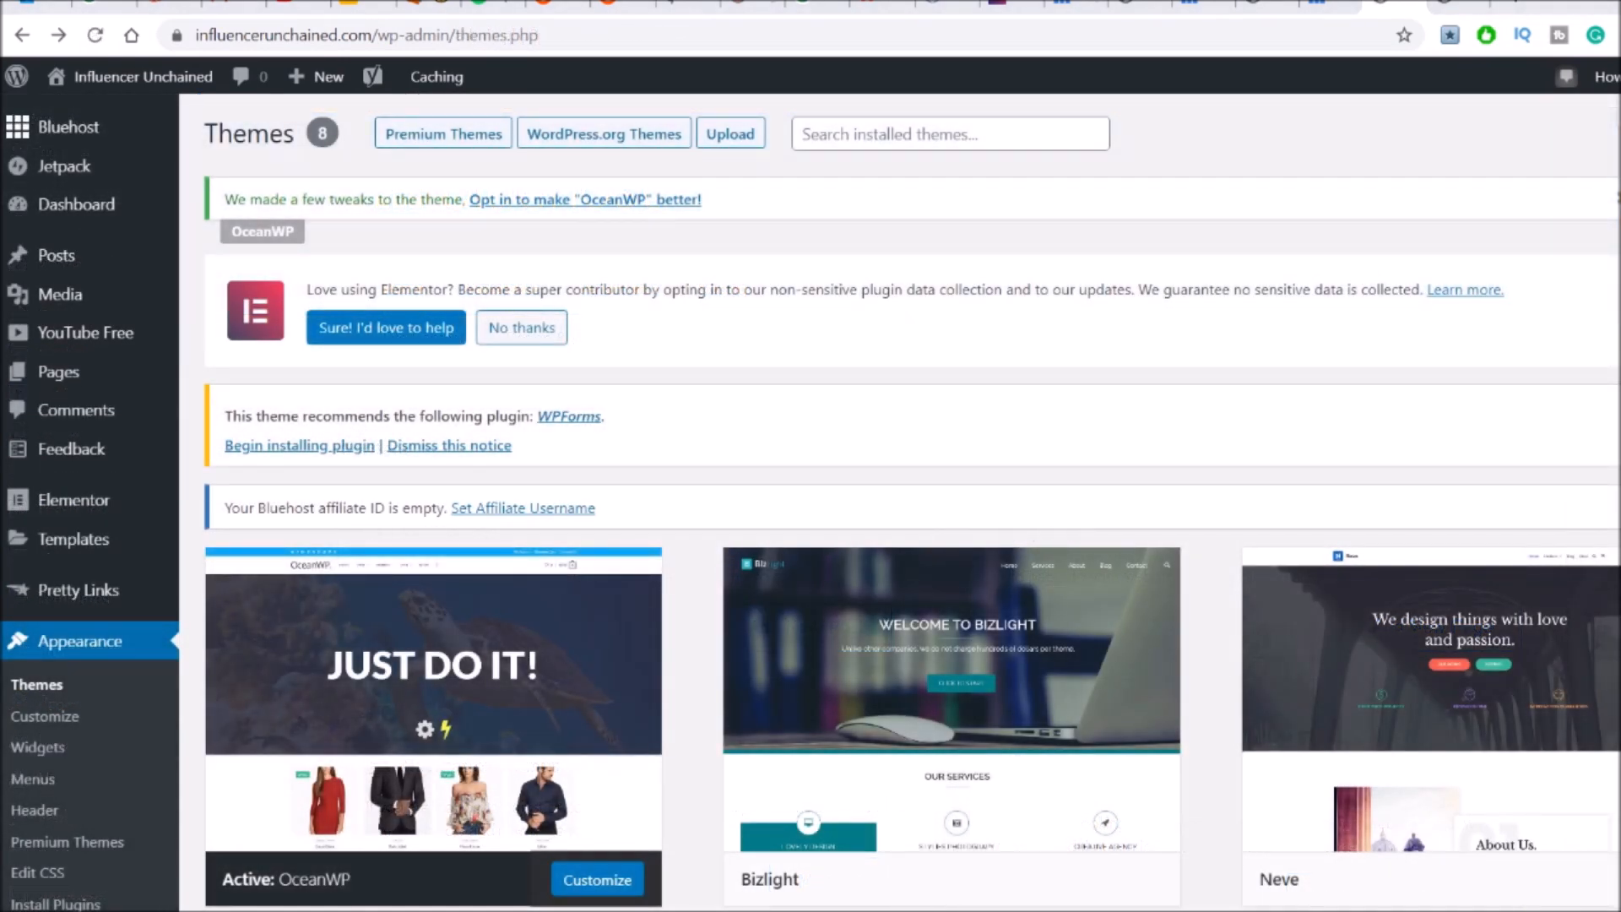
# Review the installed themes and open the page for adding a new theme
pyautogui.scroll(-5, 433, 506)
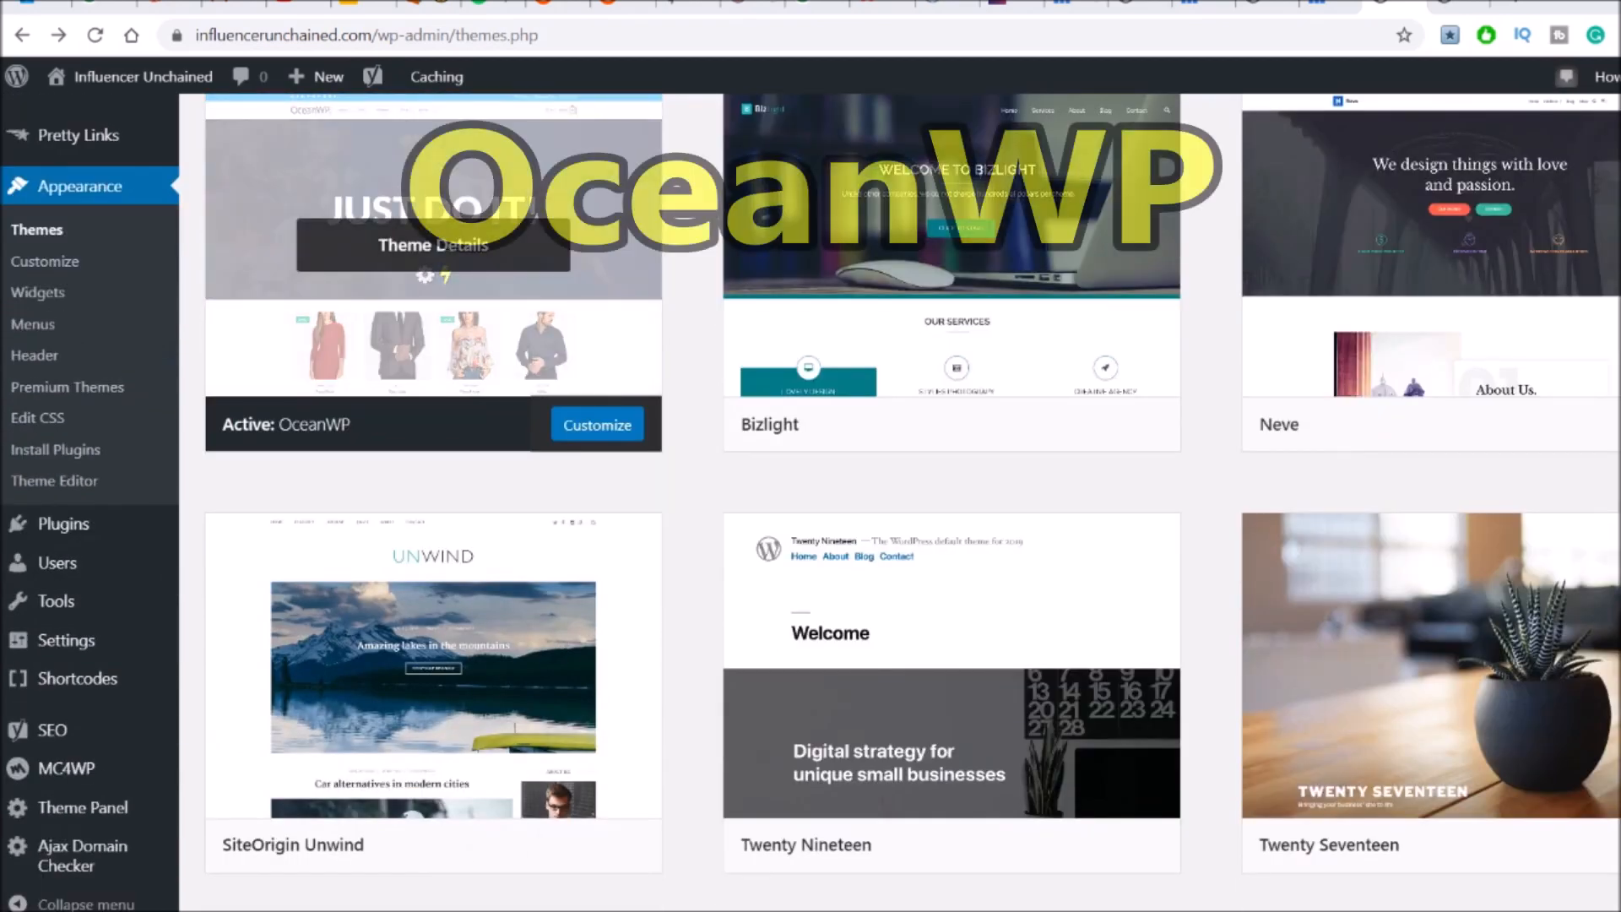
pyautogui.scroll(-4, 811, 502)
pyautogui.scroll(-2, 1435, 498)
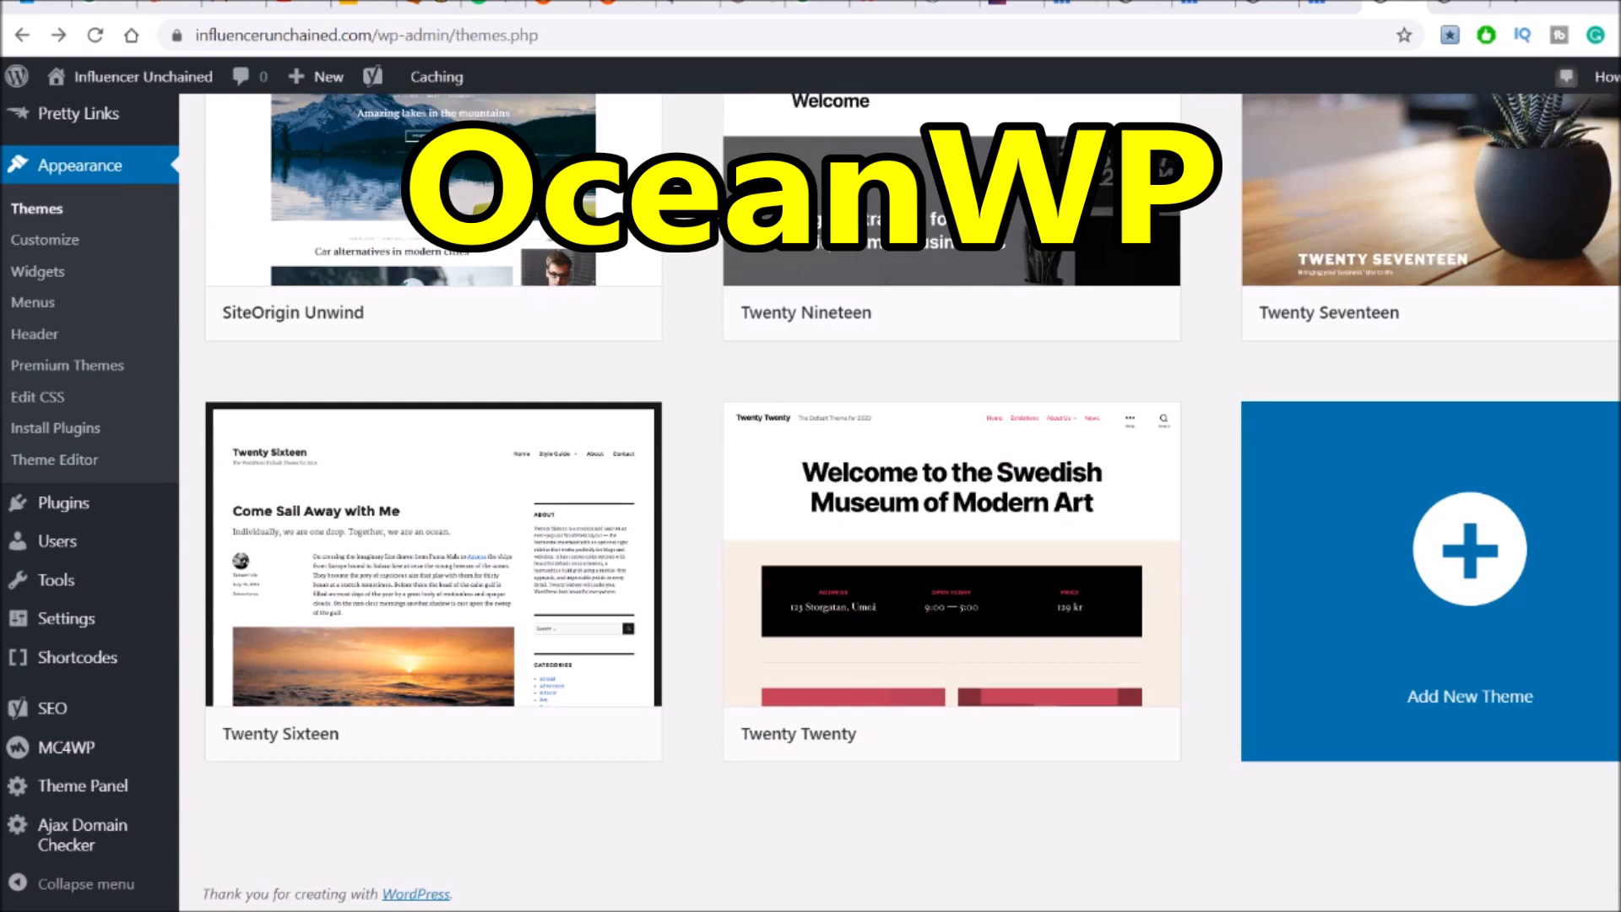
pyautogui.click(1474, 564)
# Search the available themes for "oceanwp" and check the matching theme
pyautogui.scroll(4, 445, 283)
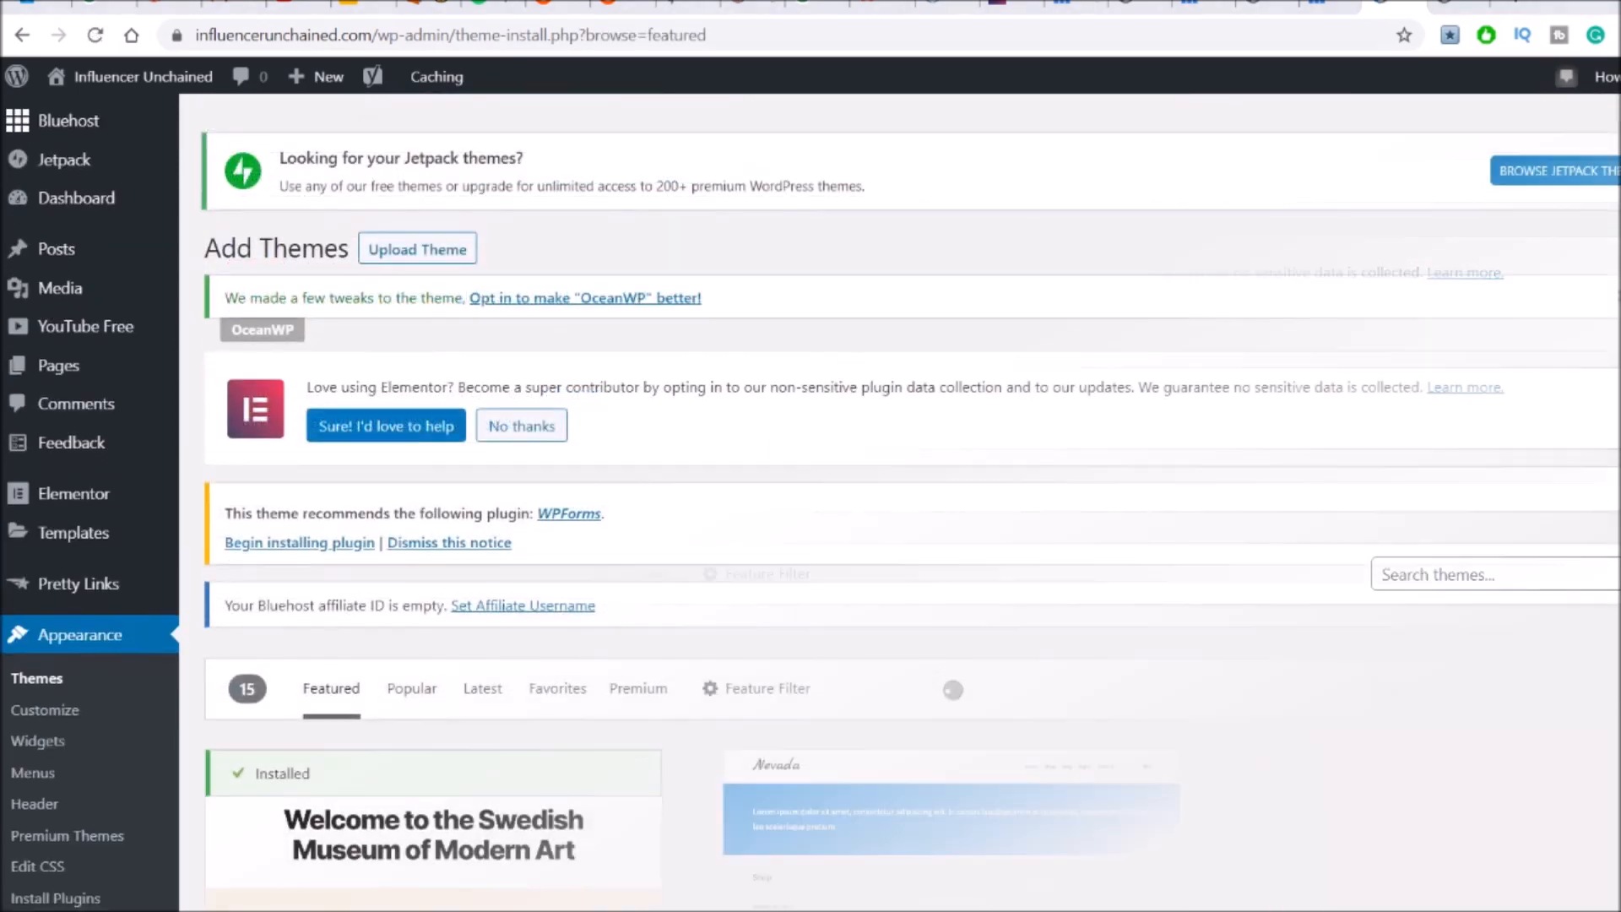
pyautogui.scroll(-5, 676, 317)
pyautogui.click(1479, 361)
pyautogui.write('oceanwp')
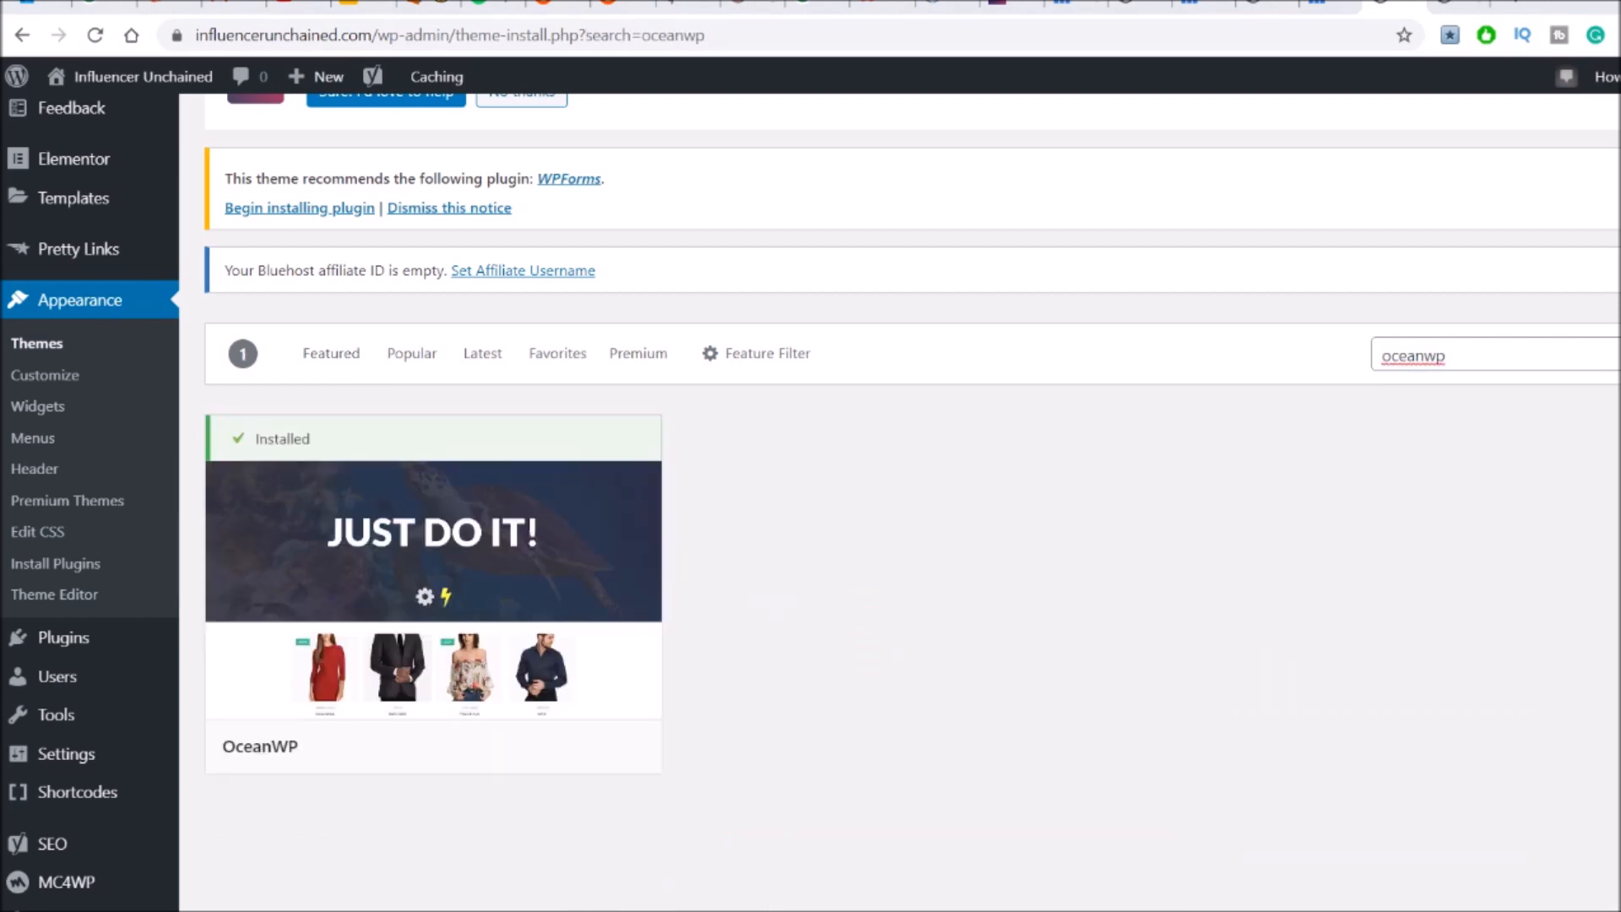
pyautogui.scroll(-1, 900, 502)
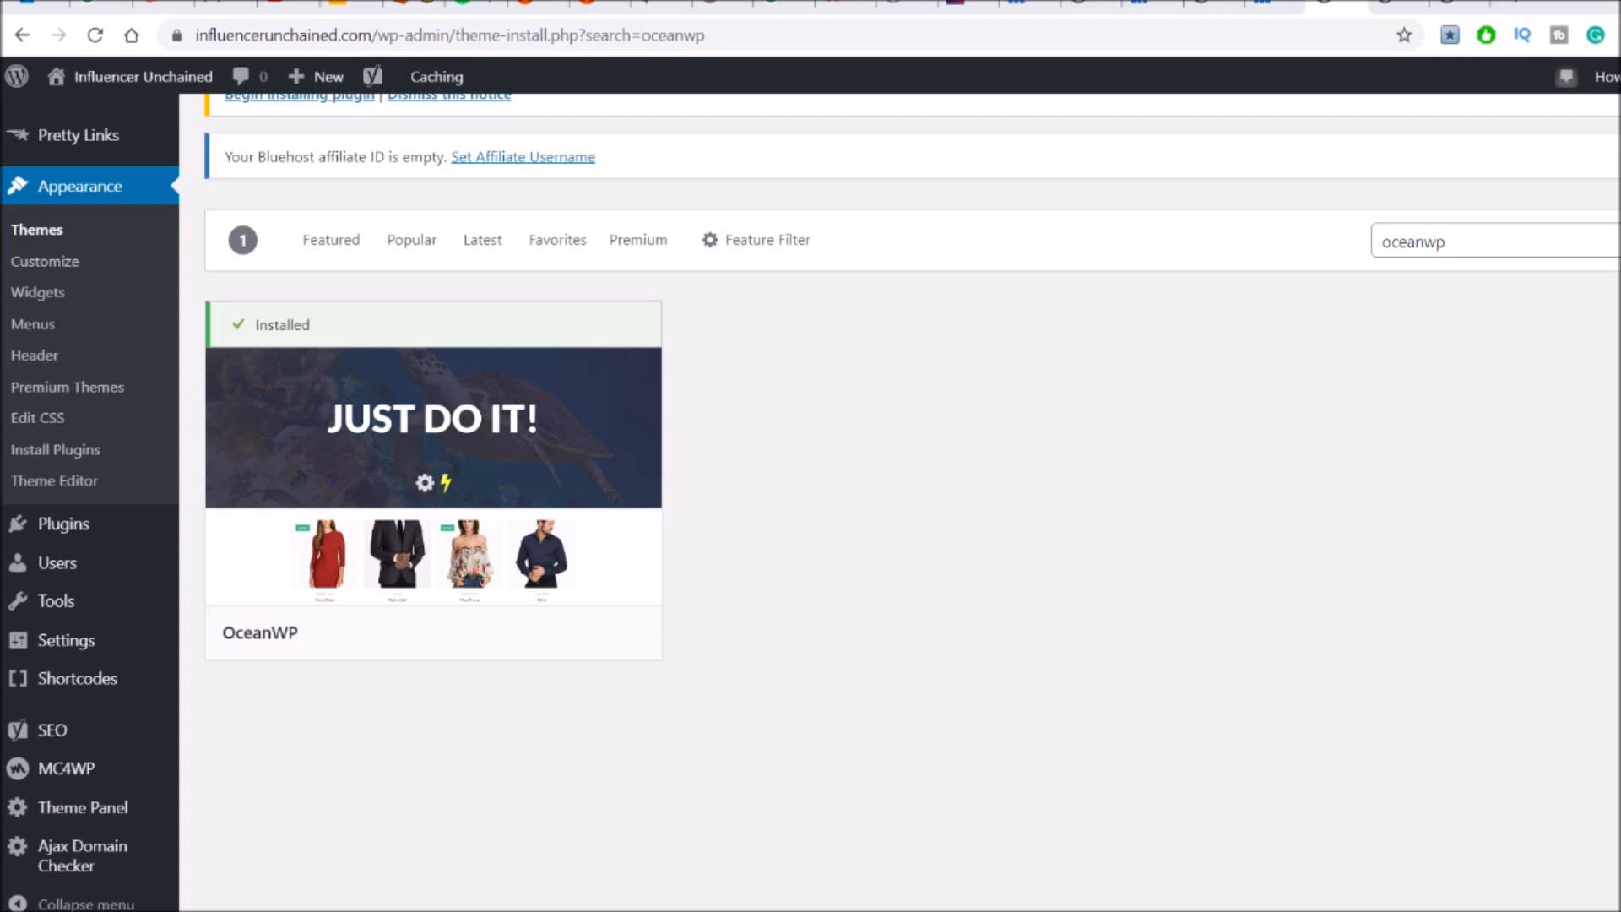
# Open the OceanWP theme in the customizer, look over its options and site preview, and return to the theme search
pyautogui.scroll(1, 900, 502)
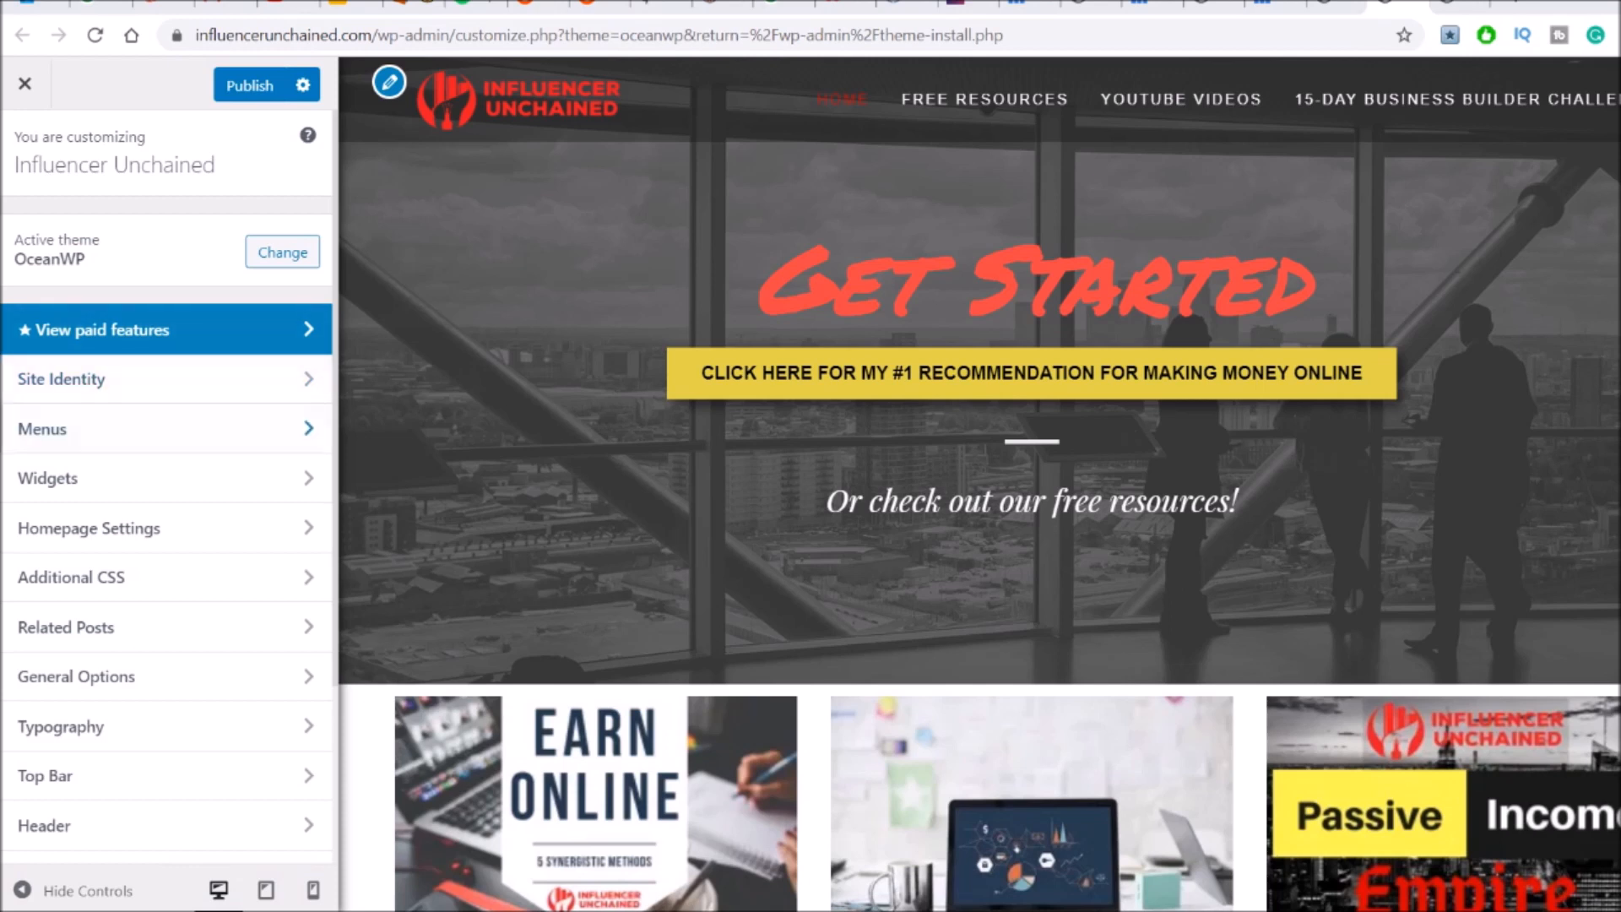
pyautogui.scroll(-1, 161, 393)
pyautogui.scroll(-5, 160, 393)
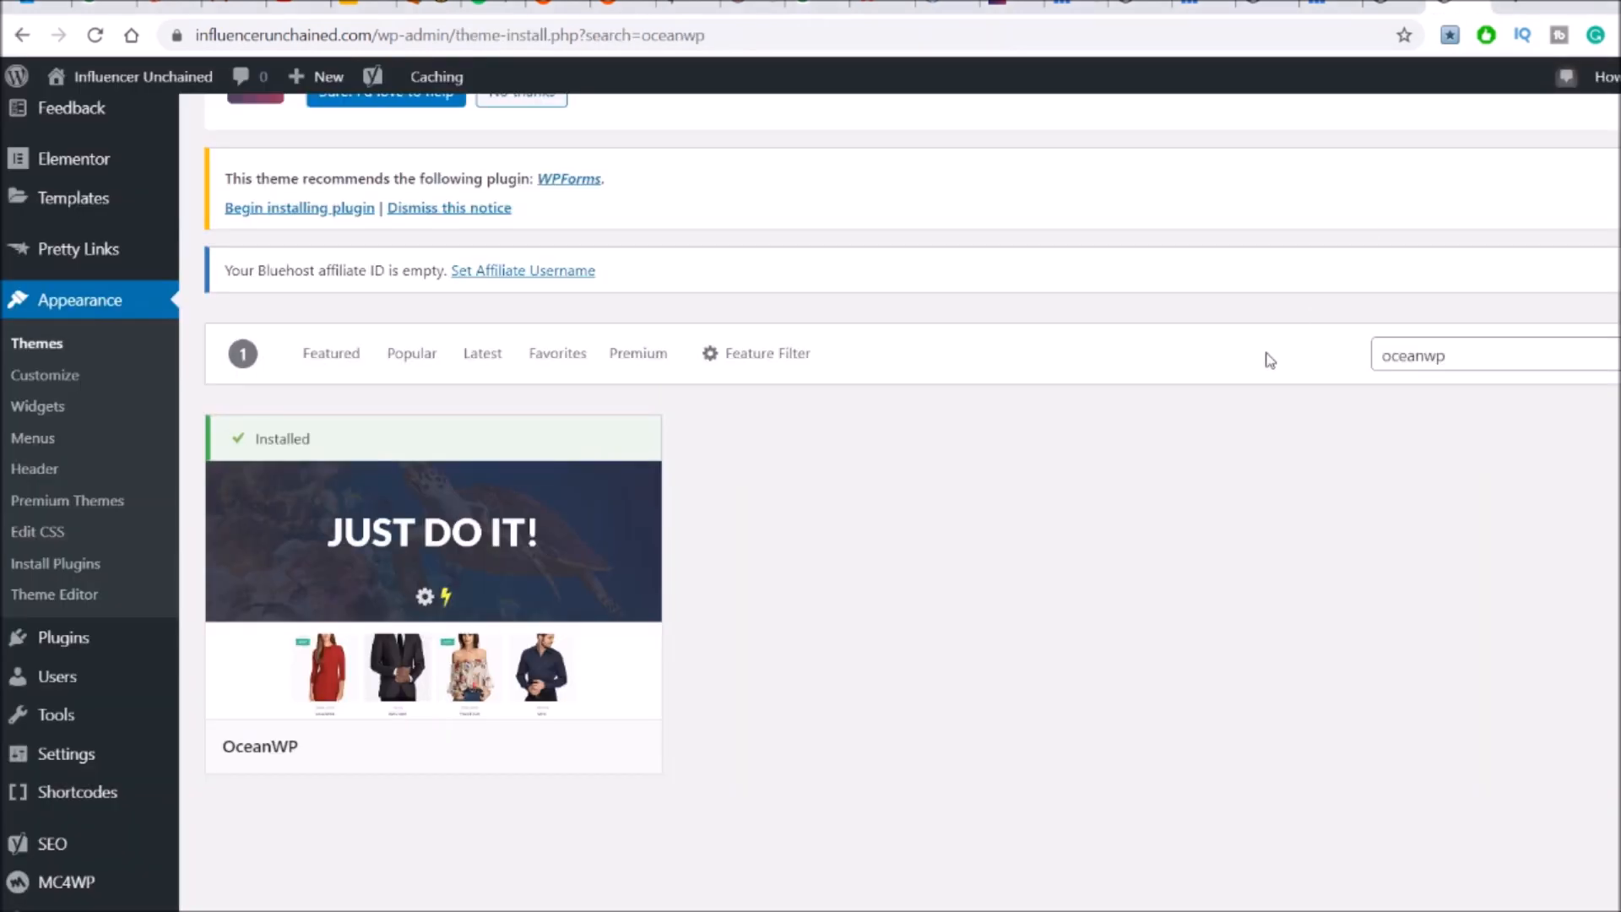
# Create a new page titled "demo", preview it on the site and close the preview
pyautogui.scroll(4, 84, 422)
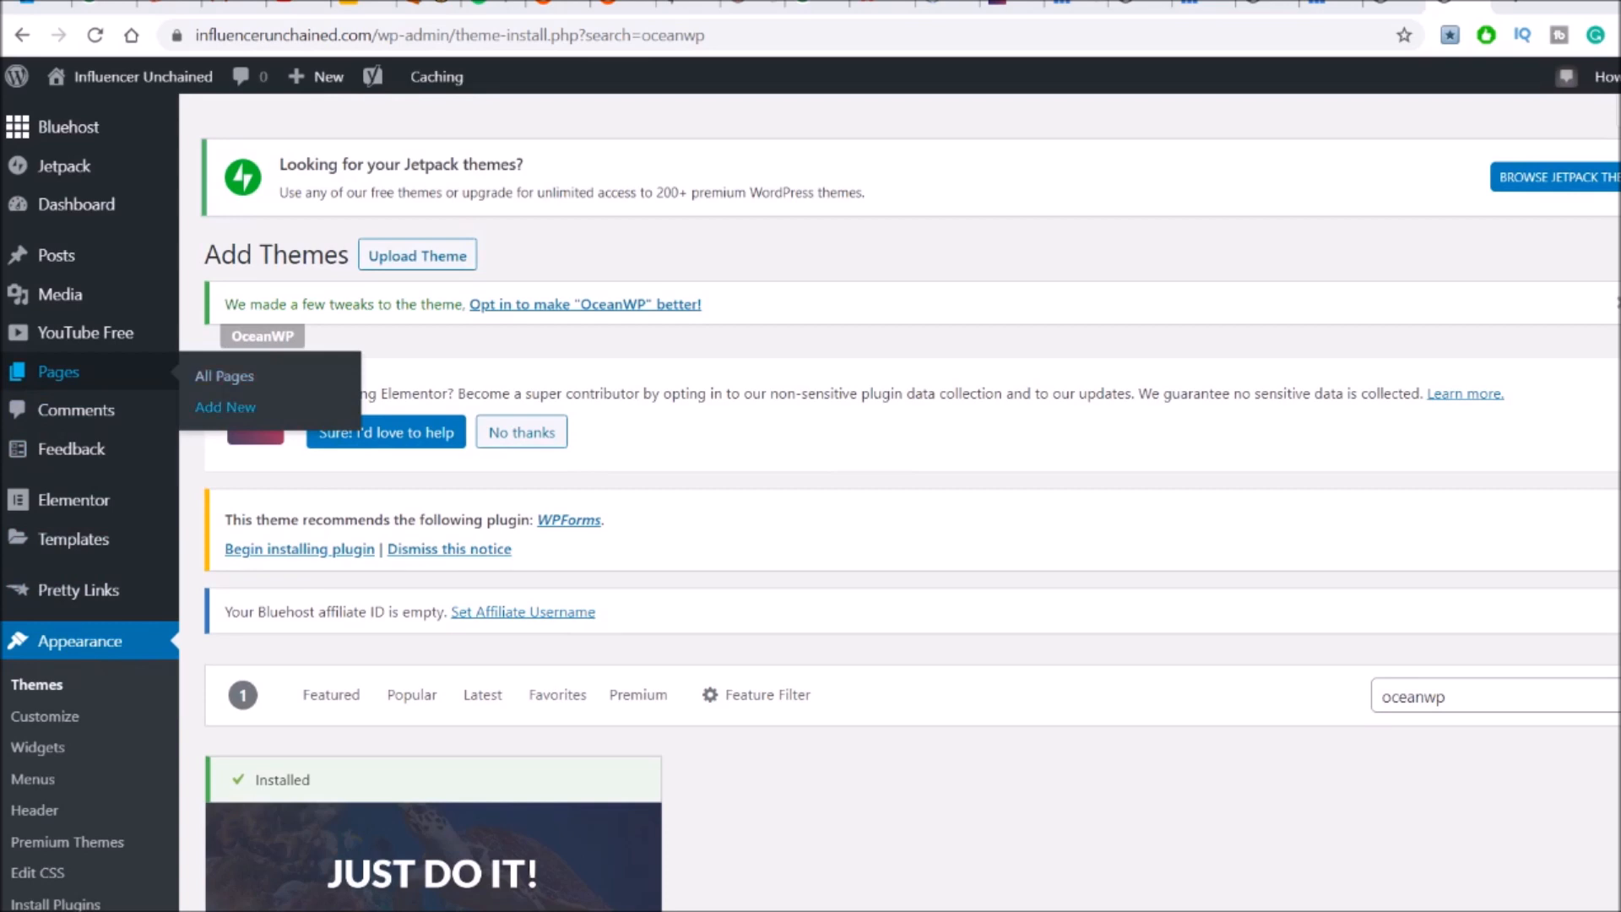
pyautogui.click(240, 407)
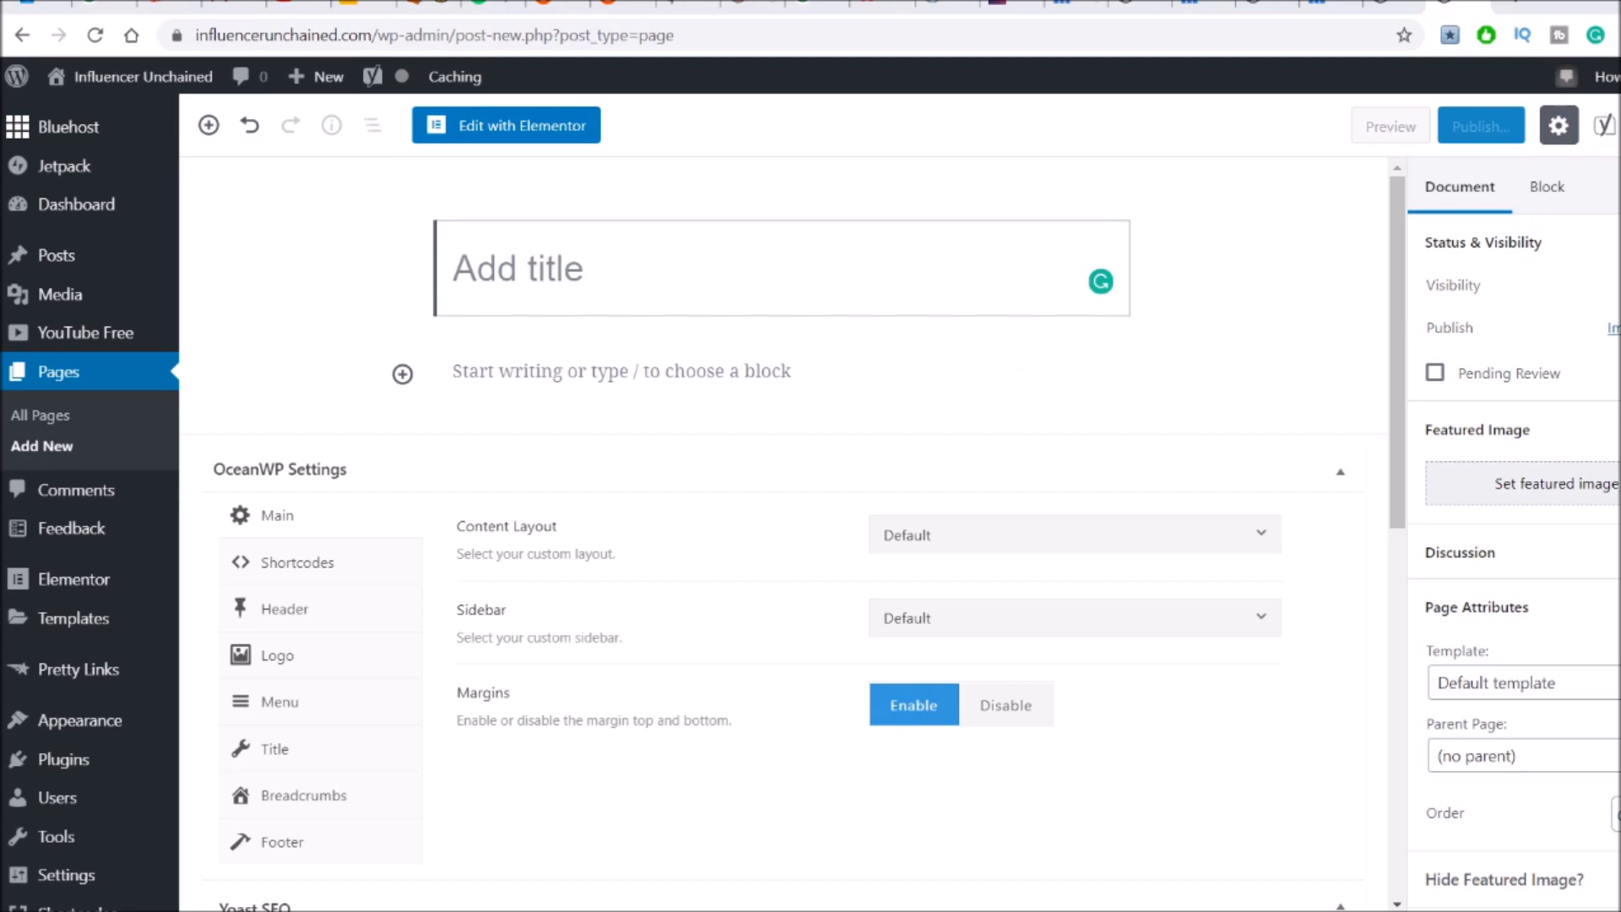
pyautogui.write('demo')
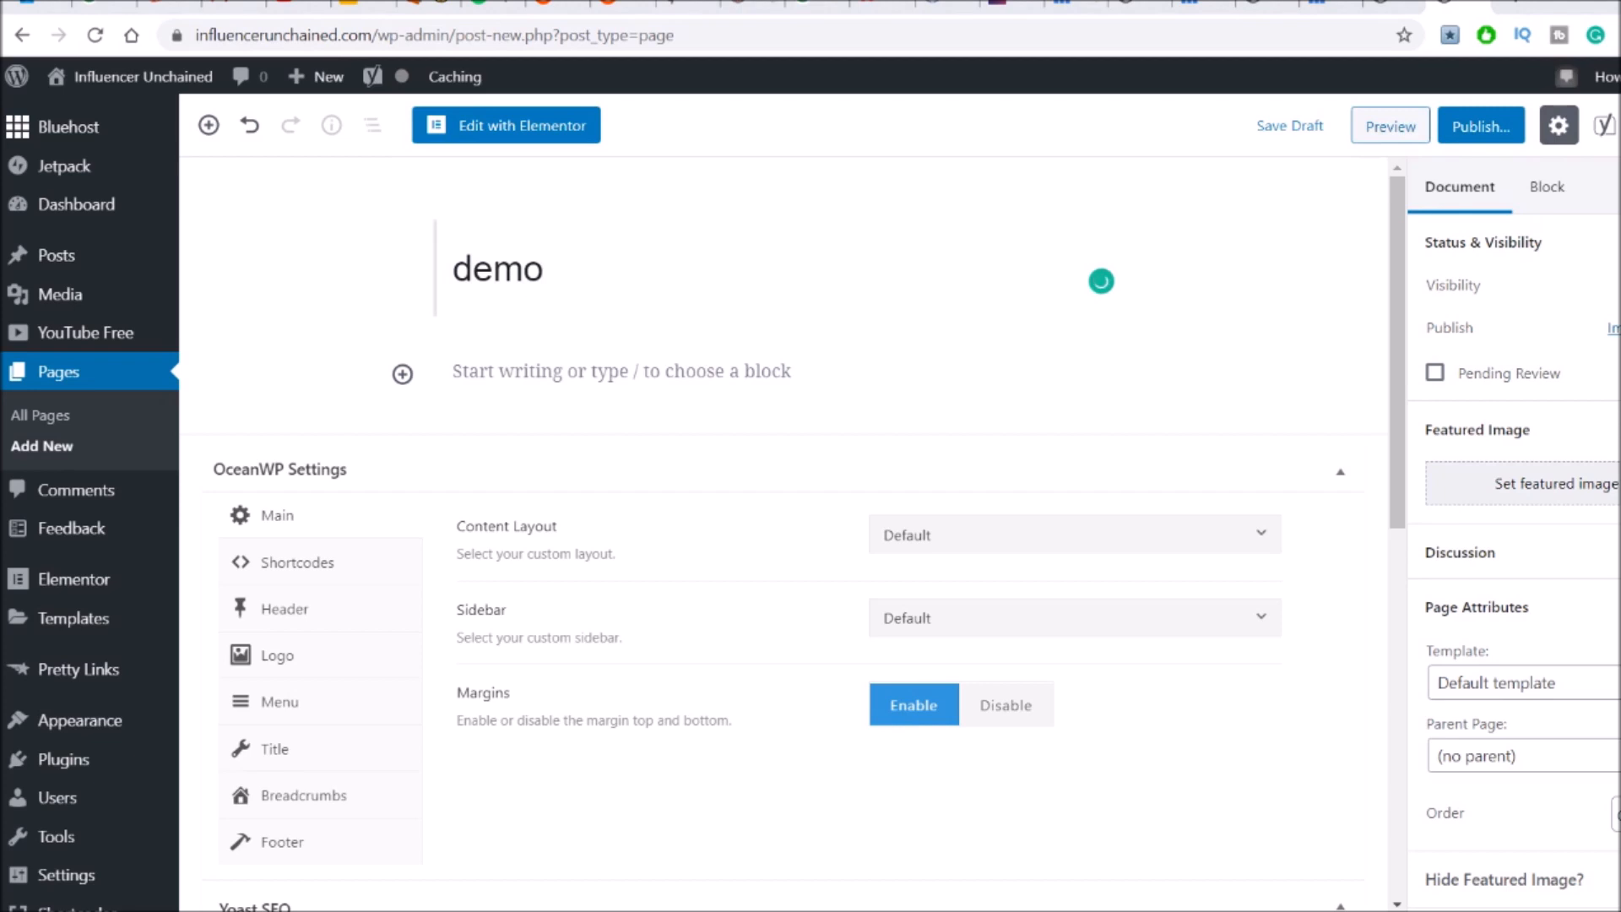
pyautogui.scroll(-2, 798, 540)
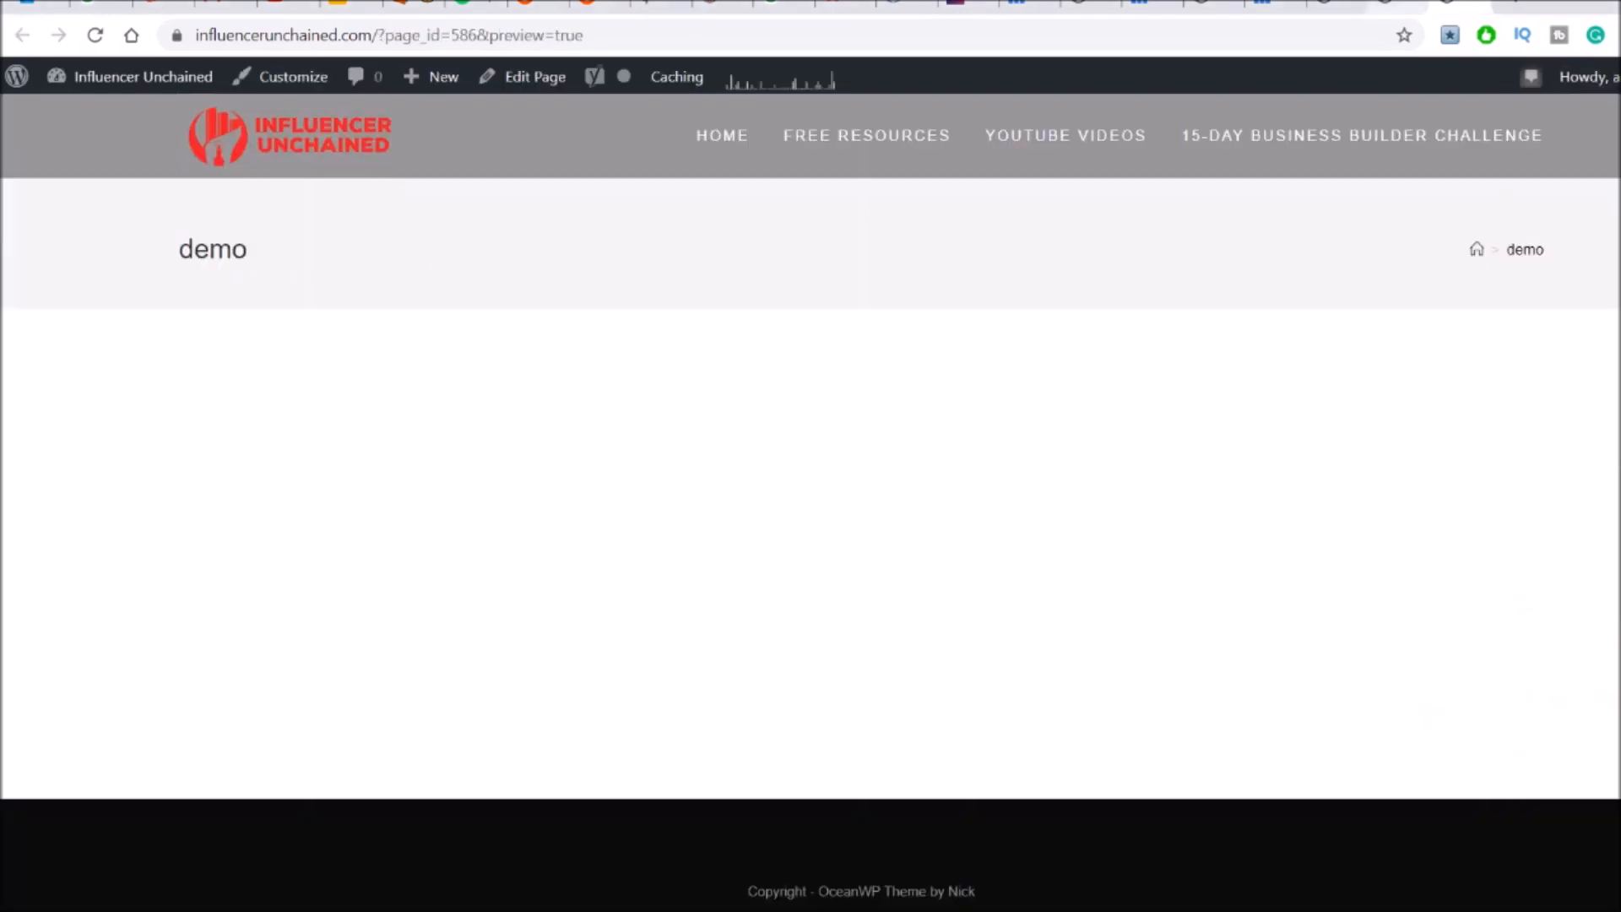
pyautogui.hotkey('ctrl', 'w')
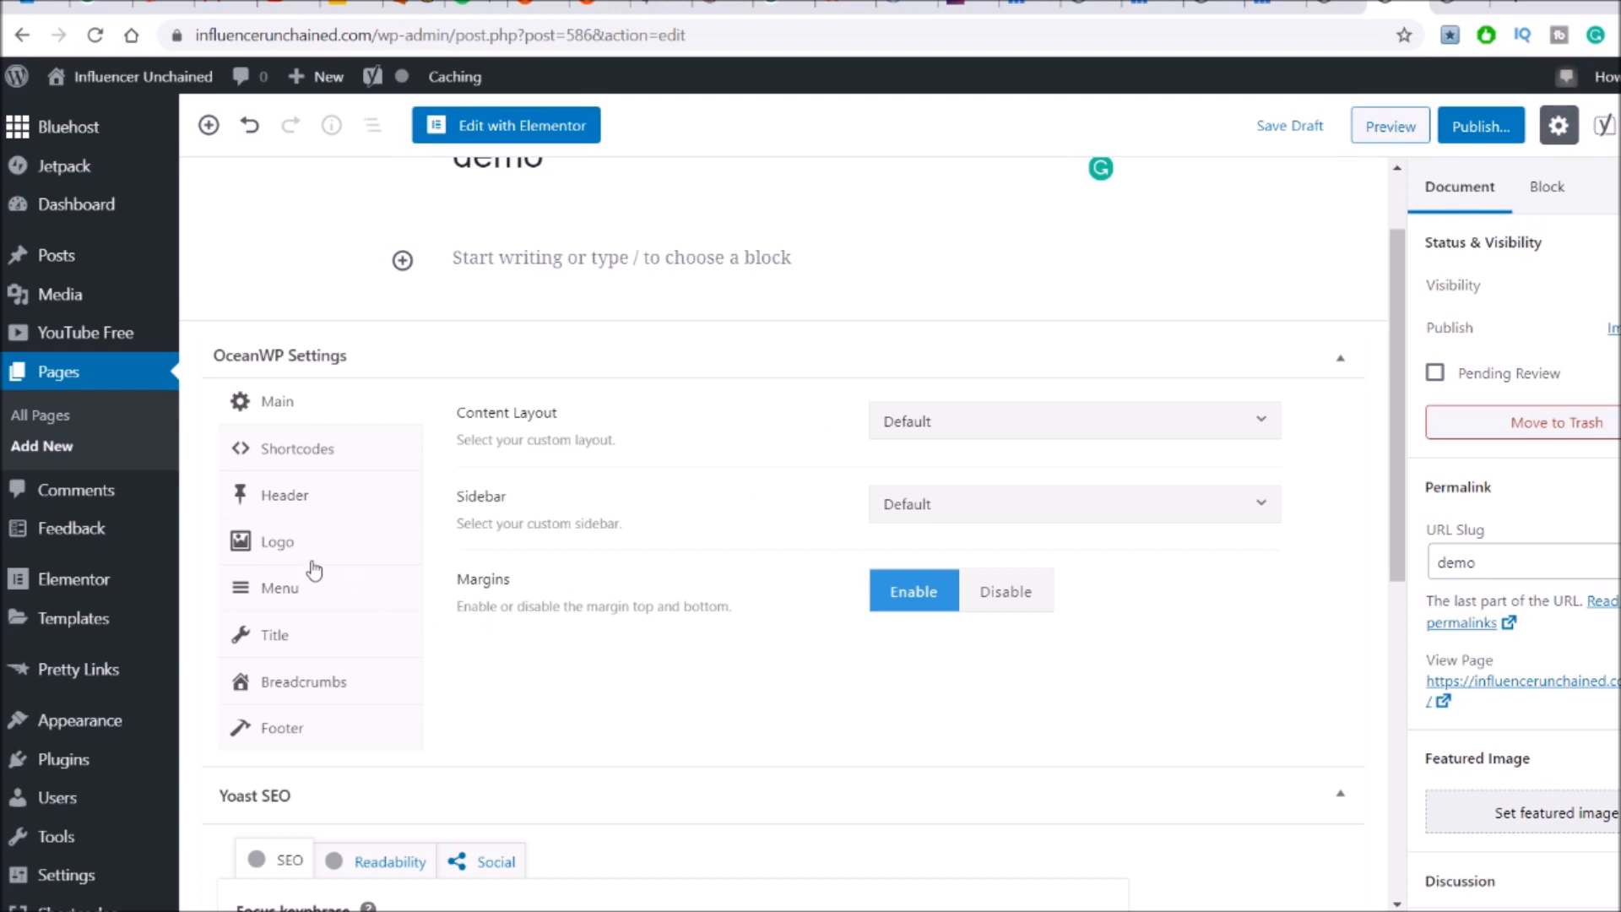
# Disable the page title display for the demo page in its OceanWP settings
pyautogui.click(287, 643)
pyautogui.scroll(-1, 660, 635)
pyautogui.click(1102, 311)
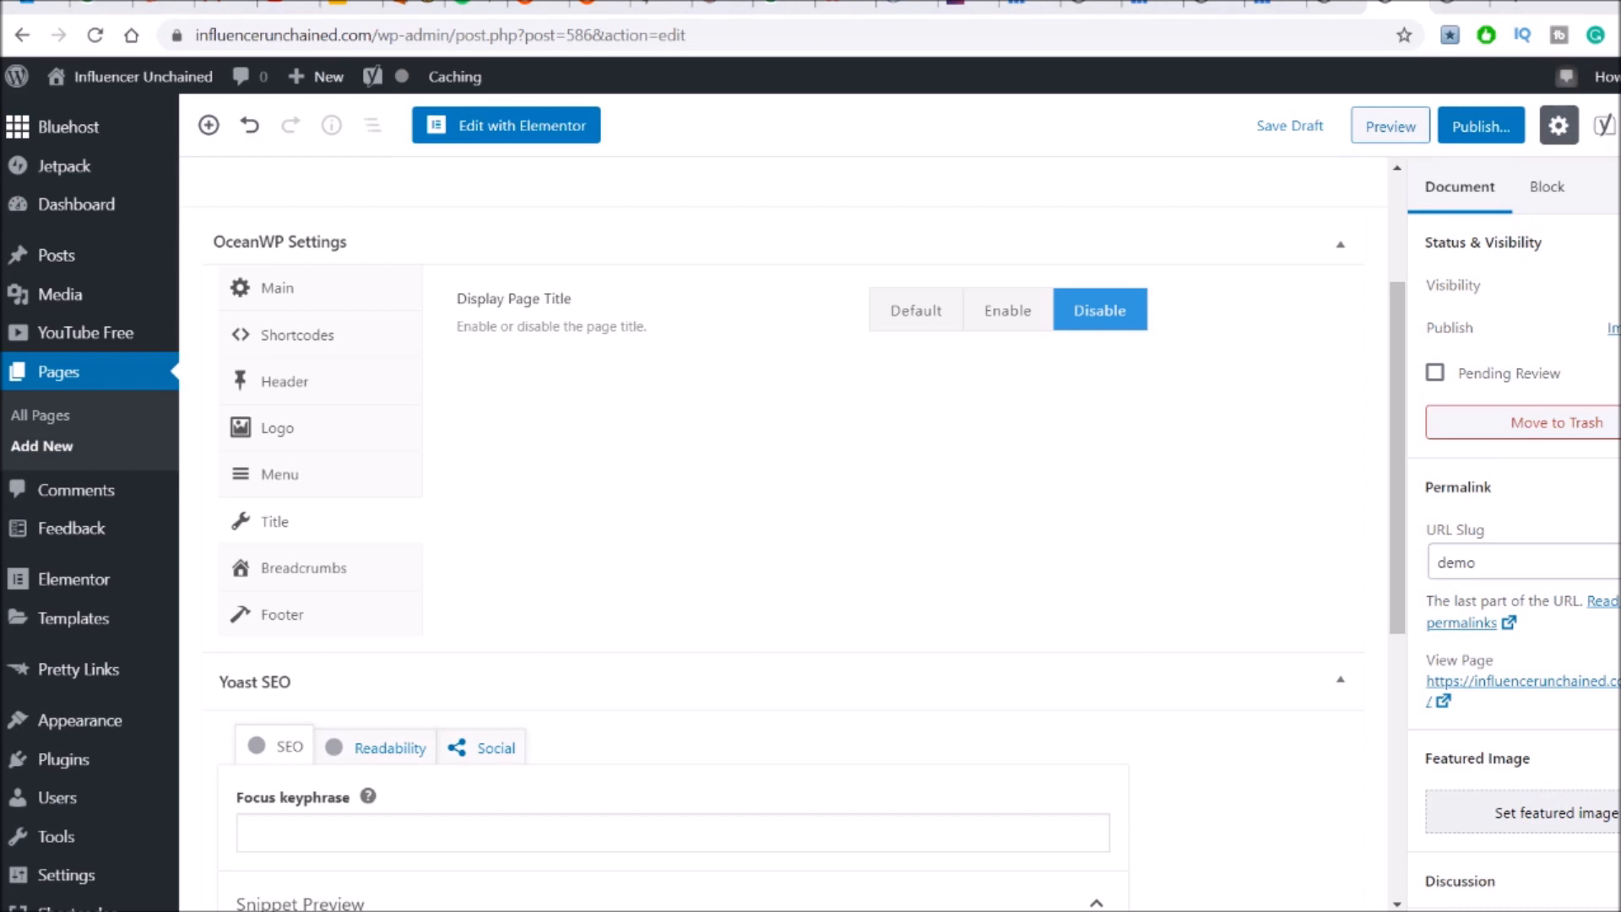
# Check the demo page's OceanWP header settings, save the page as a draft and preview it
pyautogui.click(307, 386)
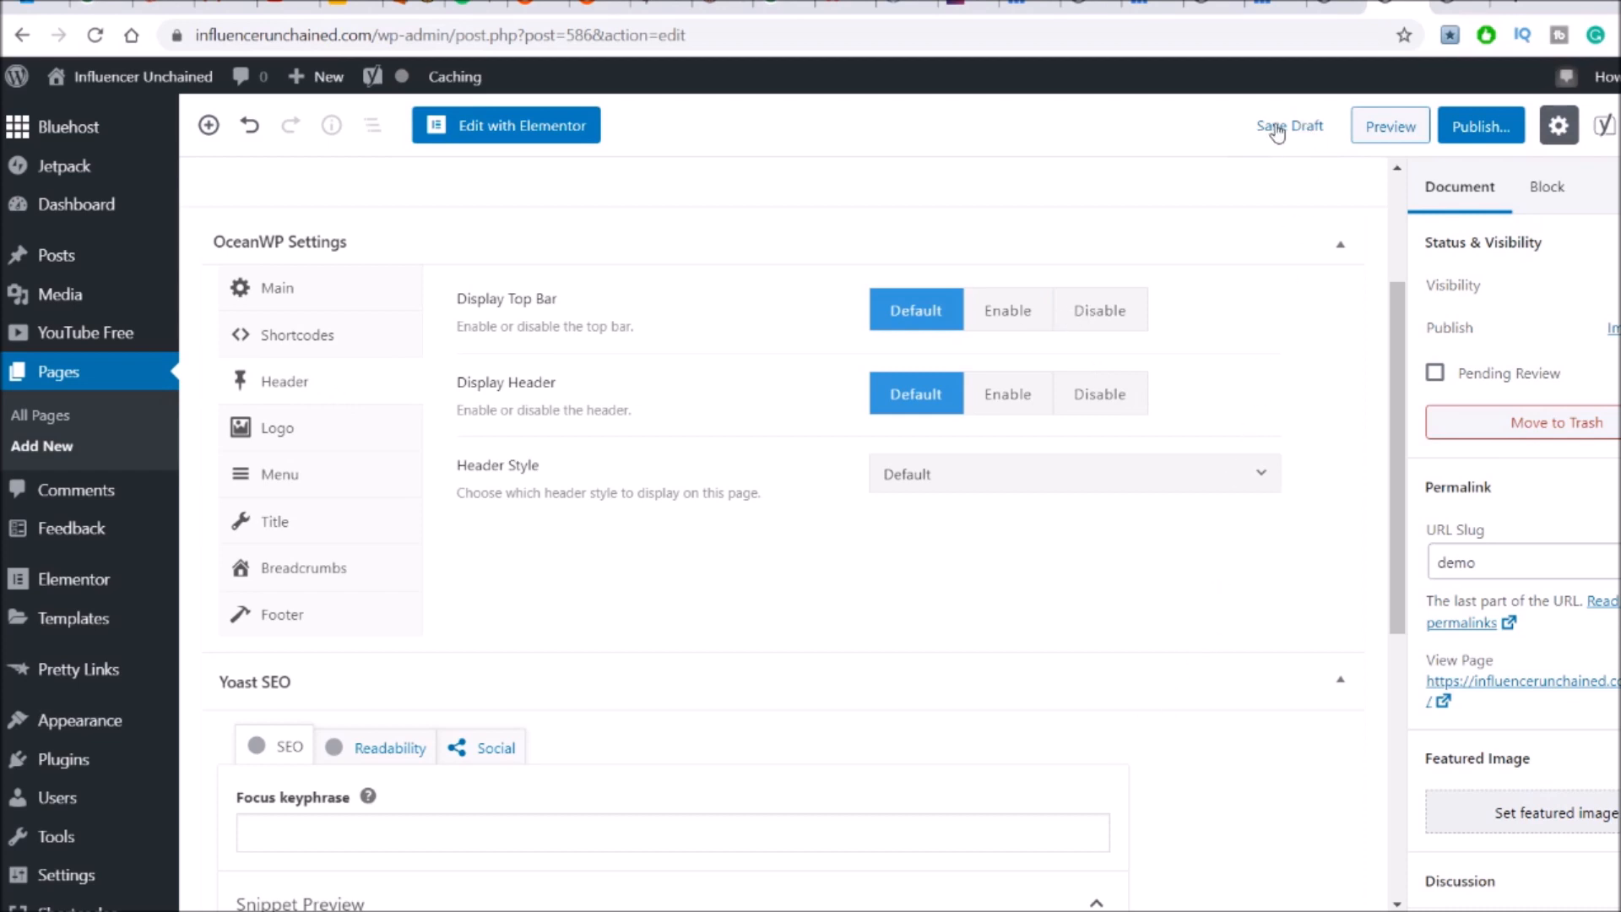
pyautogui.click(1306, 131)
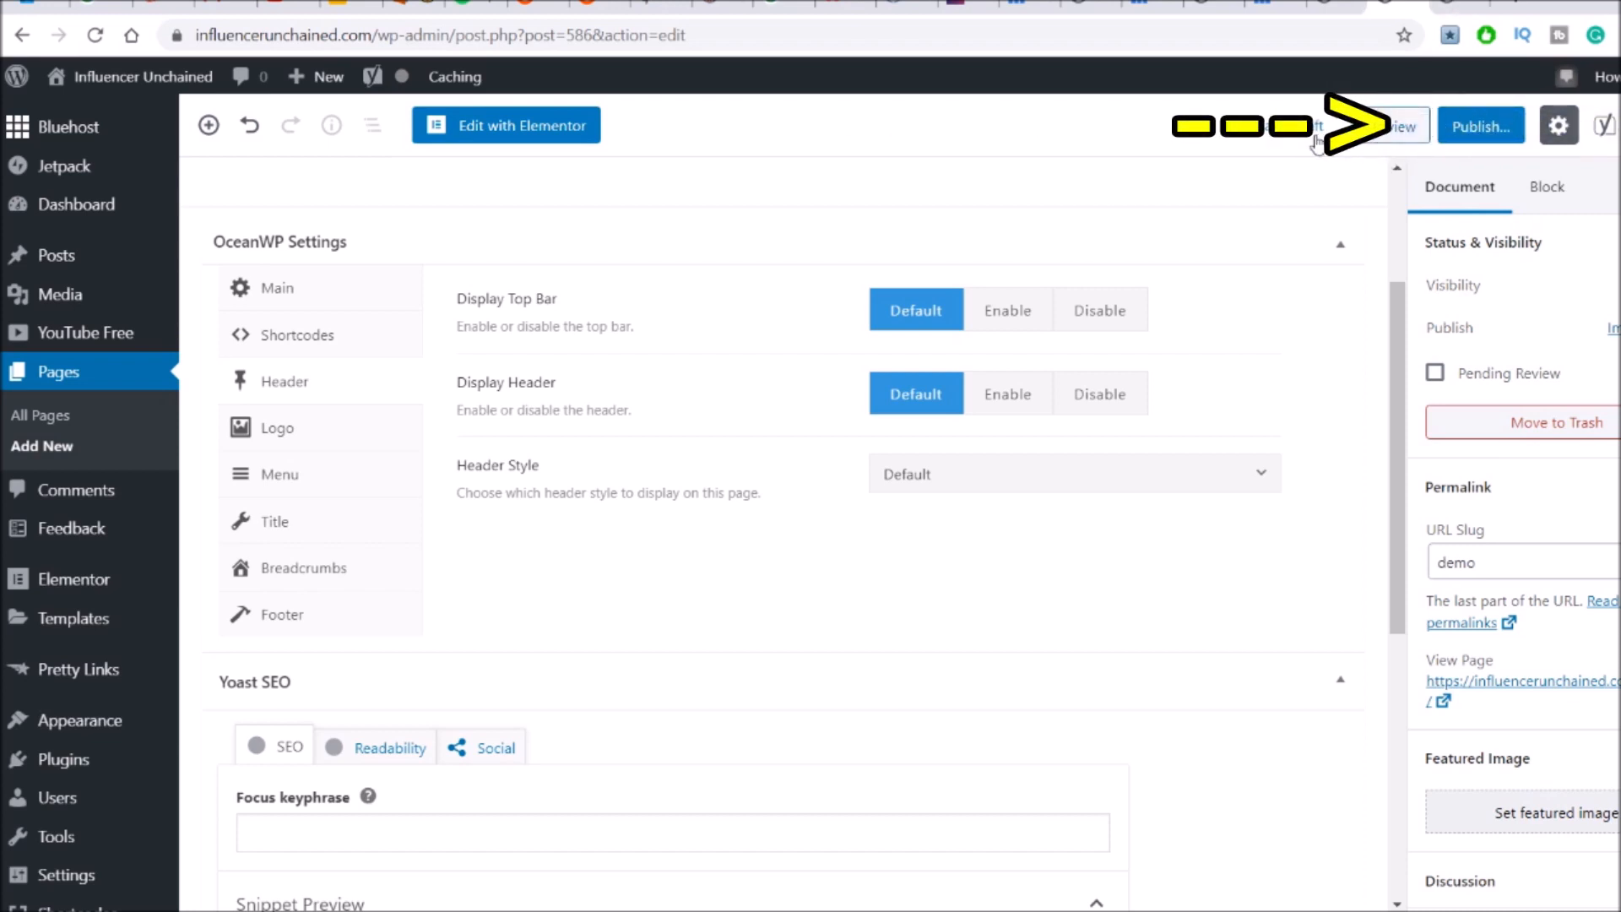
pyautogui.click(1385, 140)
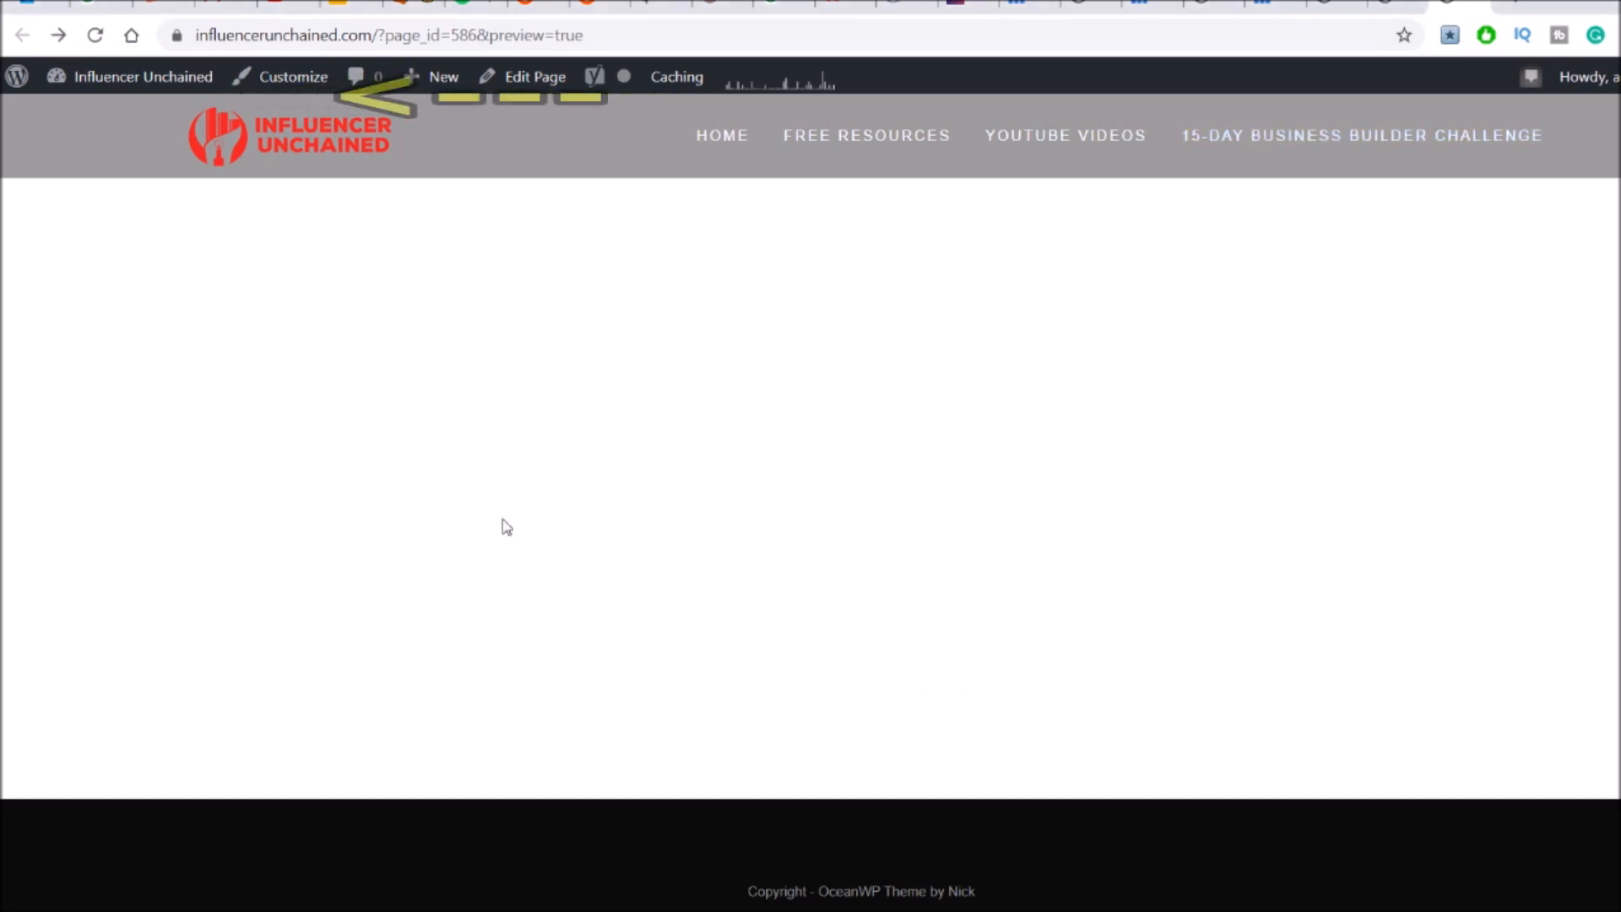
# Open the customizer from the page preview, review the General Styling colors under General Options, and return to the main list
pyautogui.click(281, 84)
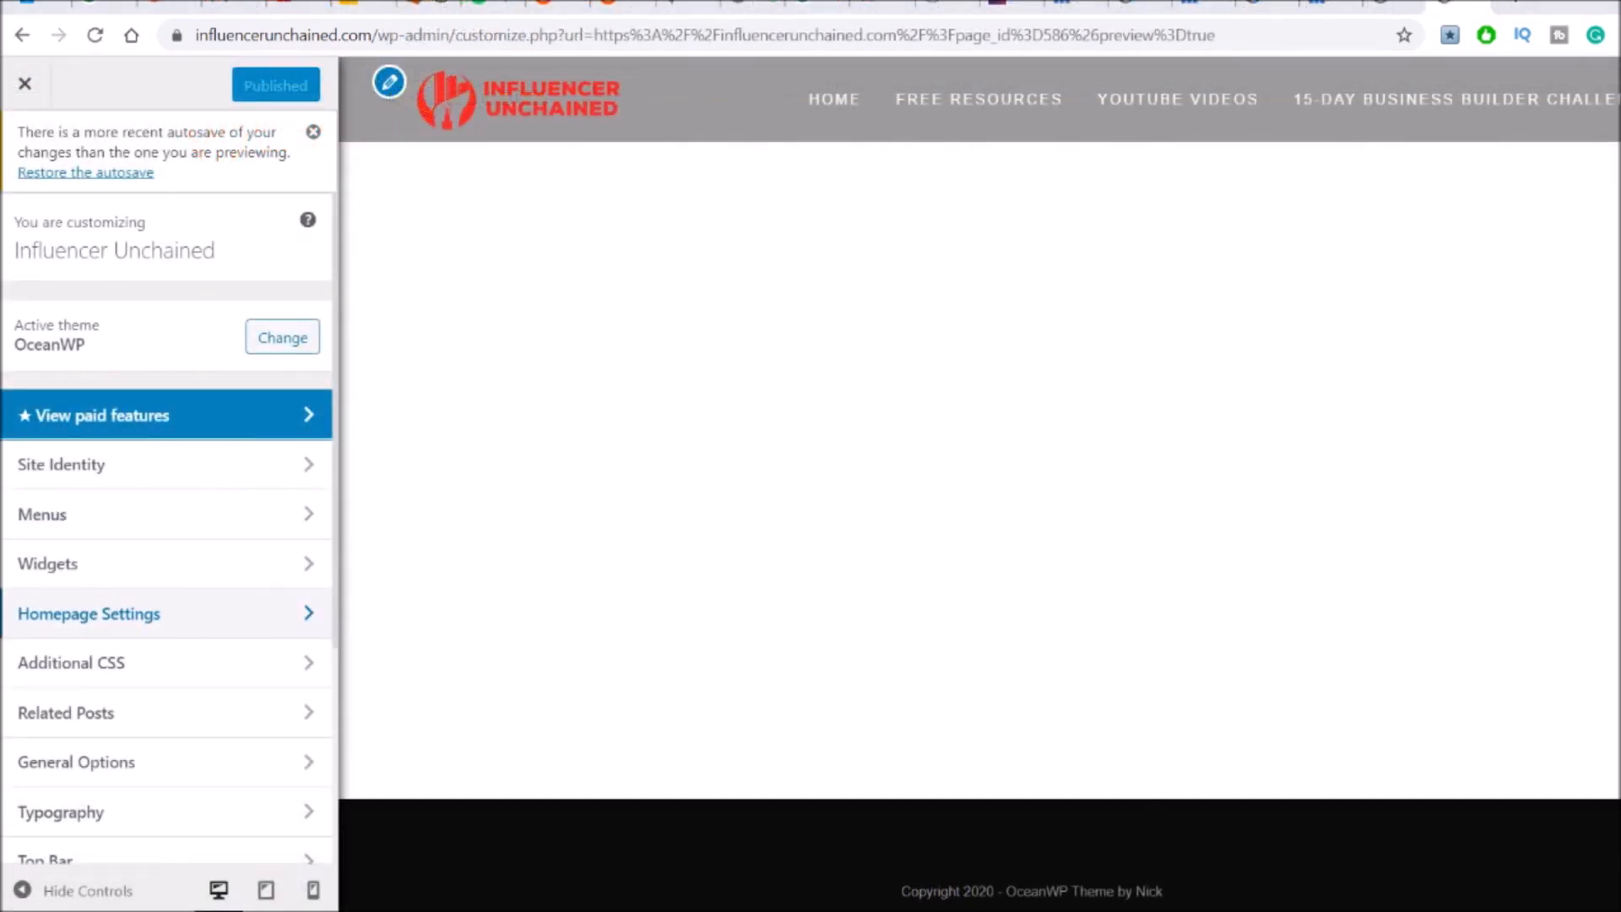
pyautogui.scroll(-3, 169, 524)
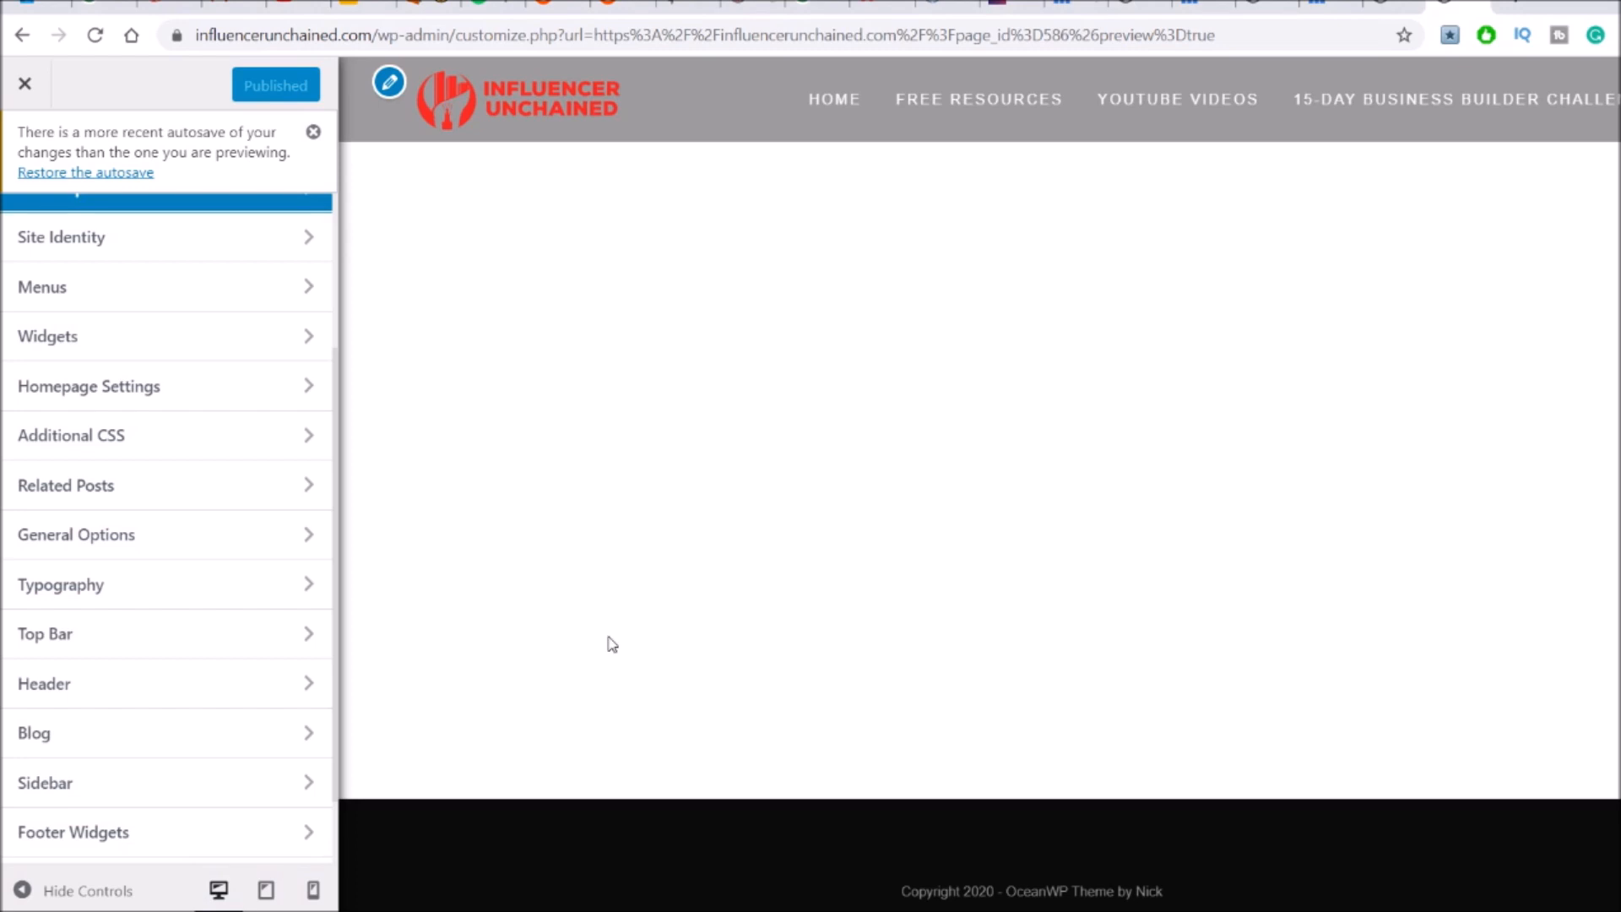
pyautogui.click(148, 544)
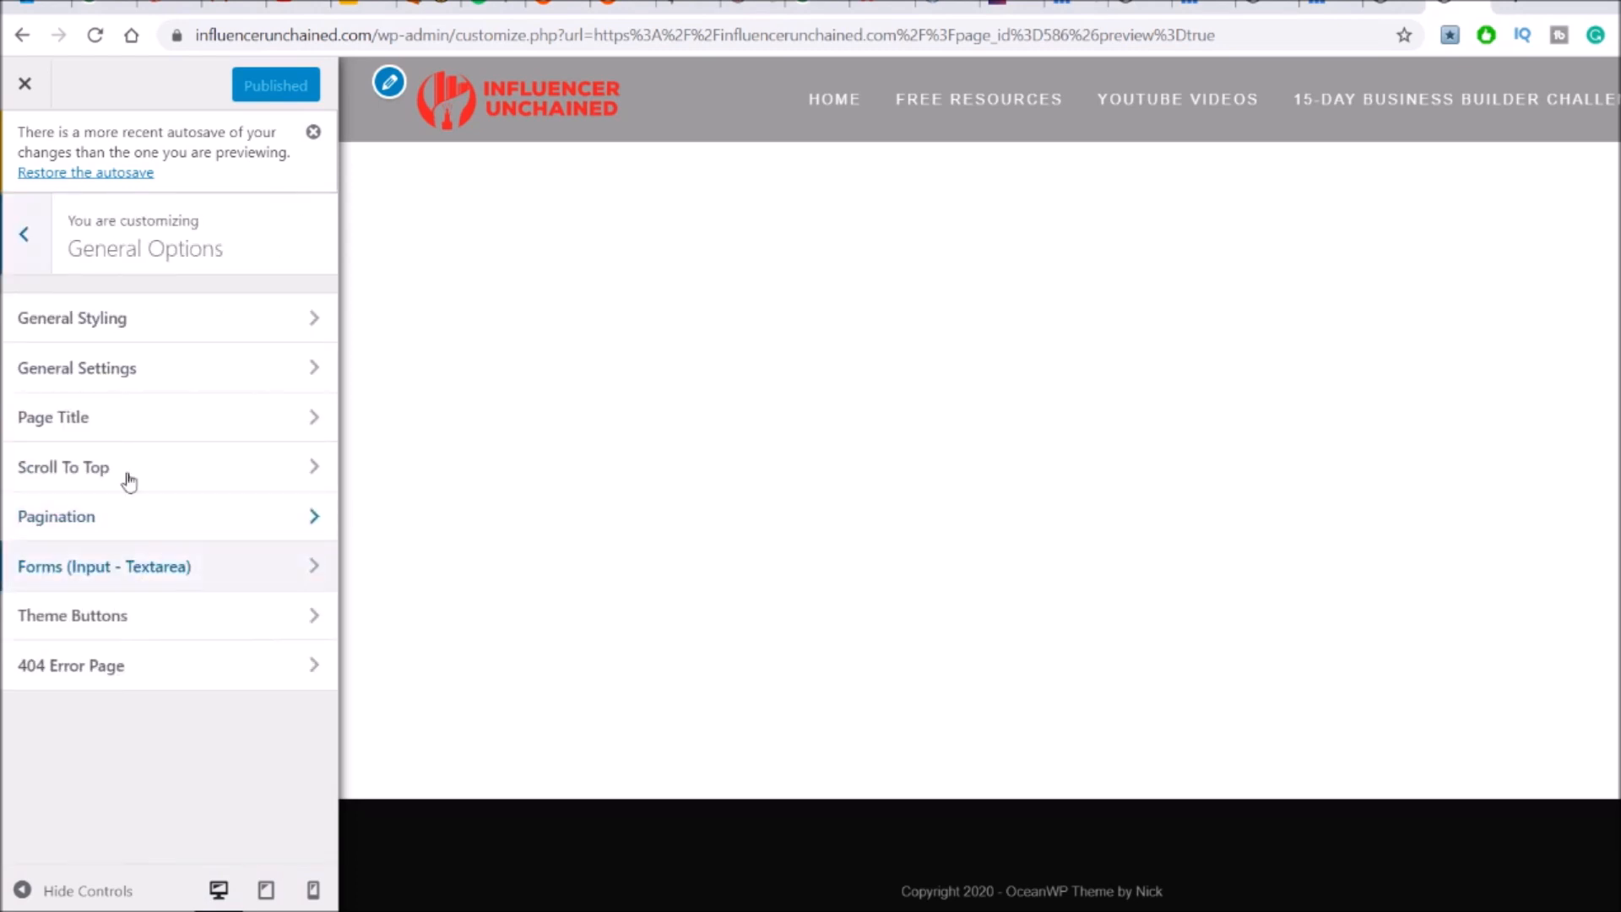
pyautogui.click(59, 318)
pyautogui.scroll(-3, 159, 445)
pyautogui.scroll(3, 158, 401)
pyautogui.scroll(-5, 163, 427)
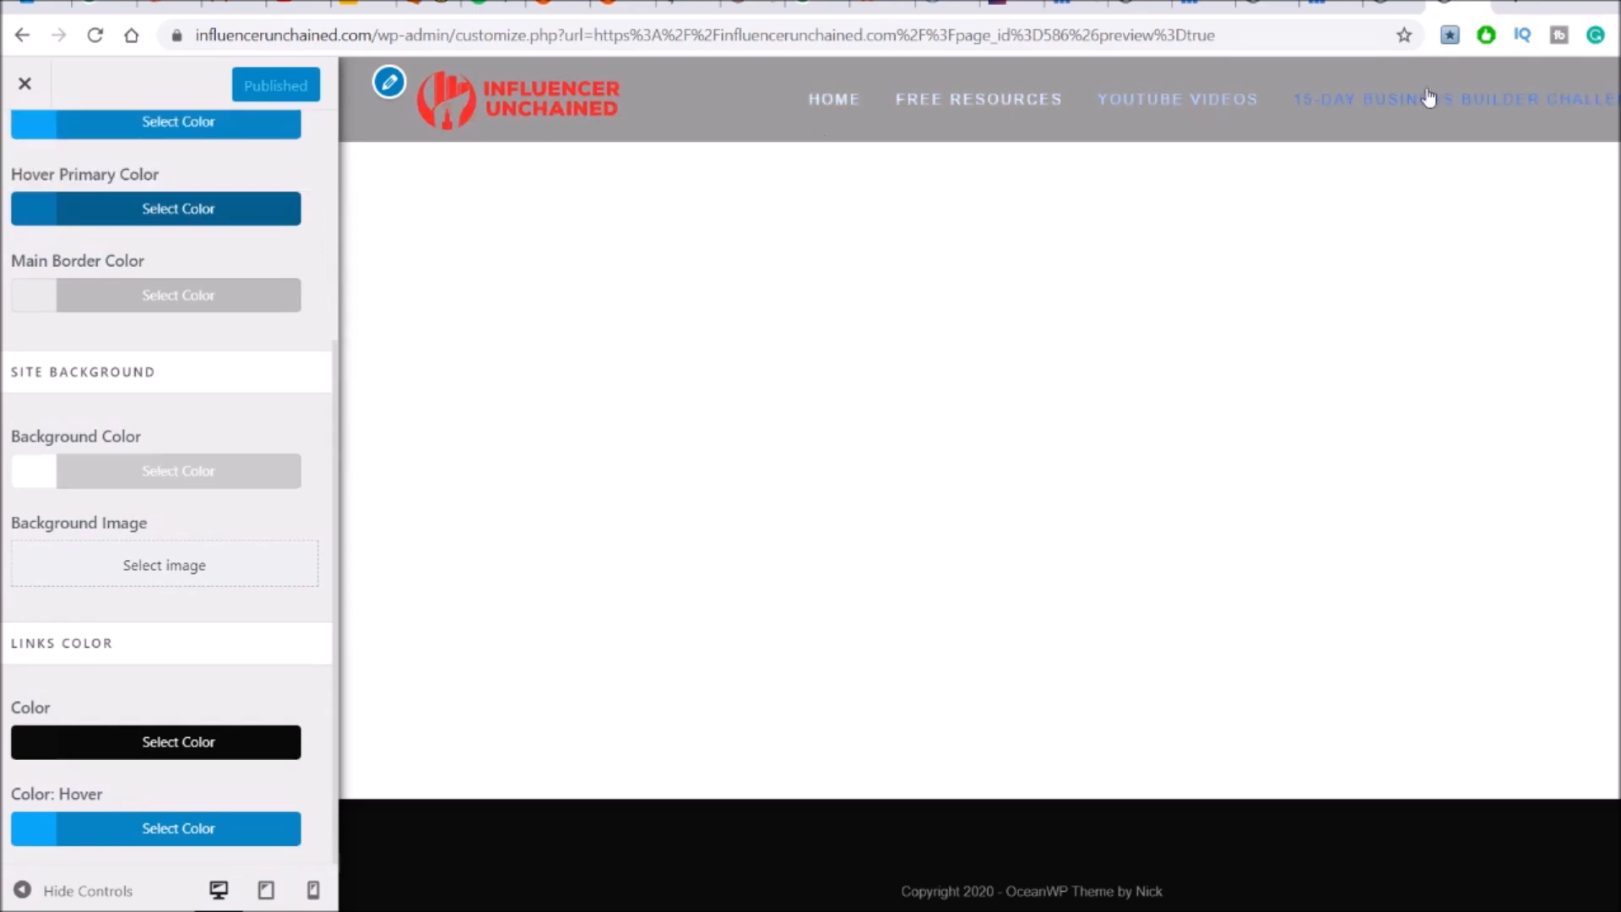
pyautogui.scroll(4, 200, 404)
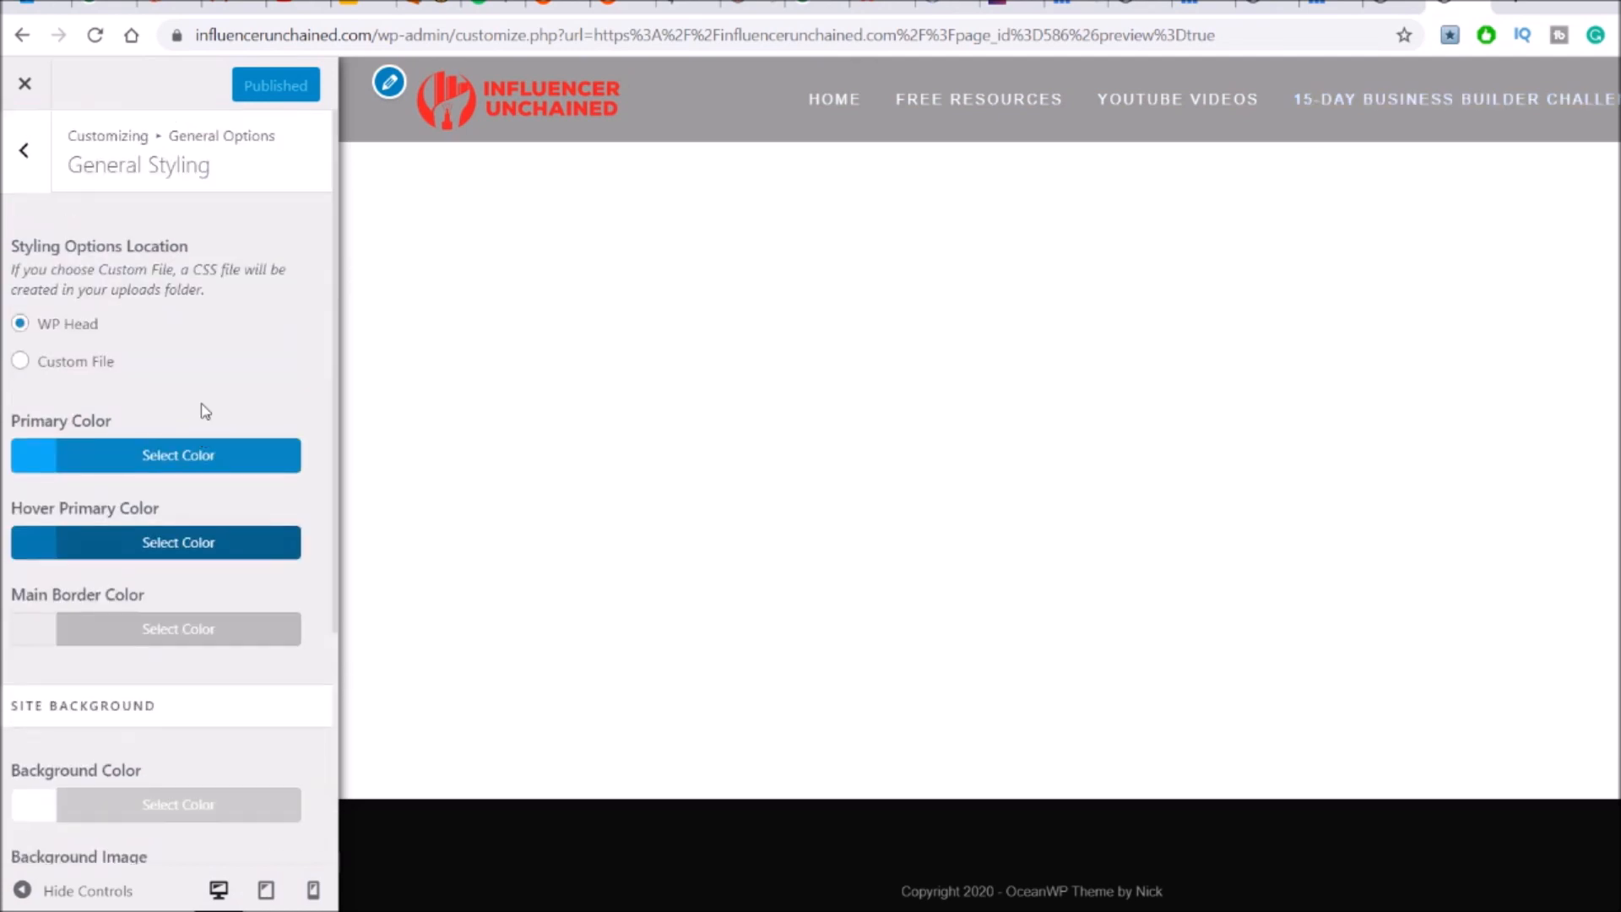
pyautogui.click(29, 187)
pyautogui.click(30, 147)
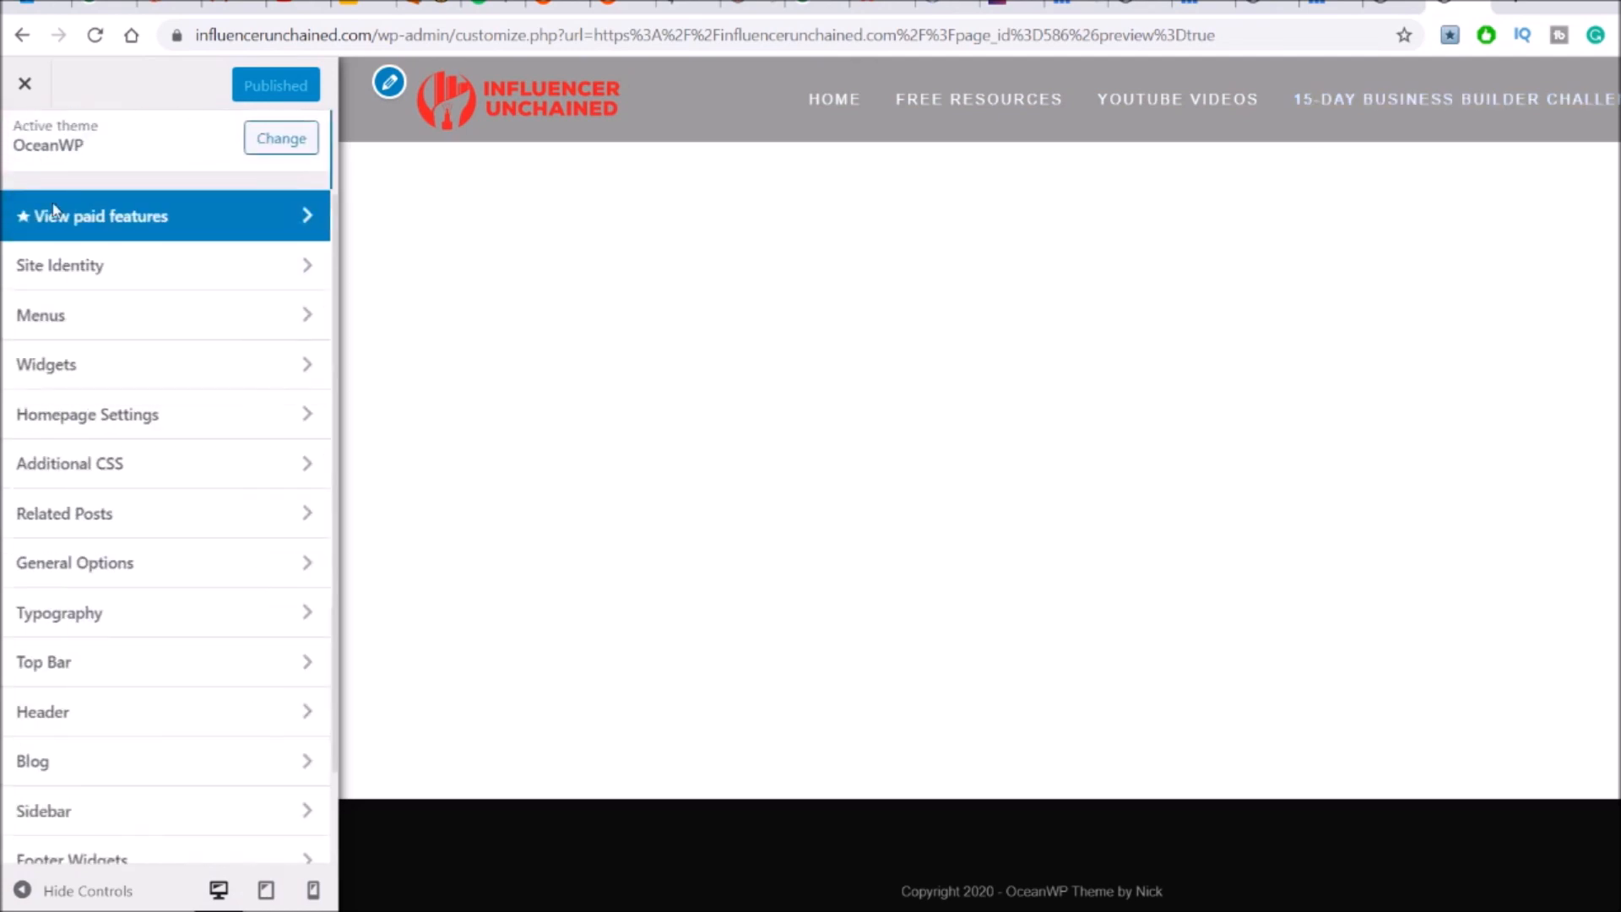
# Review the general header settings in the customizer, including style, height, padding, background colors and transparent header settings
pyautogui.scroll(-2, 152, 503)
pyautogui.scroll(3, 171, 407)
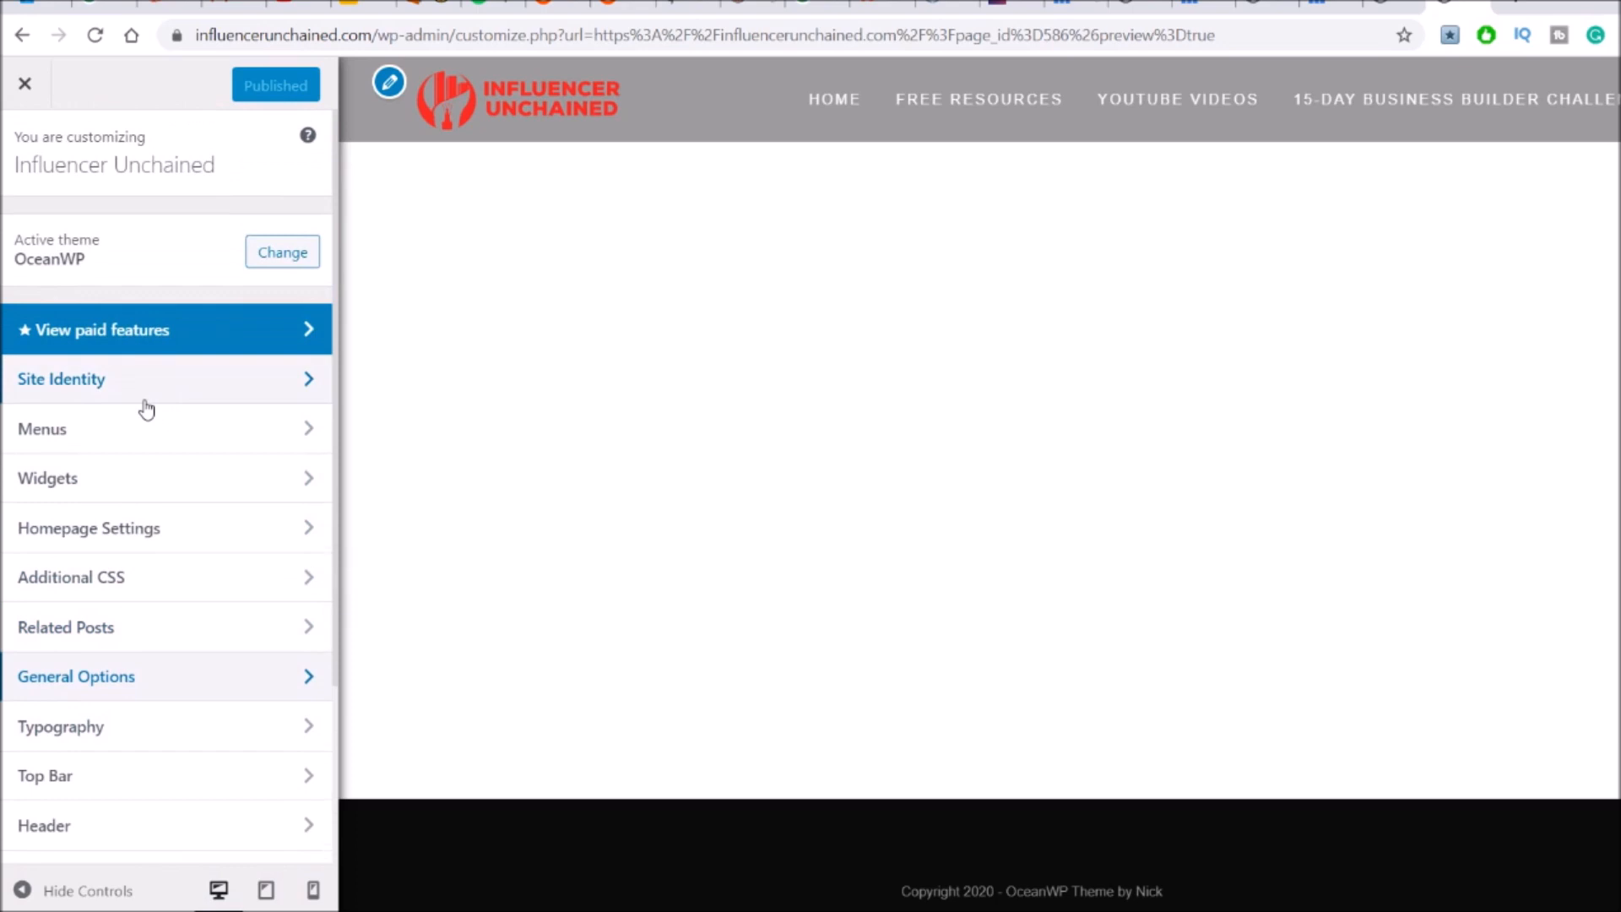
pyautogui.scroll(-3, 144, 409)
pyautogui.click(76, 604)
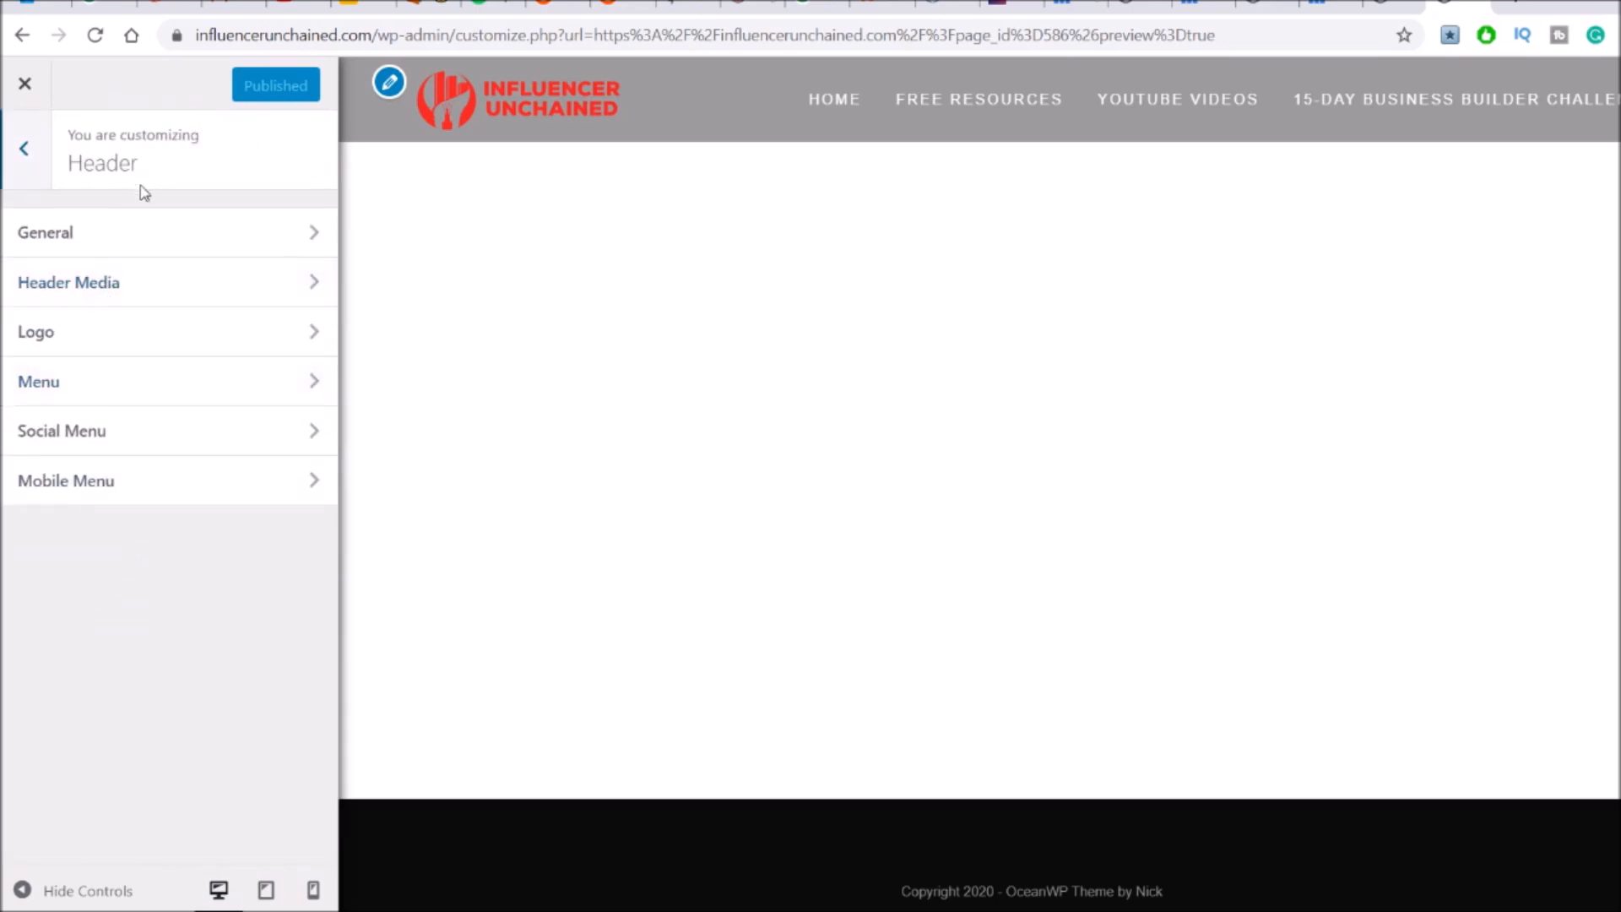
pyautogui.click(138, 232)
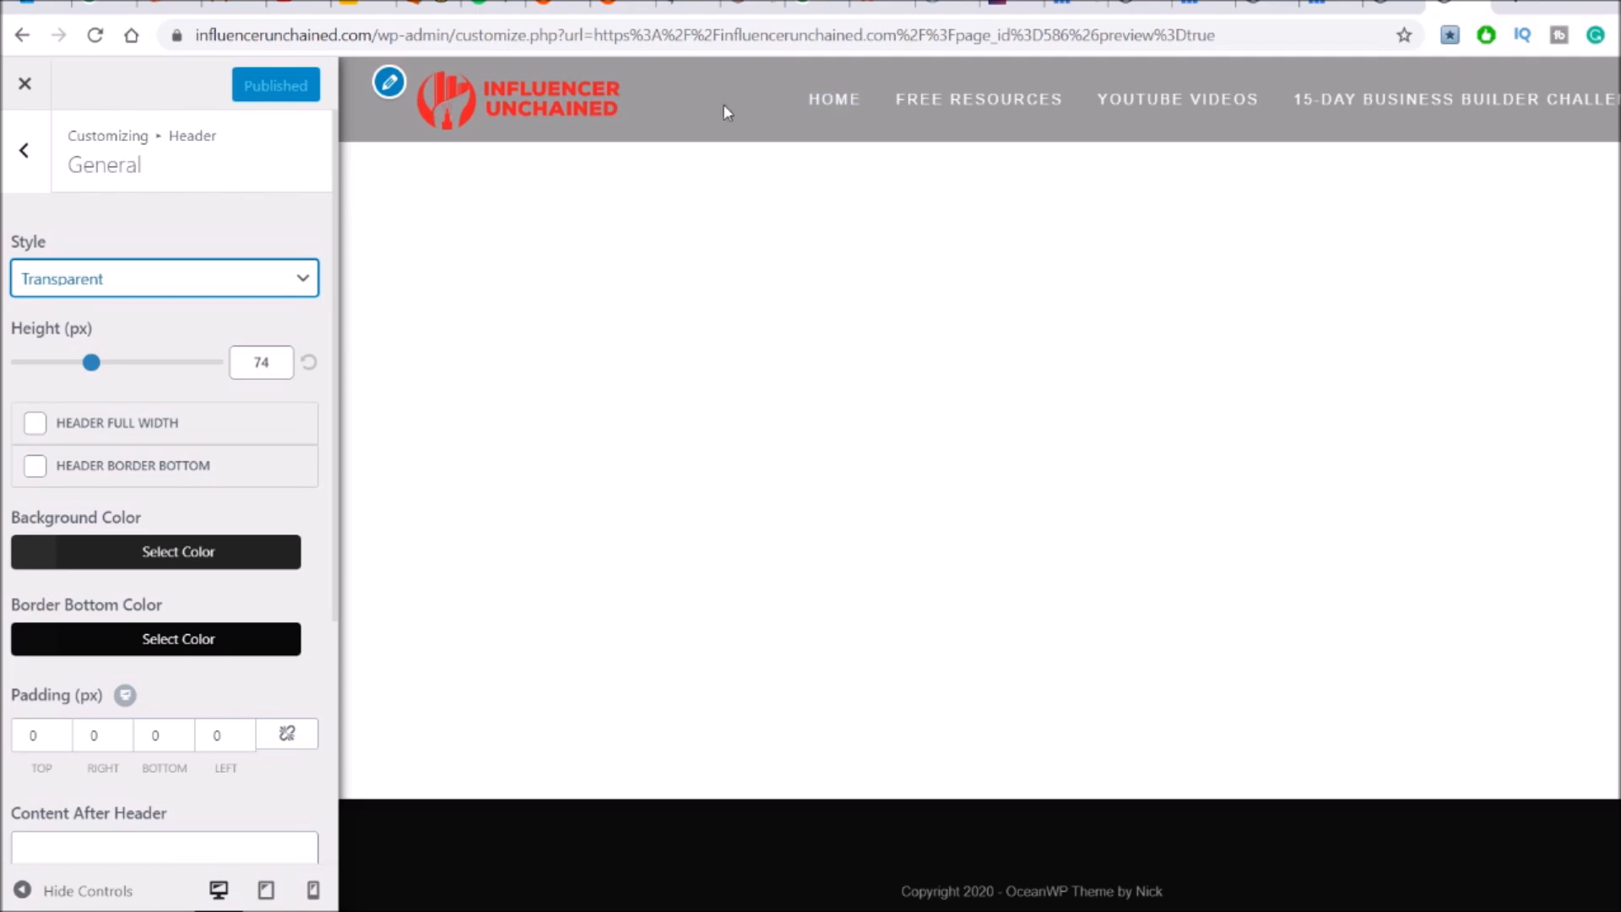
pyautogui.scroll(-4, 284, 364)
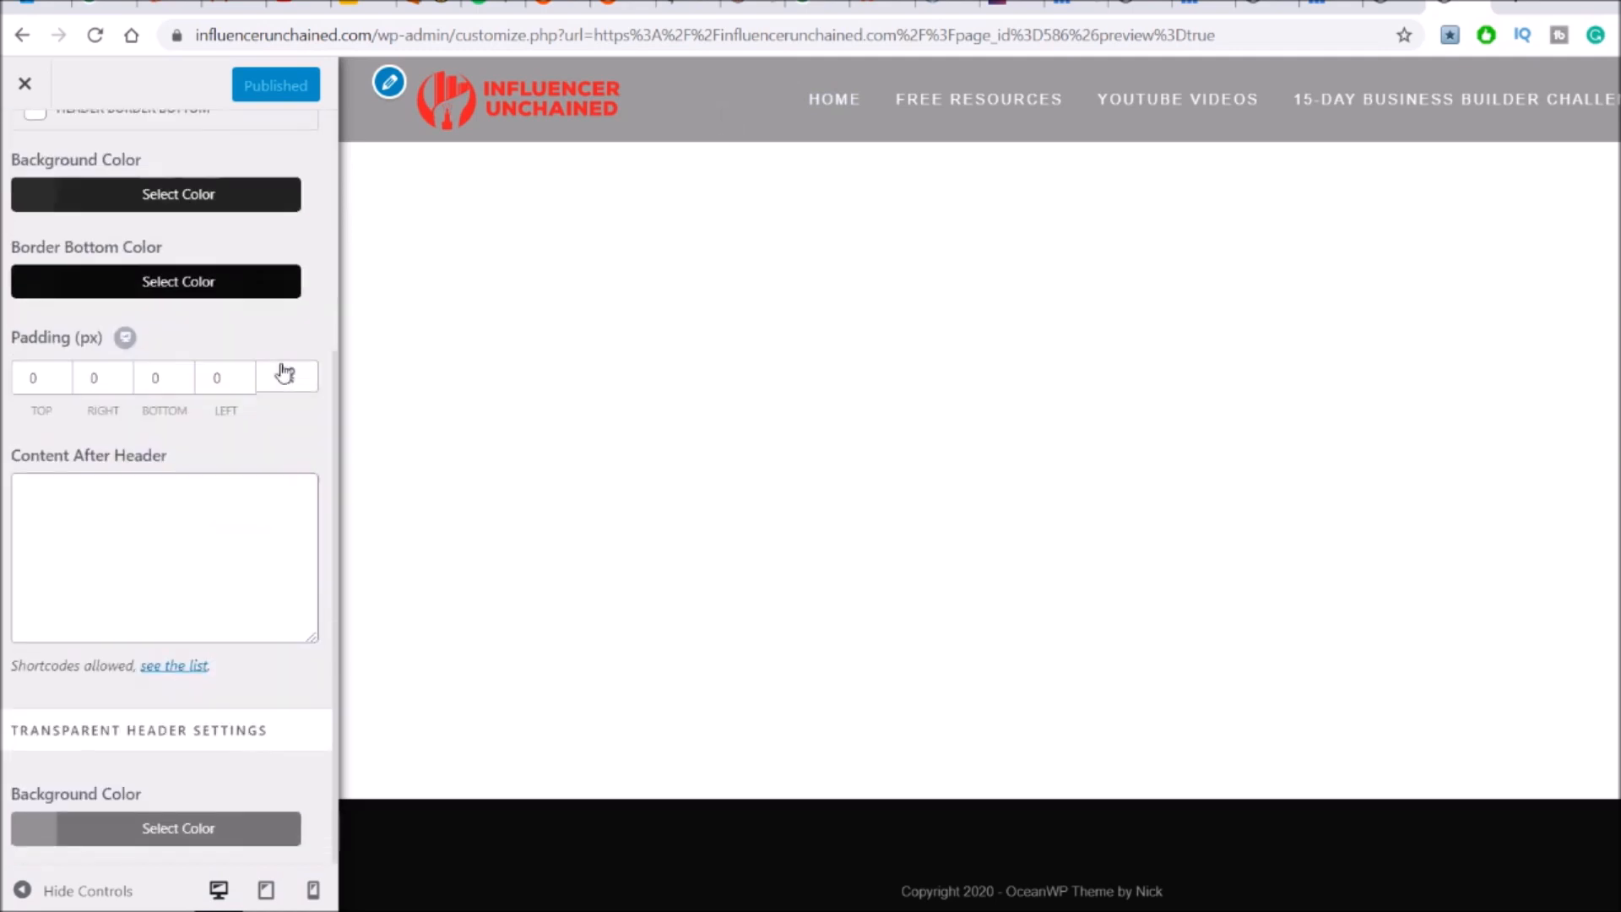
pyautogui.scroll(4, 101, 300)
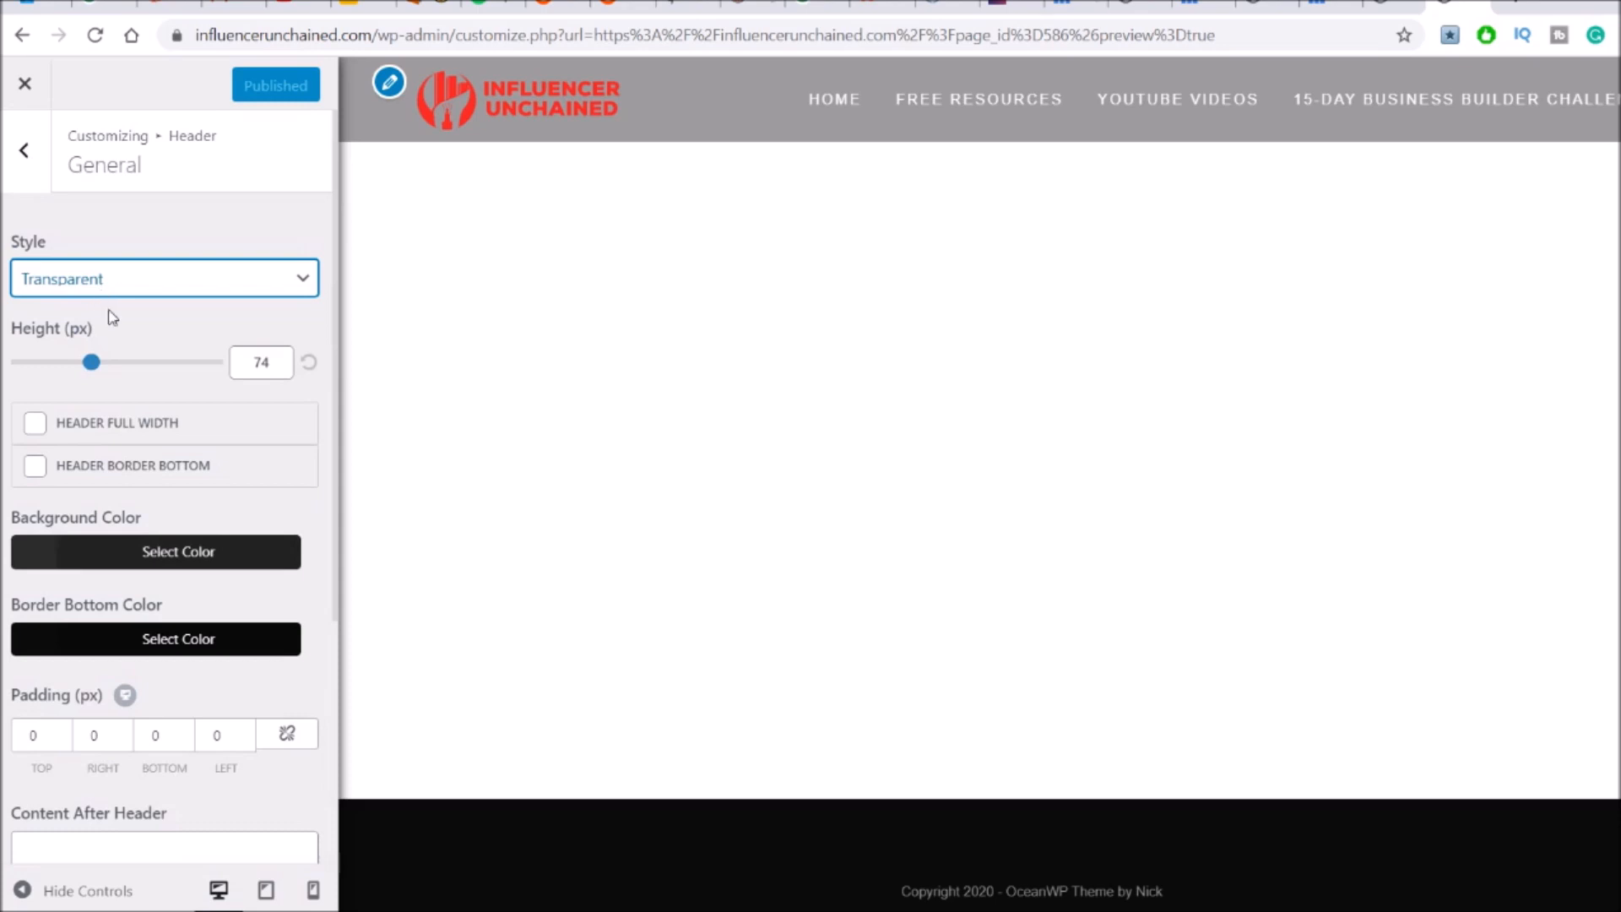
pyautogui.scroll(-1, 174, 329)
pyautogui.scroll(-3, 194, 361)
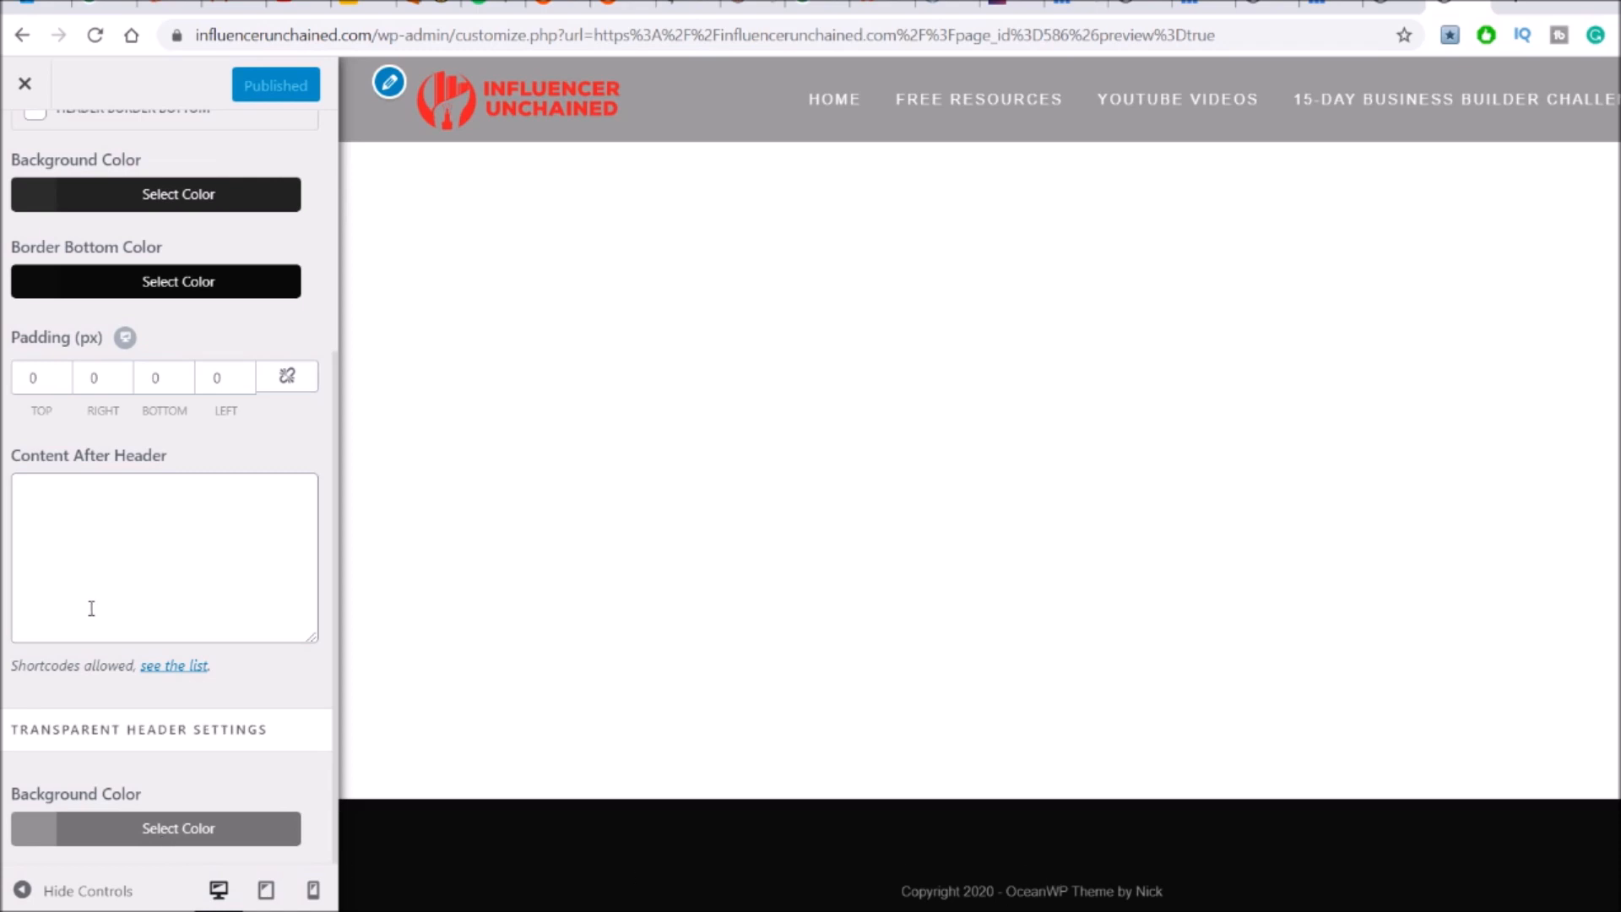
# Leave the general header settings, check the header's Logo settings, and return to the Header section list
pyautogui.scroll(4, 142, 642)
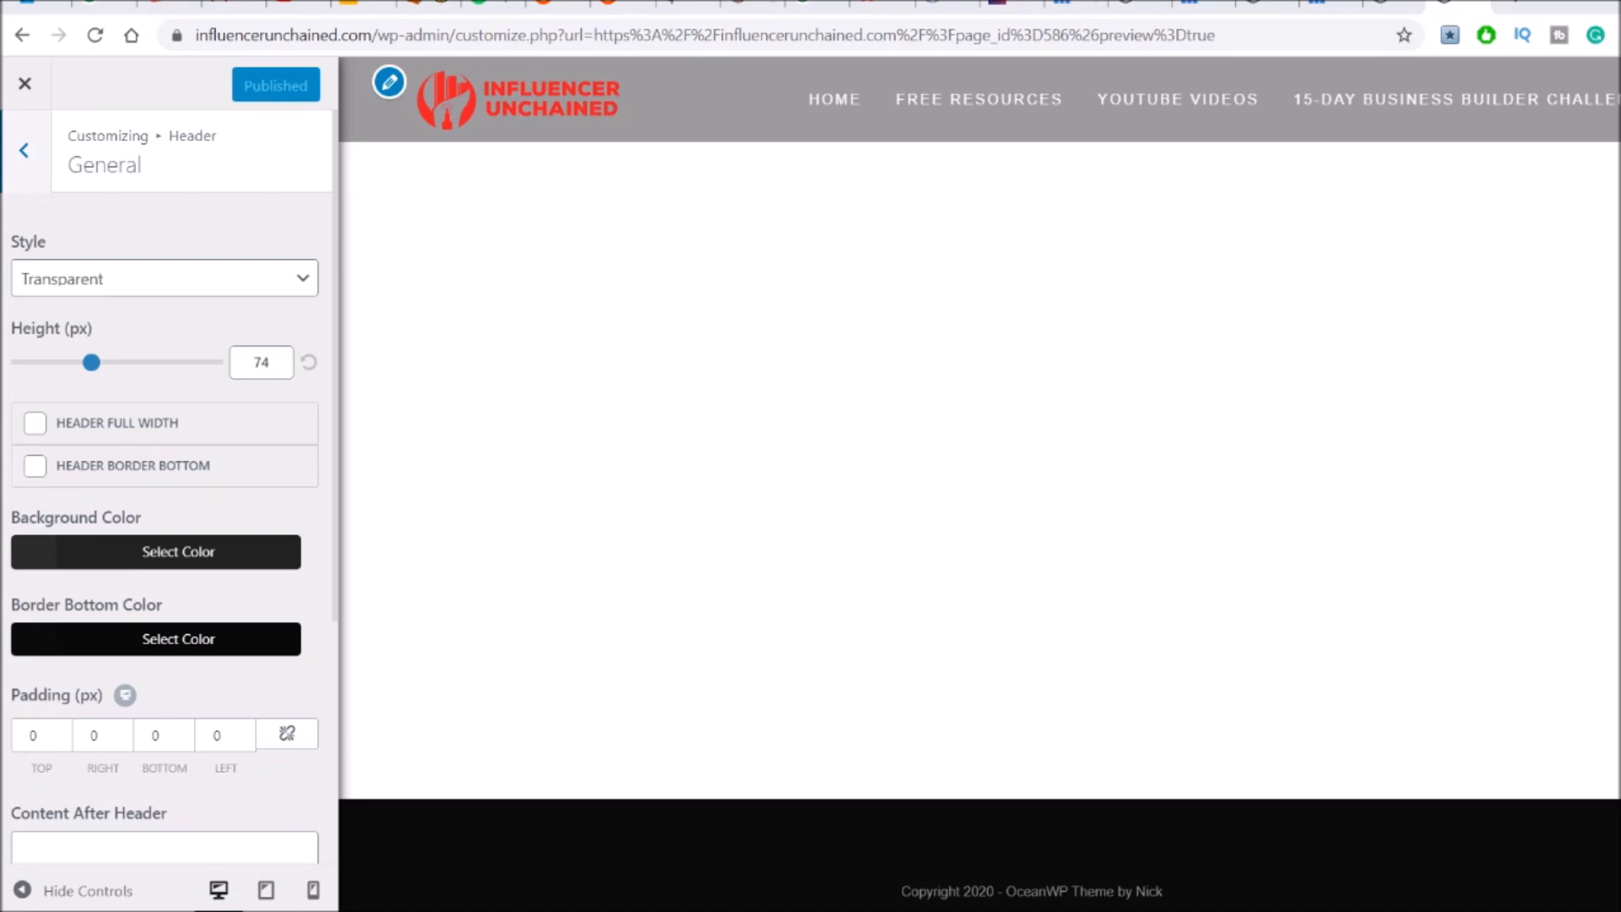
pyautogui.click(24, 152)
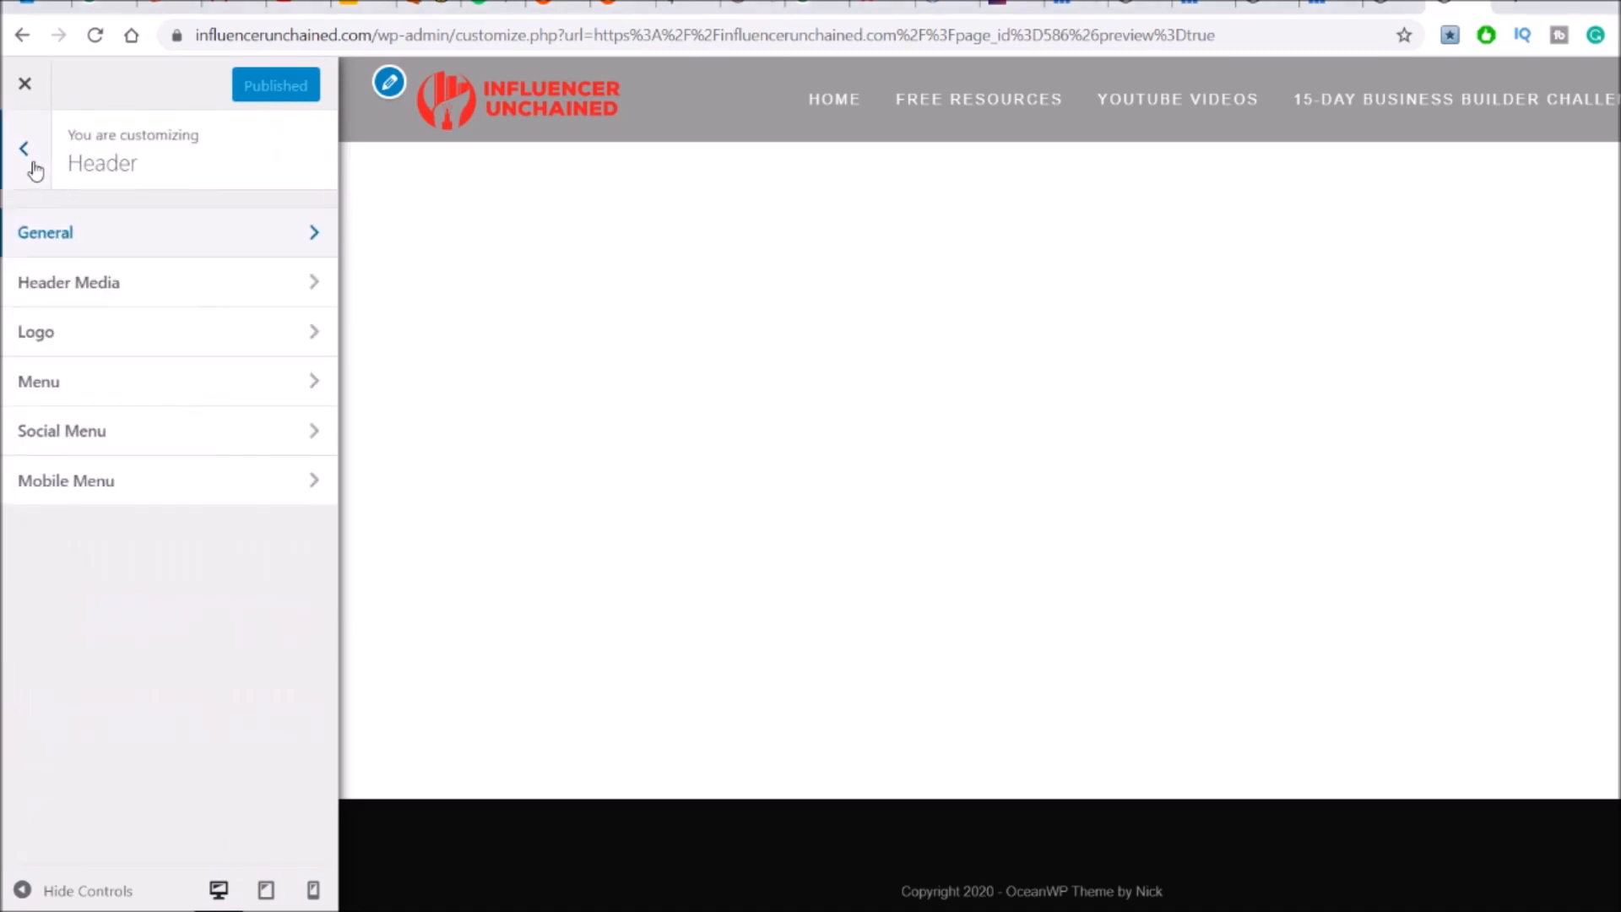
pyautogui.click(115, 346)
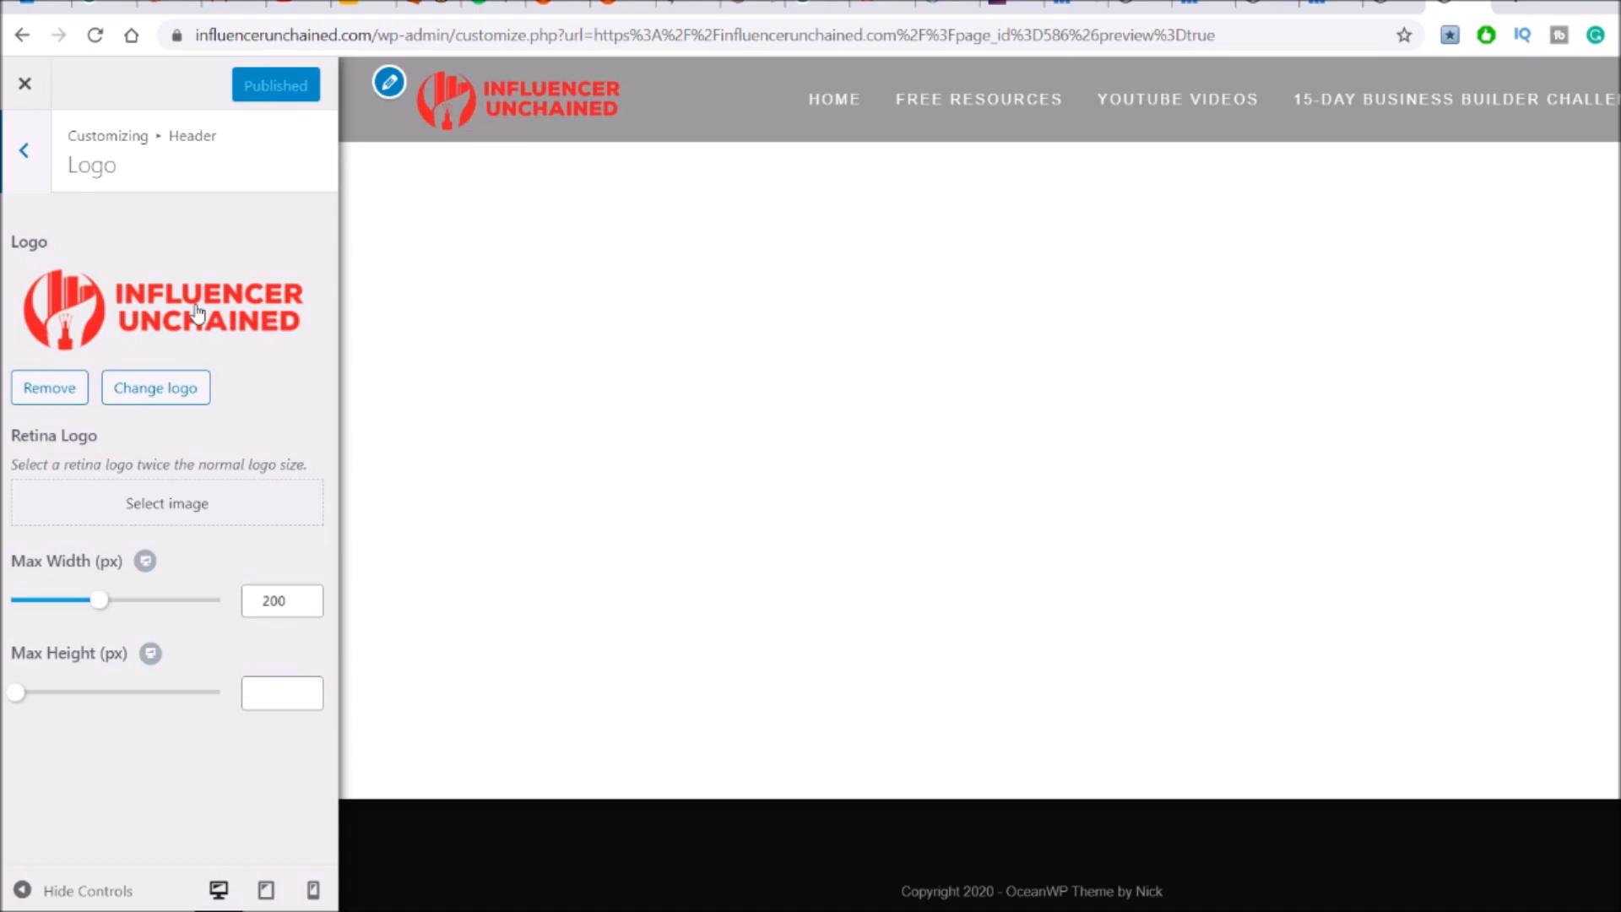
pyautogui.click(23, 155)
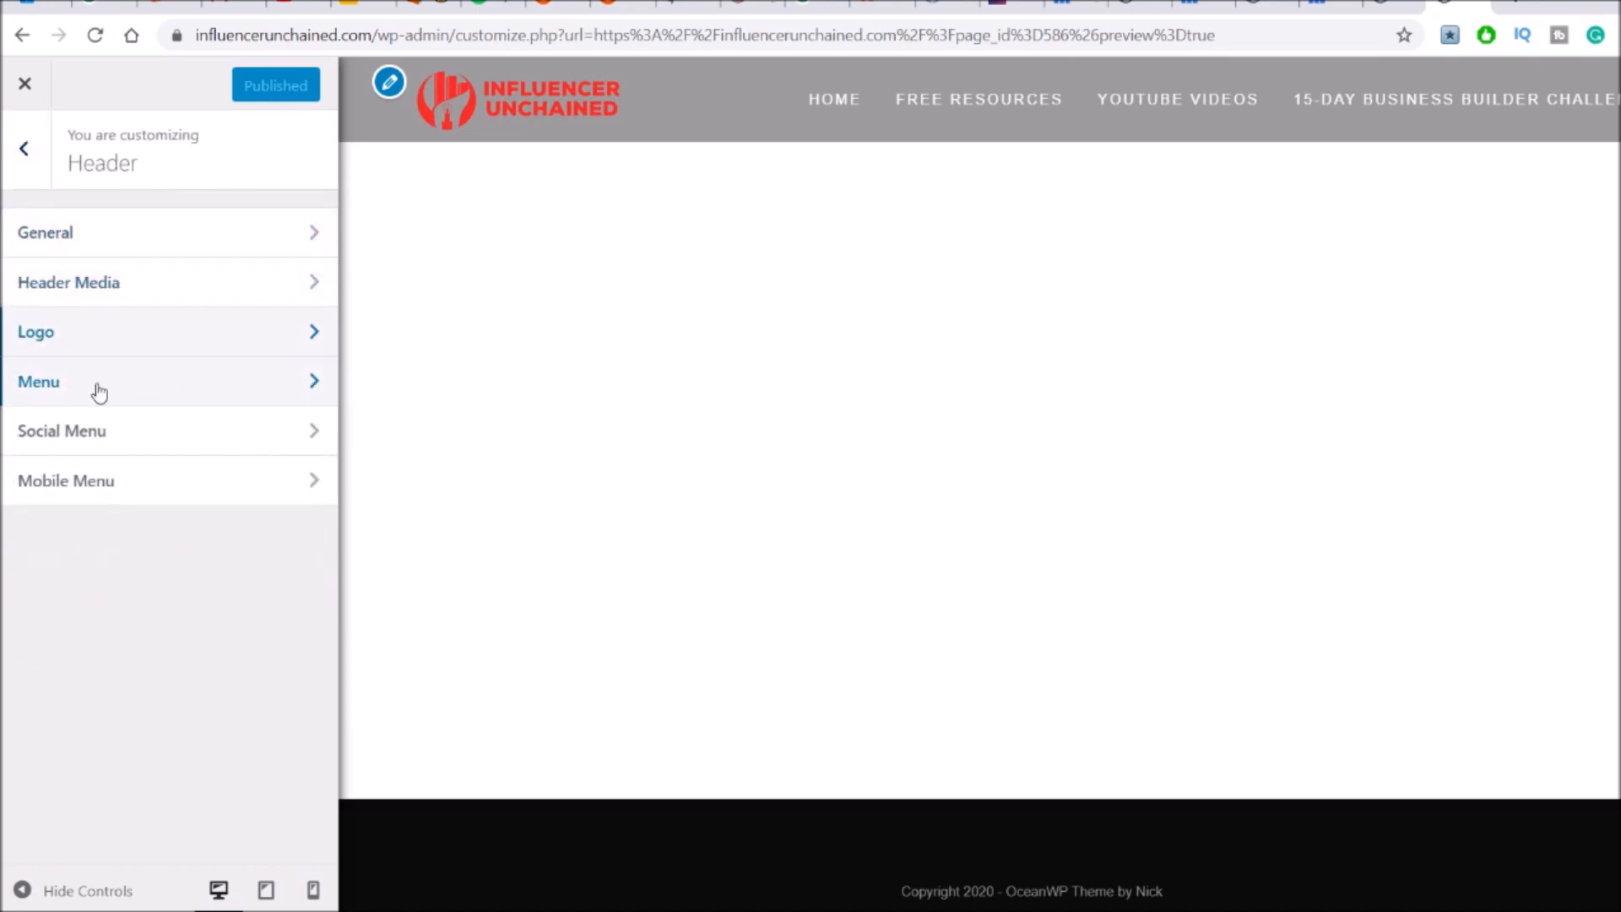
# Review the header's Menu settings, including position, link colors and dropdown styling, and return to the Header section list
pyautogui.click(144, 388)
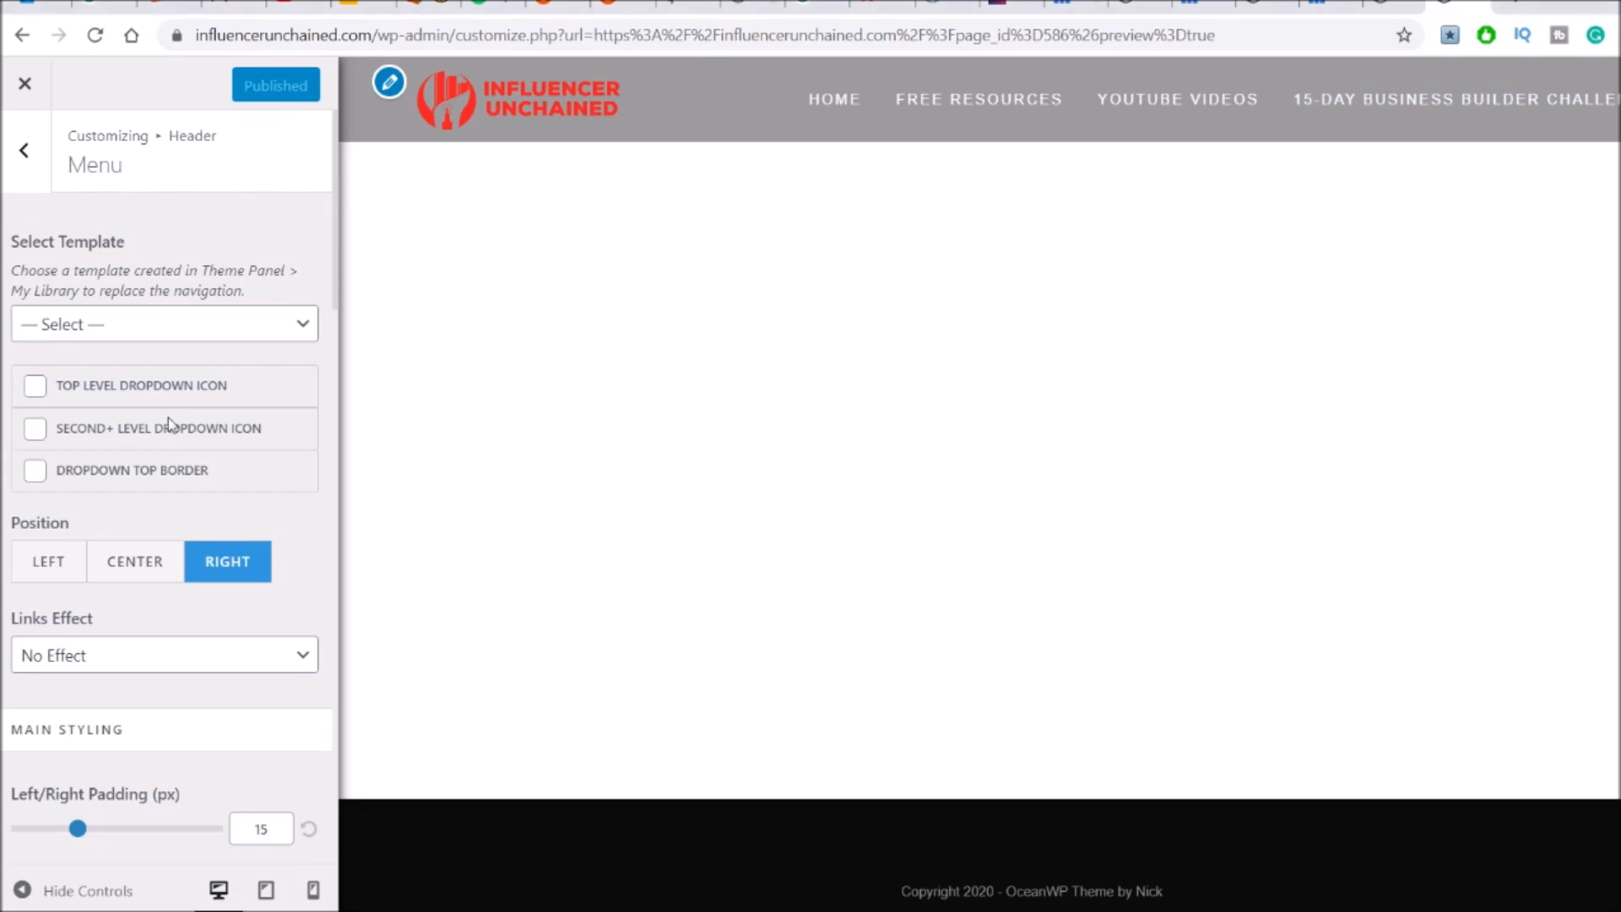
pyautogui.scroll(-8, 168, 424)
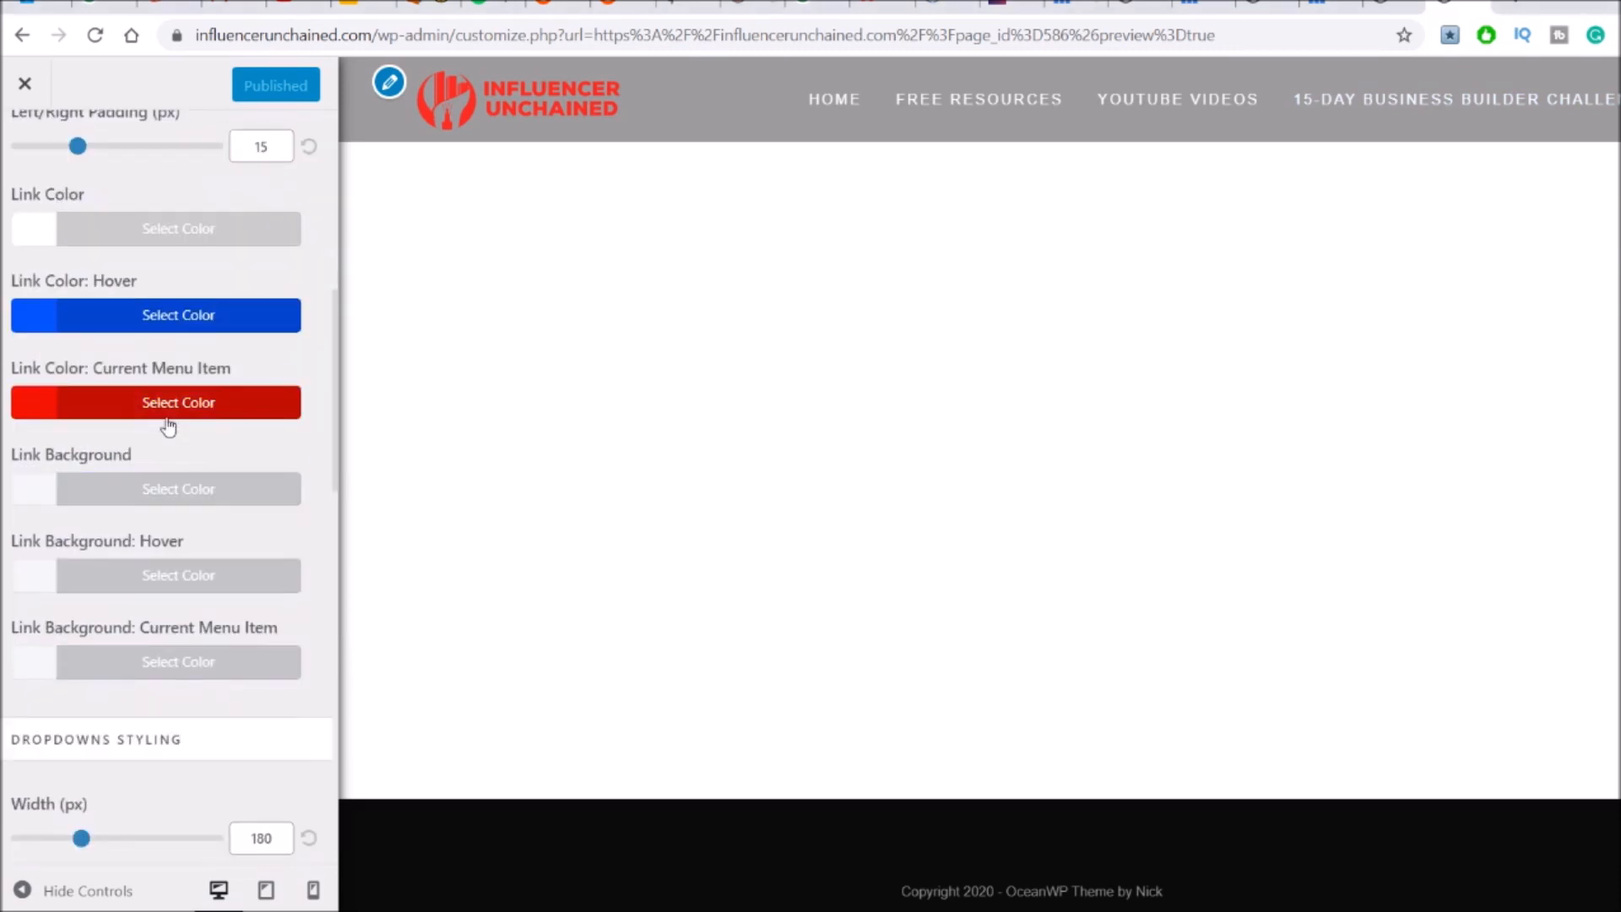
pyautogui.scroll(-8, 152, 472)
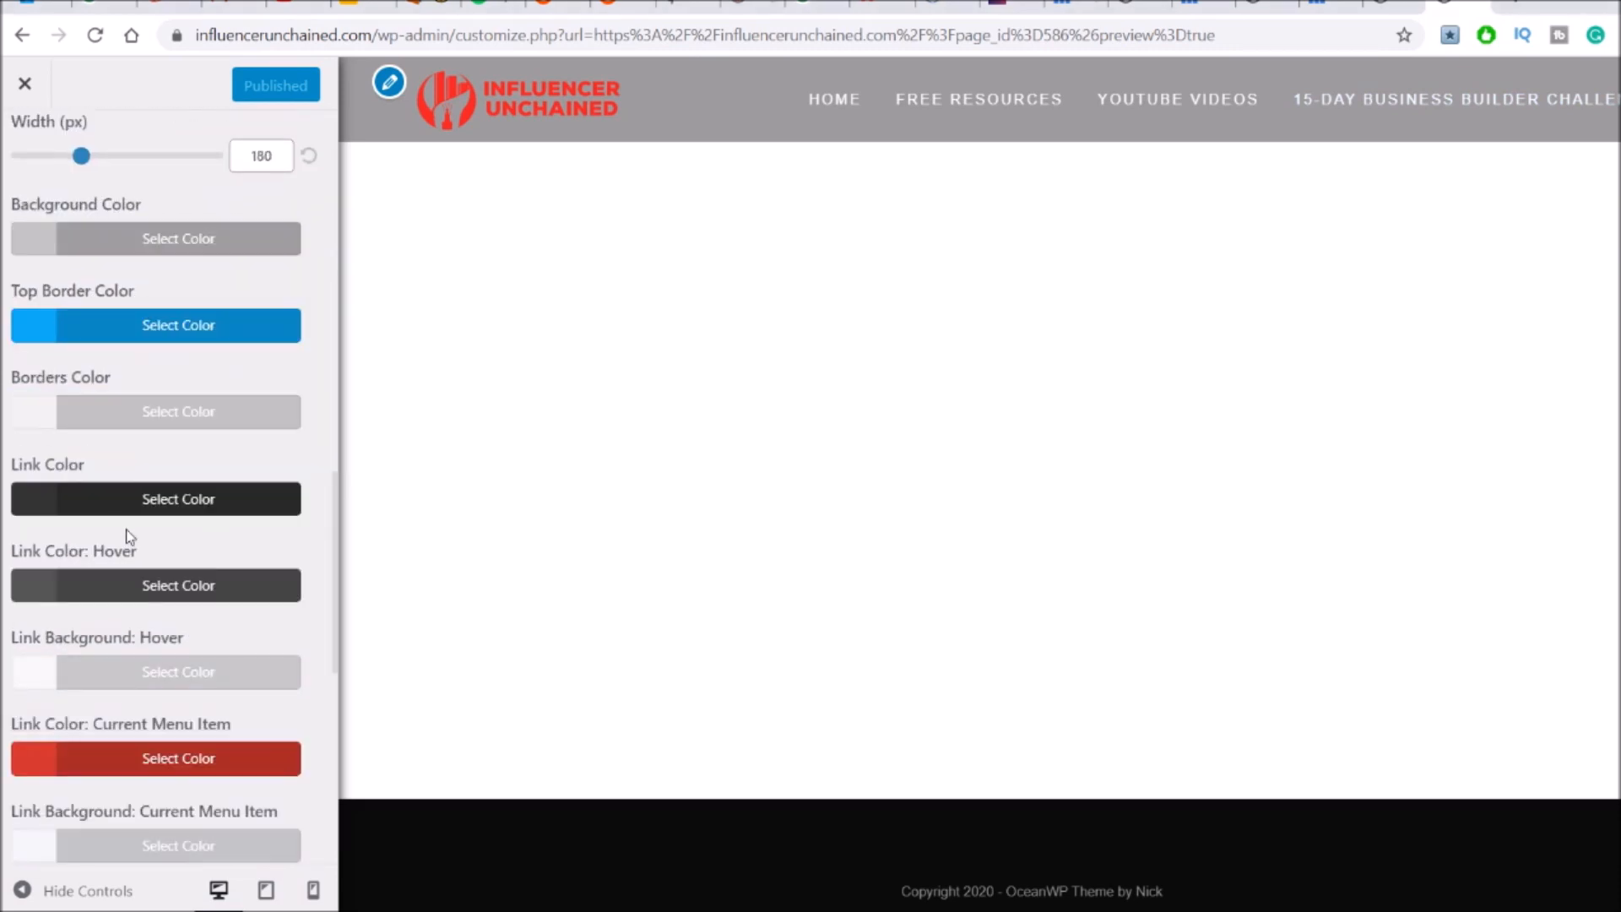
pyautogui.scroll(6, 105, 519)
pyautogui.scroll(6, 107, 510)
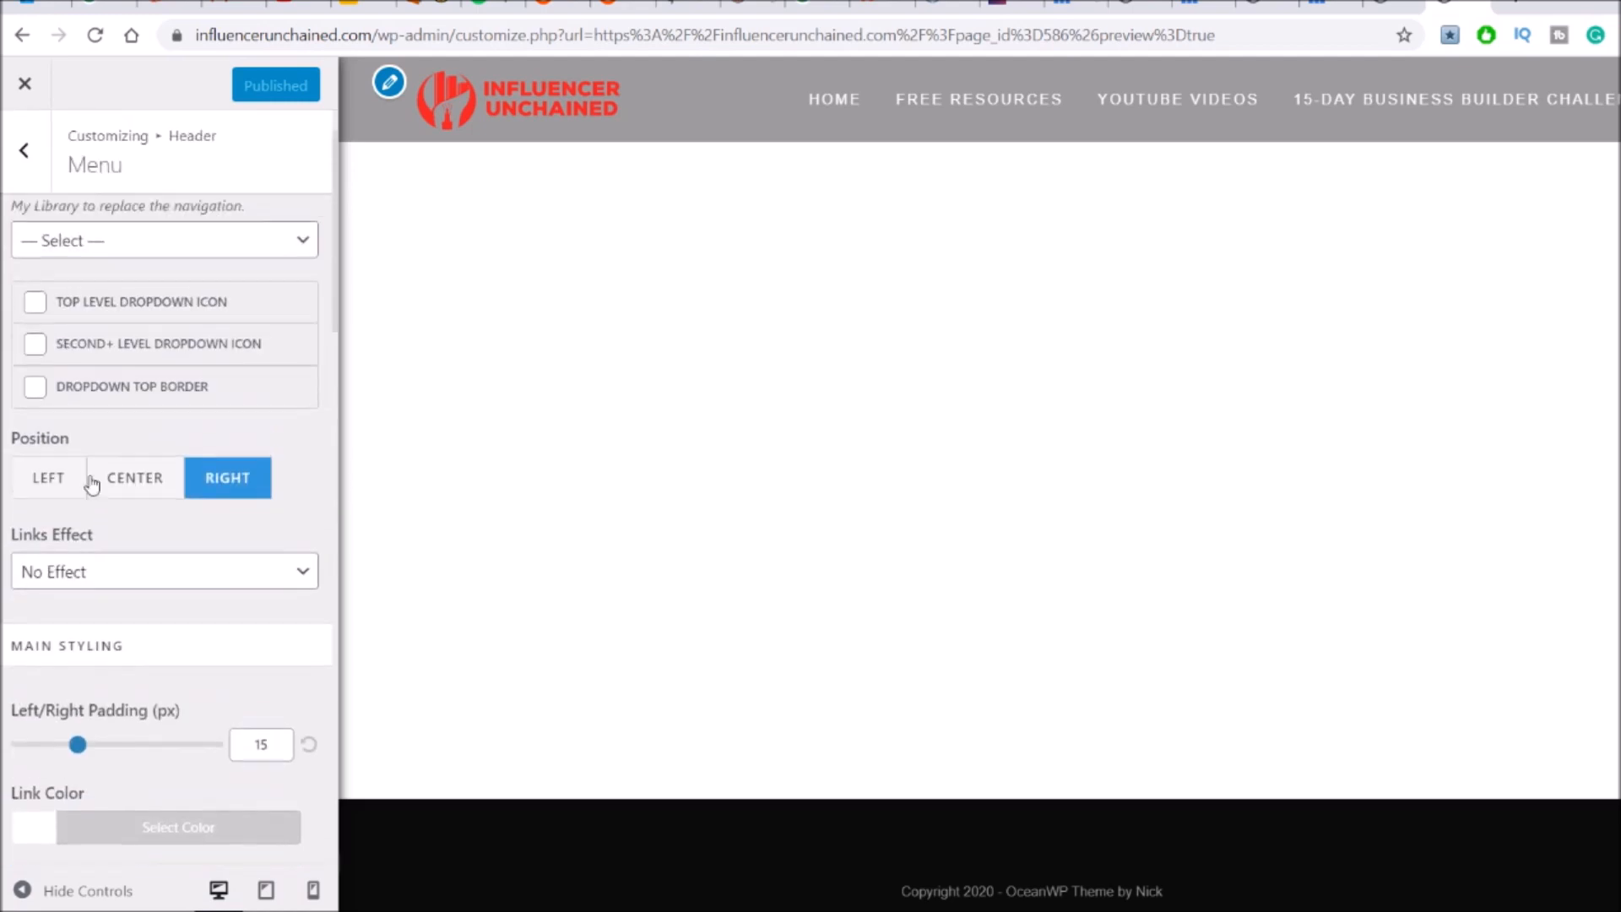
pyautogui.click(23, 152)
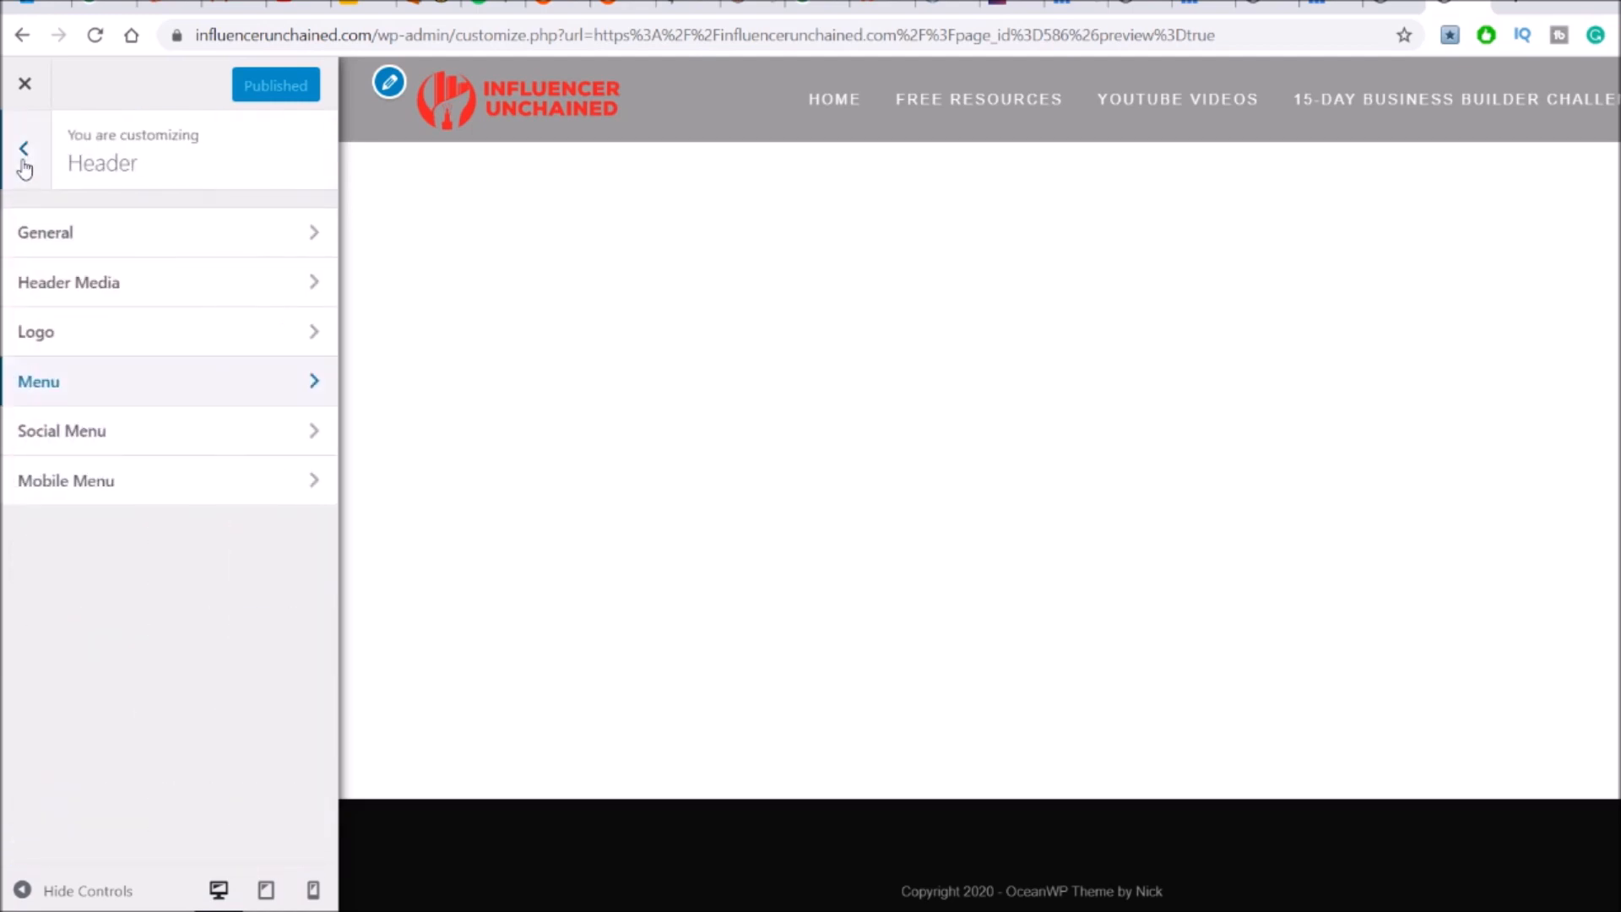
# Return to the main customizer list and open the Main menu under Menus to view its items and locations
pyautogui.click(23, 169)
pyautogui.scroll(1, 168, 467)
pyautogui.scroll(2, 144, 447)
pyautogui.scroll(-1, 102, 397)
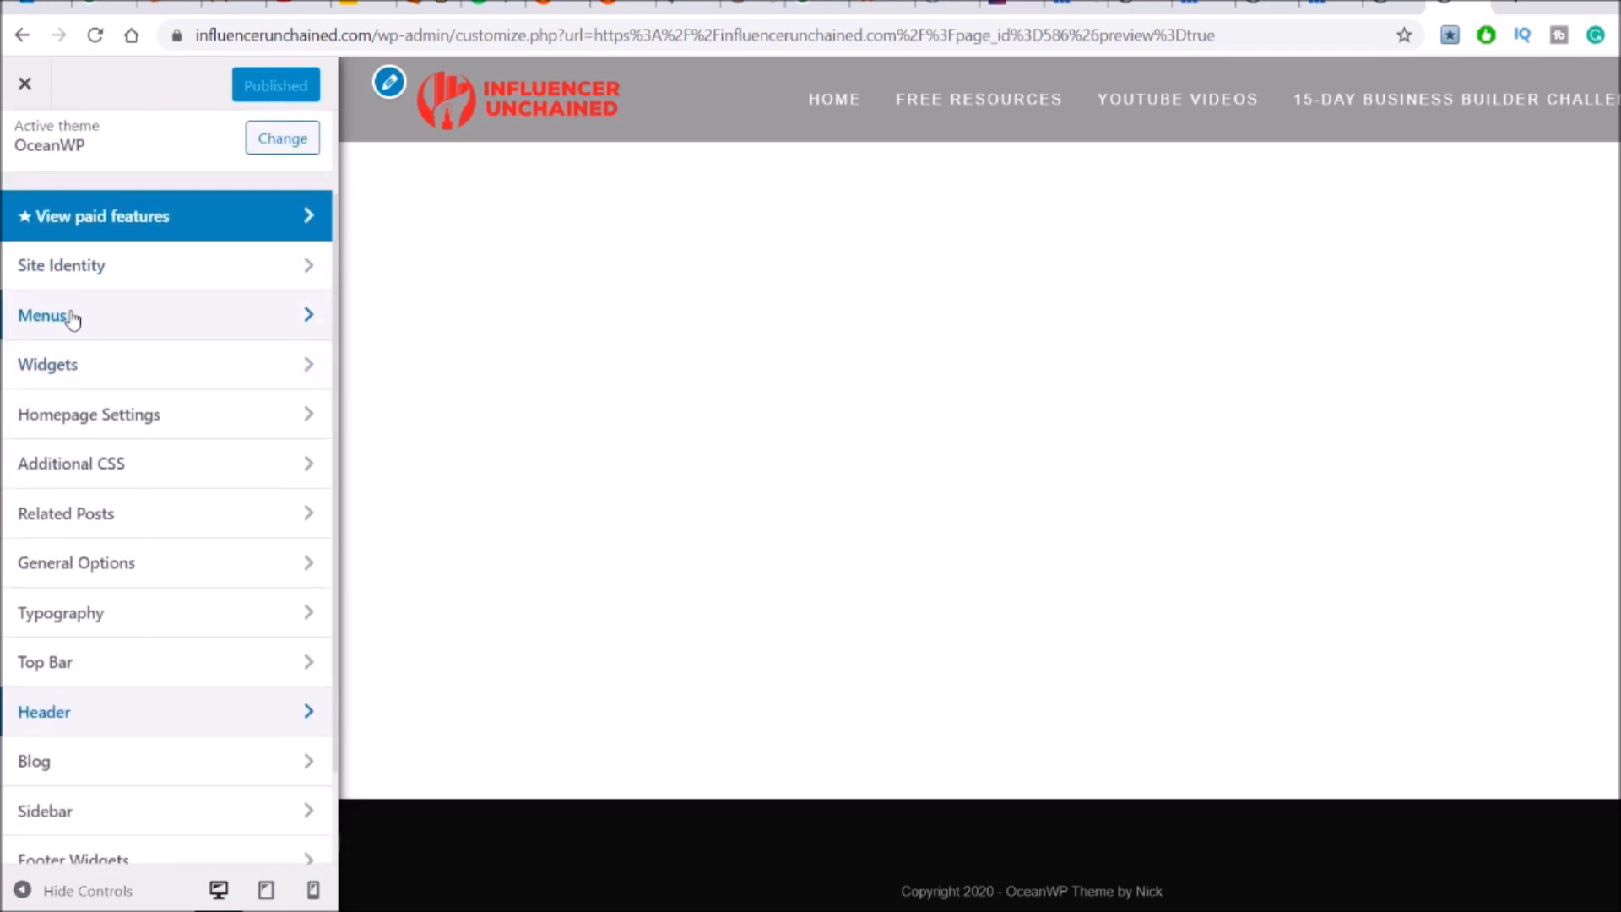
pyautogui.click(102, 327)
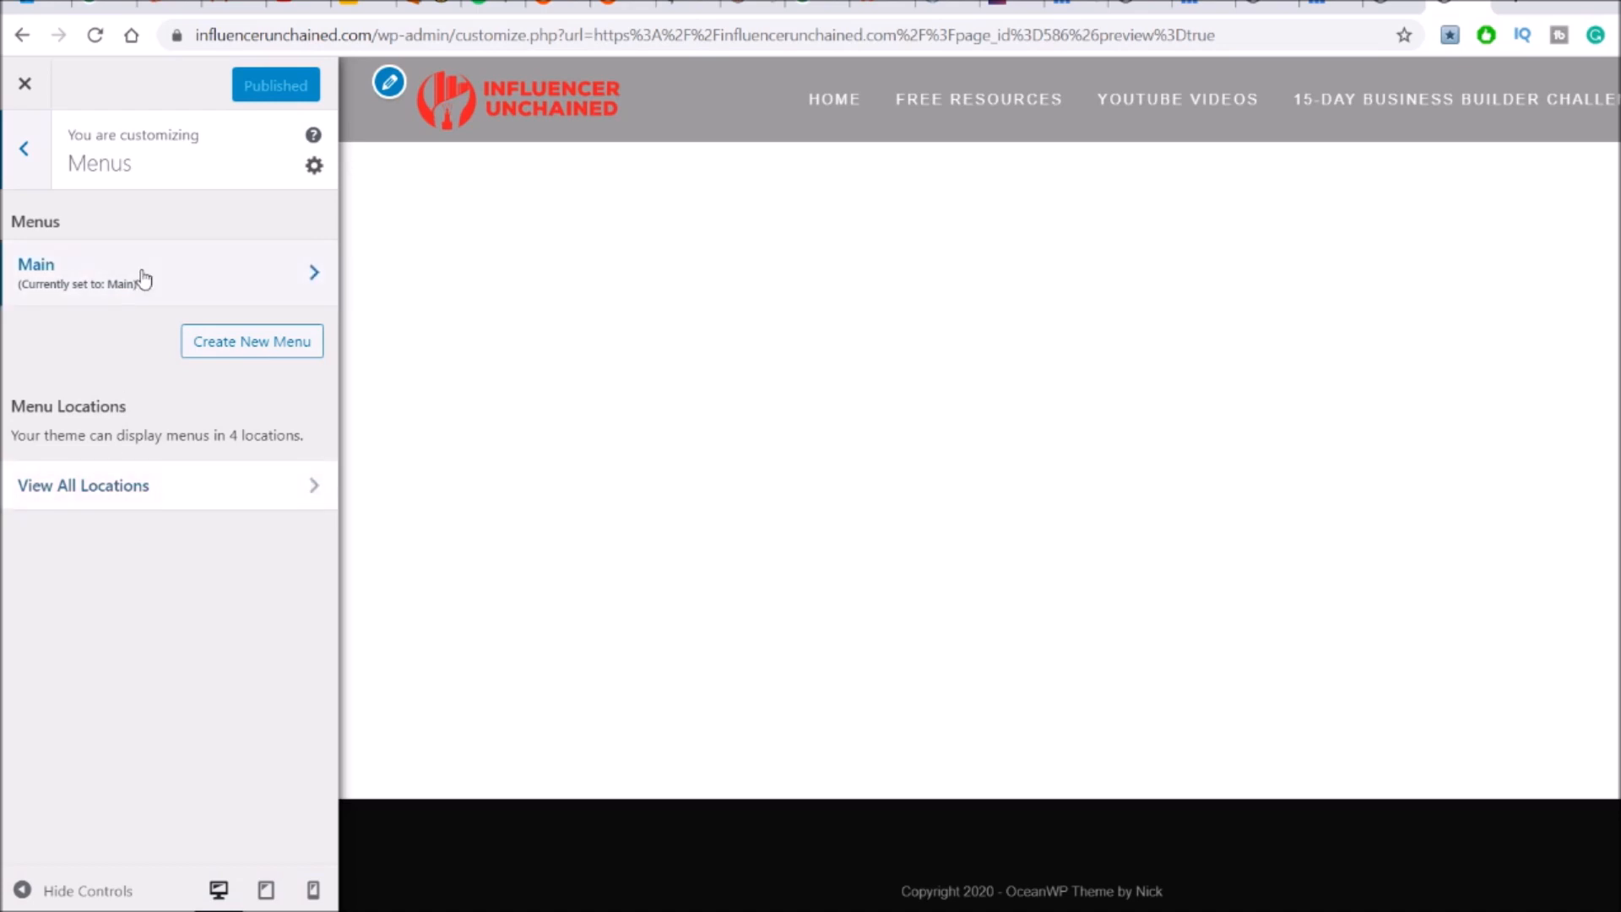
pyautogui.click(106, 288)
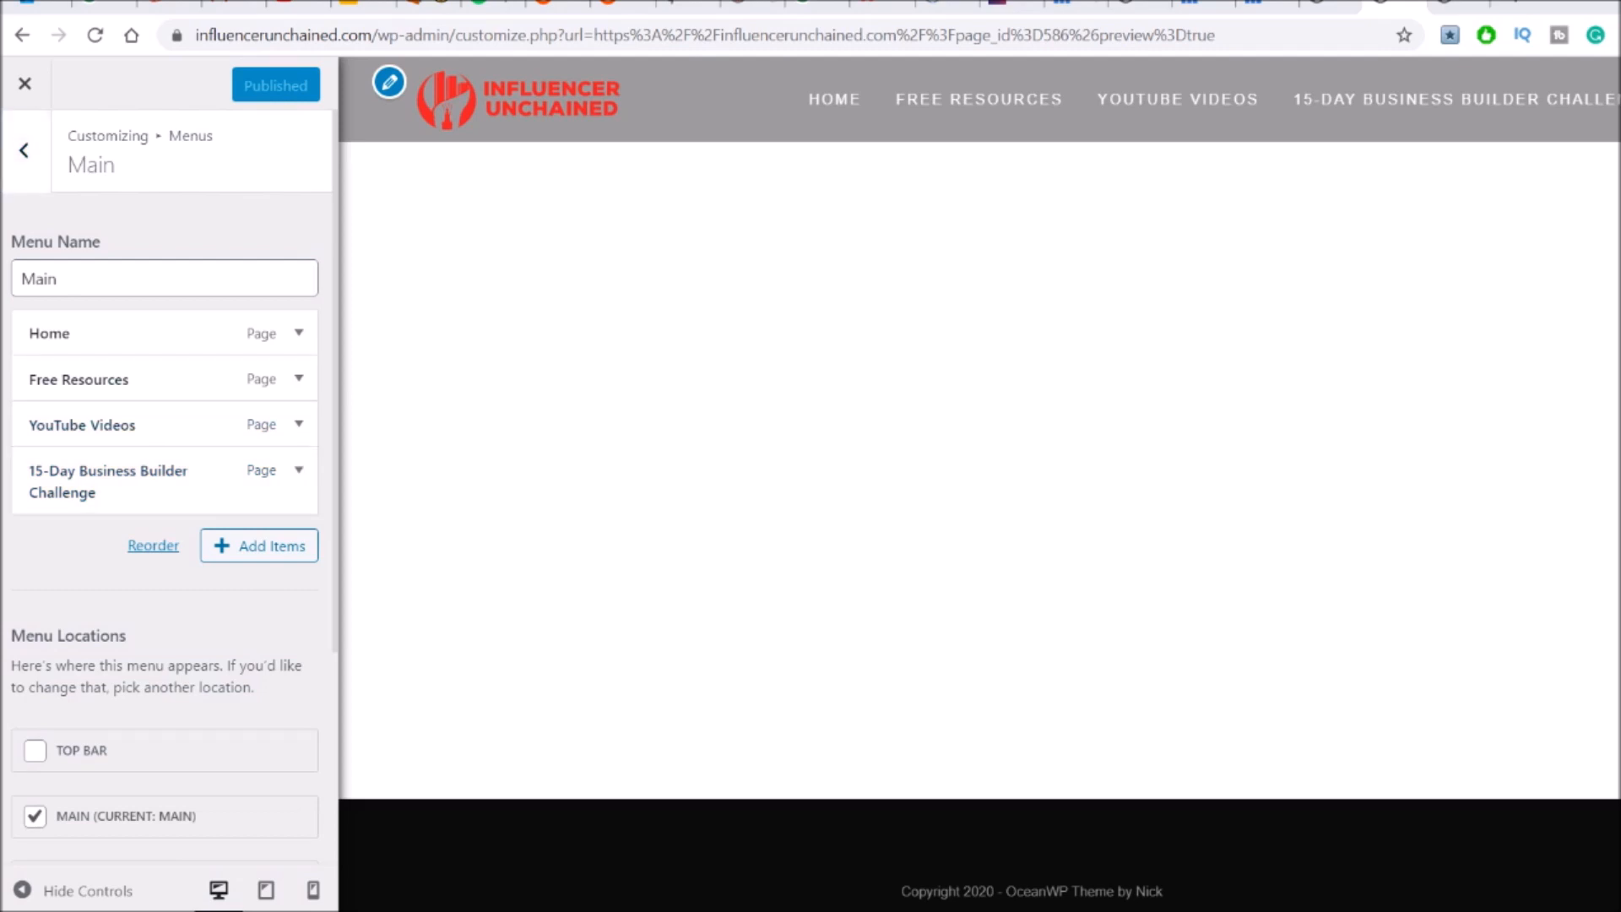
# Switch to the createawebsite guide page and highlight the Elementor and Yoast SEO plugin items under Step 3
pyautogui.hotkey('ctrl', 'Tab')
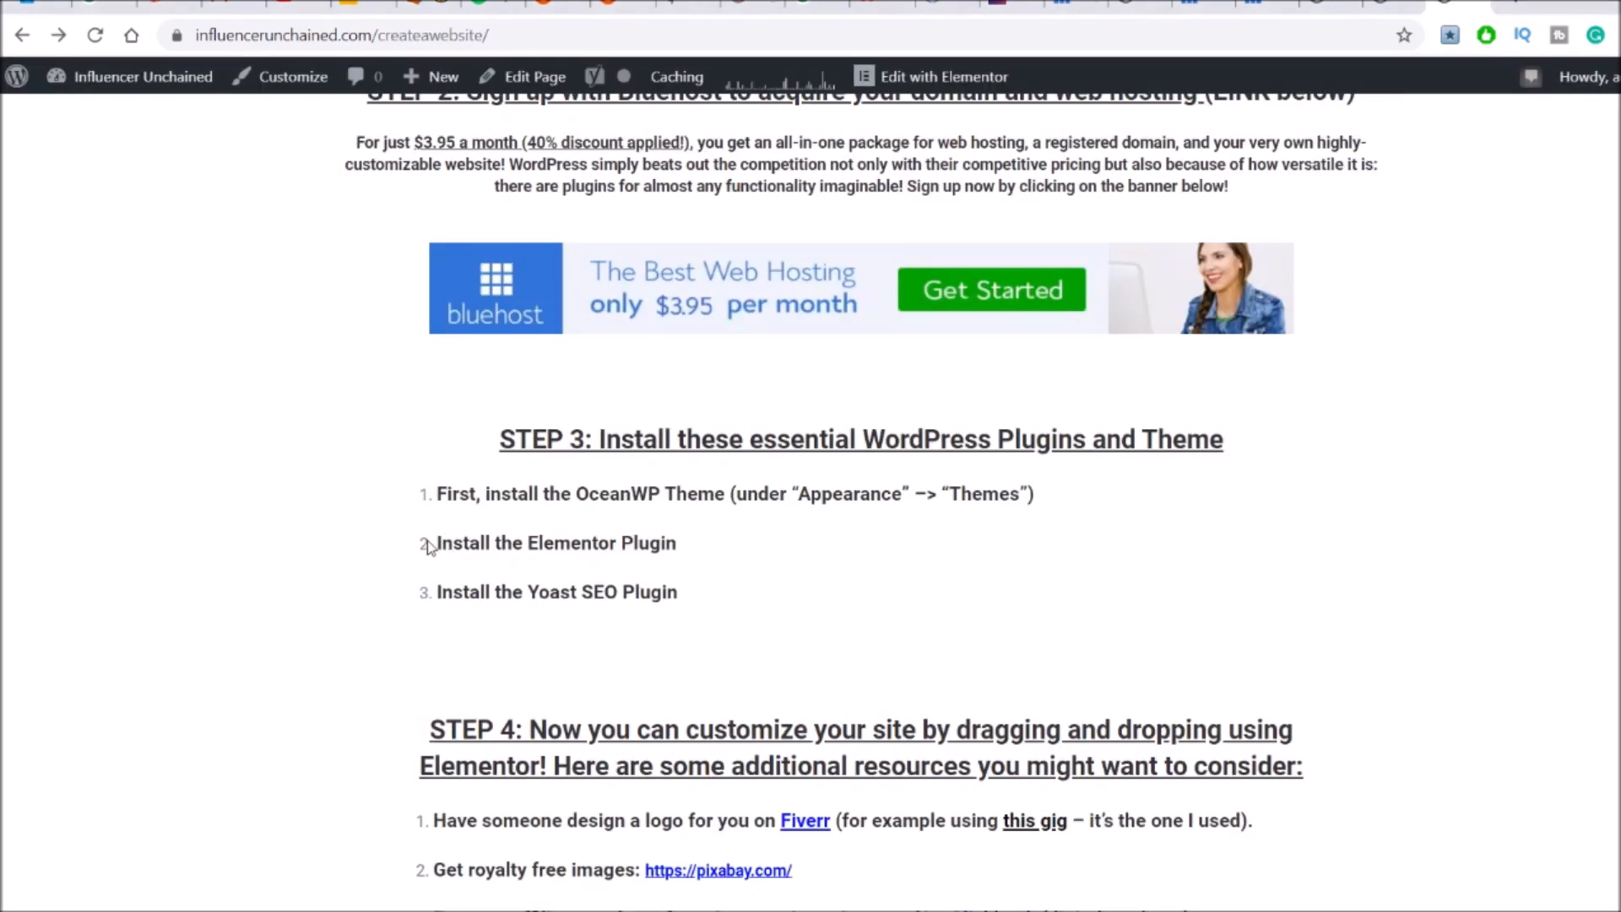
pyautogui.moveTo(439, 545); pyautogui.dragTo(689, 596)
pyautogui.click(875, 651)
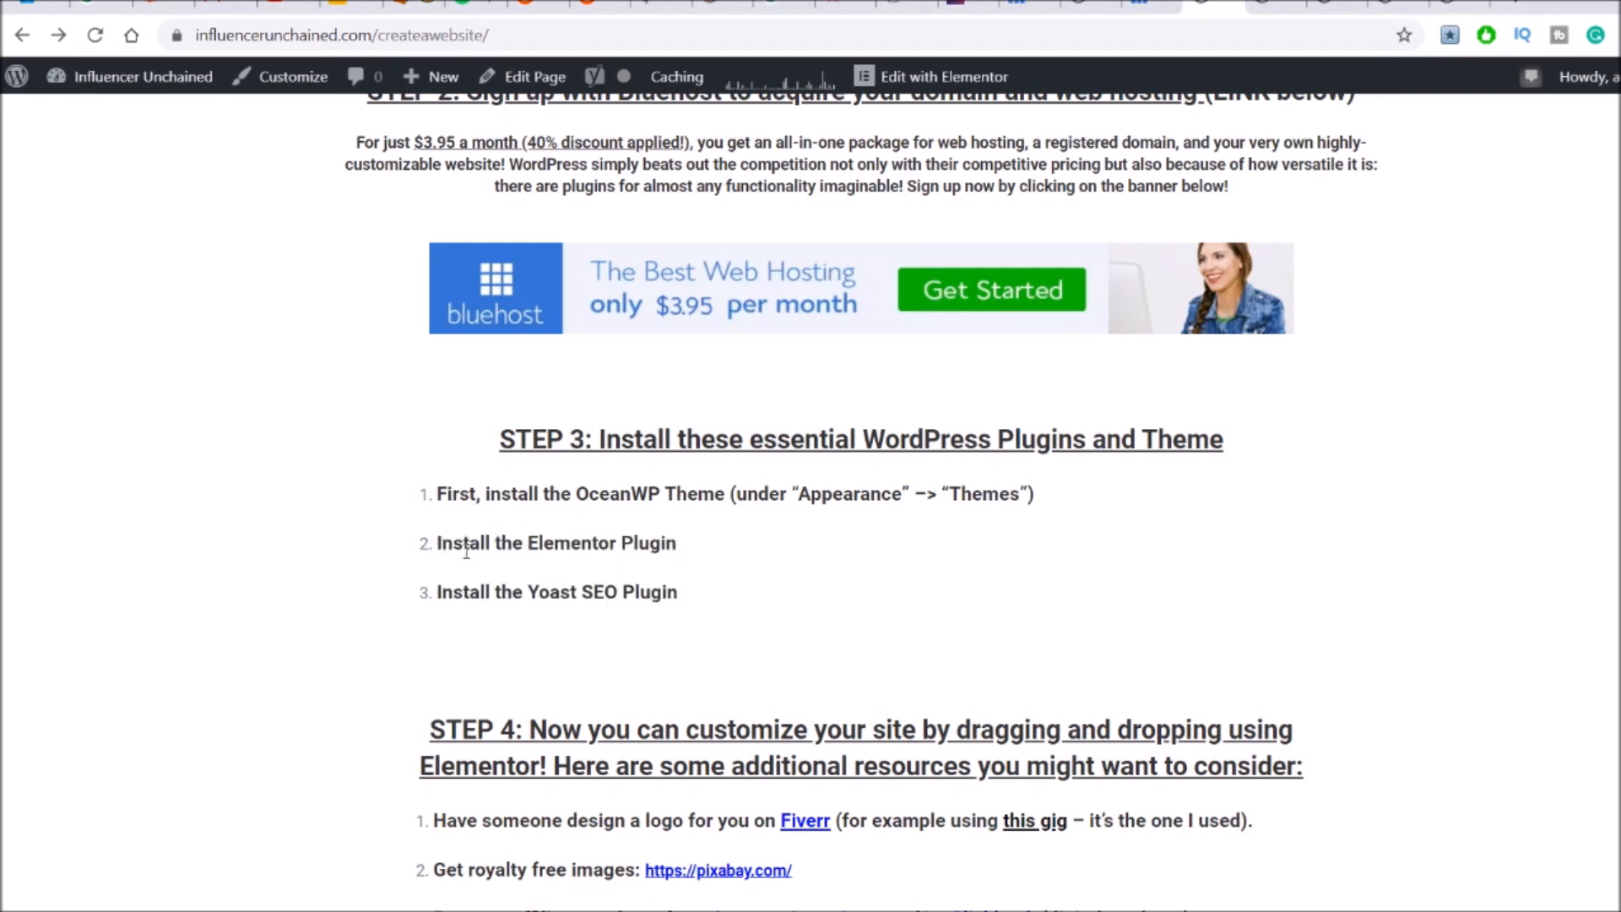
pyautogui.moveTo(523, 544); pyautogui.dragTo(686, 591)
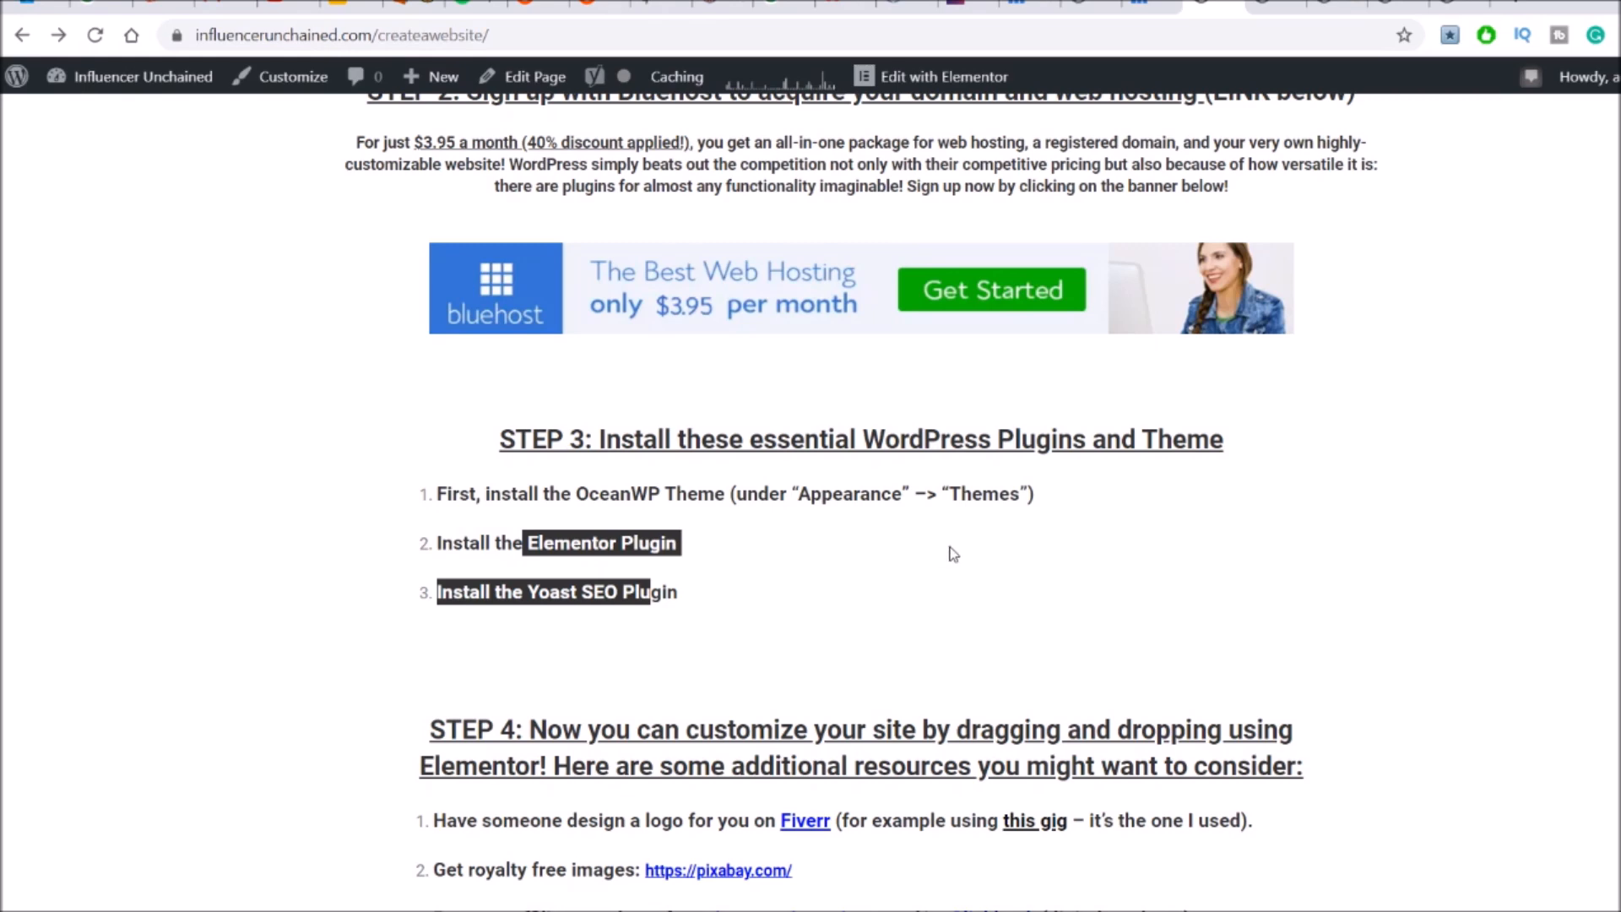
# Go back to the WordPress admin, open the page for adding new plugins and search for "elementor"
pyautogui.click(1271, 8)
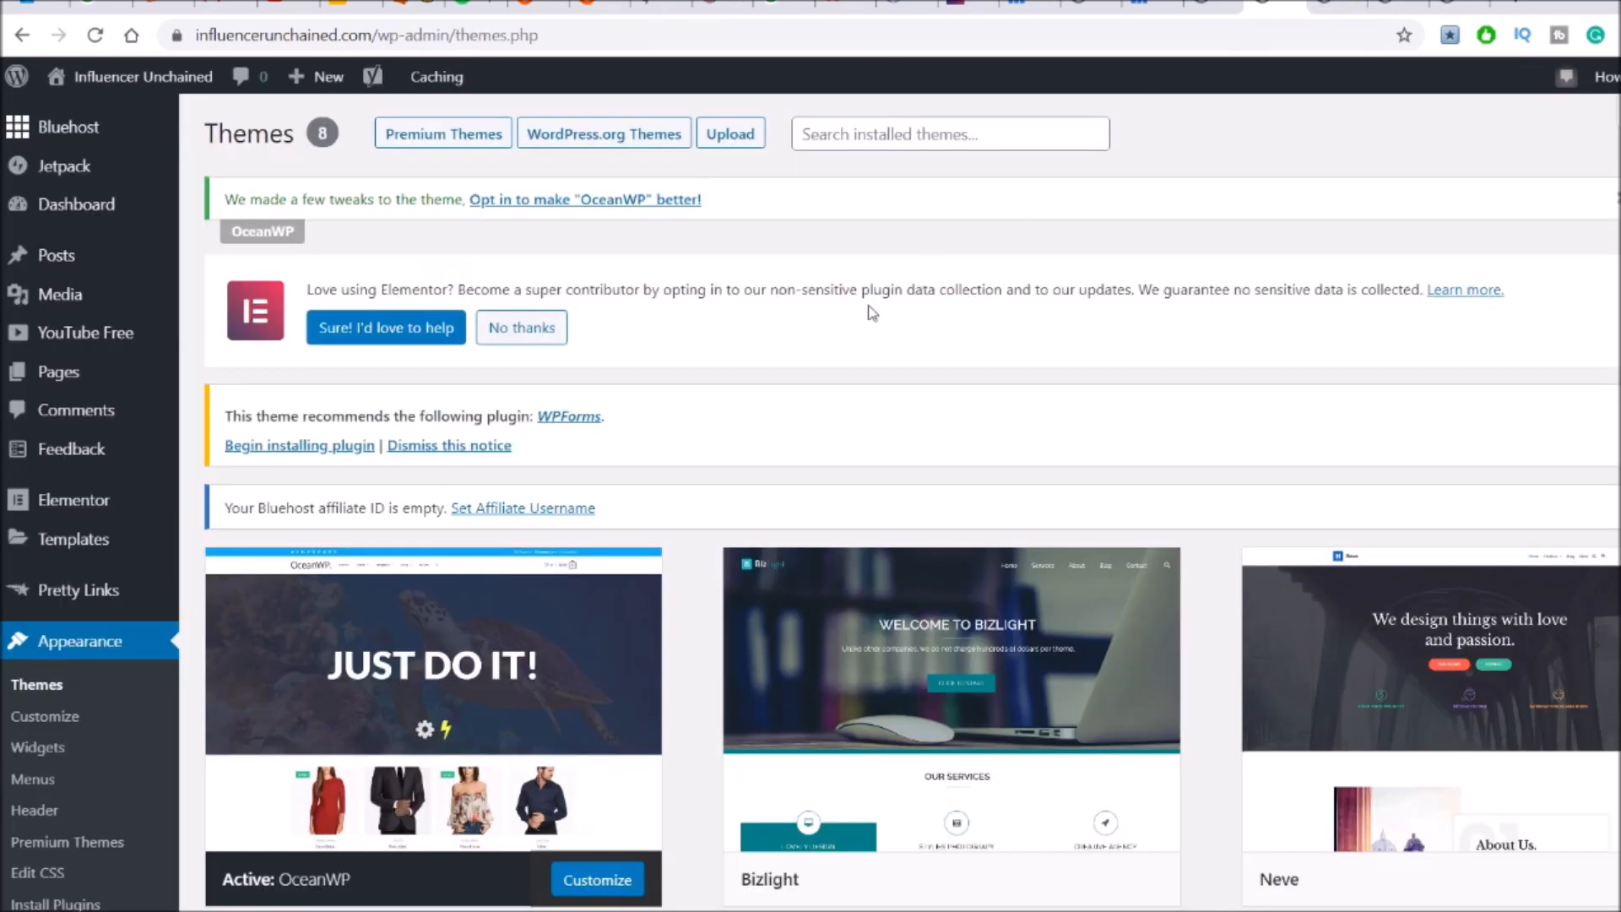
pyautogui.scroll(-1, 12, 545)
pyautogui.scroll(-4, 12, 545)
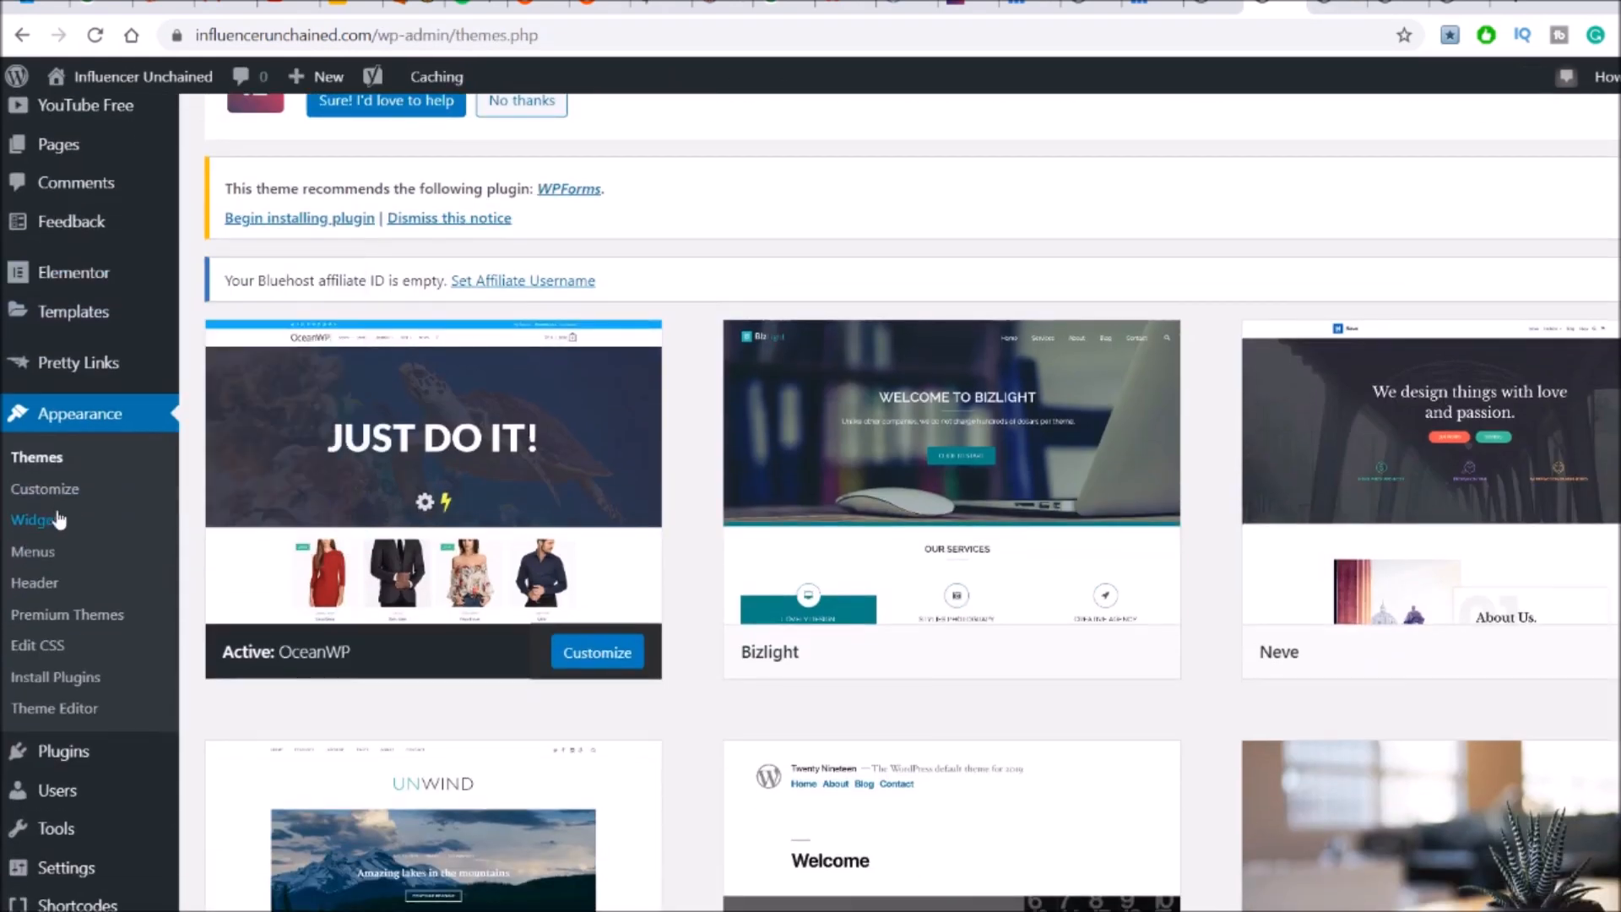
pyautogui.moveTo(102, 525)
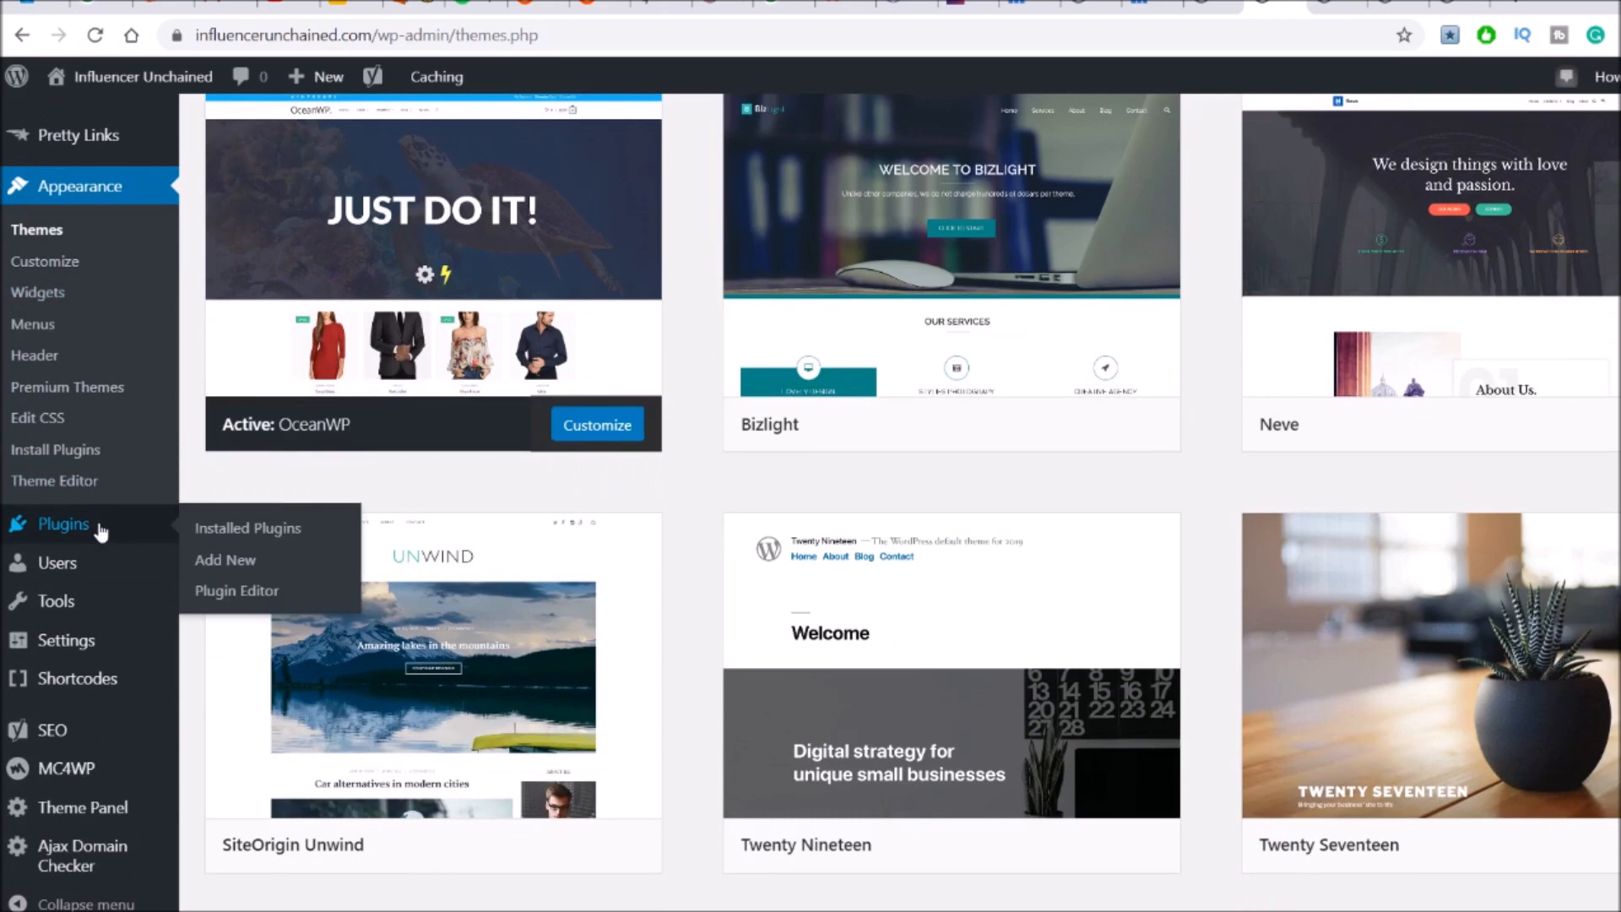
pyautogui.click(243, 561)
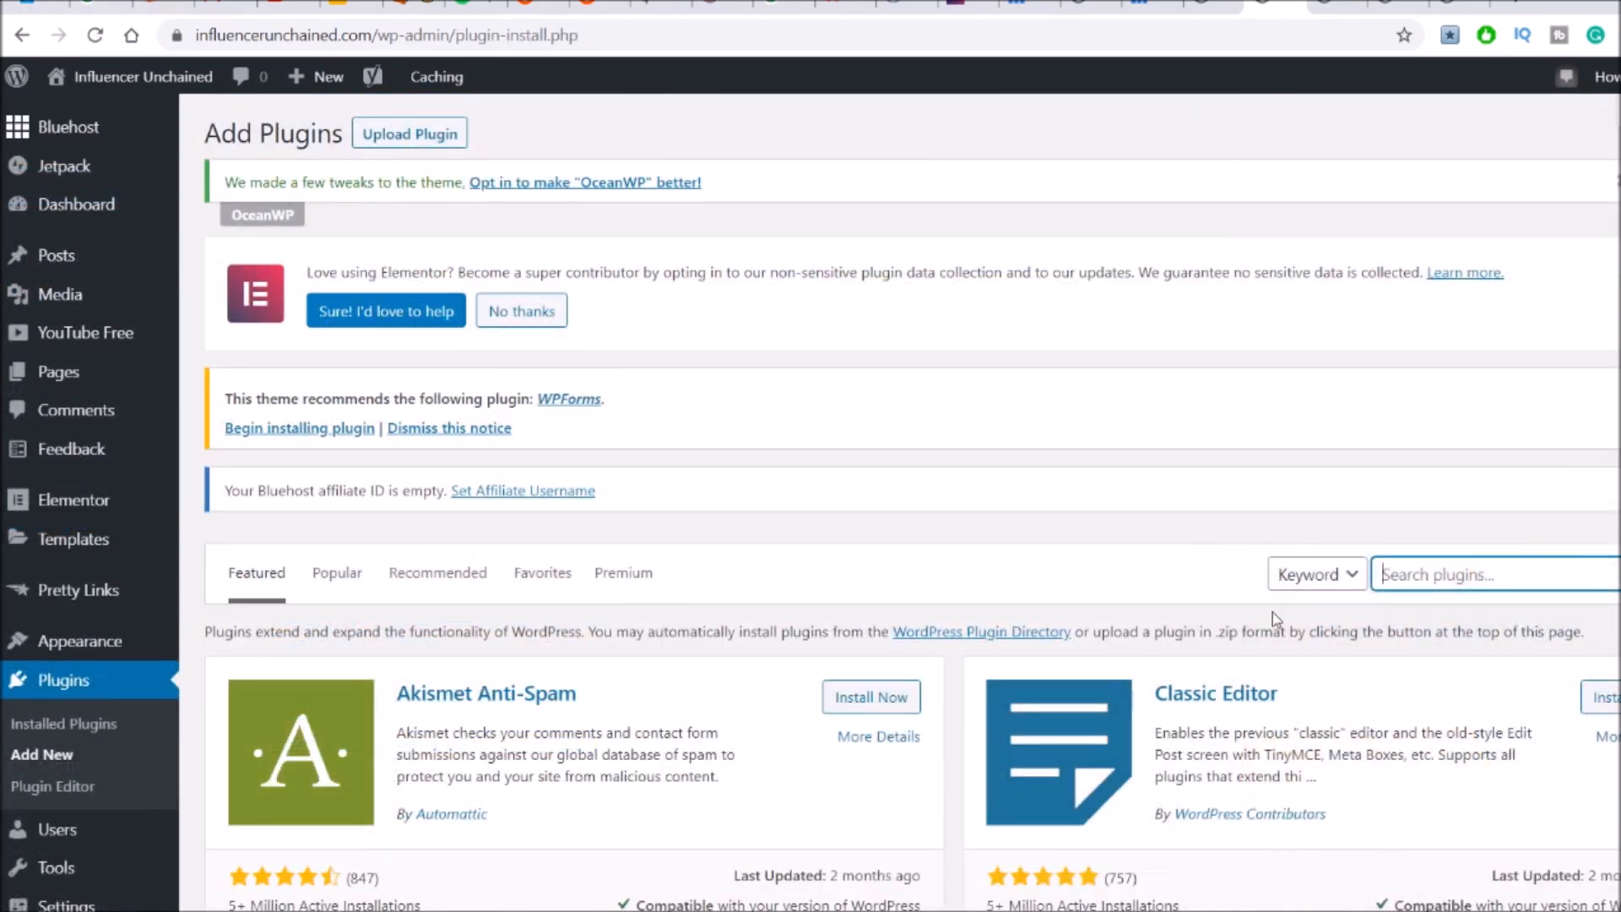
pyautogui.scroll(-3, 1275, 620)
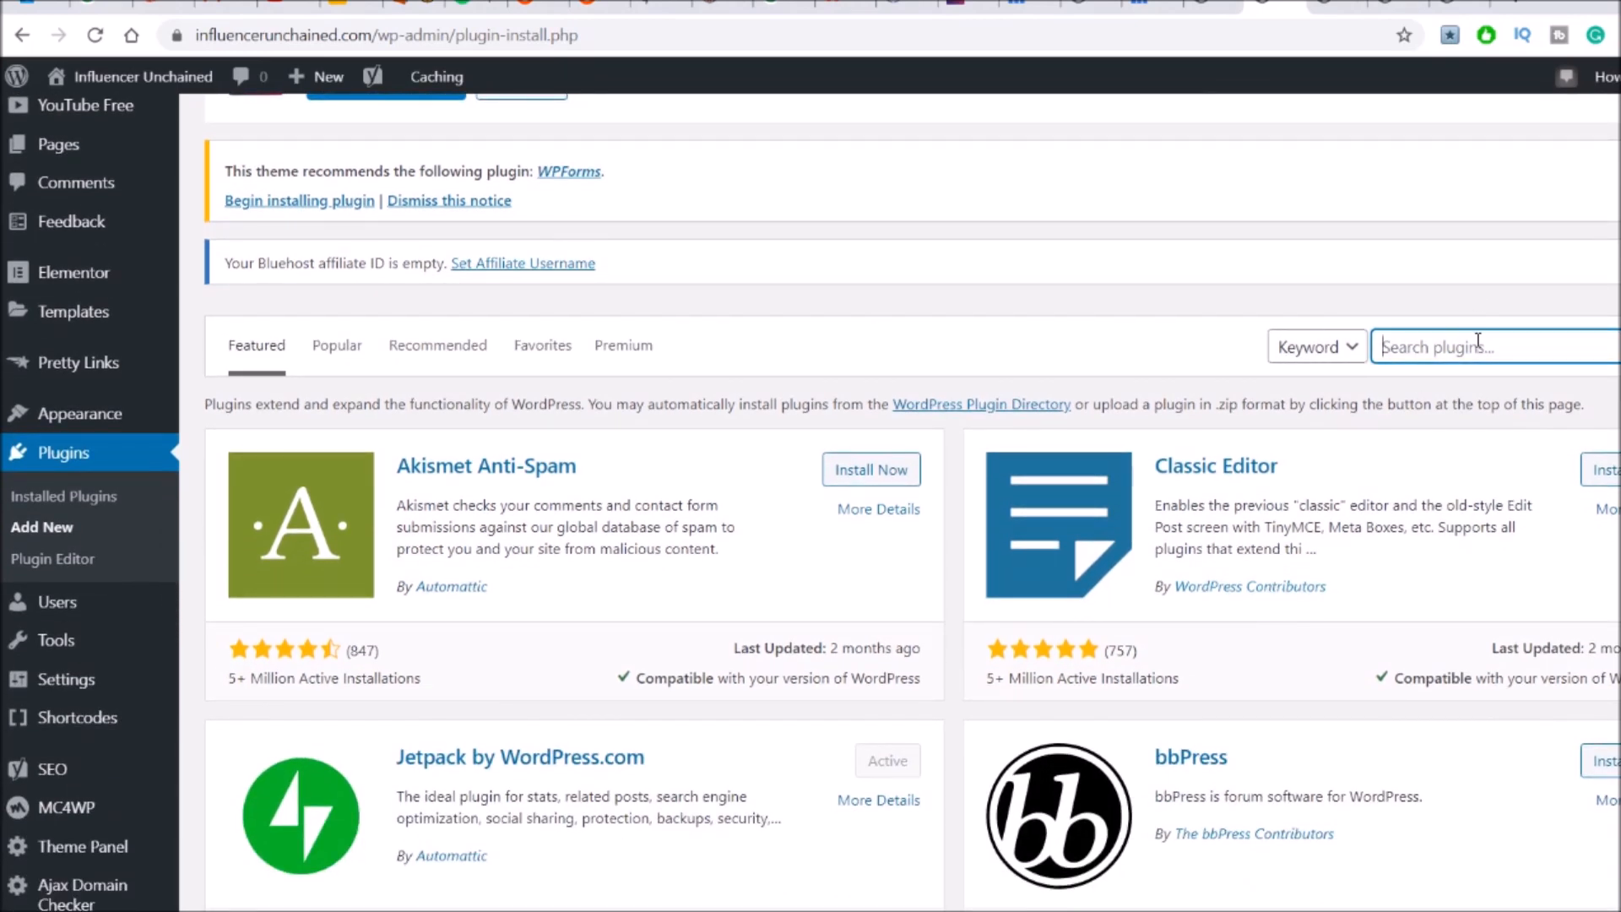
pyautogui.write('elementor')
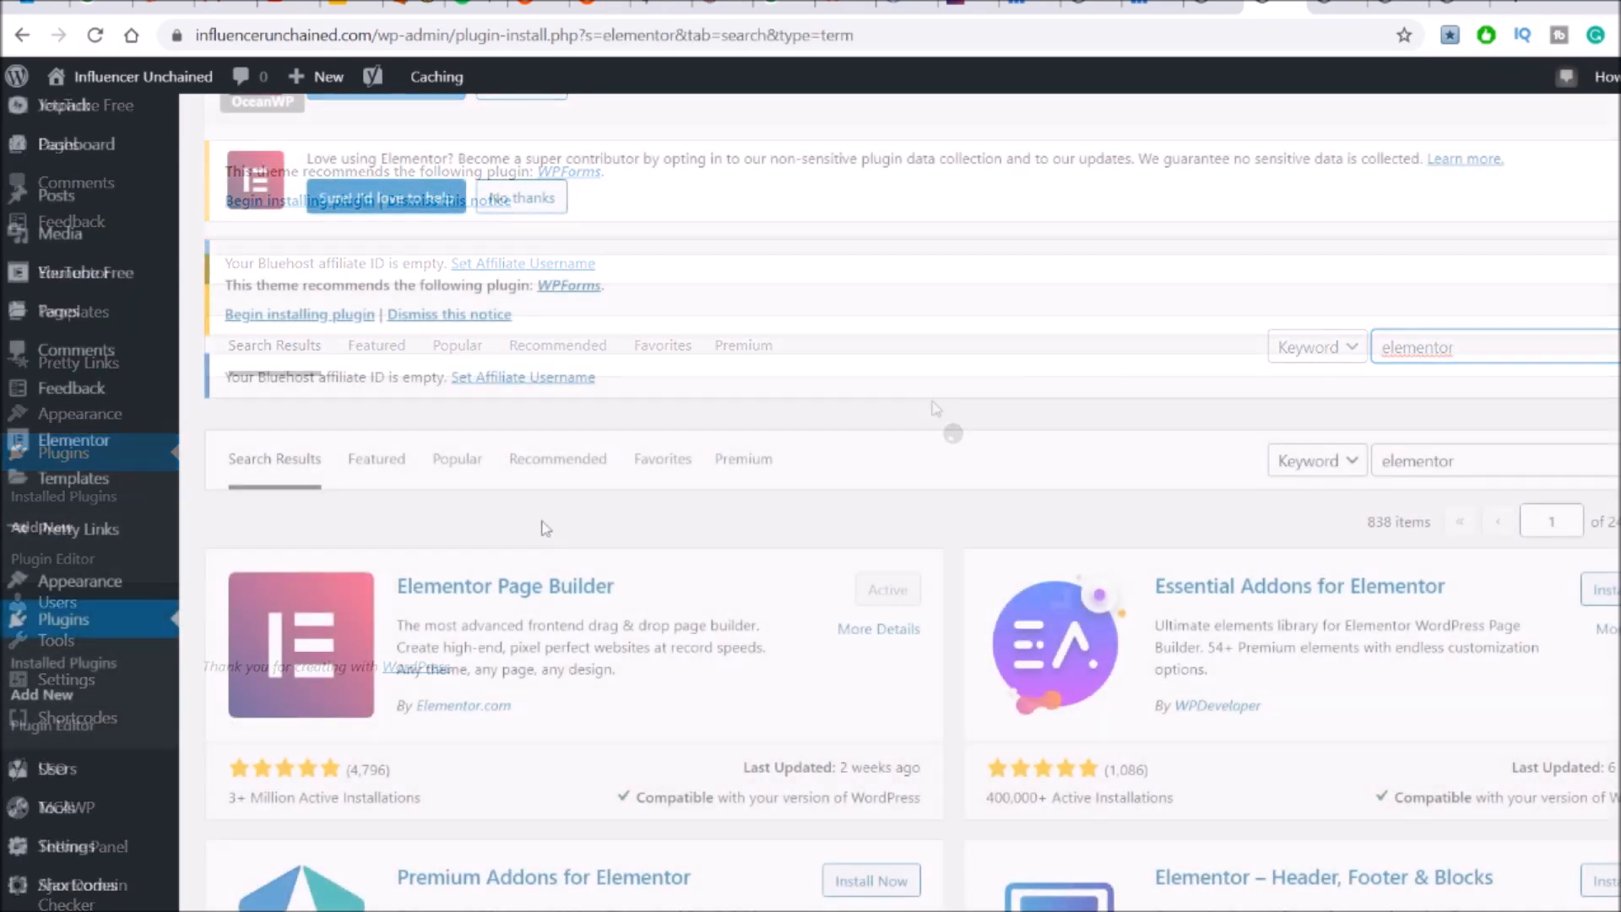
# Examine the Elementor Page Builder listing, highlighting its active installations and its number of ratings
pyautogui.scroll(-1, 541, 522)
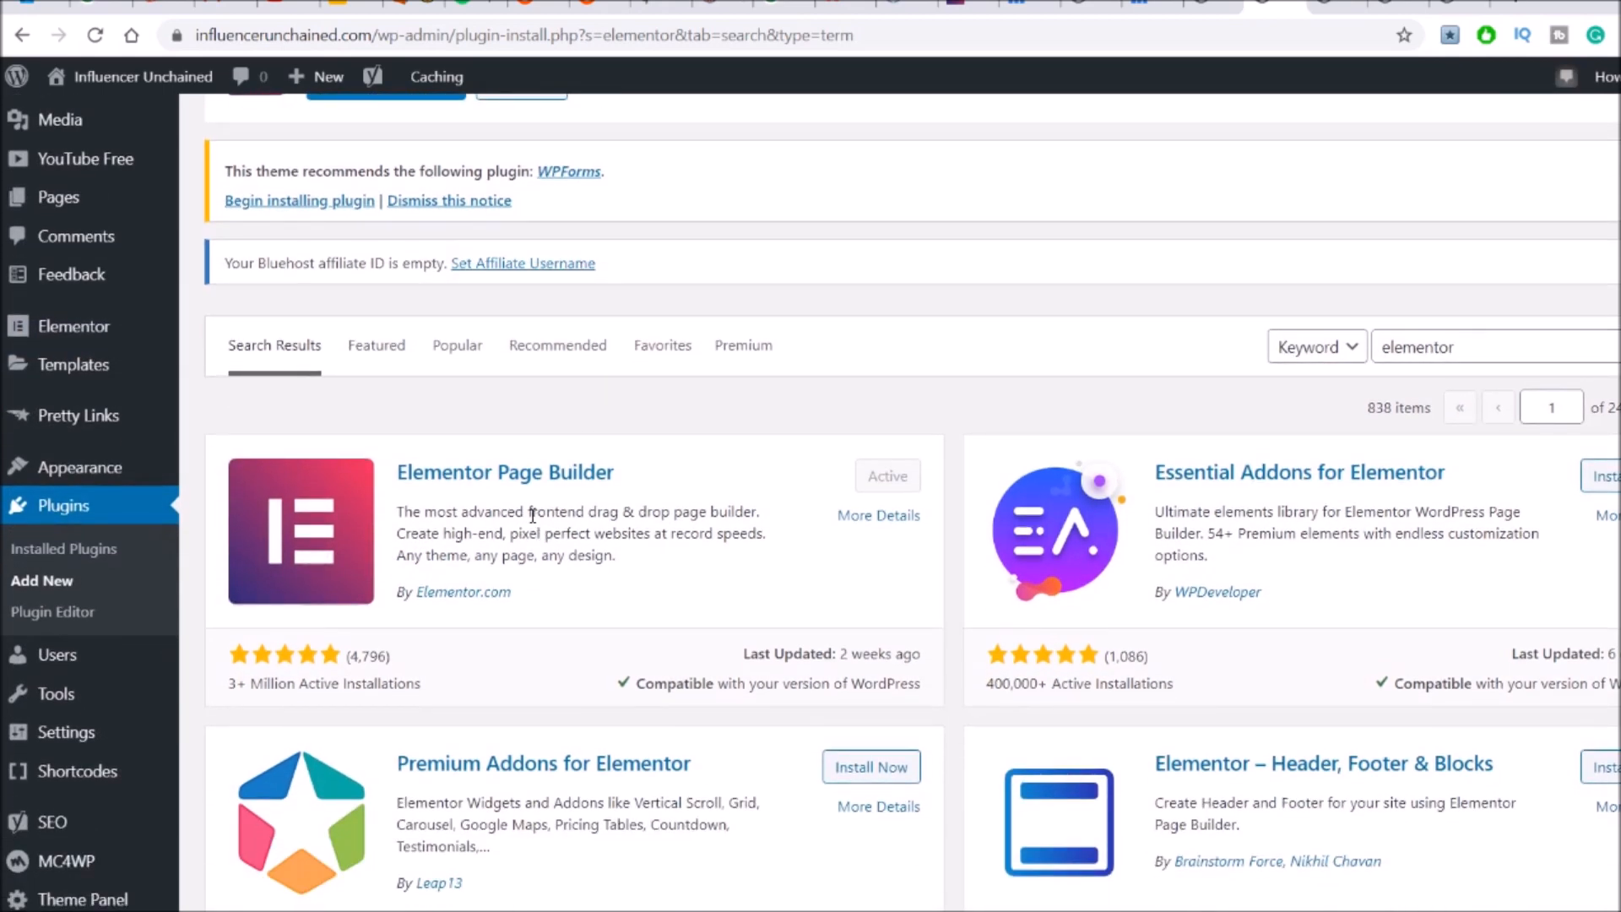
pyautogui.scroll(-1, 533, 515)
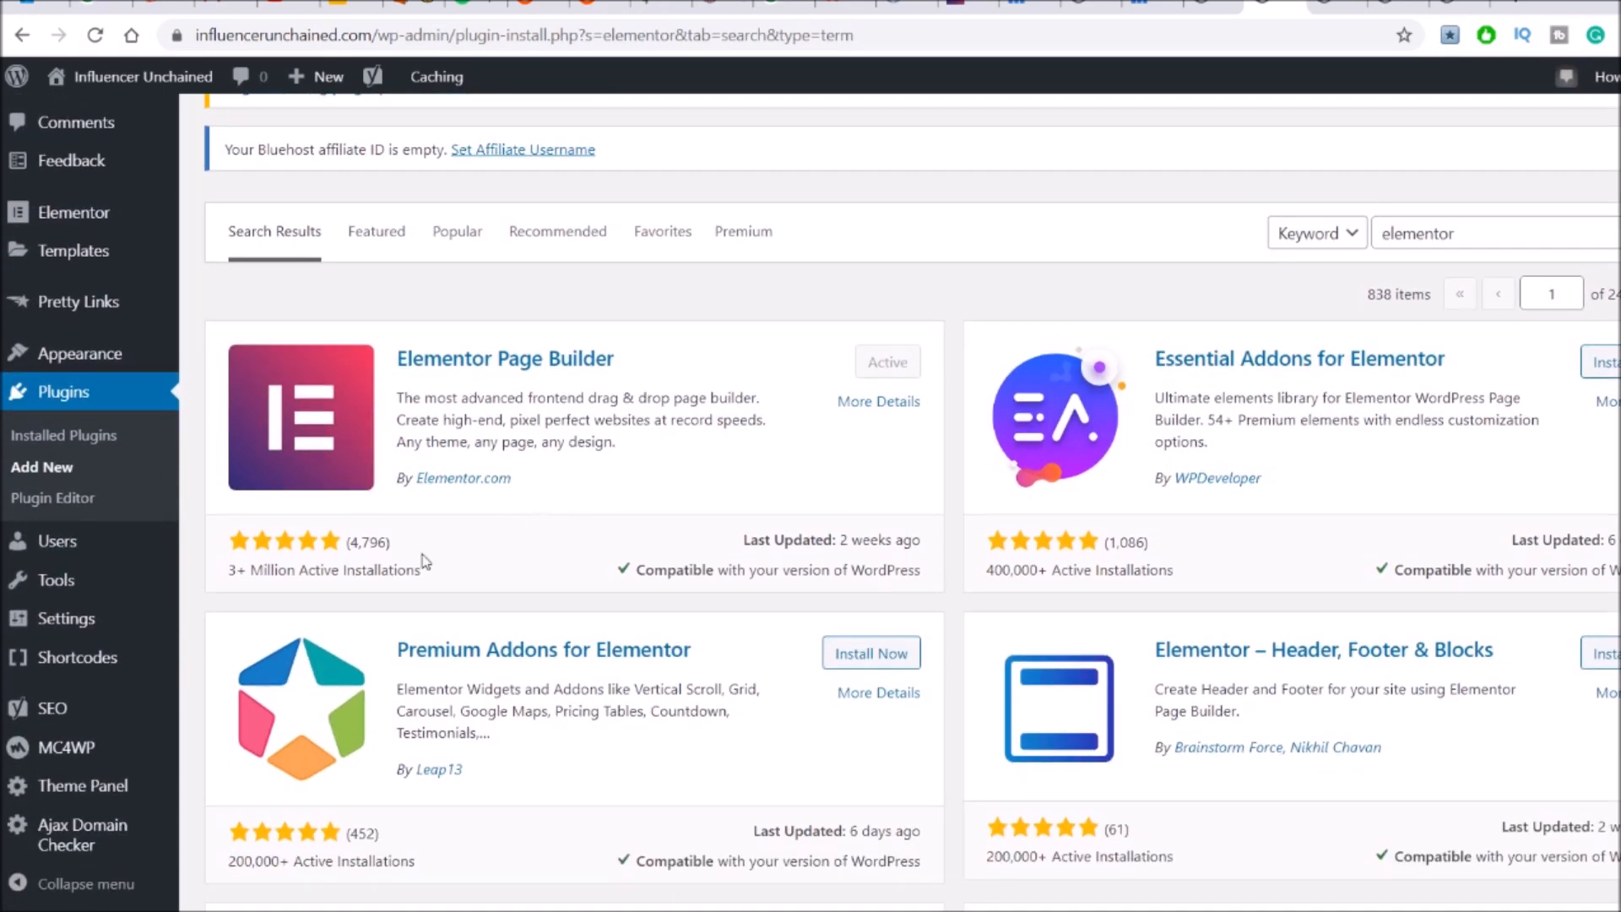
pyautogui.moveTo(229, 575); pyautogui.dragTo(448, 573)
pyautogui.click(452, 578)
pyautogui.moveTo(352, 545); pyautogui.dragTo(395, 545)
pyautogui.click(879, 440)
# Replace the plugin search term with "yoast seo" to find the Yoast SEO plugin
pyautogui.doubleClick(1525, 236)
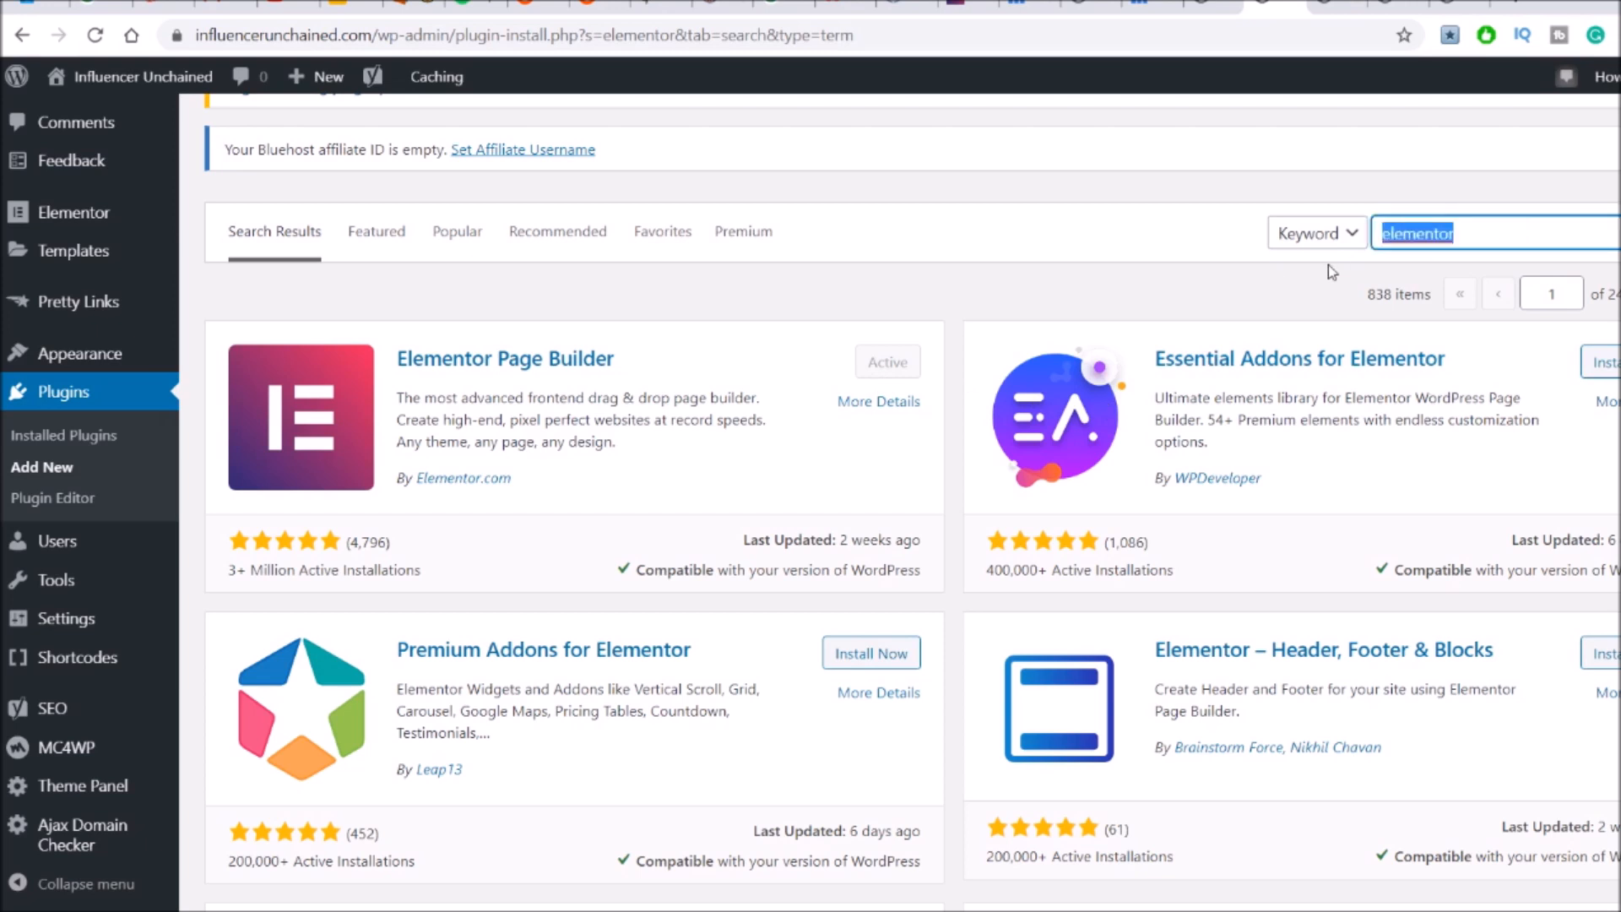
pyautogui.write('yoast seo')
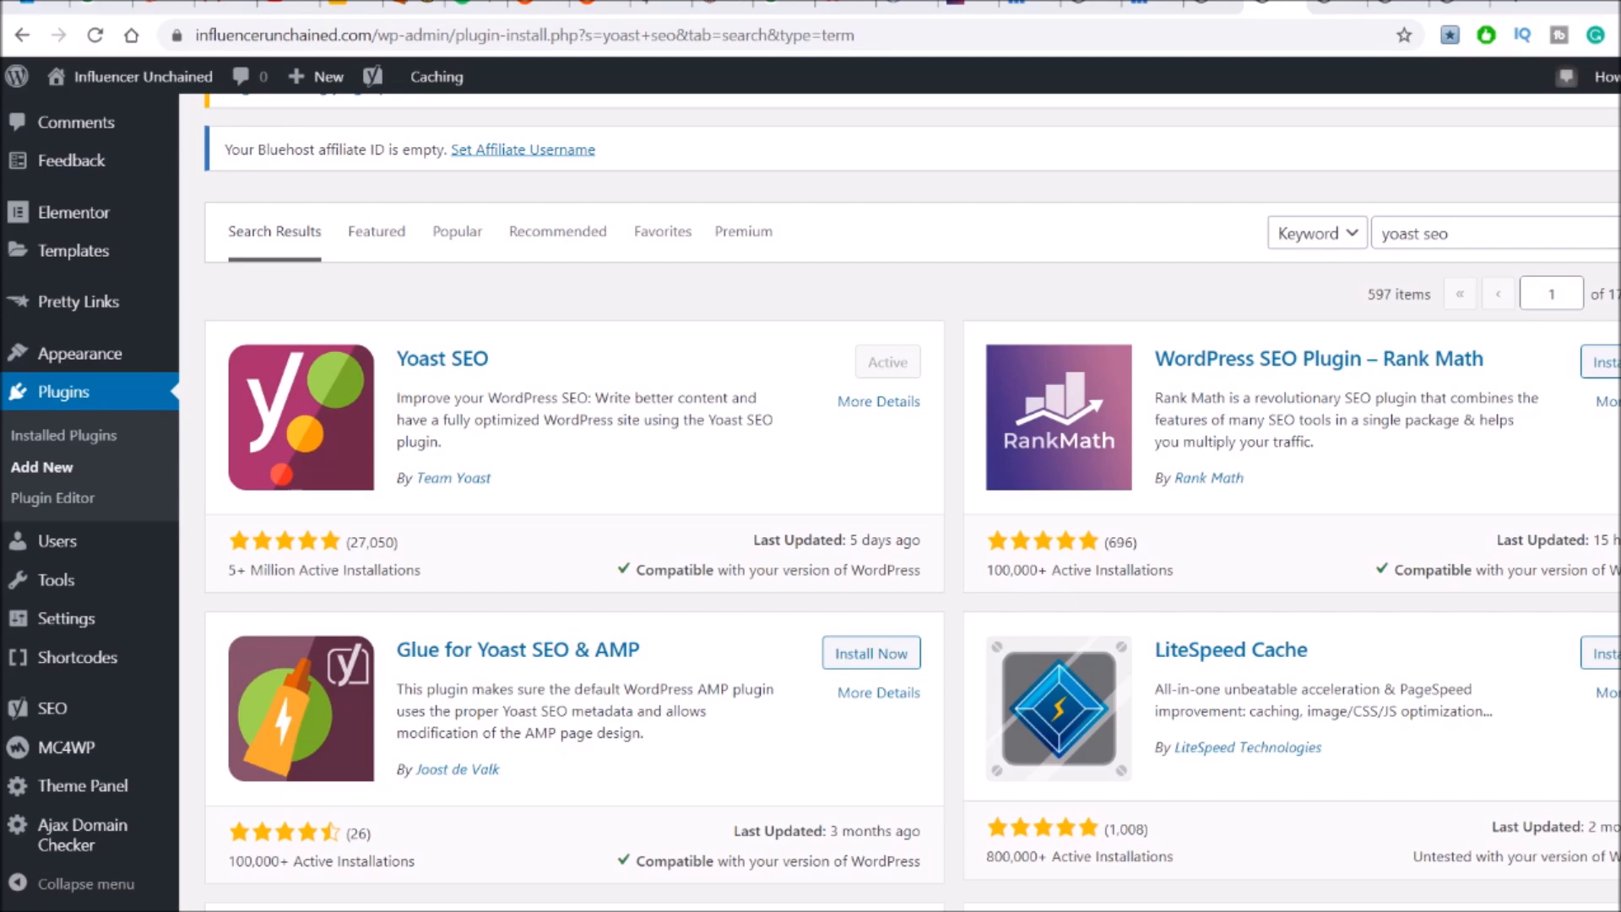
# Open the list of all pages and open the demo draft page for editing
pyautogui.scroll(3, 93, 507)
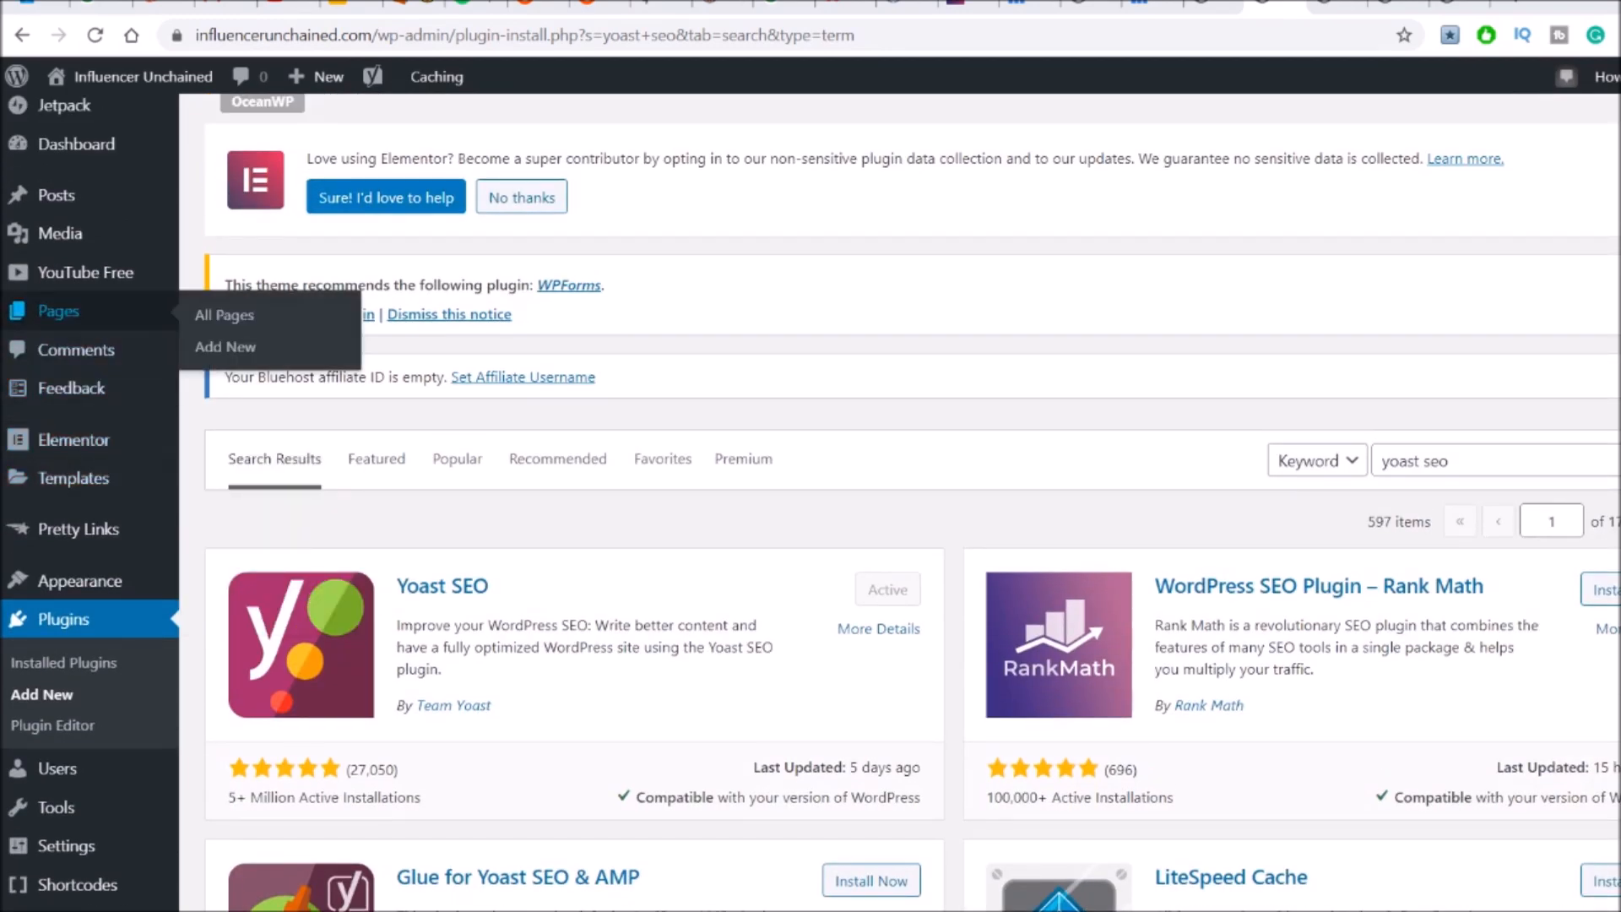
pyautogui.click(159, 311)
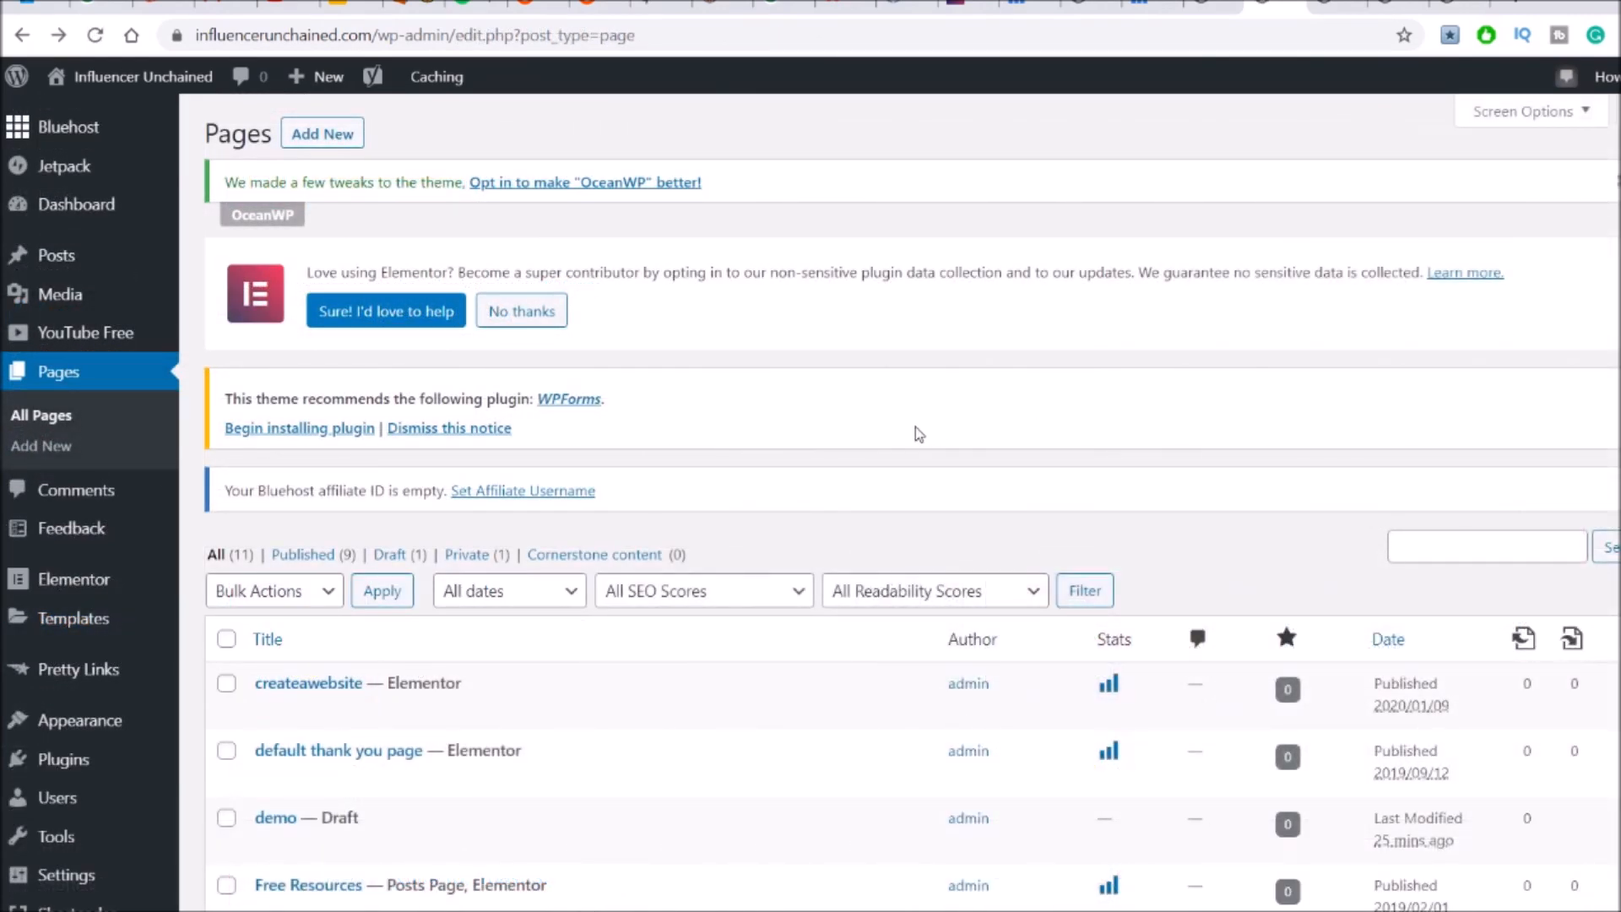
pyautogui.scroll(-4, 915, 431)
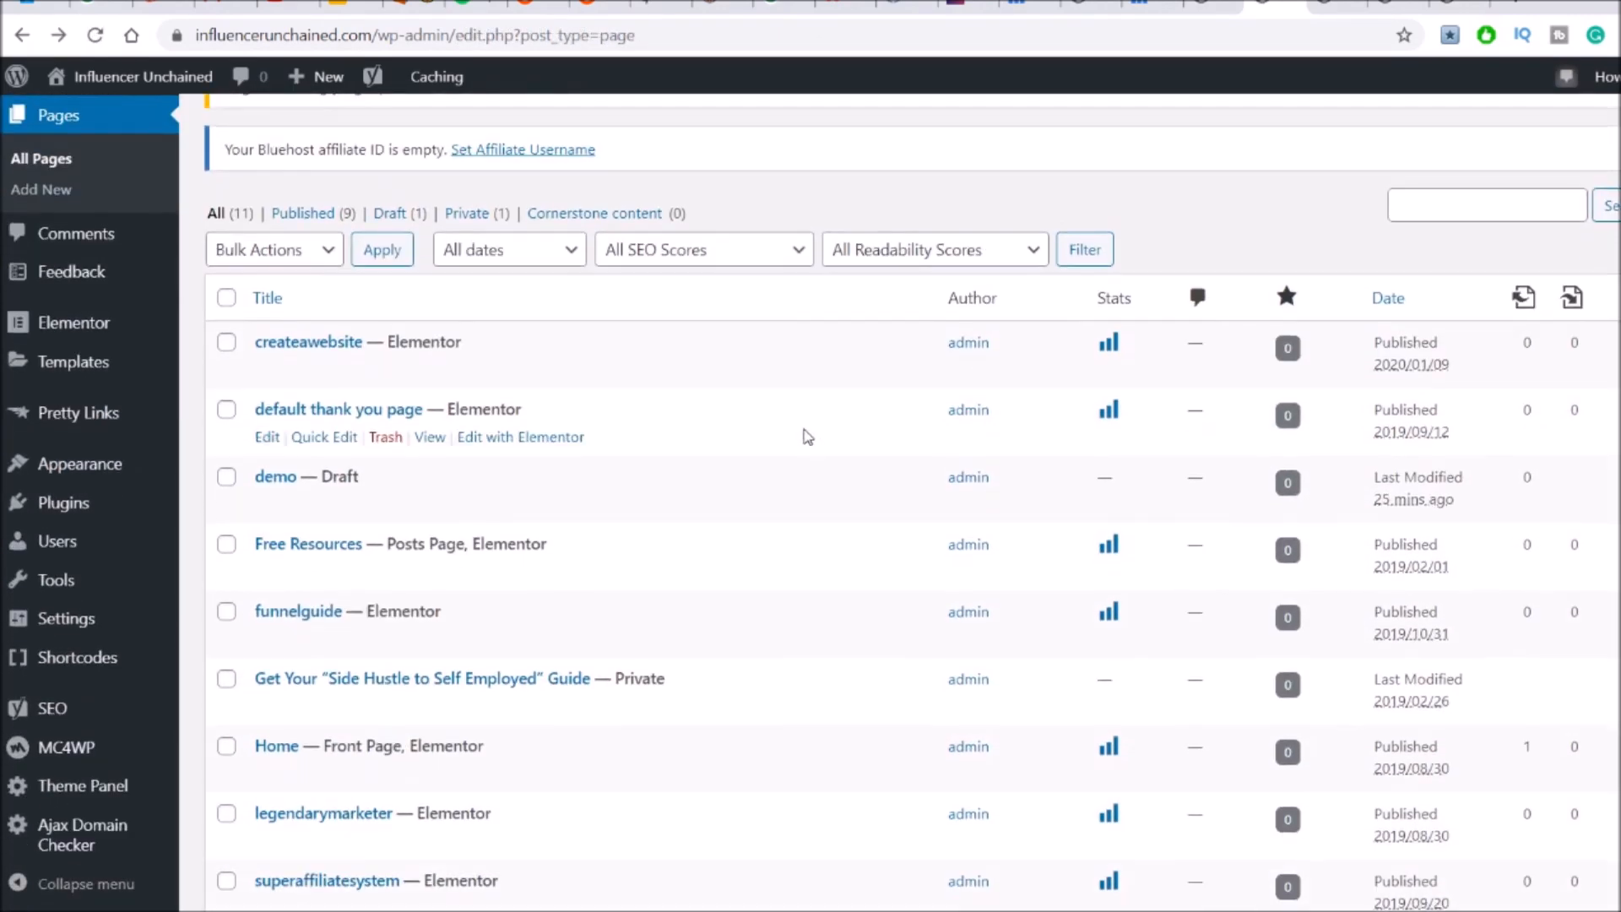
pyautogui.click(279, 477)
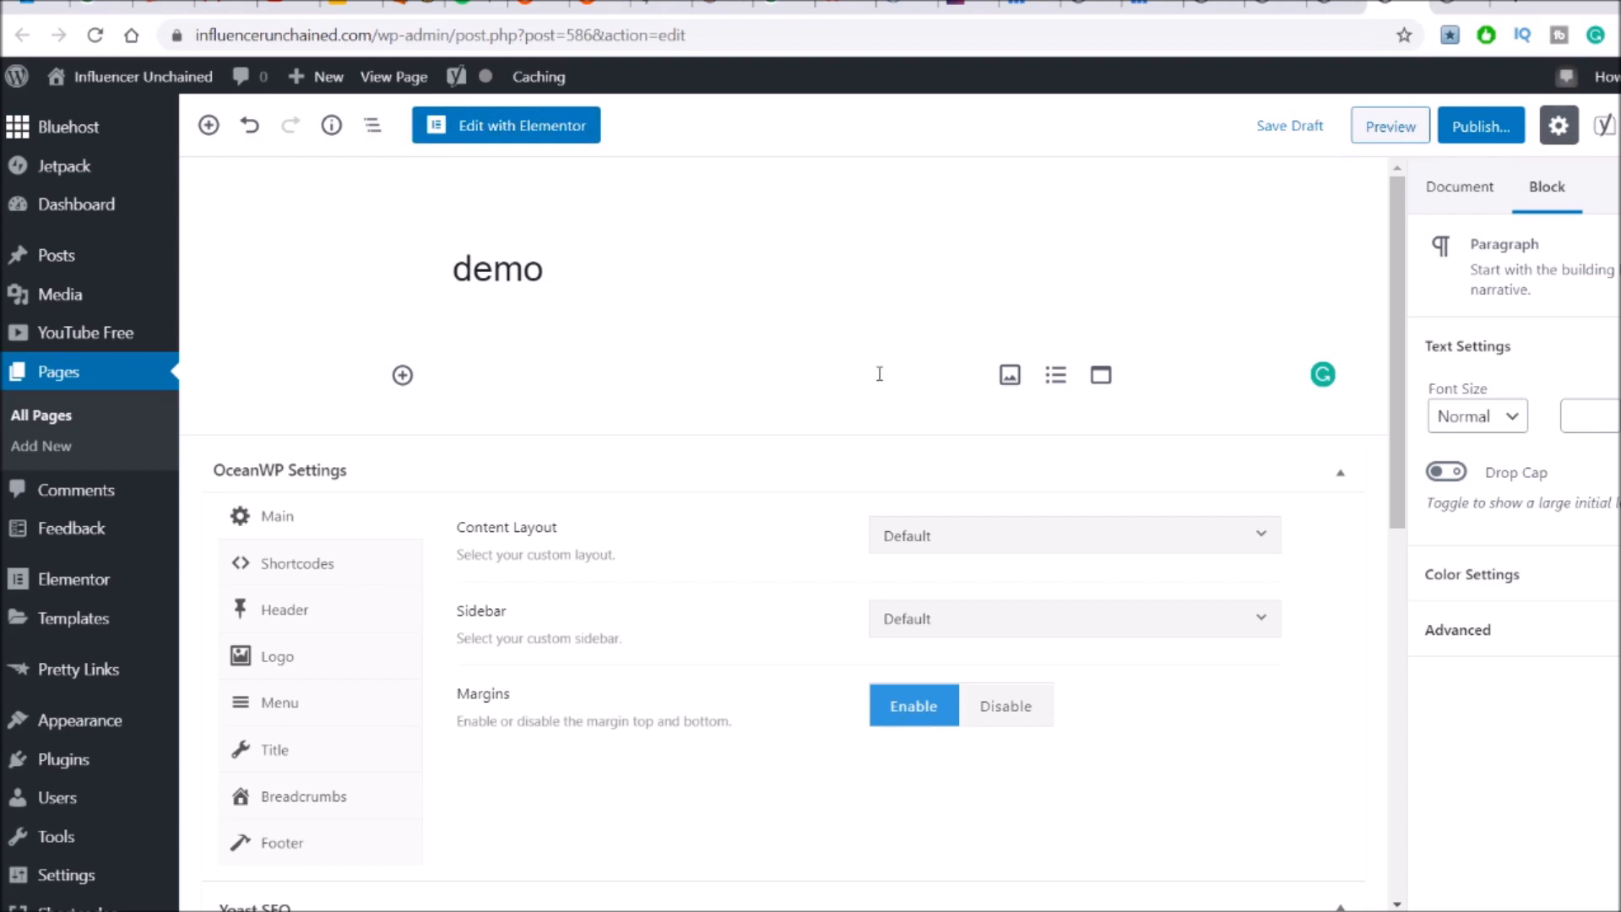
# Review the demo page's Yoast SEO section and expand its SEO analysis
pyautogui.scroll(-9, 879, 374)
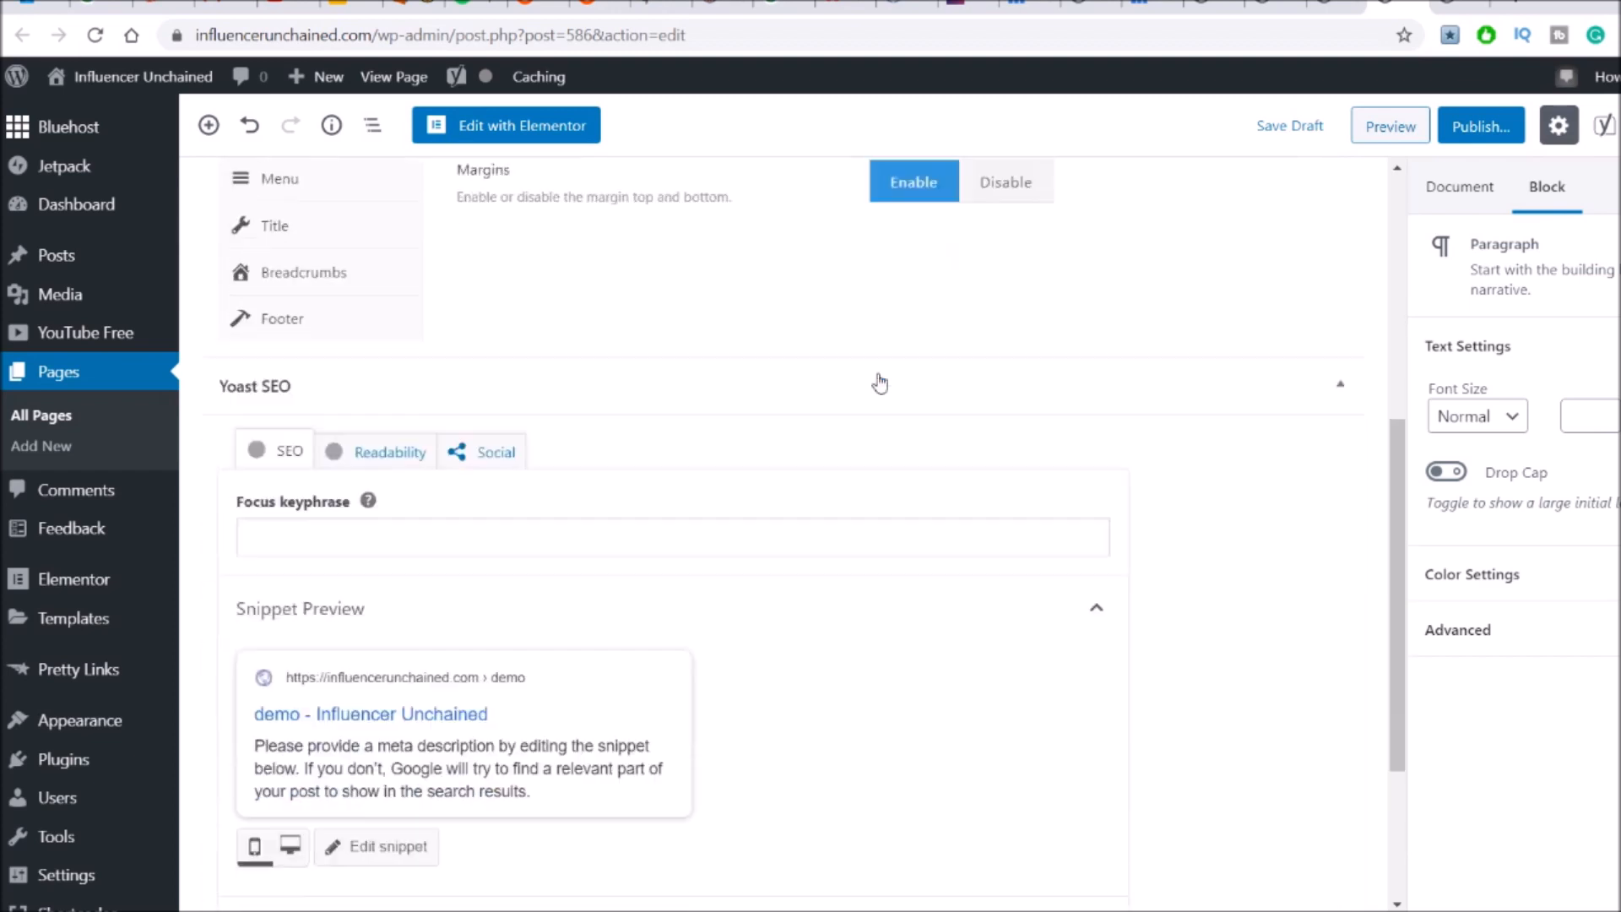
pyautogui.scroll(3, 413, 372)
pyautogui.scroll(-3, 329, 439)
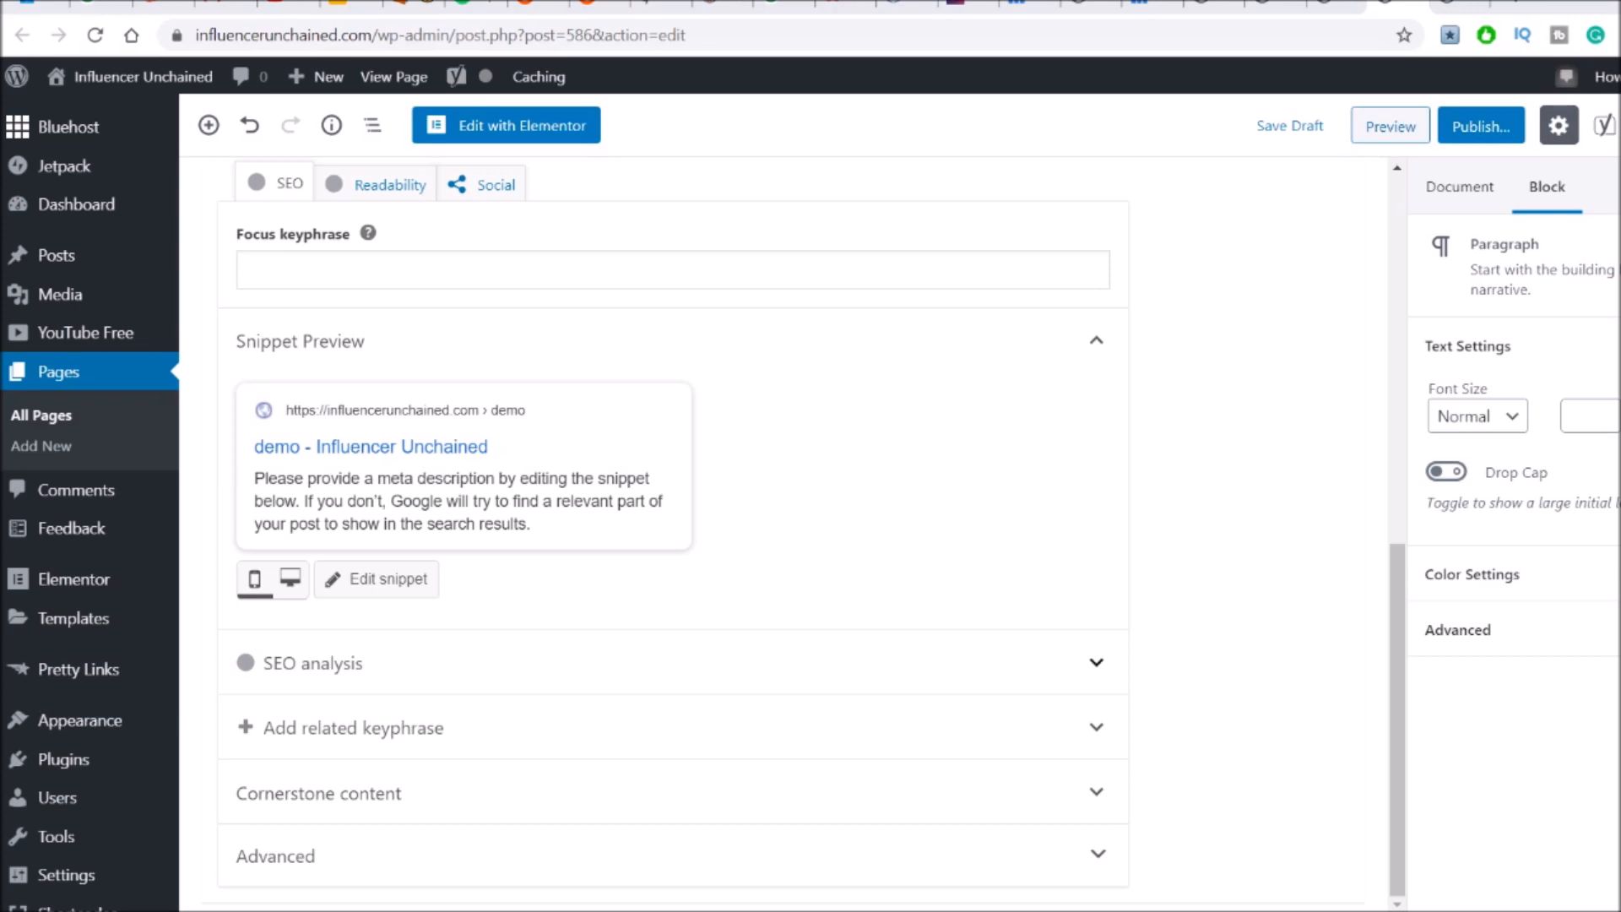
pyautogui.click(461, 659)
pyautogui.scroll(-1, 460, 657)
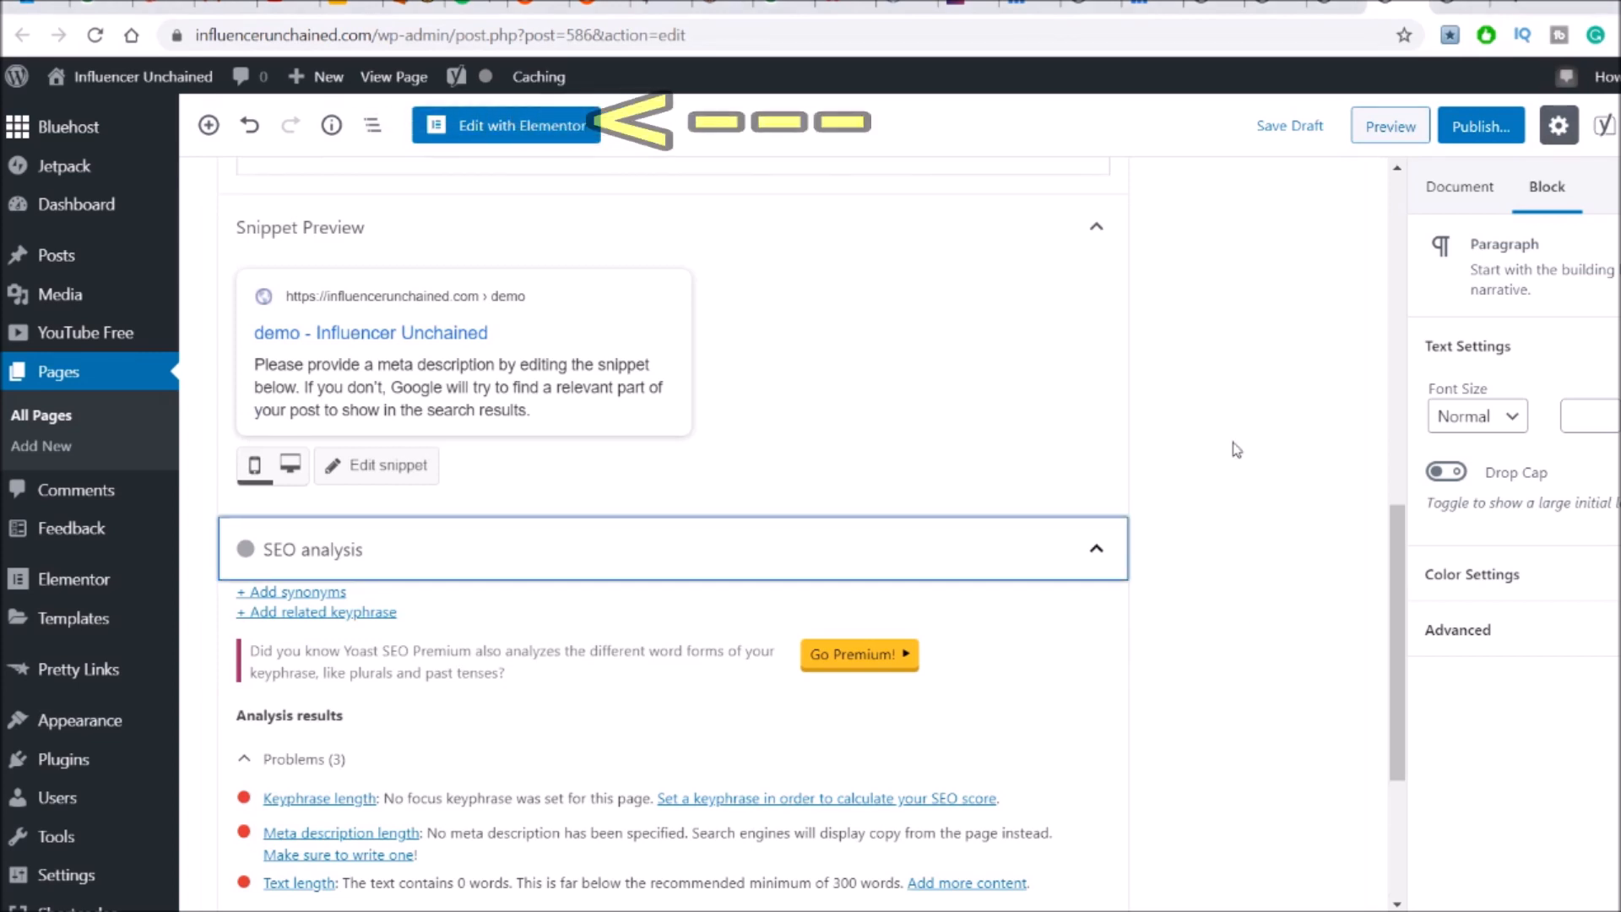
# Open the demo page in Elementor, add a Spacer widget to the empty section and set its space to 89
pyautogui.click(525, 127)
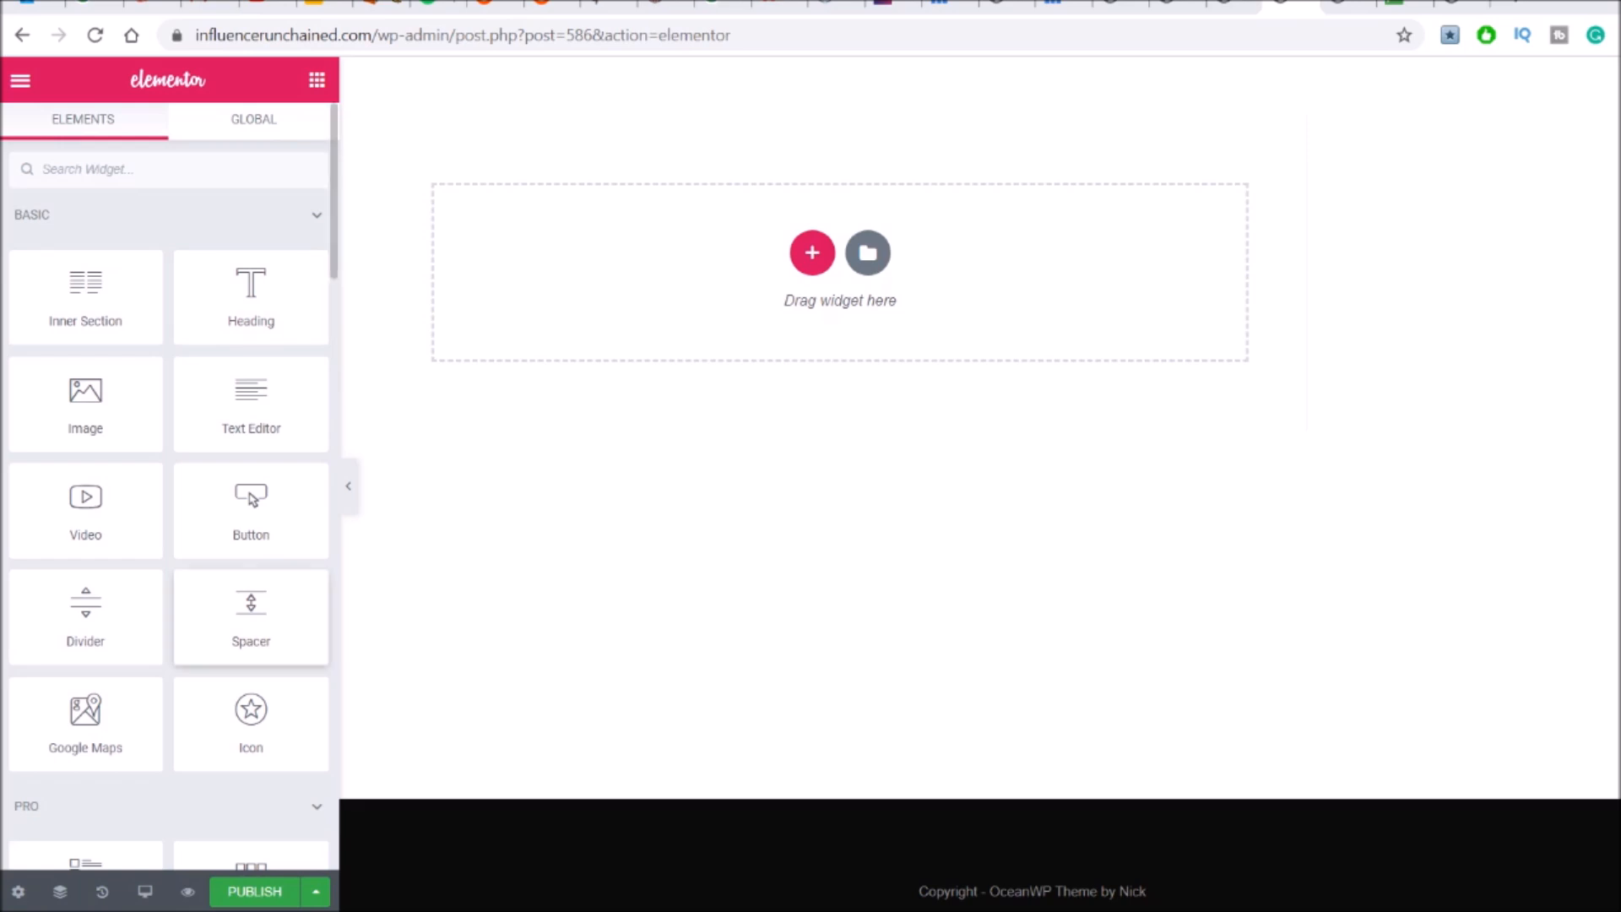
pyautogui.moveTo(250, 613); pyautogui.dragTo(819, 296)
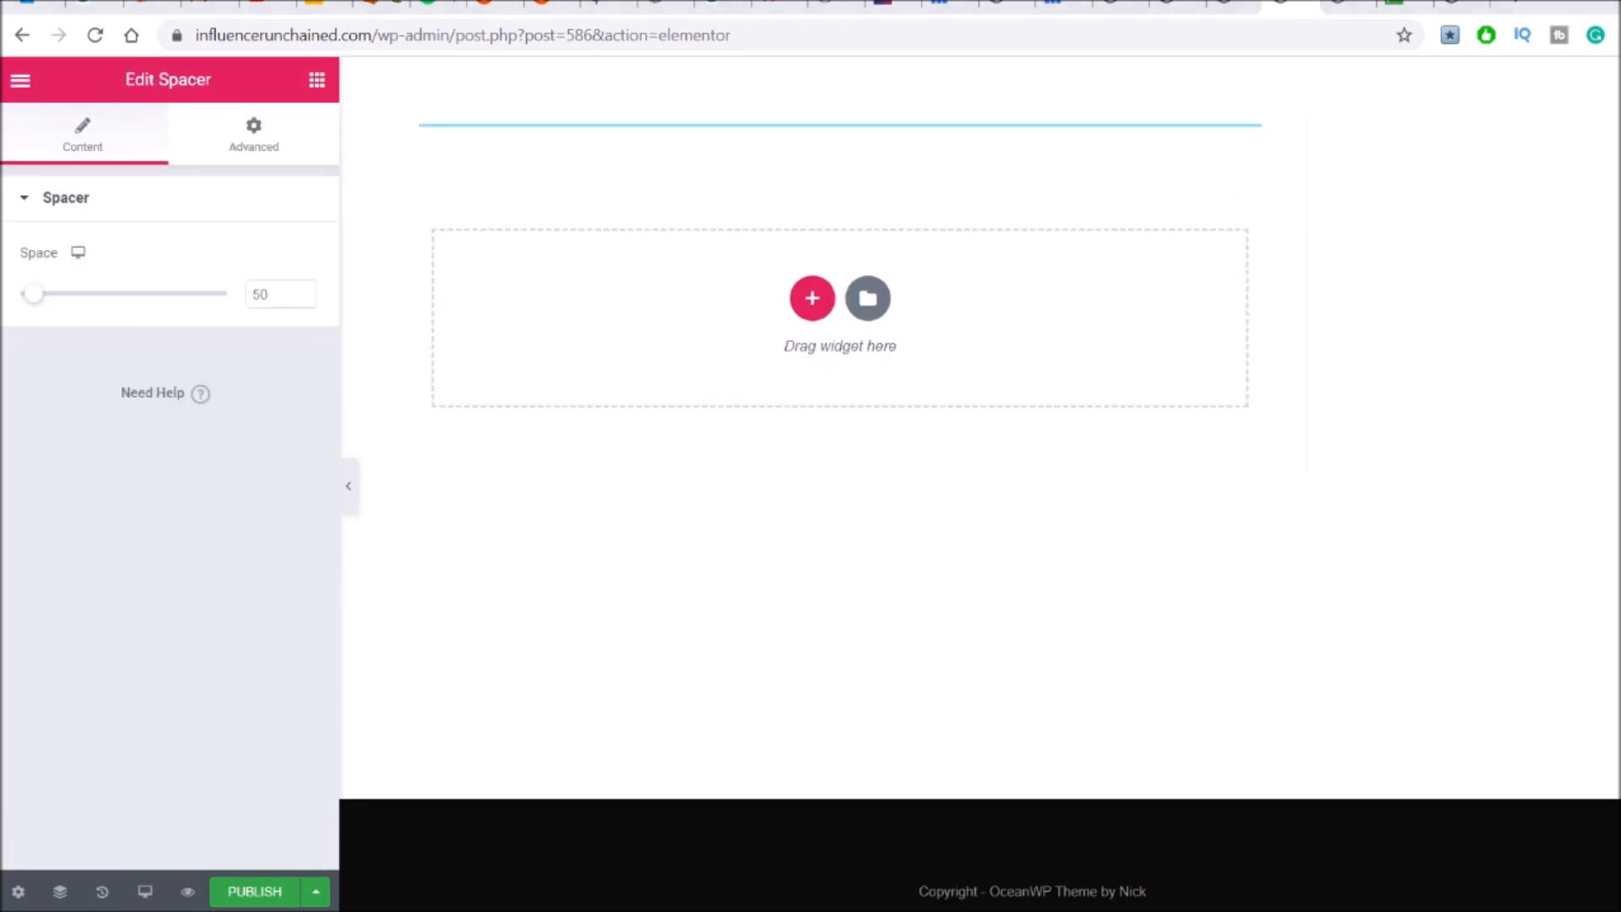
pyautogui.moveTo(33, 293); pyautogui.dragTo(47, 293)
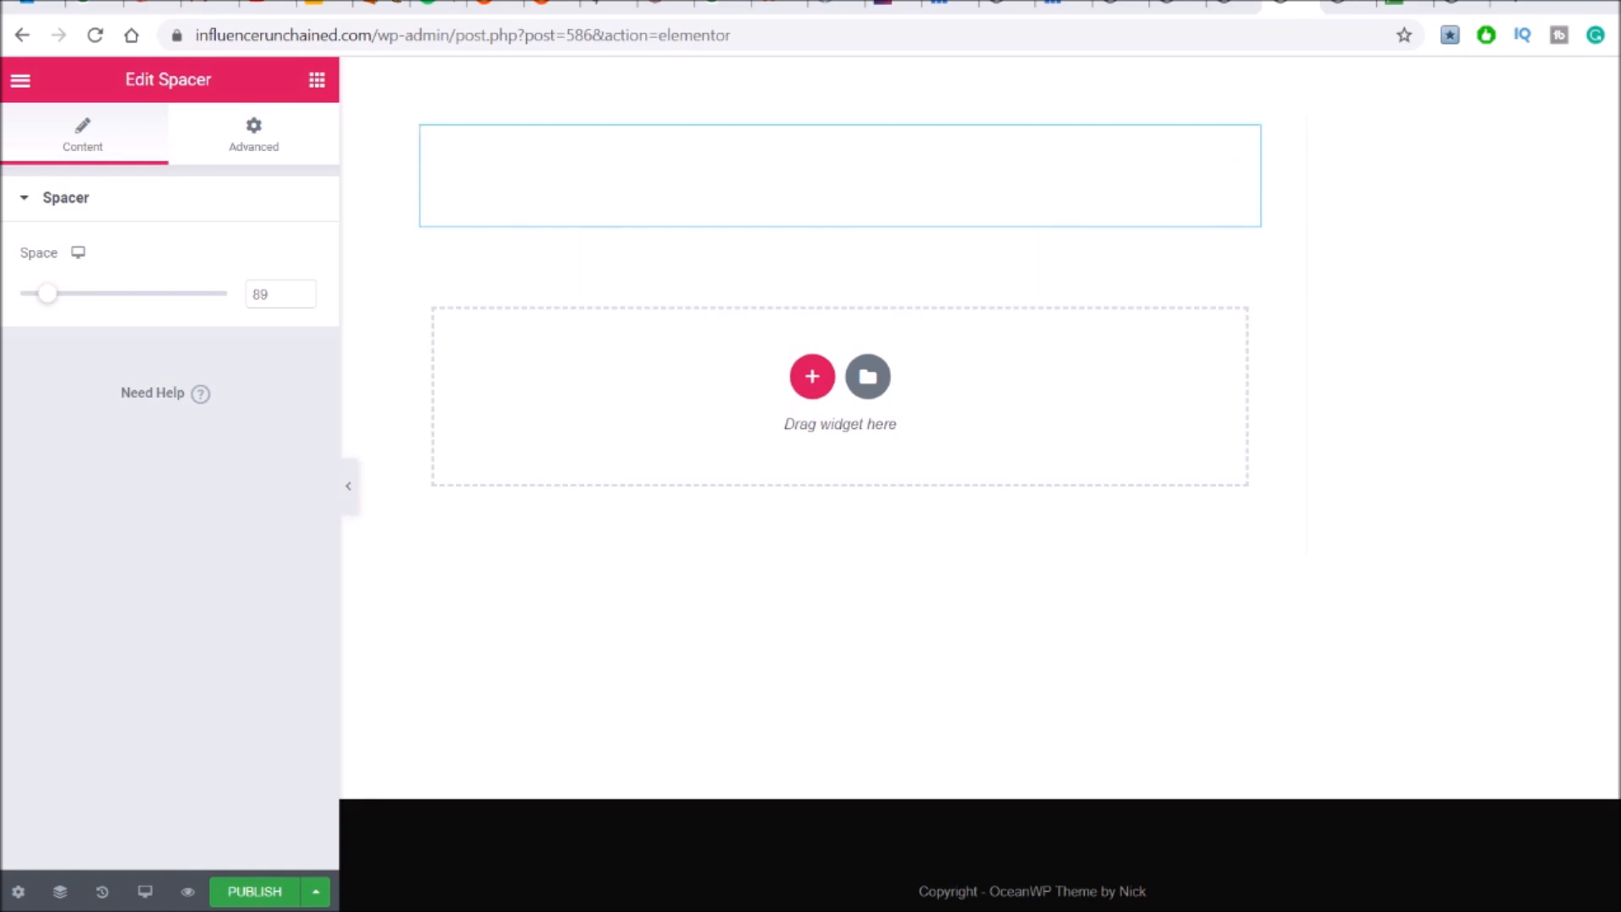
# Delete the section containing the spacer and add a Heading widget to the empty page area in its place
pyautogui.click(1351, 5)
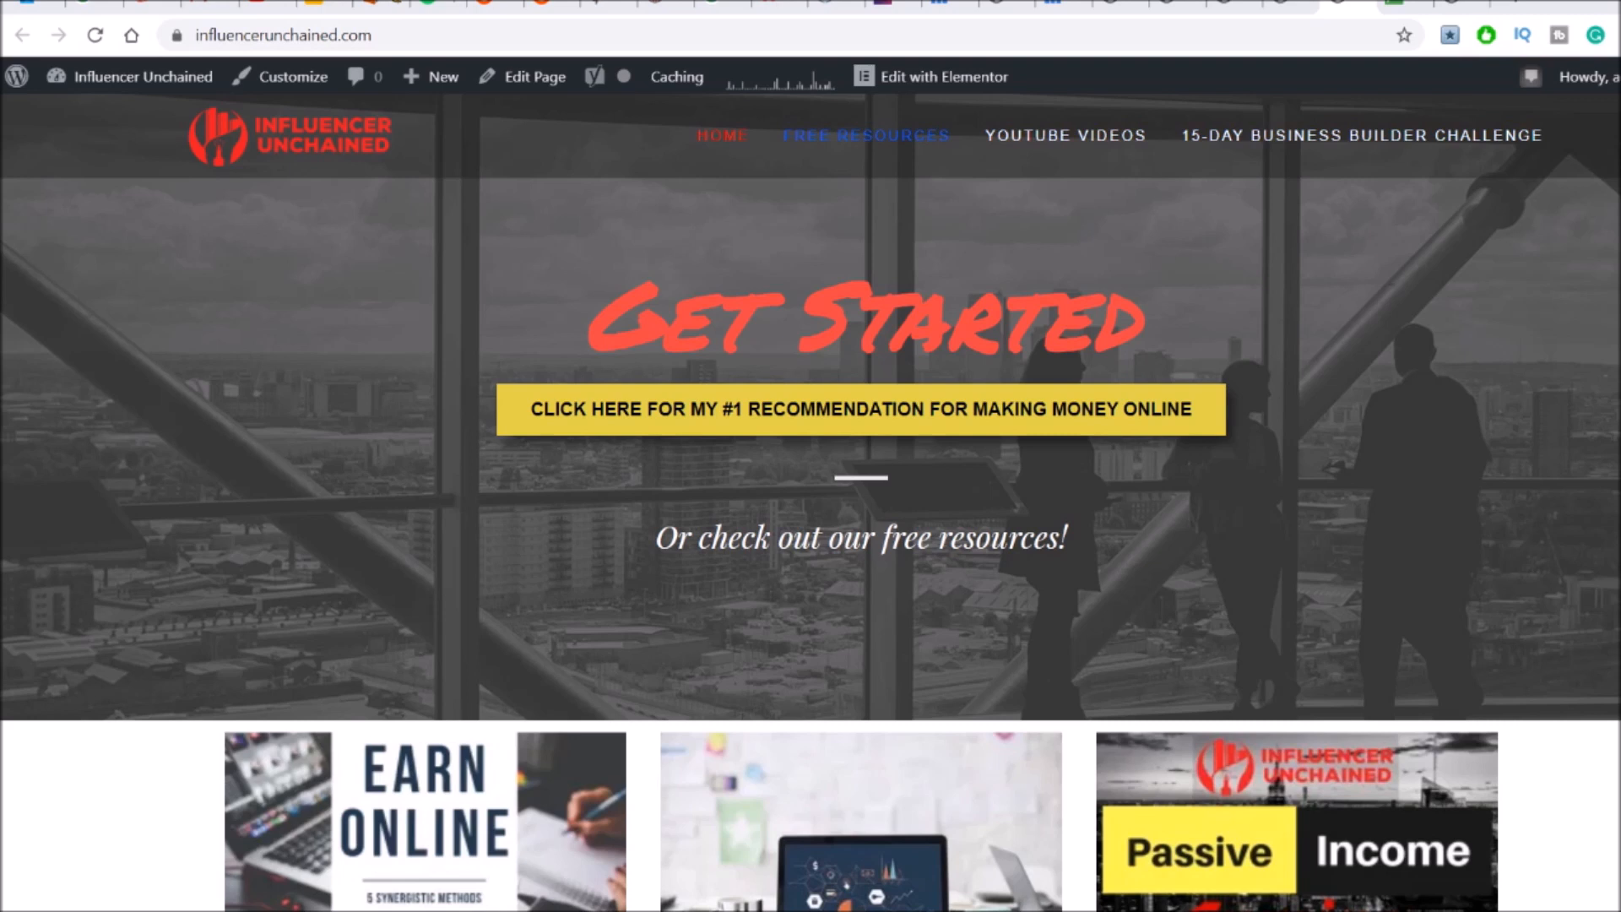
pyautogui.click(1260, 15)
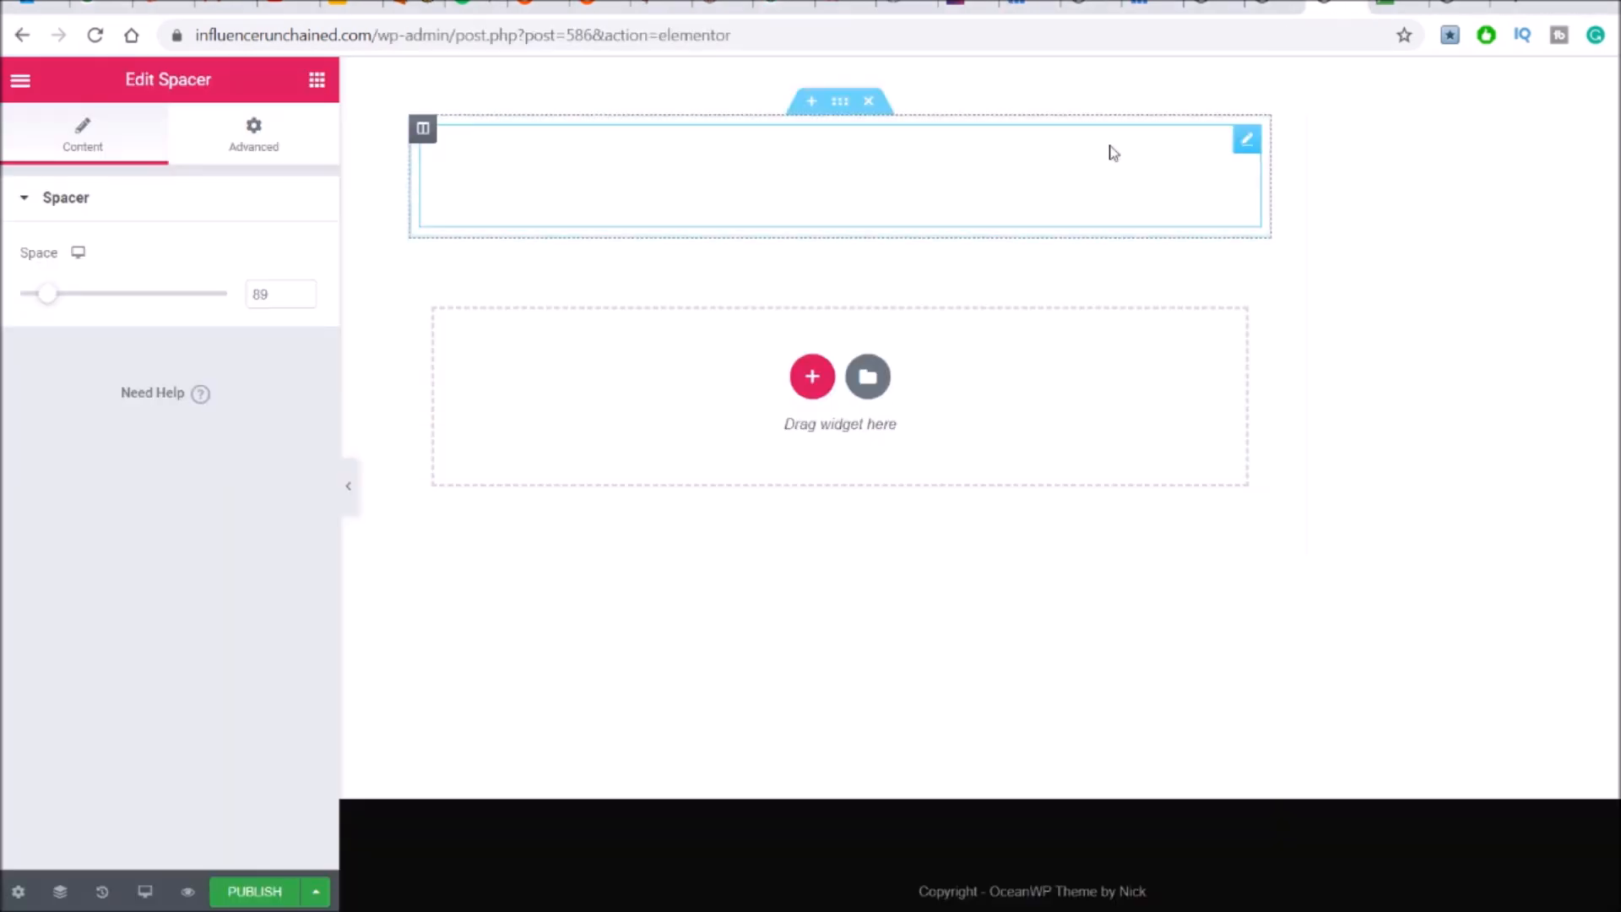
pyautogui.click(868, 100)
pyautogui.moveTo(209, 313); pyautogui.dragTo(794, 304)
pyautogui.click(735, 555)
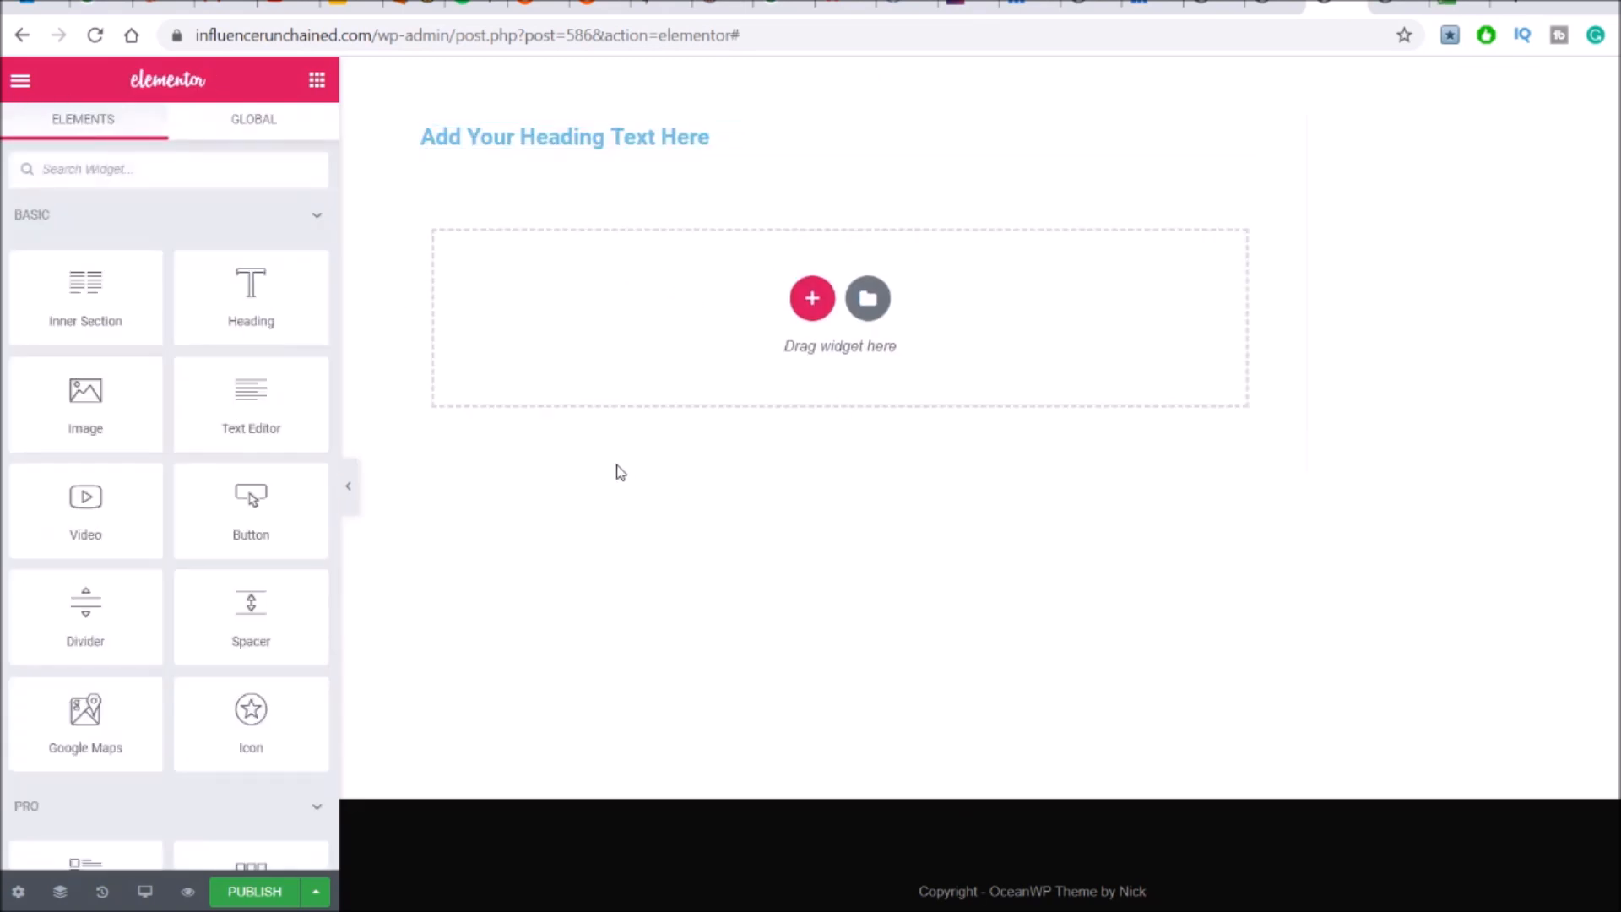
# Replace the placeholder heading text with "My Website"
pyautogui.click(588, 145)
pyautogui.tripleClick(595, 143)
pyautogui.write('My')
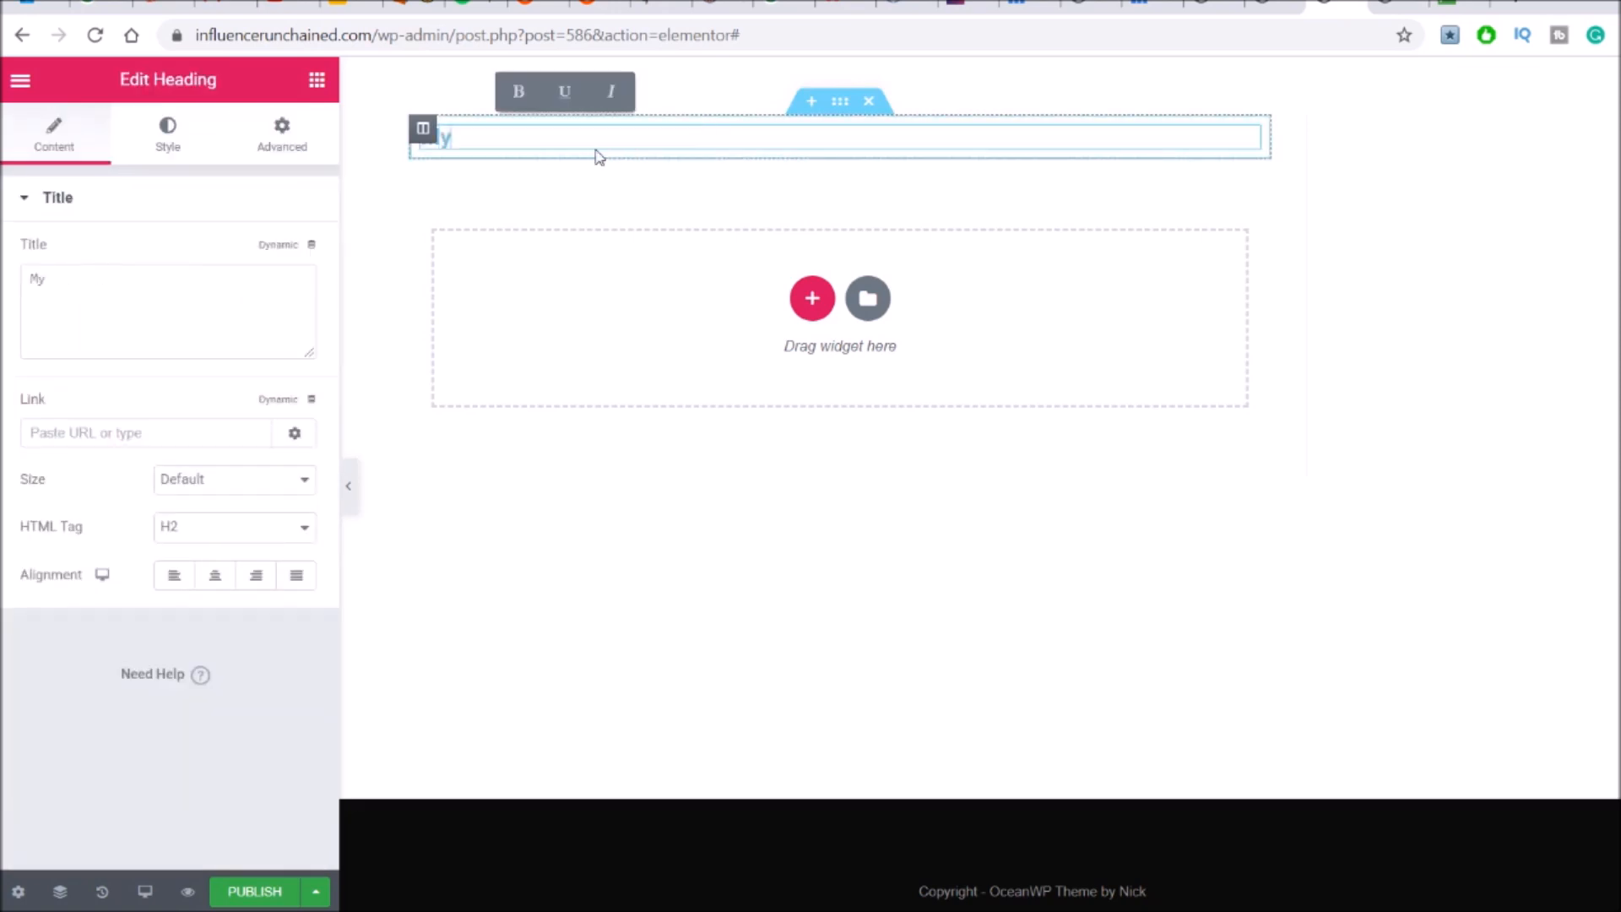
pyautogui.write(' Website')
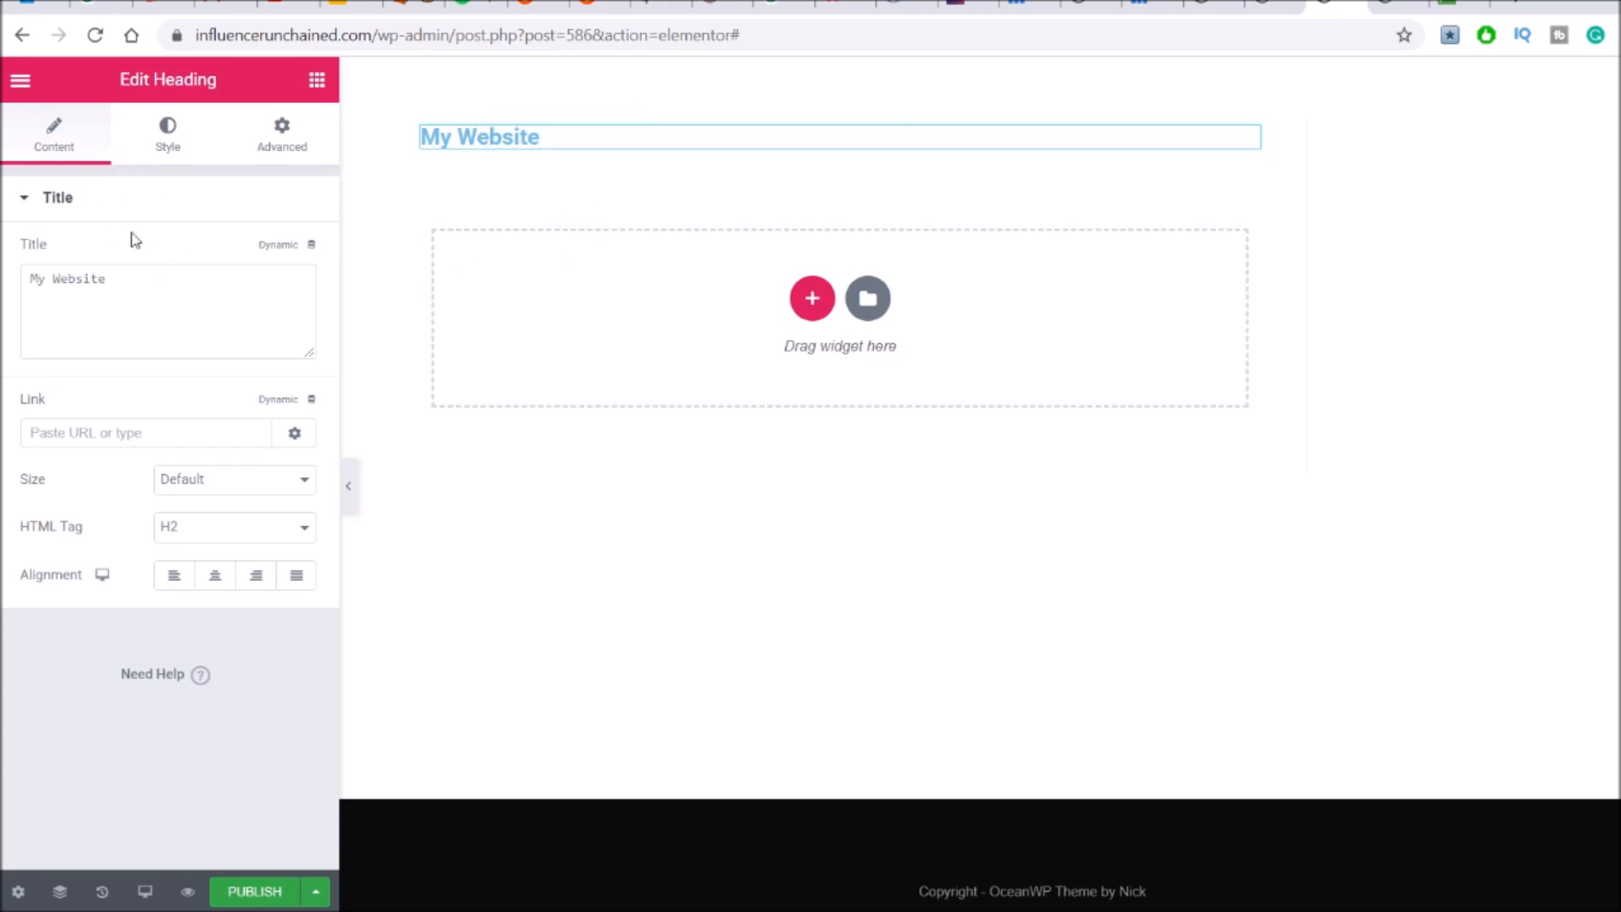
# Set the My Website heading's text color to black (#000000) and its font size to 107 px
pyautogui.click(169, 136)
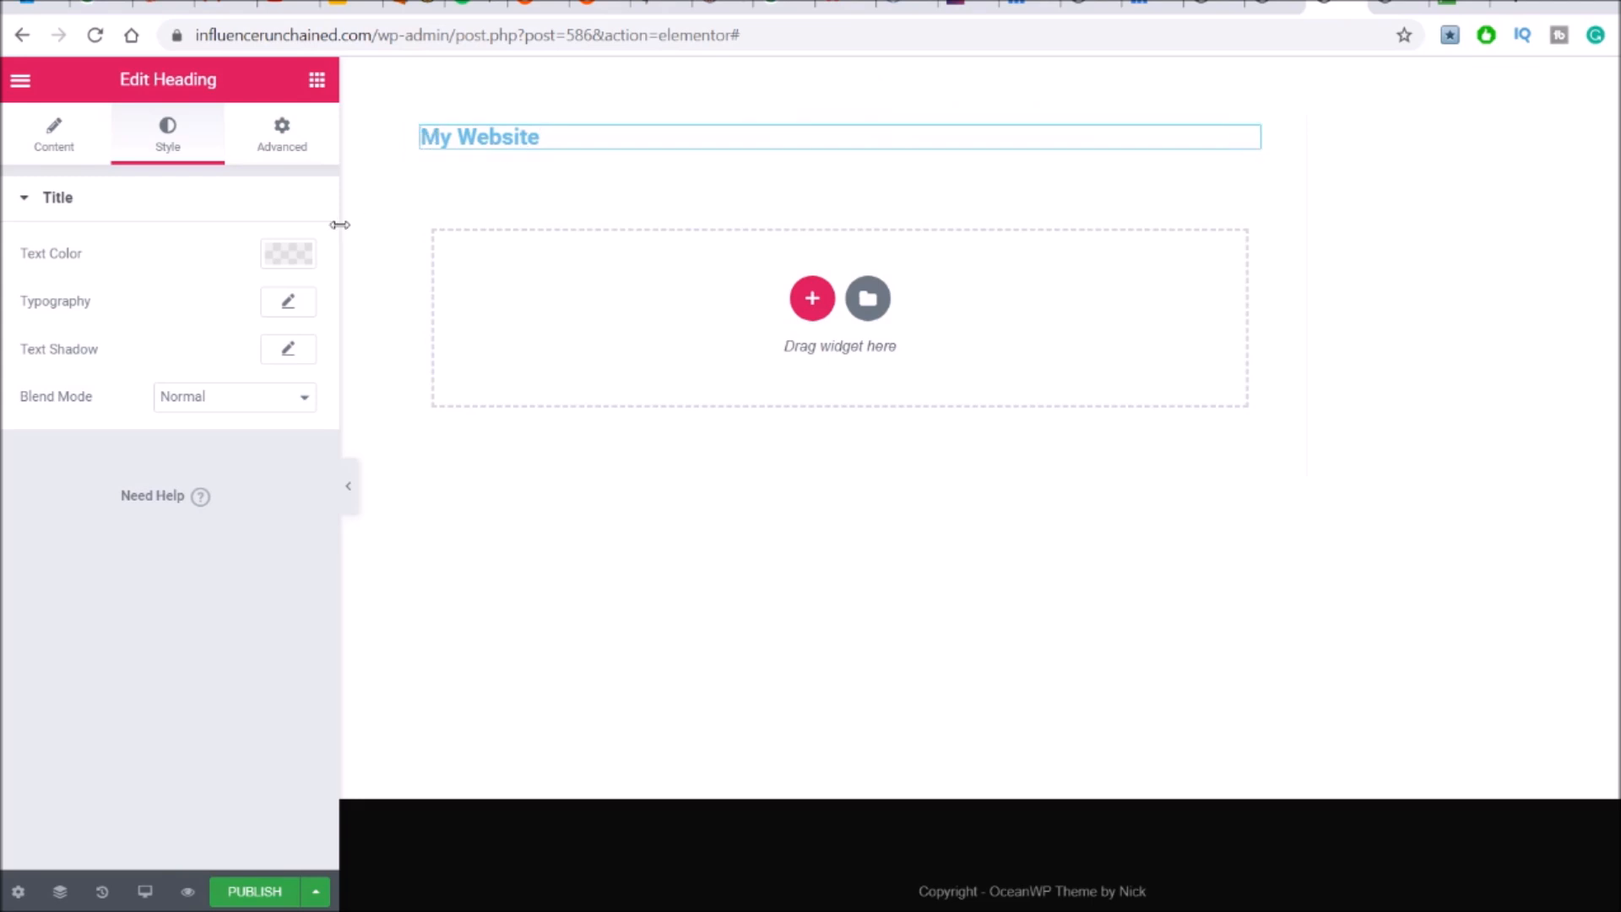
pyautogui.click(284, 255)
pyautogui.moveTo(76, 391); pyautogui.dragTo(2, 657)
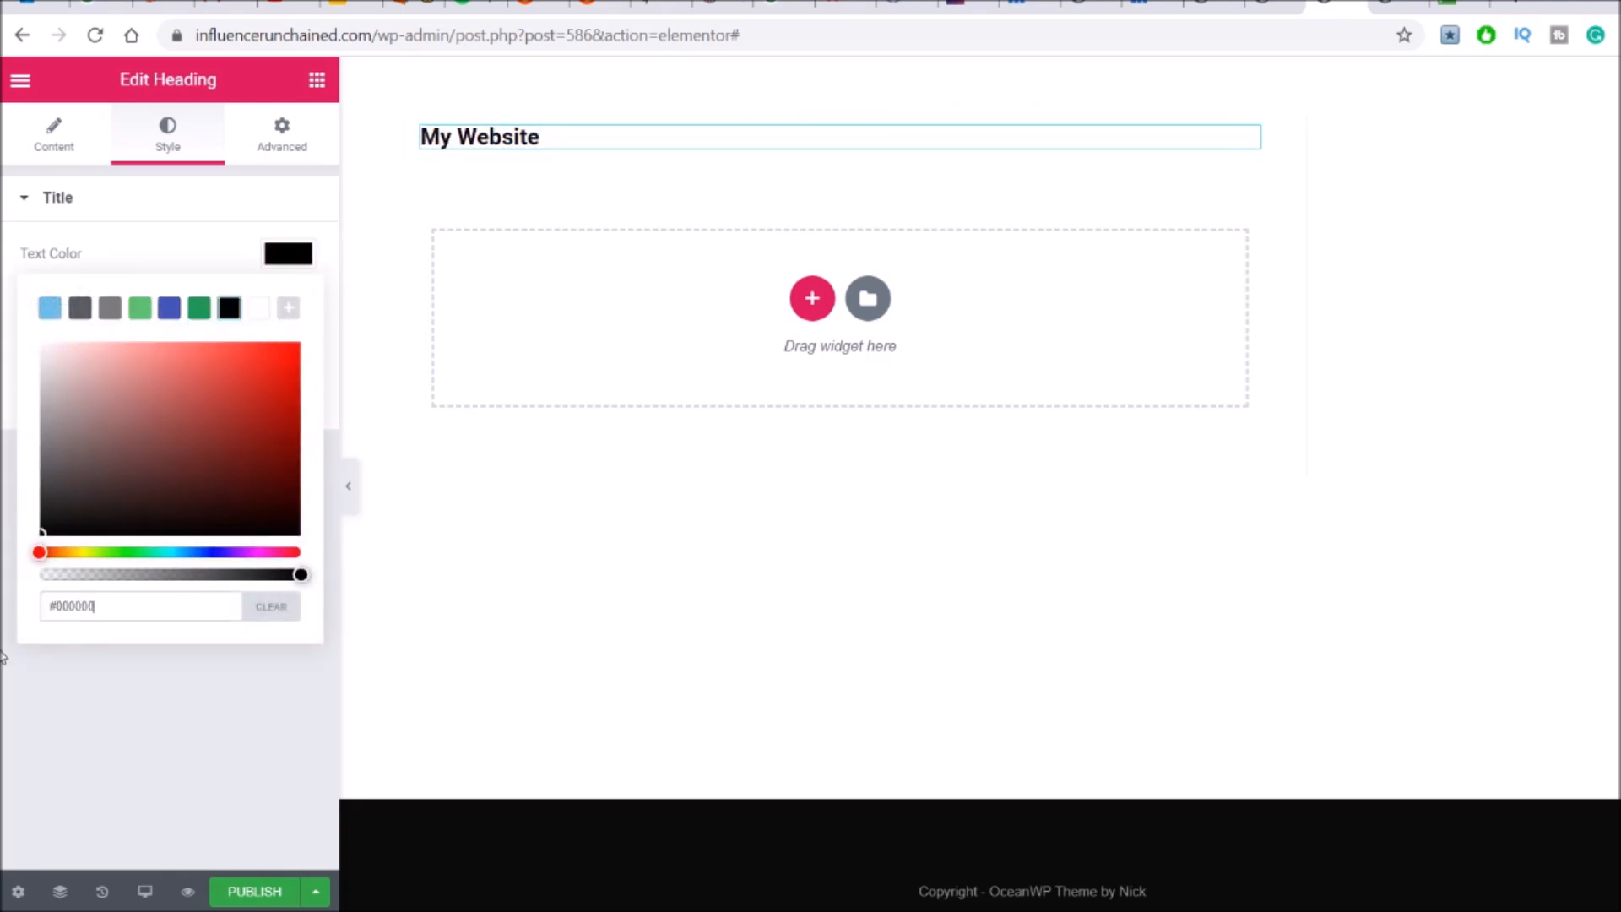
pyautogui.click(286, 255)
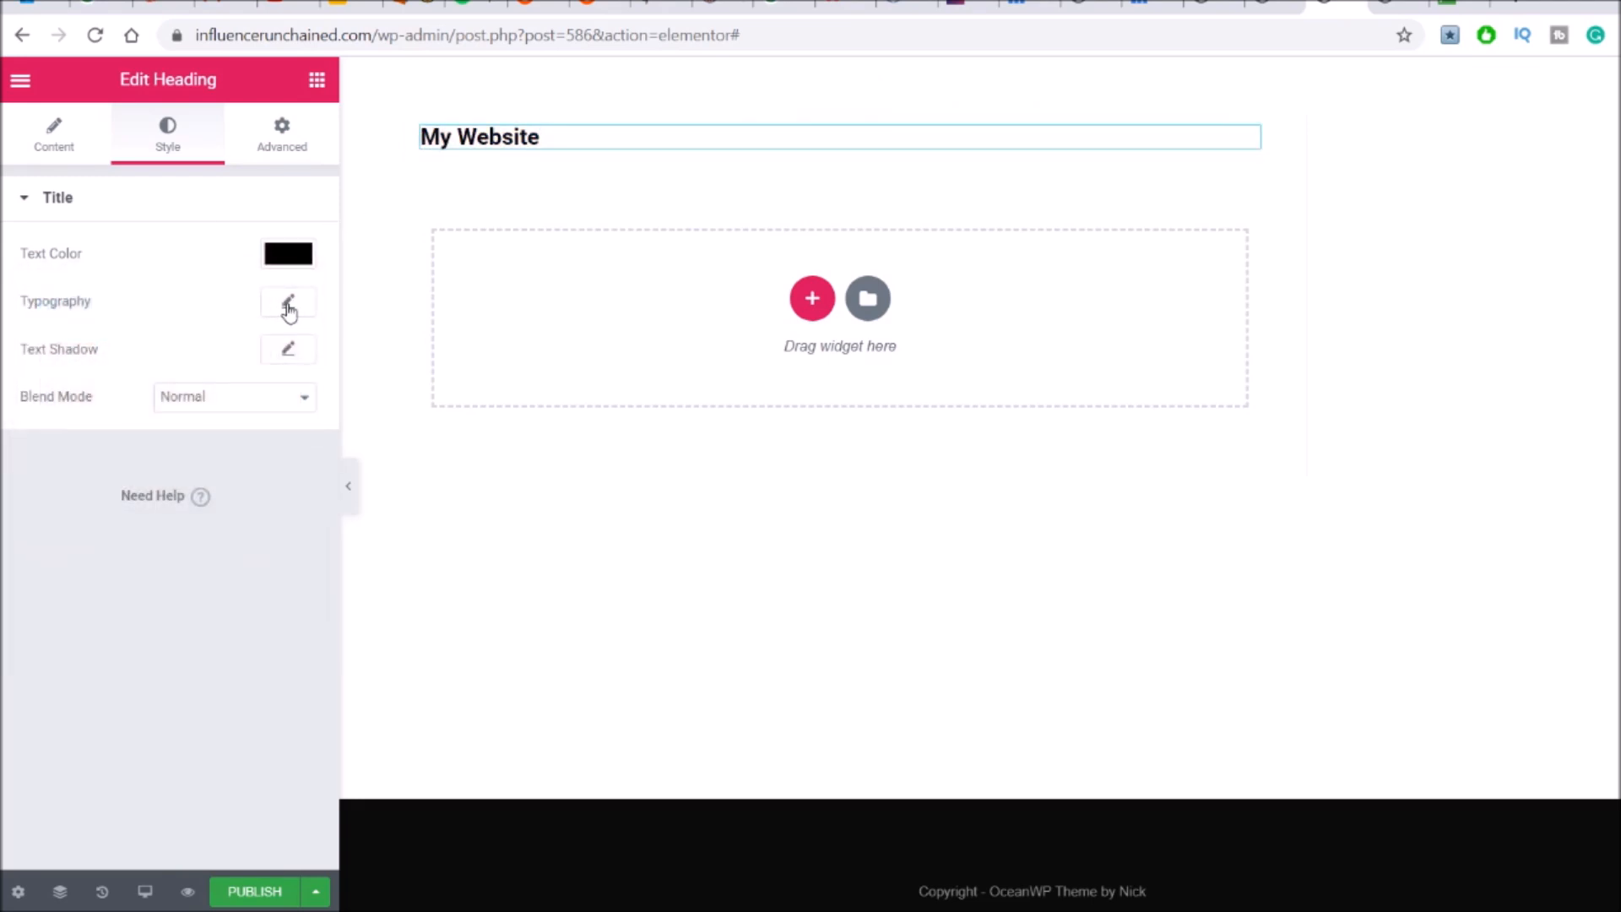
pyautogui.click(288, 305)
pyautogui.moveTo(48, 456); pyautogui.dragTo(145, 463)
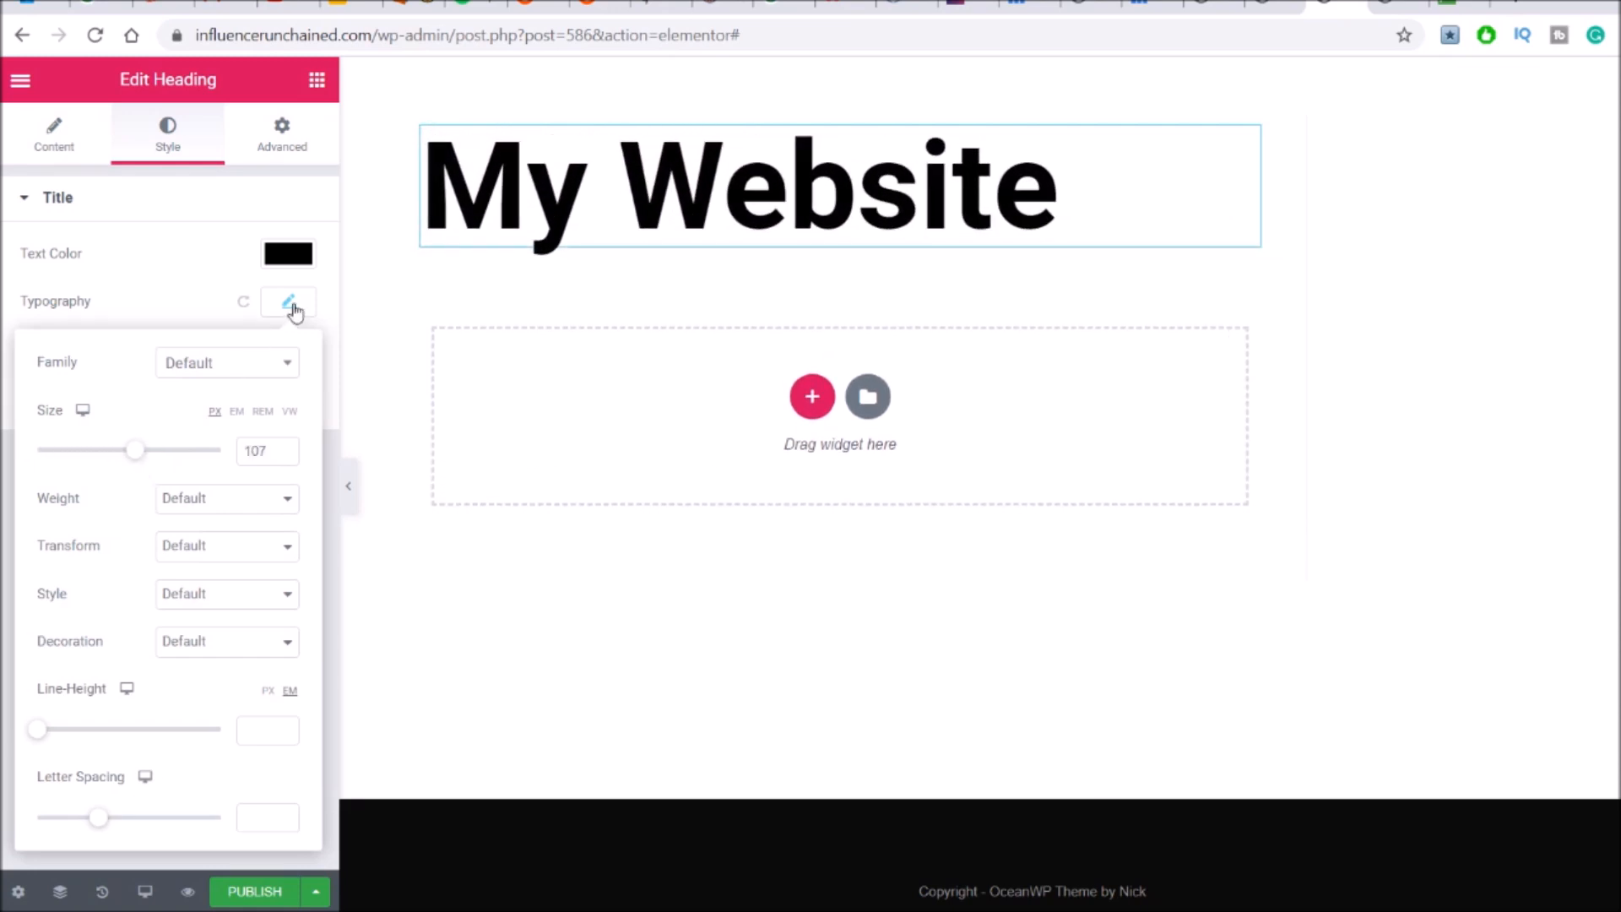
pyautogui.click(293, 313)
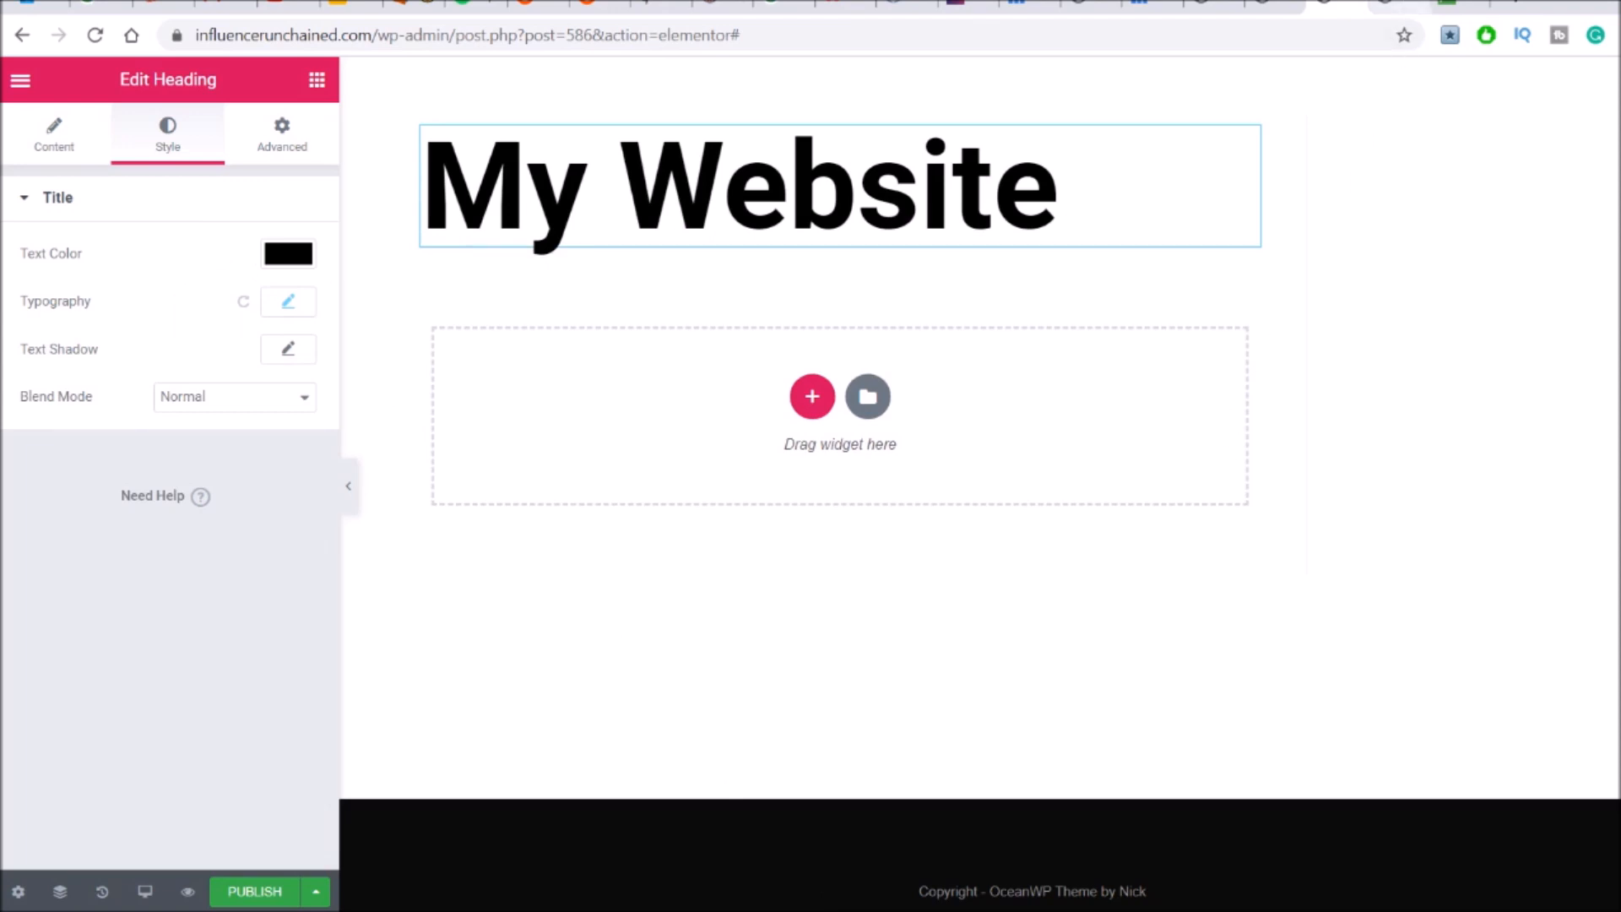
# Check the finished homepage's call-to-action button for reference and add a Button widget directly below the My Website heading
pyautogui.click(1398, 5)
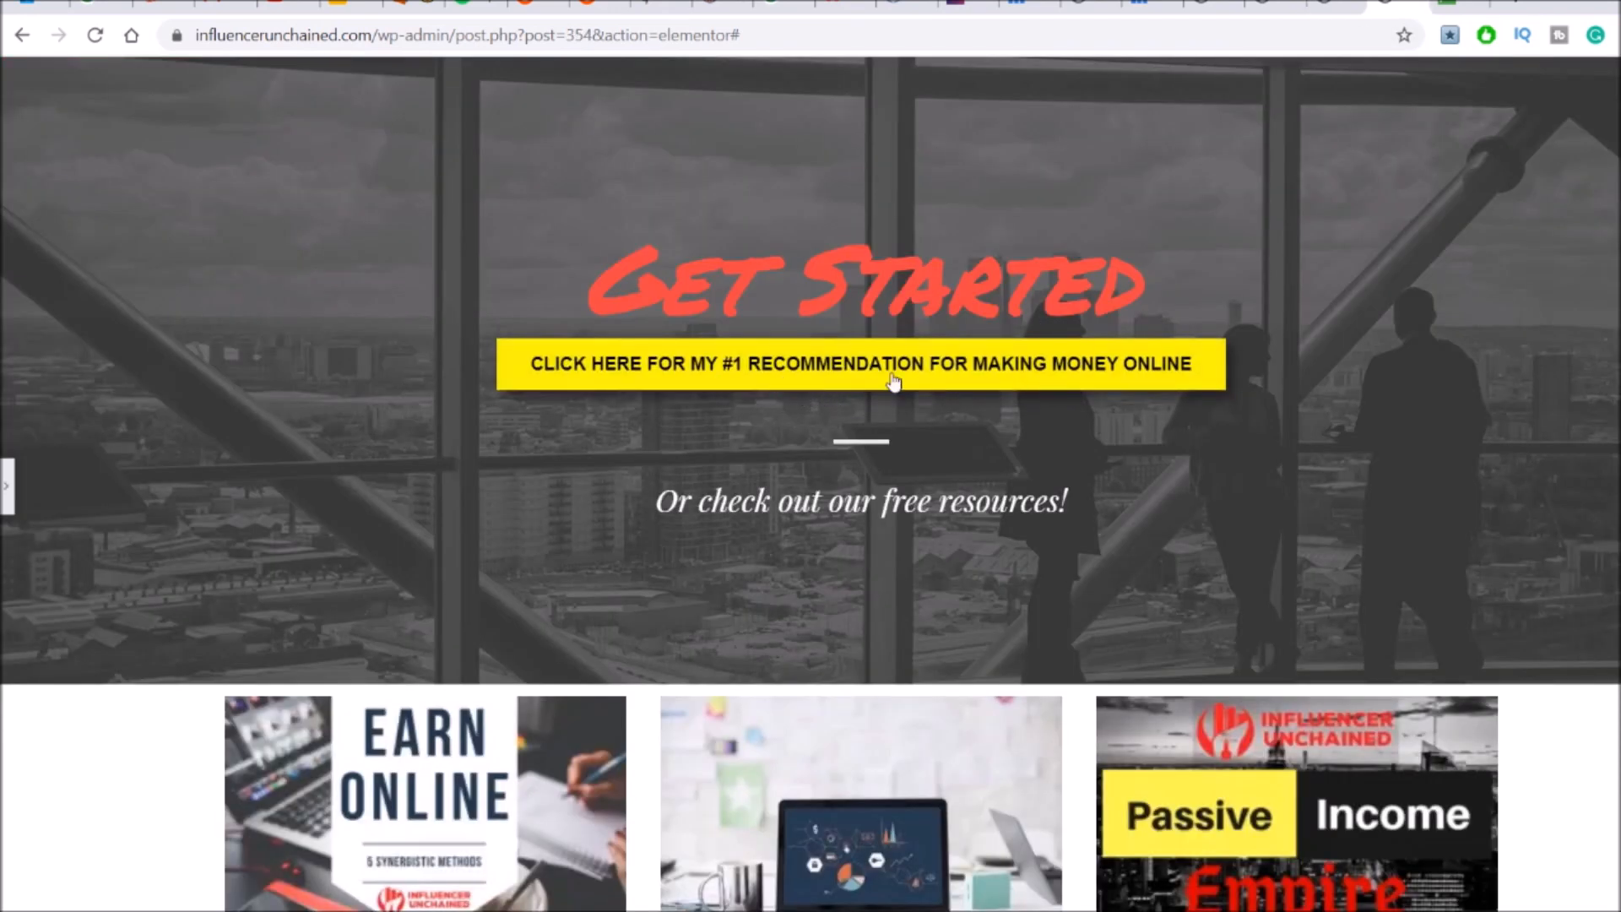
pyautogui.click(1335, 5)
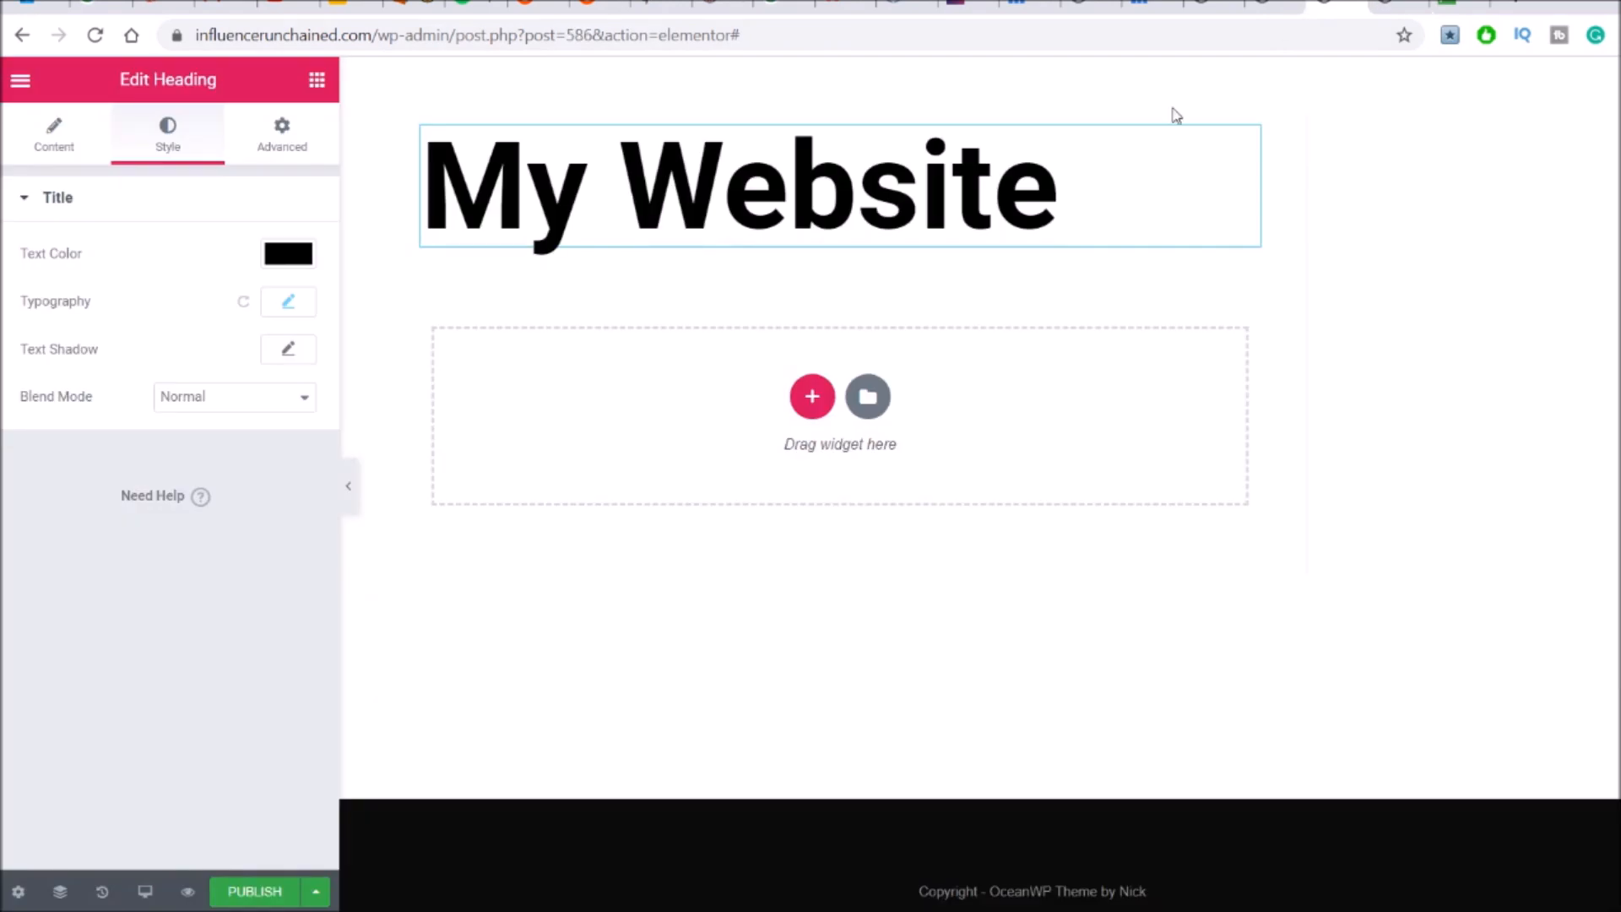
pyautogui.click(20, 81)
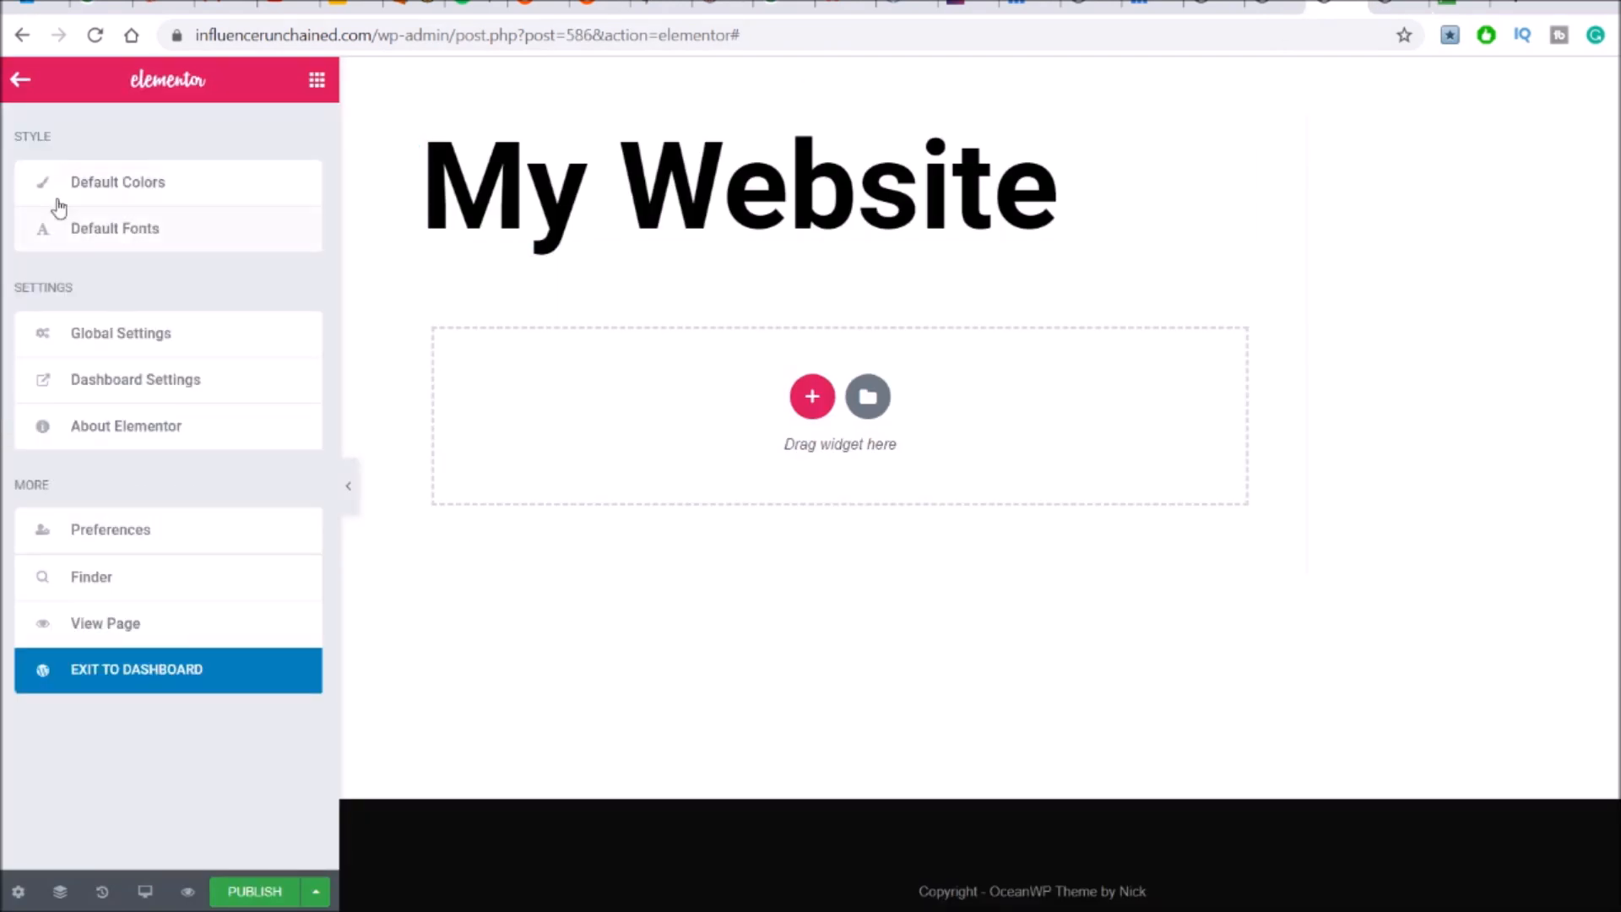
pyautogui.click(13, 81)
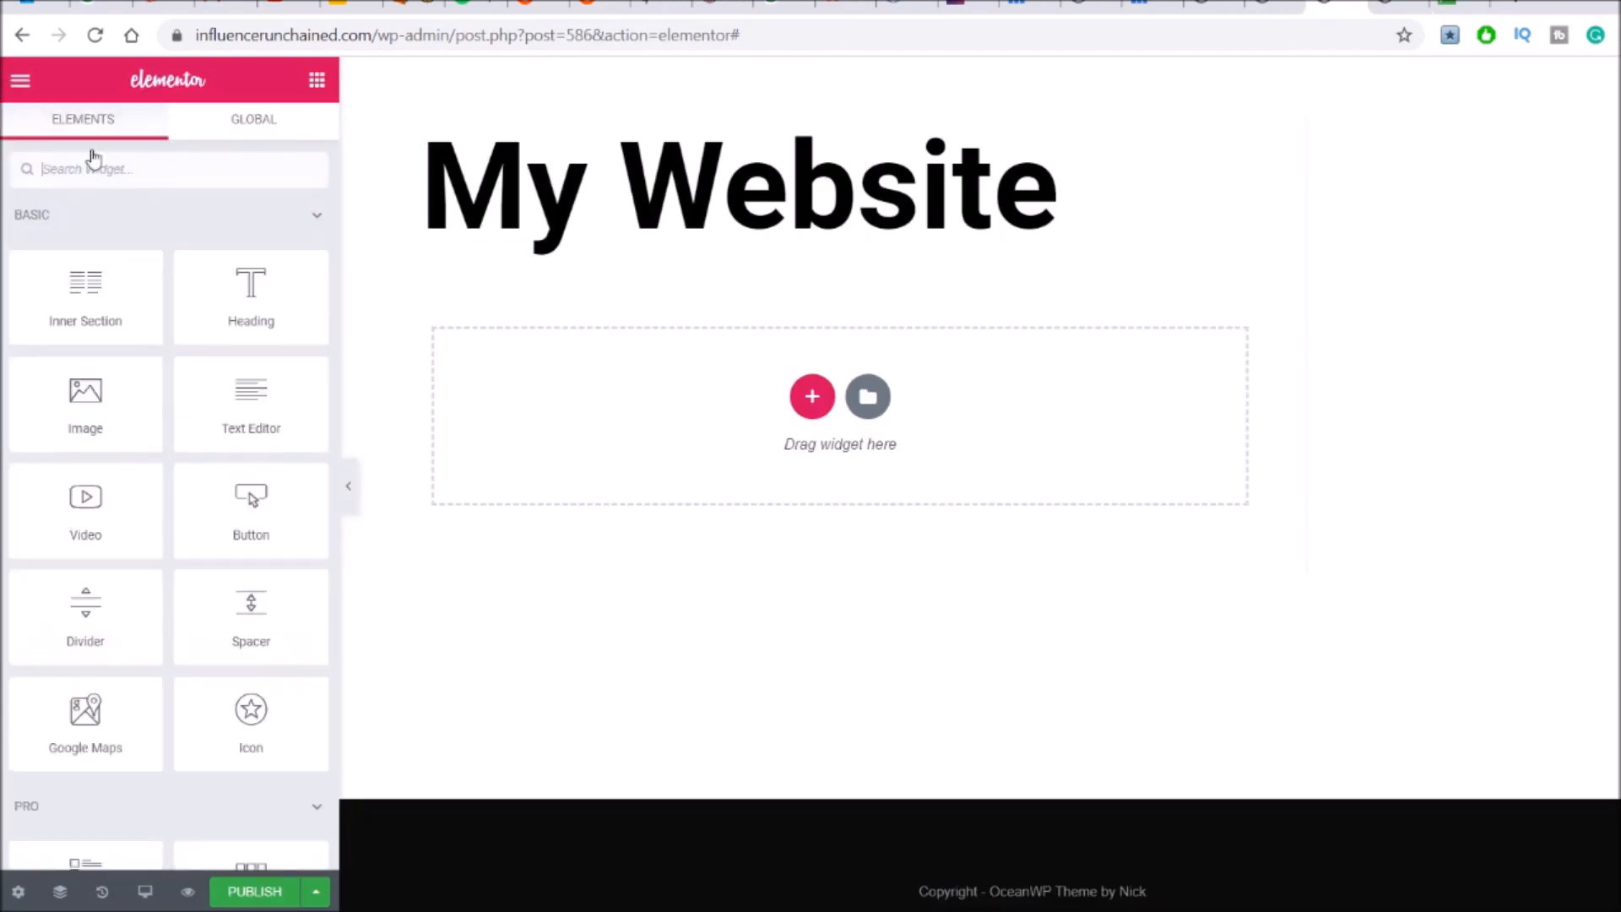
pyautogui.moveTo(253, 506); pyautogui.dragTo(760, 247)
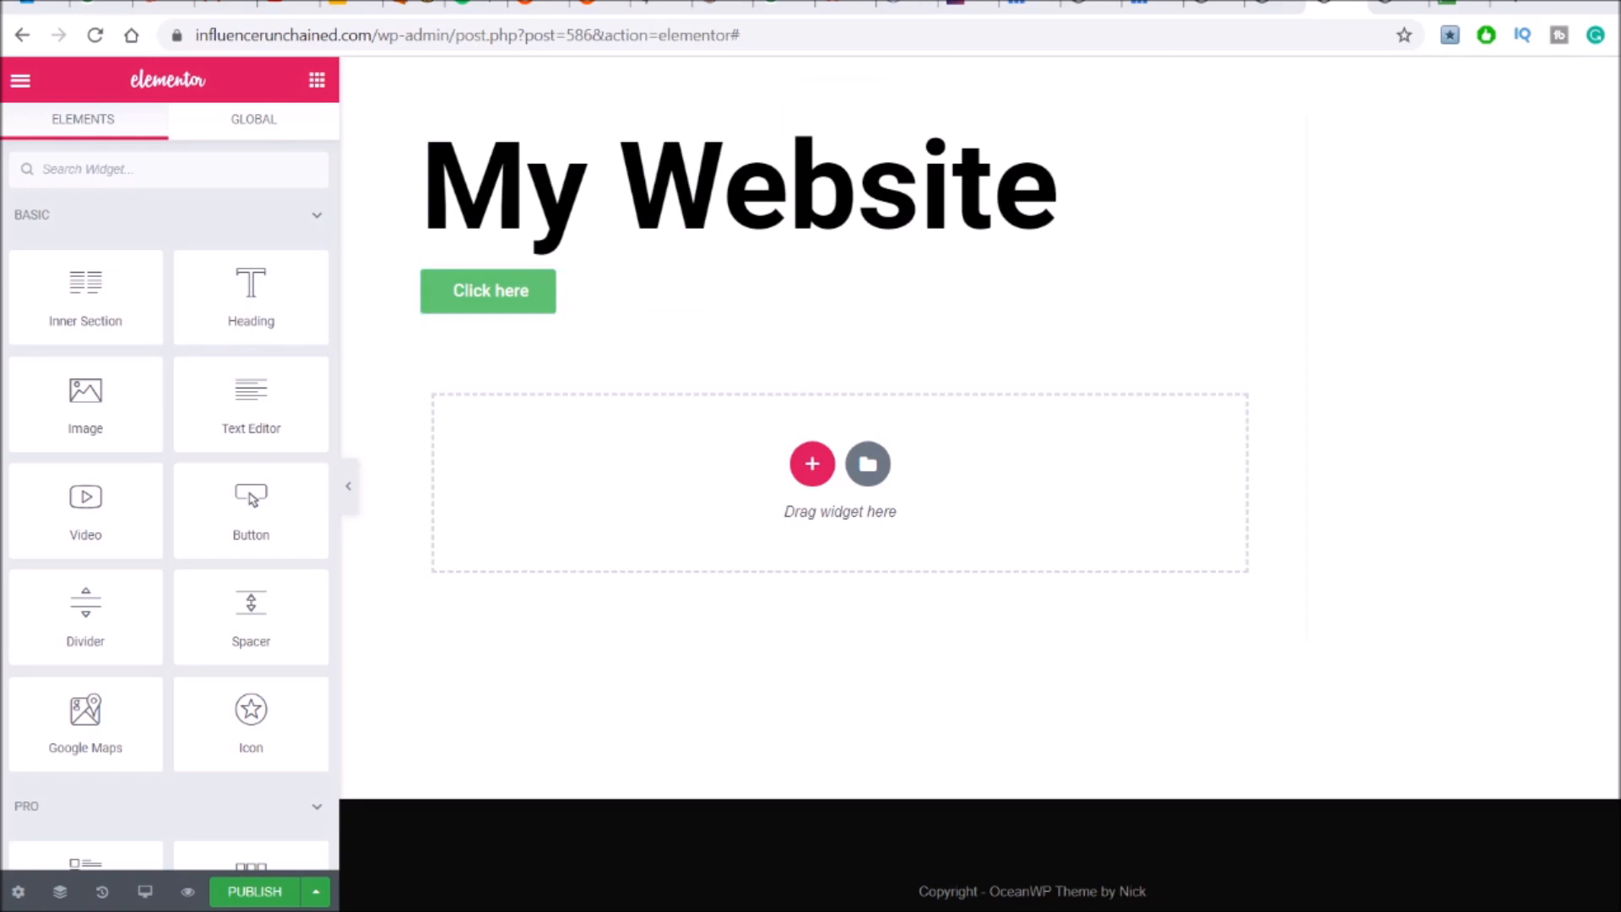
# Change the new button's text to "START NOW!"
pyautogui.click(532, 302)
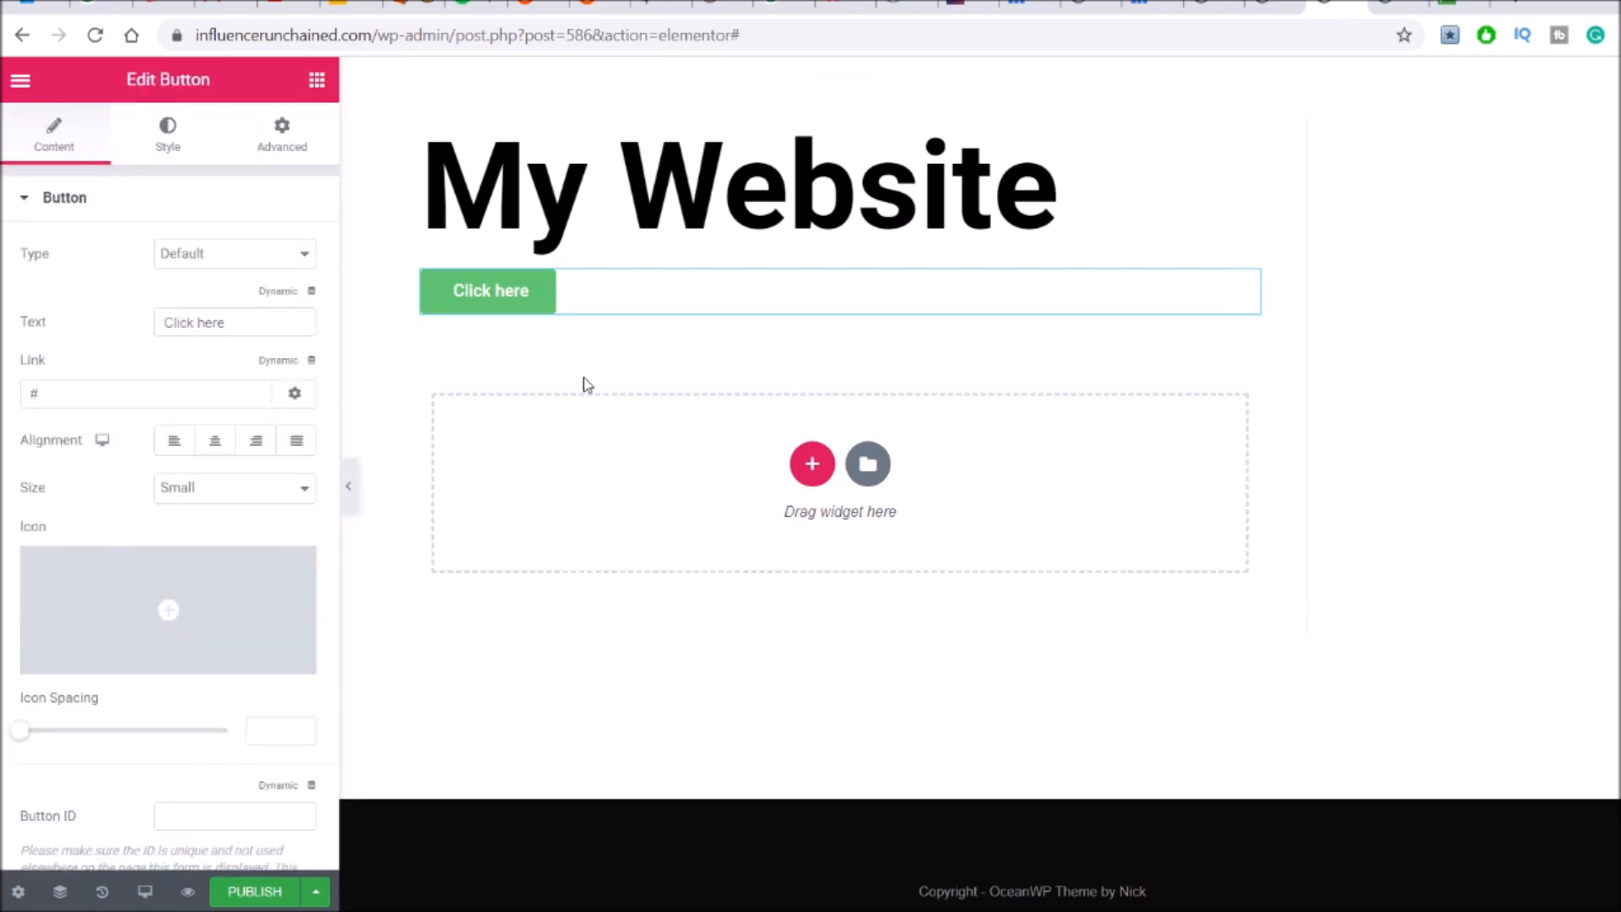
pyautogui.moveTo(232, 322); pyautogui.dragTo(42, 354)
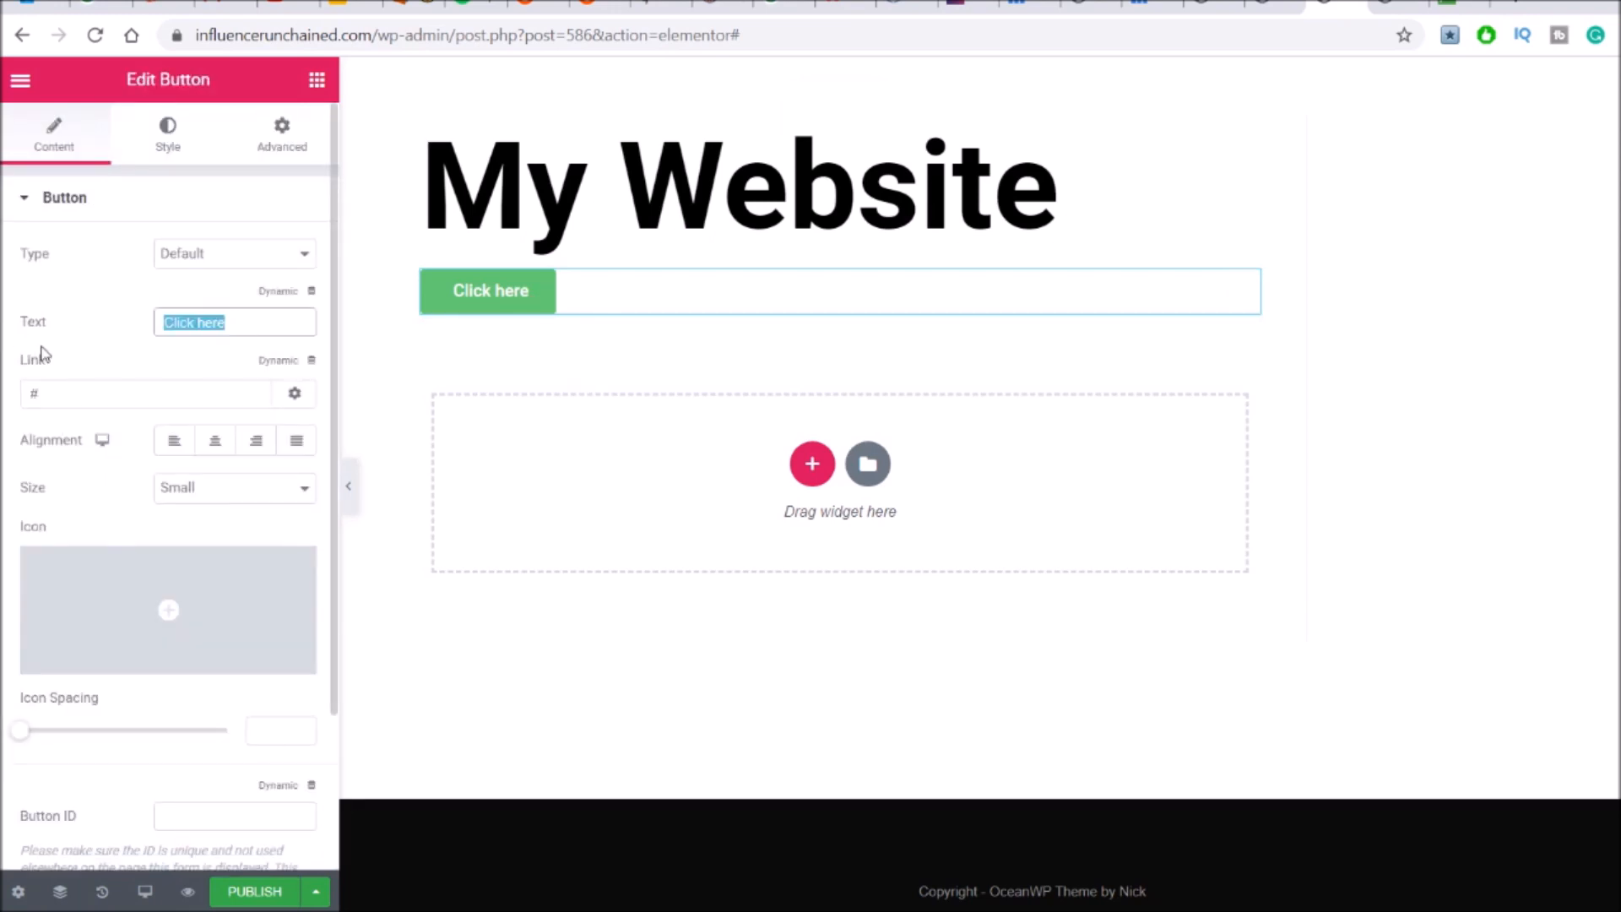
pyautogui.write('START HER')
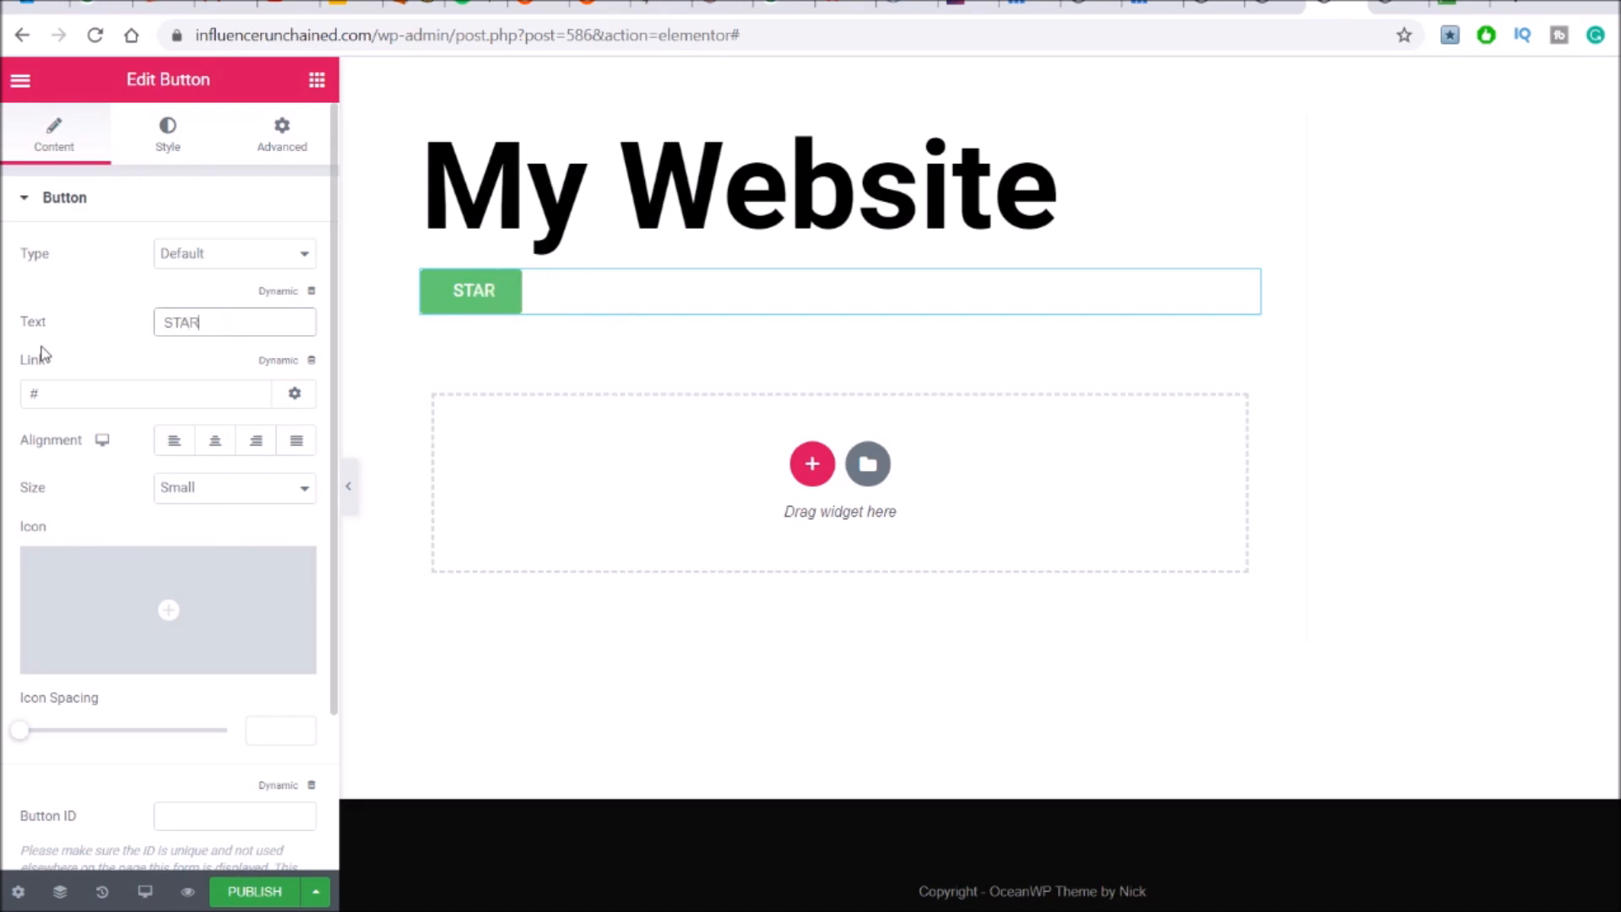
pyautogui.press('BackSpace')
pyautogui.press('BackSpace')
pyautogui.press('BackSpace')
pyautogui.write('NOW!')
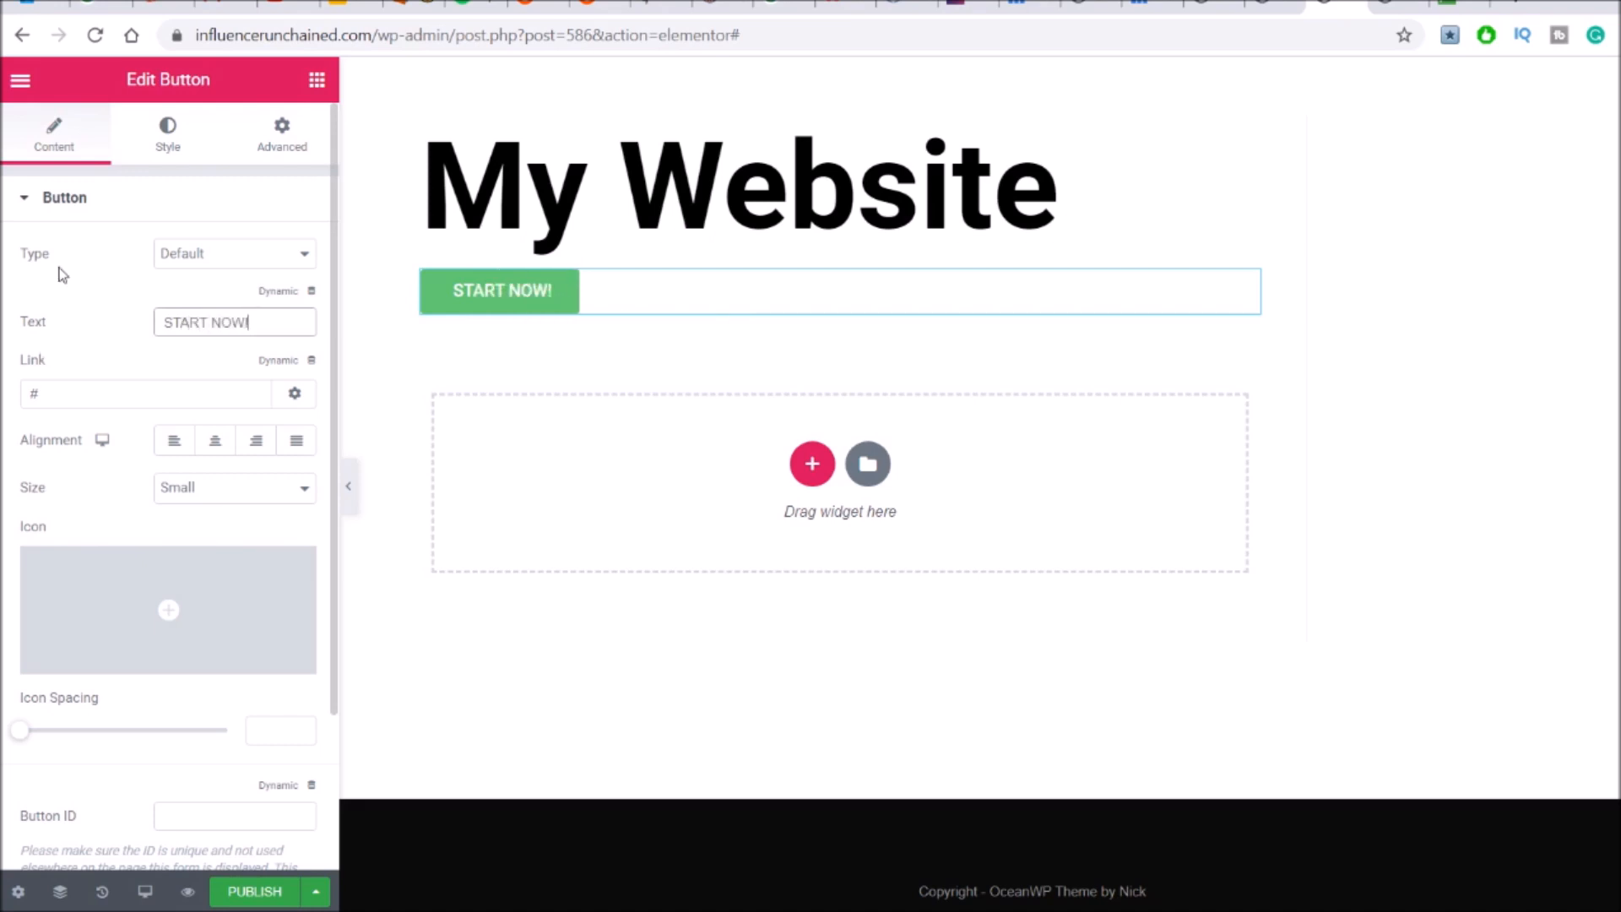
# Set the START NOW! button's size to Extra Large and its alignment to center
pyautogui.click(102, 394)
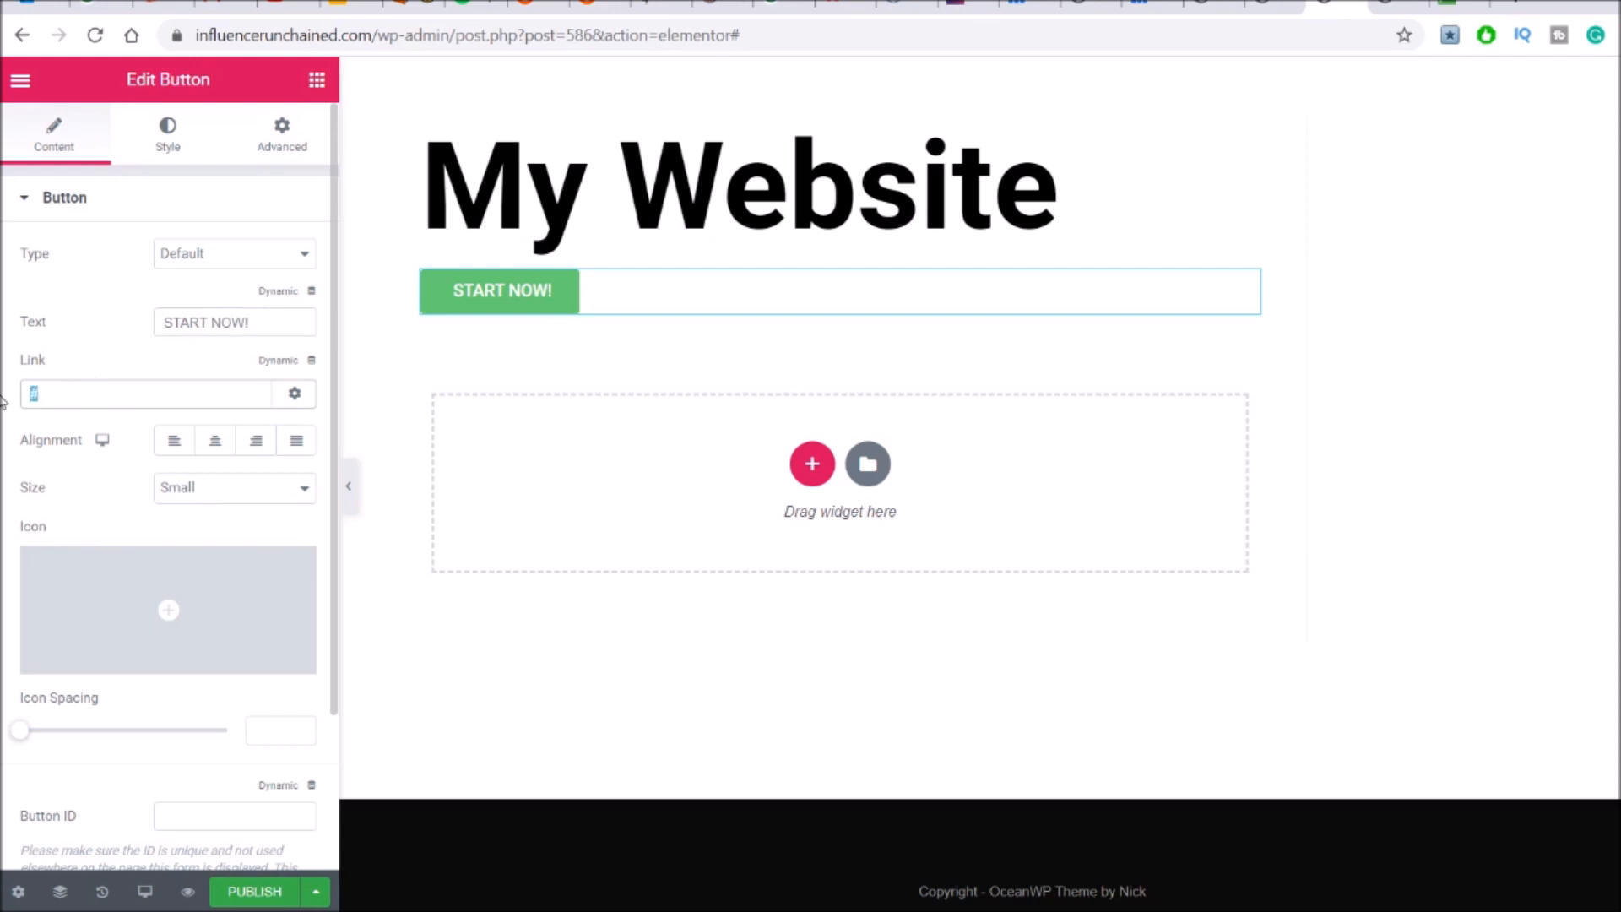
pyautogui.scroll(-2, 85, 394)
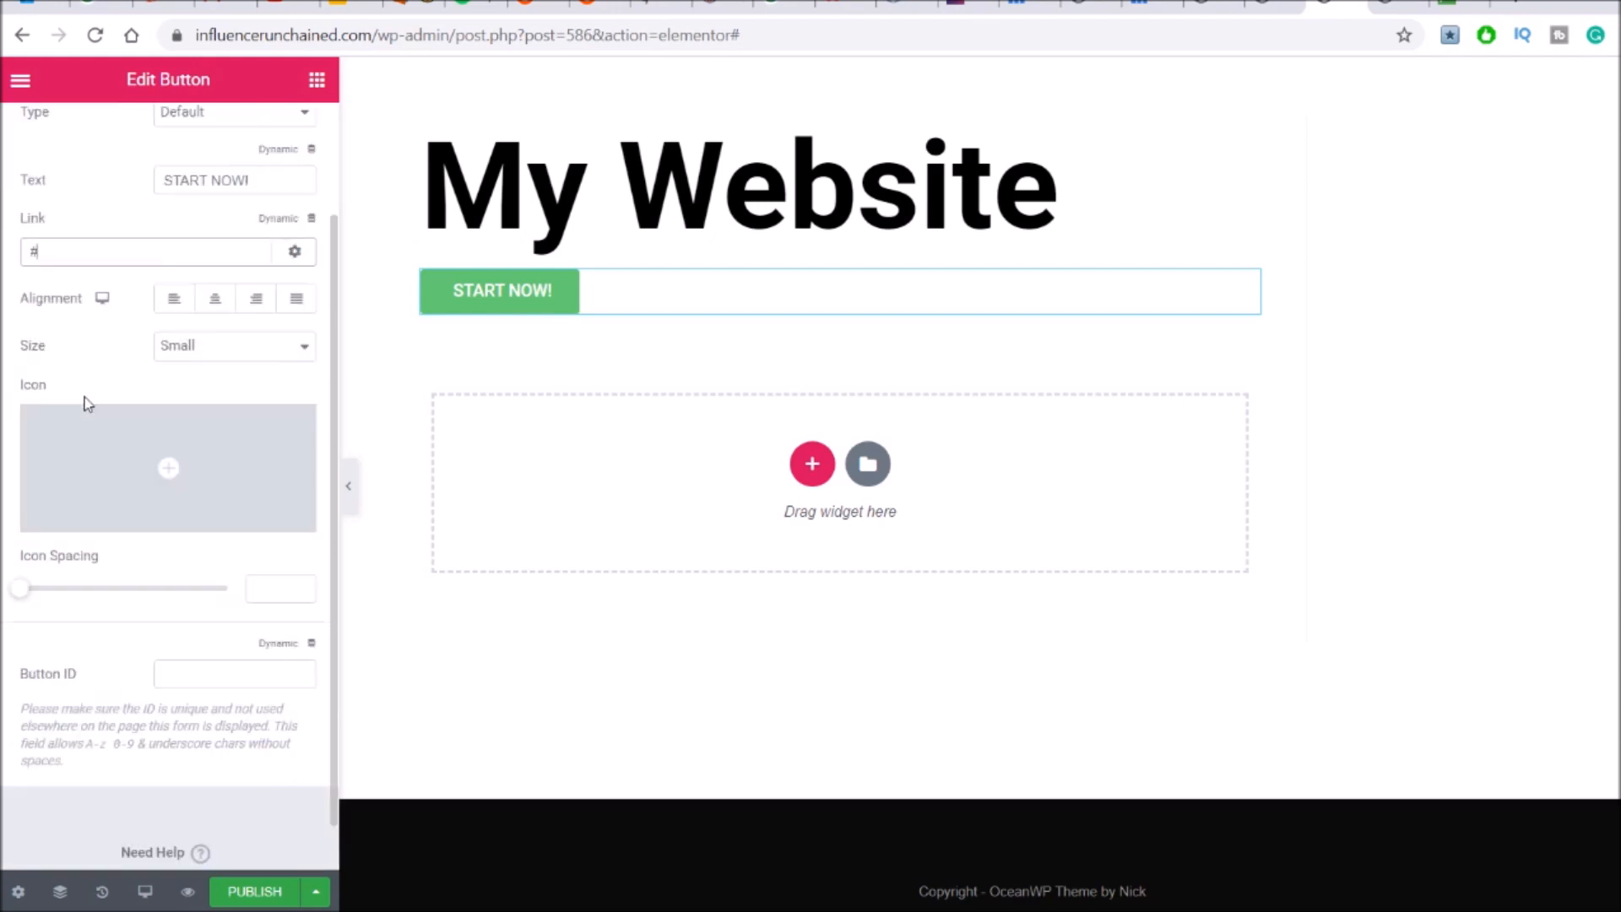
pyautogui.click(206, 442)
pyautogui.click(221, 298)
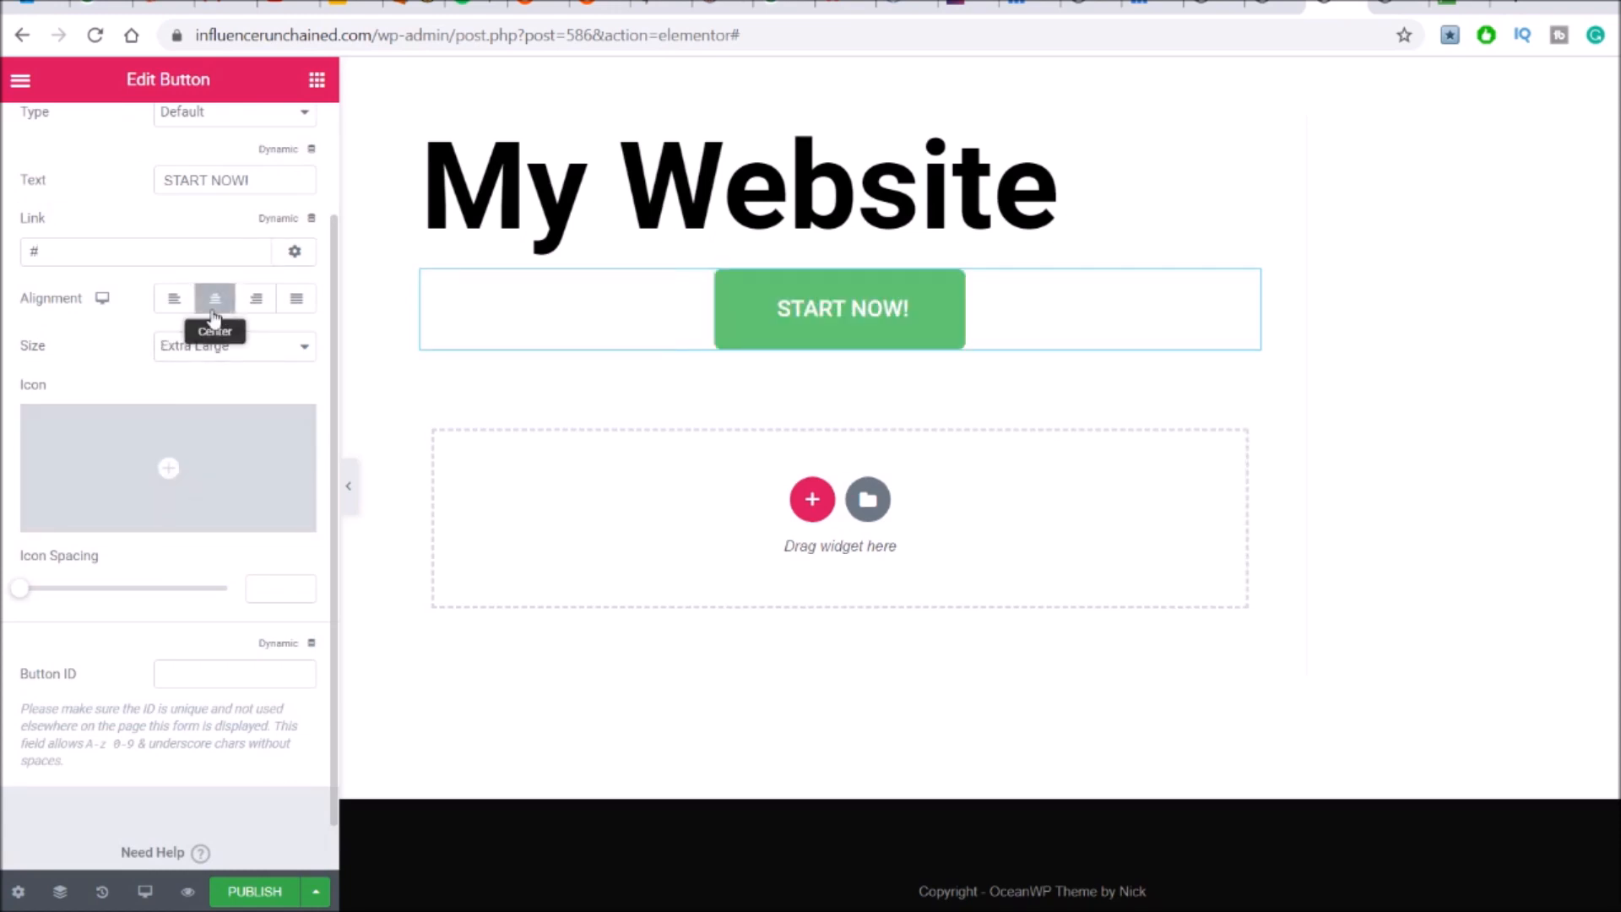
pyautogui.scroll(2, 222, 337)
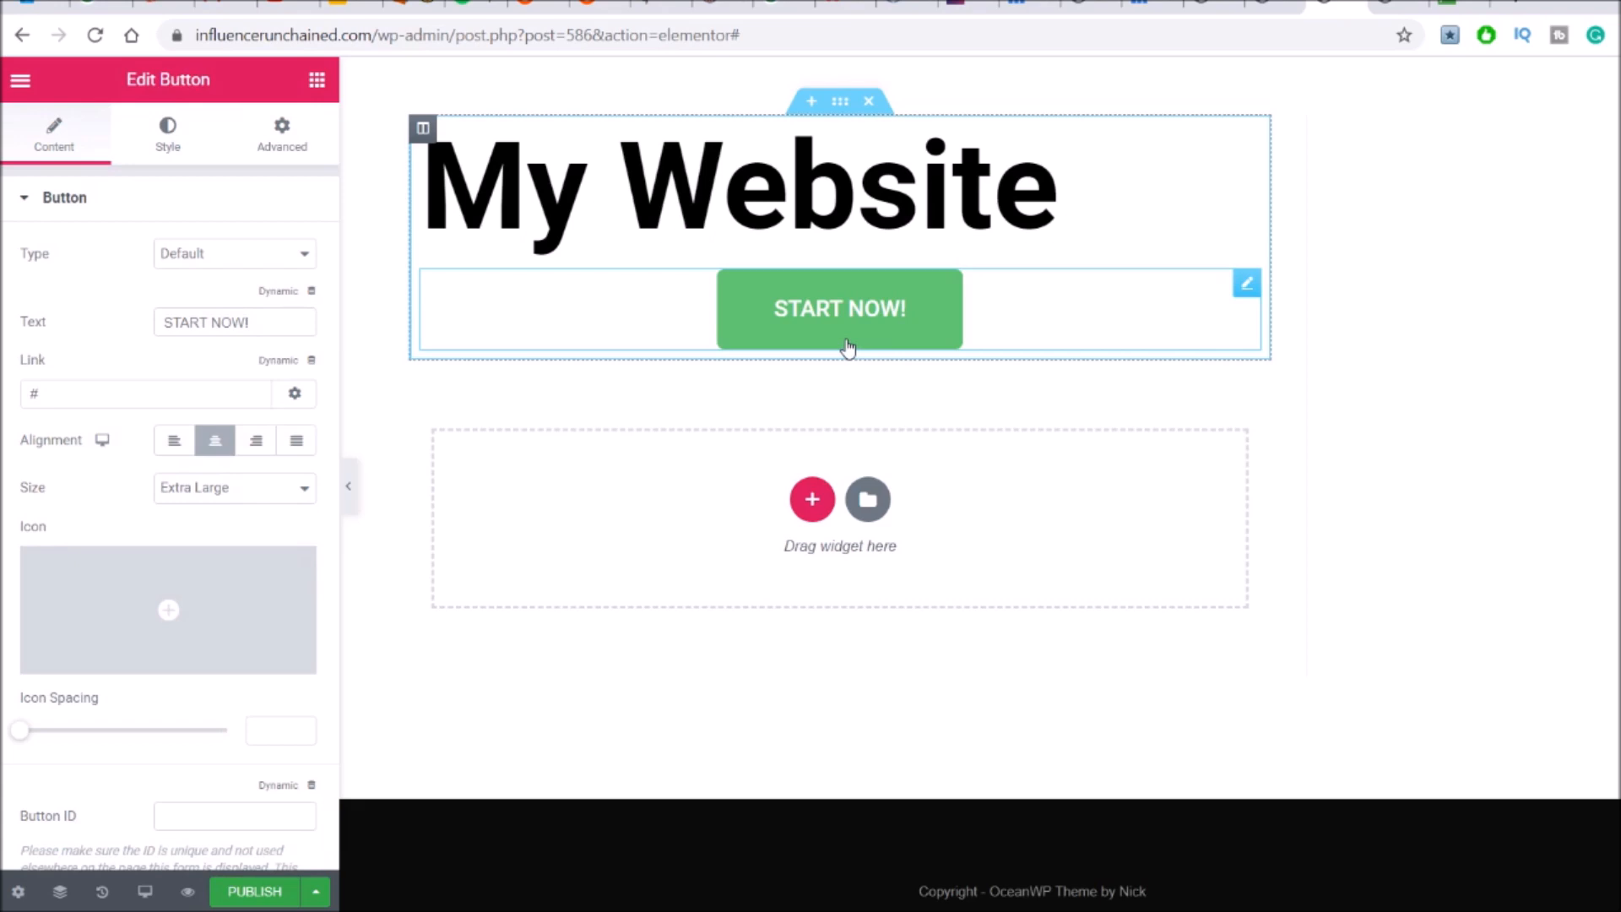
# Center the My Website heading above the button
pyautogui.click(717, 169)
pyautogui.click(168, 135)
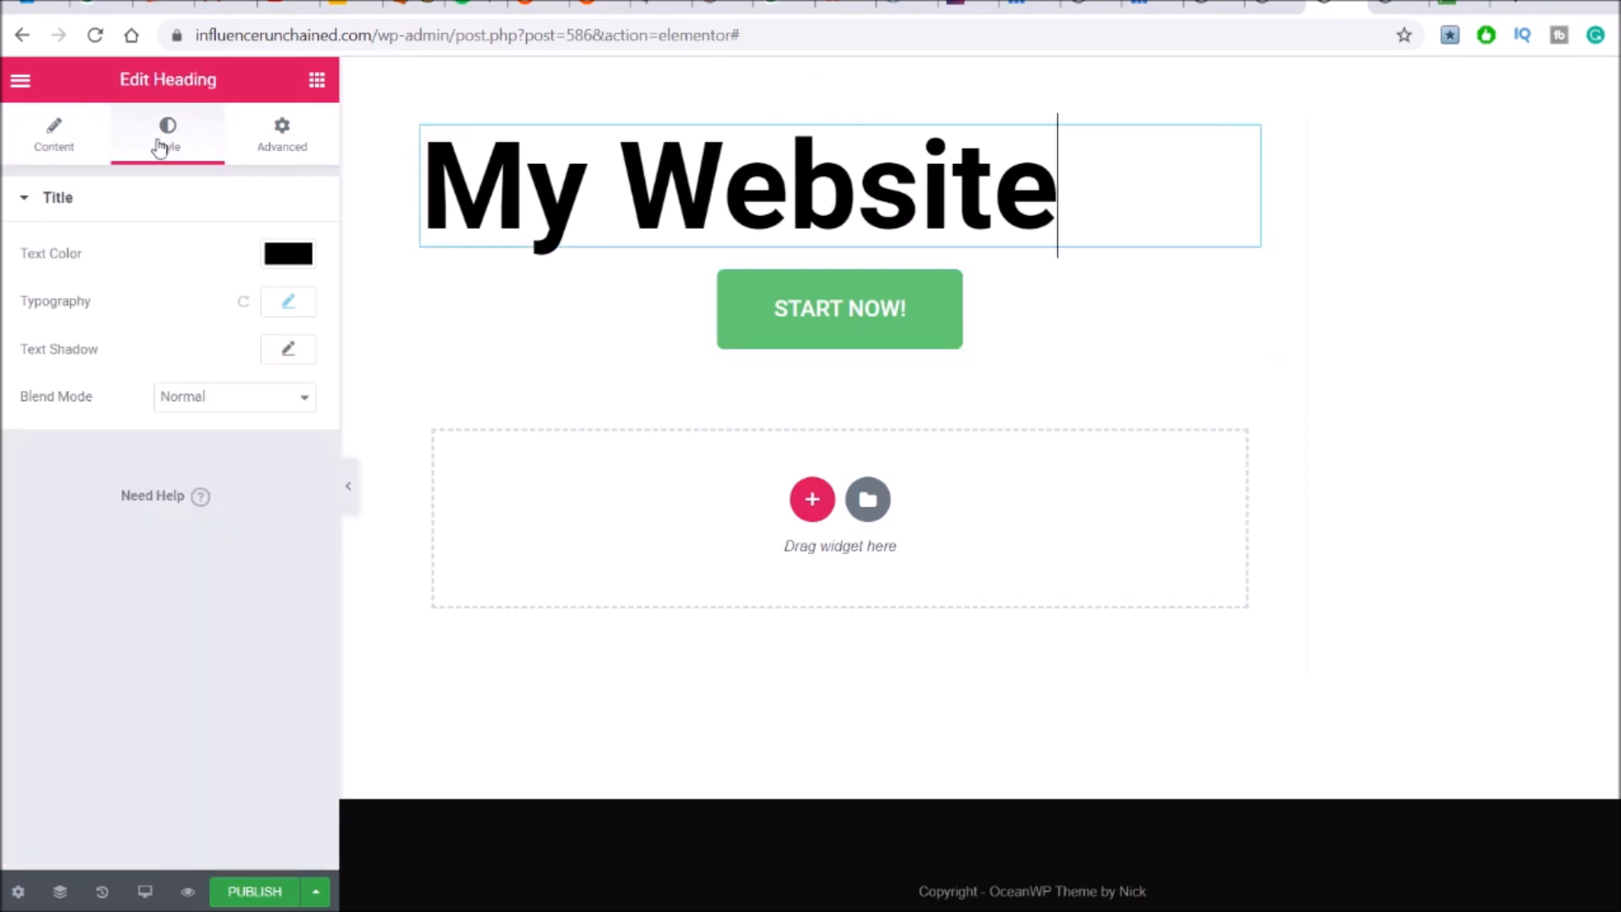
pyautogui.click(80, 142)
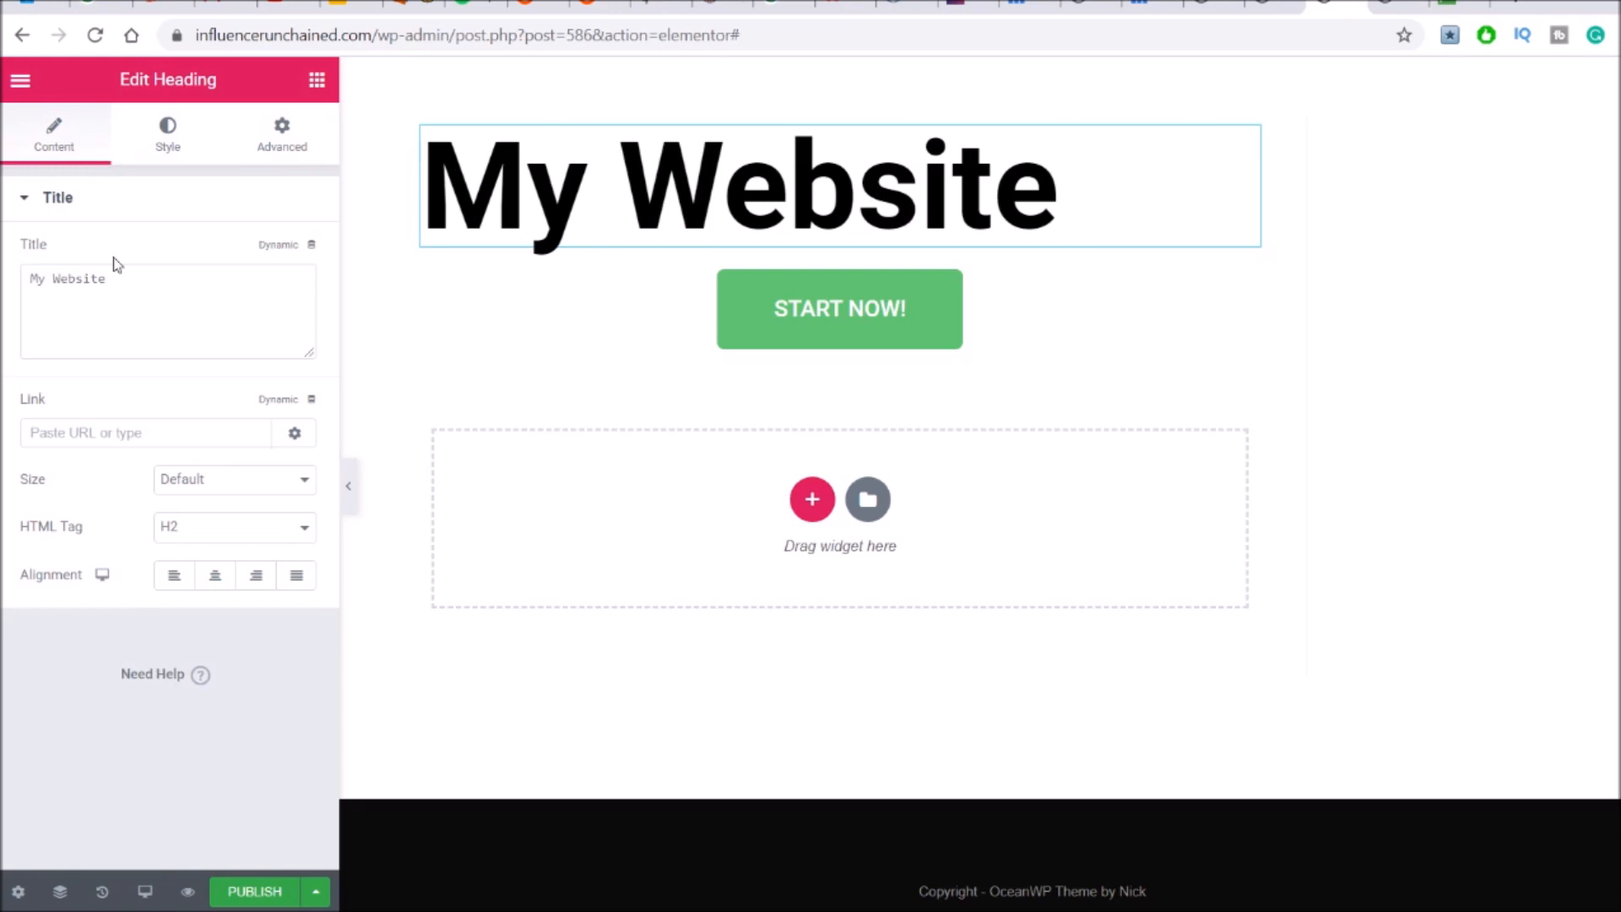
pyautogui.click(215, 582)
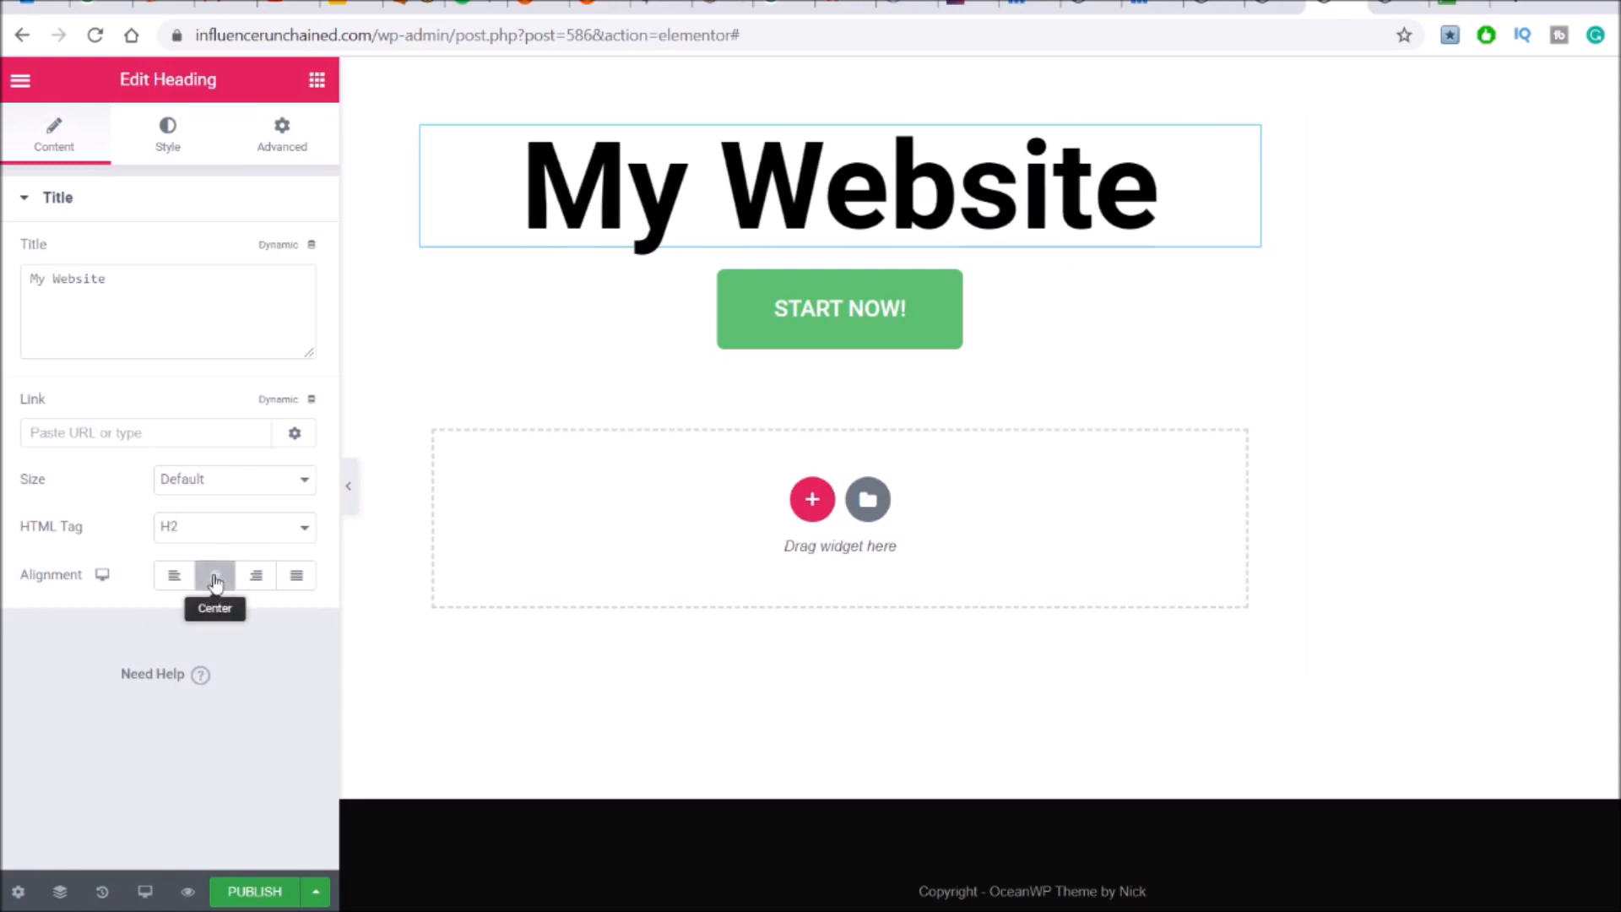
pyautogui.click(895, 389)
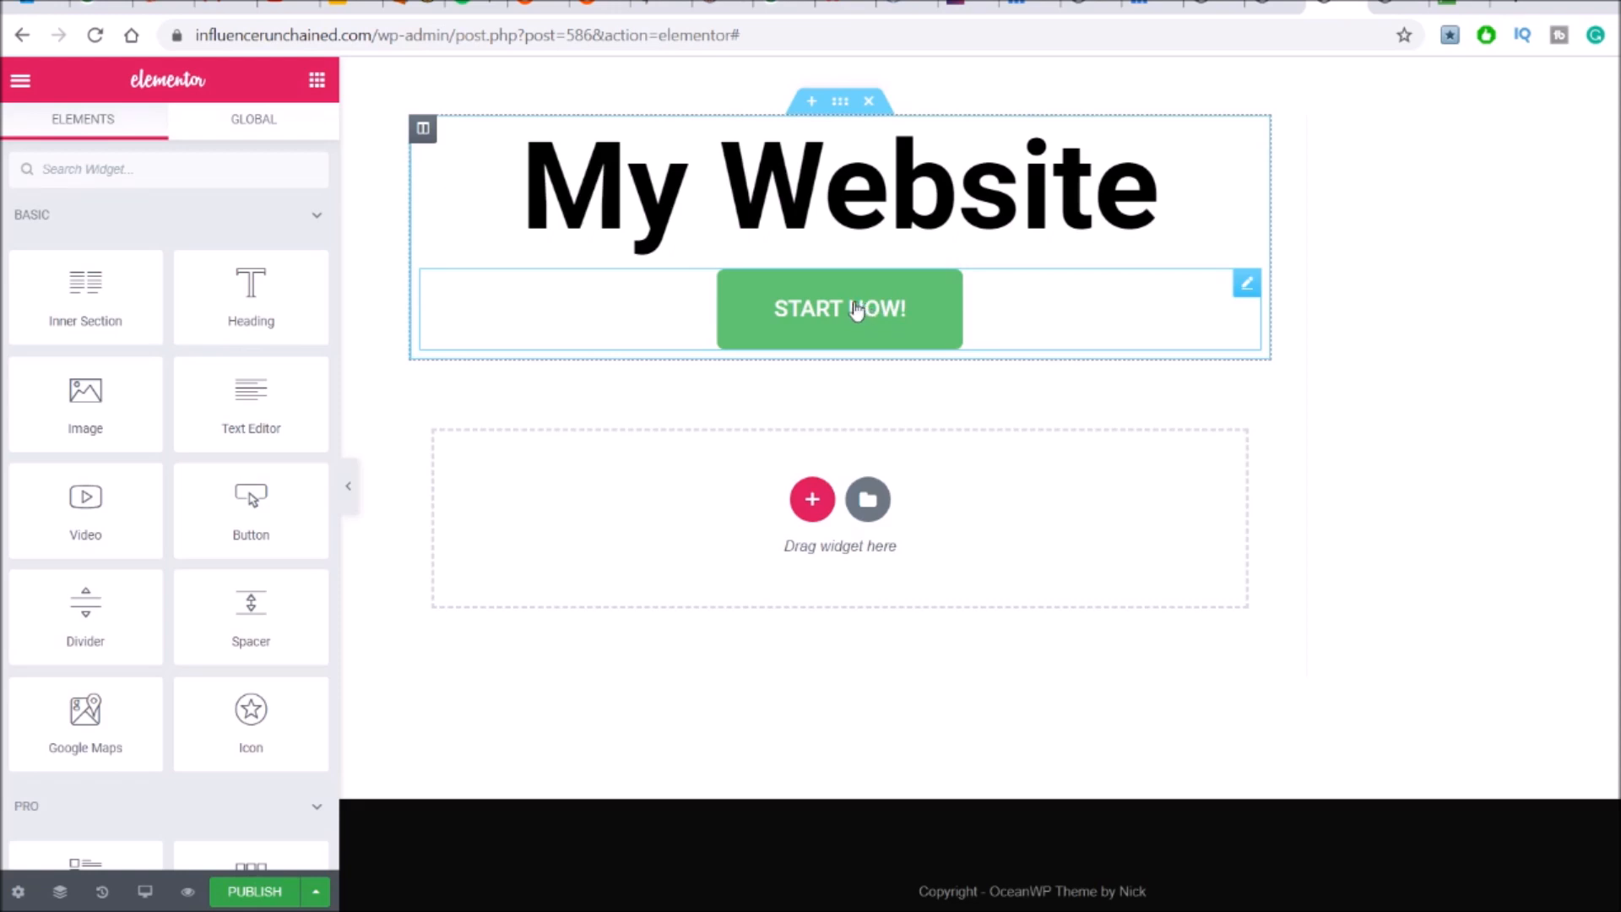
# Browse the START NOW! button's hover animation options and select Grow
pyautogui.click(855, 306)
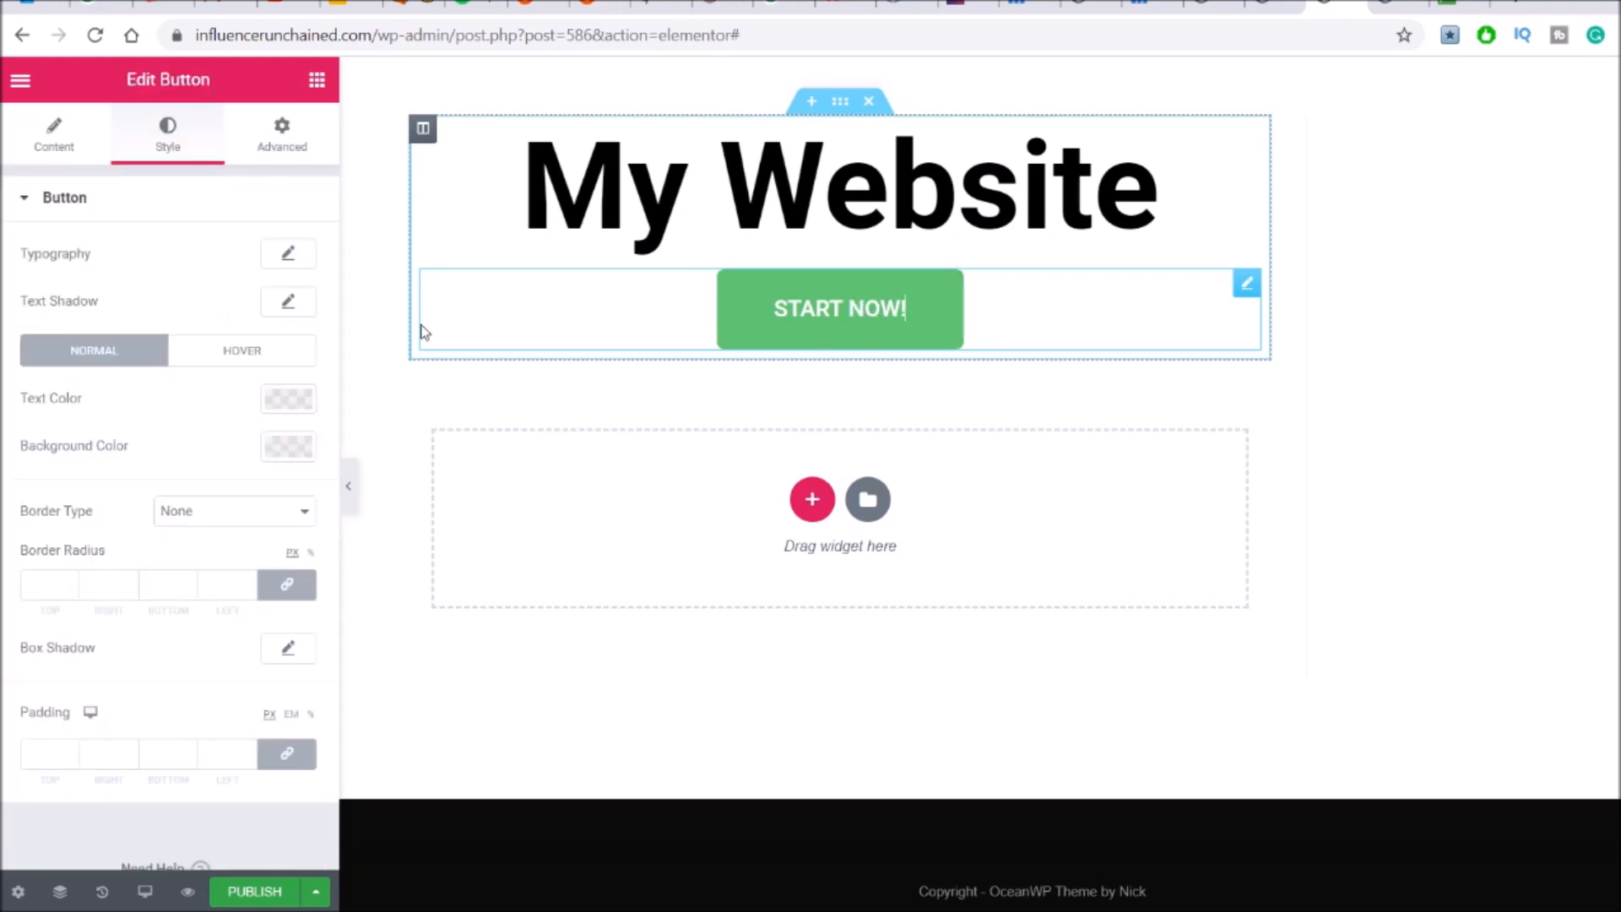
pyautogui.click(73, 145)
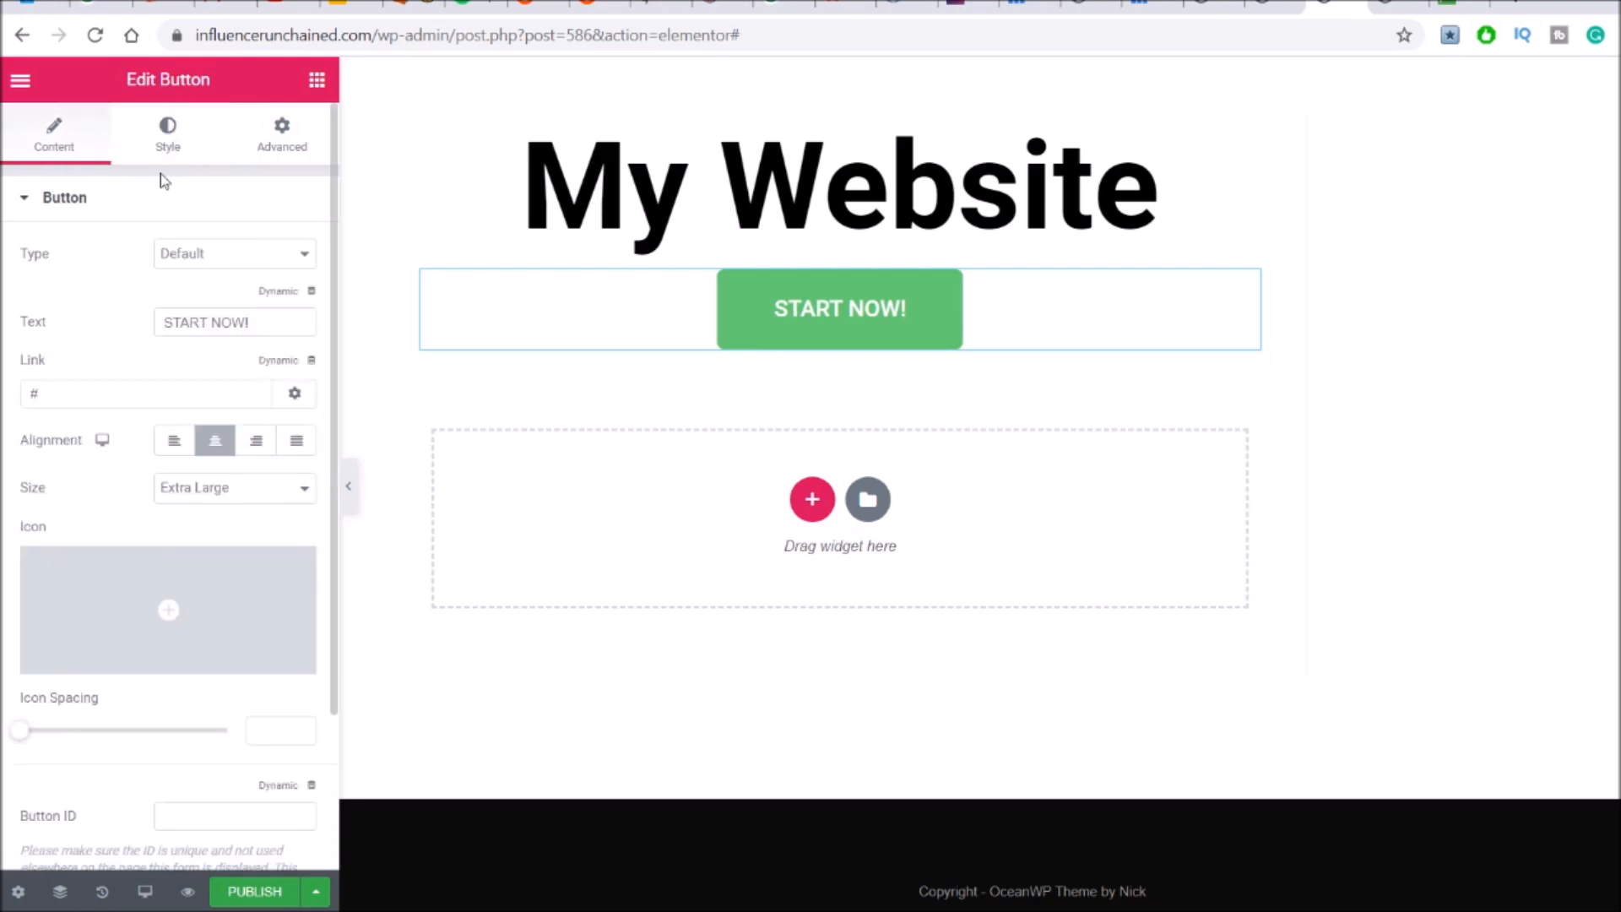
pyautogui.click(168, 146)
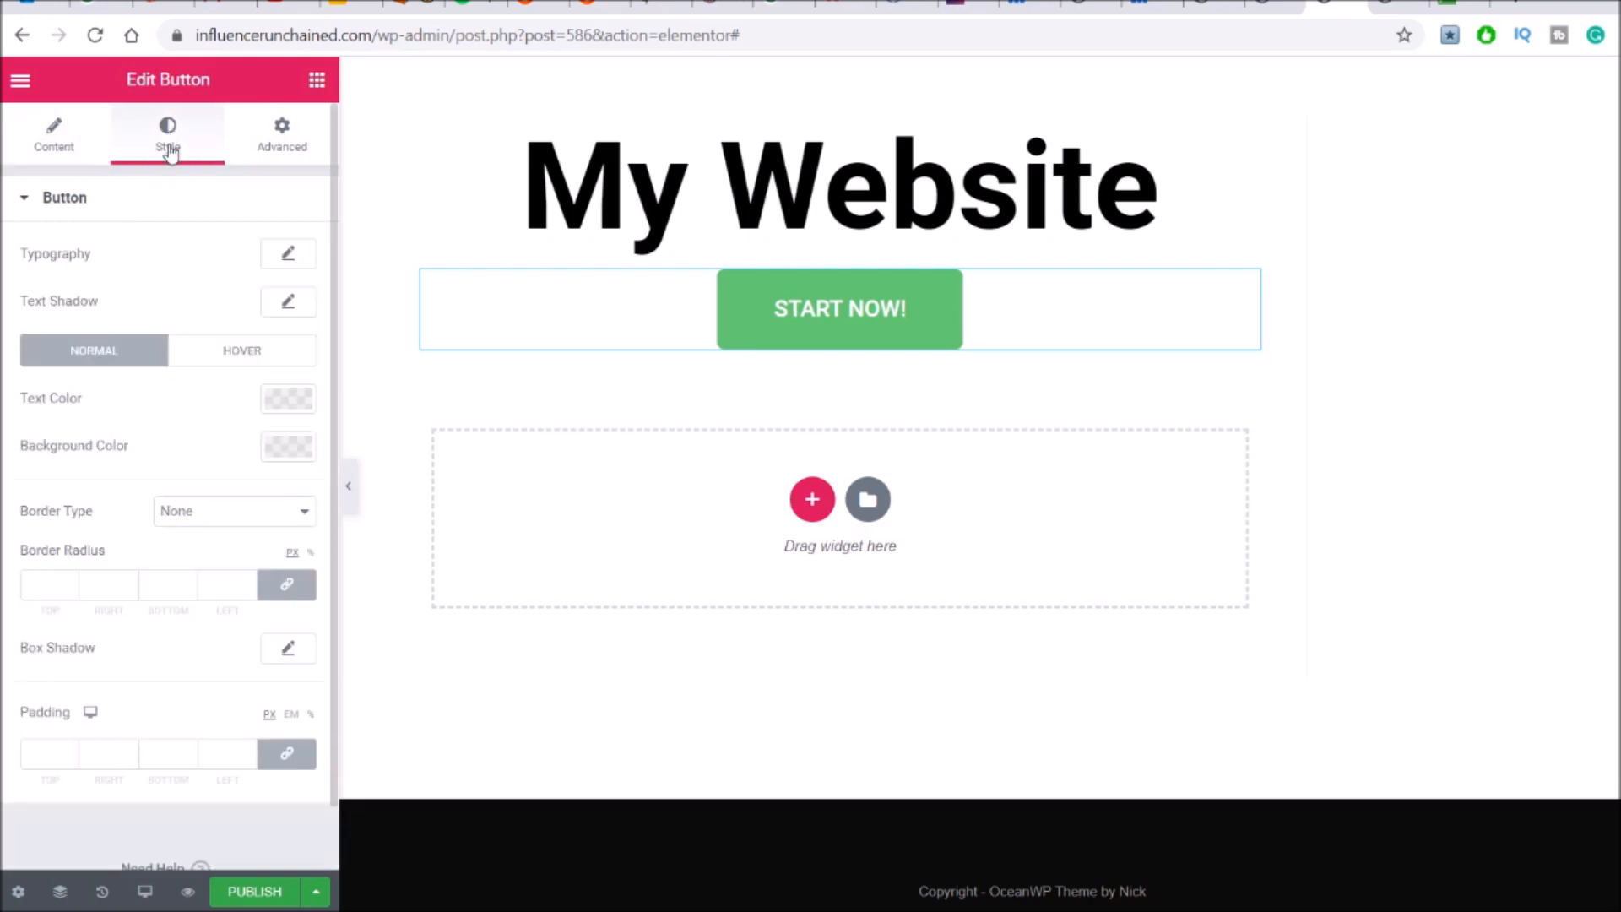
pyautogui.click(252, 362)
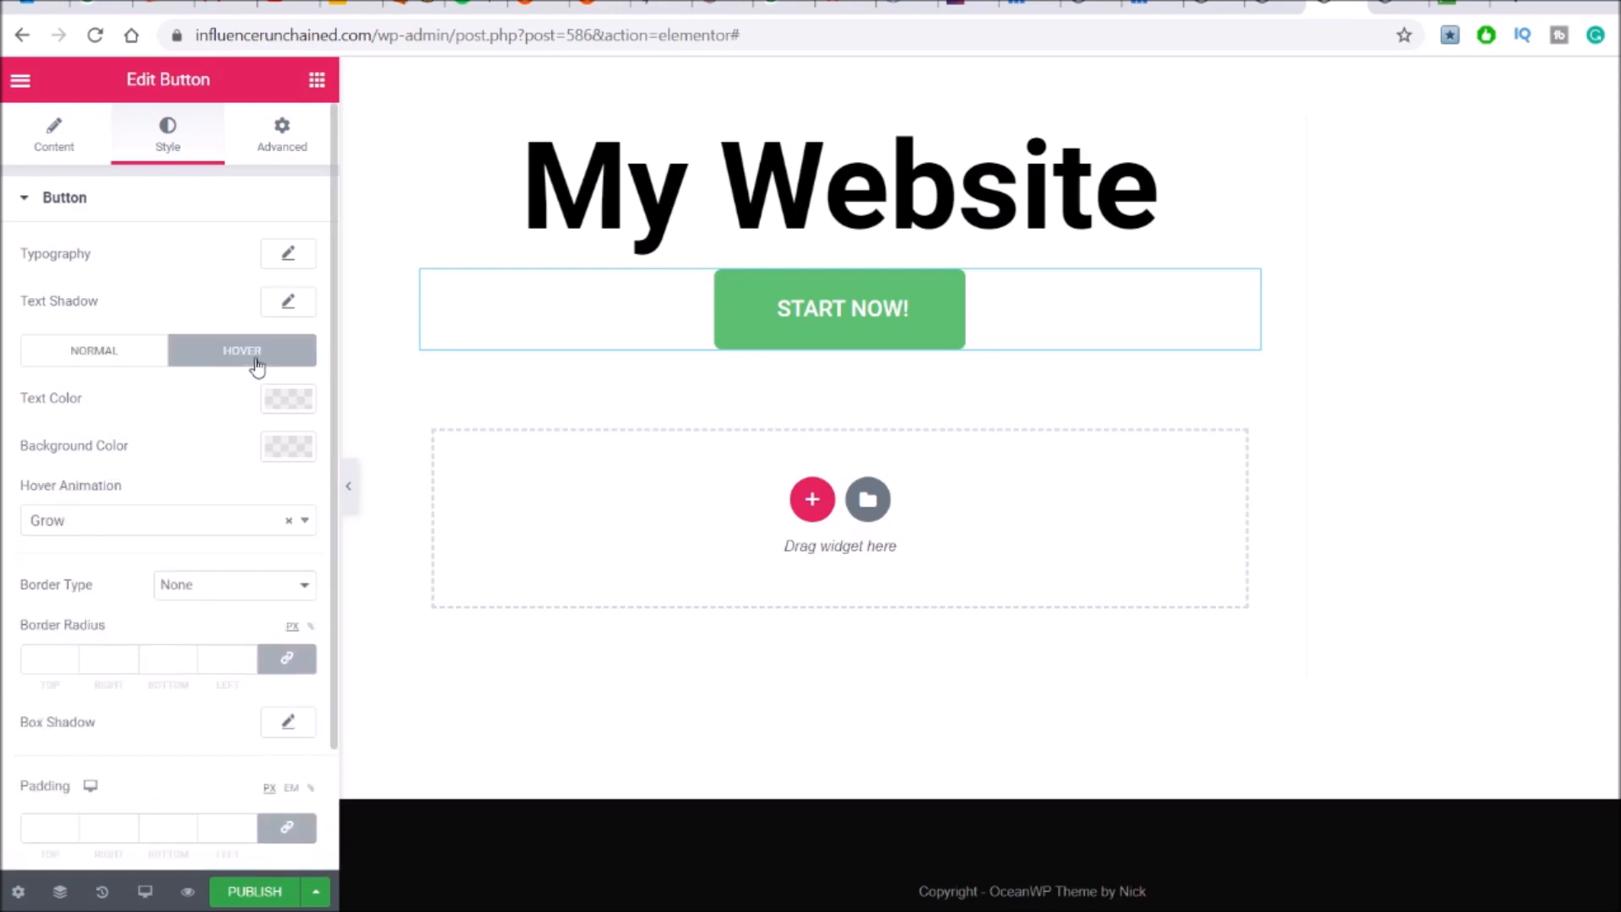
pyautogui.click(182, 528)
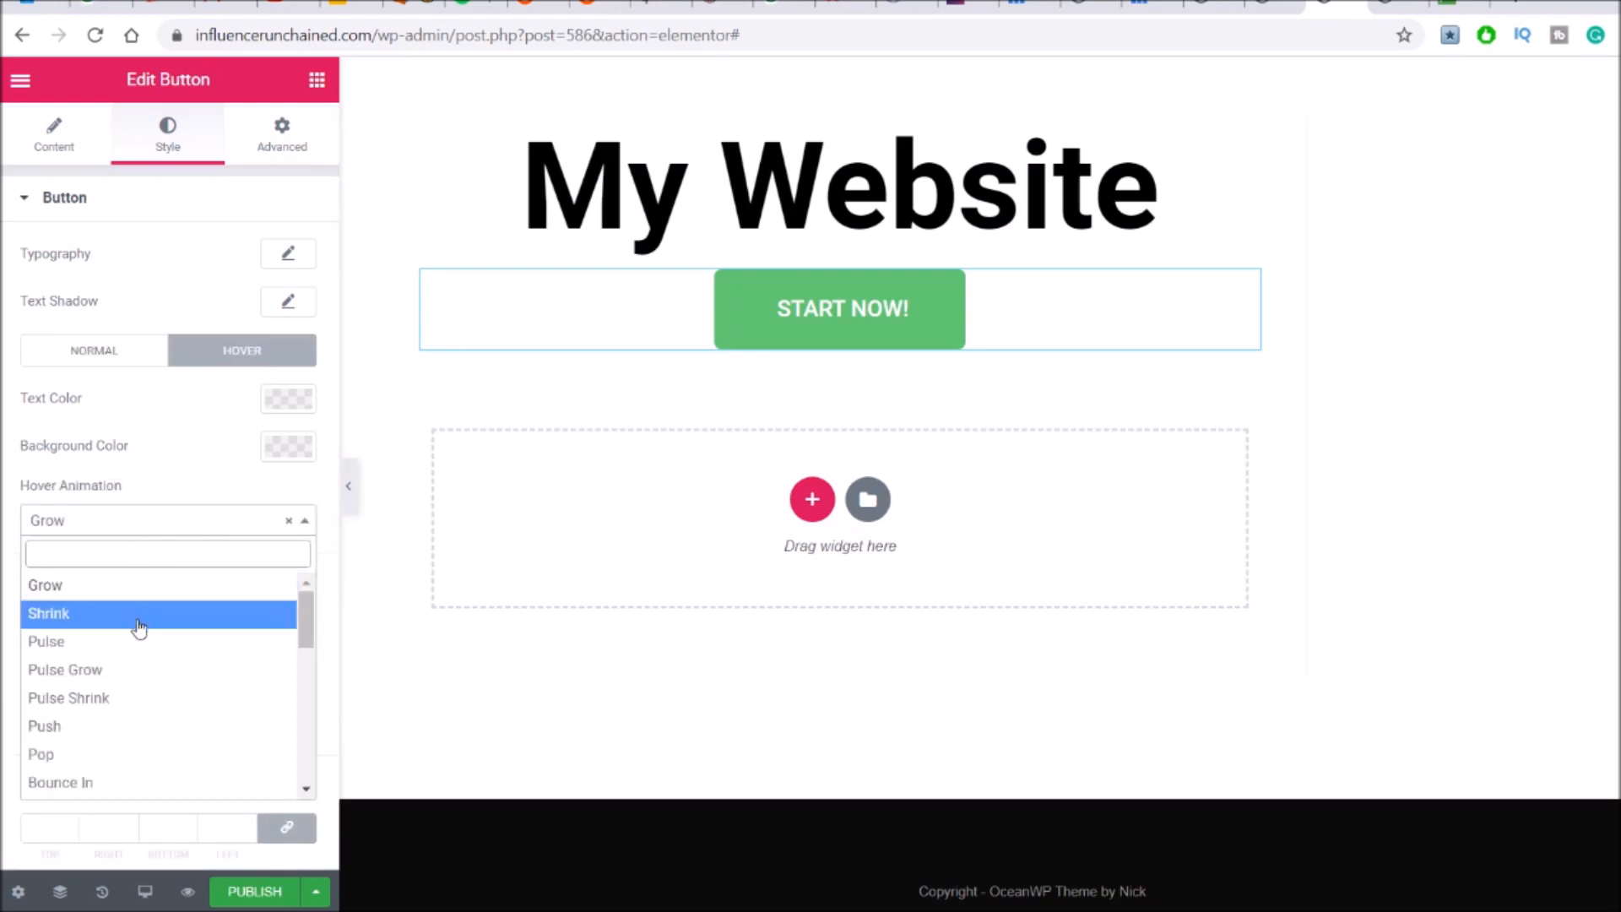
pyautogui.scroll(-8, 141, 606)
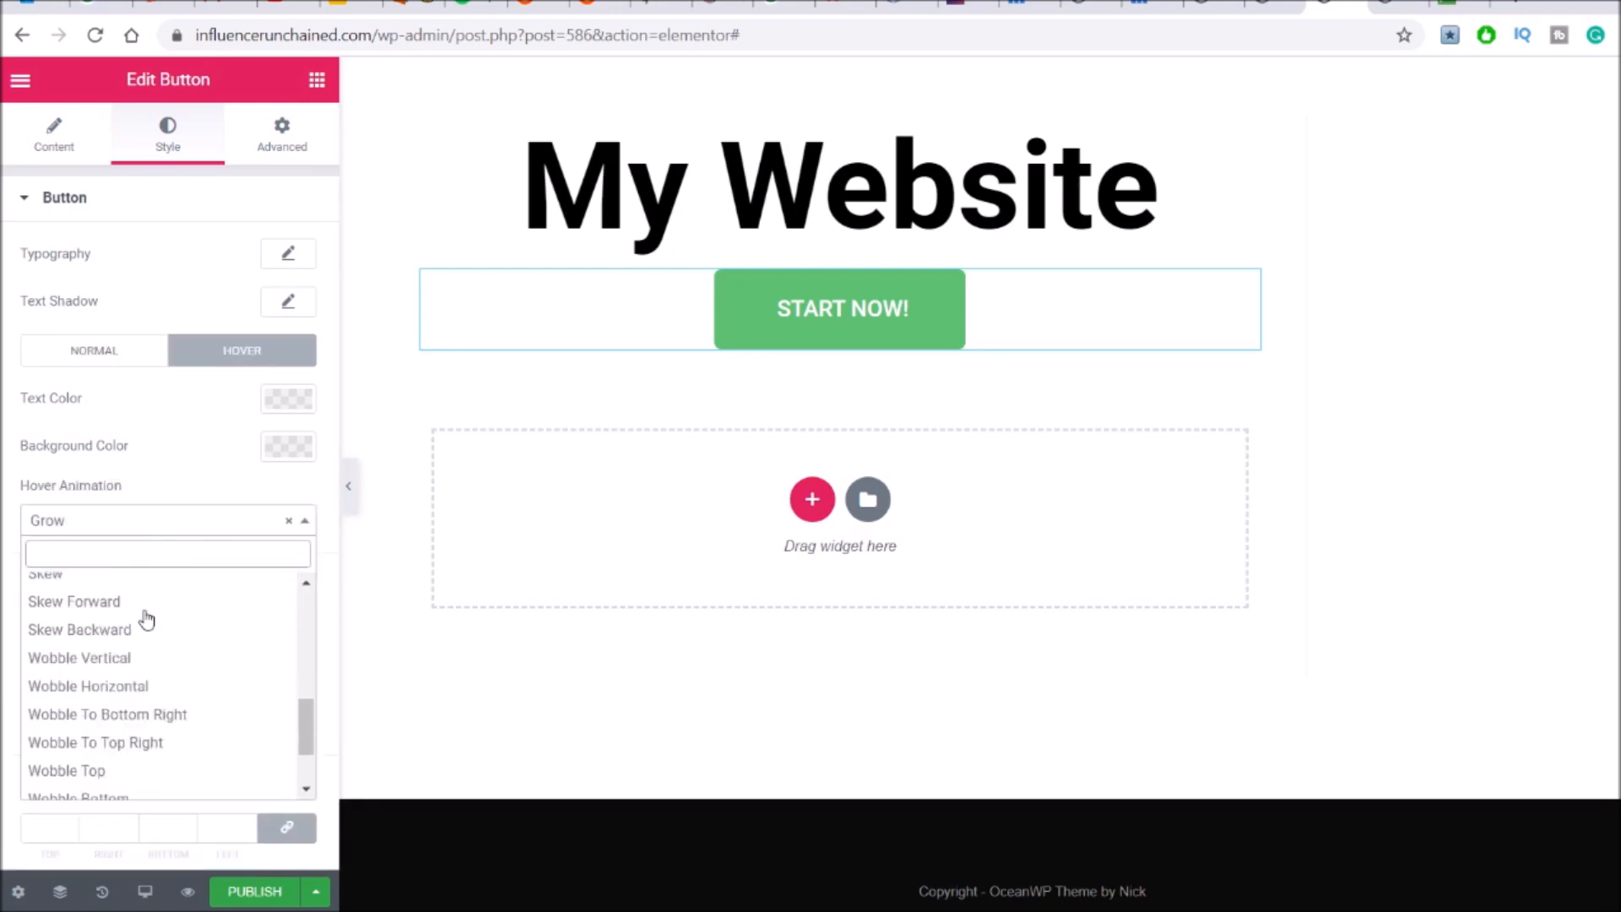
pyautogui.scroll(8, 146, 629)
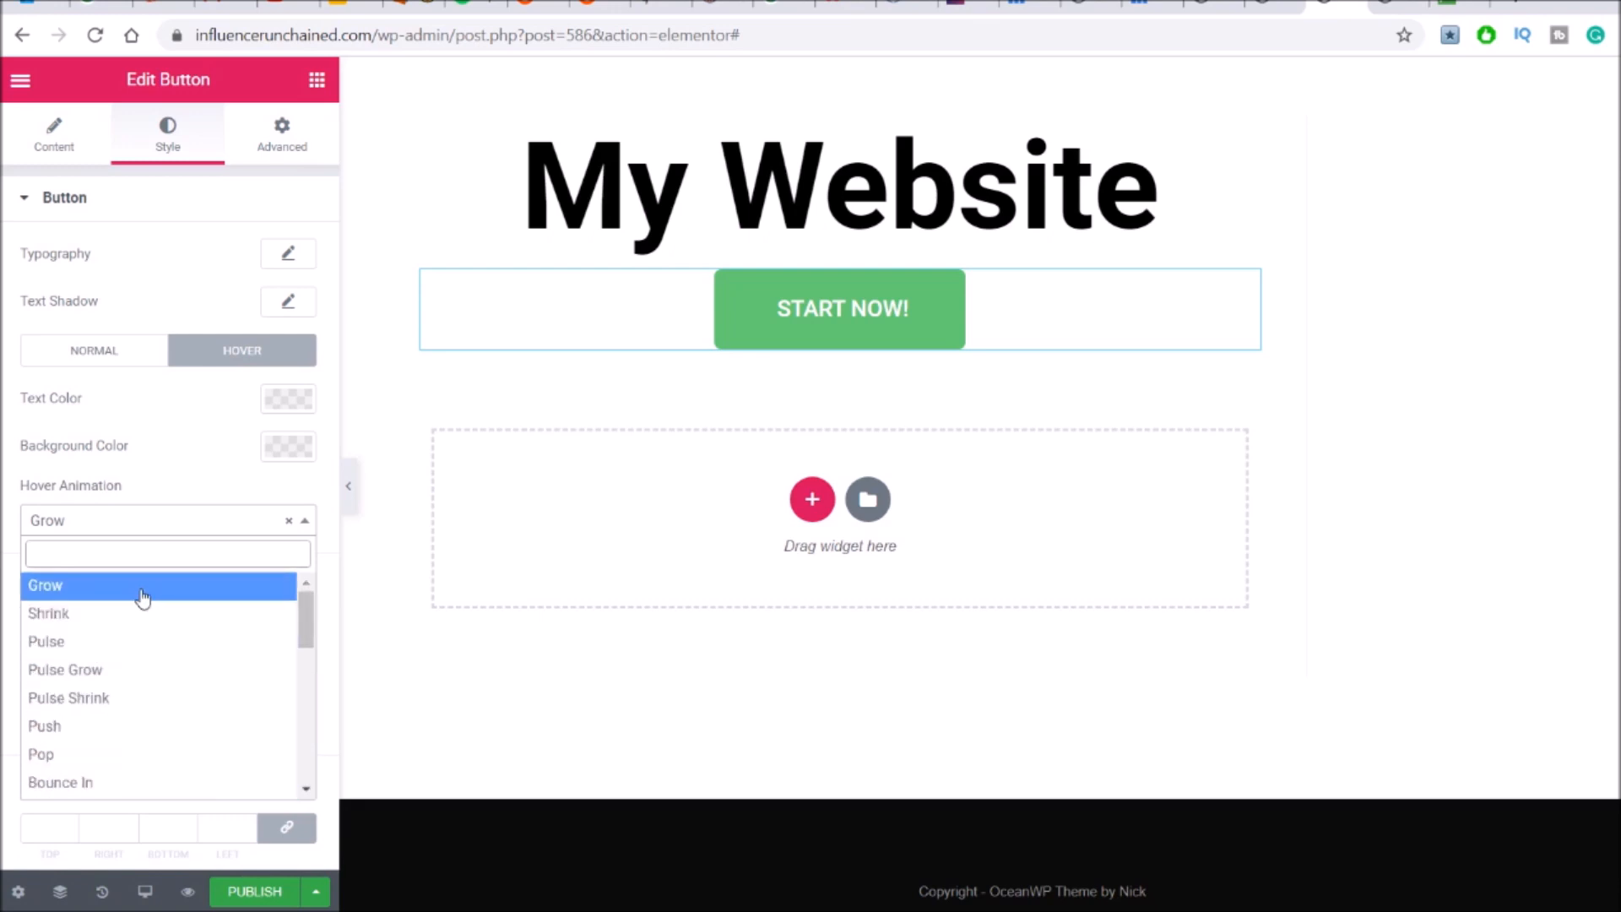
pyautogui.click(146, 597)
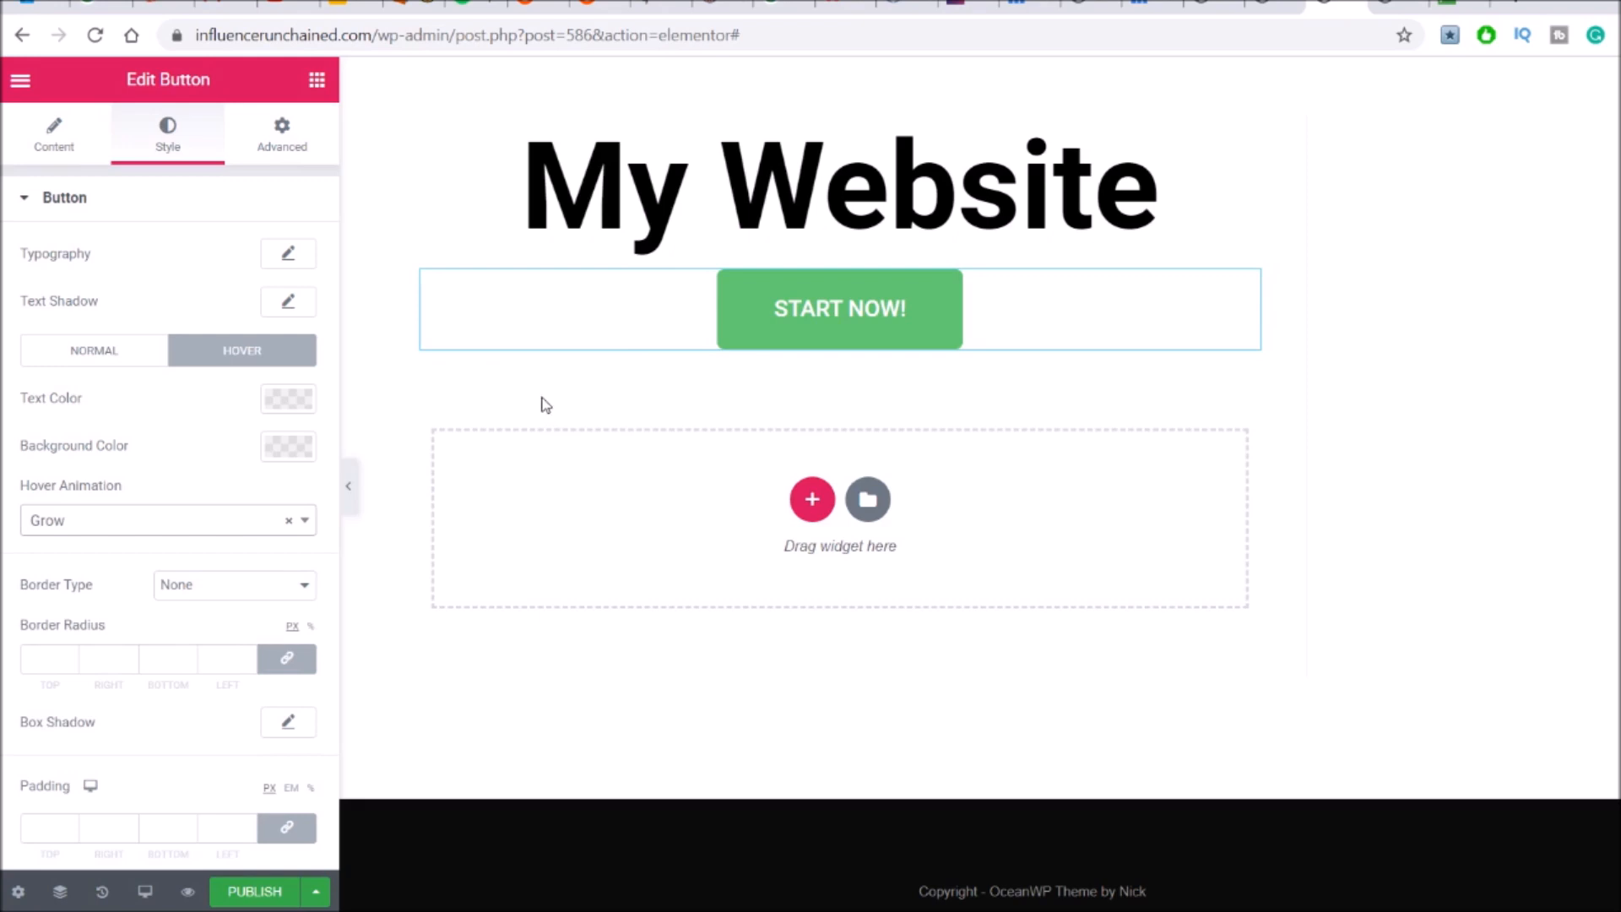
# Reselect Grow as the START NOW! button's hover animation and give the button a Double border with a width of 8
pyautogui.click(157, 525)
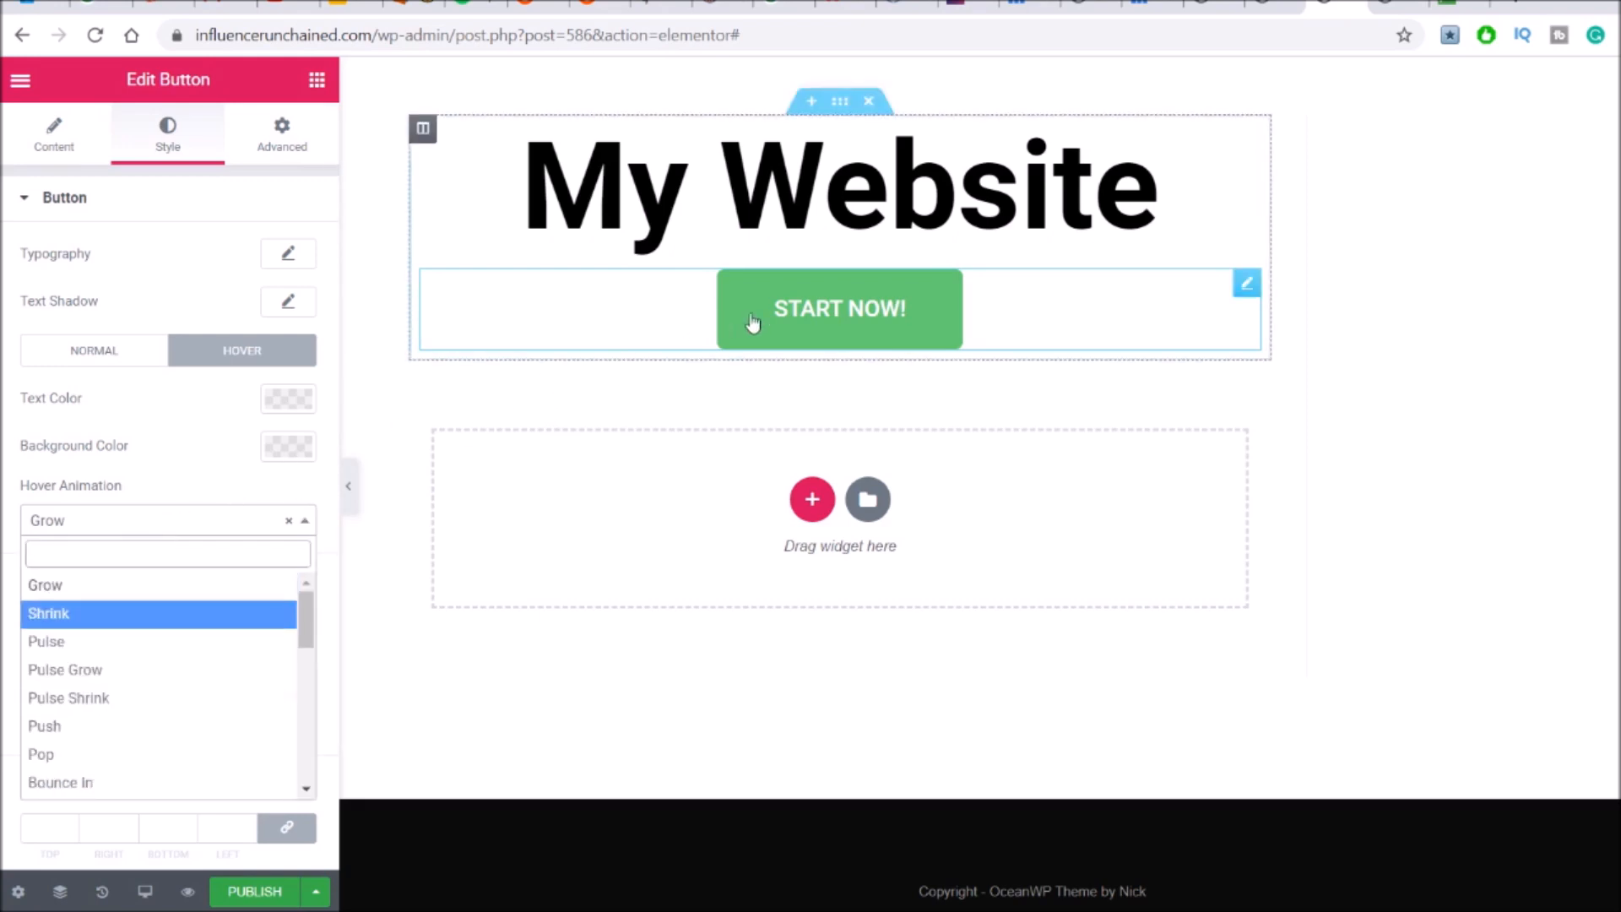
pyautogui.click(162, 595)
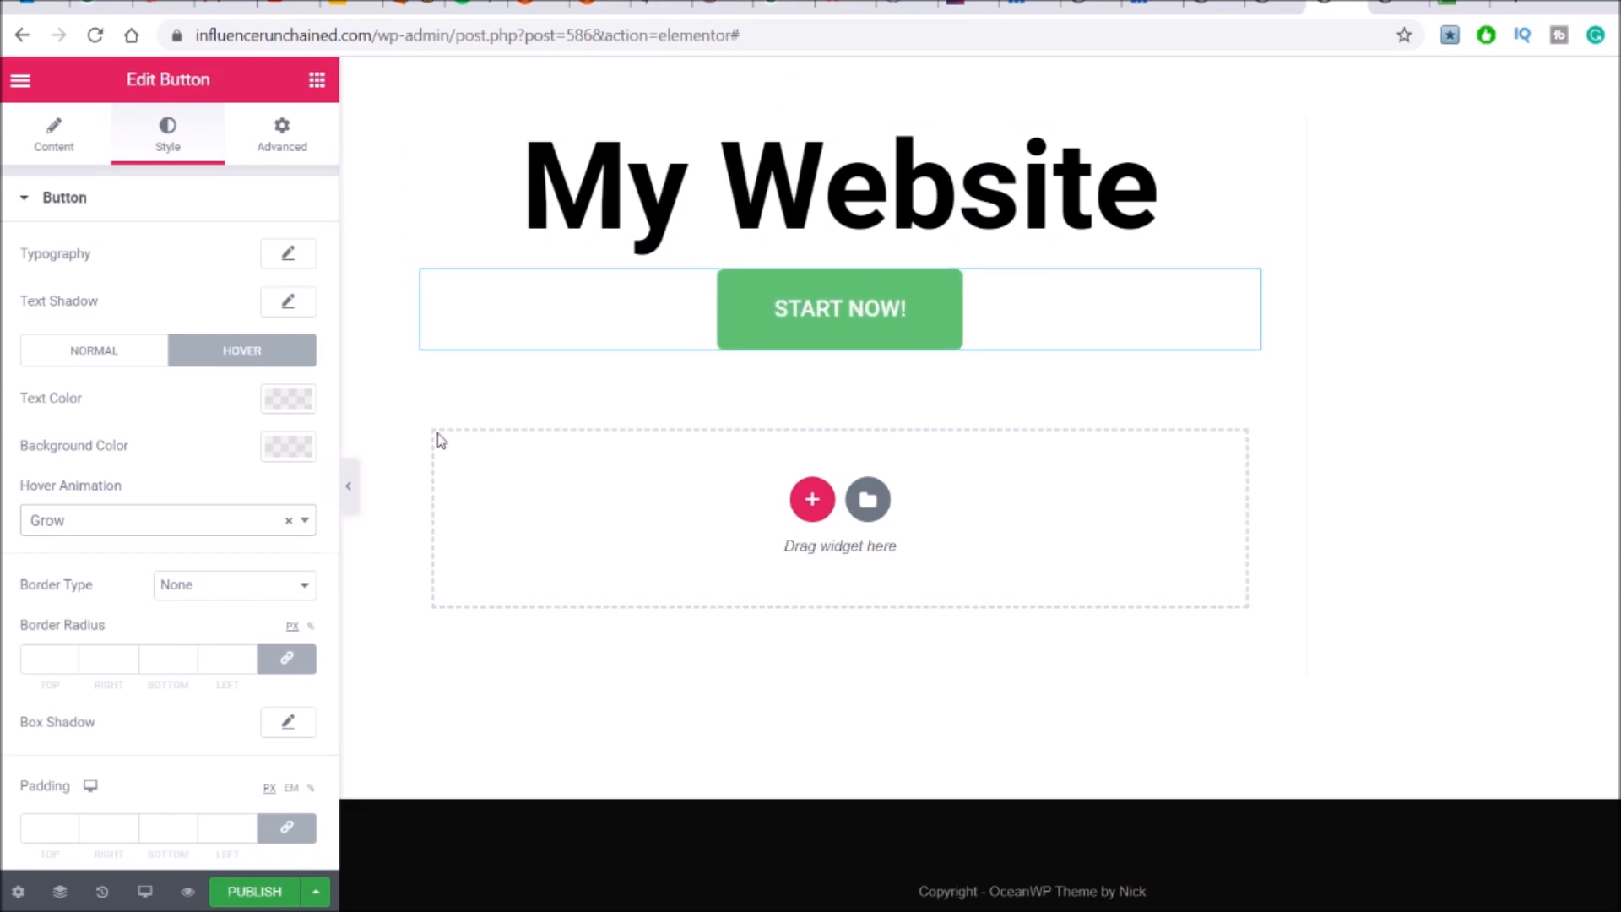
pyautogui.scroll(-2, 119, 579)
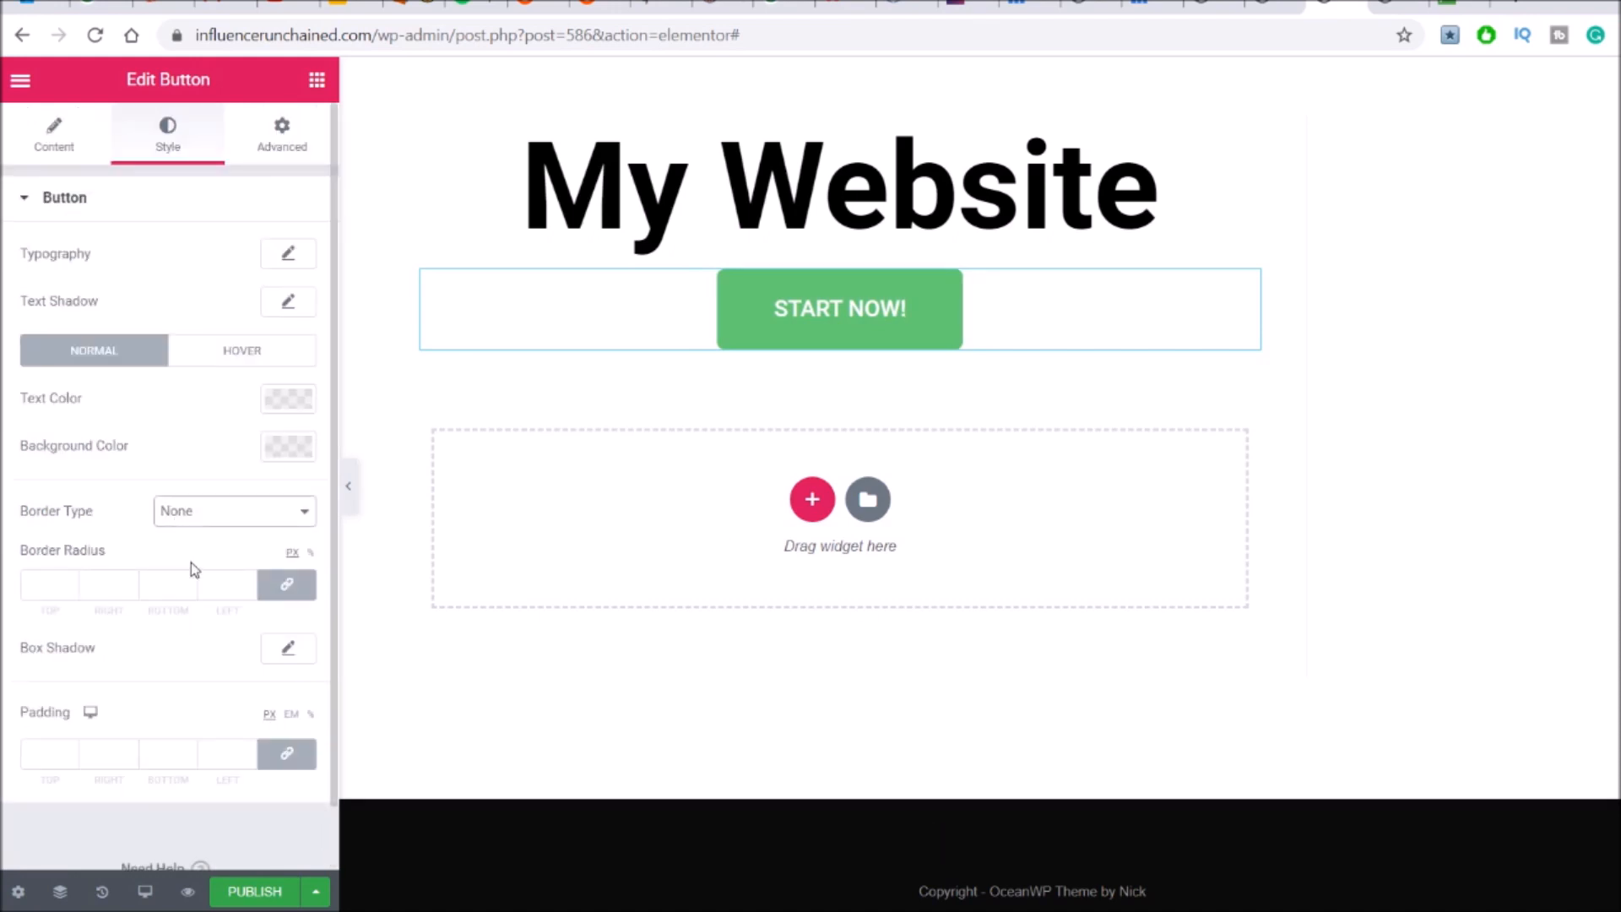
pyautogui.click(194, 565)
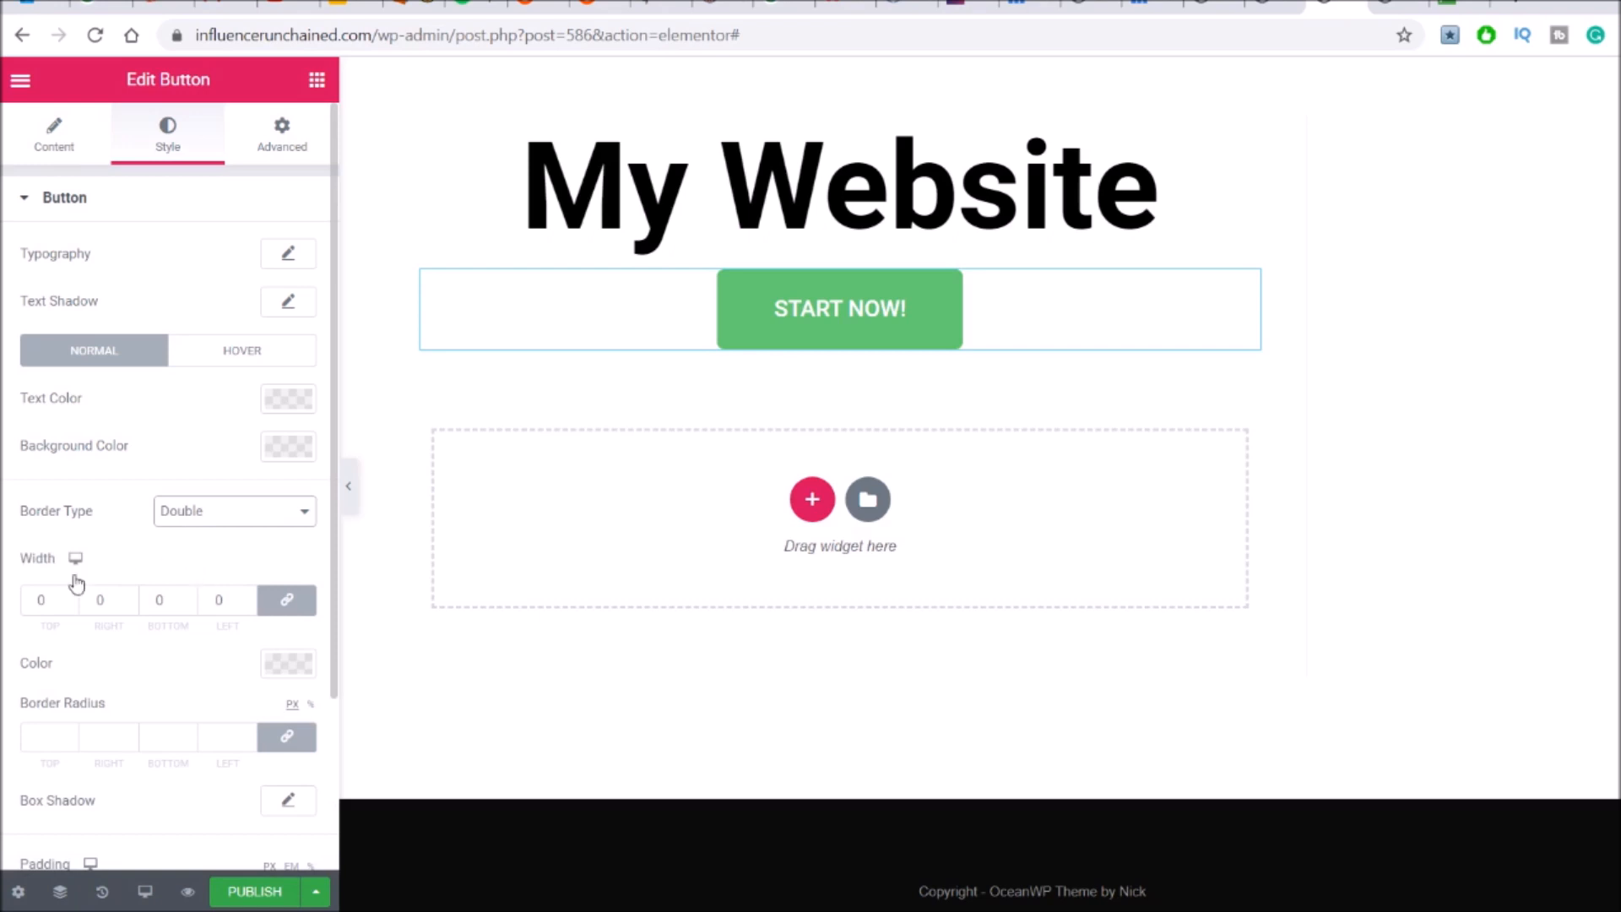
pyautogui.scroll(-2, 163, 543)
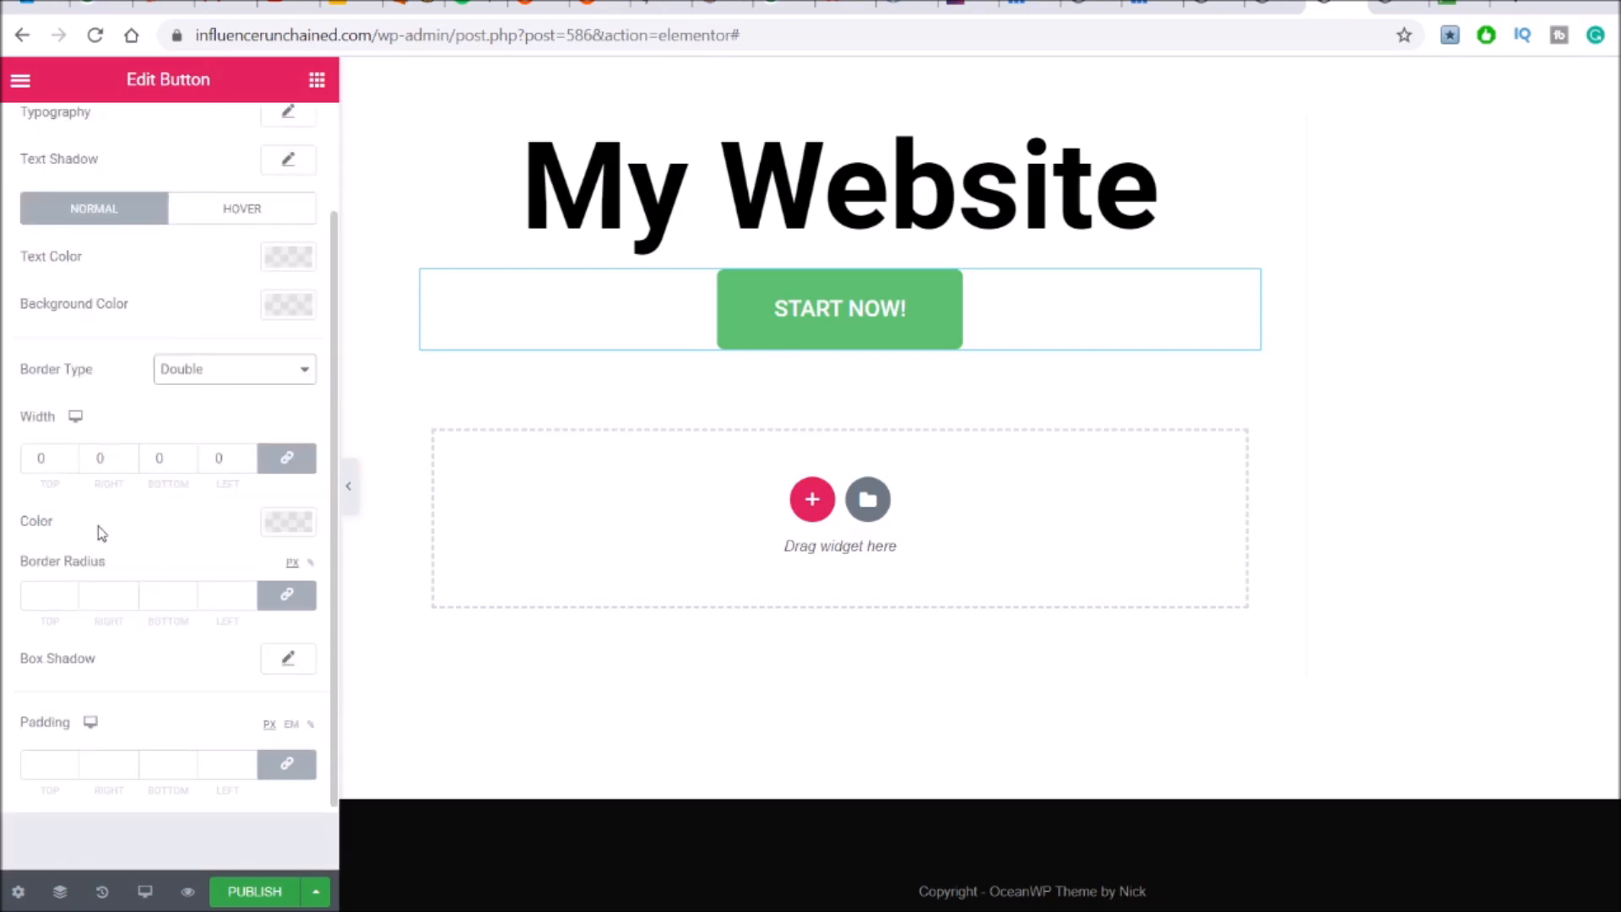
pyautogui.click(70, 458)
pyautogui.click(70, 458)
pyautogui.click(70, 458)
pyautogui.click(70, 457)
pyautogui.click(71, 458)
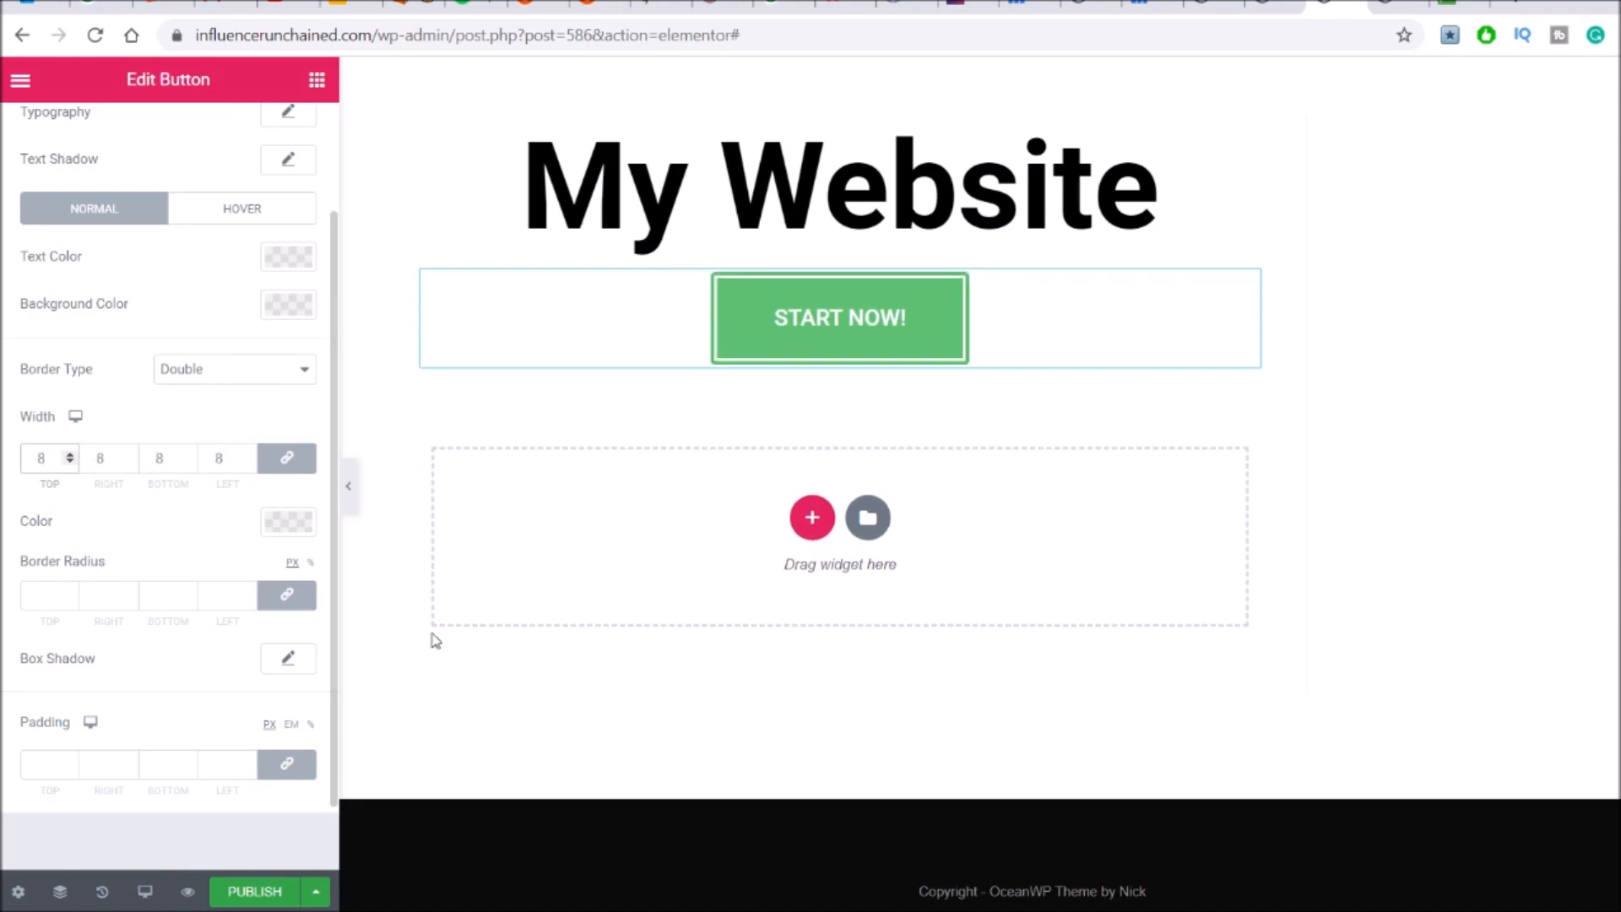
# Add a near-opaque black box shadow, rgba(0, 0, 0, 0.99), to the button with horizontal offset 5 and vertical offset 1
pyautogui.scroll(1, 129, 407)
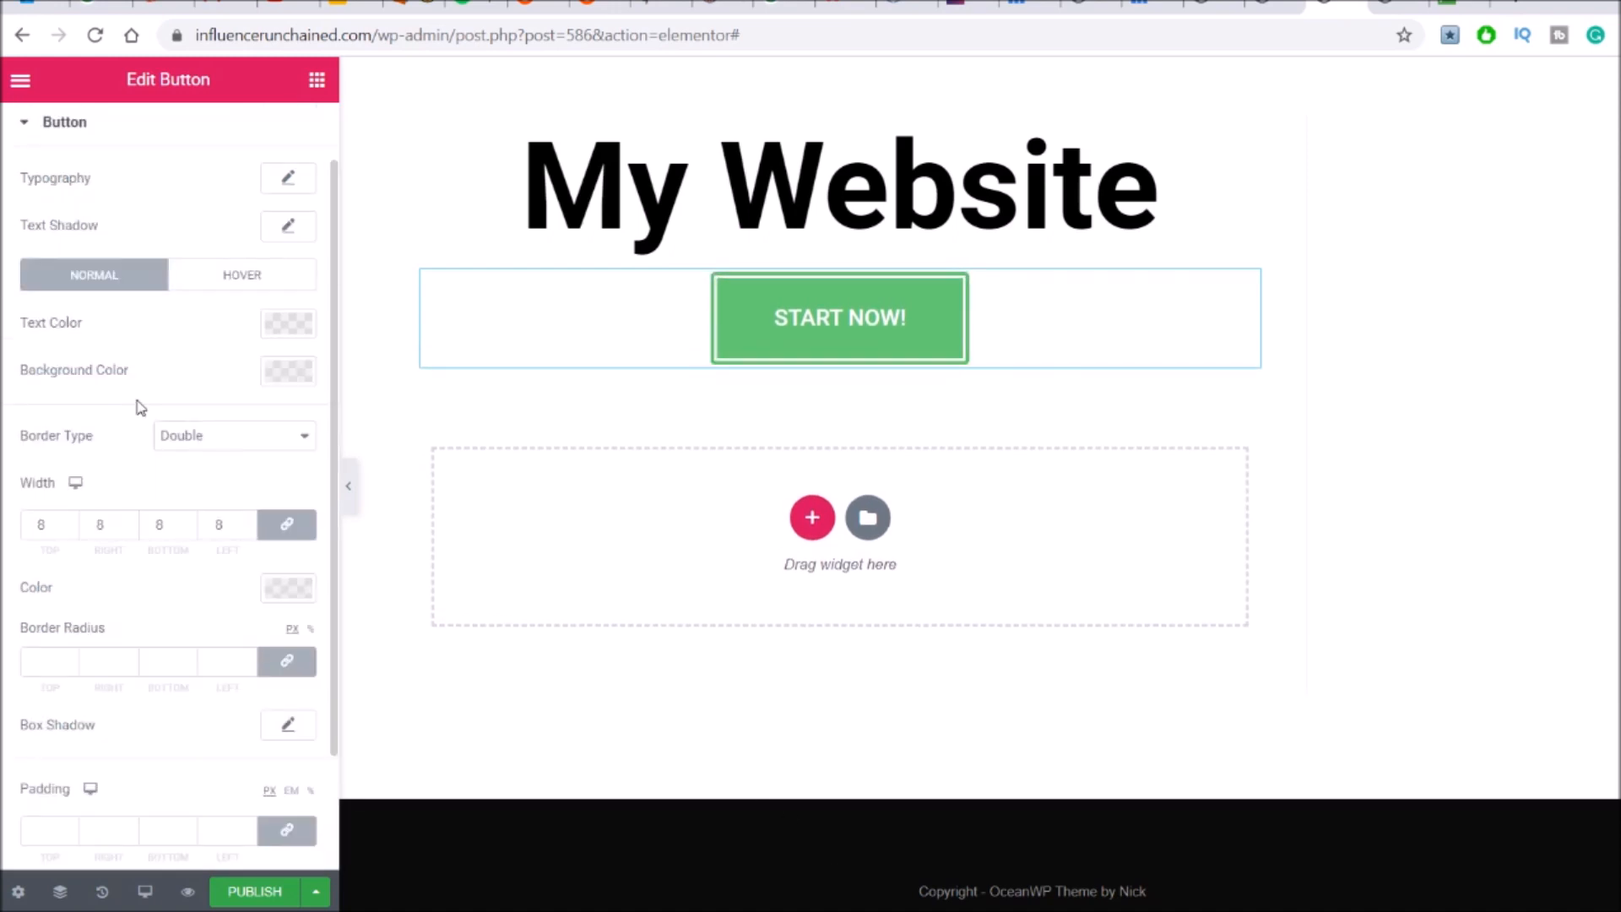
pyautogui.scroll(-2, 135, 404)
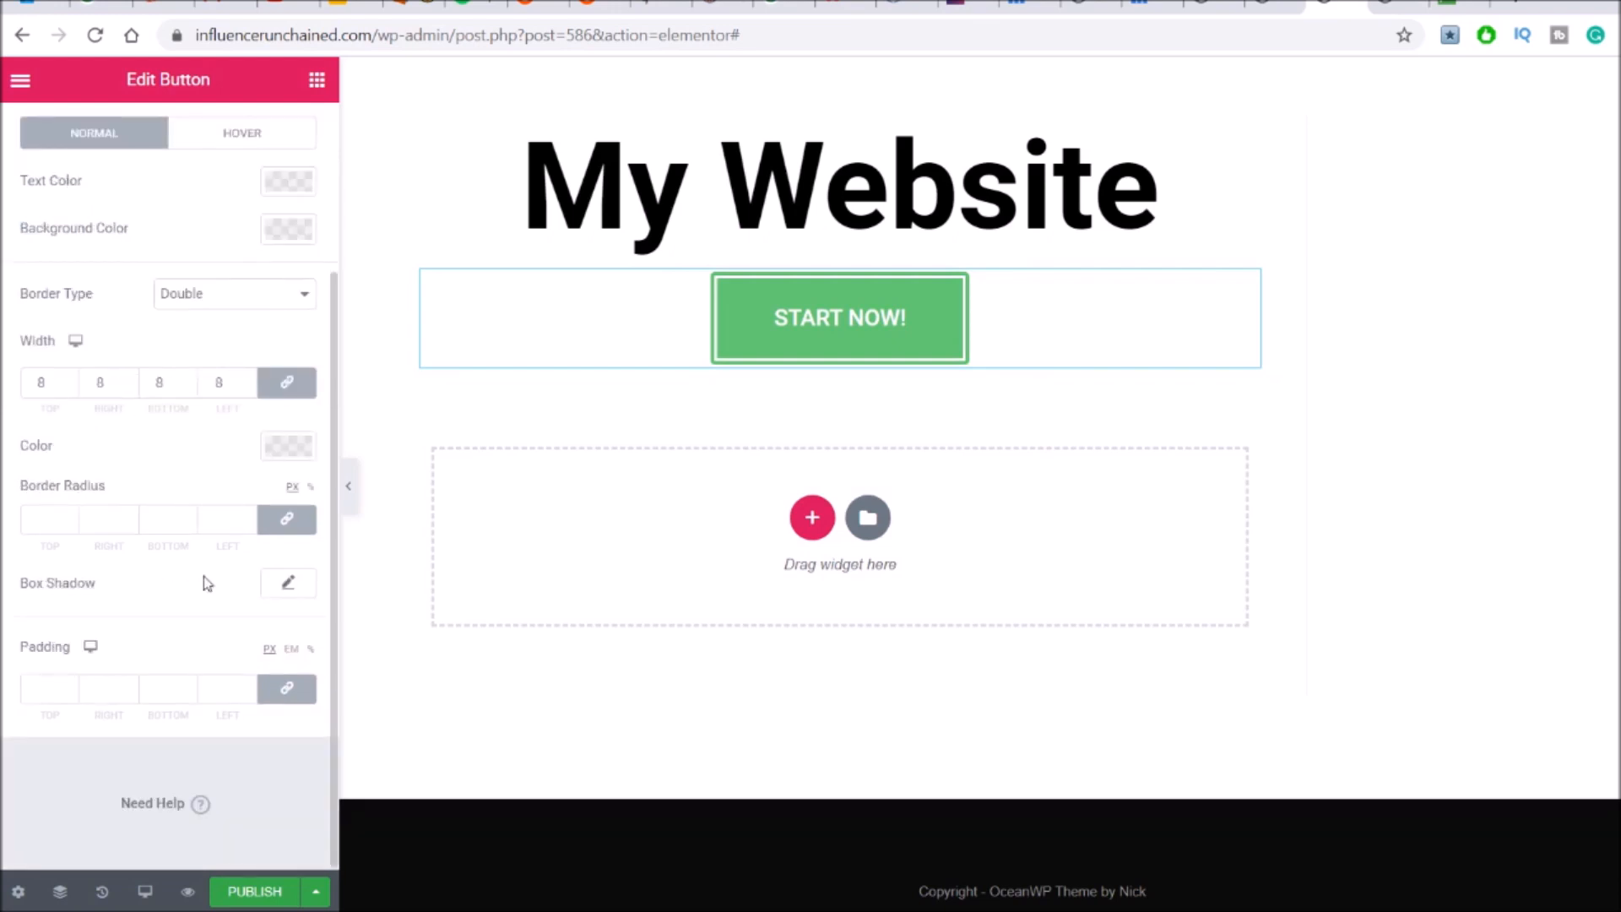
pyautogui.click(288, 584)
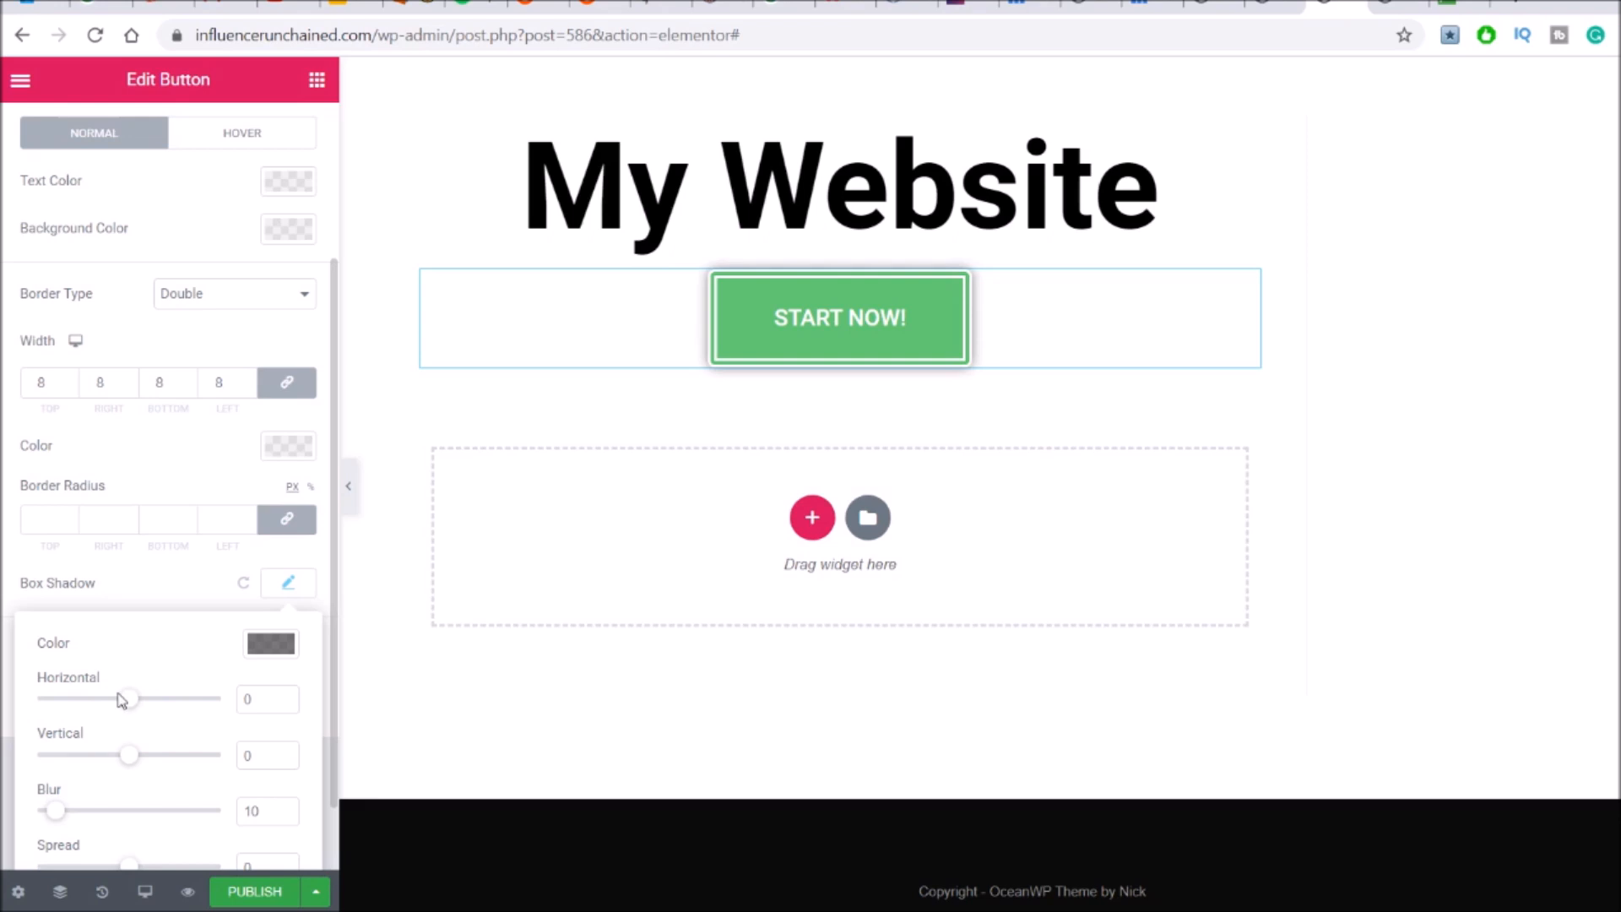
pyautogui.click(264, 646)
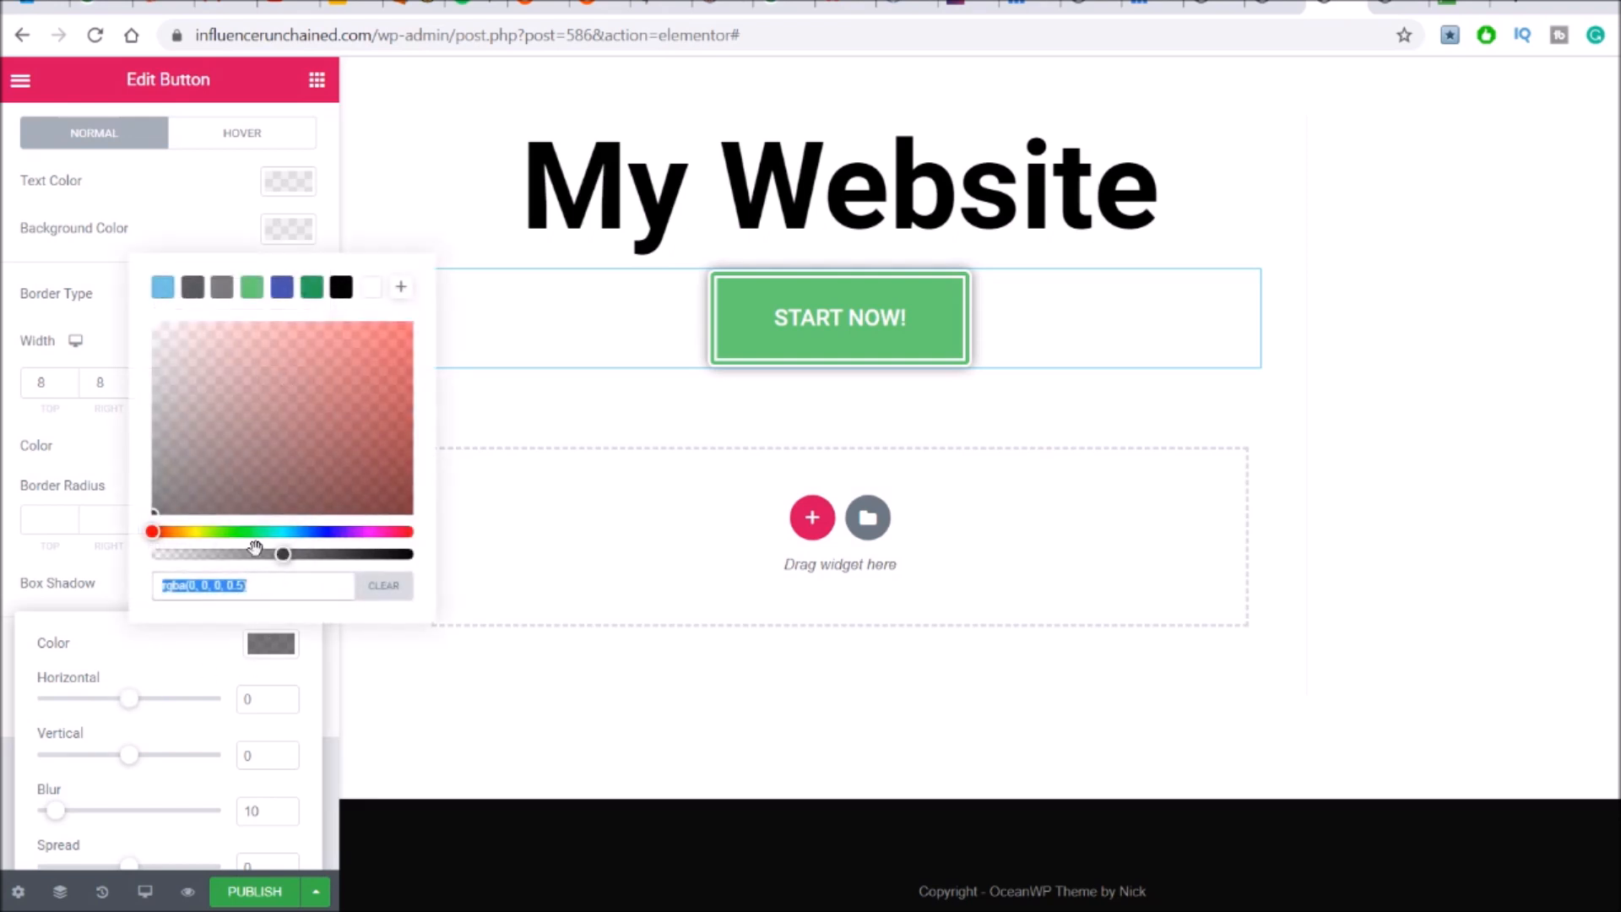
pyautogui.moveTo(287, 554); pyautogui.dragTo(369, 567)
pyautogui.click(411, 555)
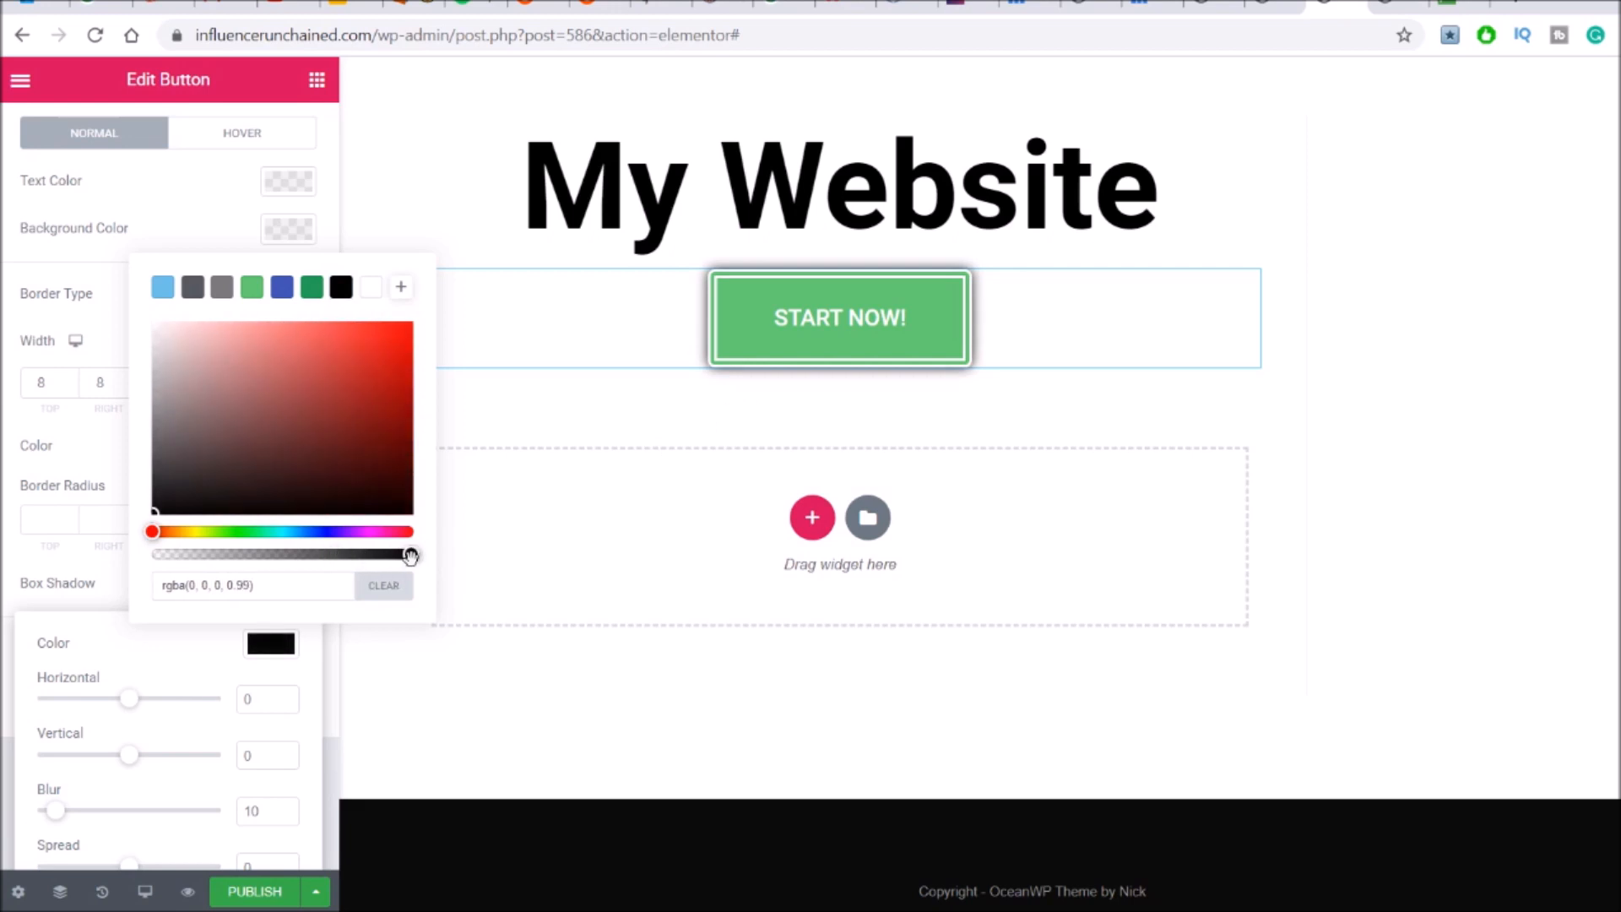
pyautogui.moveTo(129, 701); pyautogui.dragTo(135, 706)
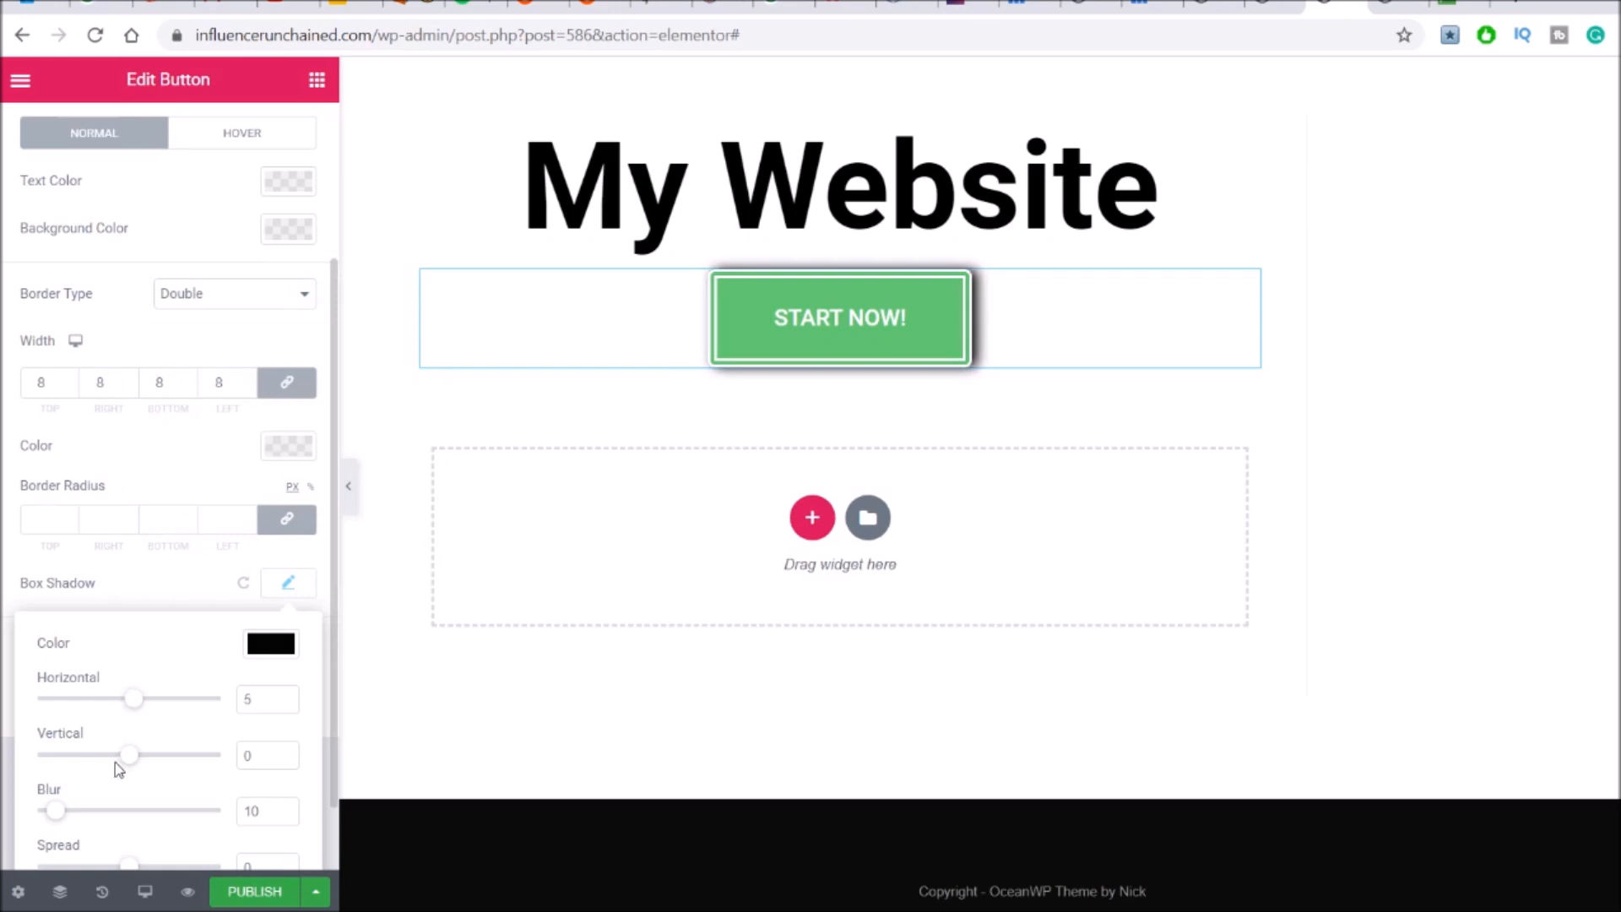
pyautogui.moveTo(128, 765); pyautogui.dragTo(128, 763)
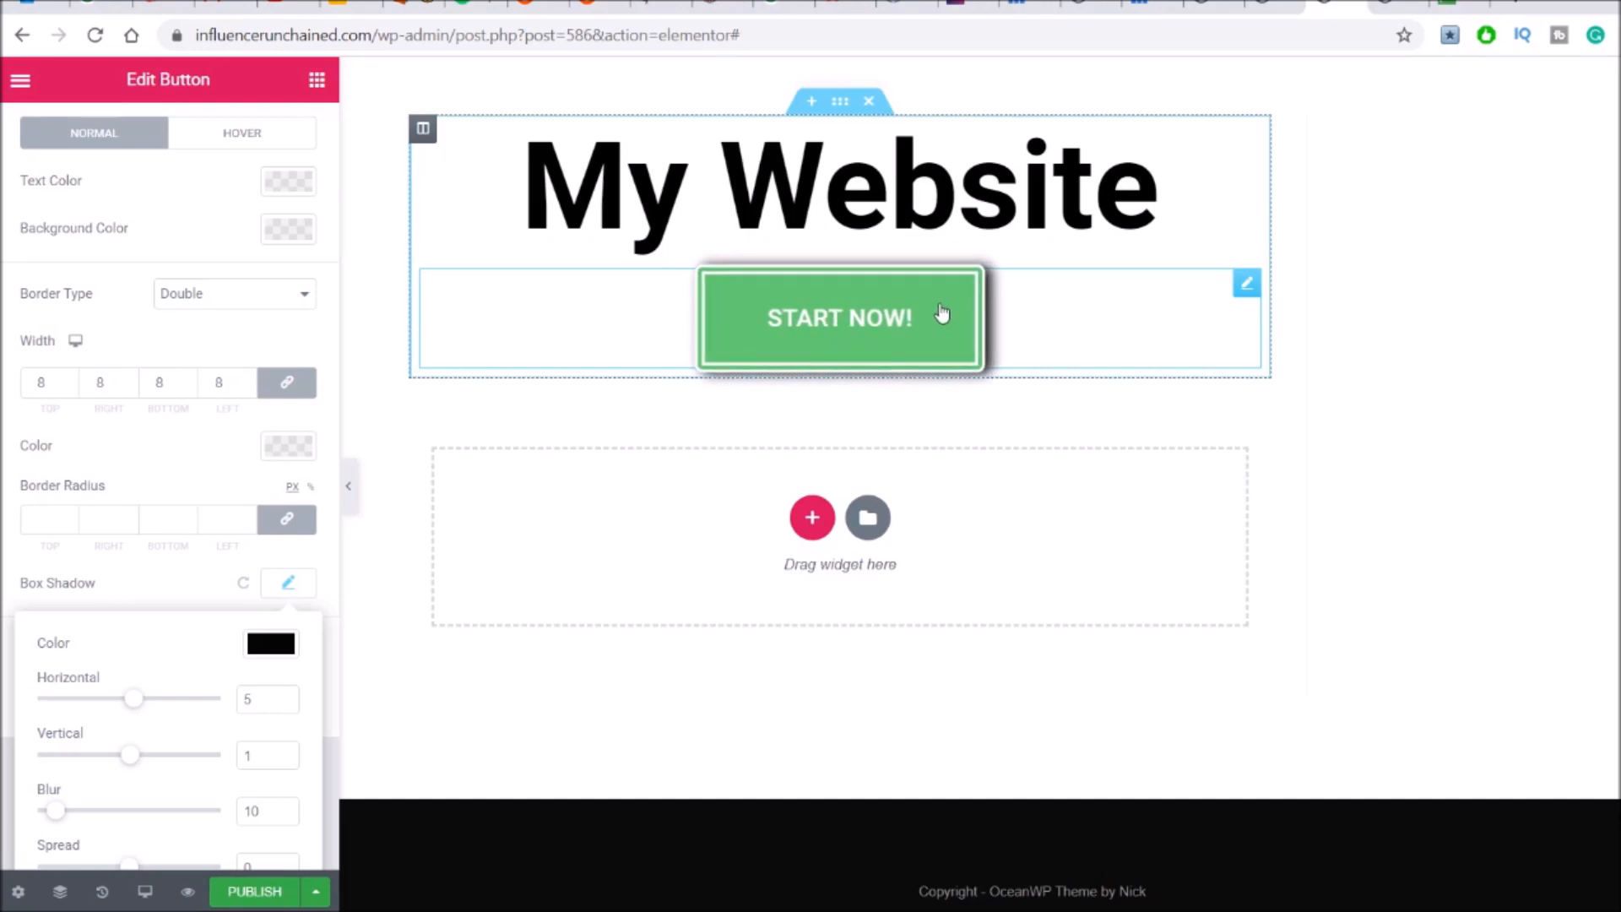
# Set cbg.jpg from the media library as the background image of the section containing the heading and button
pyautogui.click(317, 80)
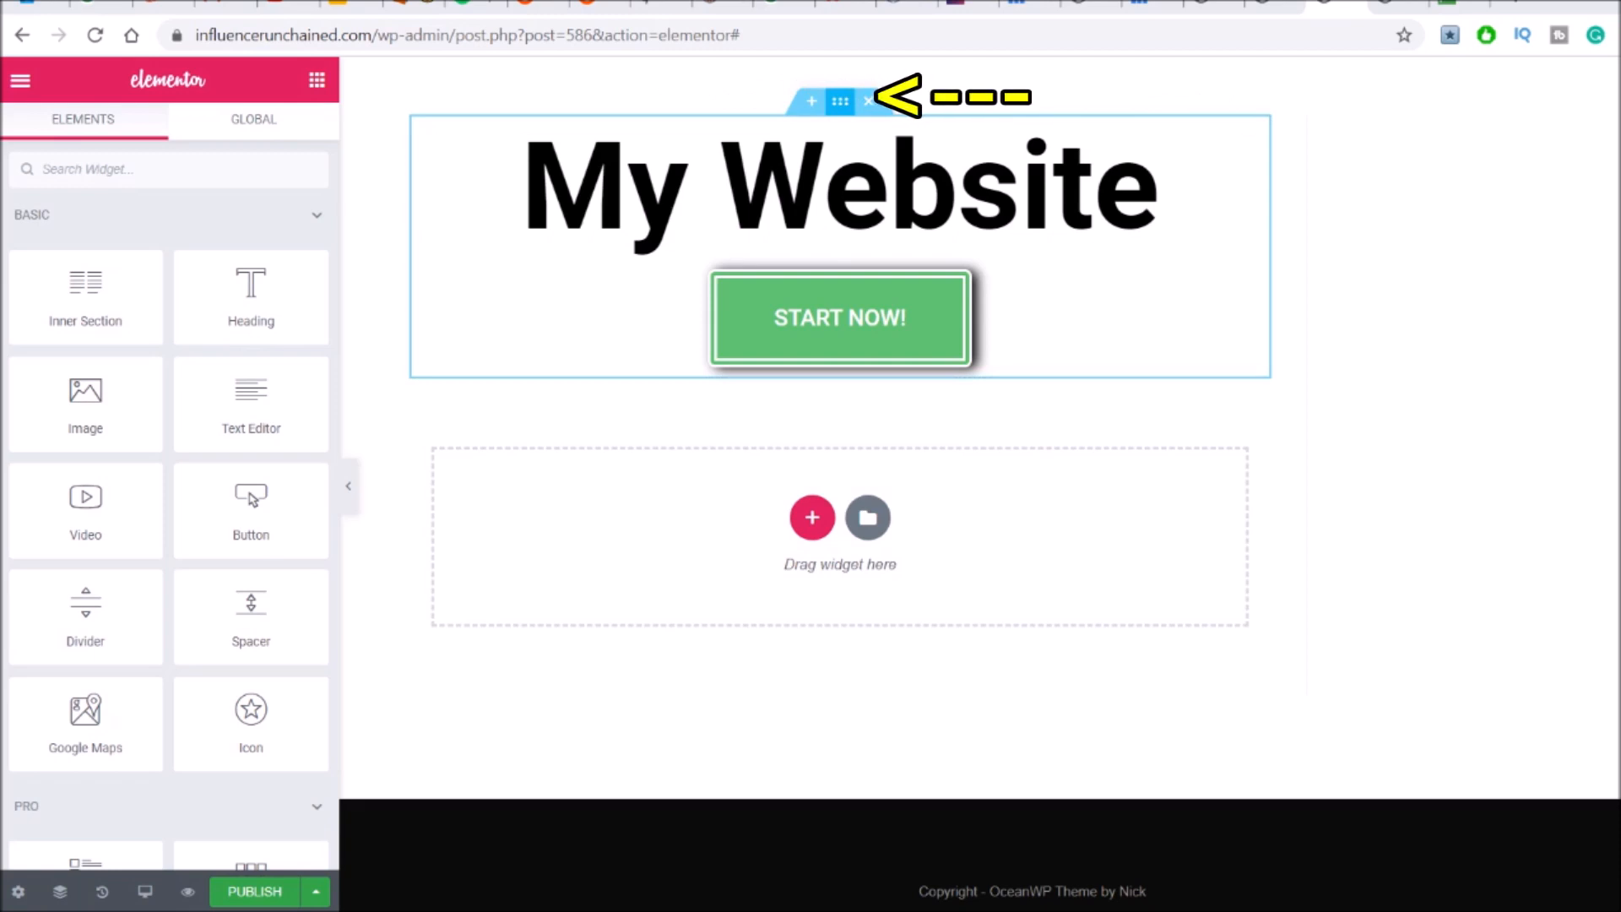
pyautogui.click(841, 103)
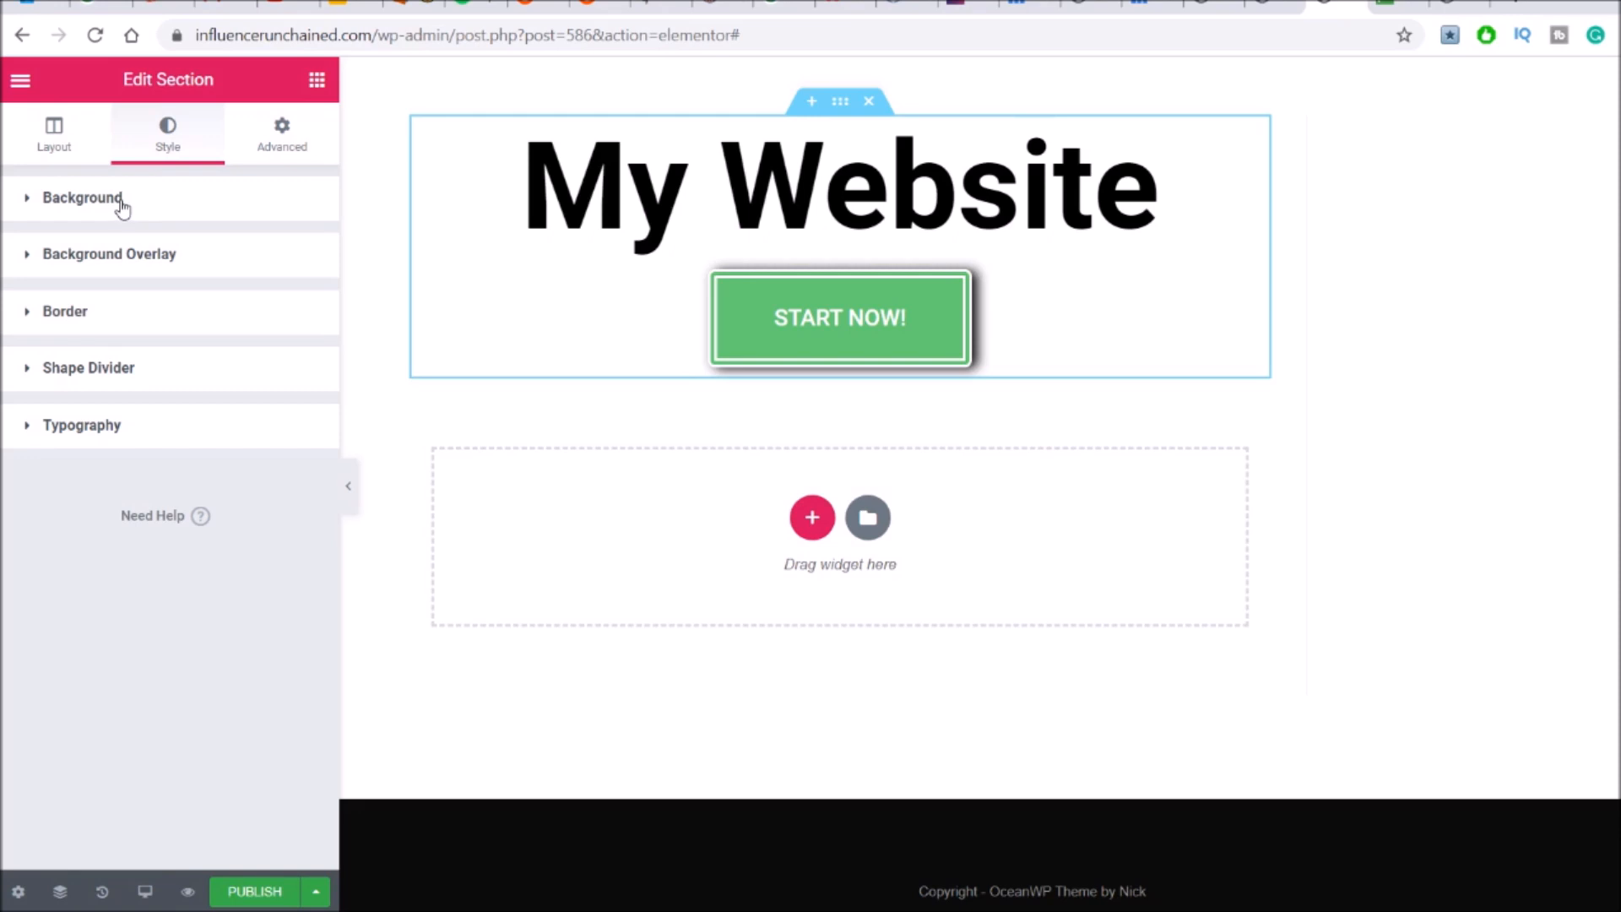
pyautogui.click(82, 198)
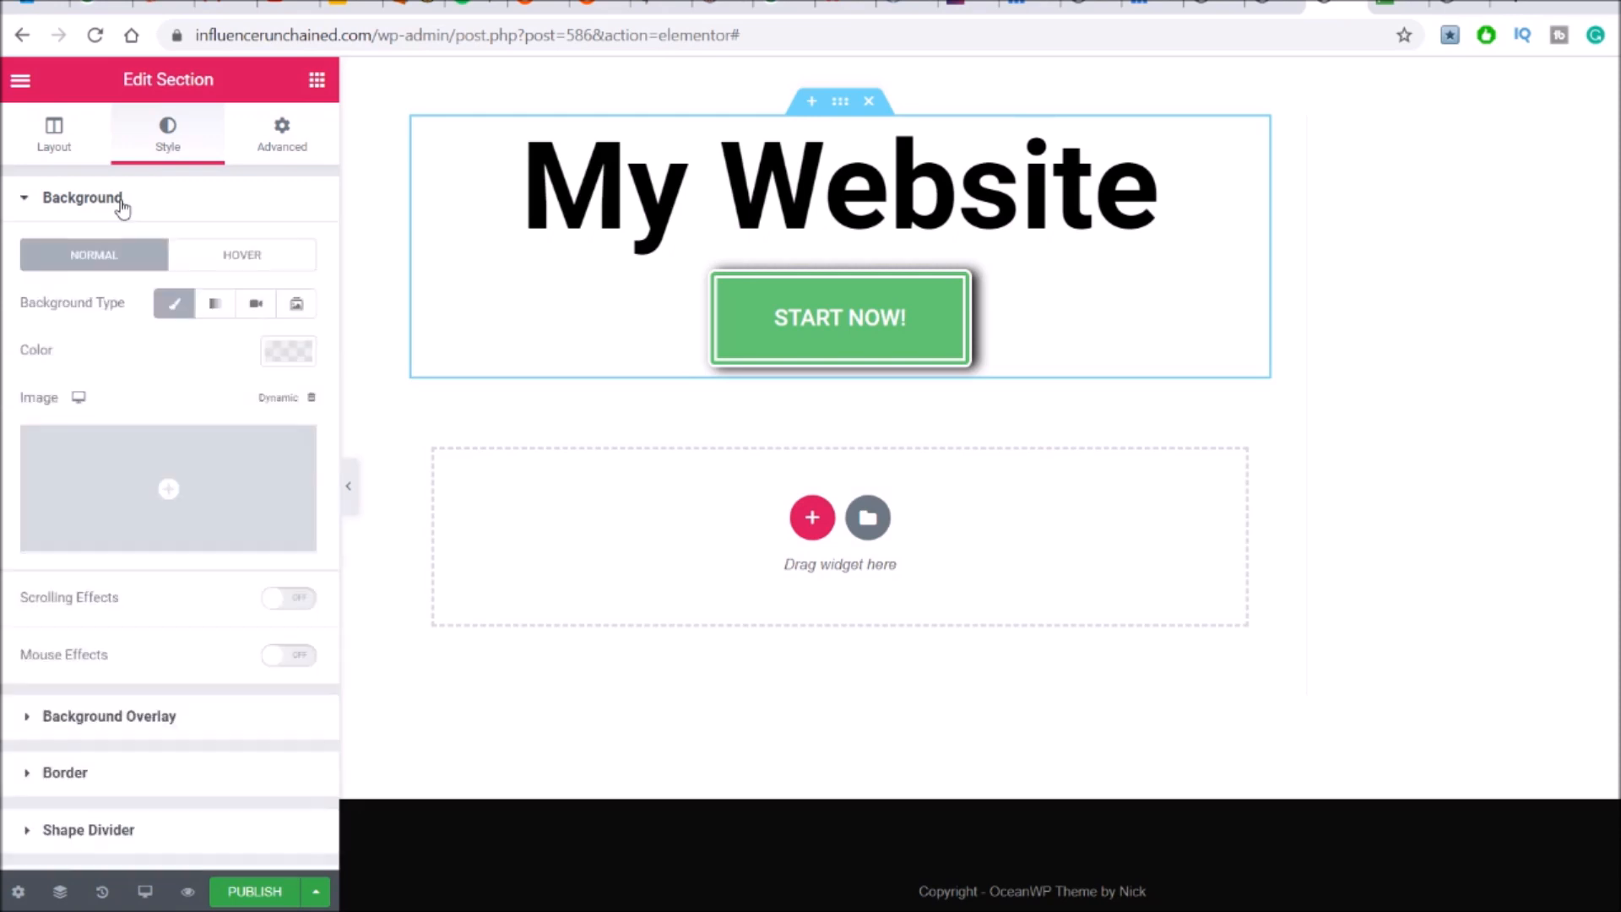
pyautogui.click(193, 539)
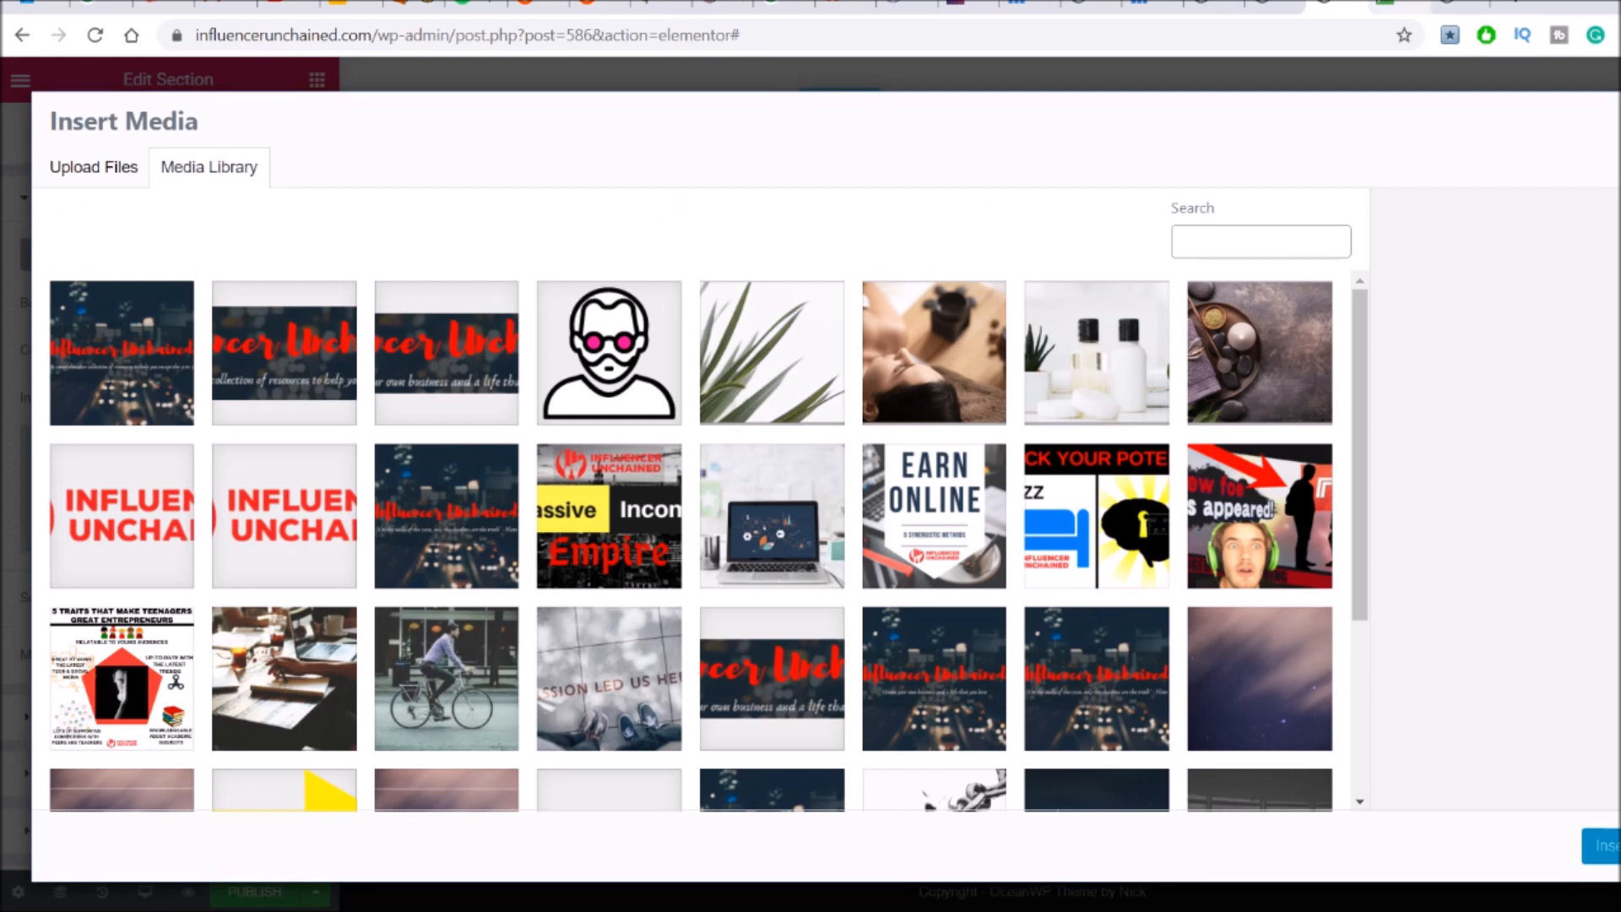
pyautogui.click(1398, 3)
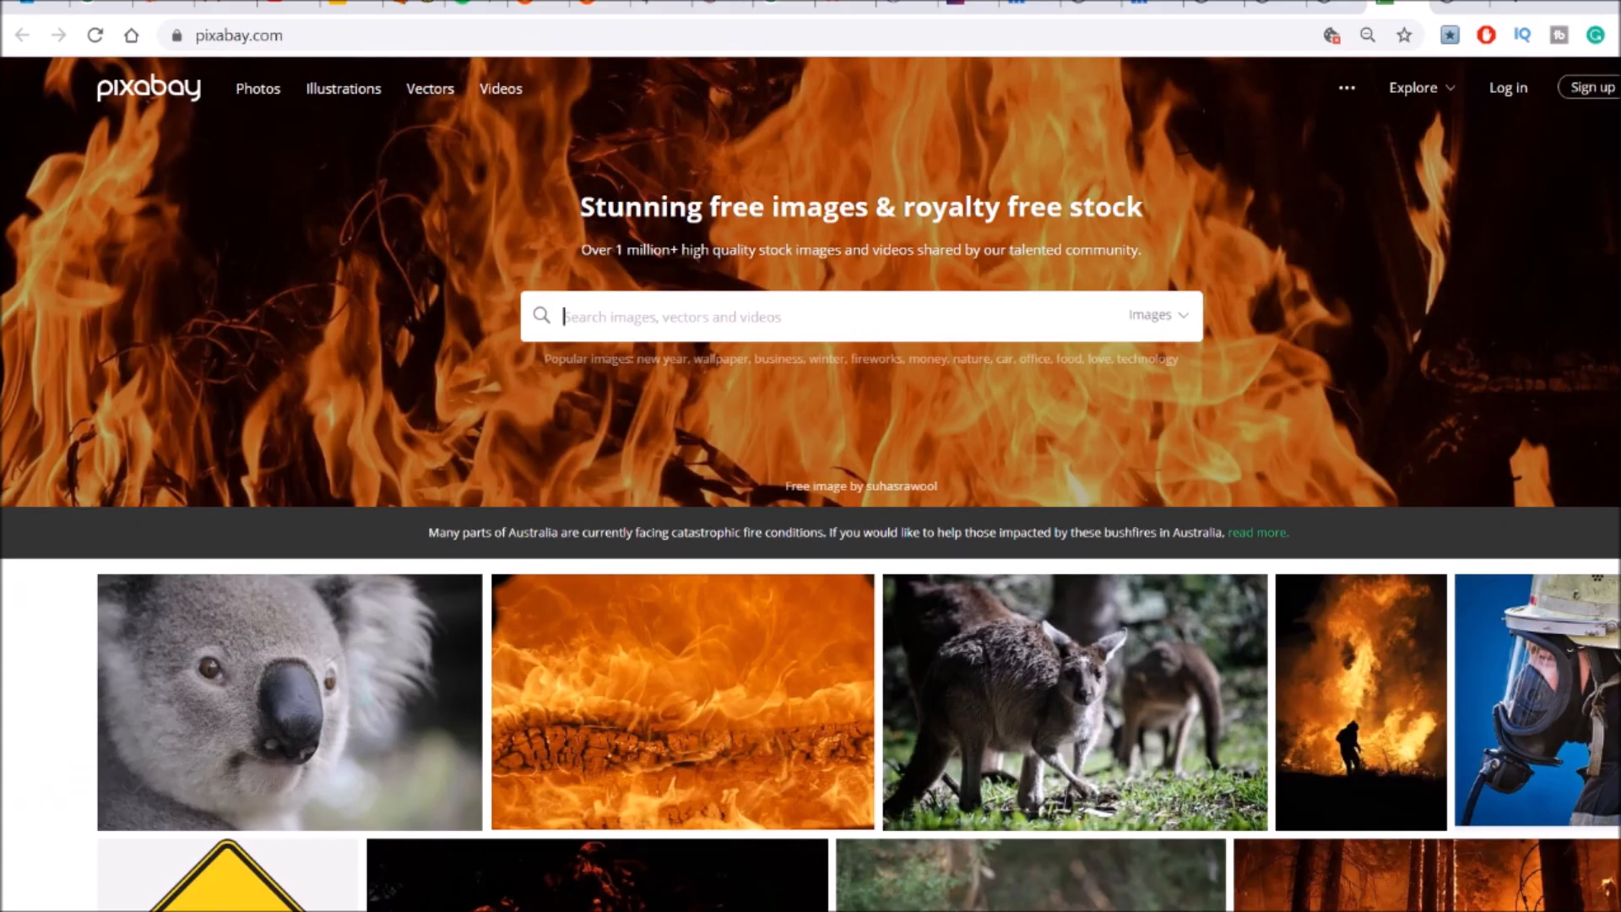
pyautogui.click(1341, 5)
pyautogui.scroll(-3, 947, 453)
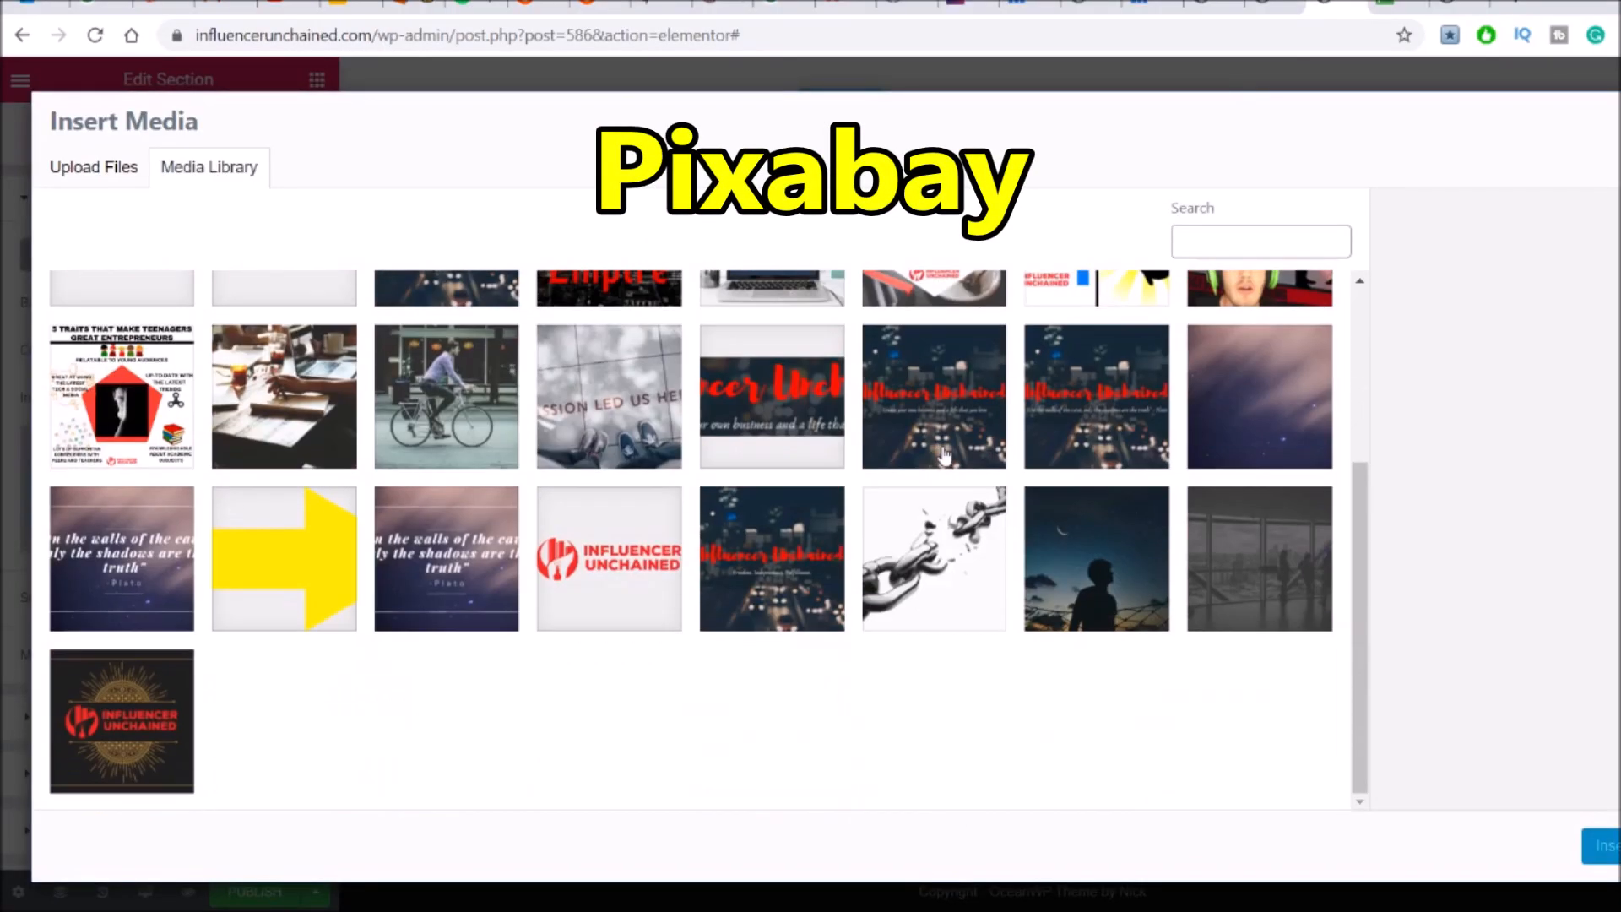
pyautogui.click(1243, 564)
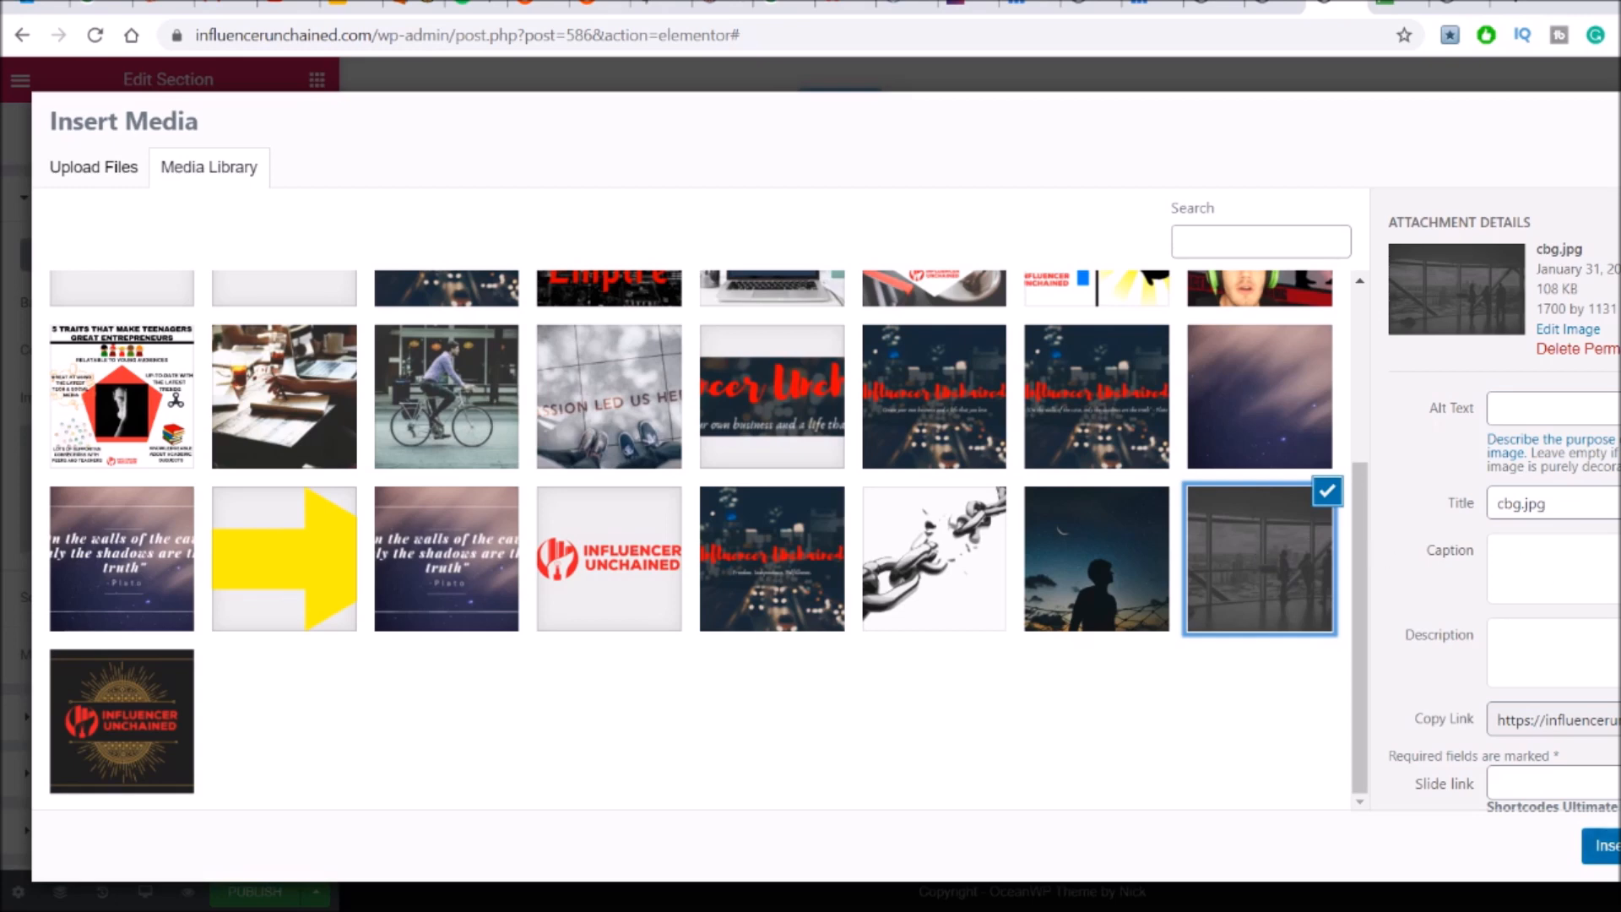
pyautogui.click(1600, 845)
# Set the section background image's position to Center Center and its size to Cover
pyautogui.scroll(-4, 228, 523)
pyautogui.scroll(2, 215, 405)
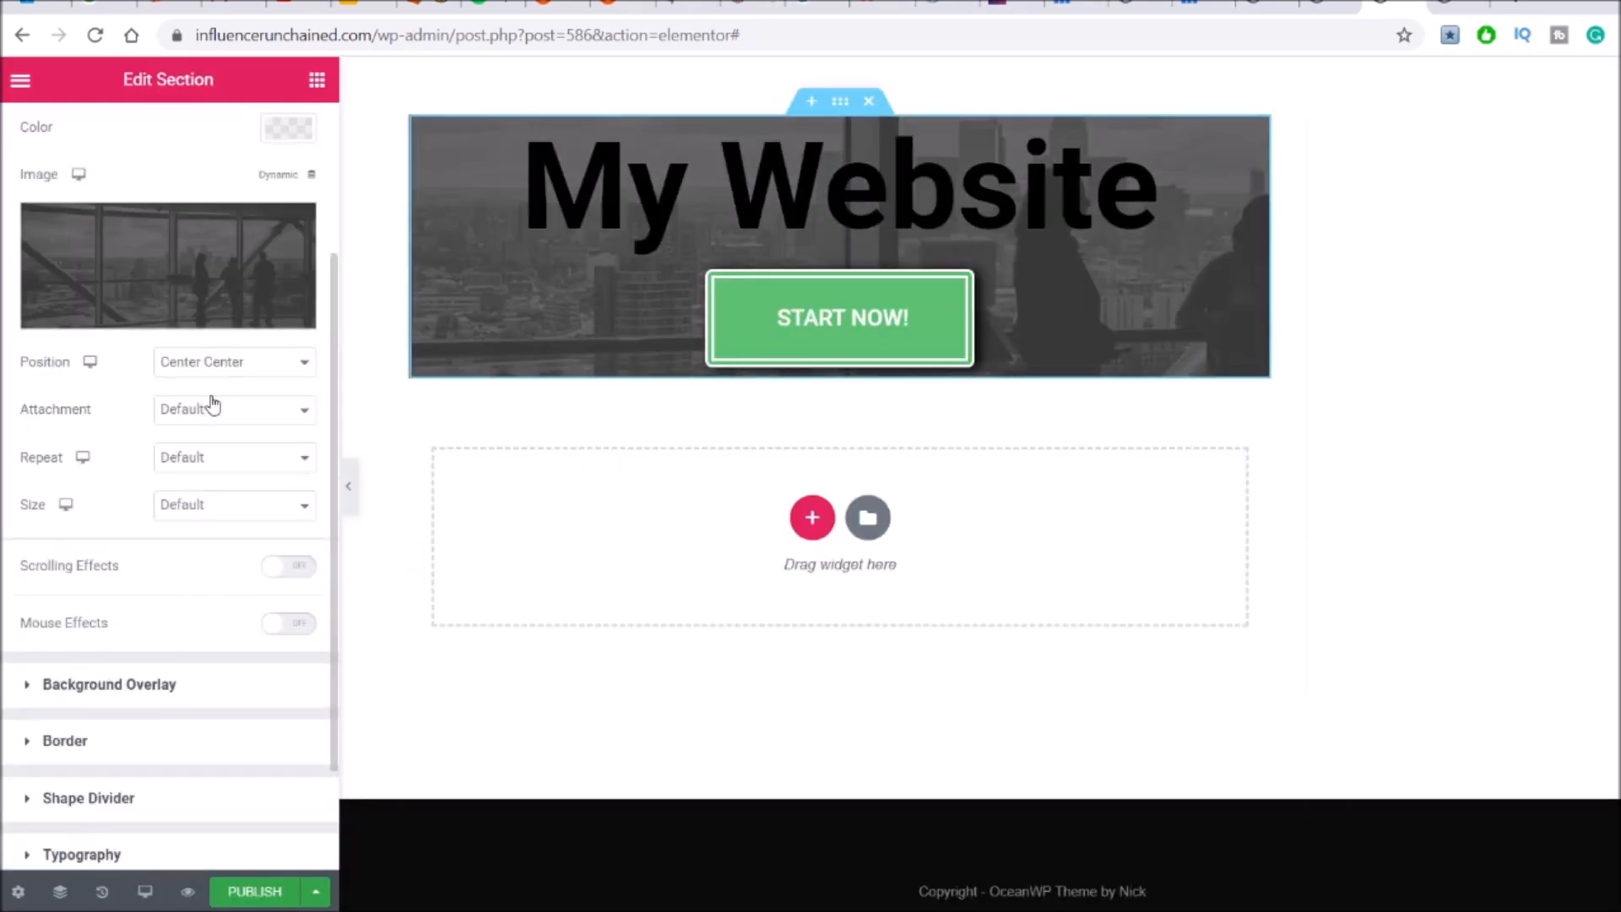
pyautogui.click(206, 574)
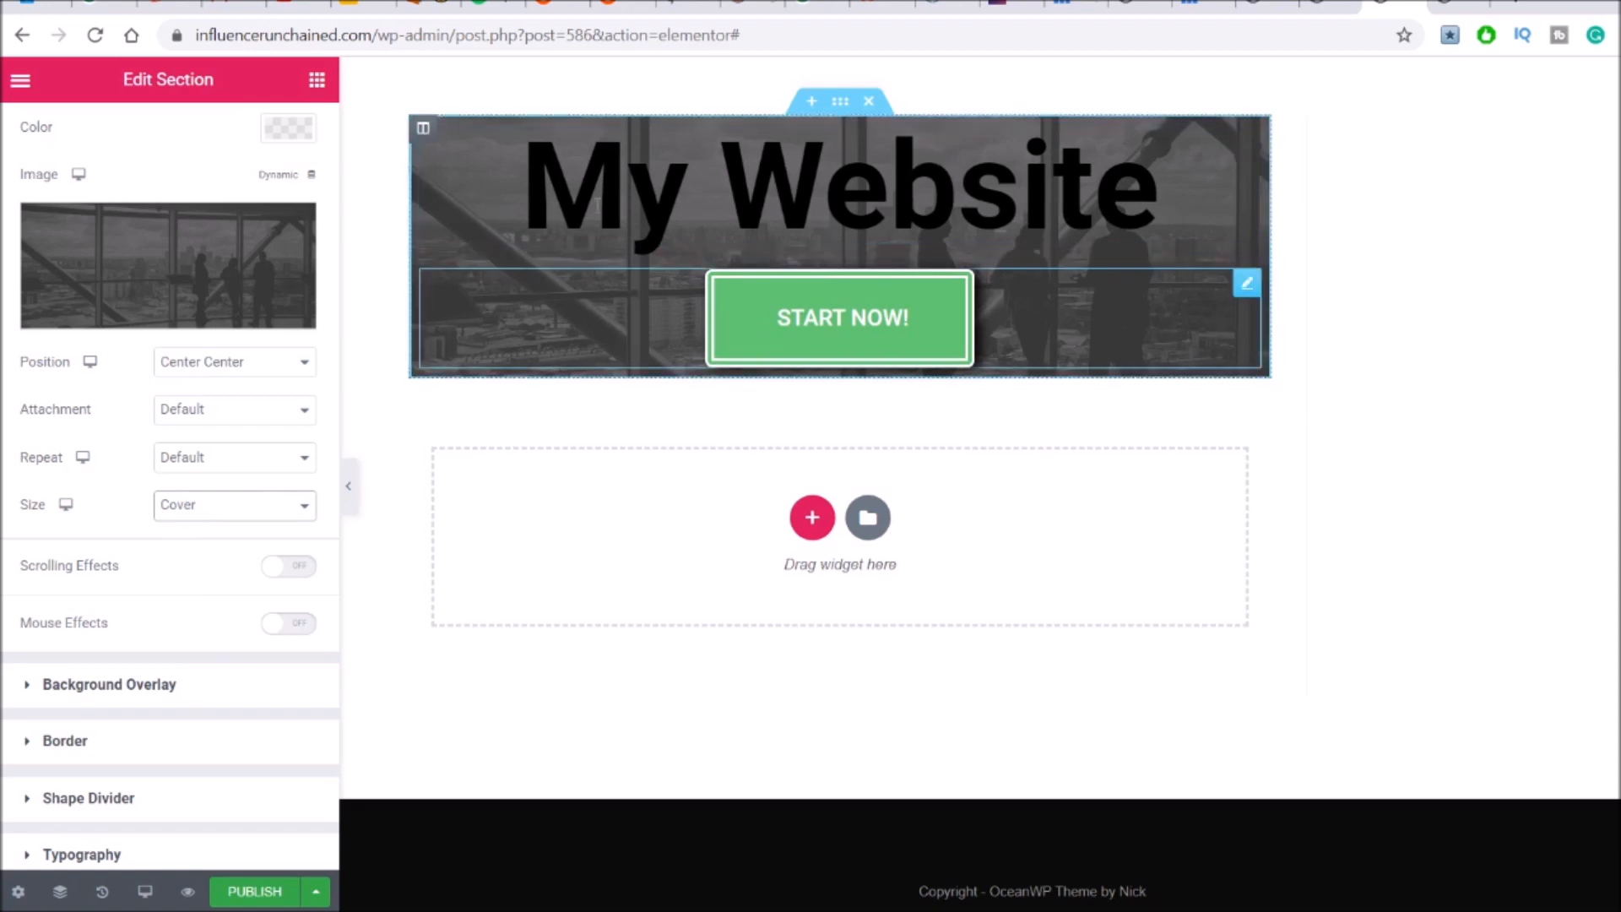
pyautogui.click(990, 272)
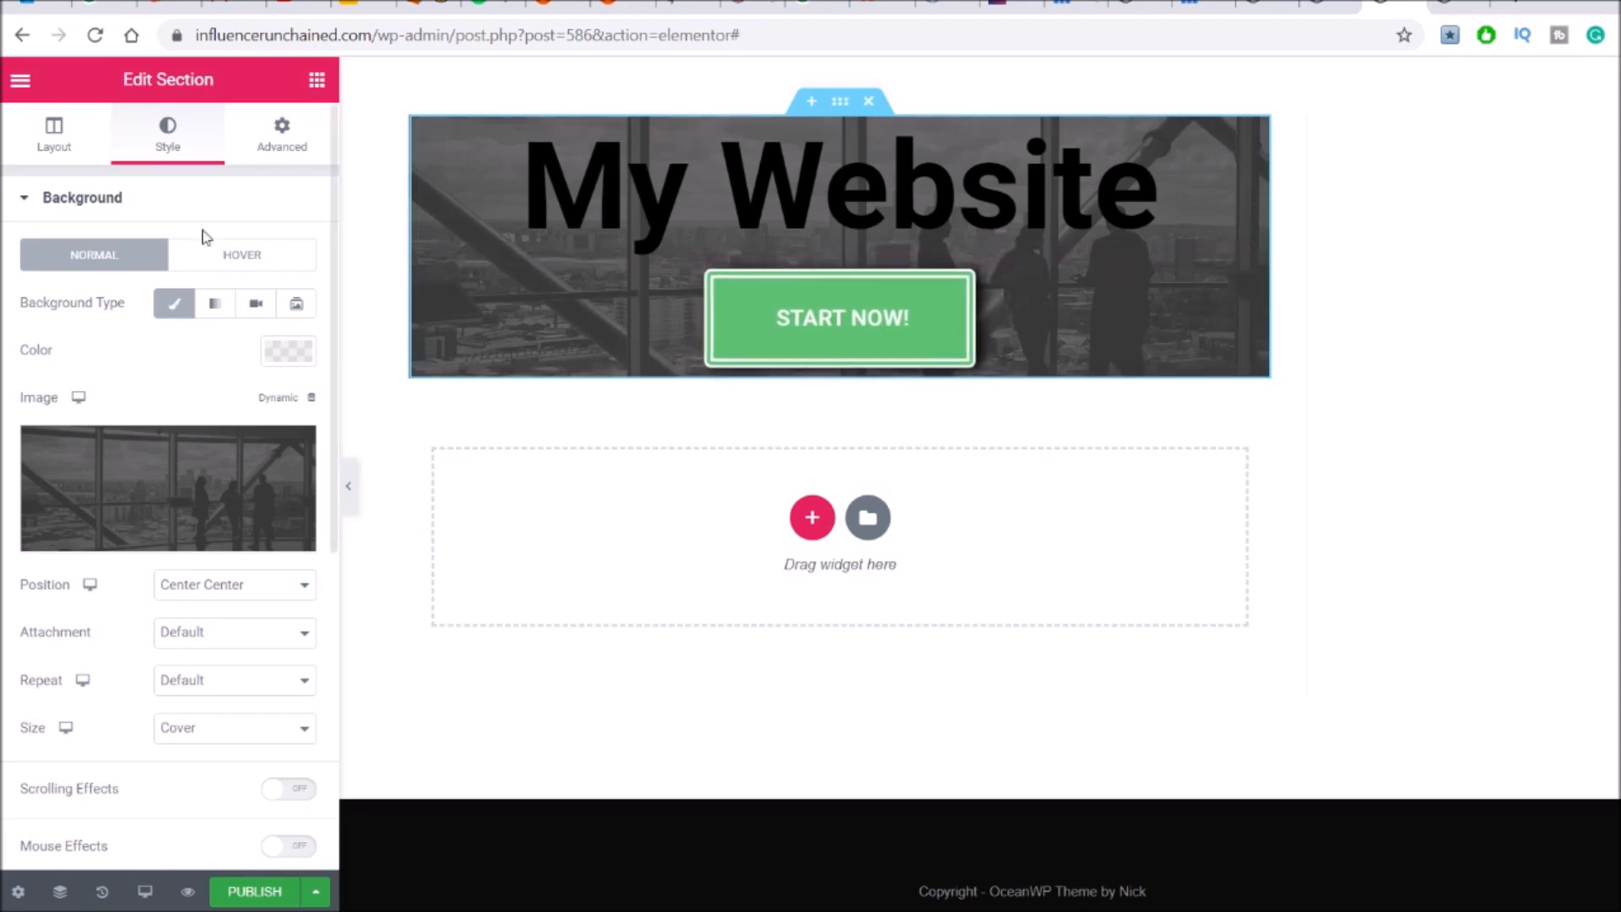
# Increase the section's padding to 42 px on all sides
pyautogui.click(282, 138)
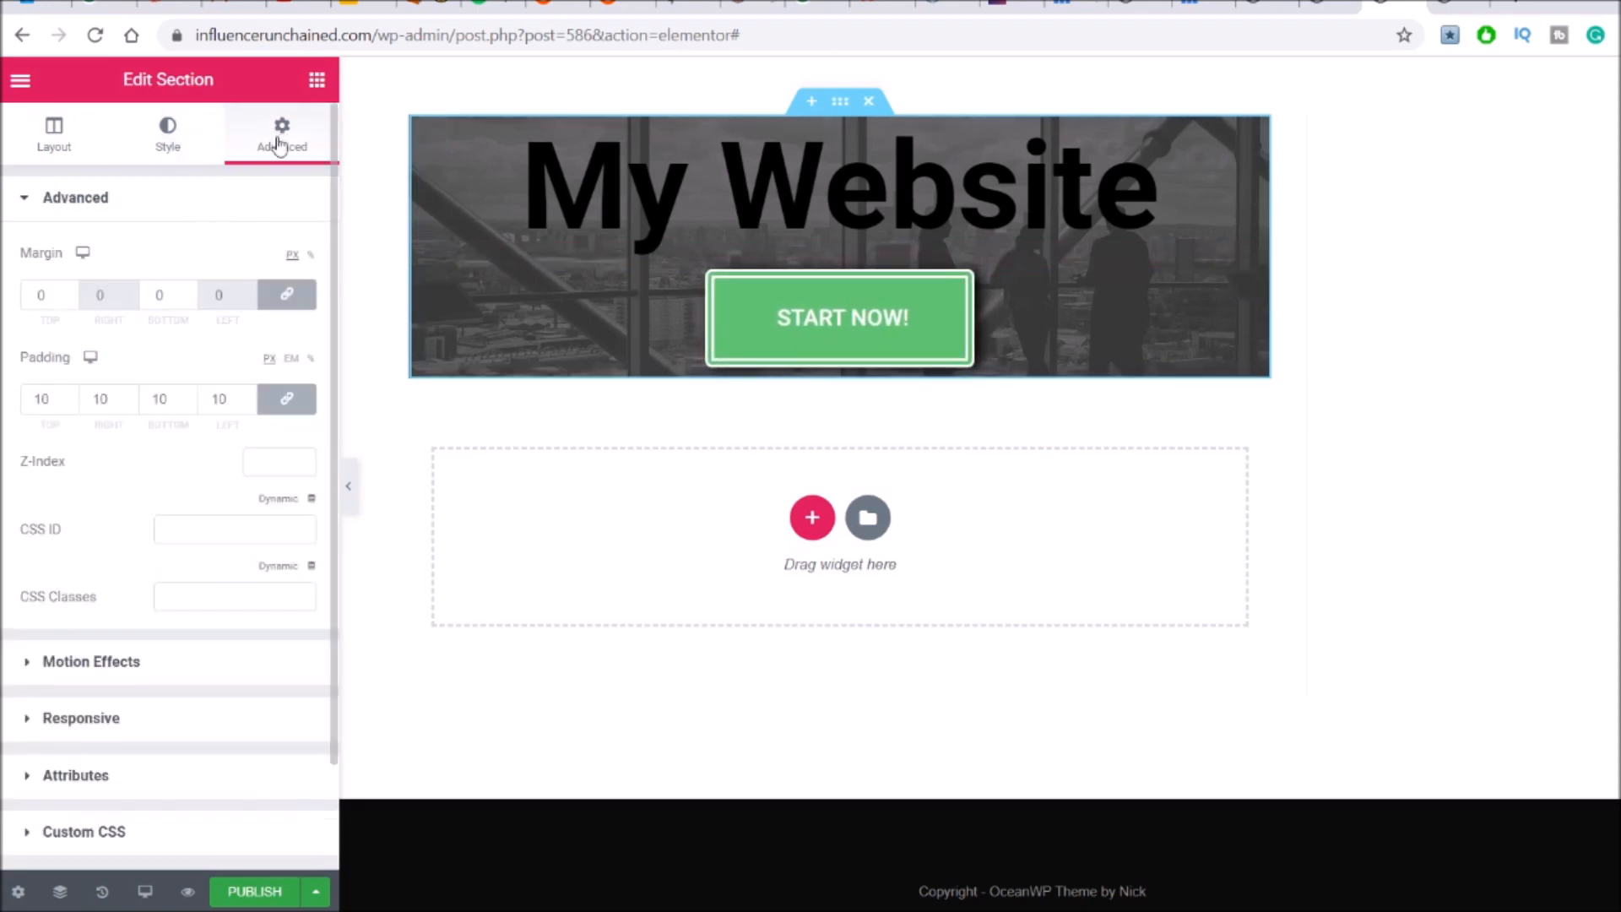
pyautogui.click(67, 392)
pyautogui.click(68, 393)
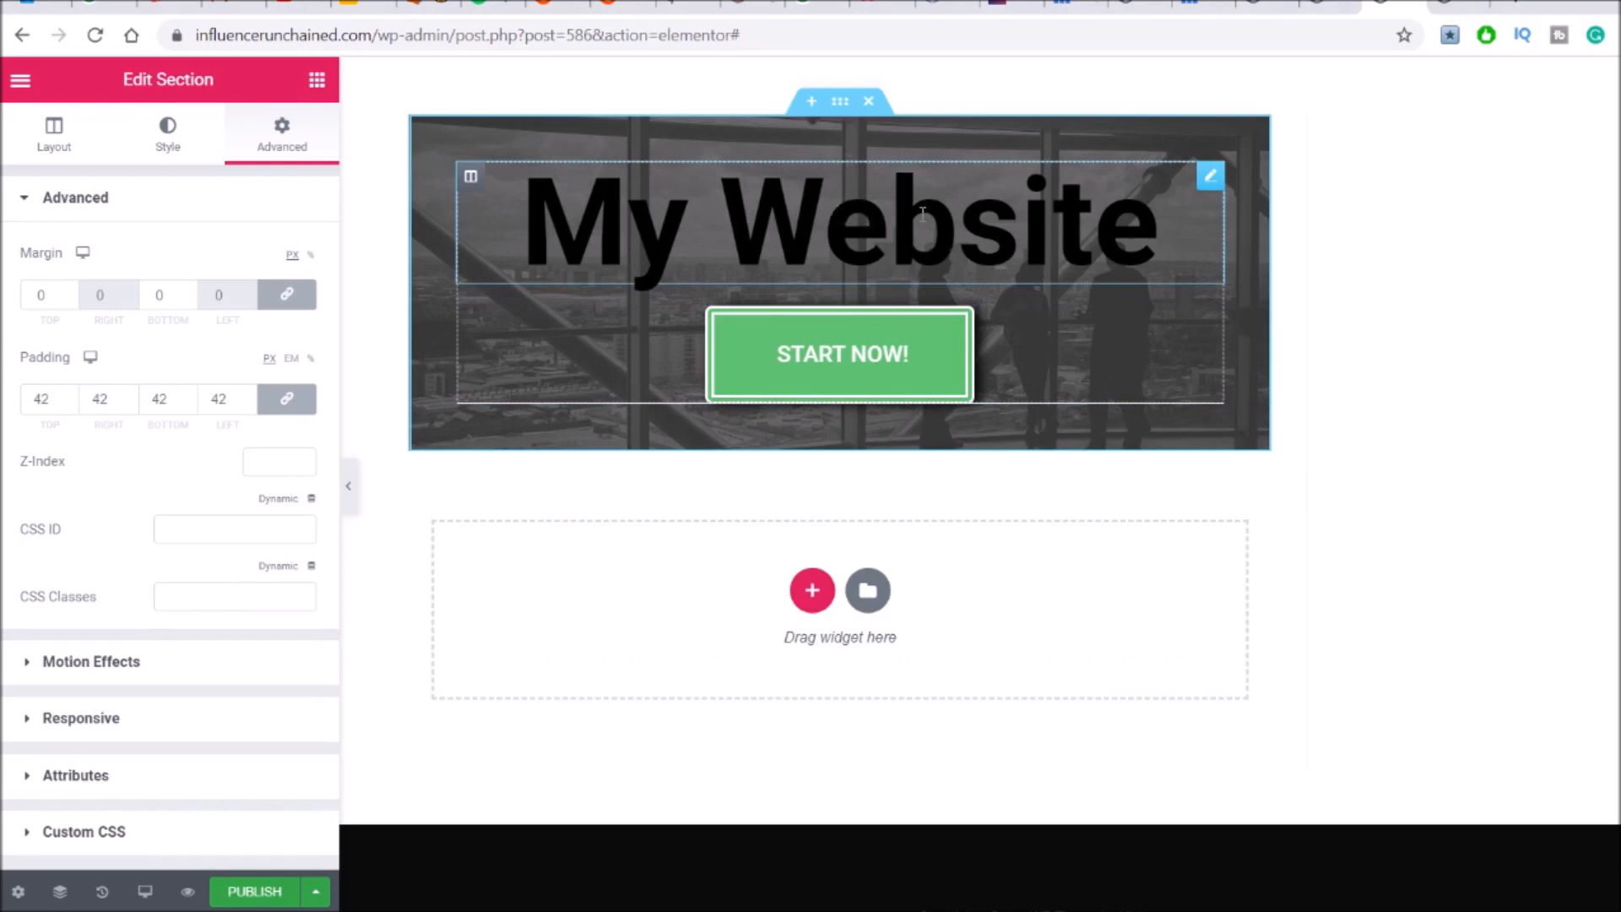
# Change the My Website heading's text color to bright yellow
pyautogui.moveTo(1101, 224); pyautogui.dragTo(513, 241)
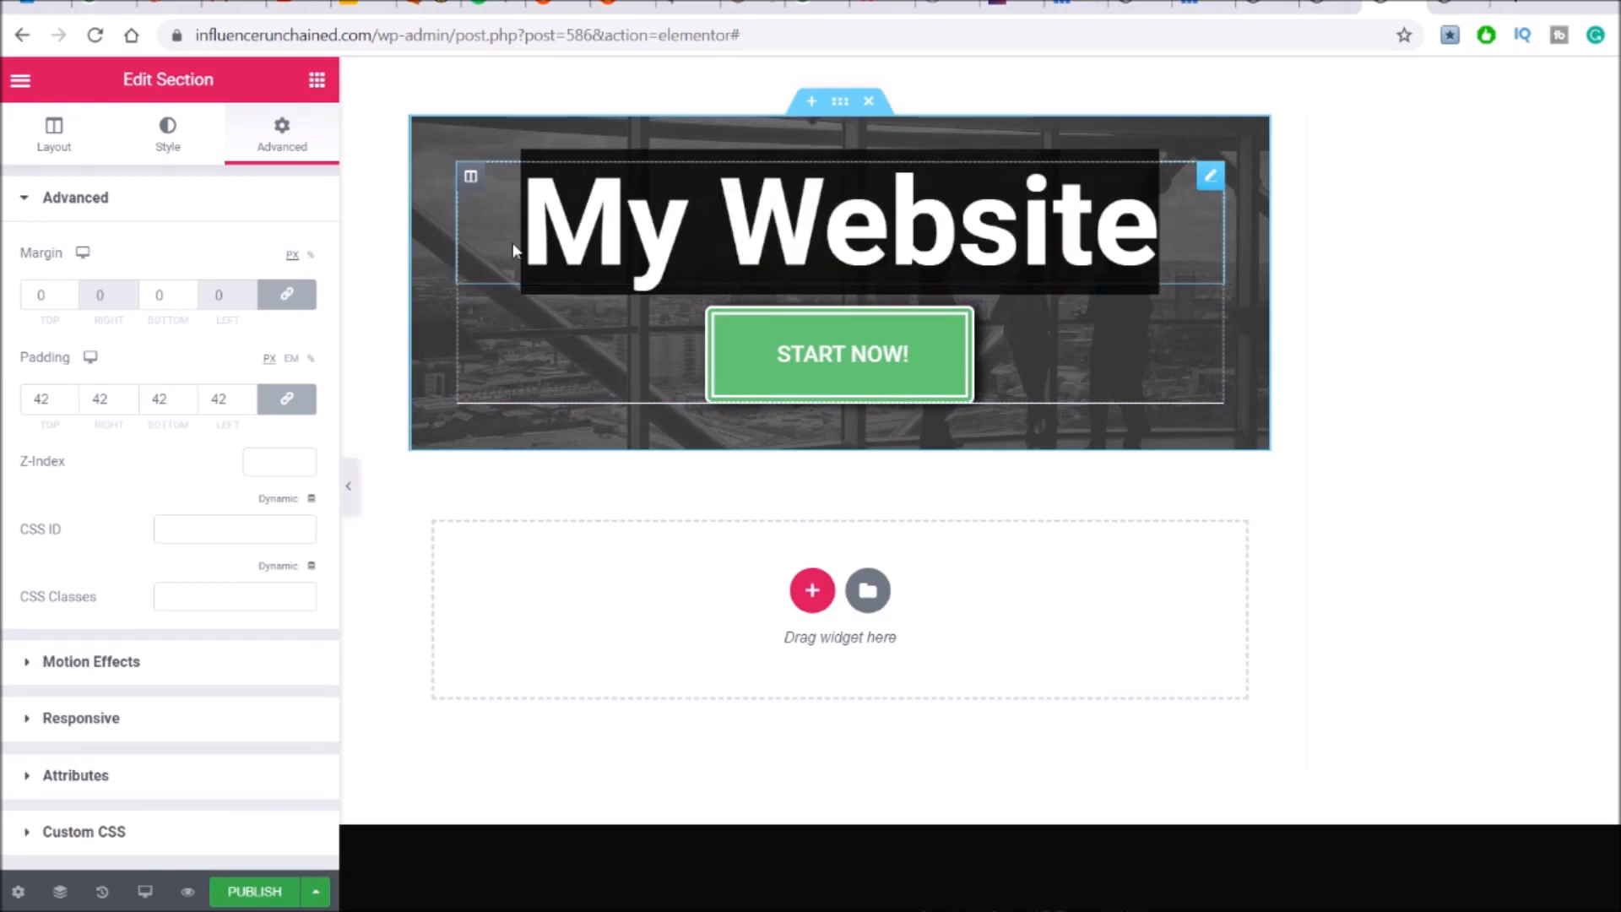
pyautogui.moveTo(1160, 231); pyautogui.dragTo(519, 240)
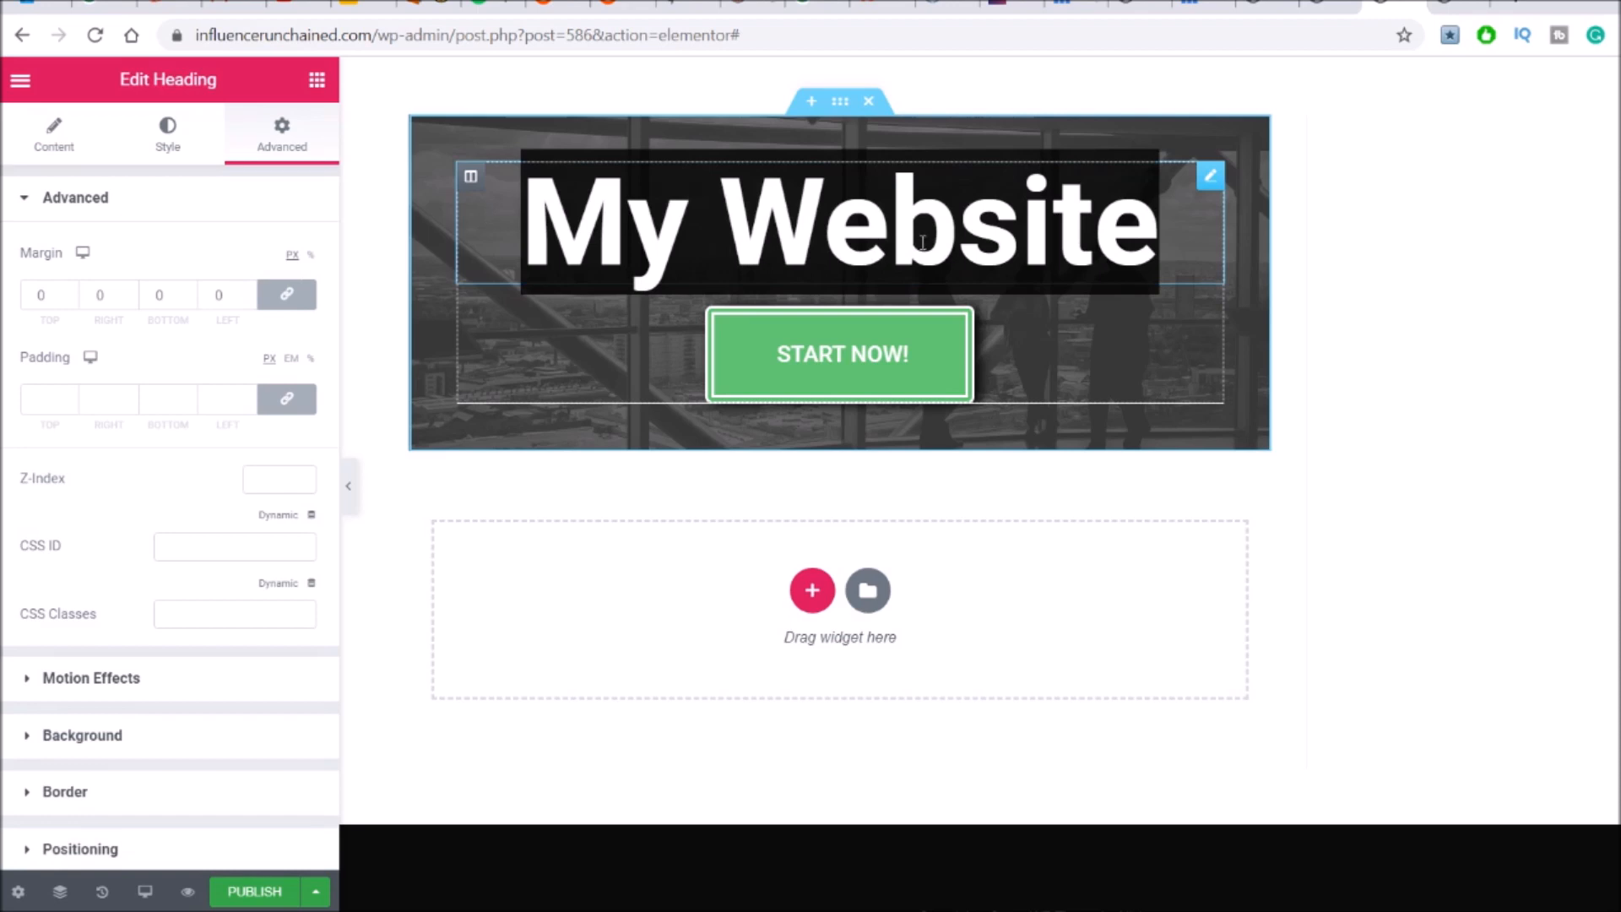
pyautogui.click(1137, 224)
pyautogui.moveTo(1159, 225); pyautogui.dragTo(532, 234)
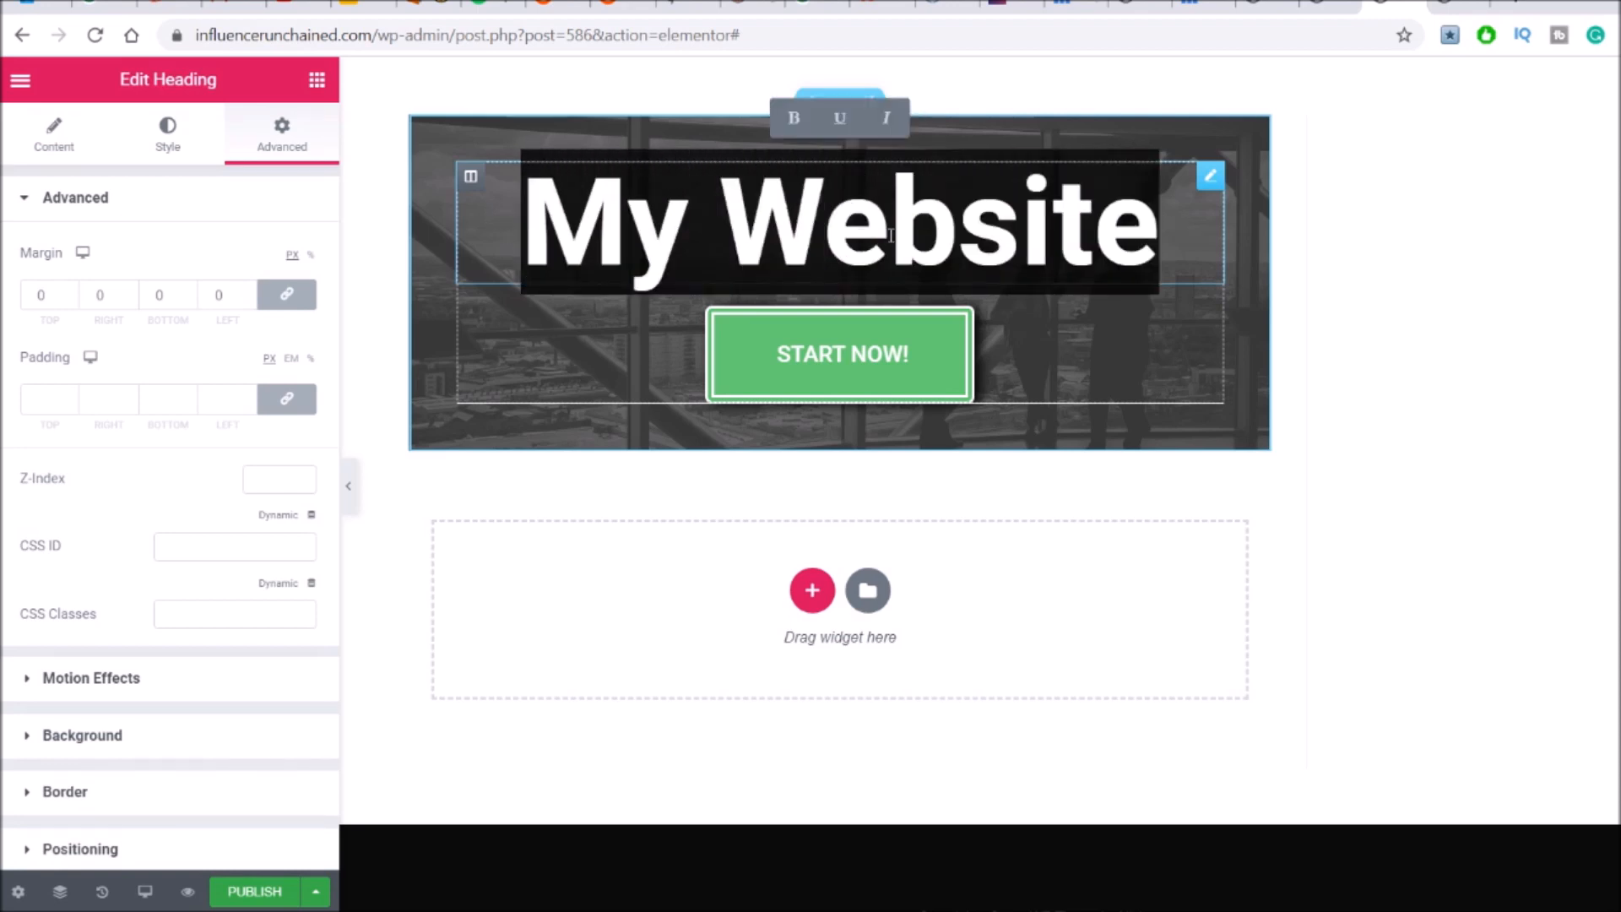
pyautogui.click(1013, 237)
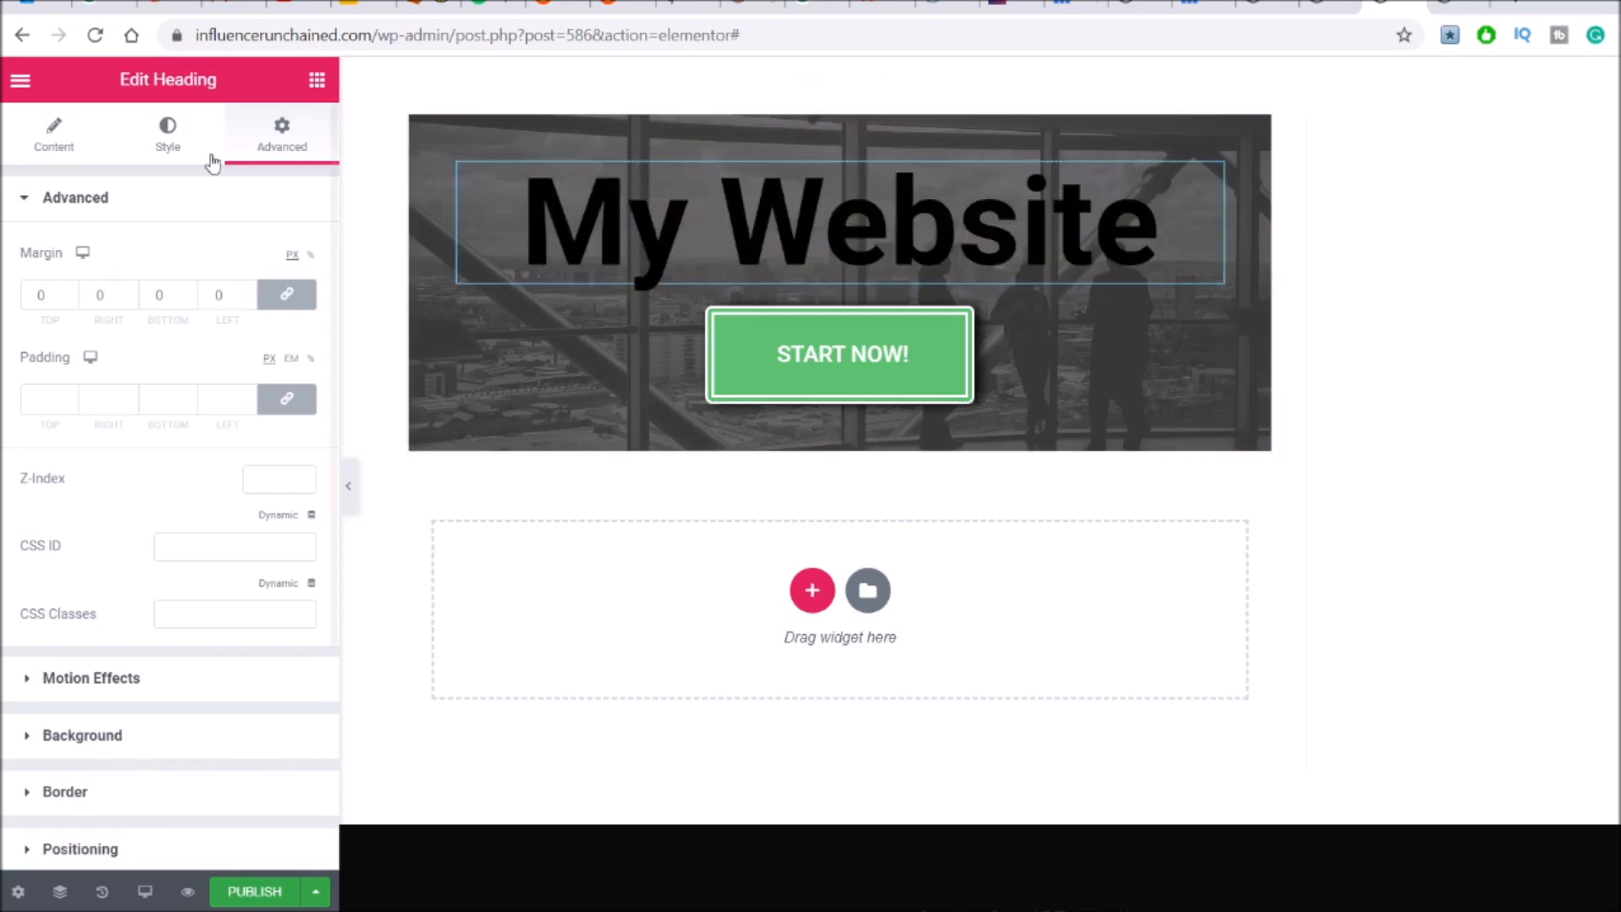
pyautogui.click(165, 140)
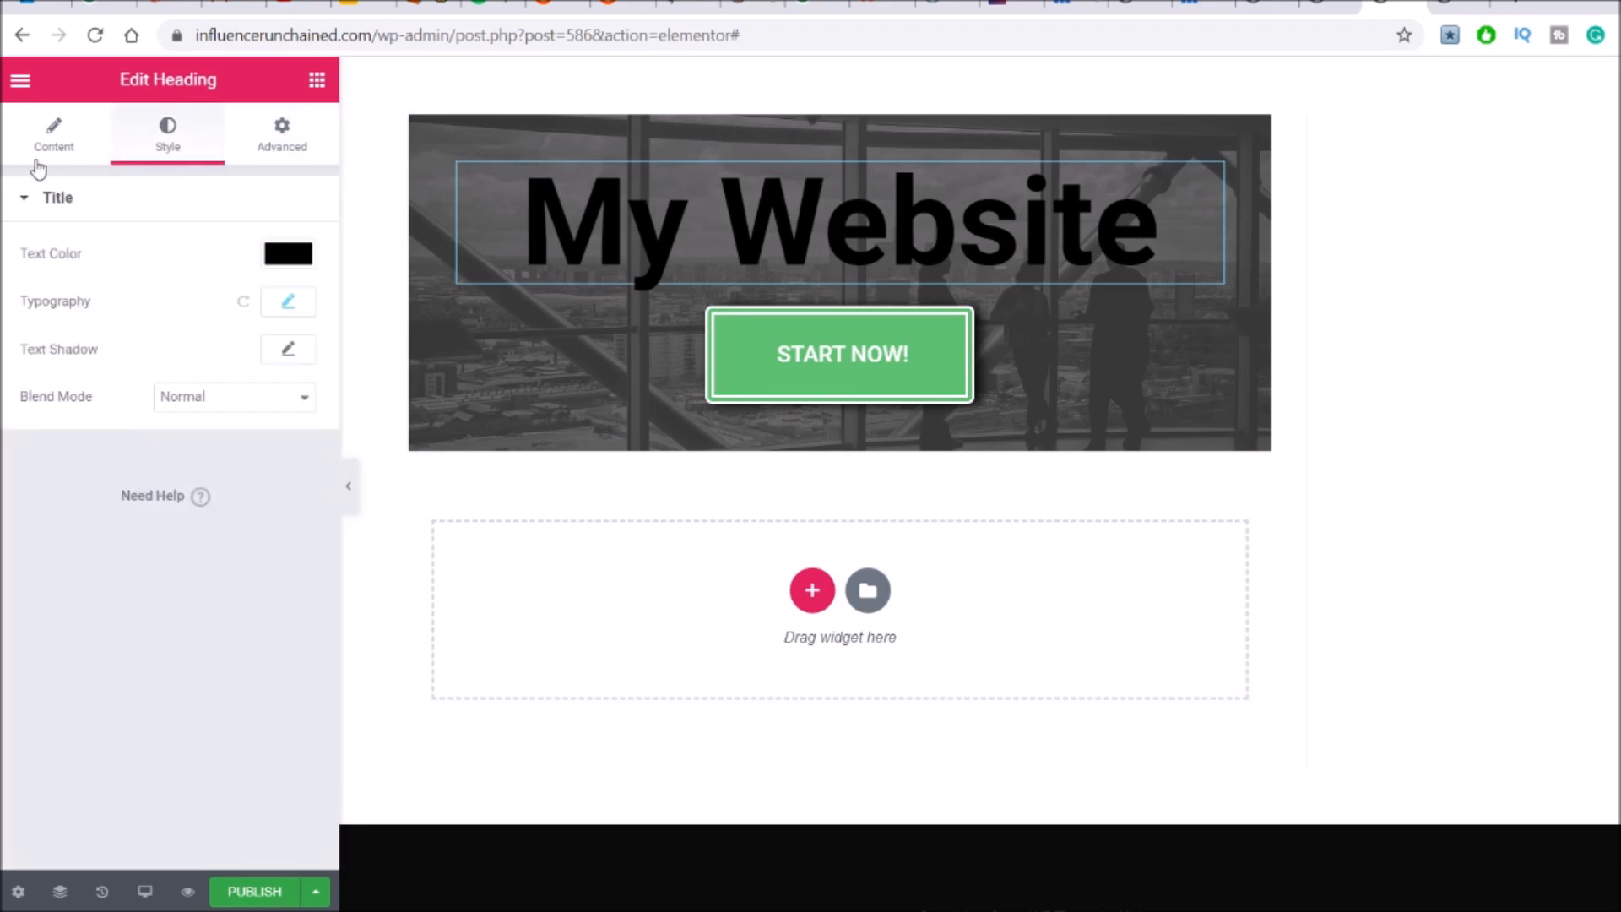
pyautogui.click(290, 253)
pyautogui.moveTo(134, 405)
pyautogui.mouseDown()
pyautogui.moveTo(189, 390)
pyautogui.moveTo(279, 420)
pyautogui.moveTo(359, 365)
pyautogui.mouseUp()
pyautogui.moveTo(401, 308)
pyautogui.mouseDown()
pyautogui.moveTo(459, 449)
pyautogui.moveTo(127, 561)
pyautogui.moveTo(83, 557)
pyautogui.mouseUp()
pyautogui.click(82, 554)
pyautogui.moveTo(167, 420); pyautogui.dragTo(299, 343)
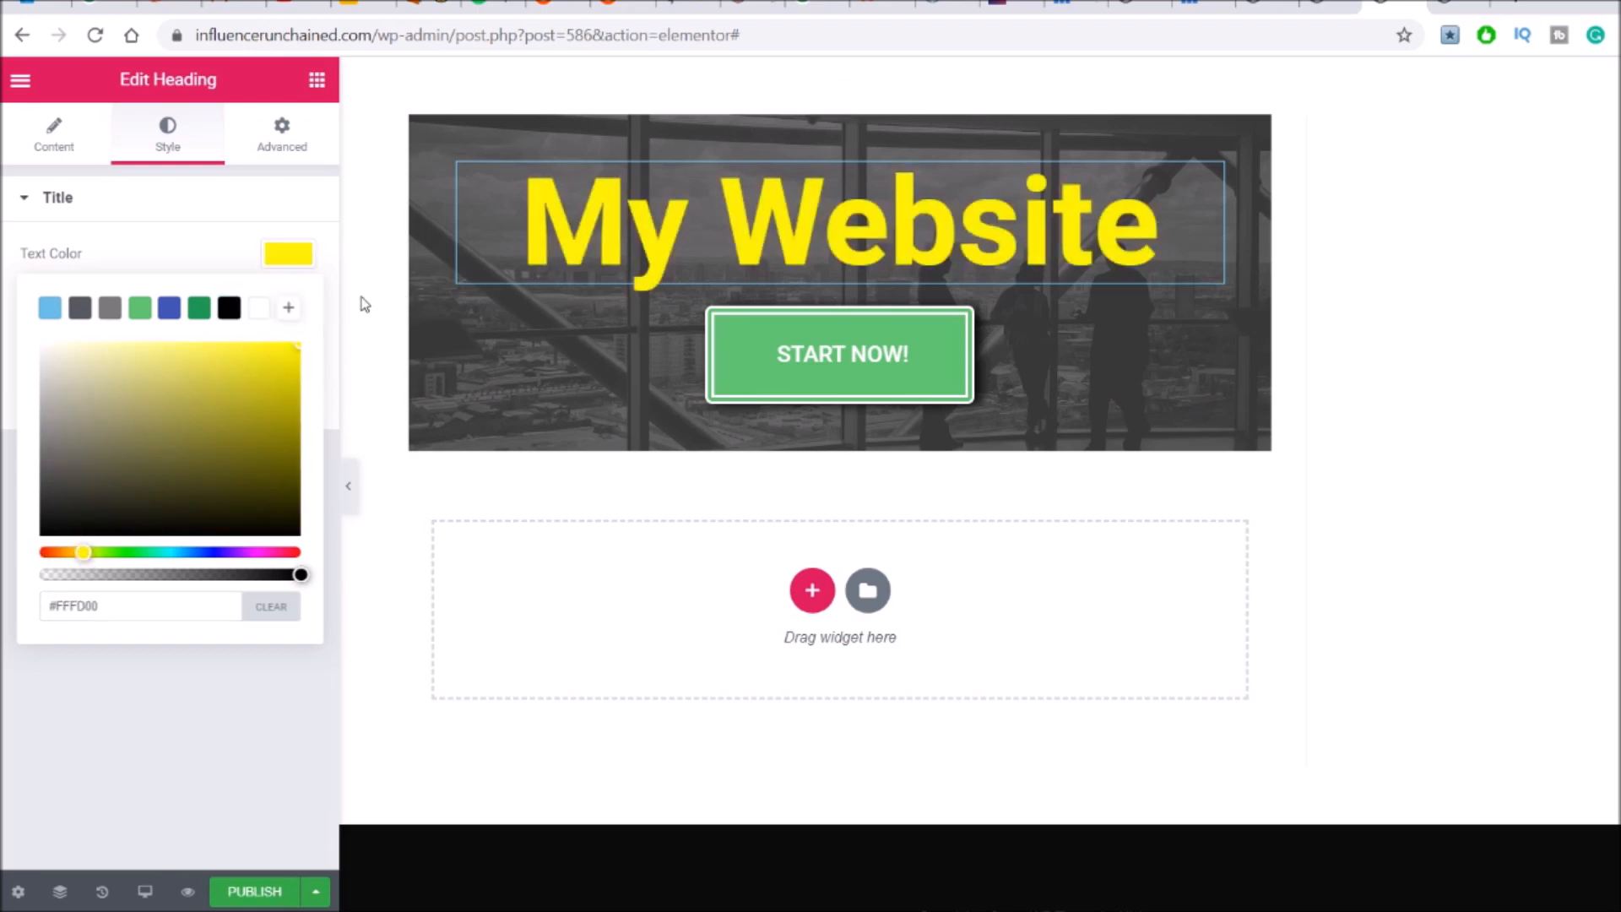
# Change the START NOW! button's background color to orange (#FF9900)
pyautogui.click(934, 409)
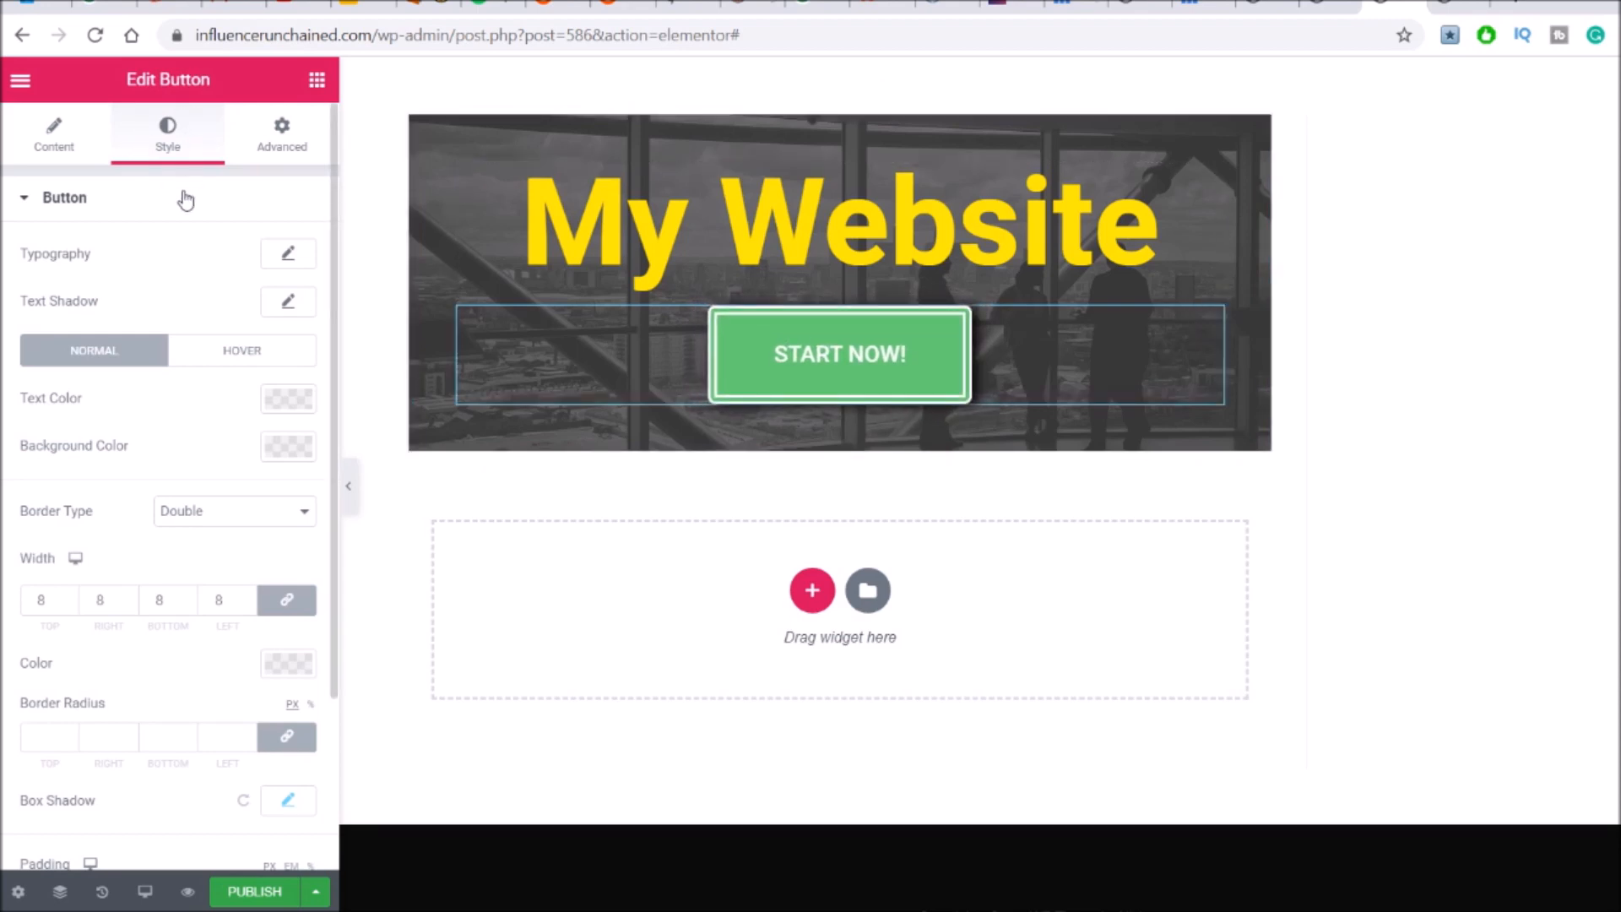
pyautogui.click(281, 450)
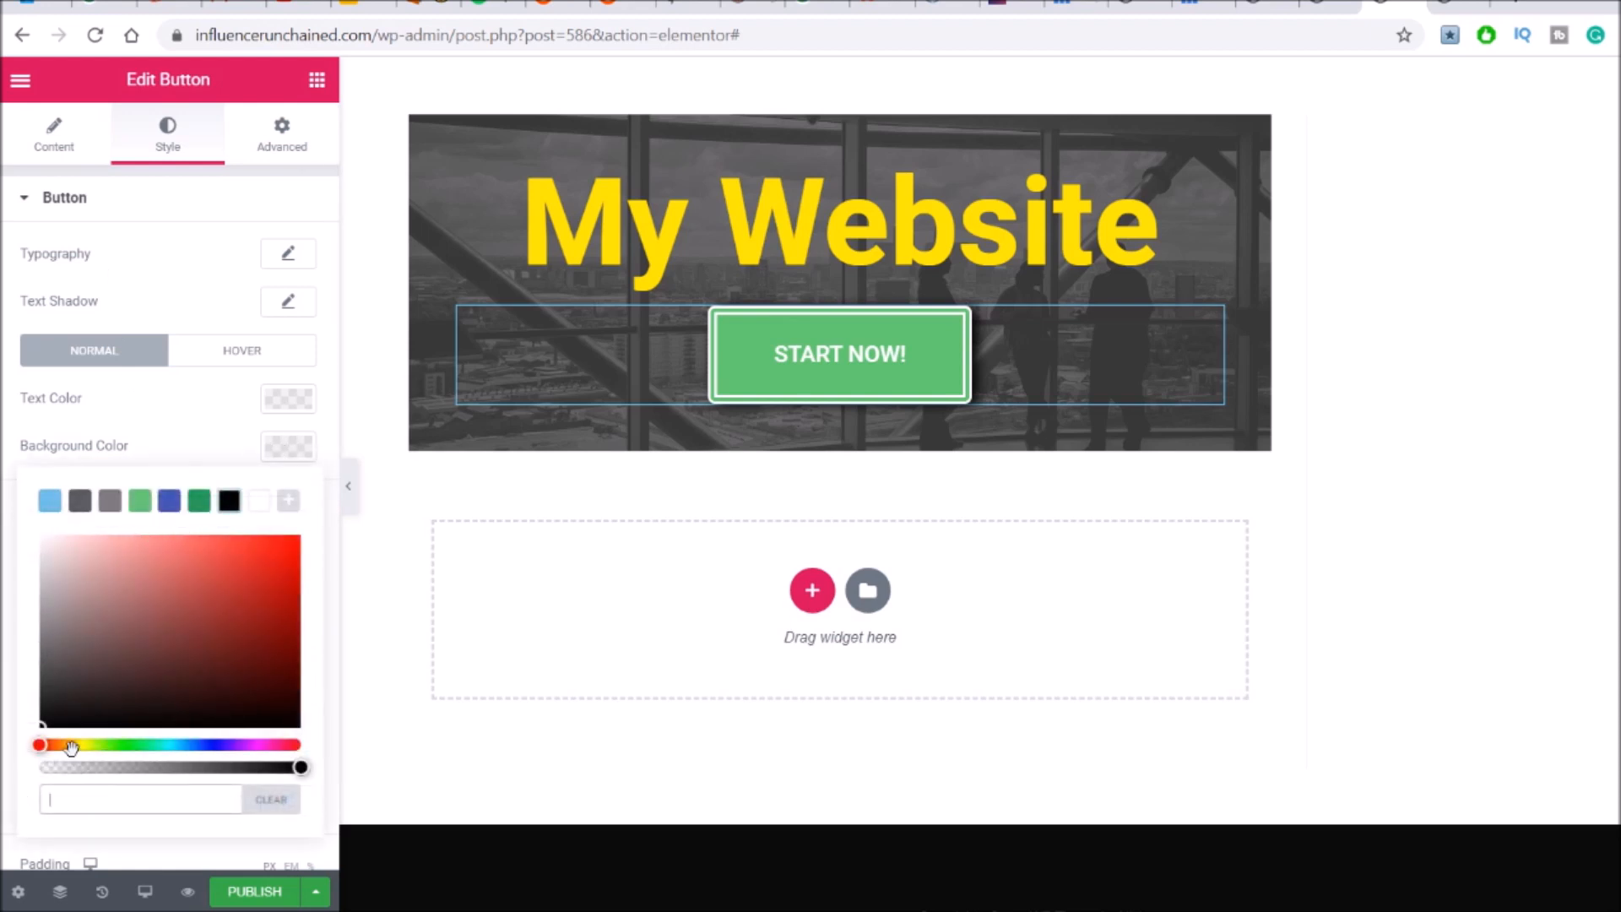
pyautogui.moveTo(71, 746); pyautogui.dragTo(65, 747)
pyautogui.moveTo(113, 629); pyautogui.dragTo(307, 524)
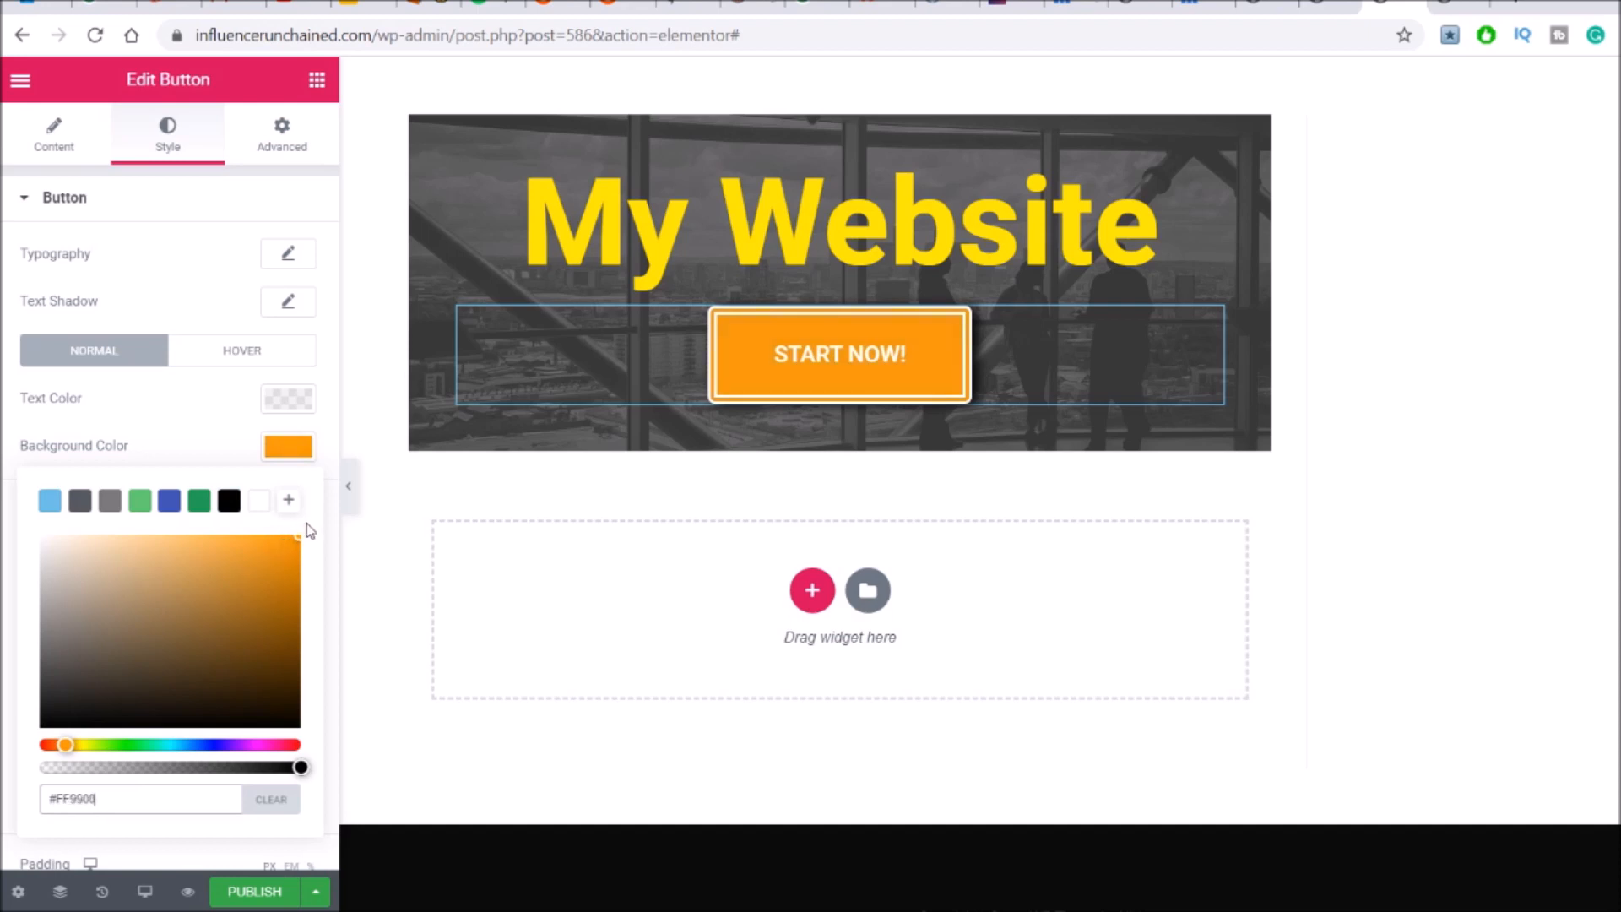
pyautogui.click(716, 798)
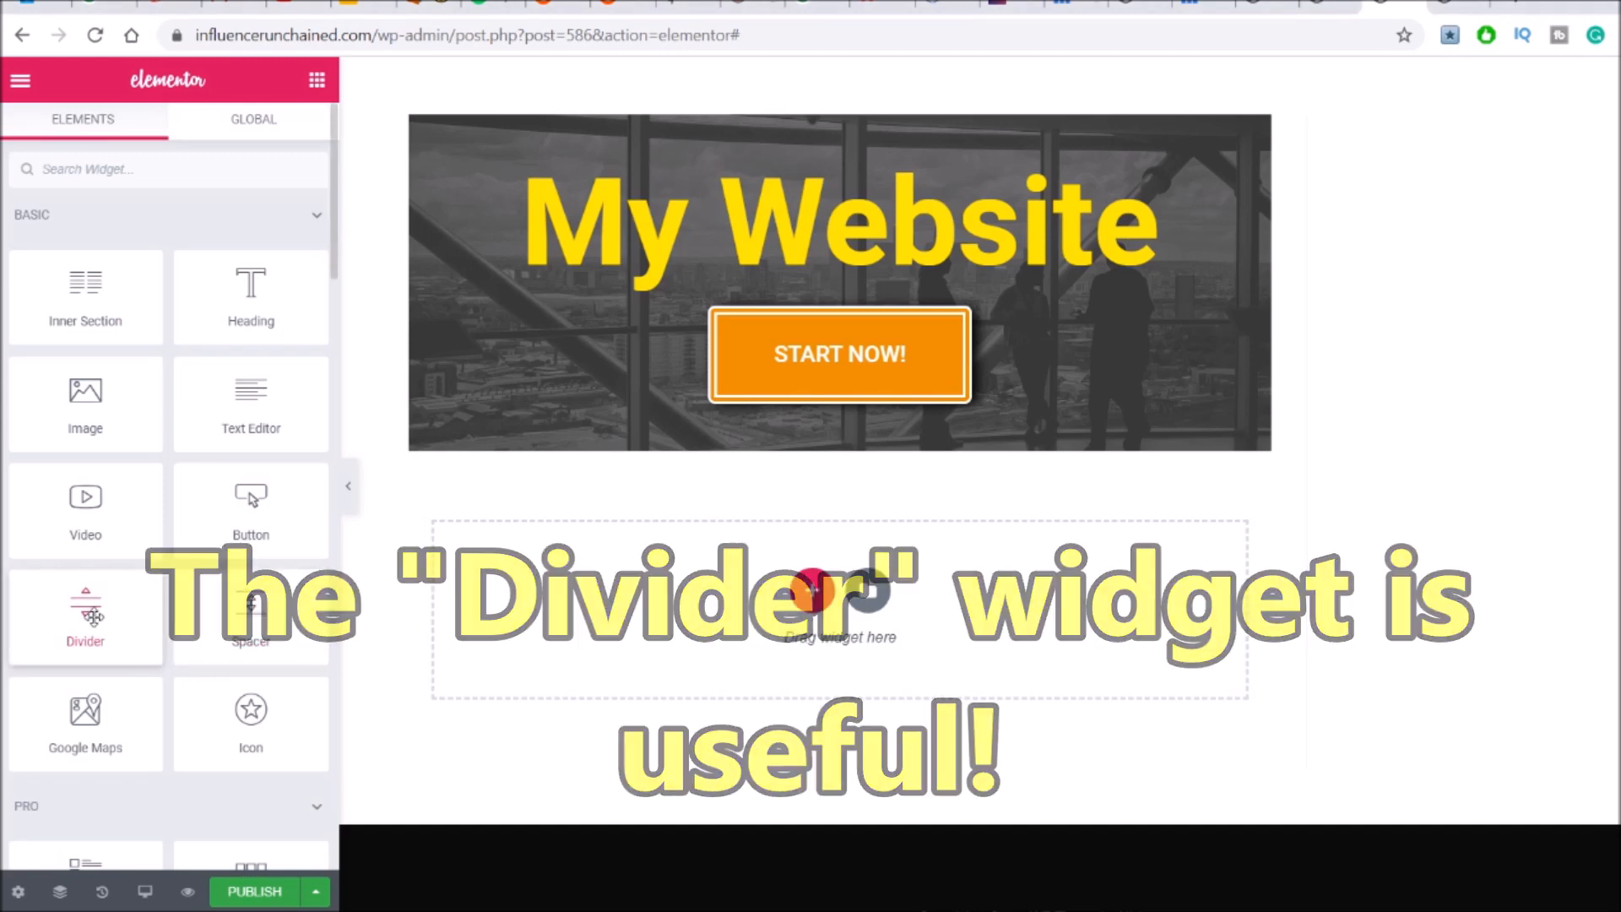
# Add a Divider widget below the START NOW! button with the Curly style and center alignment
pyautogui.moveTo(77, 627); pyautogui.dragTo(760, 426)
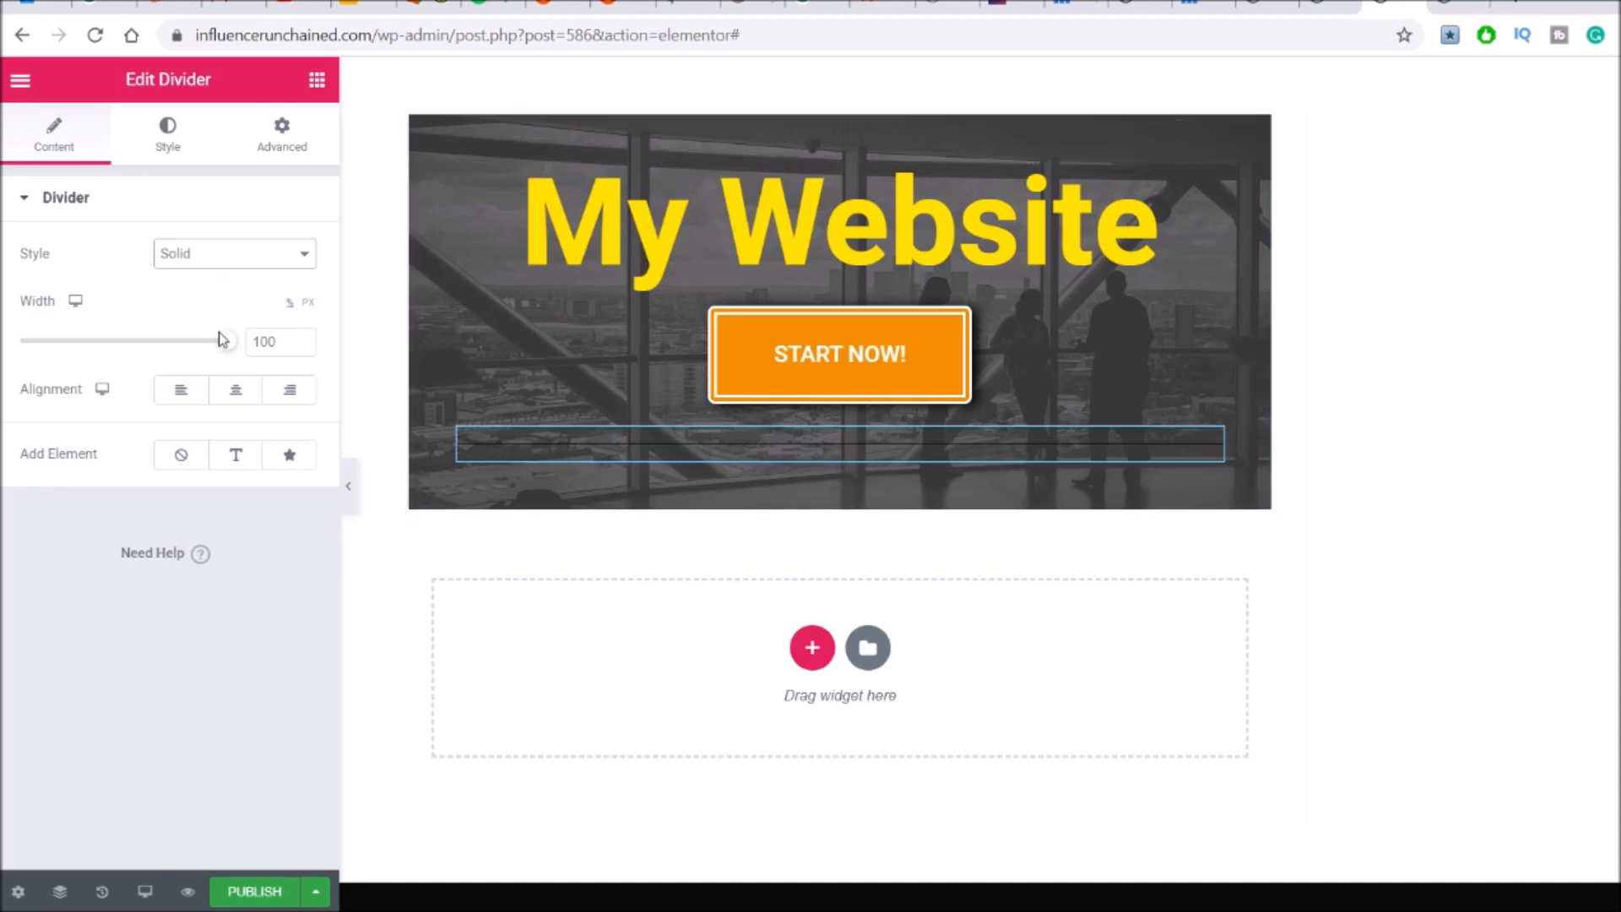
pyautogui.click(226, 374)
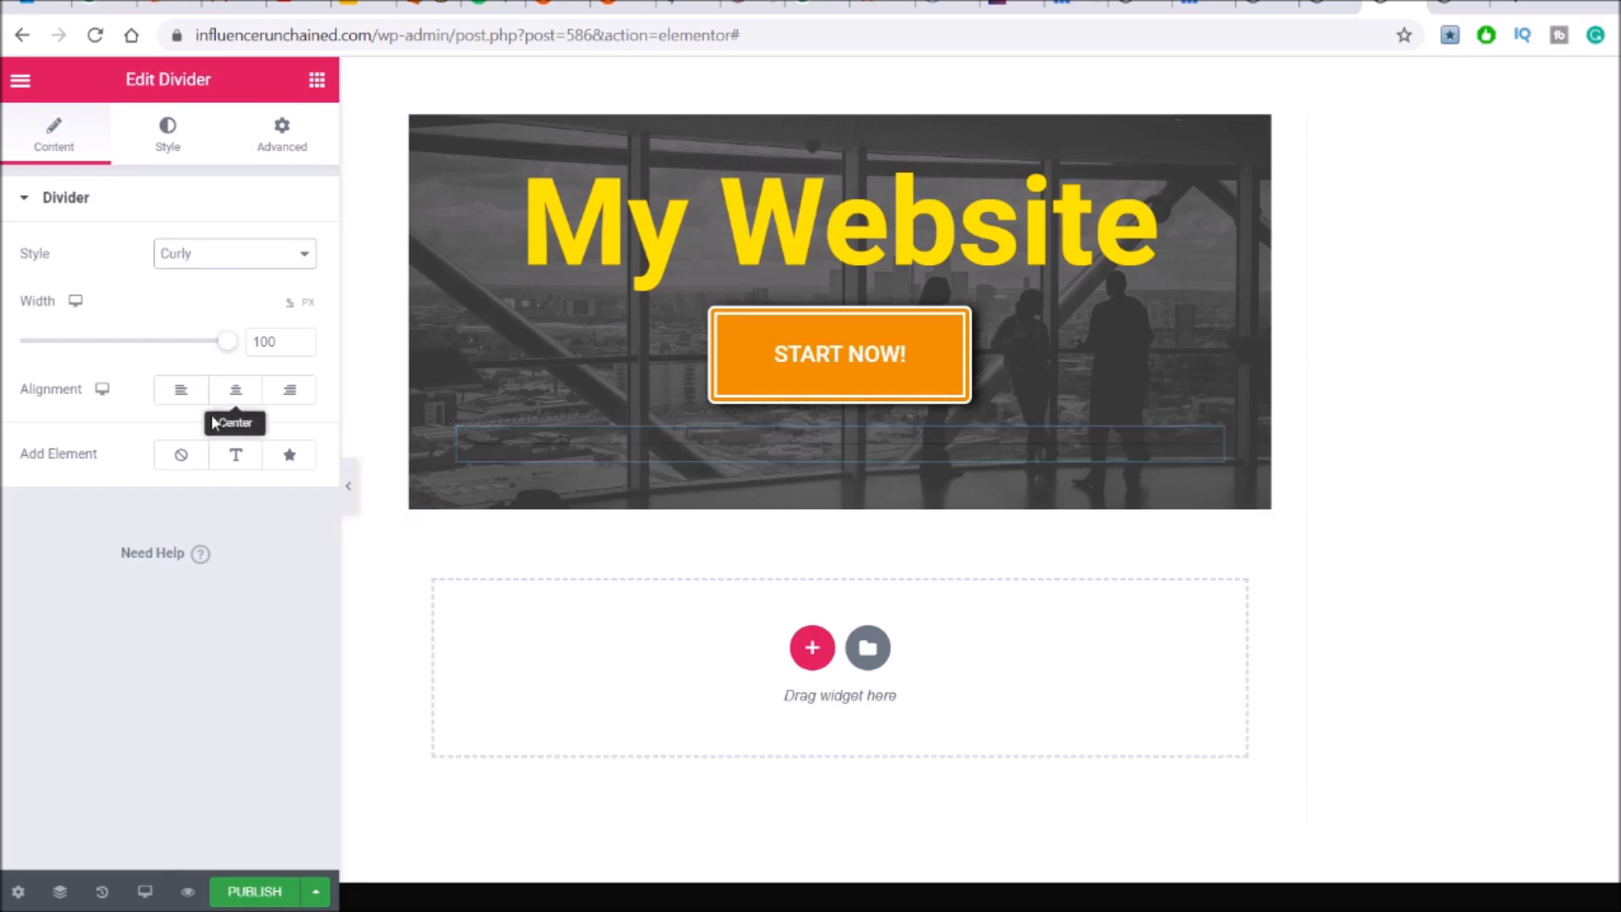
pyautogui.click(255, 399)
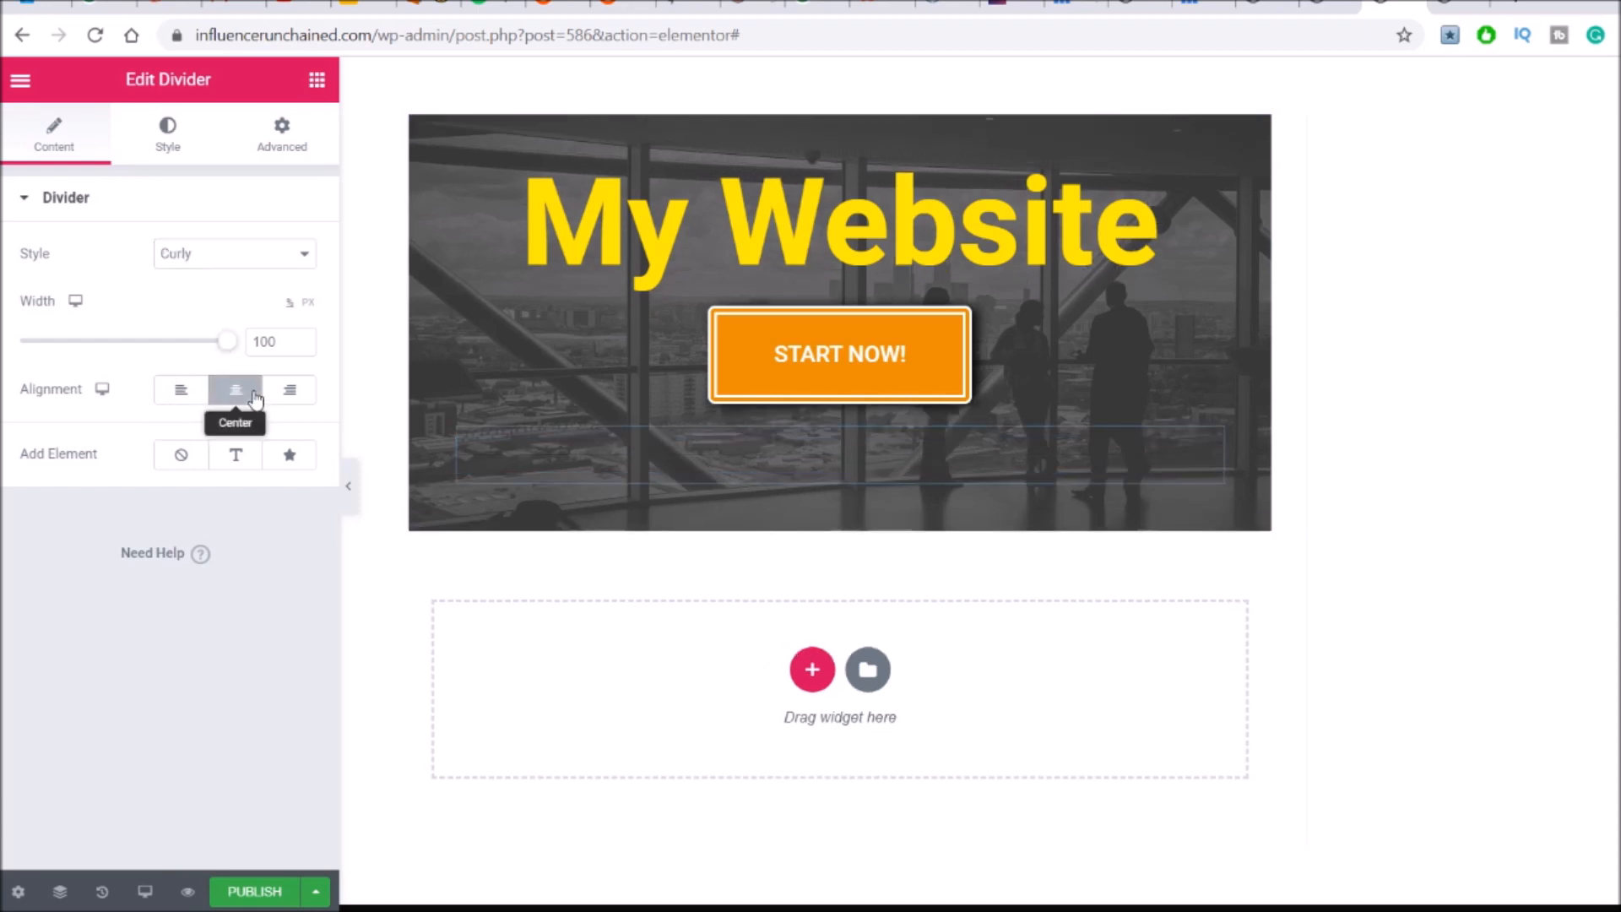
# Set the curly divider's weight to 6.2 and its color to white (#FFFFFF)
pyautogui.click(179, 138)
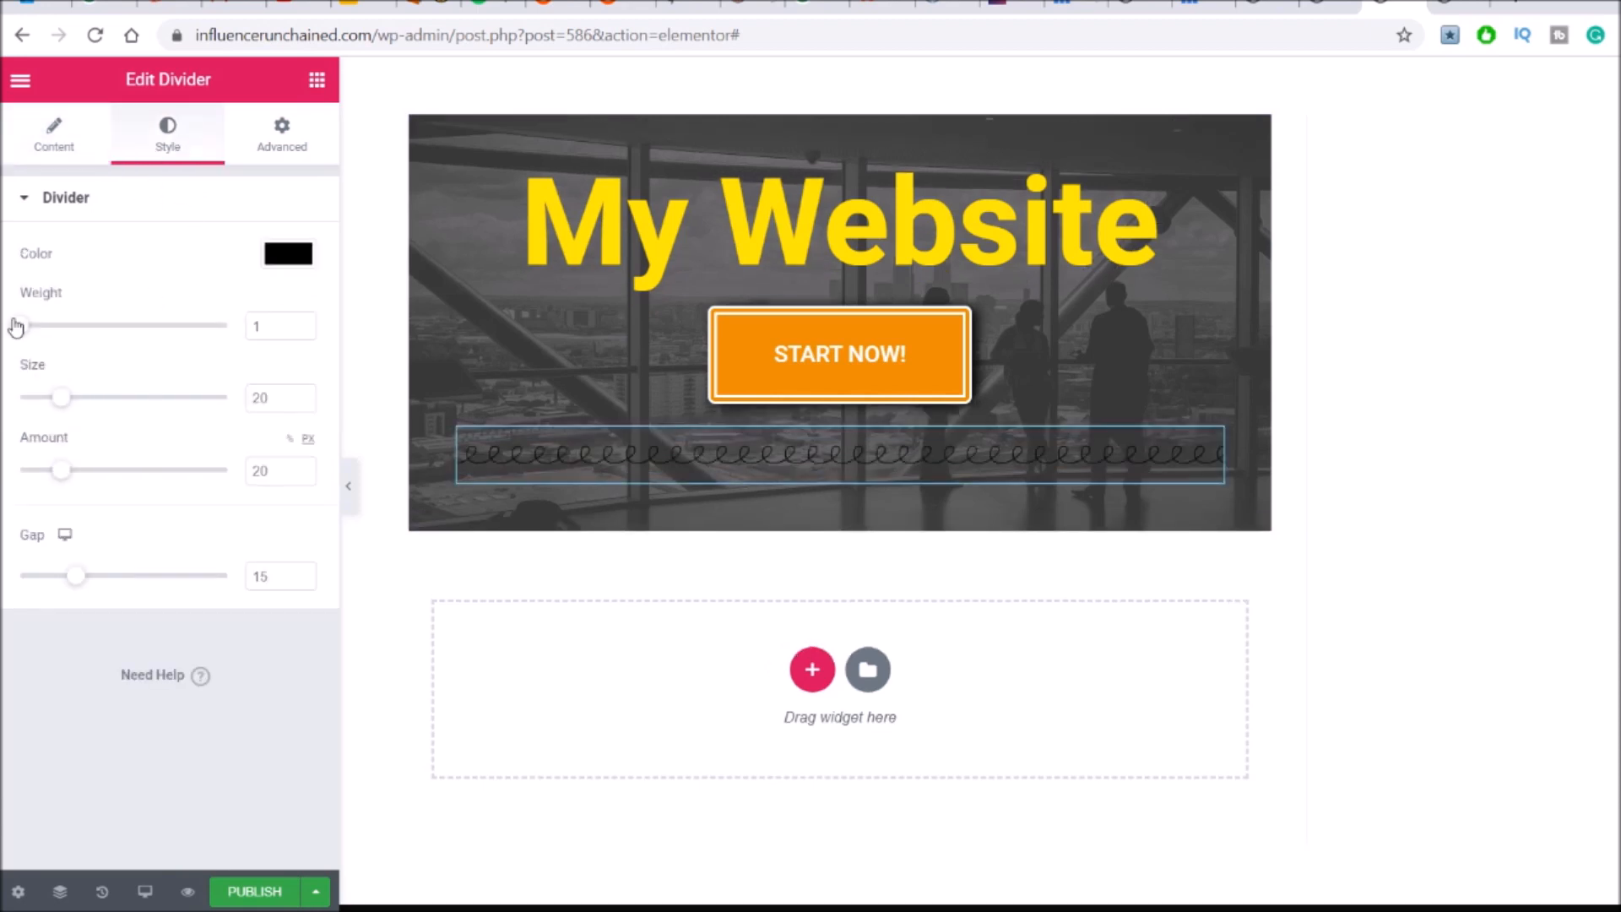
pyautogui.moveTo(18, 327); pyautogui.dragTo(148, 330)
pyautogui.click(288, 253)
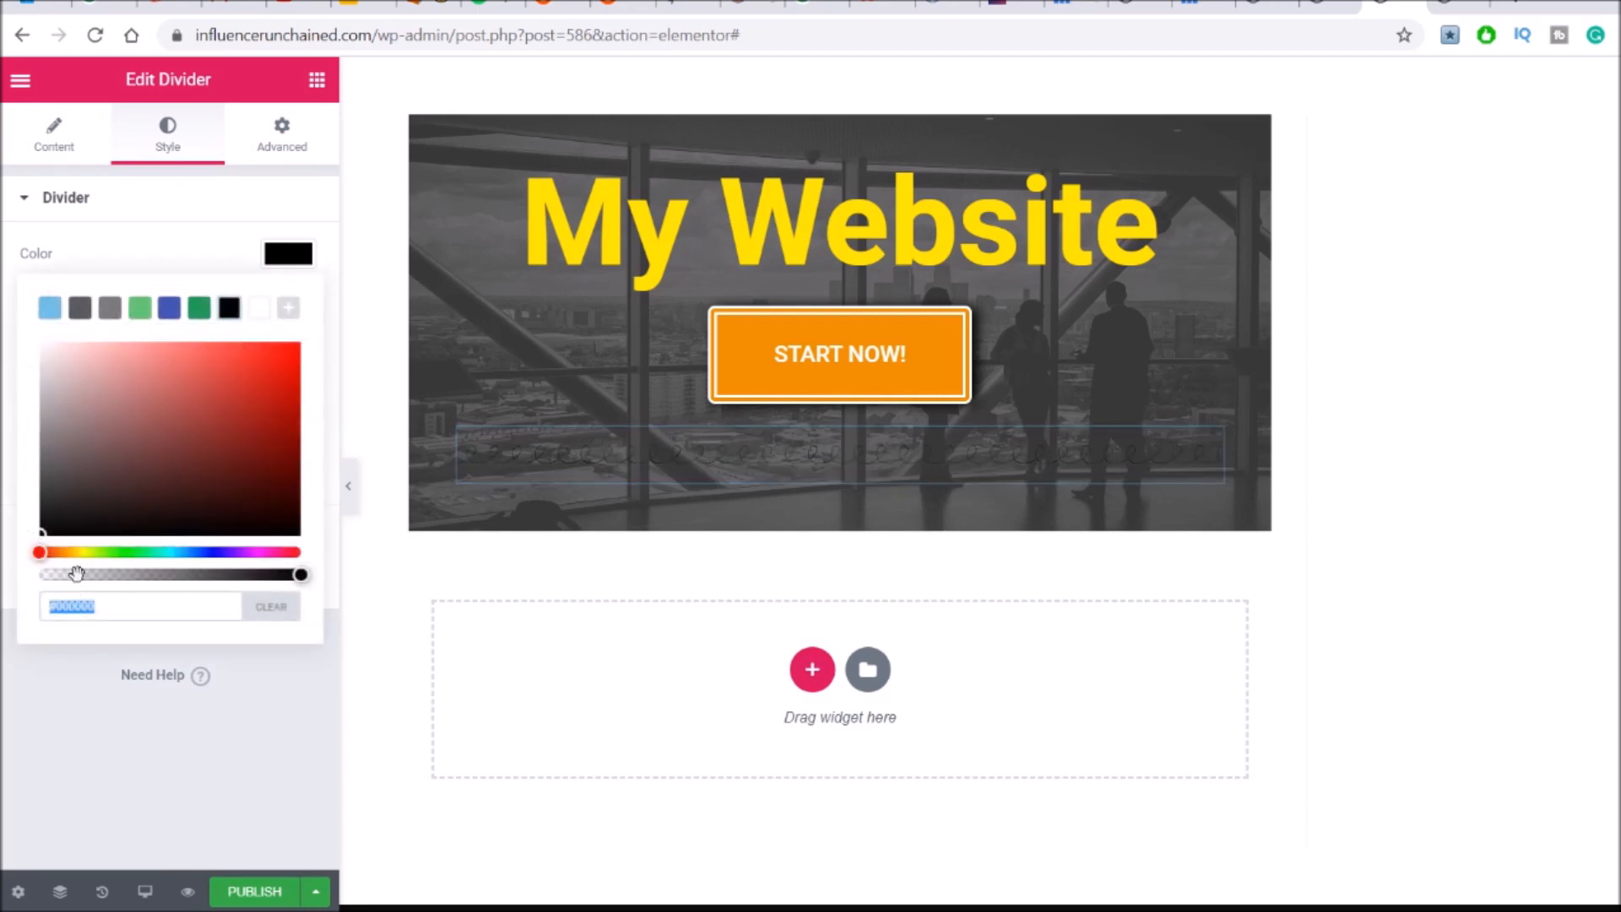
pyautogui.moveTo(78, 552); pyautogui.dragTo(64, 553)
pyautogui.click(44, 340)
pyautogui.moveTo(44, 340); pyautogui.dragTo(39, 340)
pyautogui.click(452, 373)
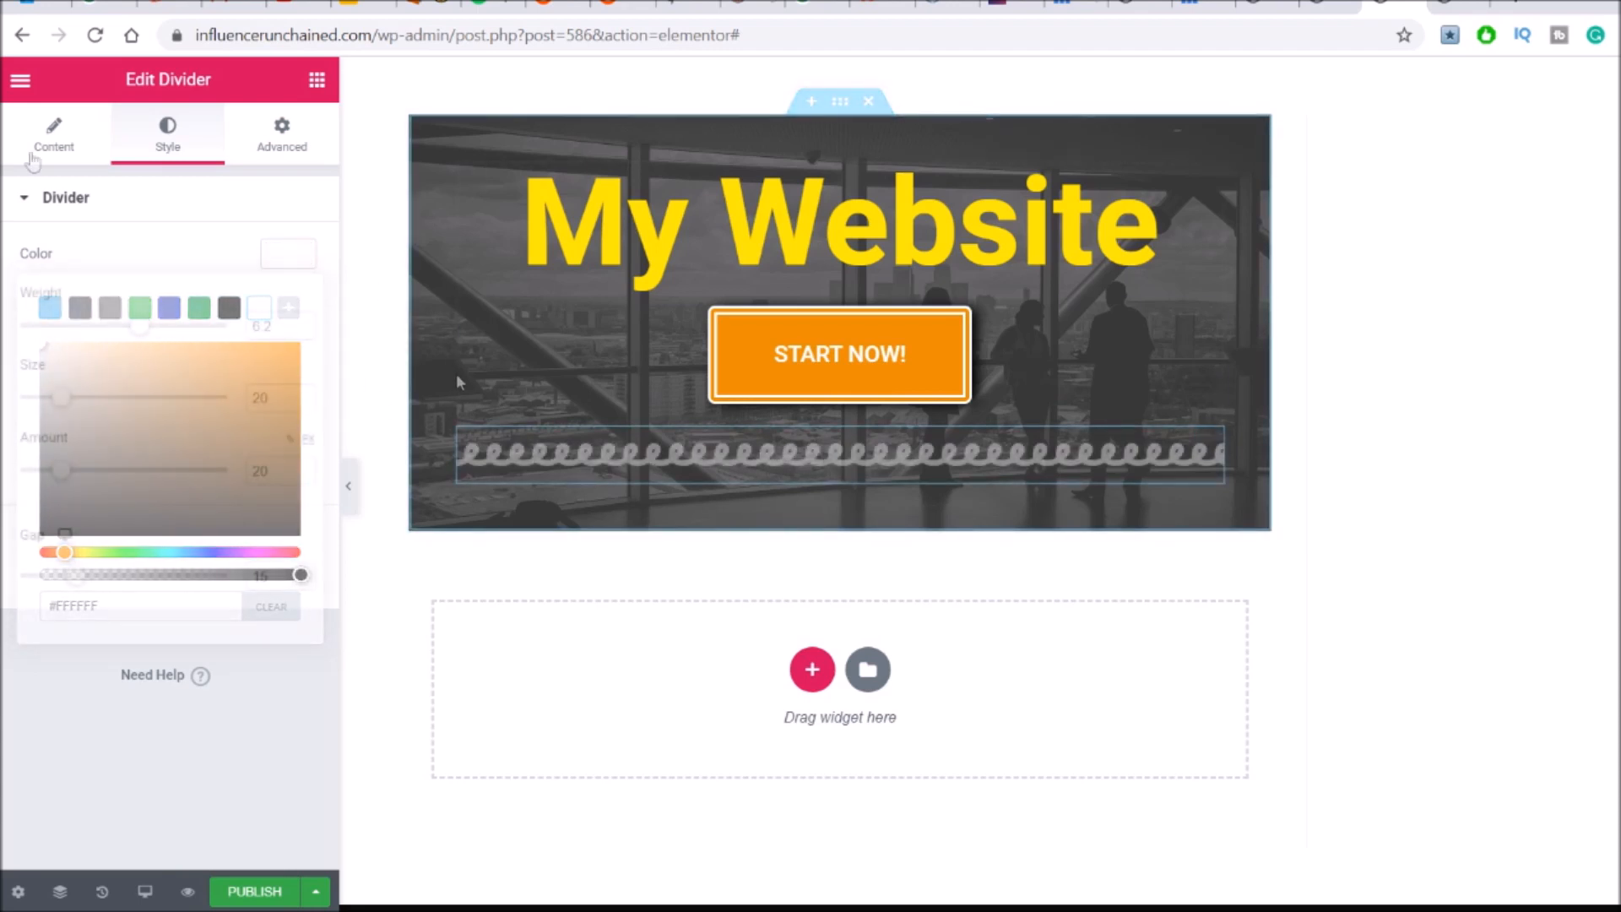
# Reduce the curly divider's width to 67% and return to the widget list
pyautogui.click(54, 136)
pyautogui.moveTo(226, 341); pyautogui.dragTo(159, 346)
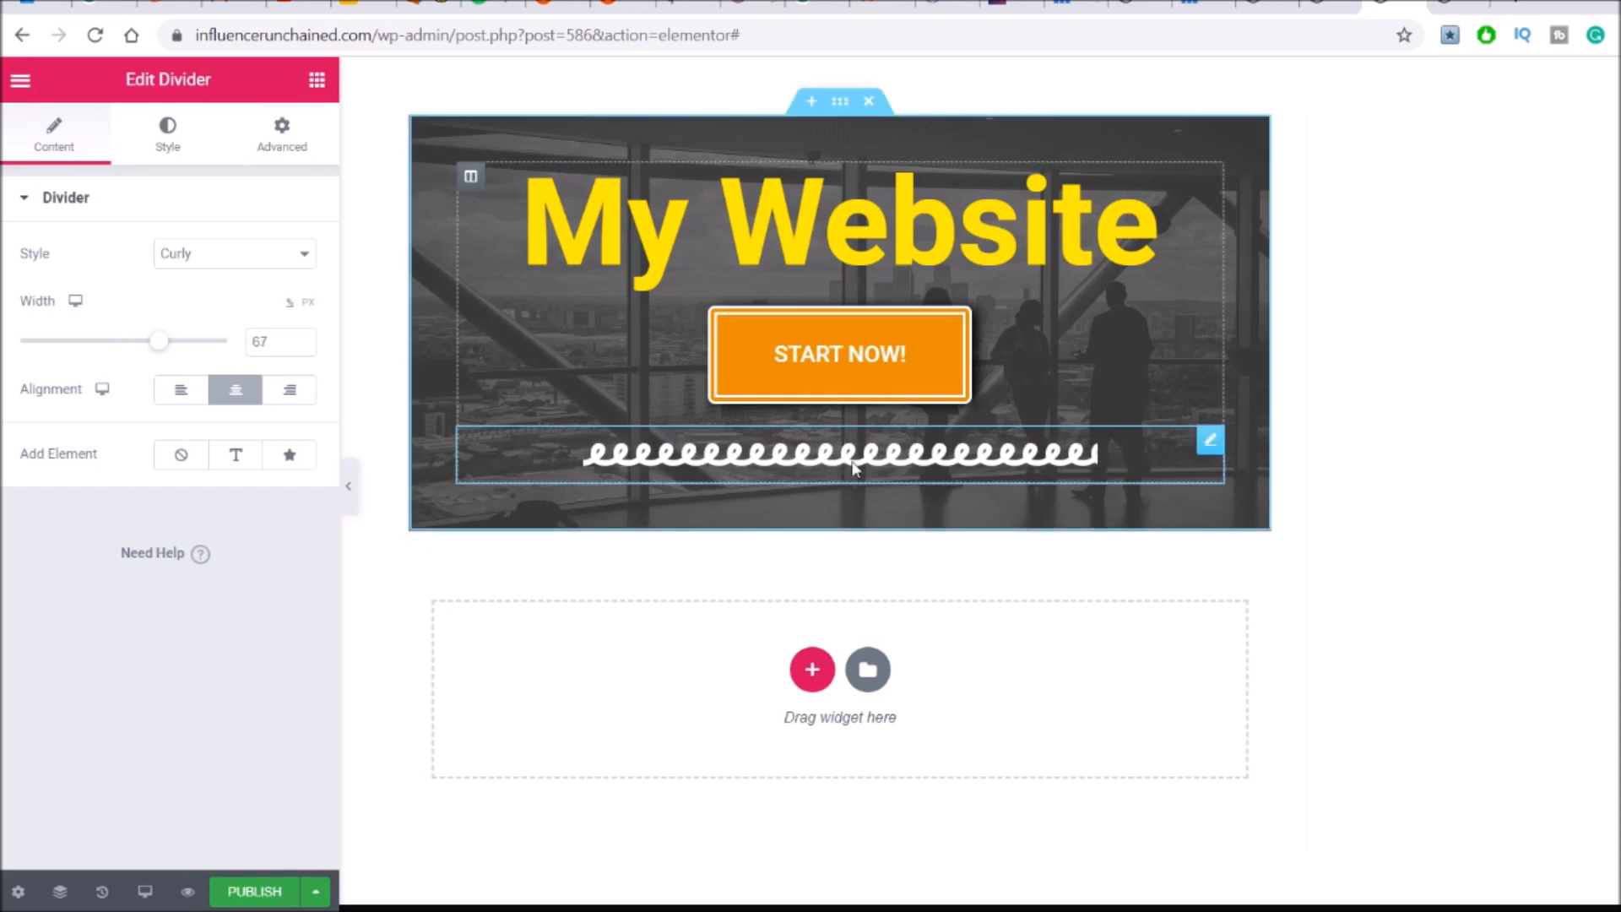
pyautogui.click(16, 82)
pyautogui.click(16, 82)
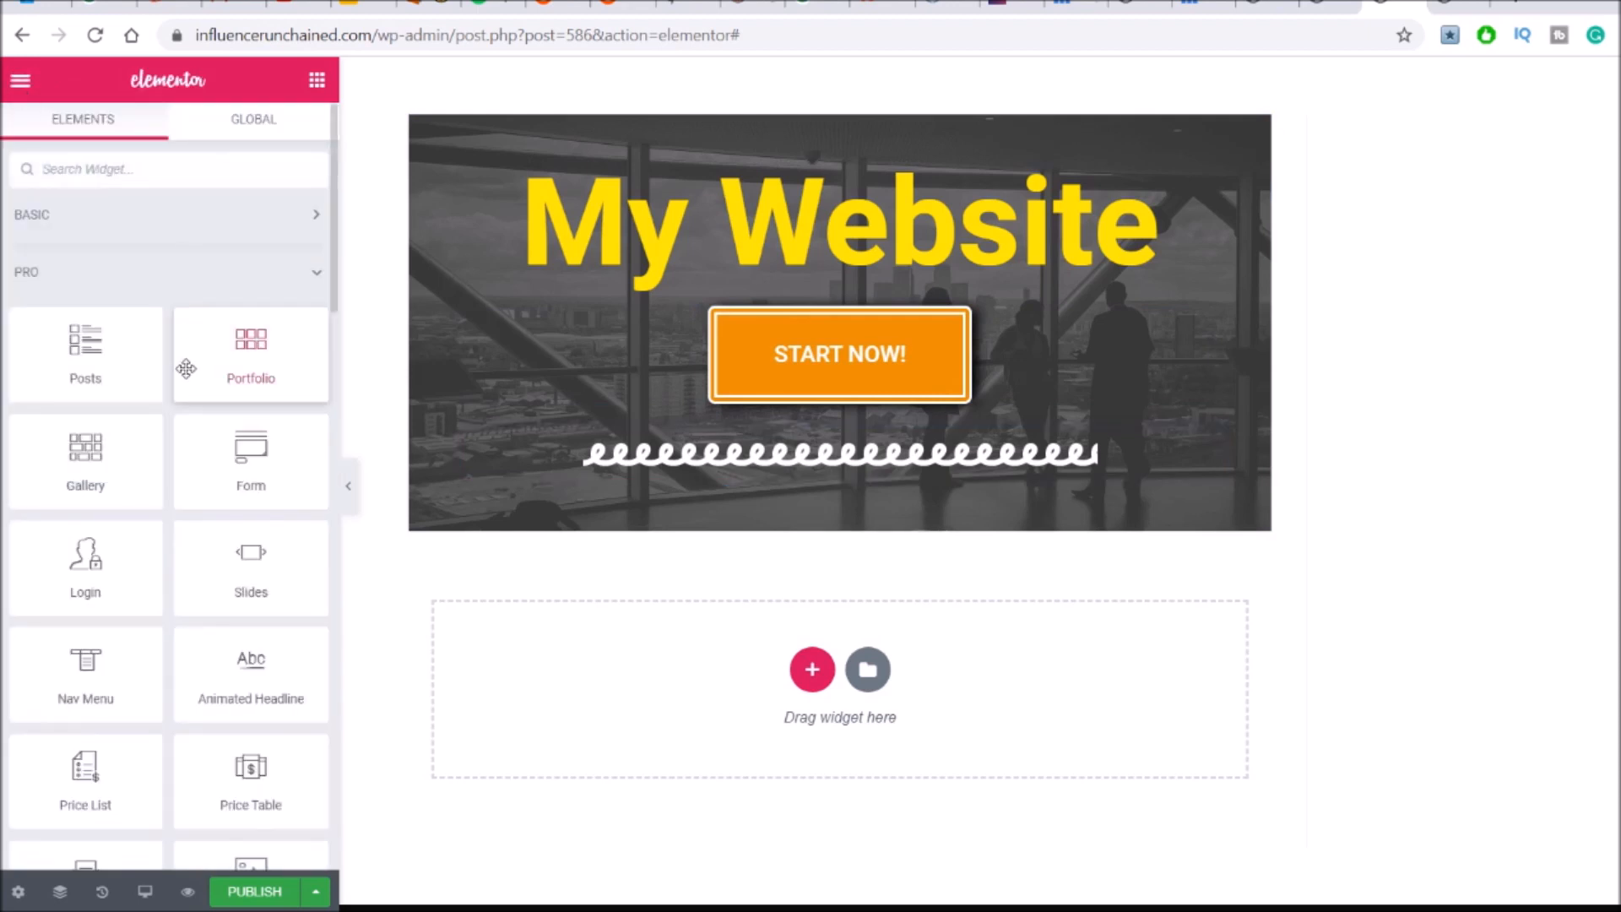
# Add a Text Editor widget with the placeholder text below the curly divider in the hero section
pyautogui.scroll(-3, 192, 380)
pyautogui.scroll(4, 207, 422)
pyautogui.scroll(-2, 208, 419)
pyautogui.scroll(2, 206, 419)
pyautogui.click(166, 227)
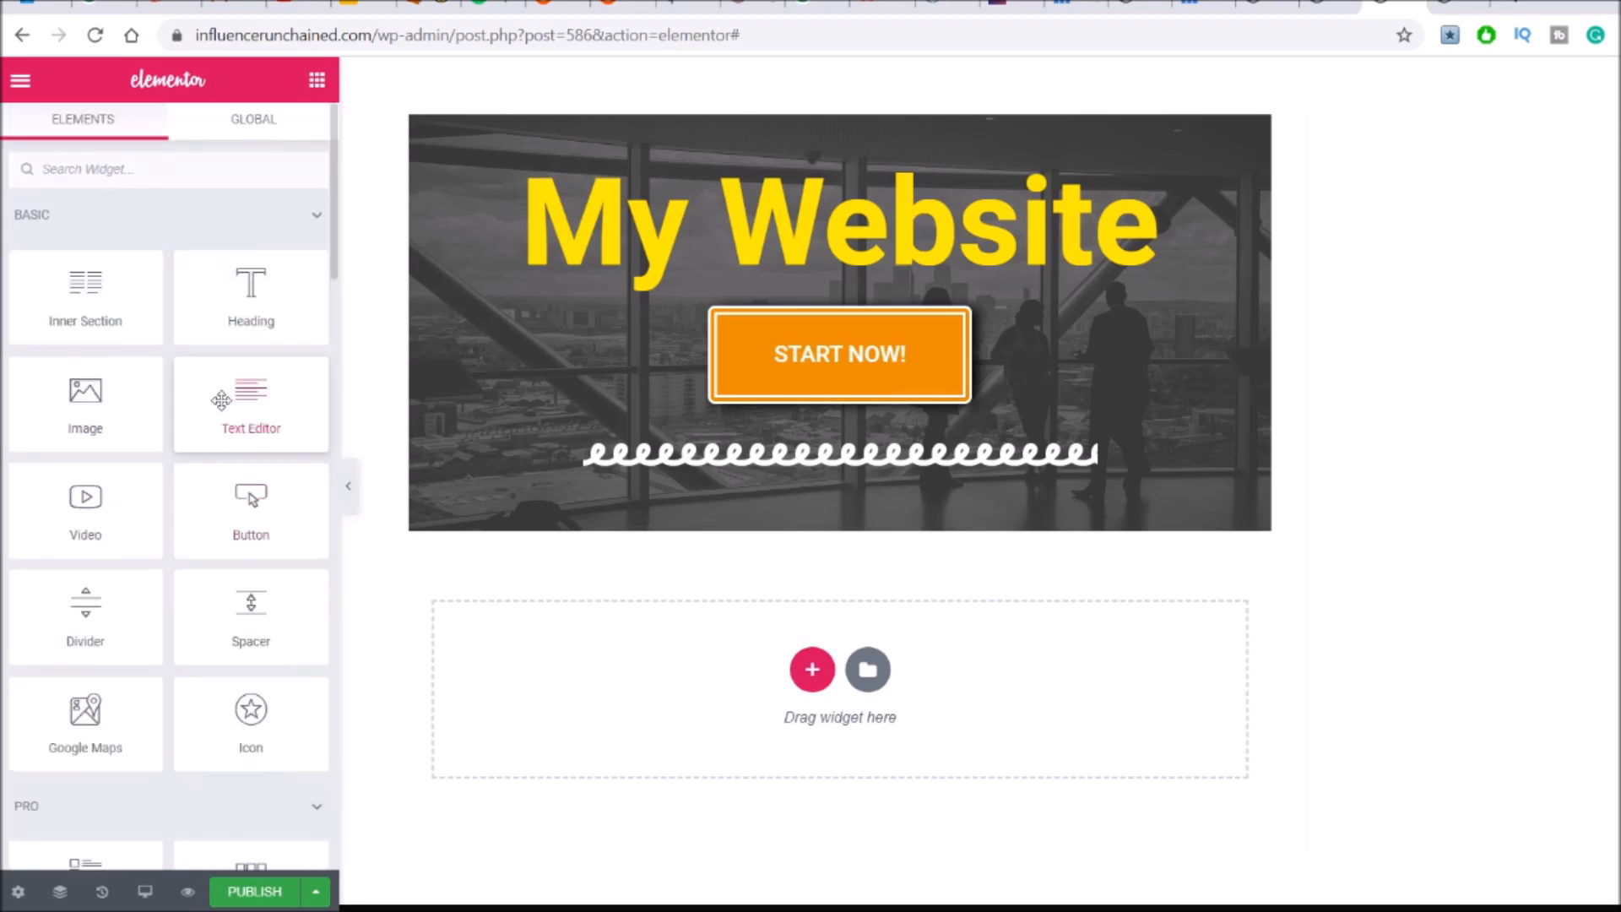
pyautogui.moveTo(483, 492); pyautogui.dragTo(1005, 483)
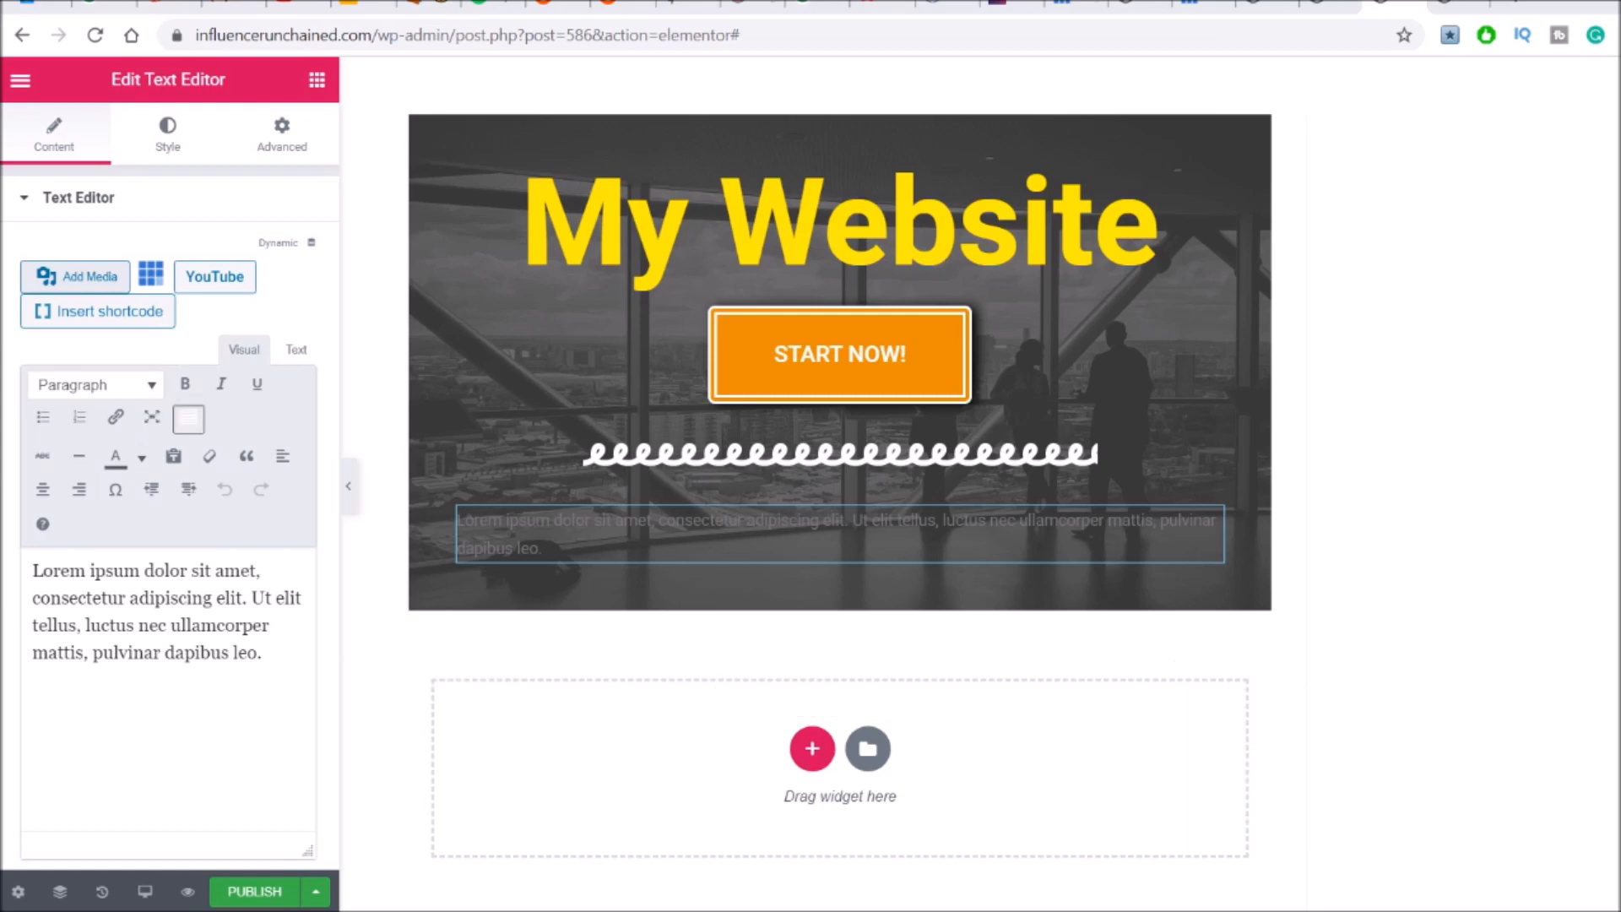
pyautogui.click(317, 80)
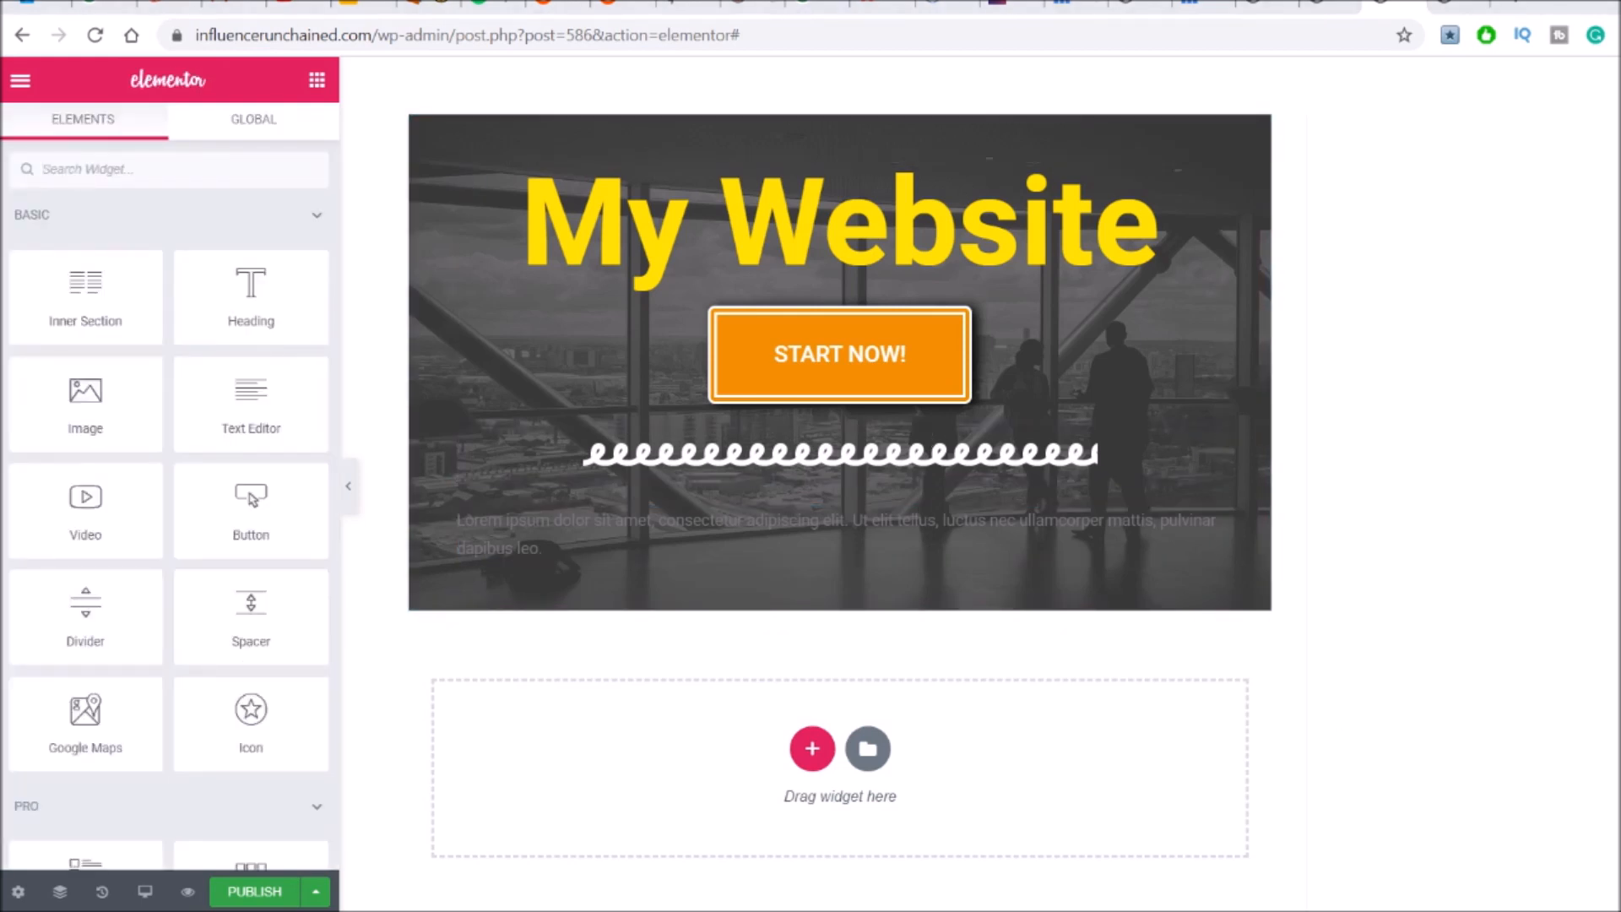
# Change the color of all the placeholder text below the curly divider to white
pyautogui.click(987, 556)
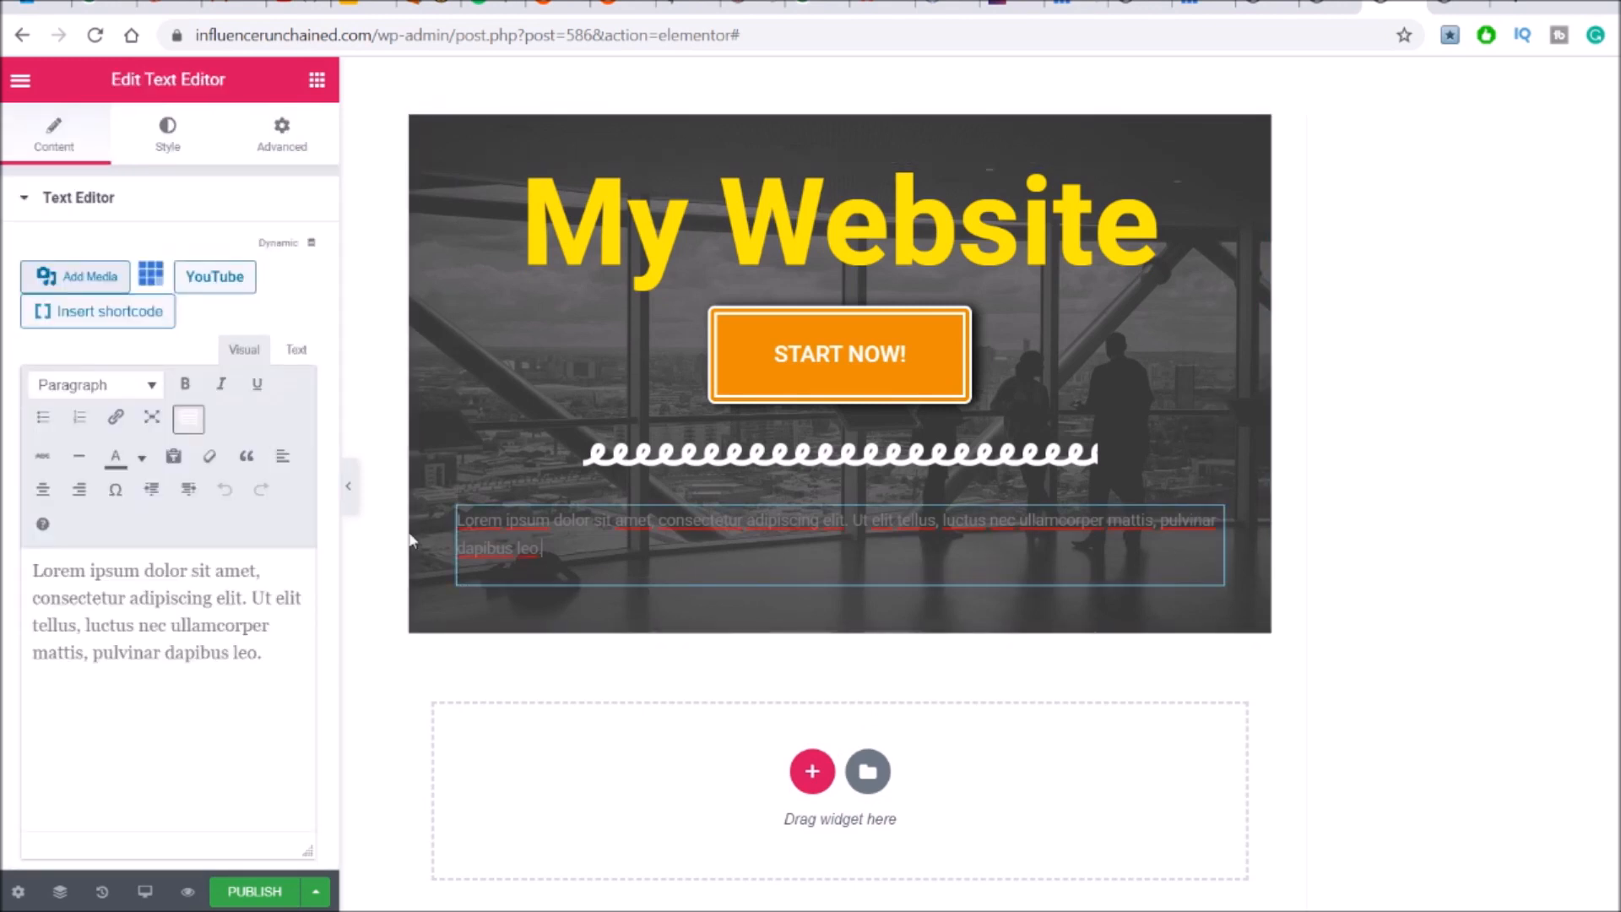
pyautogui.moveTo(279, 663); pyautogui.dragTo(28, 506)
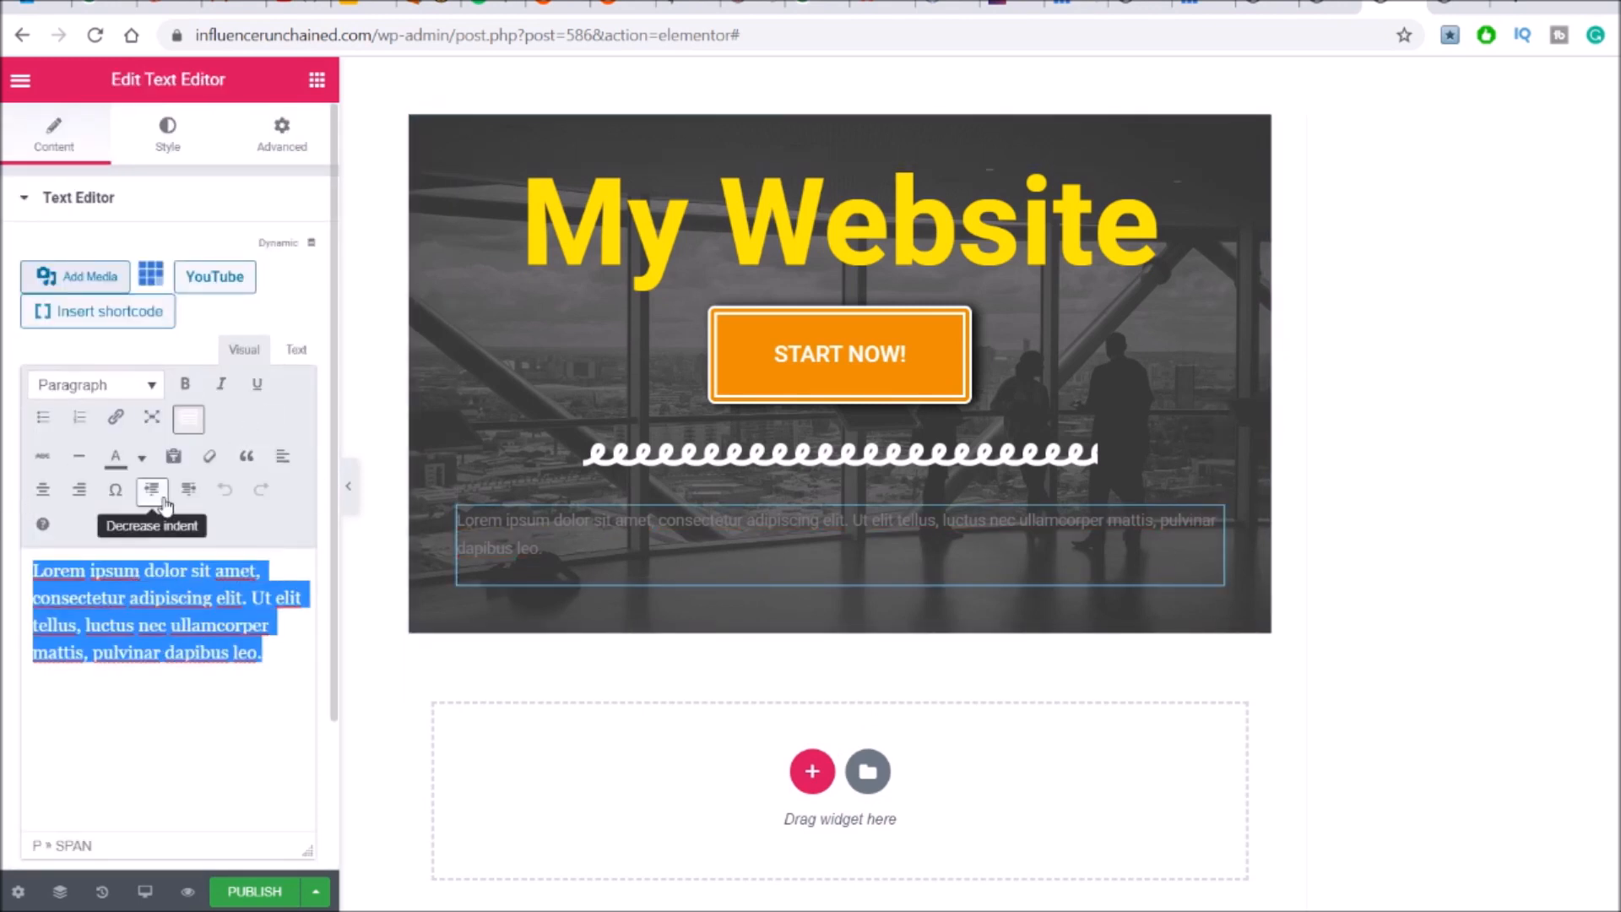
pyautogui.click(143, 457)
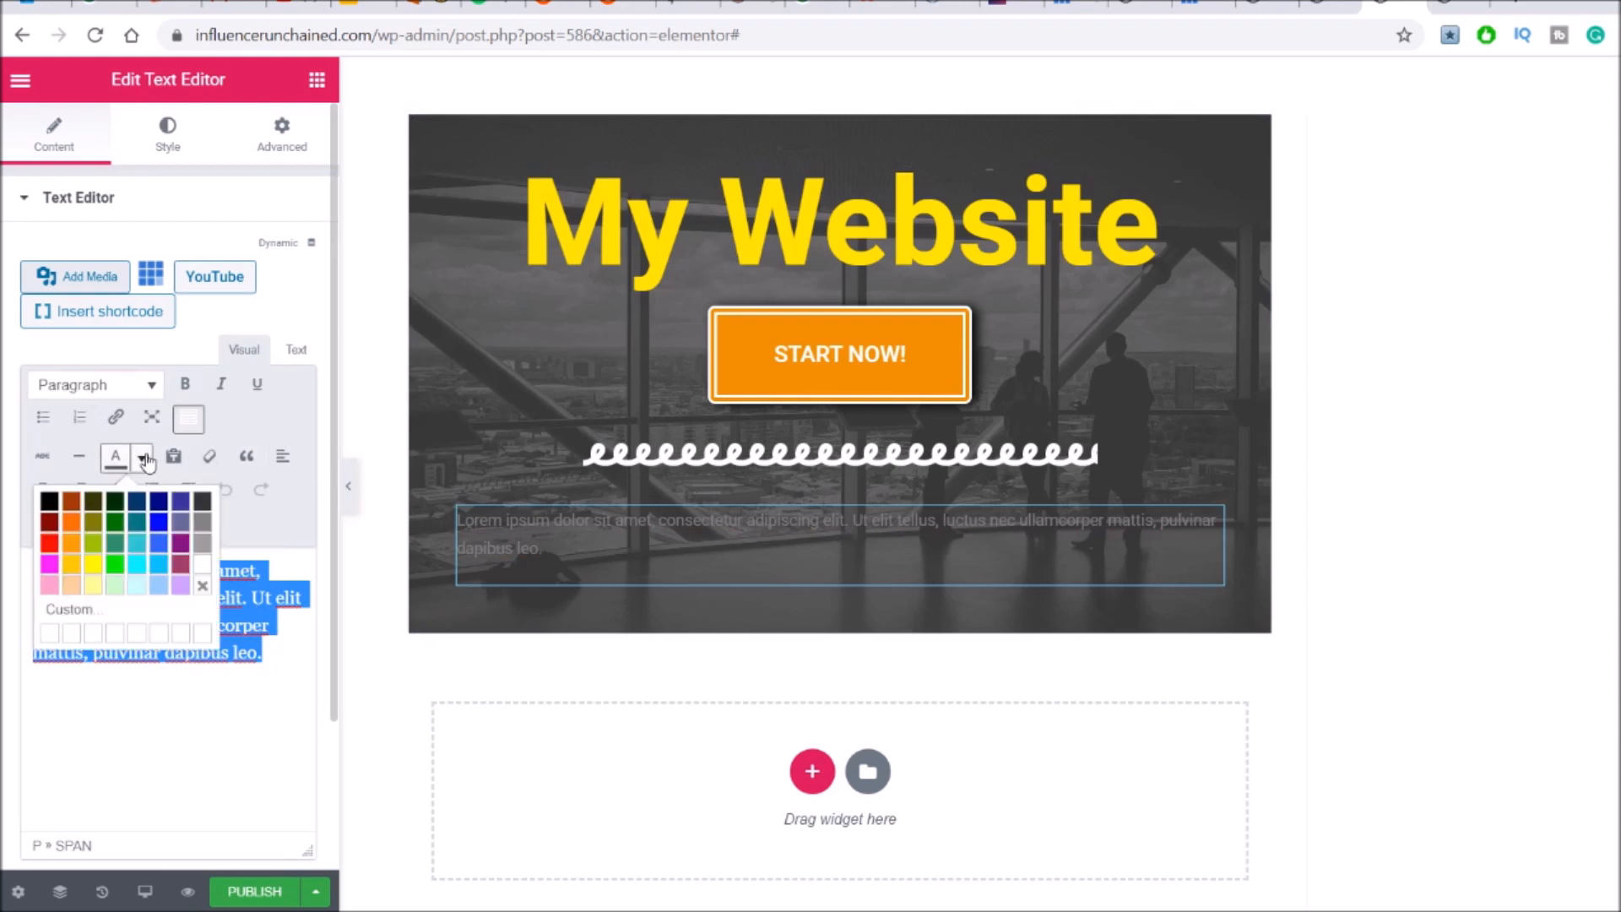
pyautogui.click(201, 569)
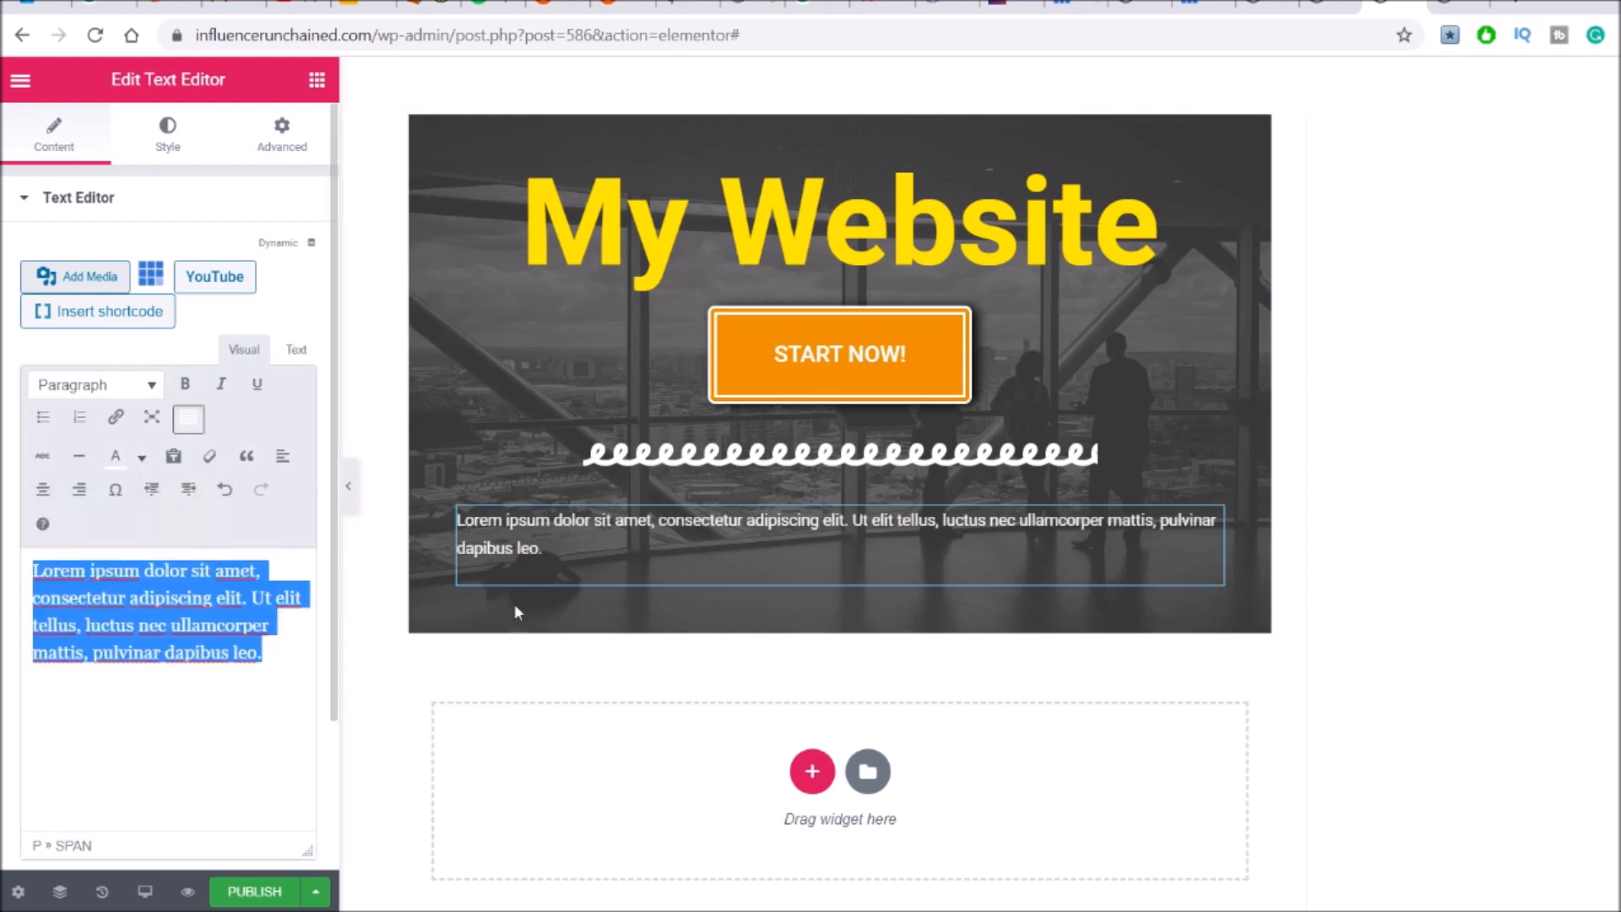
pyautogui.click(1343, 456)
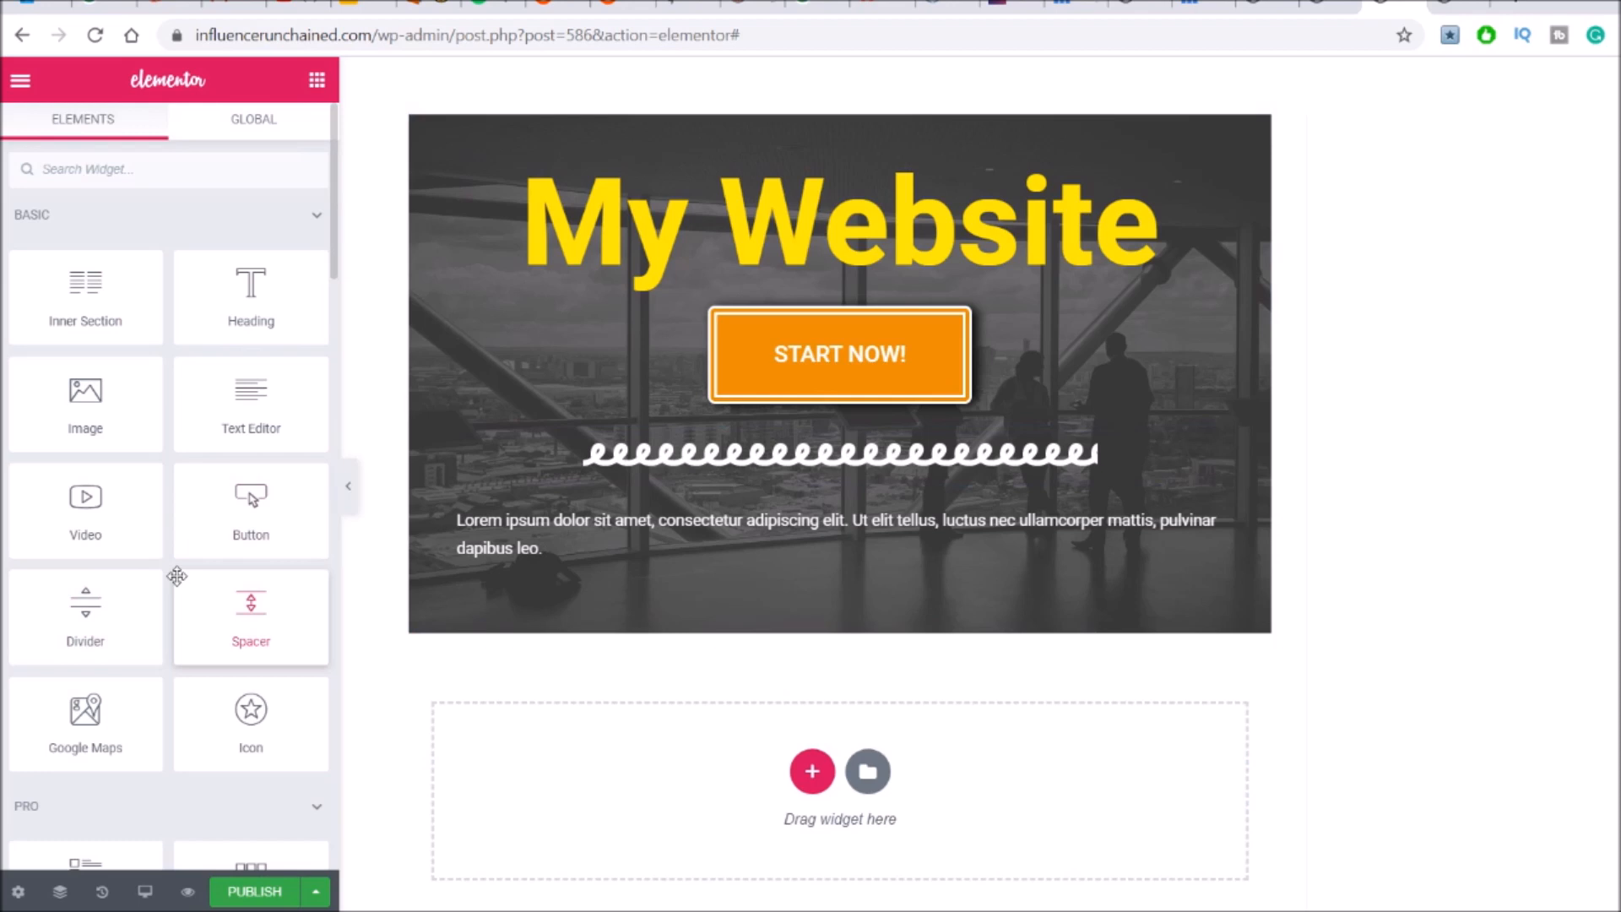
# Add a solid Divider widget below the hero section and a Text Editor widget beneath it
pyautogui.moveTo(71, 603); pyautogui.dragTo(781, 750)
pyautogui.scroll(-3, 765, 716)
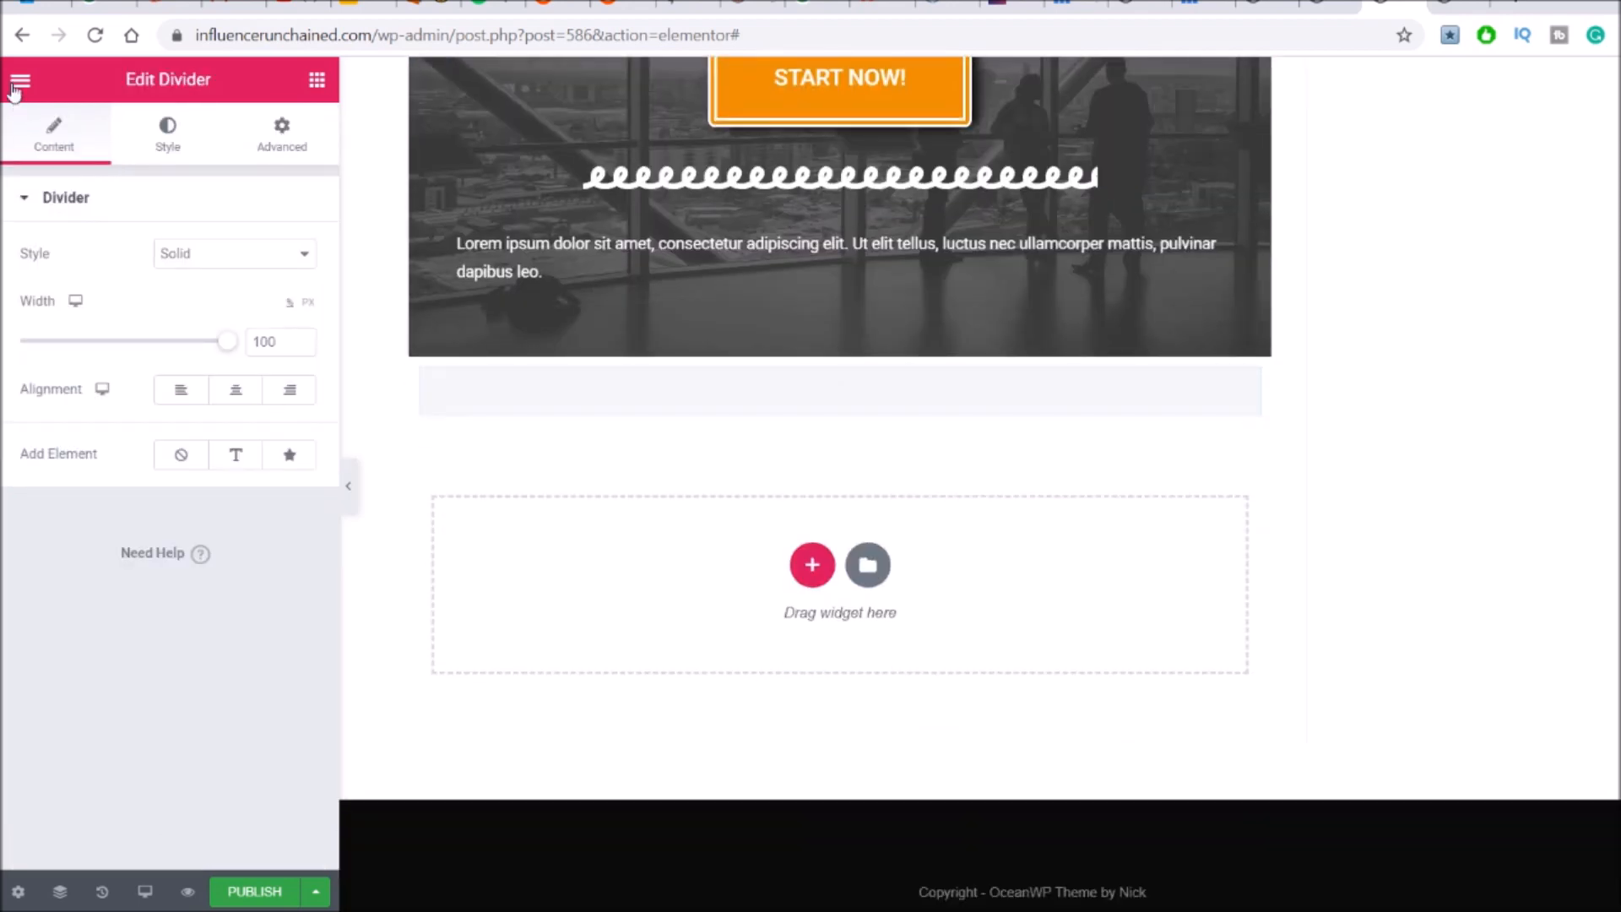
pyautogui.click(20, 80)
pyautogui.click(9, 78)
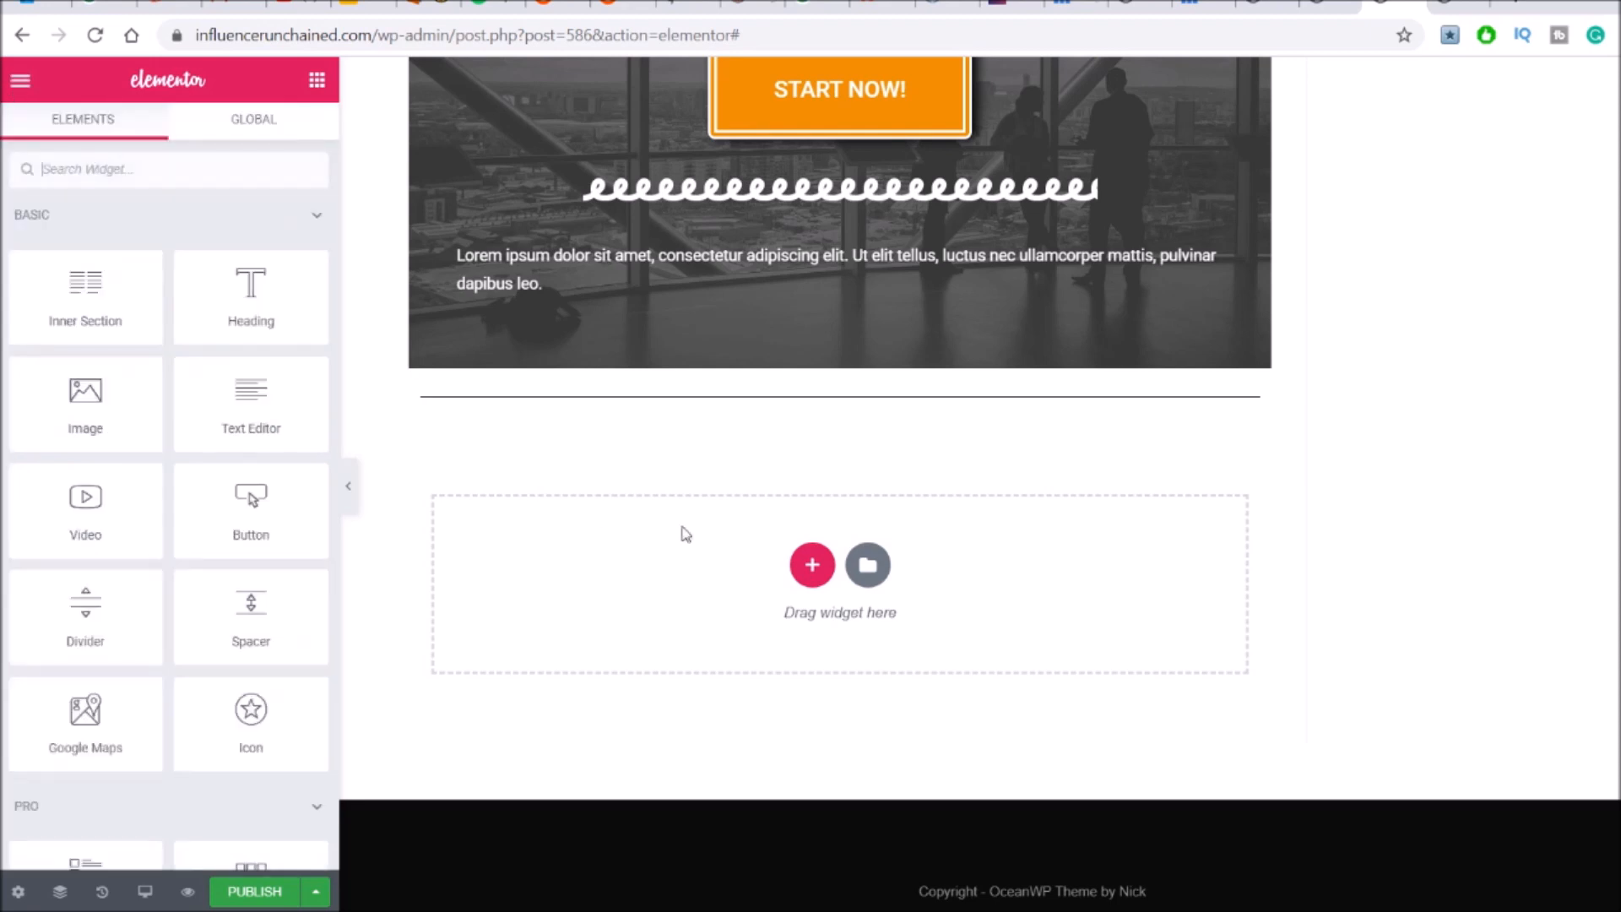
pyautogui.moveTo(786, 598); pyautogui.dragTo(794, 559)
pyautogui.scroll(3, 868, 465)
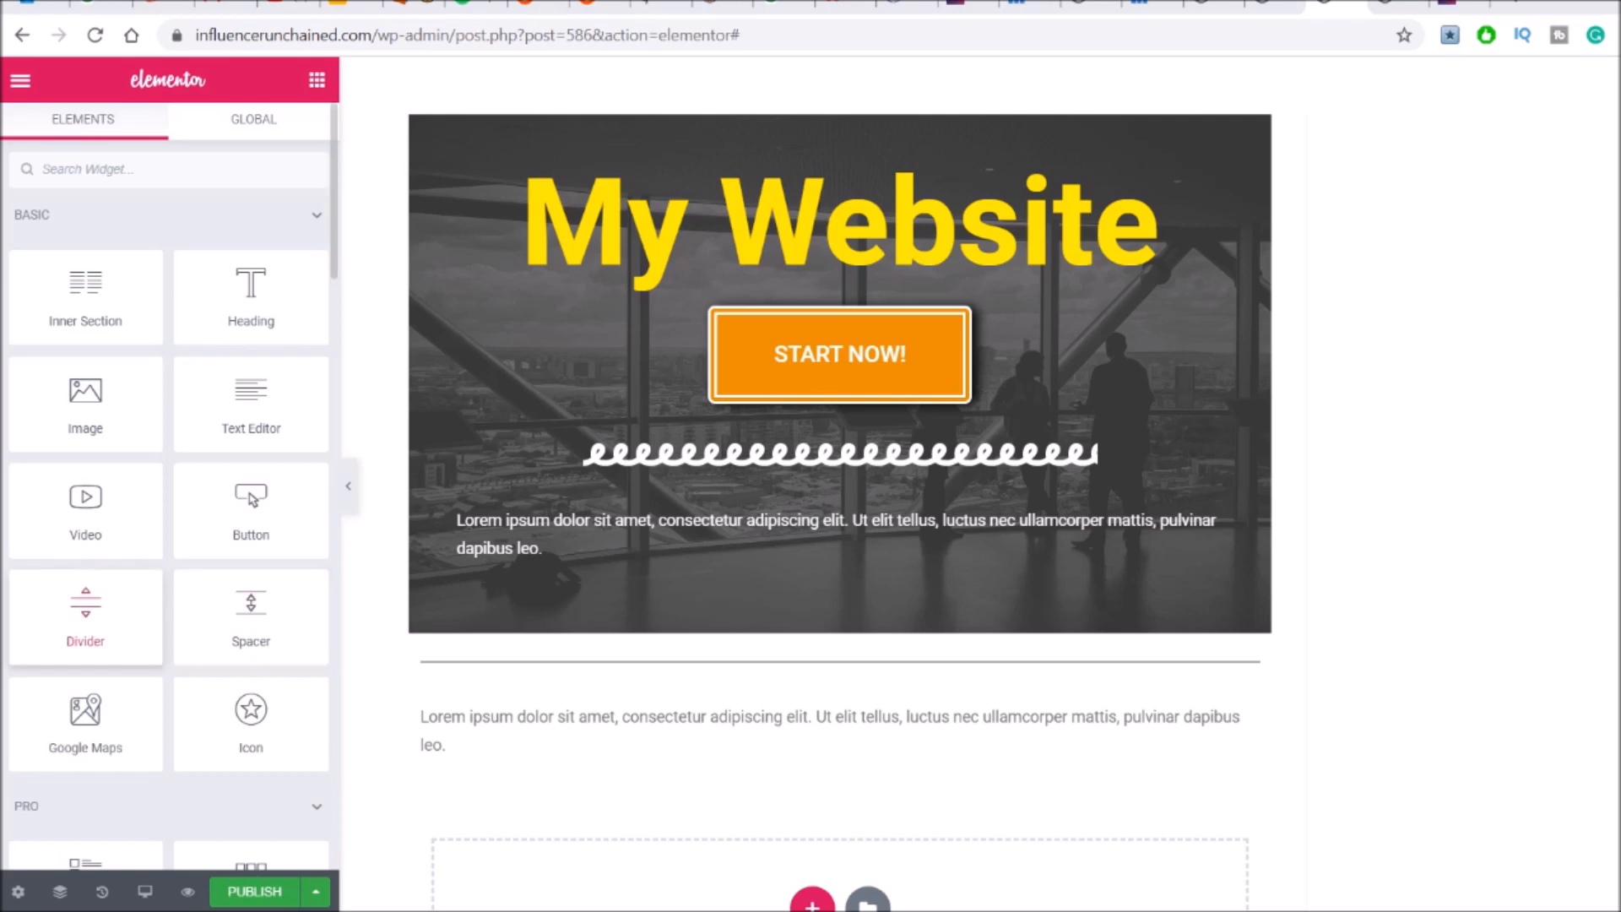
# Look over the finished Get Started page and the Elementor Pro pricing plans, and return to the page being built
pyautogui.scroll(-5, 169, 506)
pyautogui.scroll(-3, 85, 604)
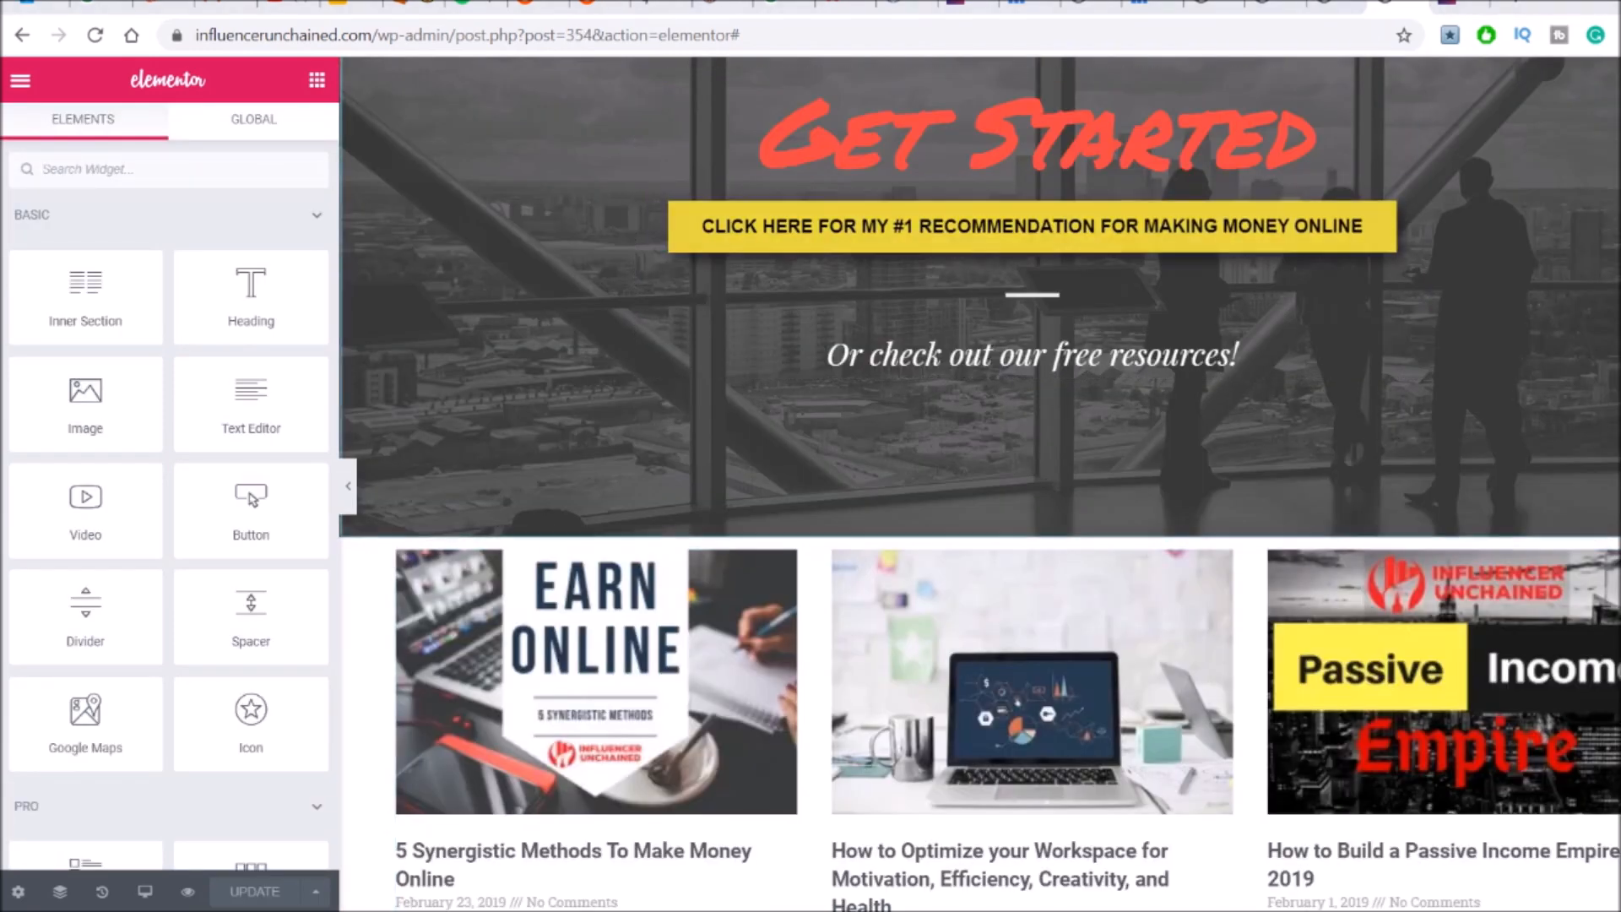
pyautogui.click(1454, 5)
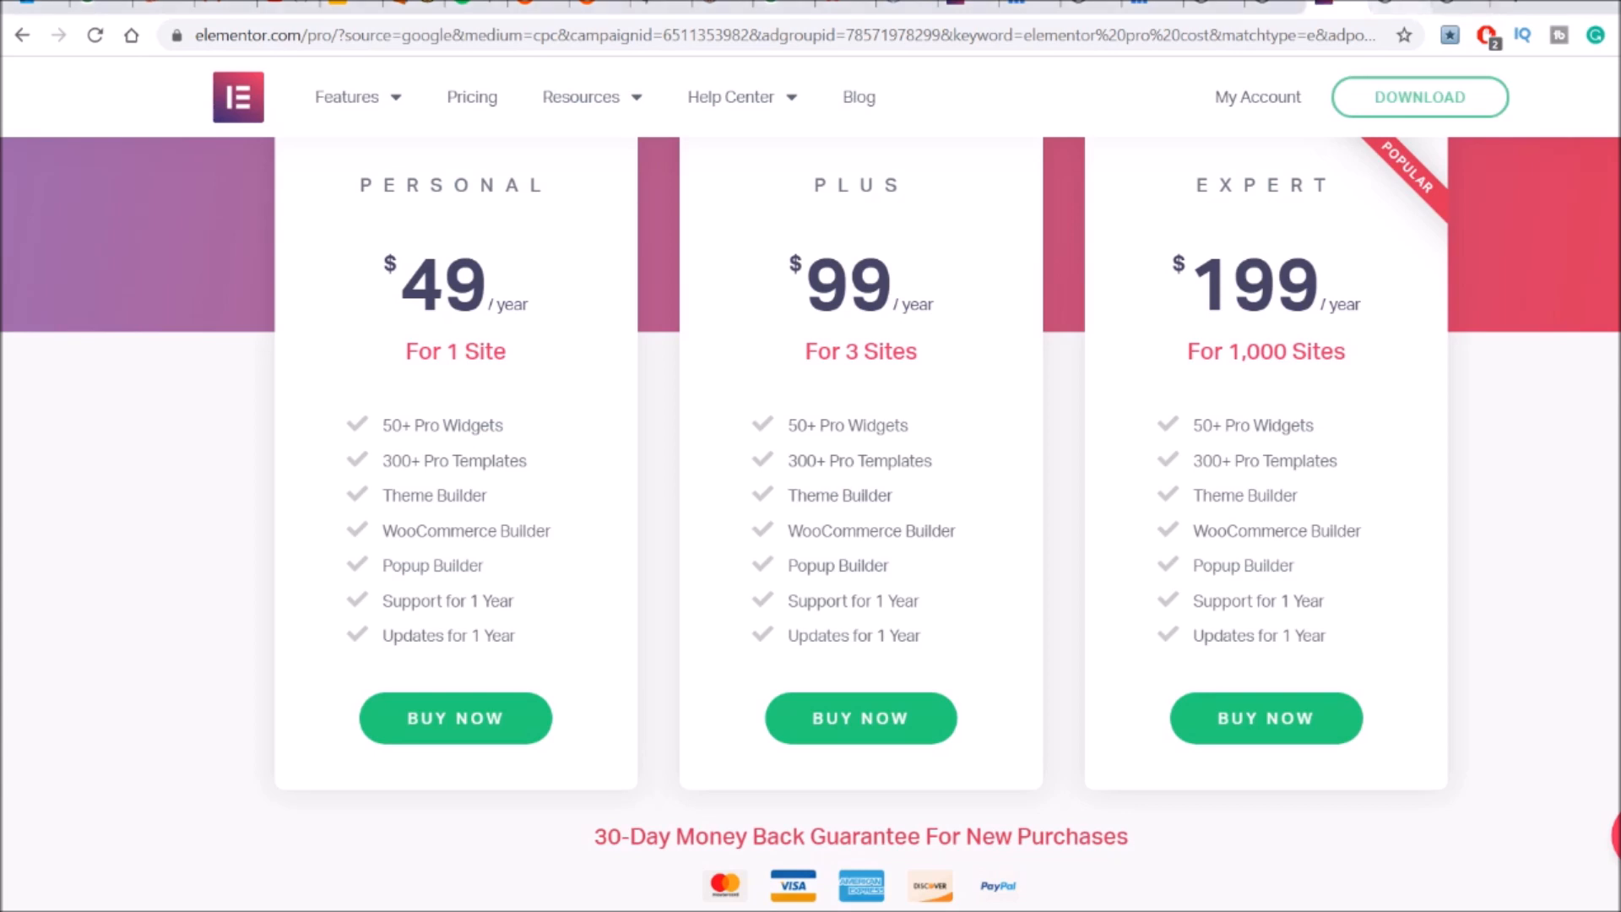
pyautogui.click(1398, 4)
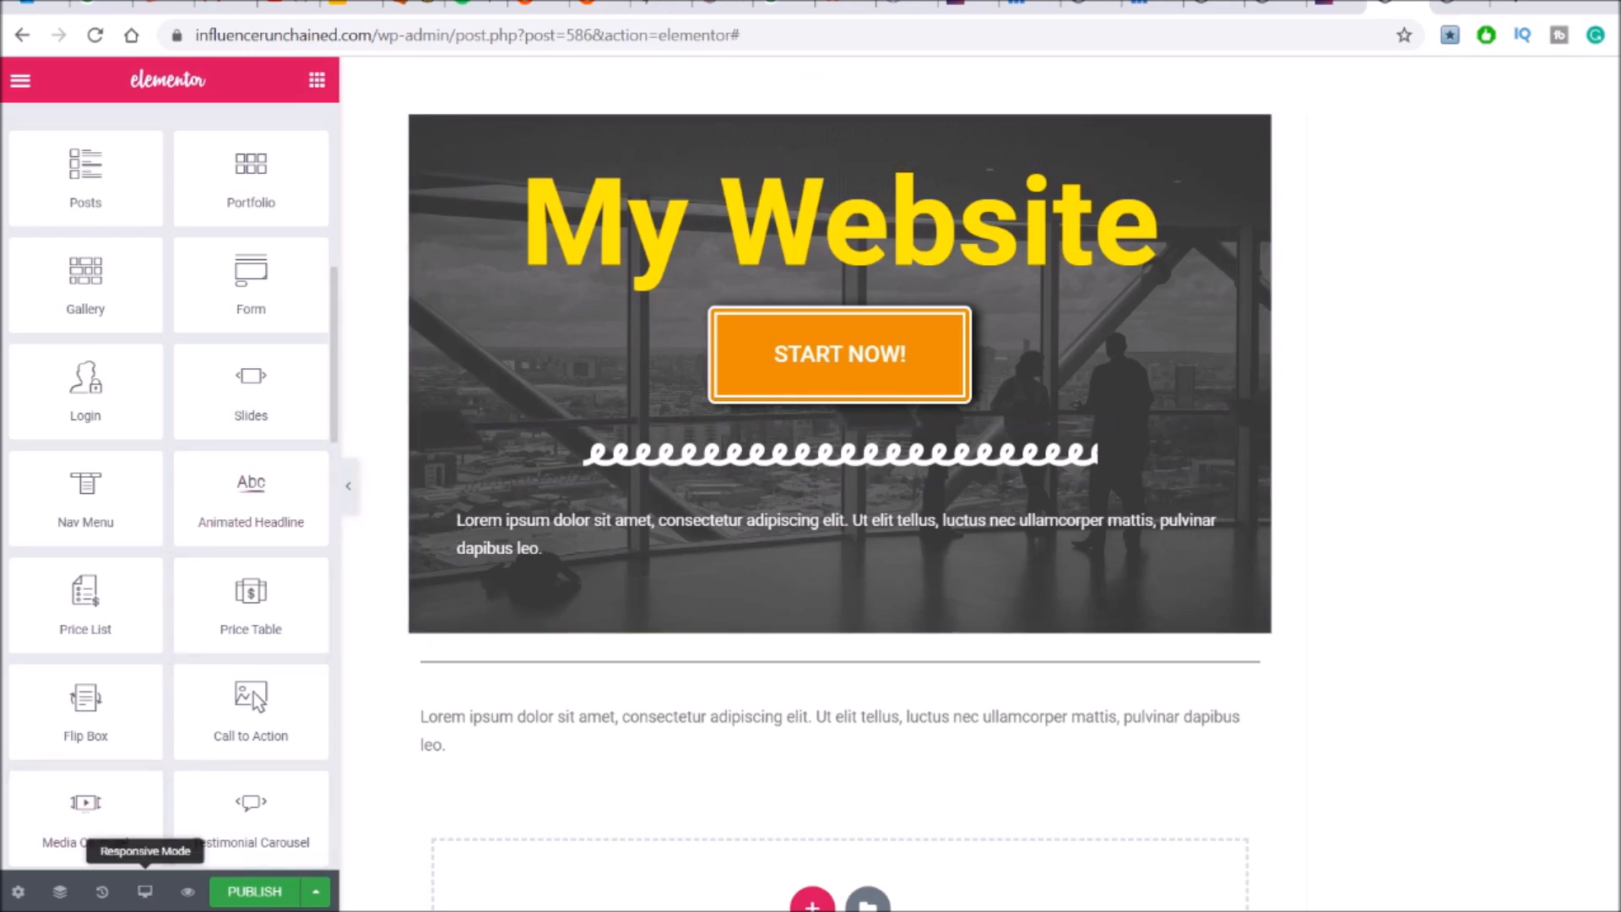
# Preview the page at tablet and mobile sizes, checking the whole mobile layout
pyautogui.click(144, 893)
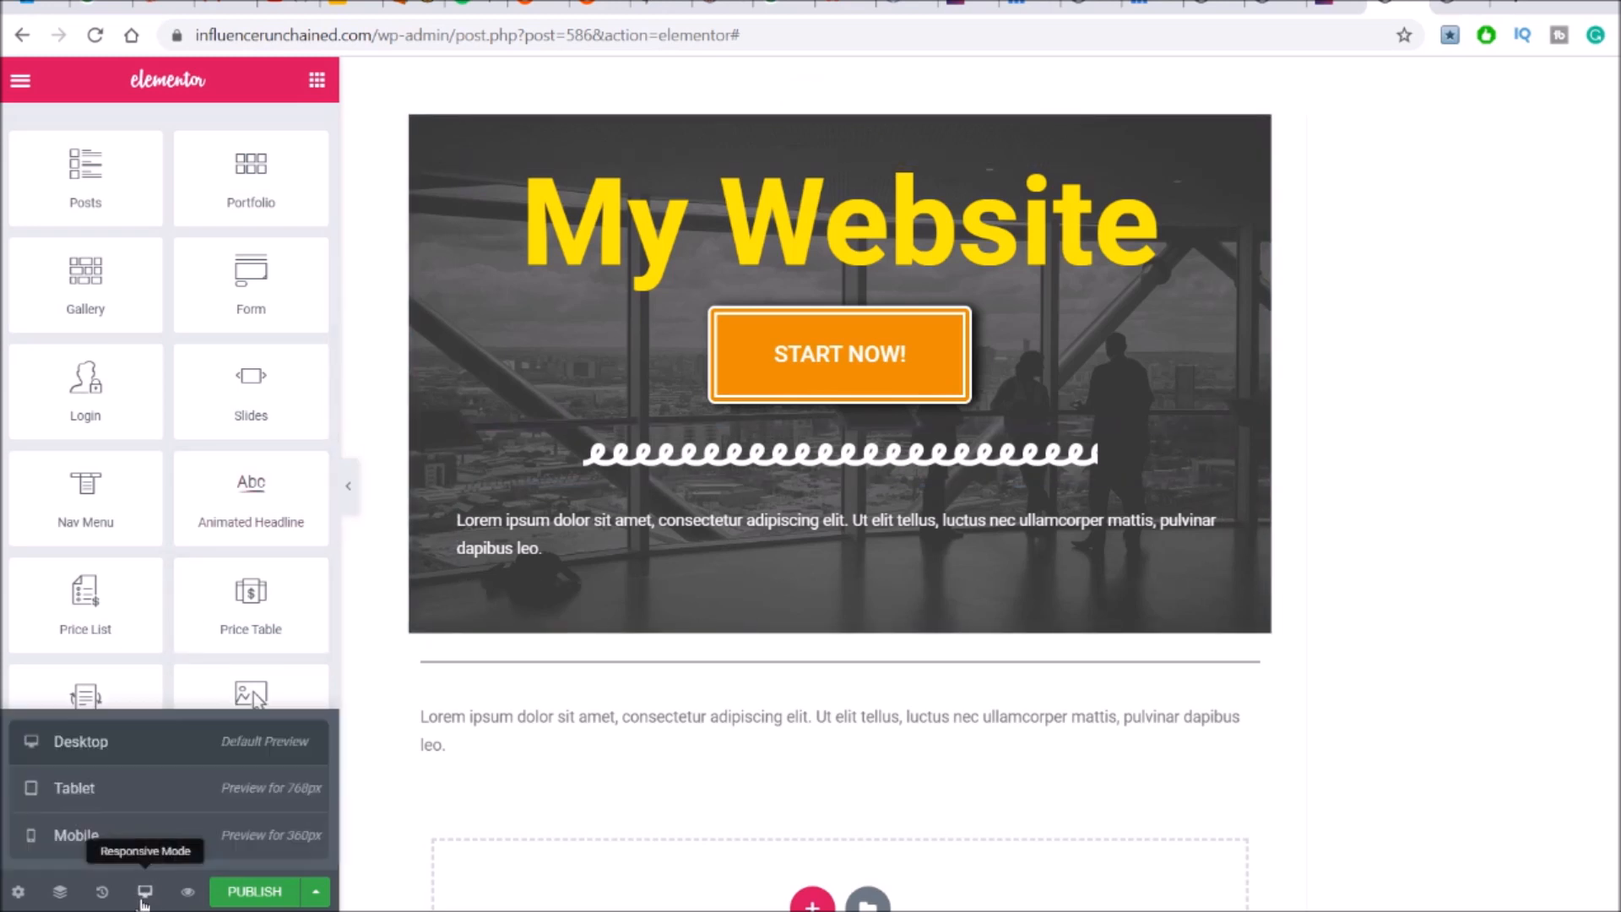
pyautogui.click(102, 794)
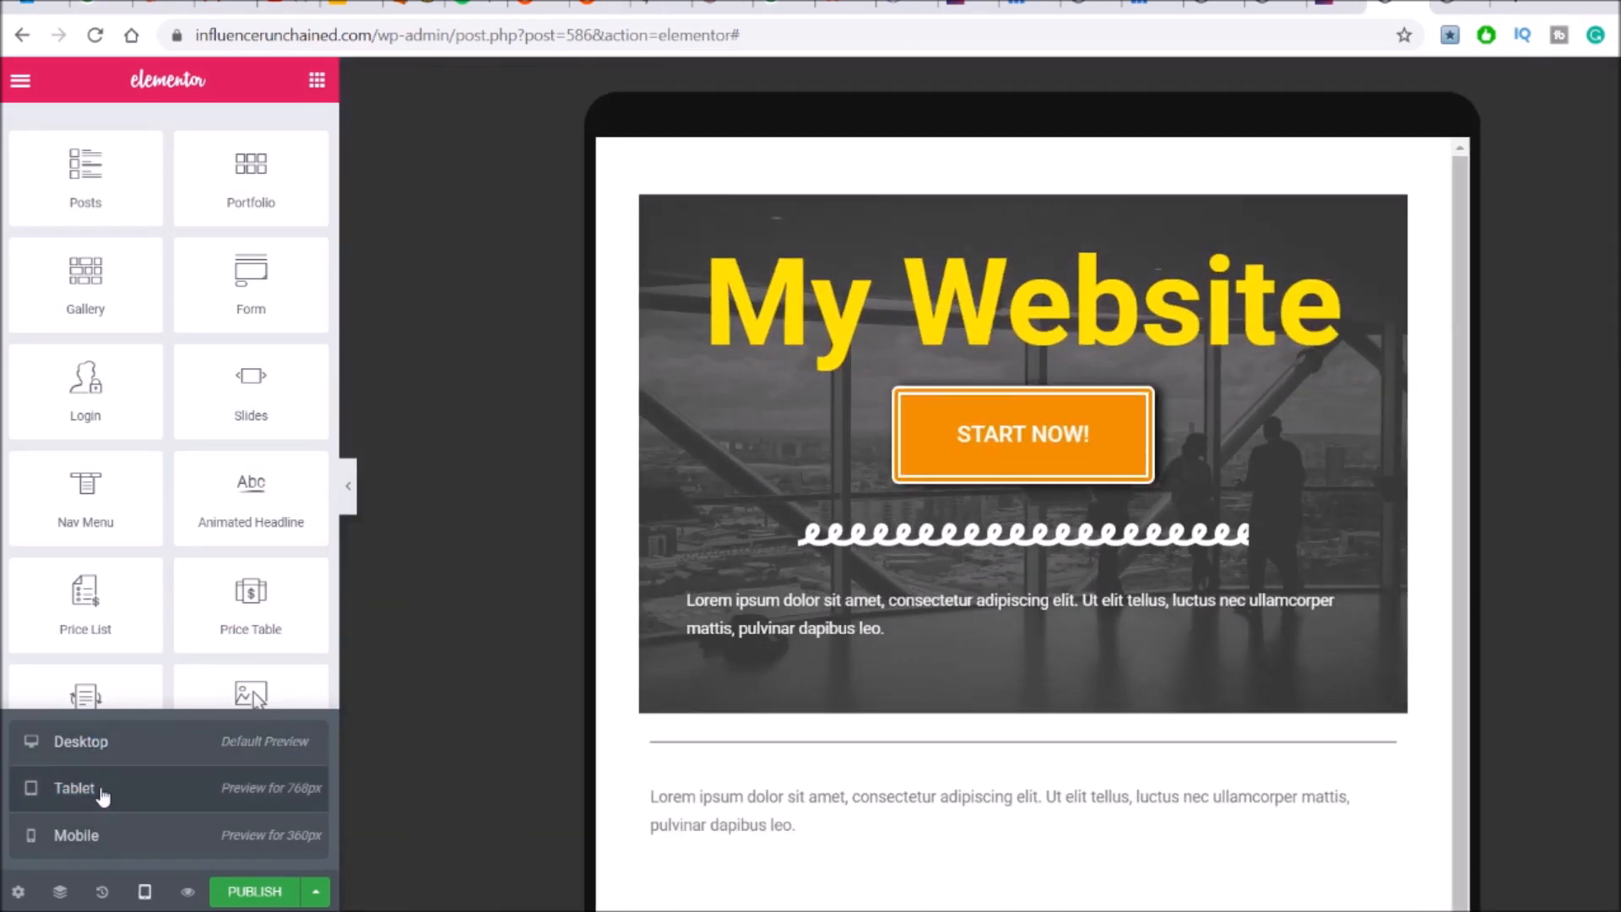
pyautogui.click(142, 849)
pyautogui.scroll(-3, 1130, 515)
pyautogui.scroll(-5, 1133, 523)
pyautogui.scroll(10, 1132, 543)
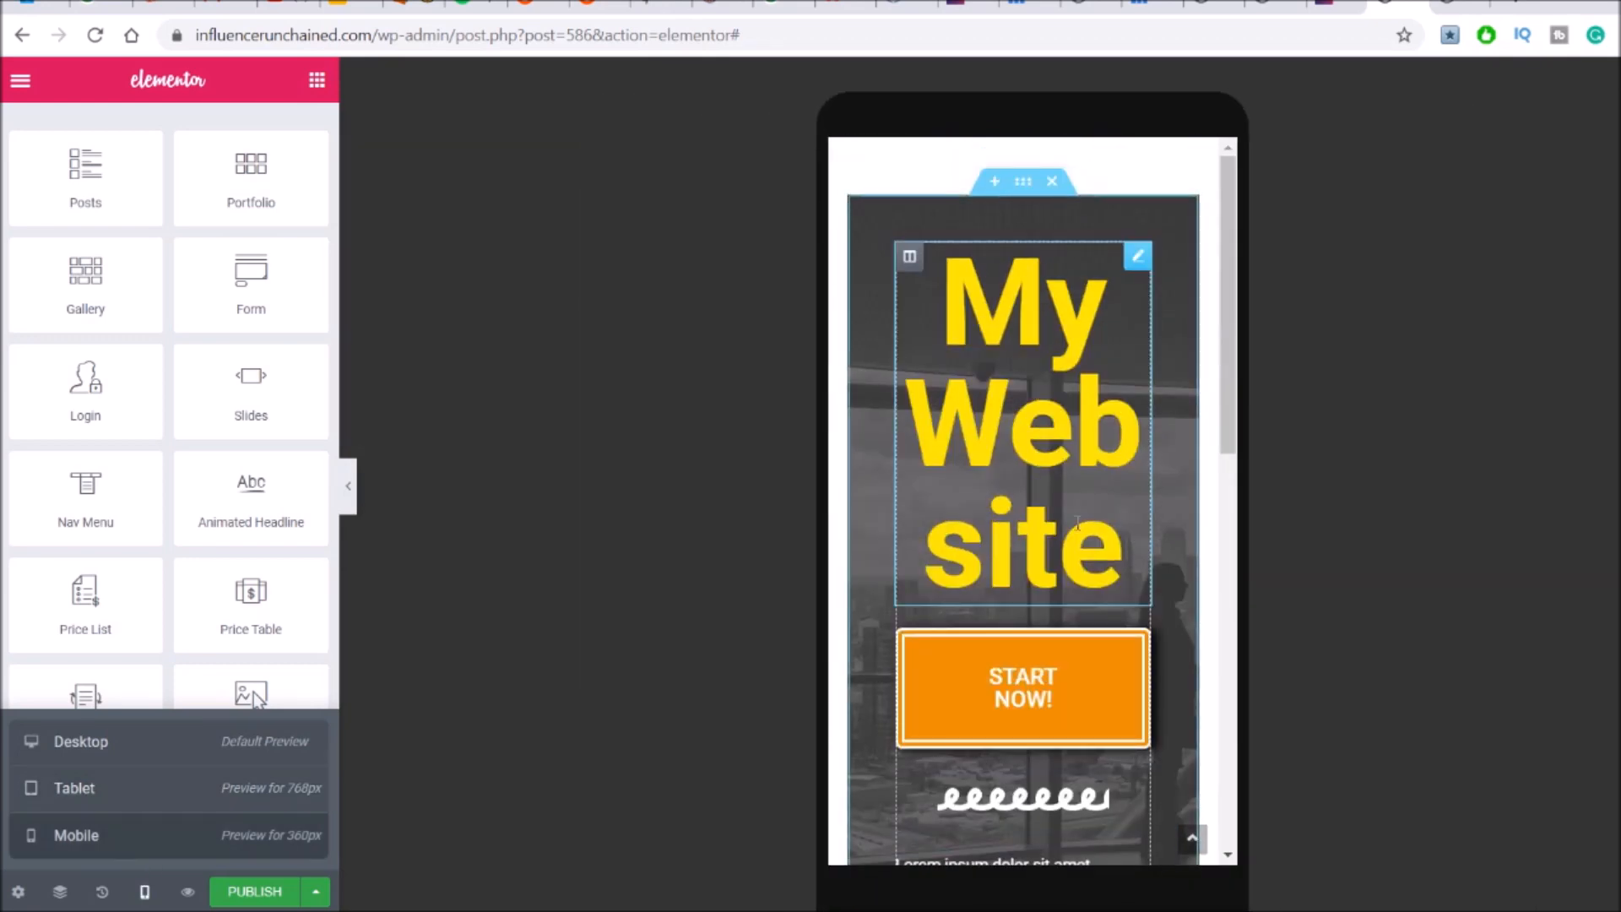
# Check the My Website heading's content settings in the mobile preview and return to the desktop preview
pyautogui.click(1052, 450)
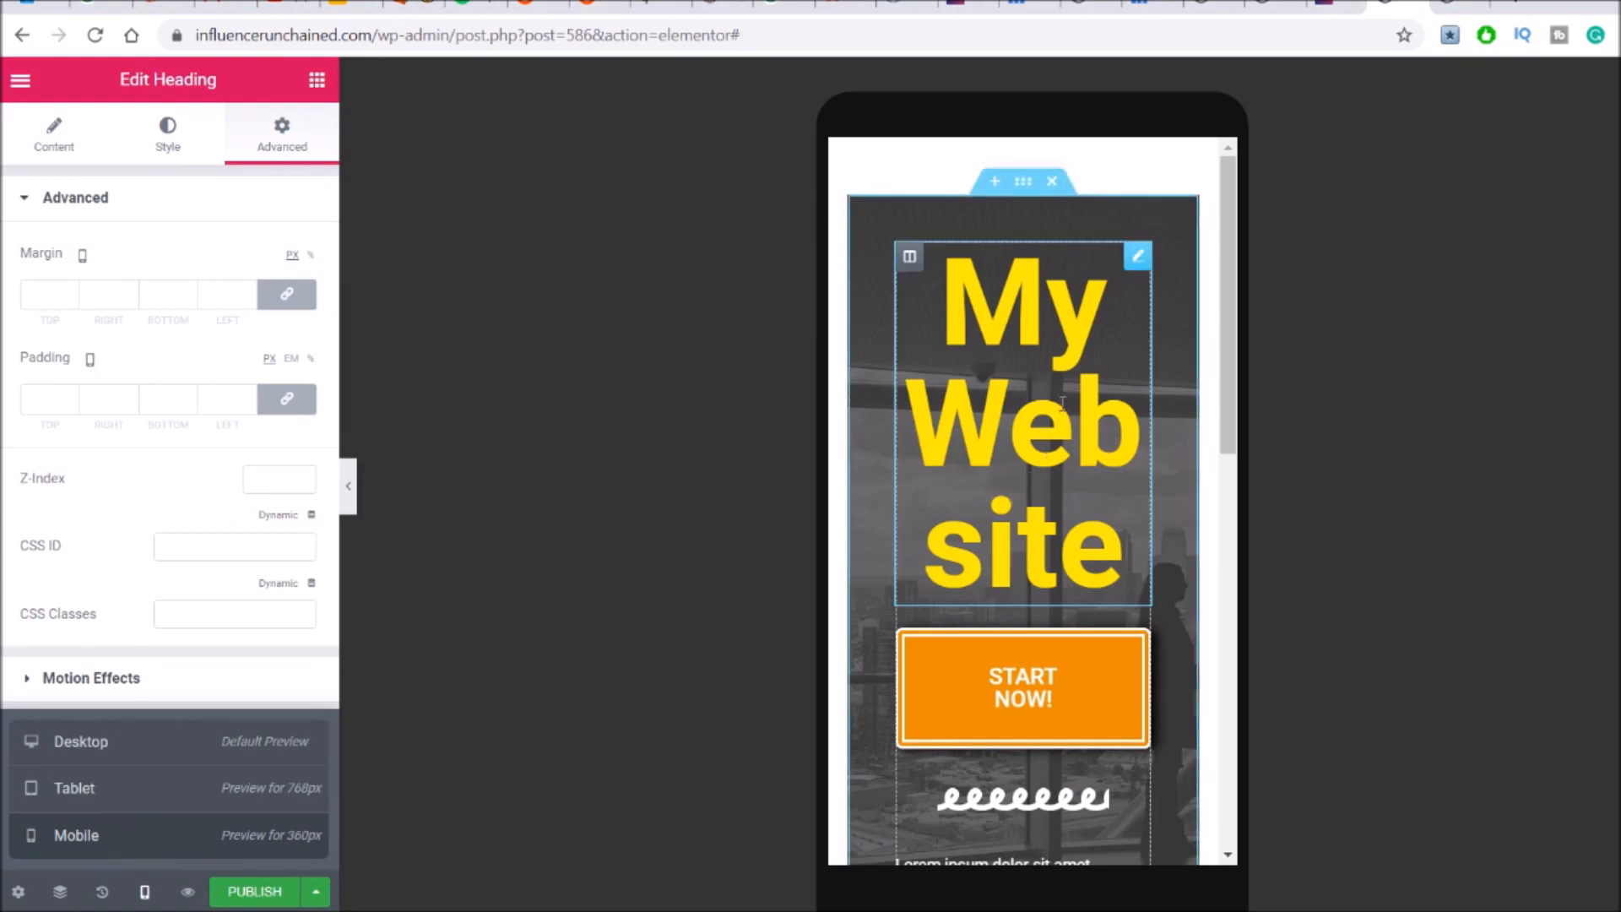
pyautogui.click(38, 122)
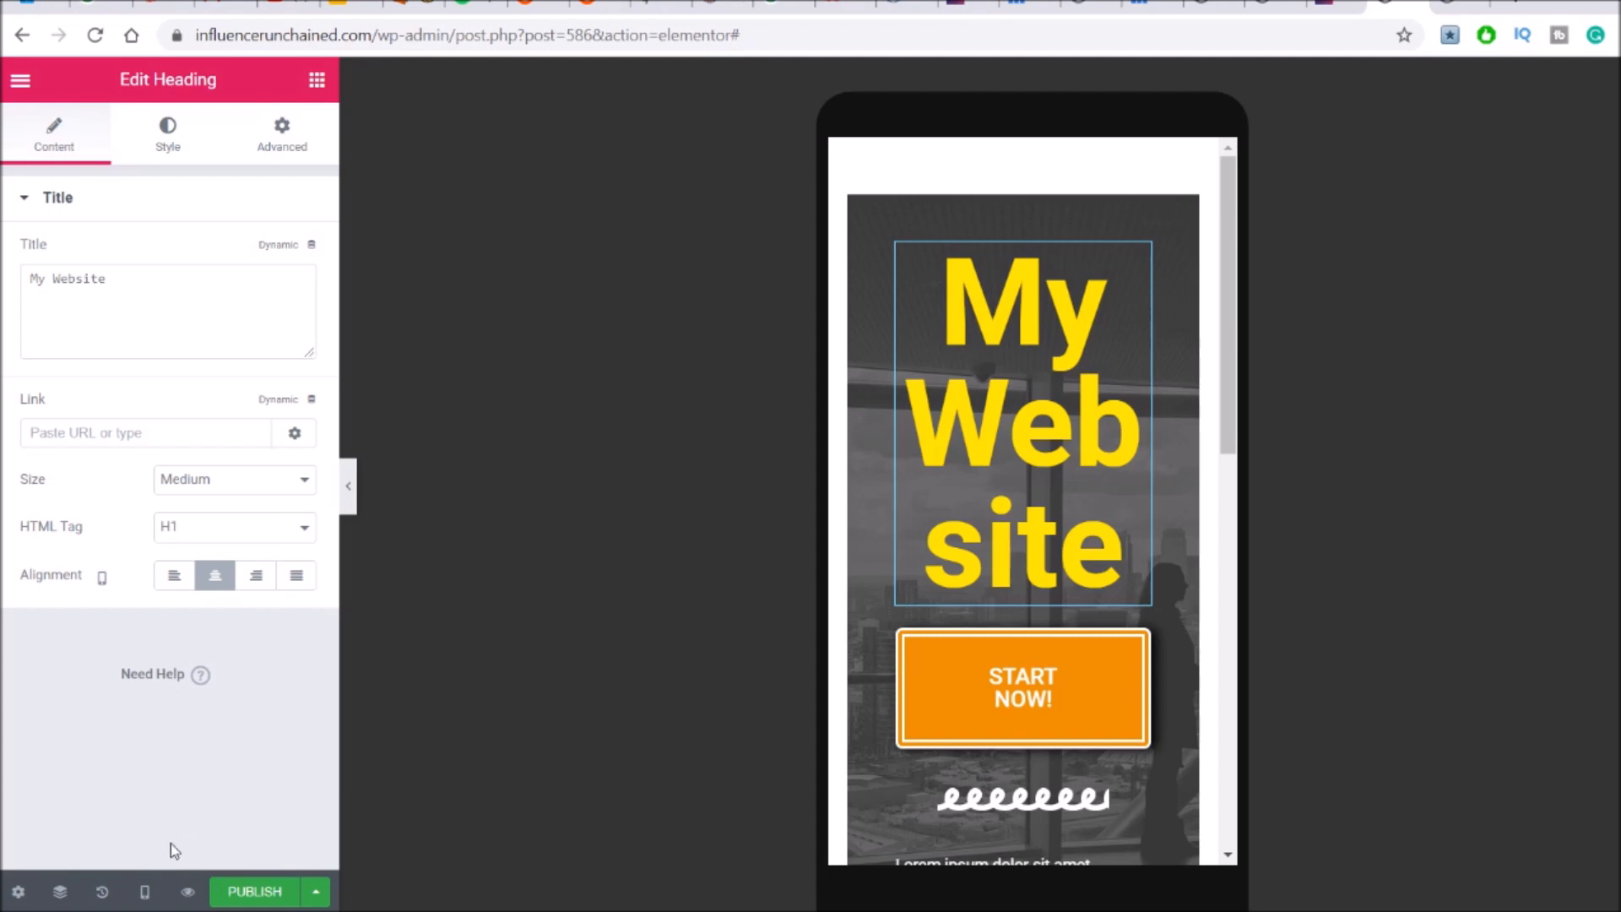
pyautogui.click(142, 894)
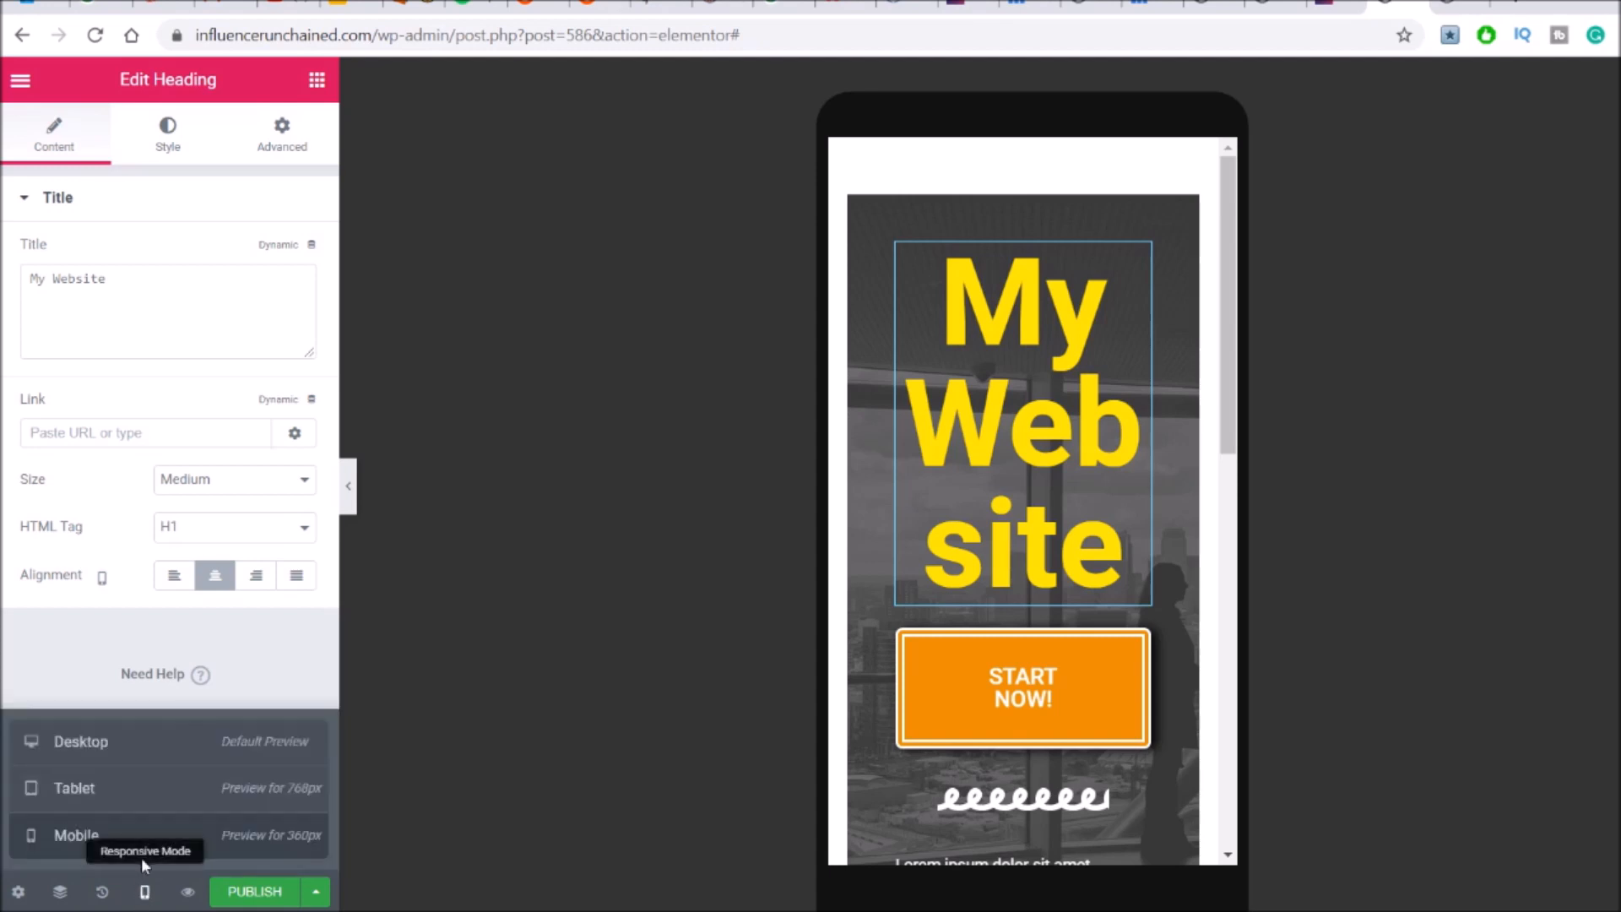
pyautogui.click(138, 757)
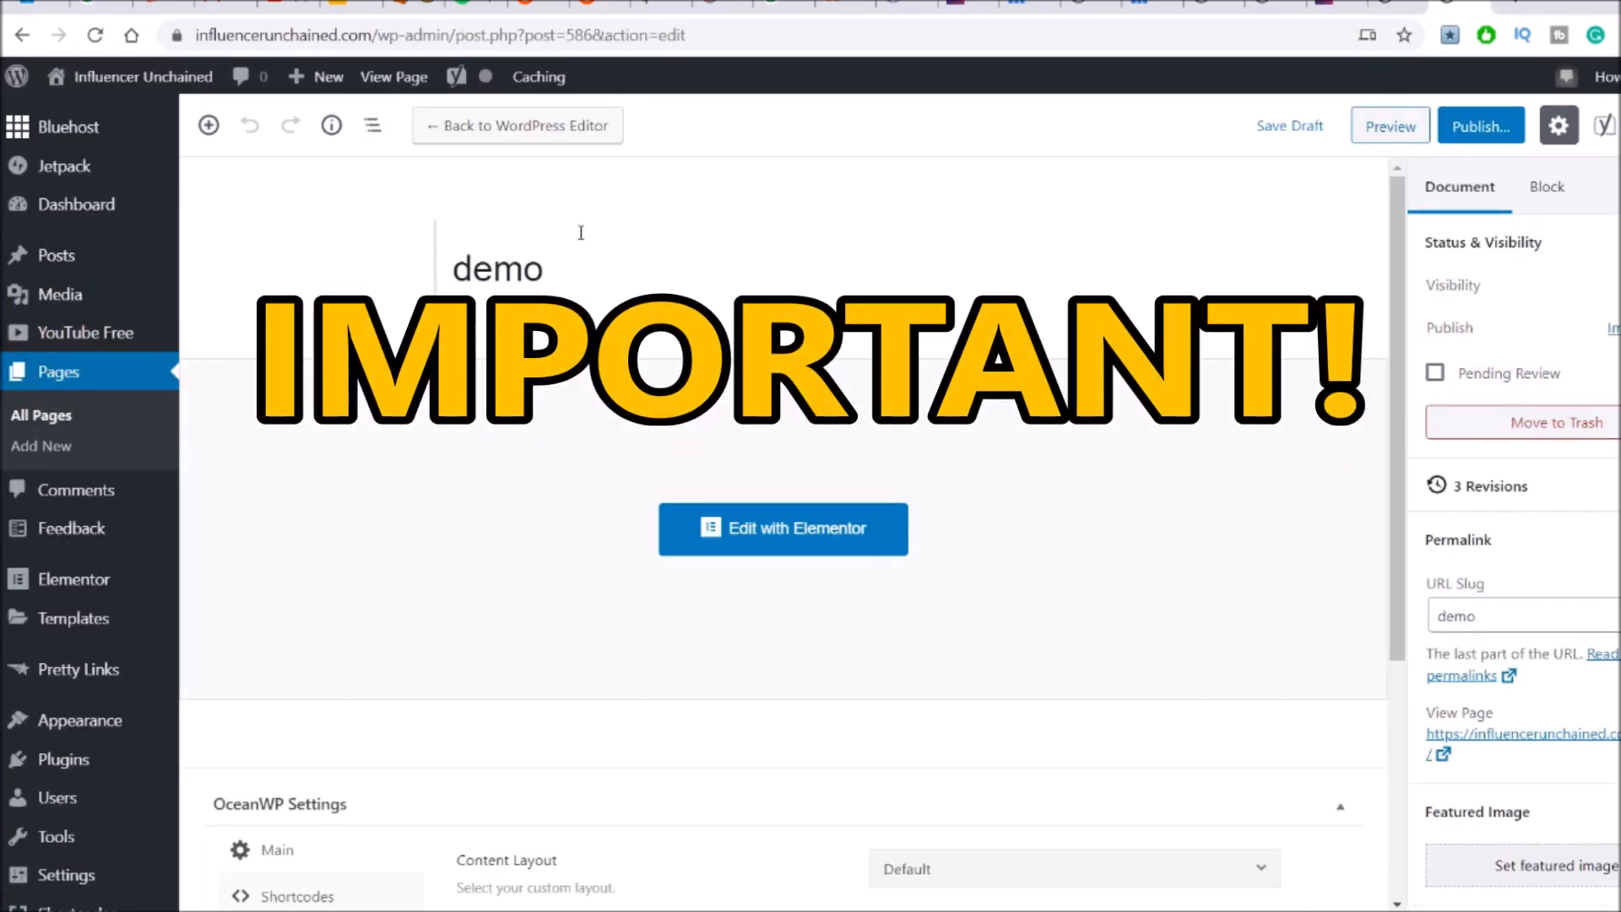
# Set the demo page's Content Layout to 100% Full Width in its OceanWP Settings
pyautogui.scroll(-4, 583, 254)
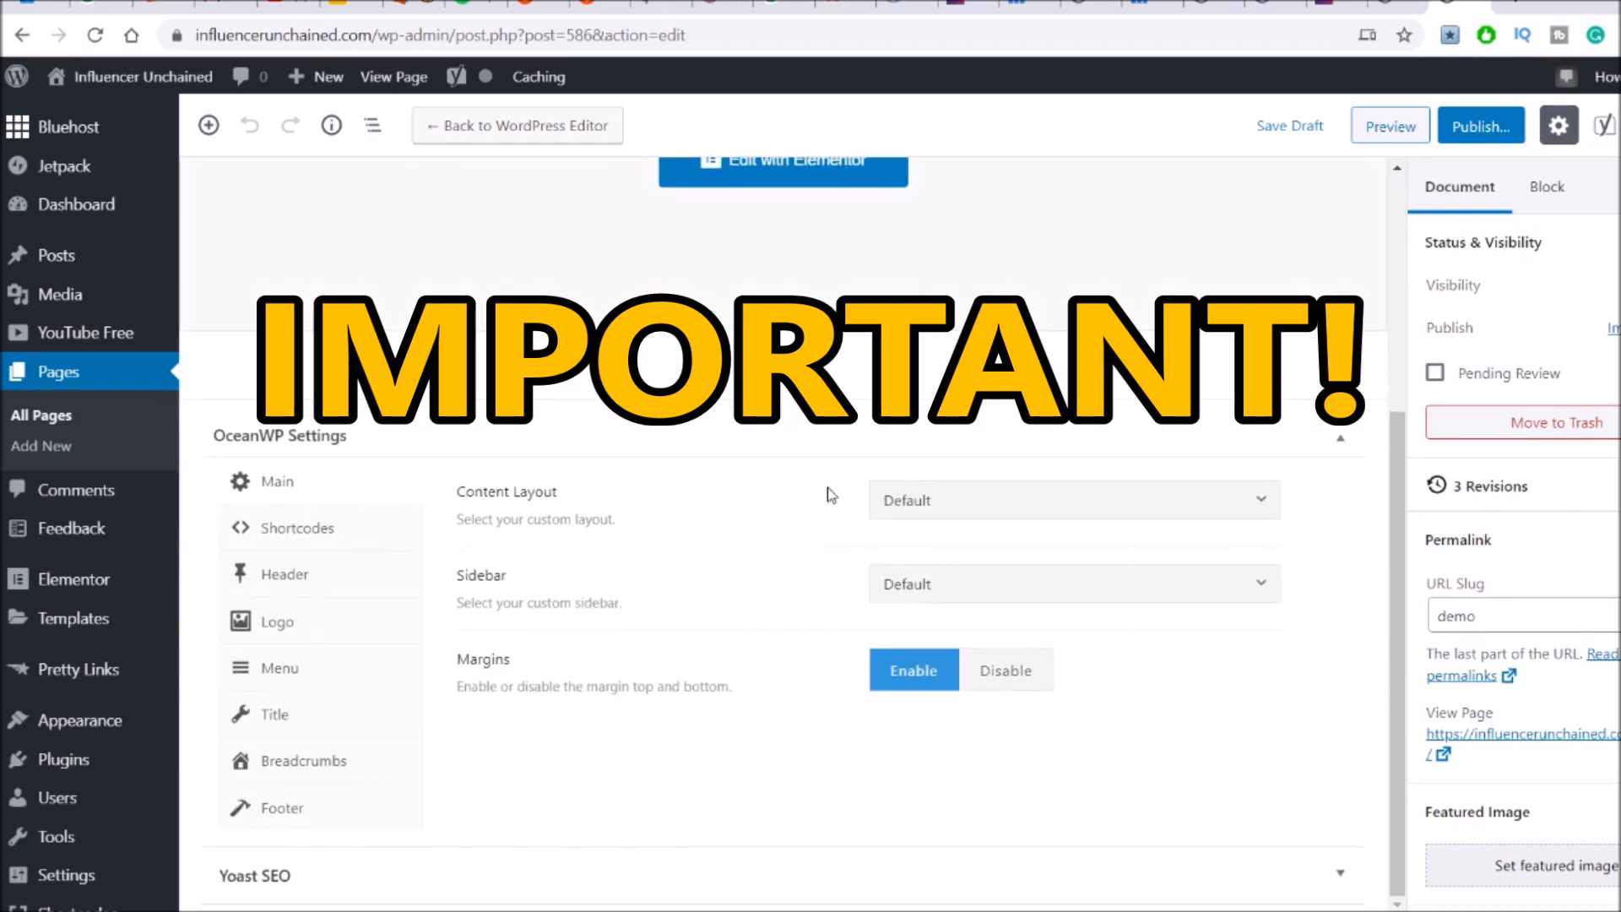
pyautogui.click(988, 501)
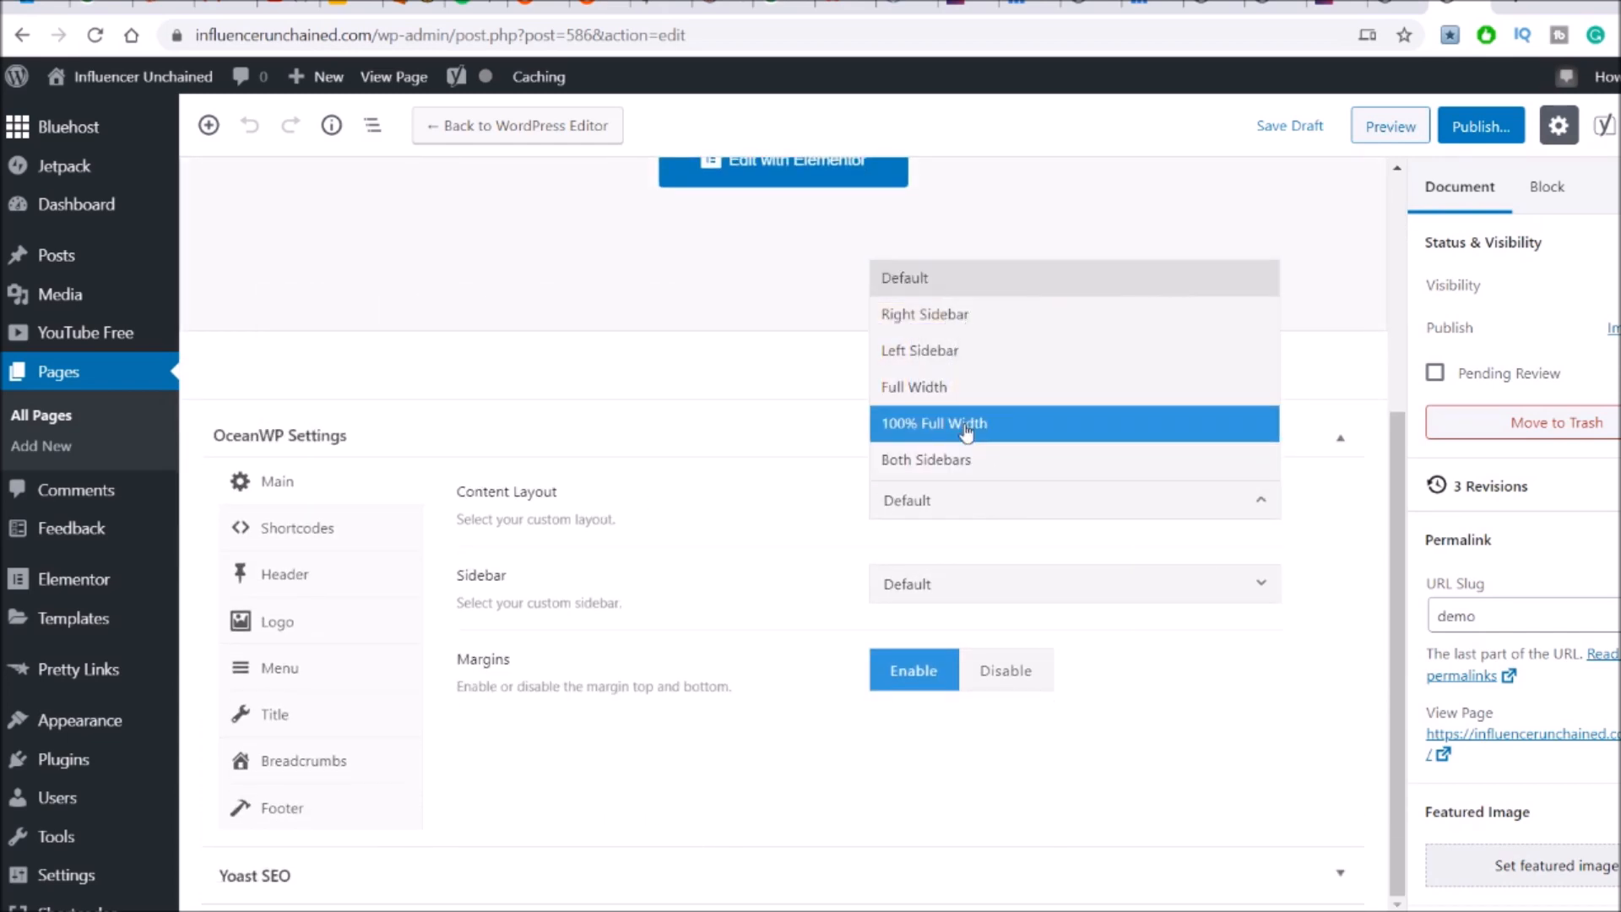
pyautogui.click(967, 429)
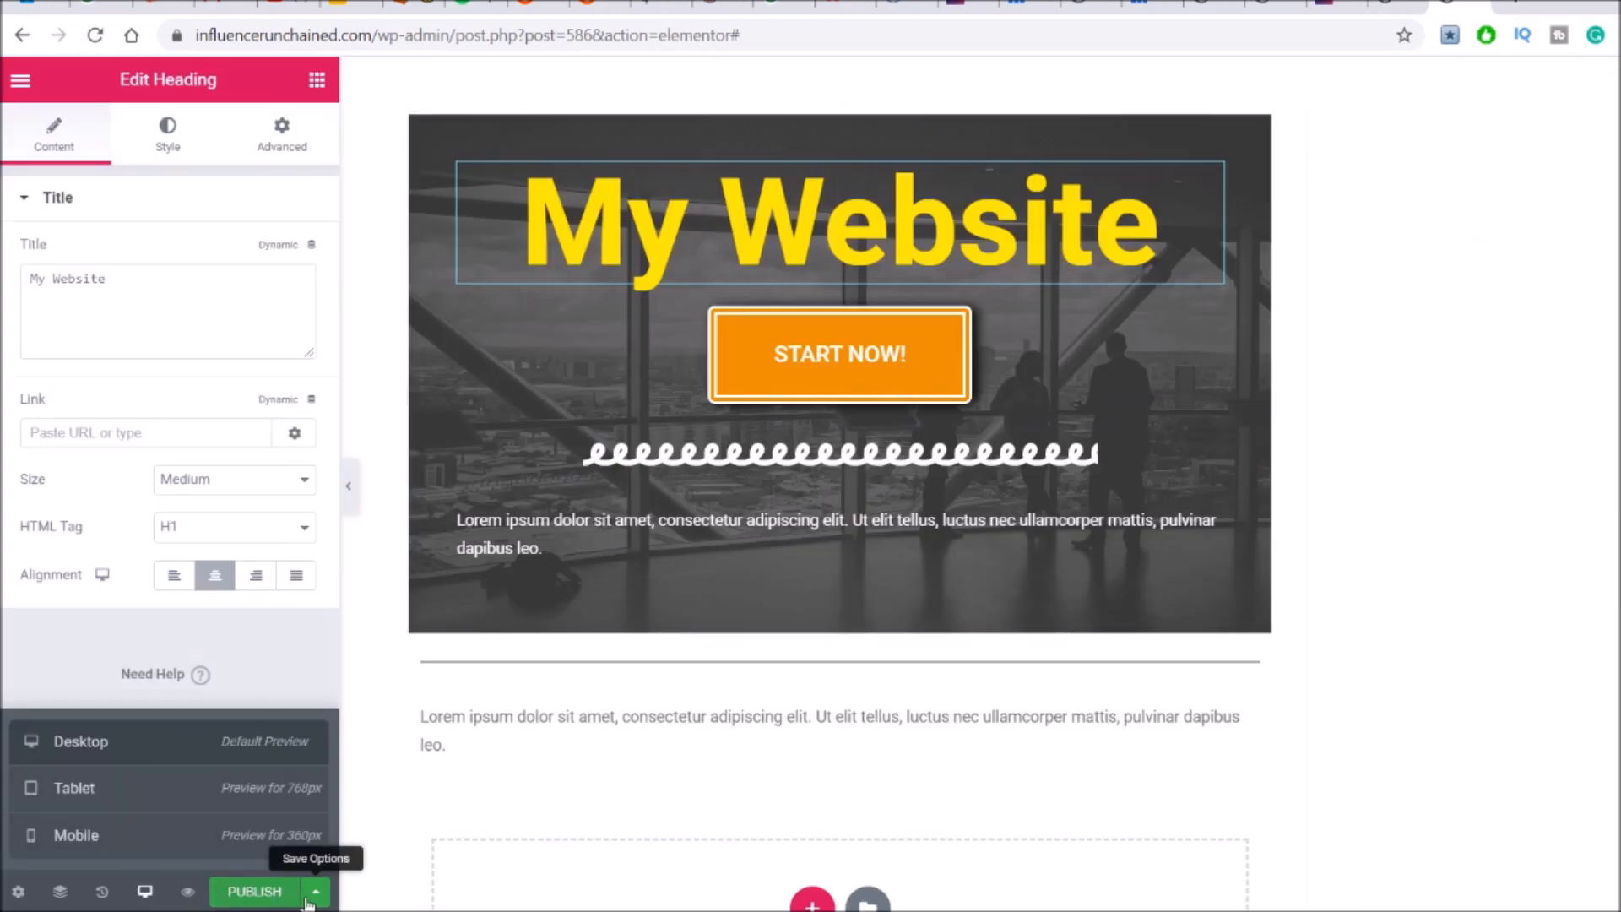
# Save the page built in Elementor as a draft
pyautogui.click(318, 902)
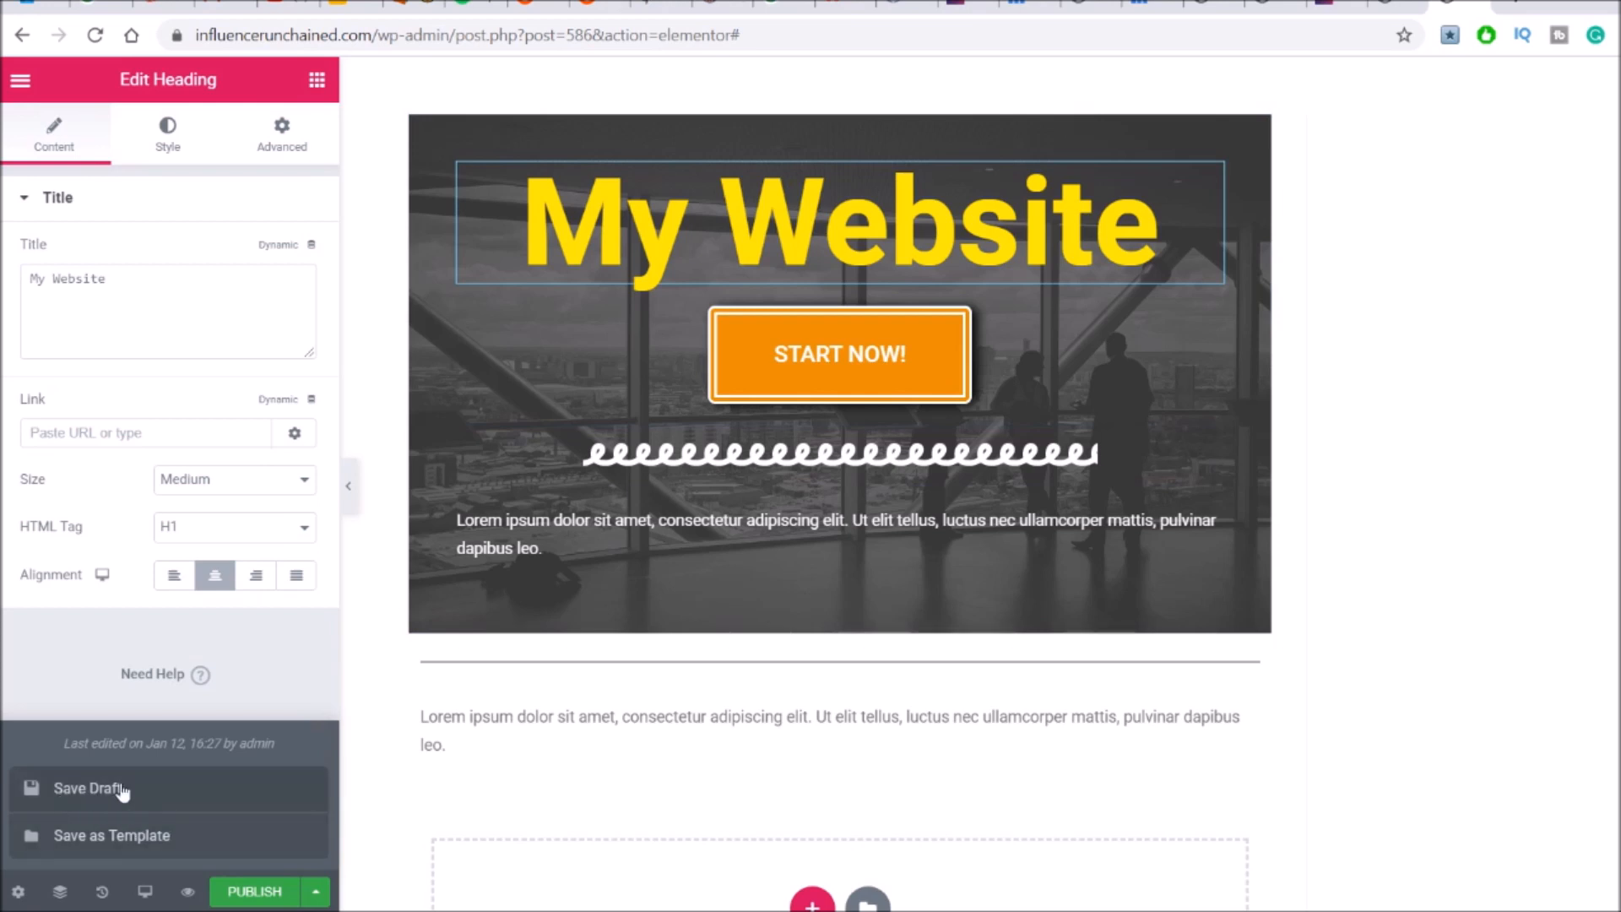
pyautogui.click(71, 793)
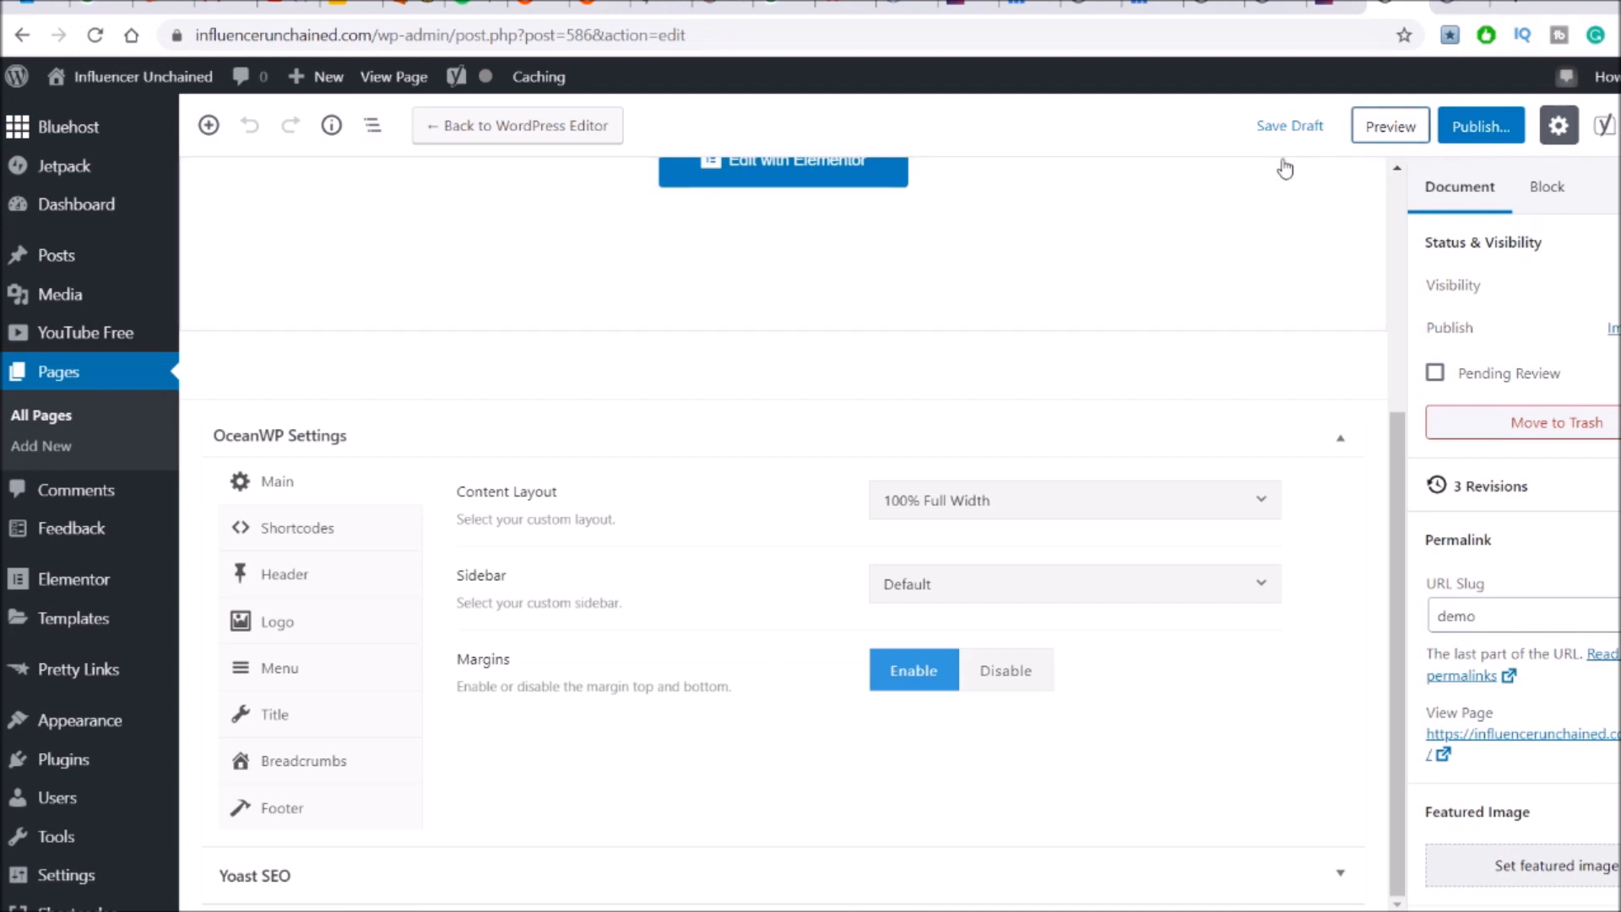
# Save the demo page's draft with its OceanWP Content Layout set to 100% Full Width and preview the page
pyautogui.click(931, 519)
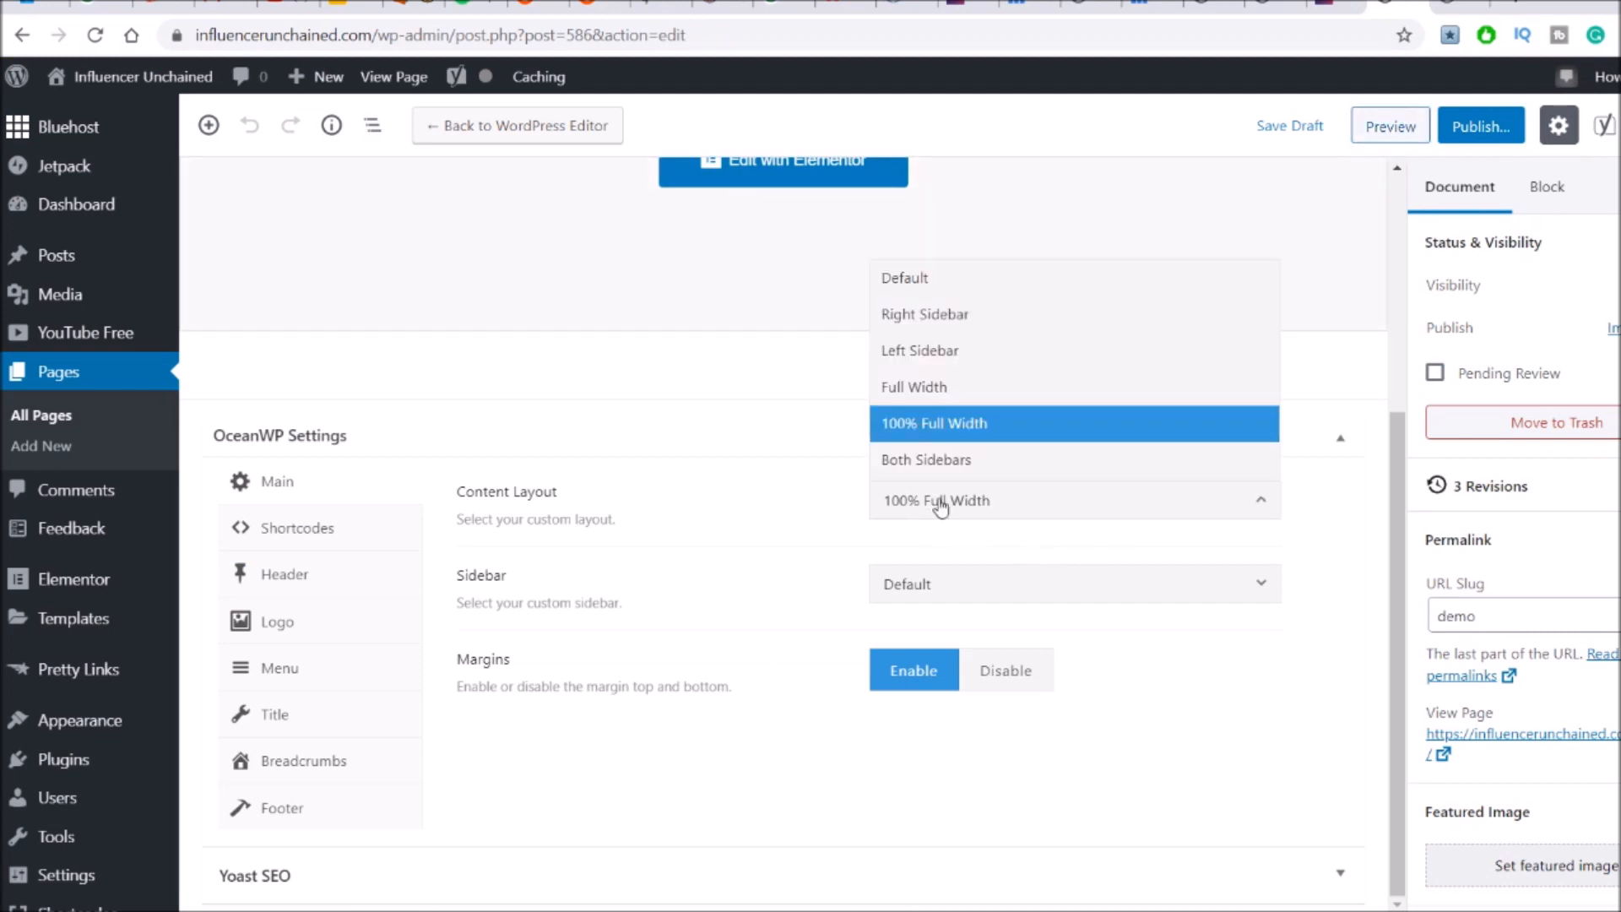
pyautogui.click(963, 432)
pyautogui.click(1276, 128)
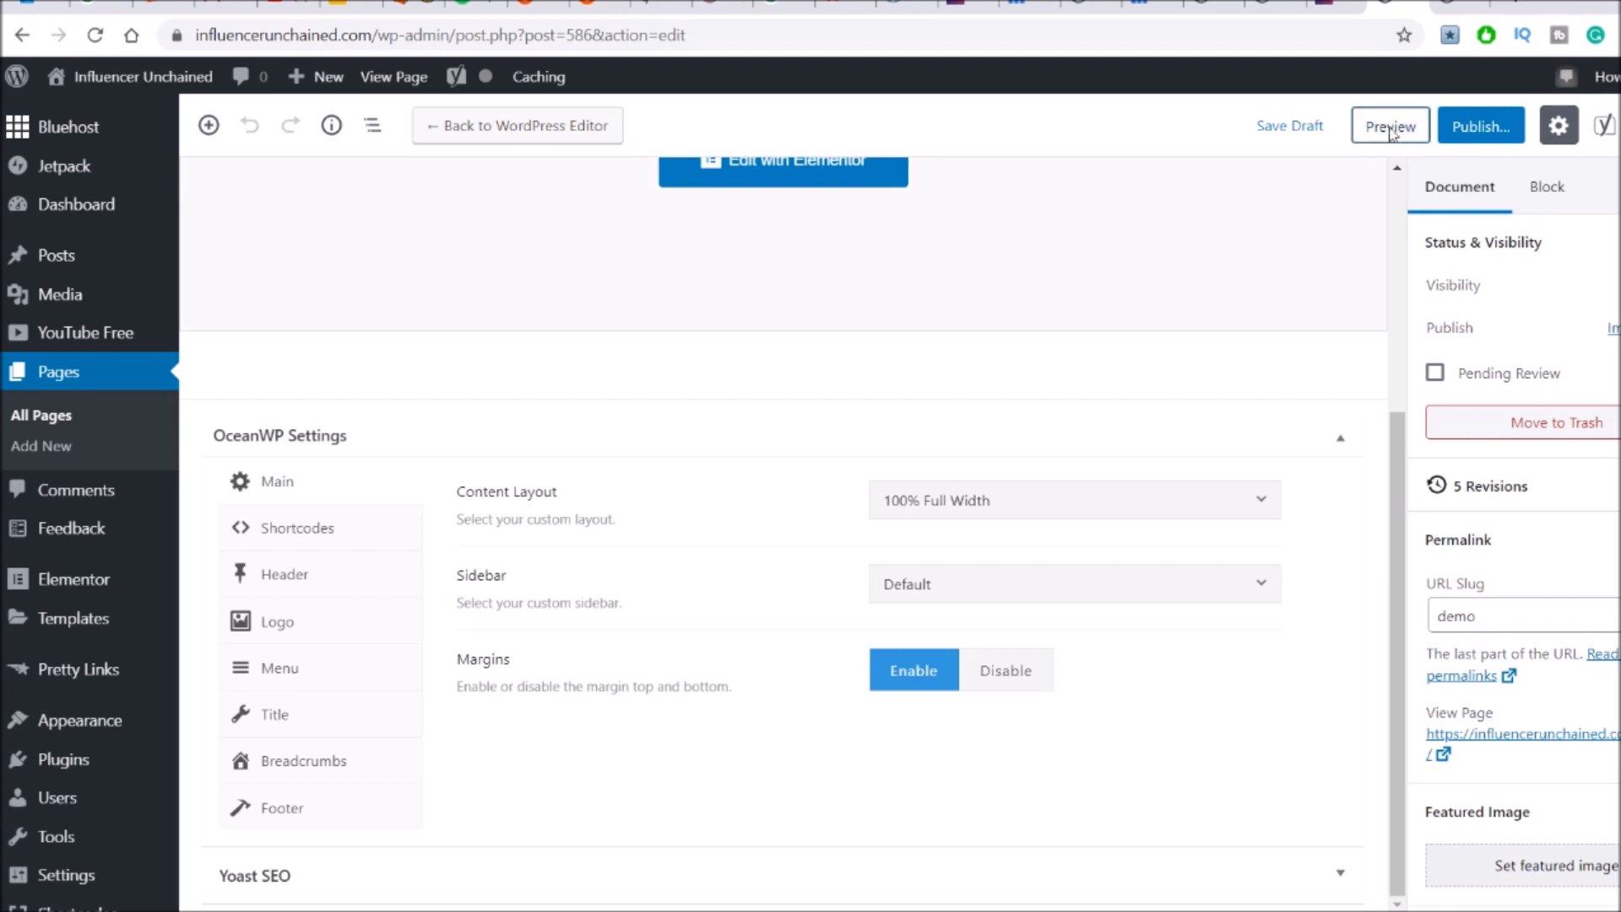
pyautogui.click(1404, 131)
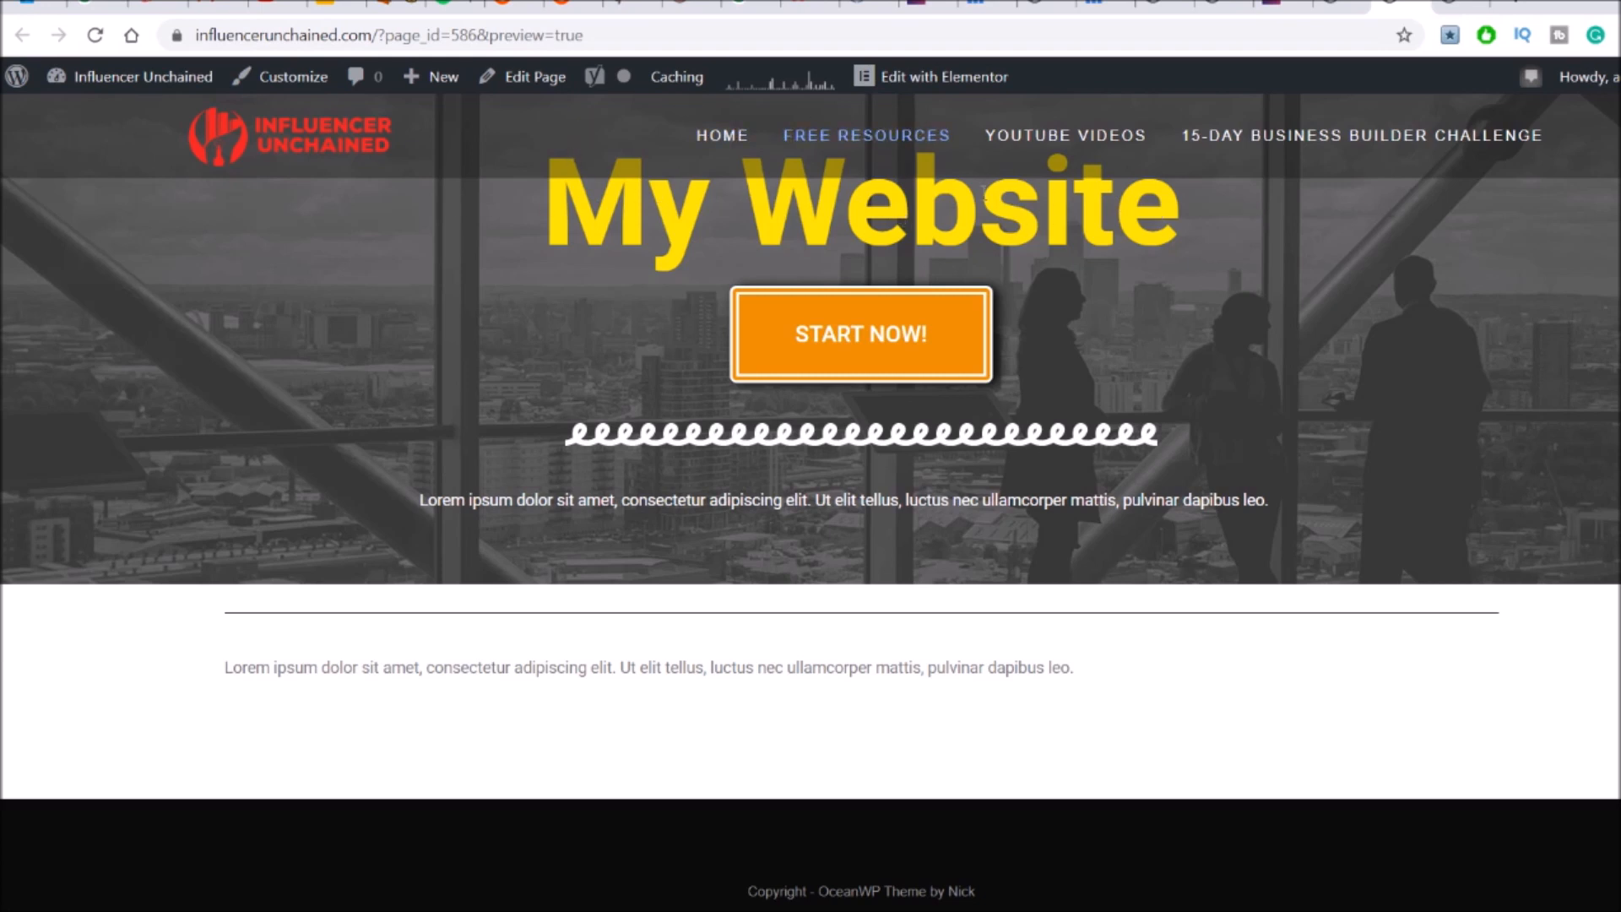
# Add a Spacer widget above the My Website heading in Elementor and set its space to 37
pyautogui.click(1469, 7)
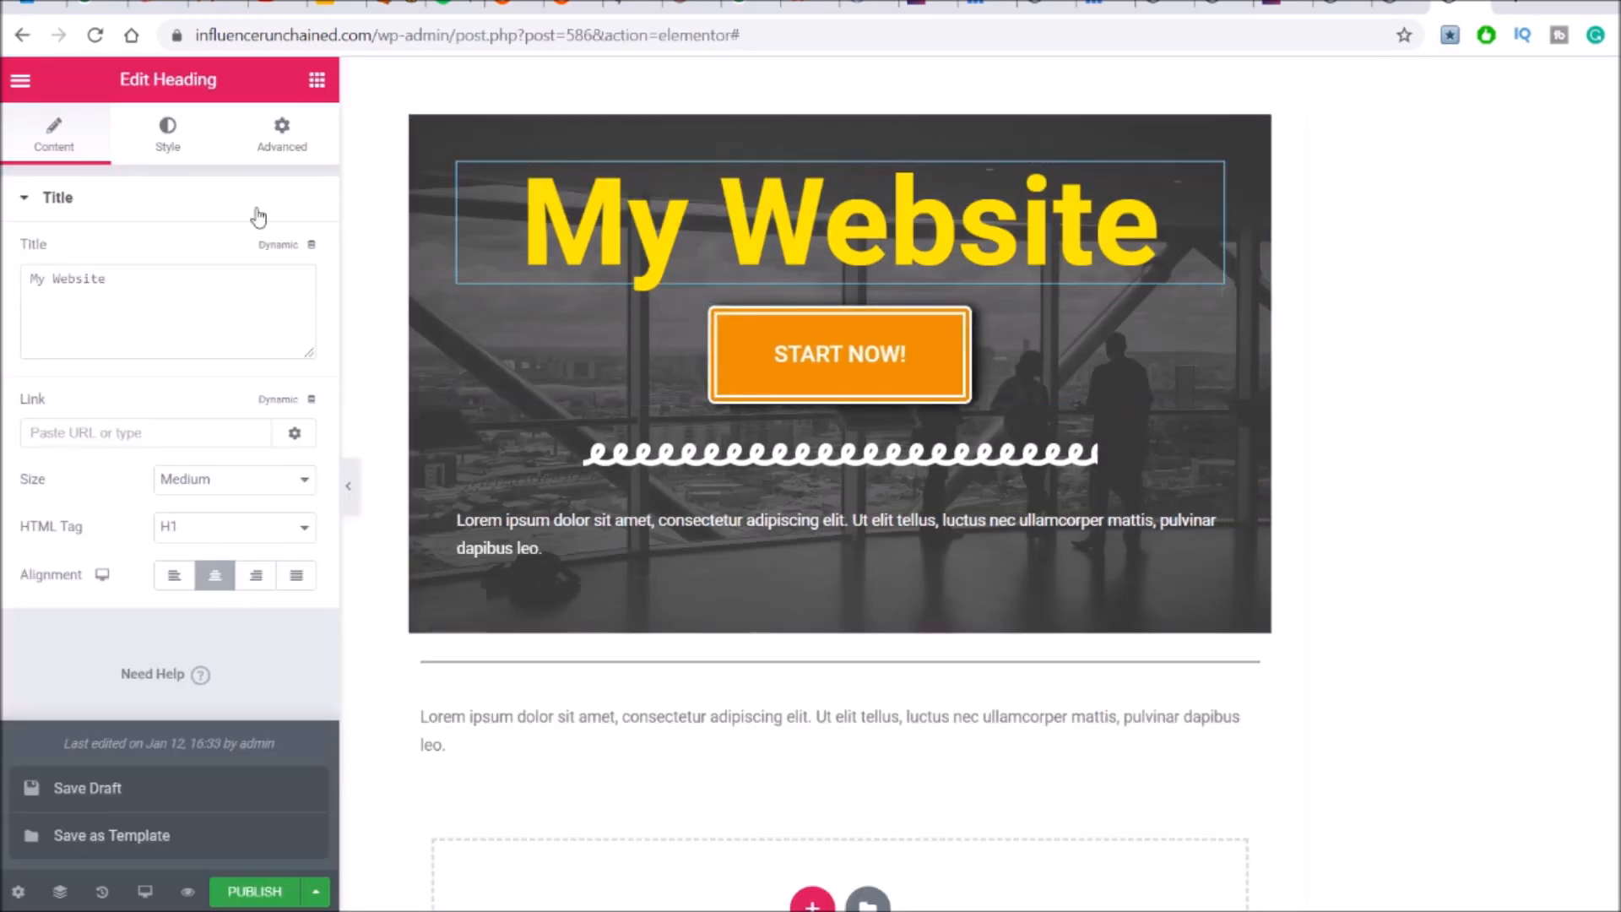
pyautogui.click(18, 81)
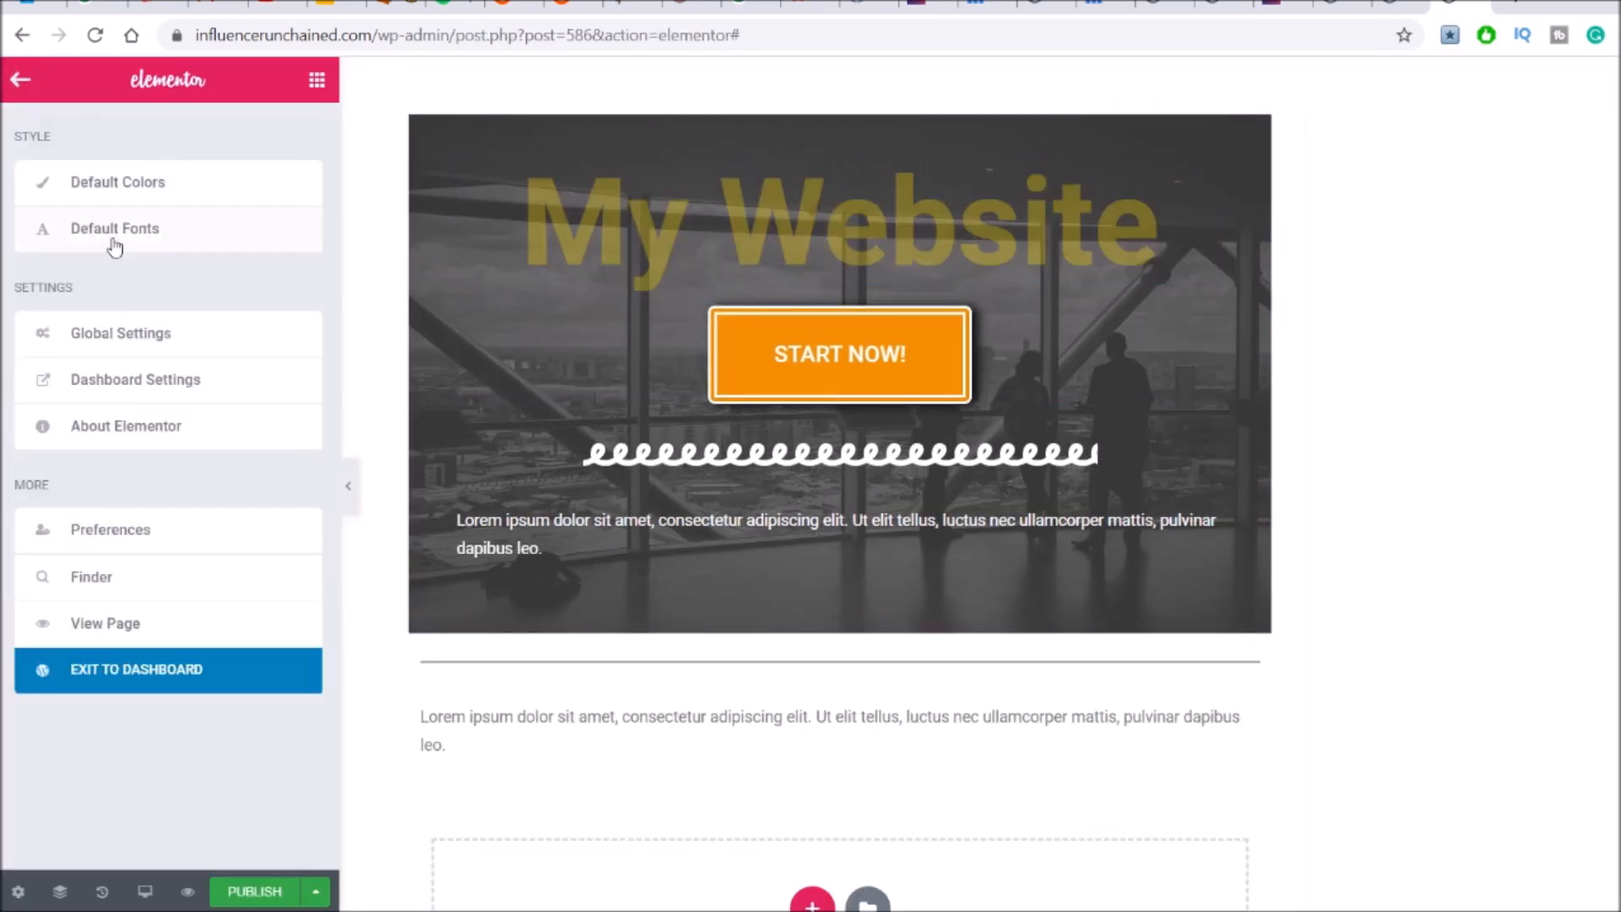
pyautogui.click(21, 80)
pyautogui.moveTo(257, 614); pyautogui.dragTo(847, 167)
pyautogui.moveTo(36, 304); pyautogui.dragTo(32, 302)
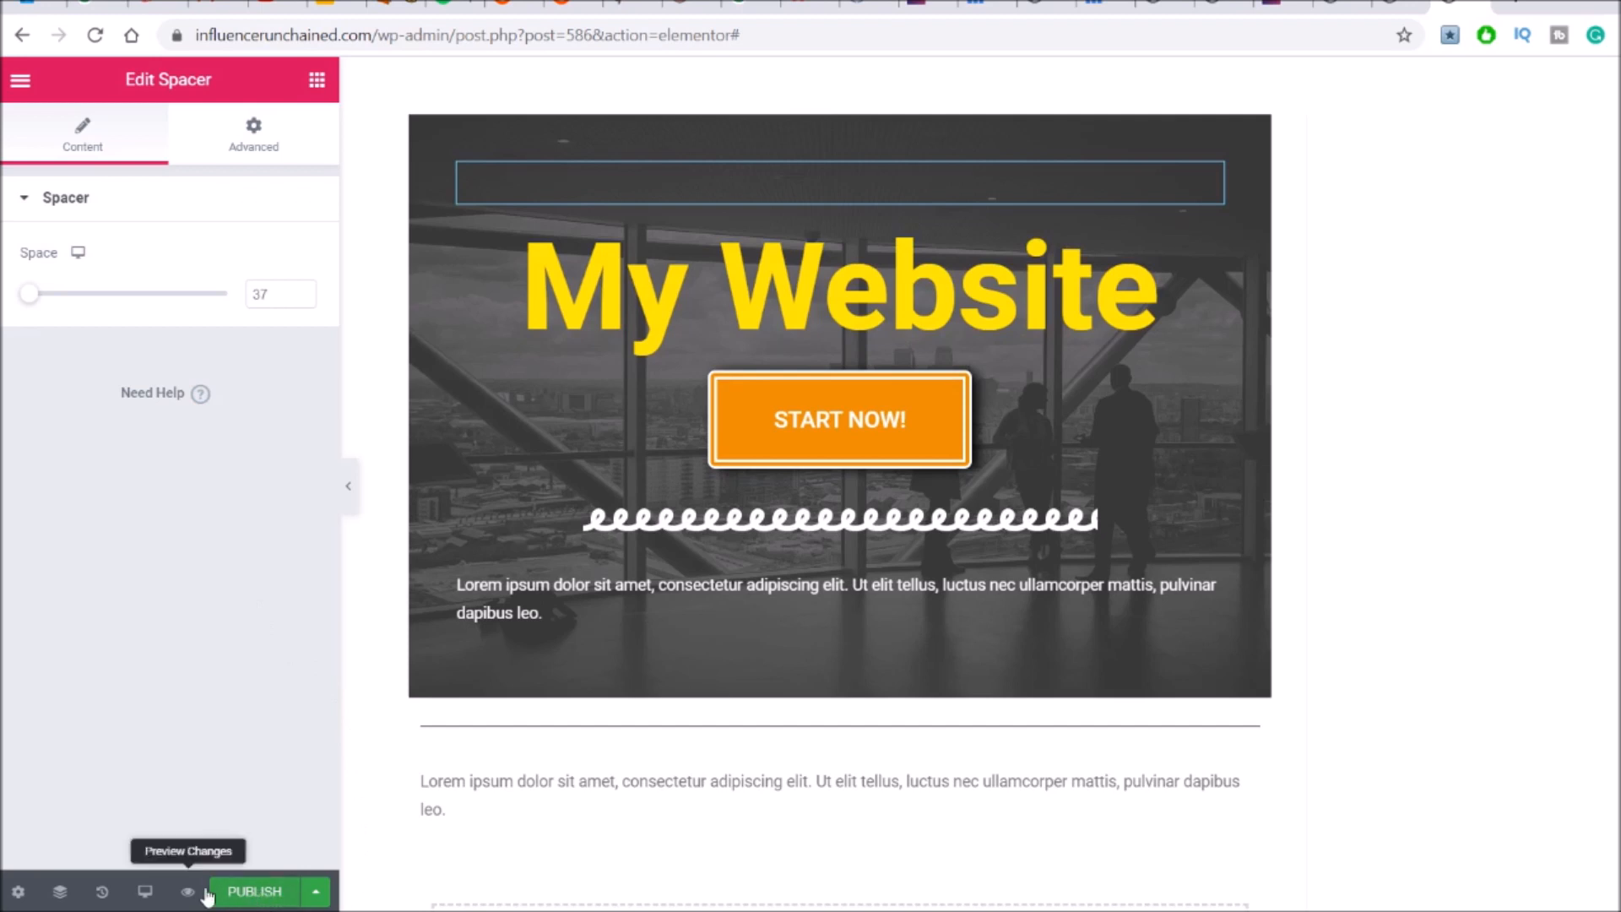
# Save the page with the new spacer as a draft and check its preview
pyautogui.click(317, 893)
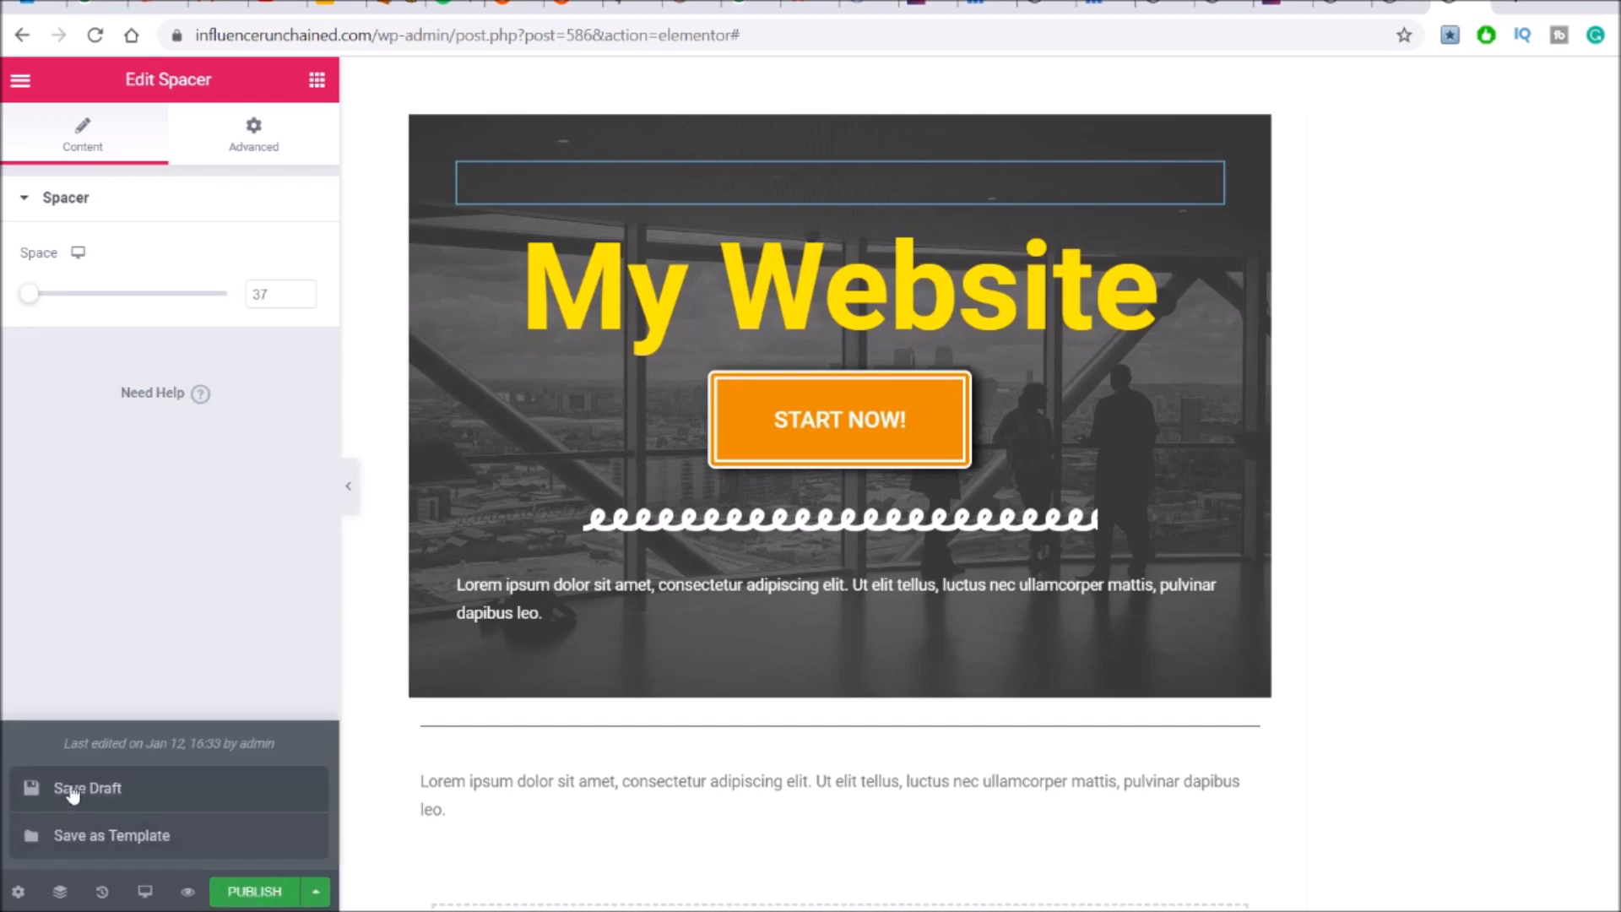
pyautogui.click(116, 794)
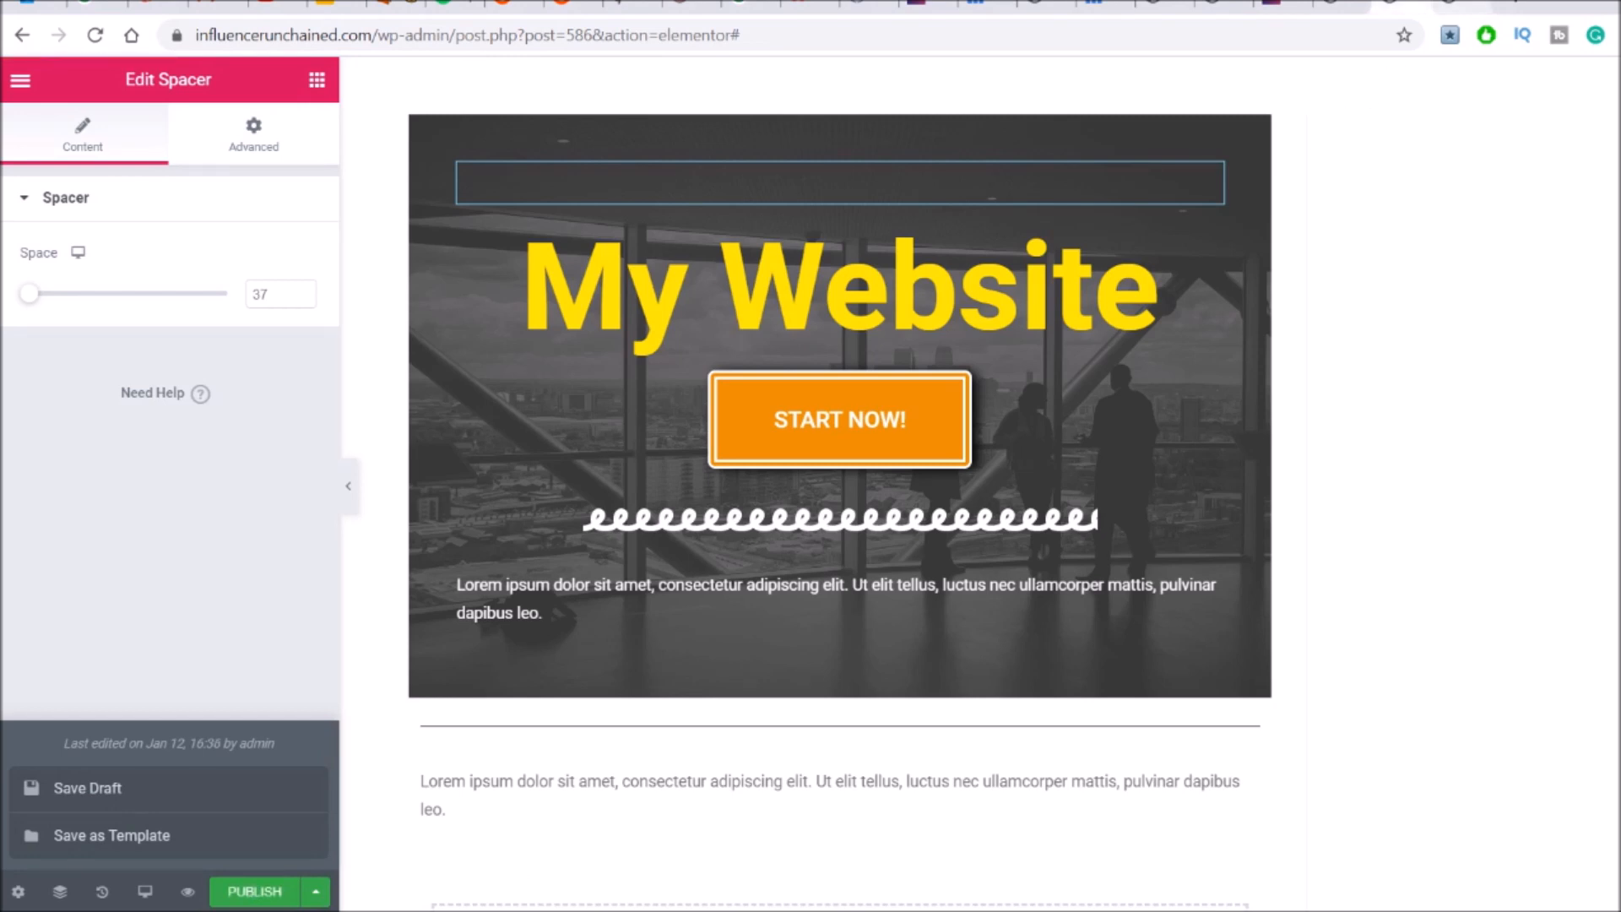
pyautogui.hotkey('ctrl', 'Tab')
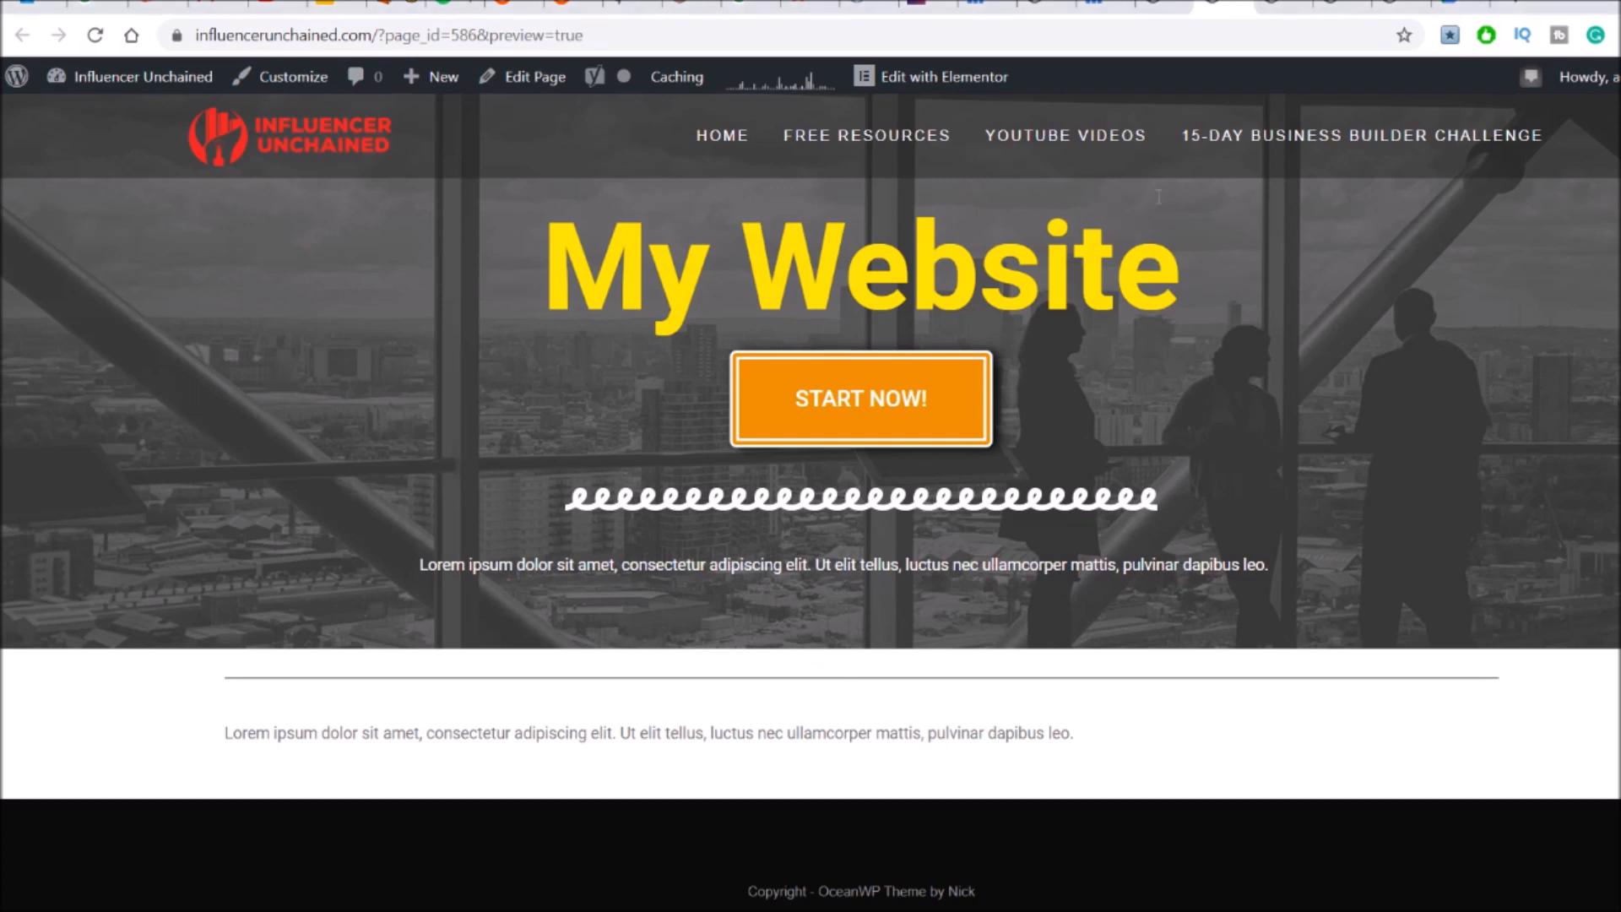
# Save the My Website page to the Elementor library as a template named wordpress demo 1
pyautogui.click(1284, 7)
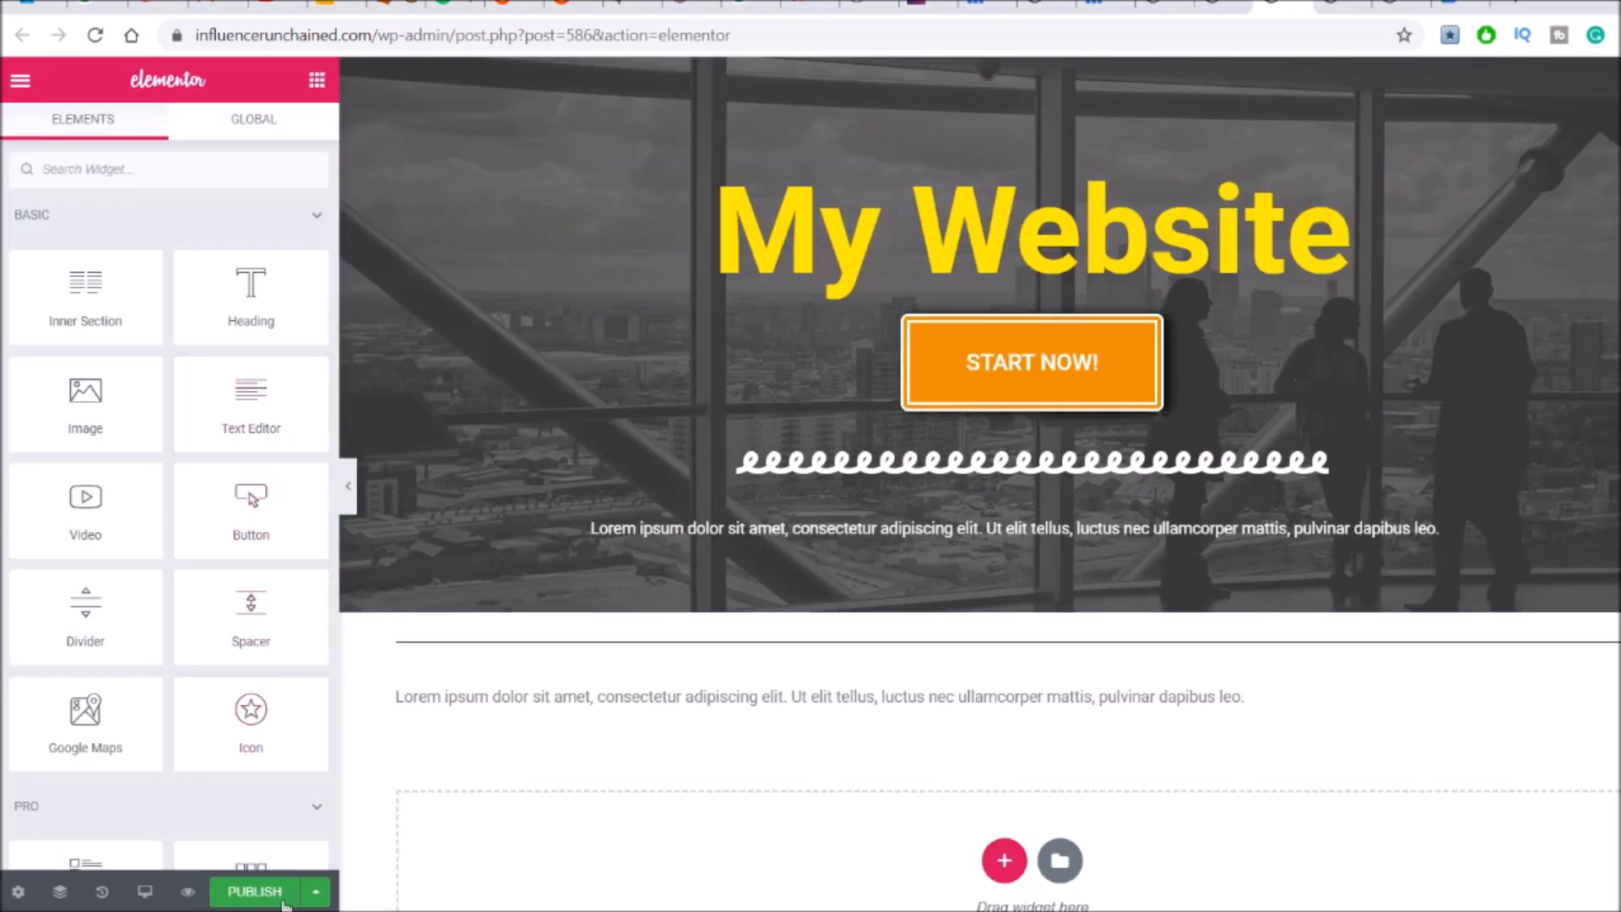
pyautogui.click(320, 895)
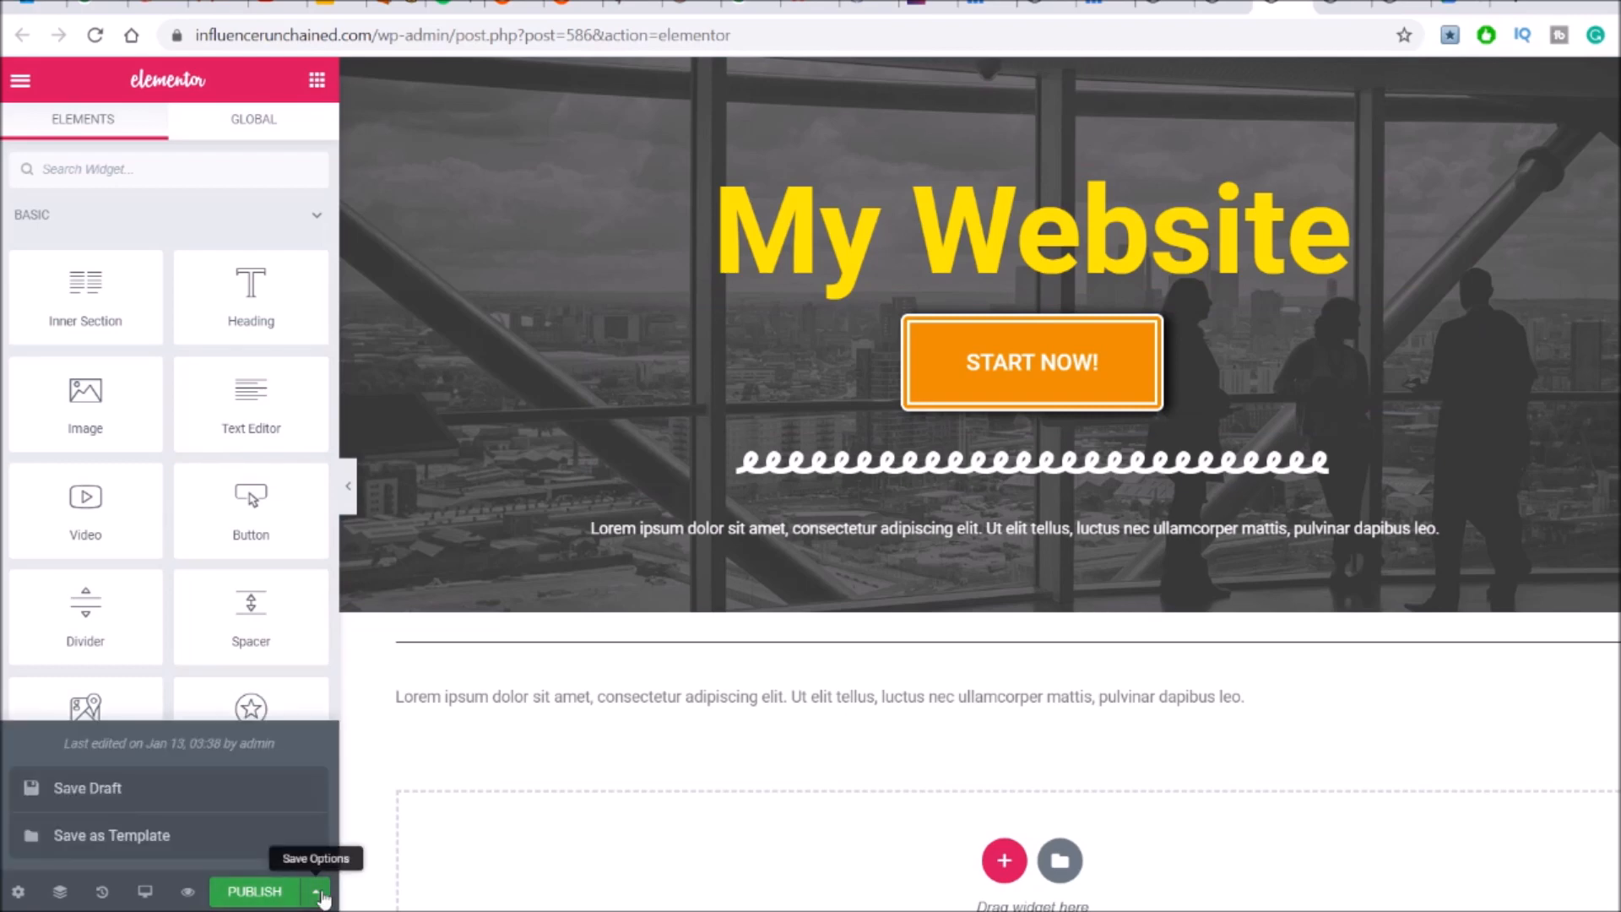
pyautogui.click(100, 840)
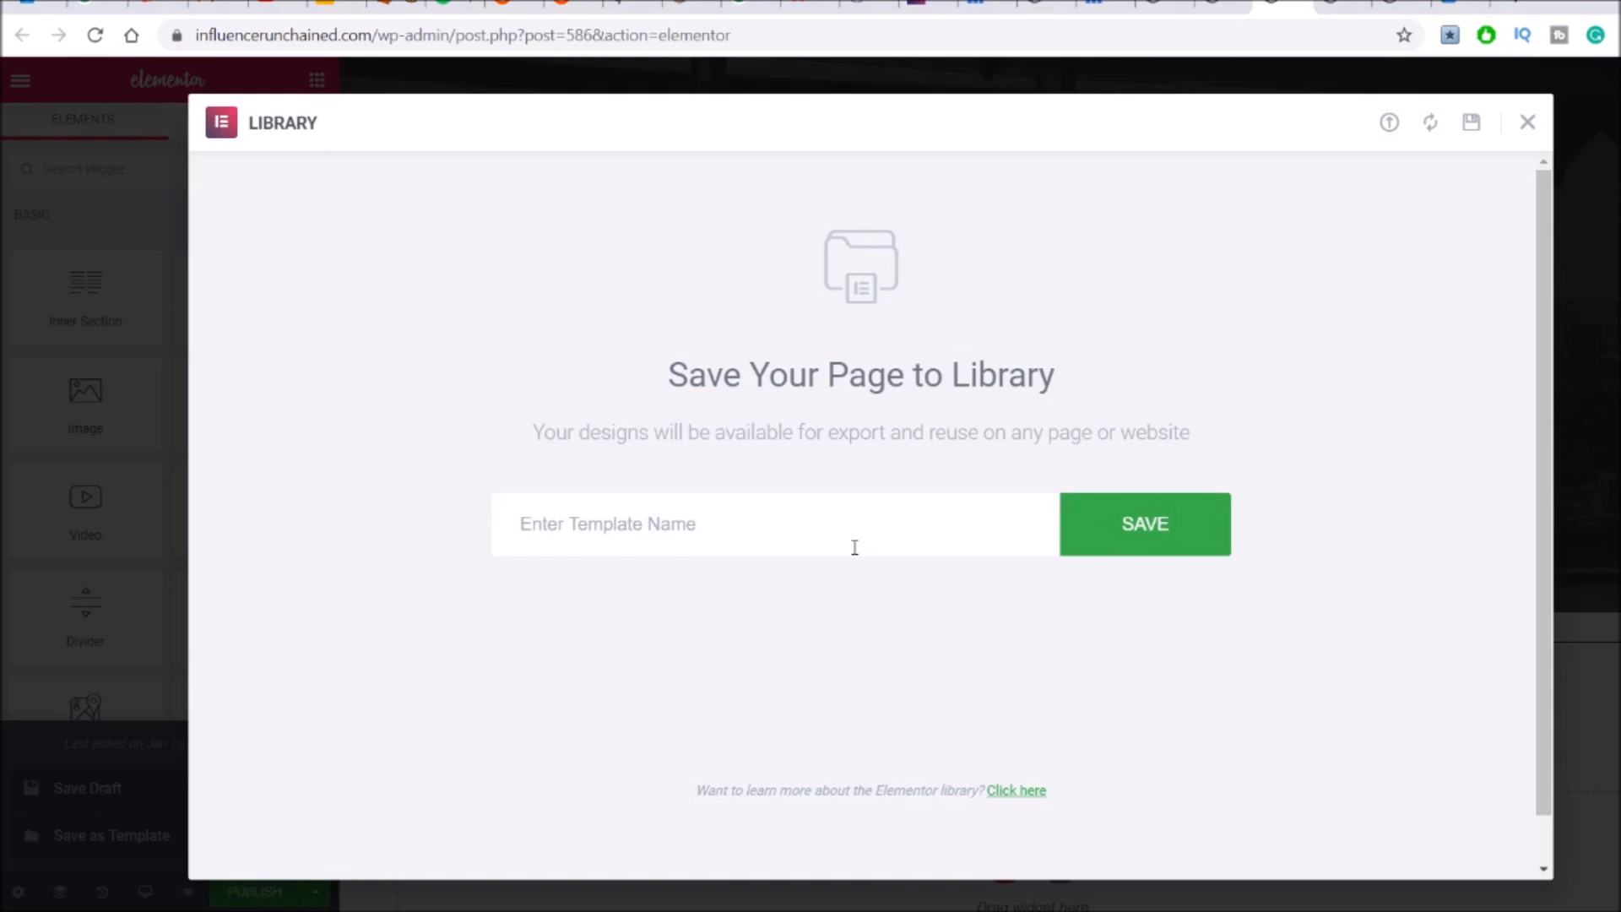
pyautogui.write('wordpres')
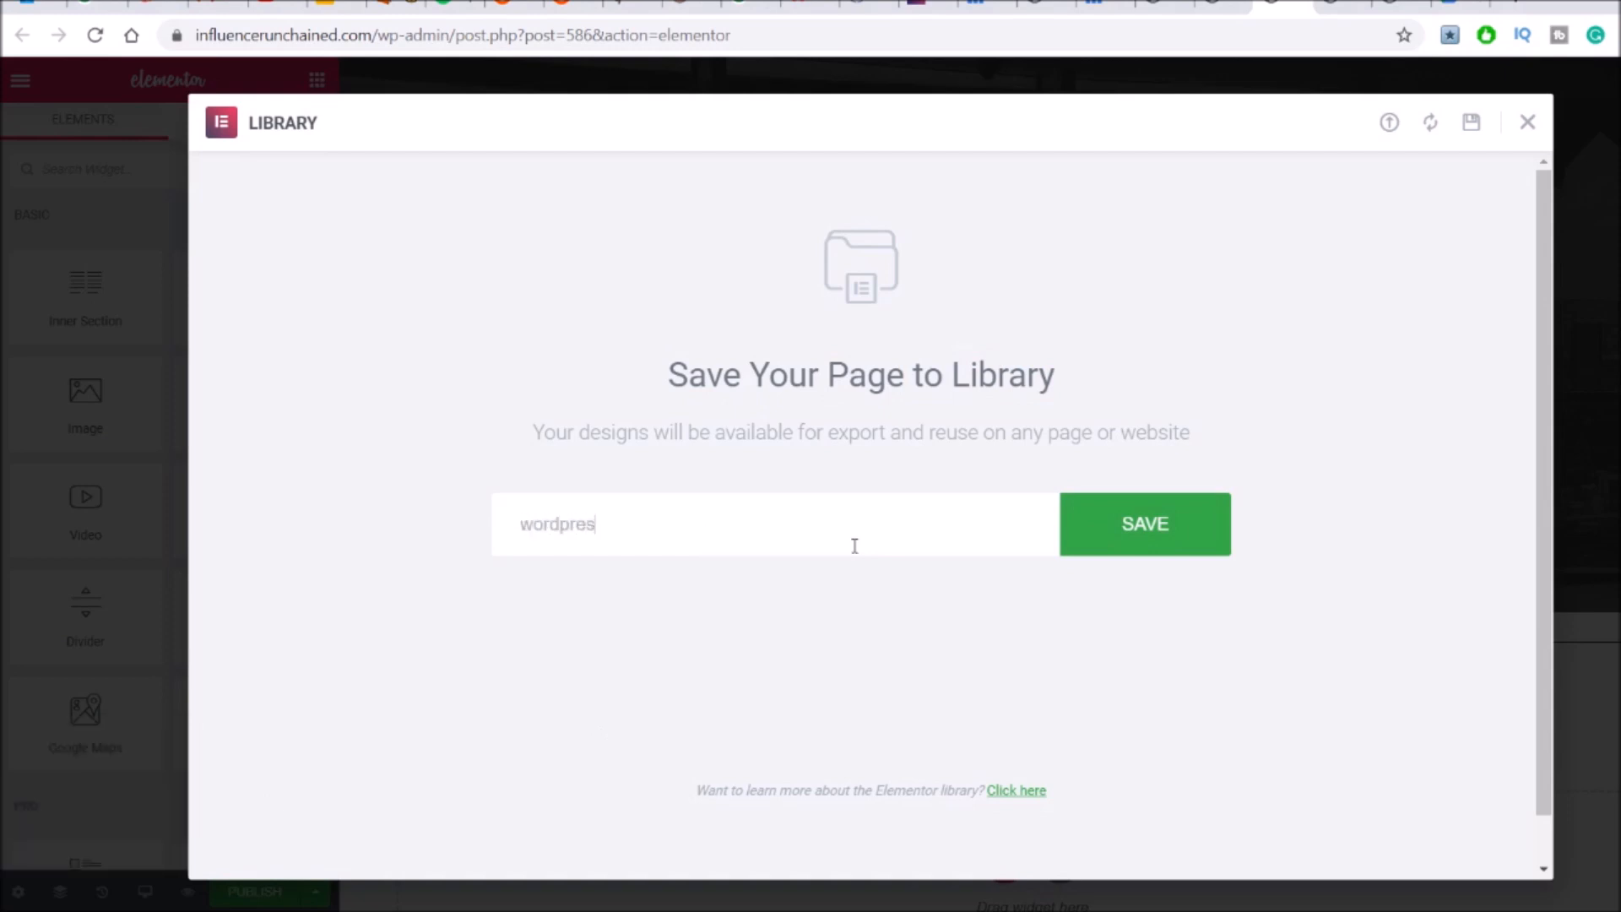
pyautogui.write('s demo 1')
pyautogui.click(1071, 547)
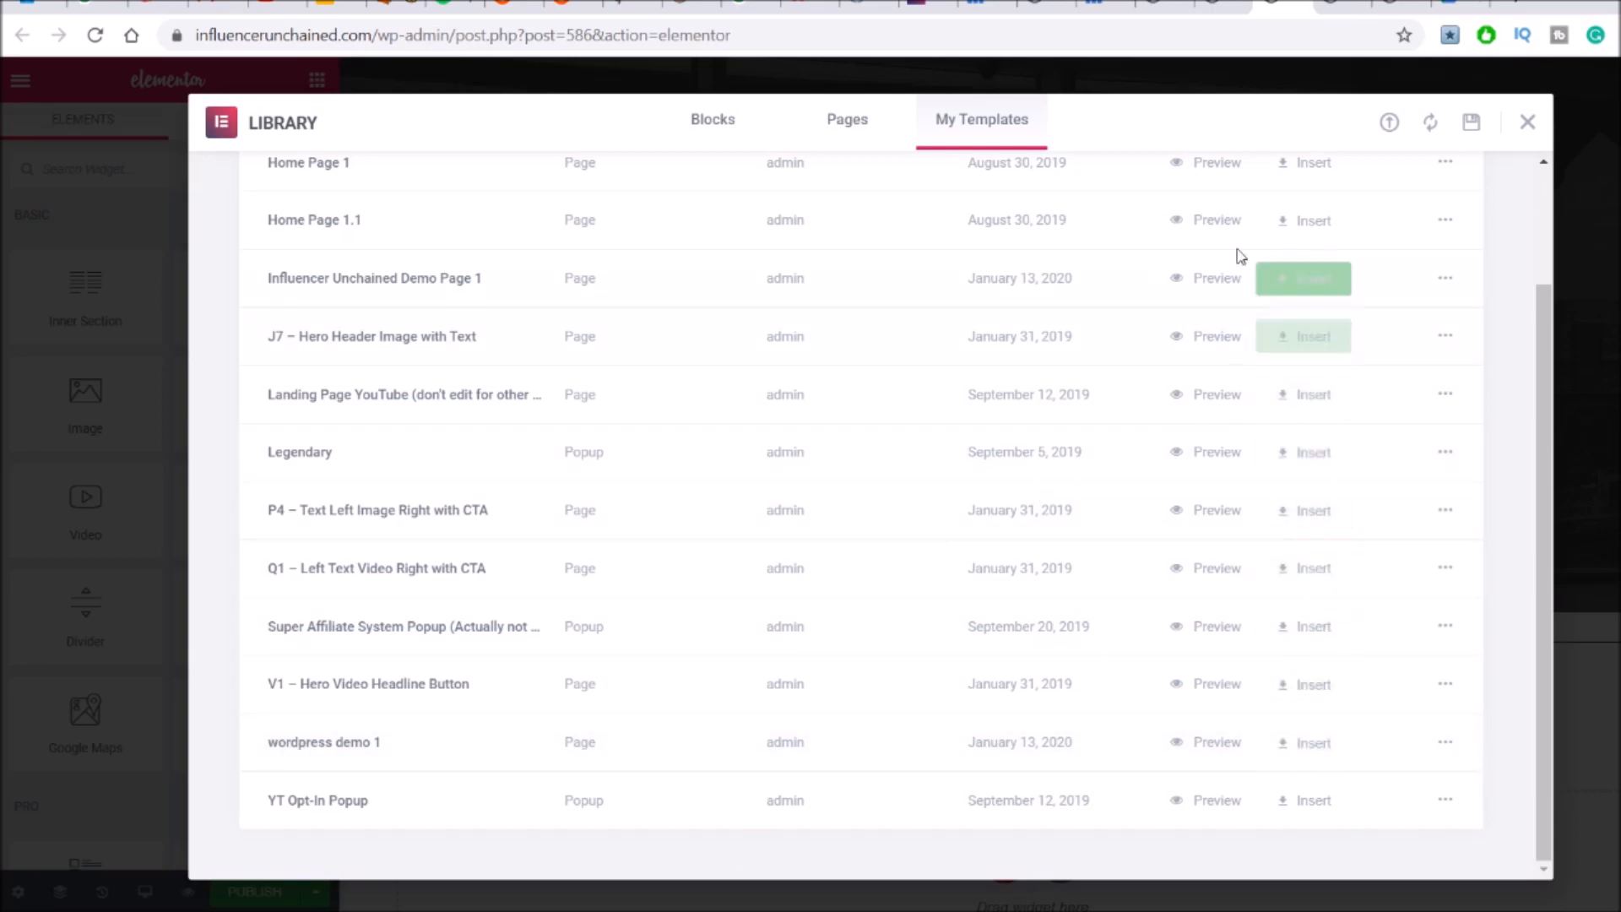
# Export the wordpress demo 1 template from WordPress's Saved Templates as a JSON file
pyautogui.click(1346, 5)
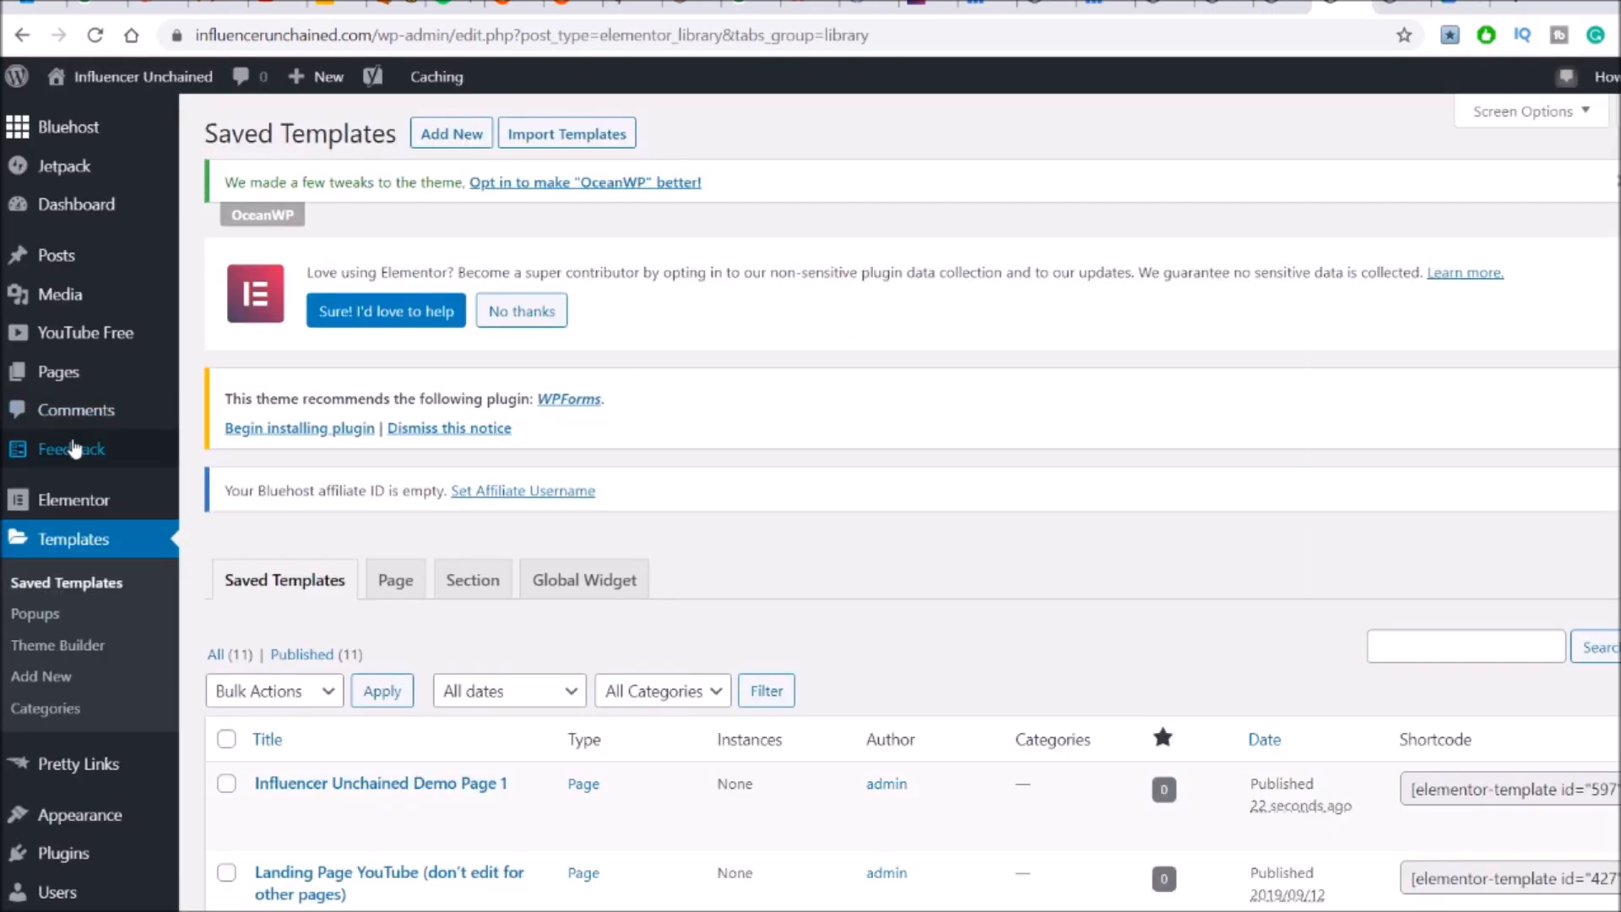
pyautogui.scroll(-1, 79, 428)
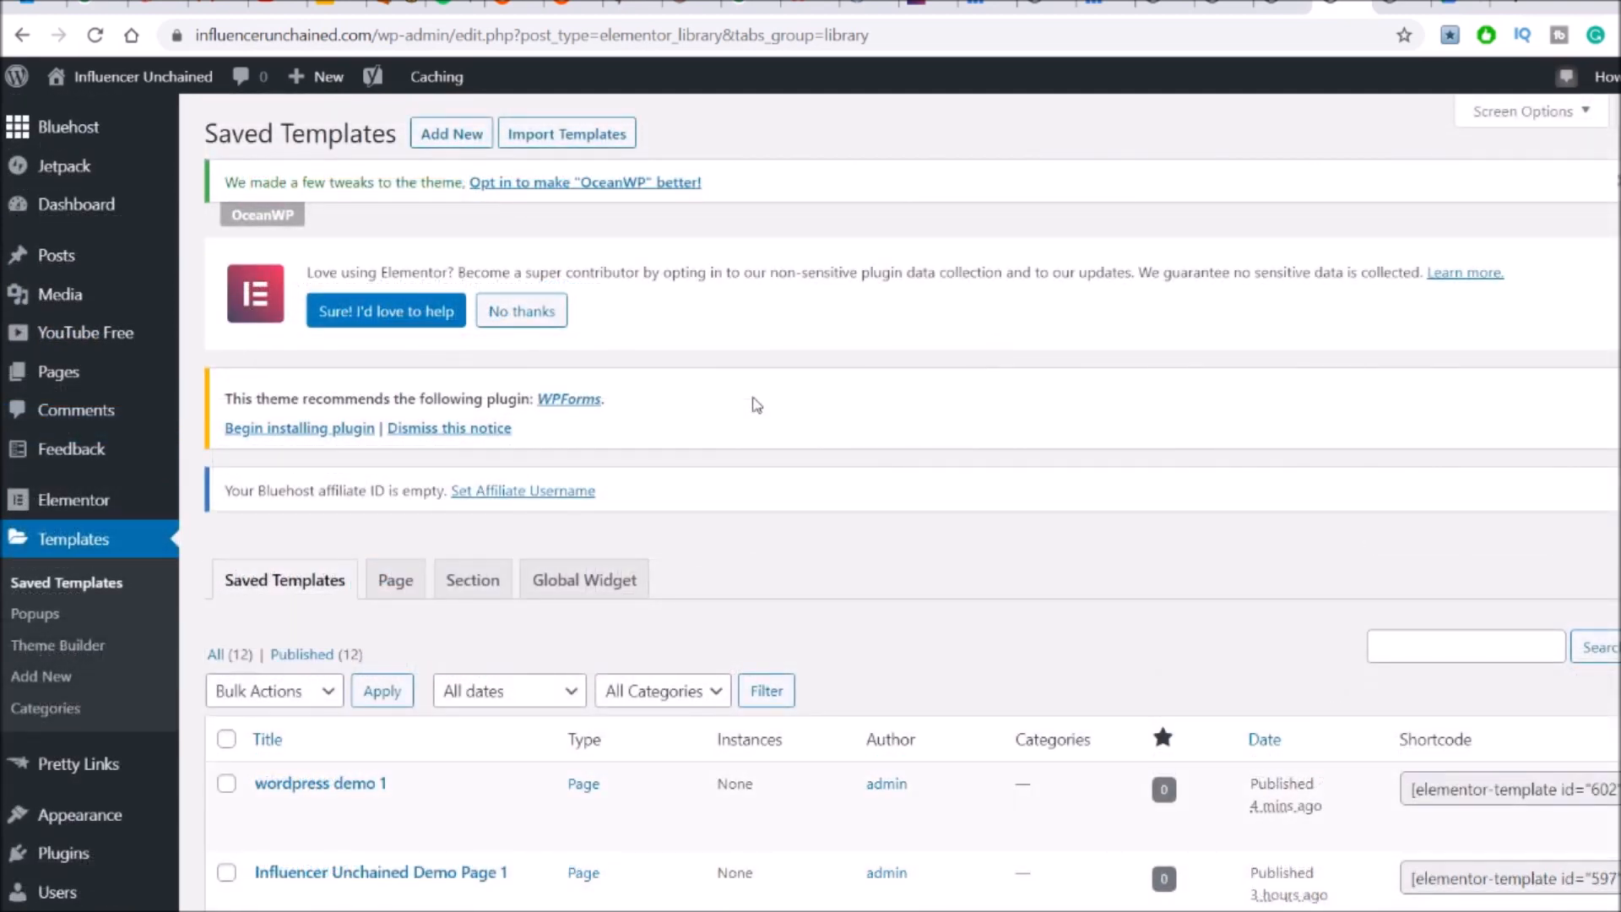
pyautogui.scroll(-4, 757, 405)
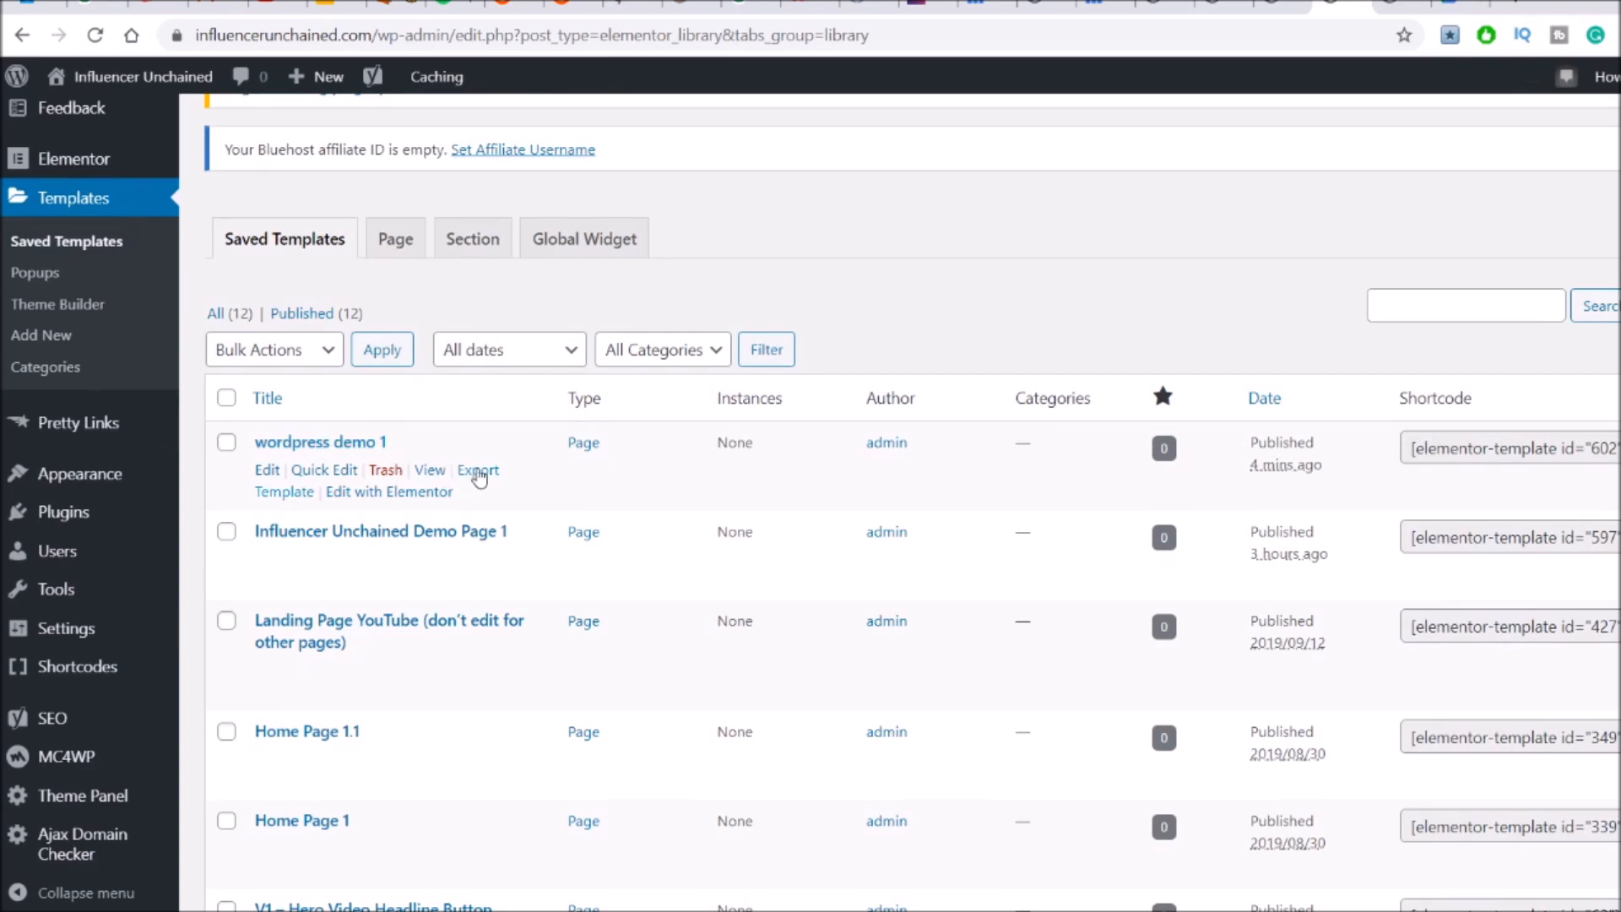
pyautogui.click(478, 471)
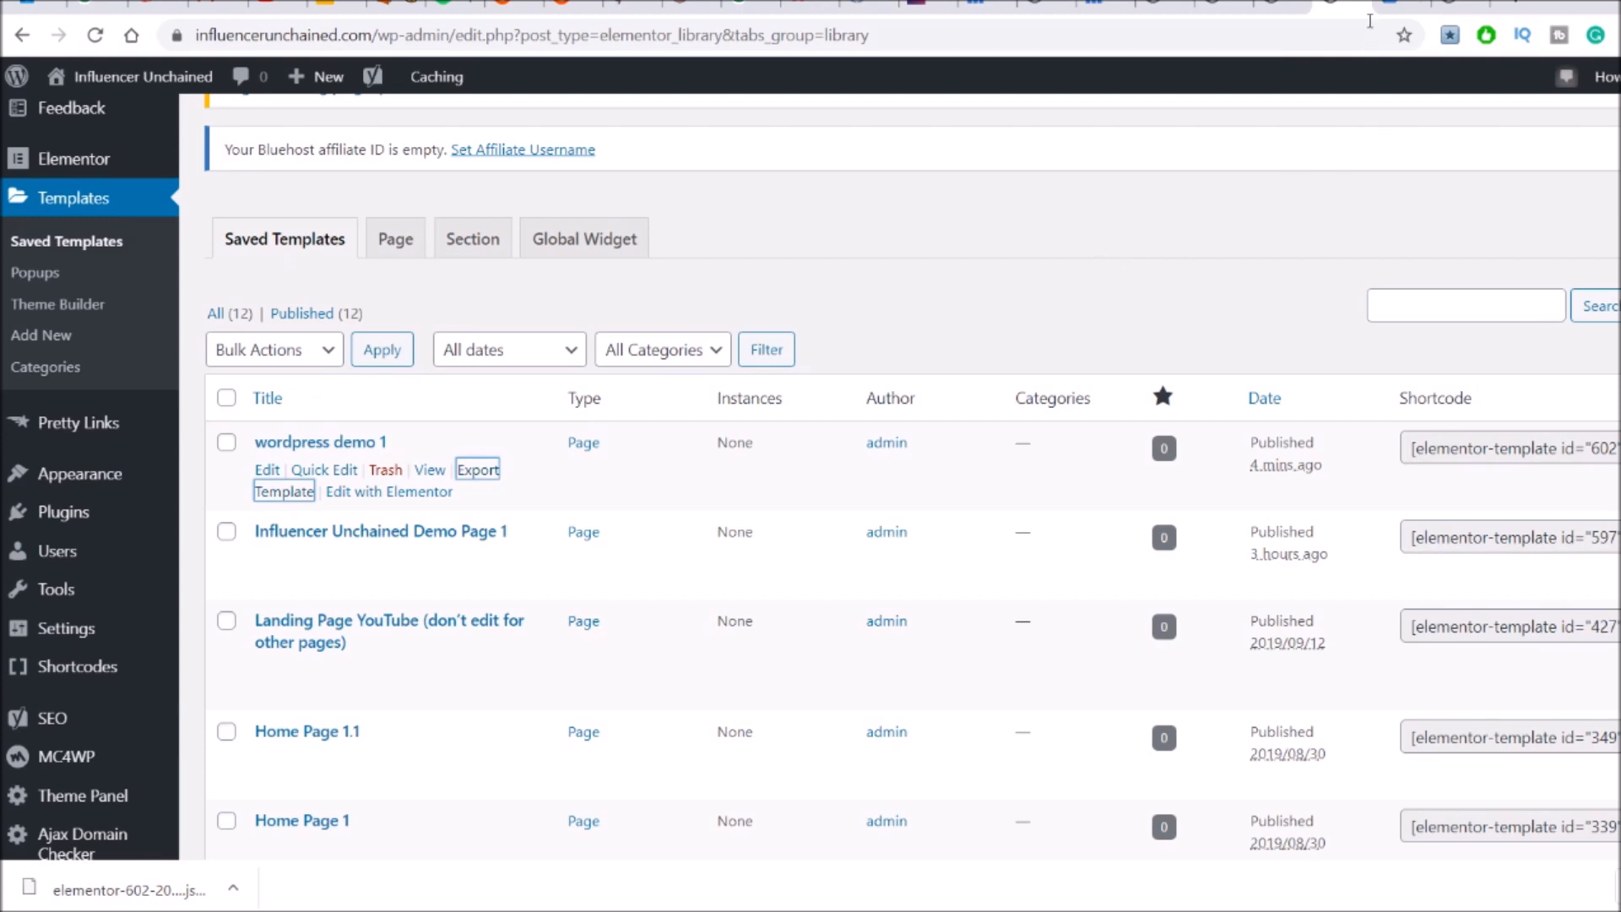
# Switch to Google Drive and upload the exported Elementor template JSON file to My Drive
pyautogui.click(1378, 4)
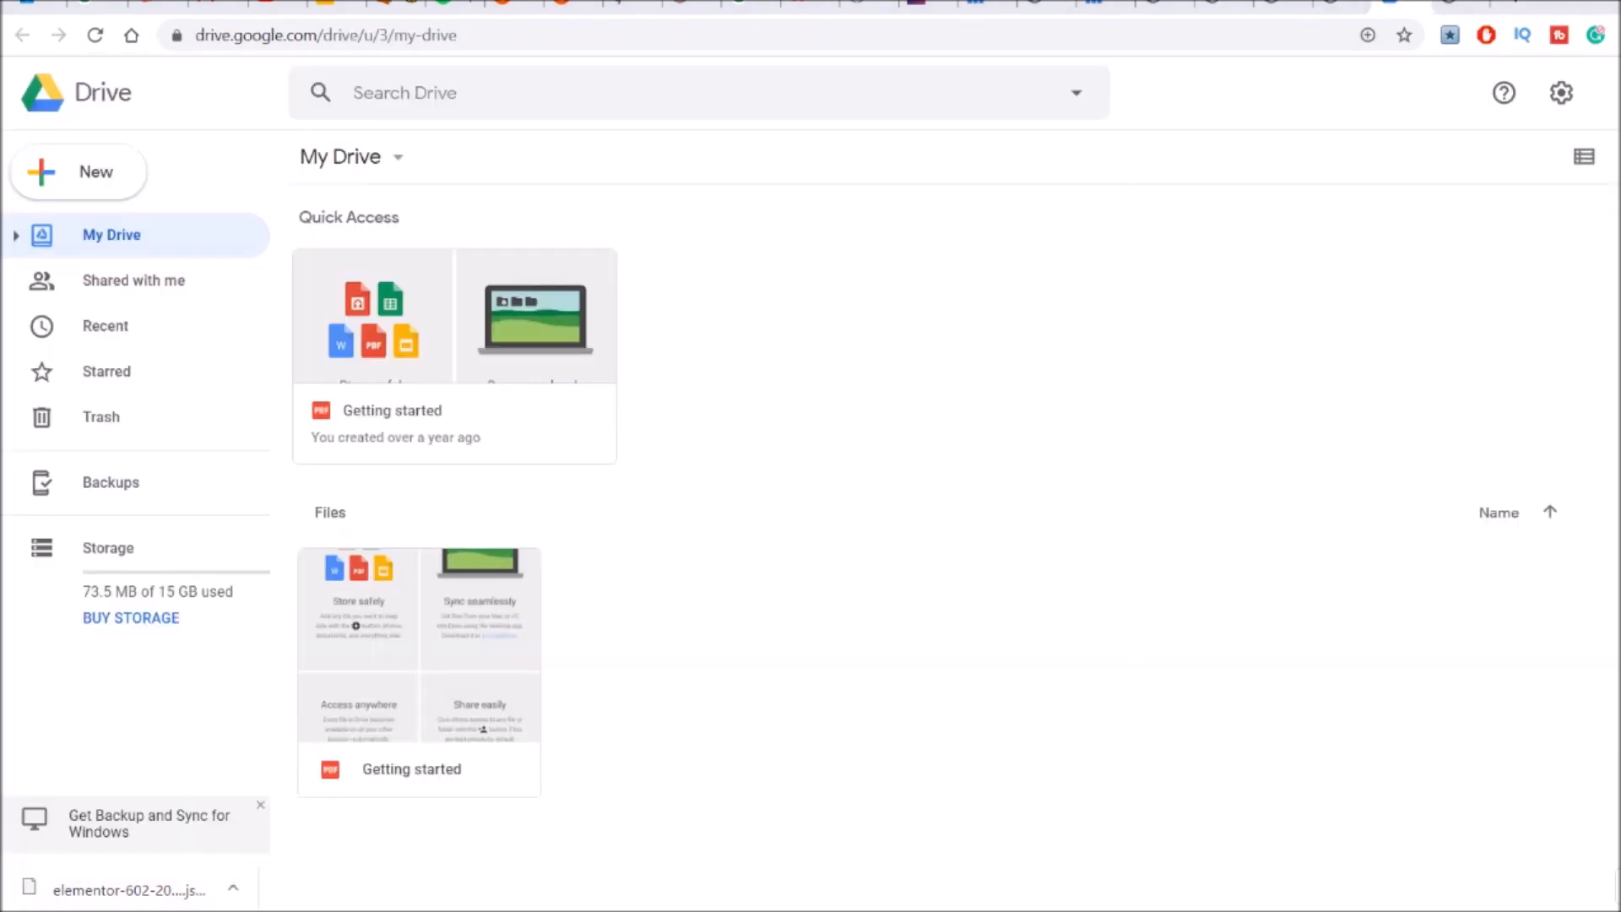
pyautogui.moveTo(126, 890); pyautogui.dragTo(594, 612)
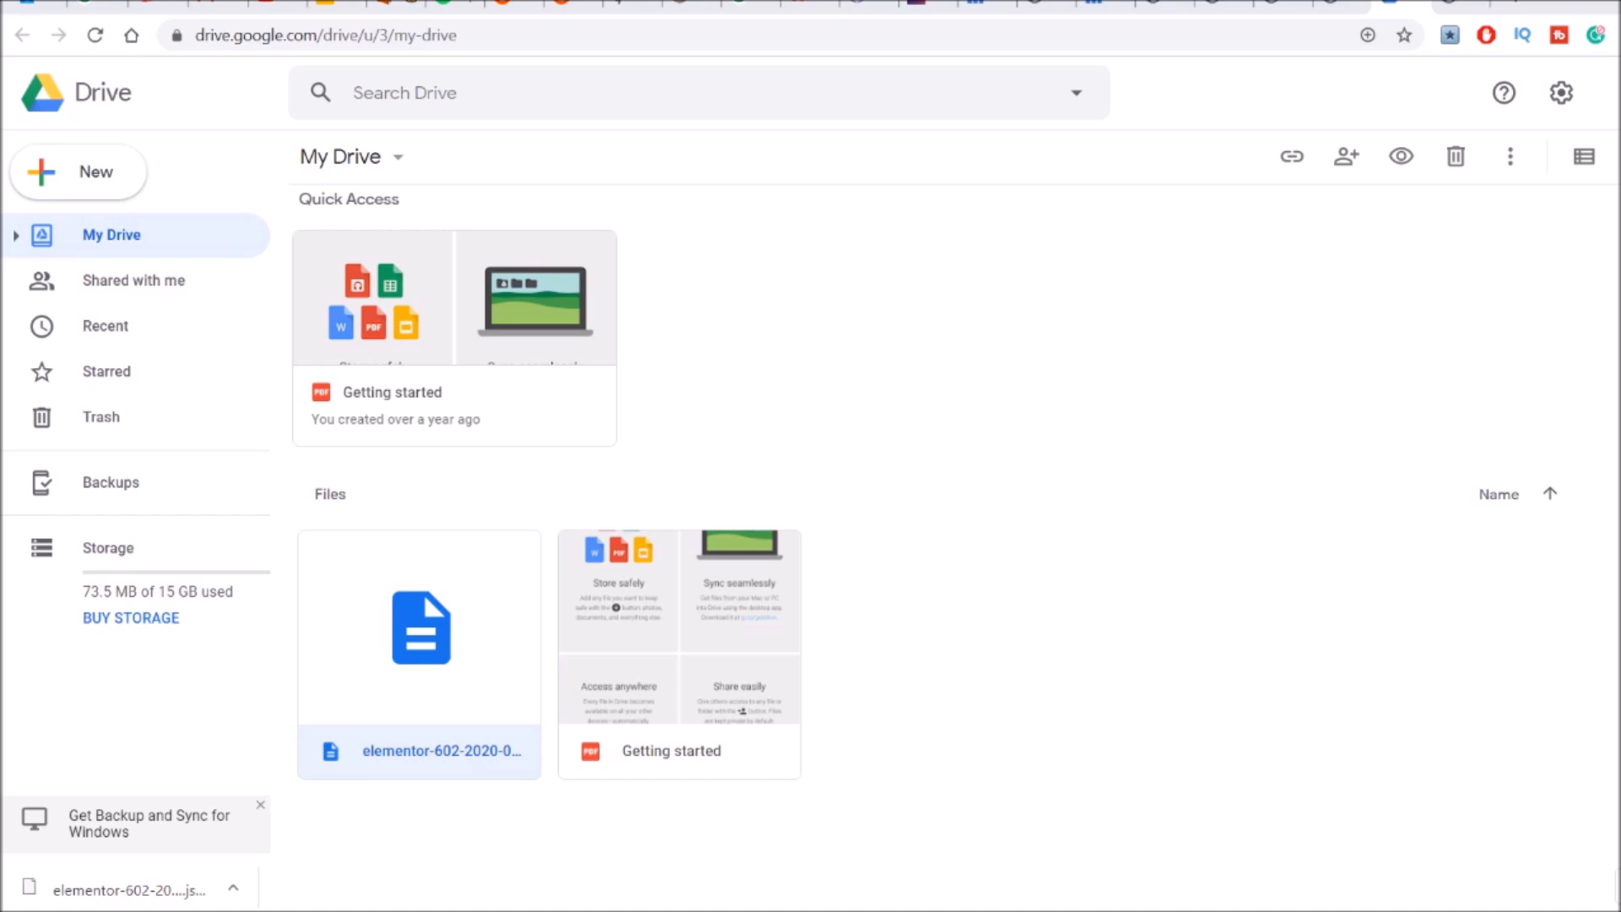
pyautogui.click(624, 754)
# Rename the uploaded template file as influencer unchained wordpress template.json
pyautogui.rightClick(416, 752)
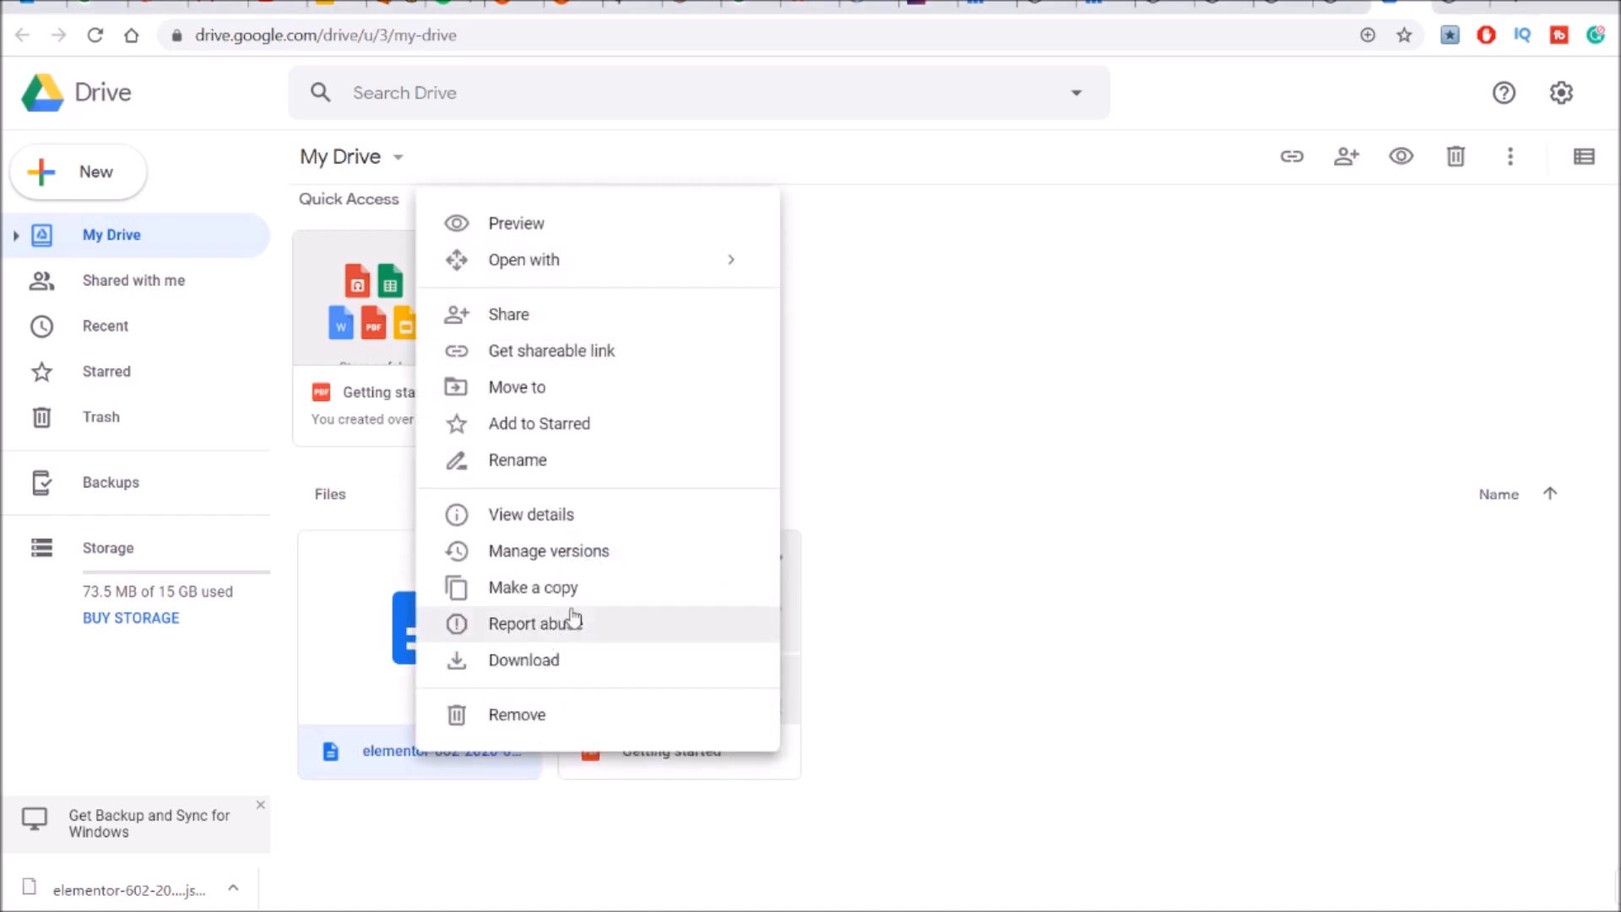
pyautogui.click(583, 462)
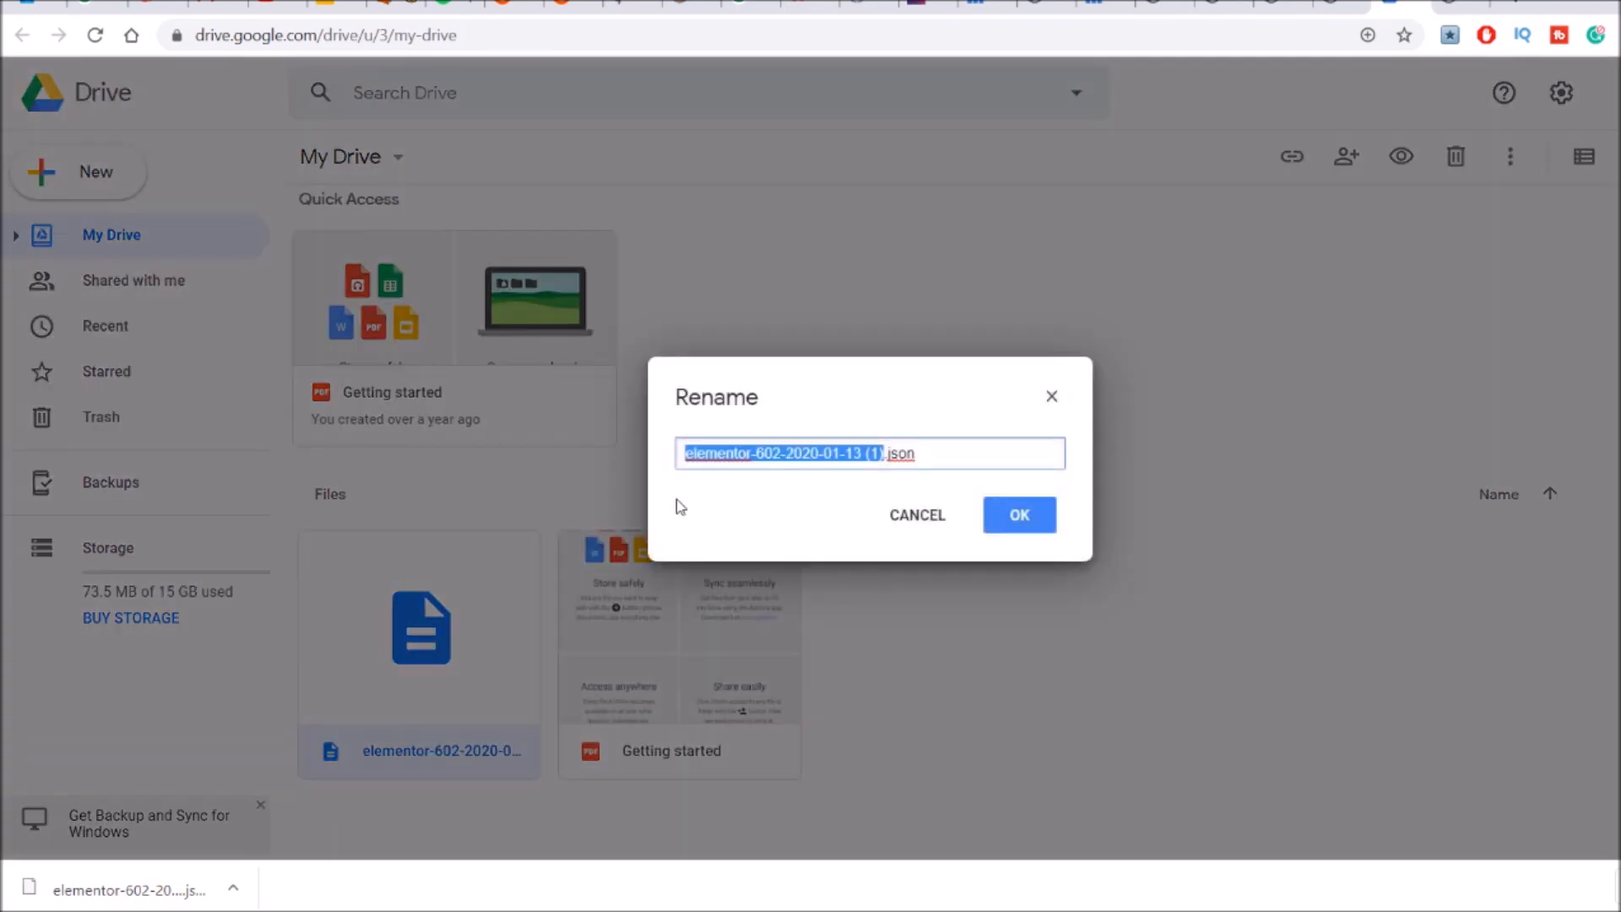
pyautogui.write('influencer unchaine')
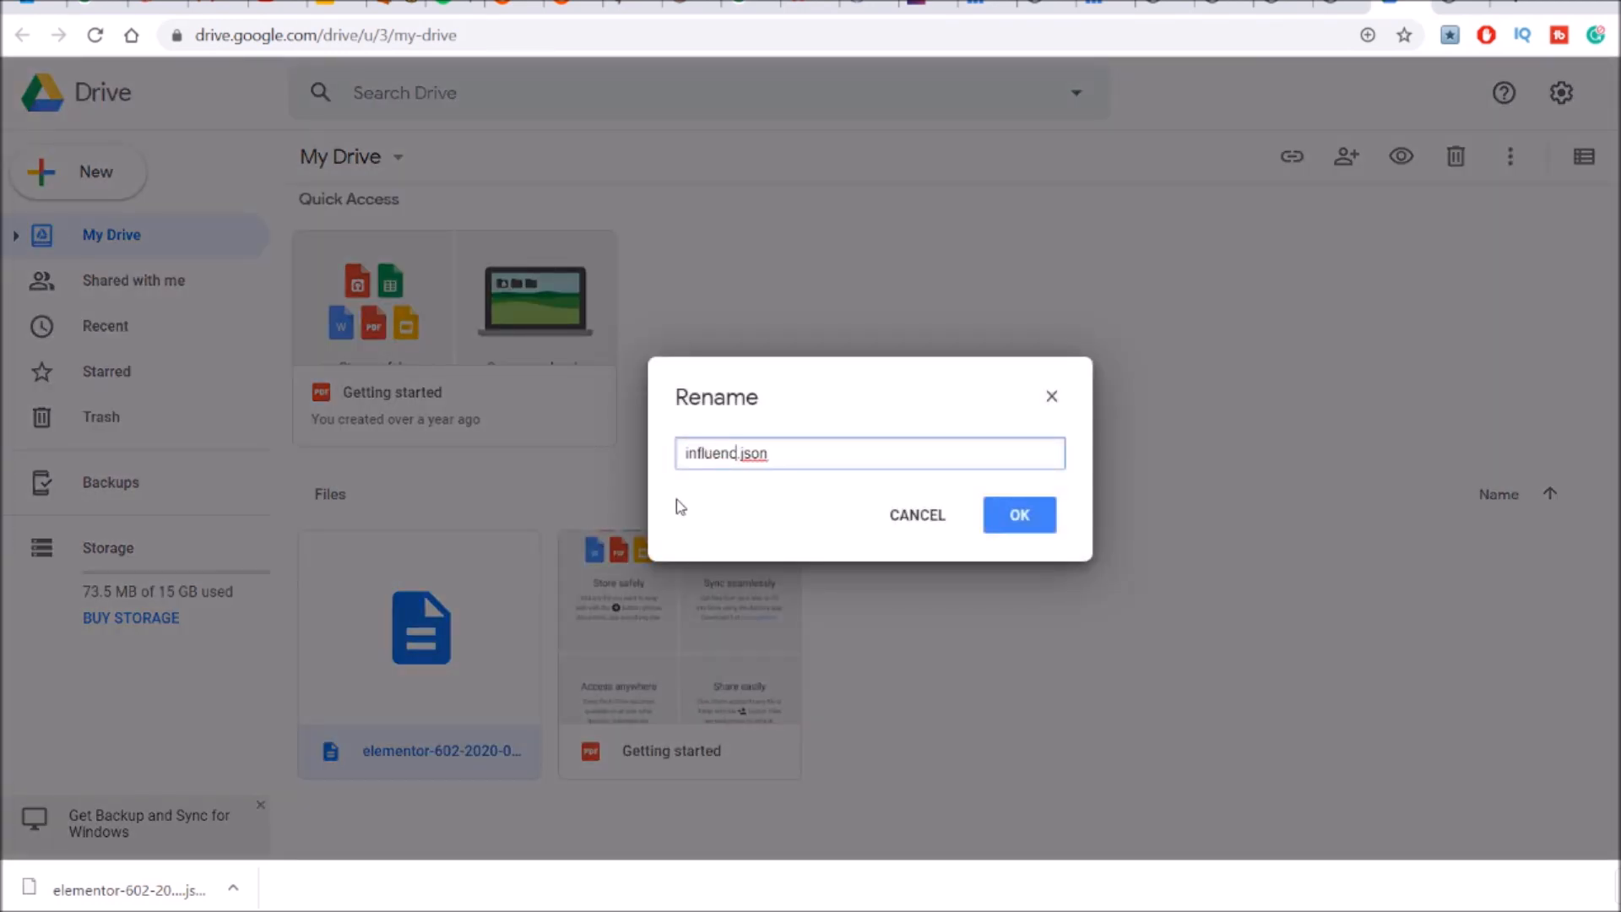
pyautogui.write('d wordp')
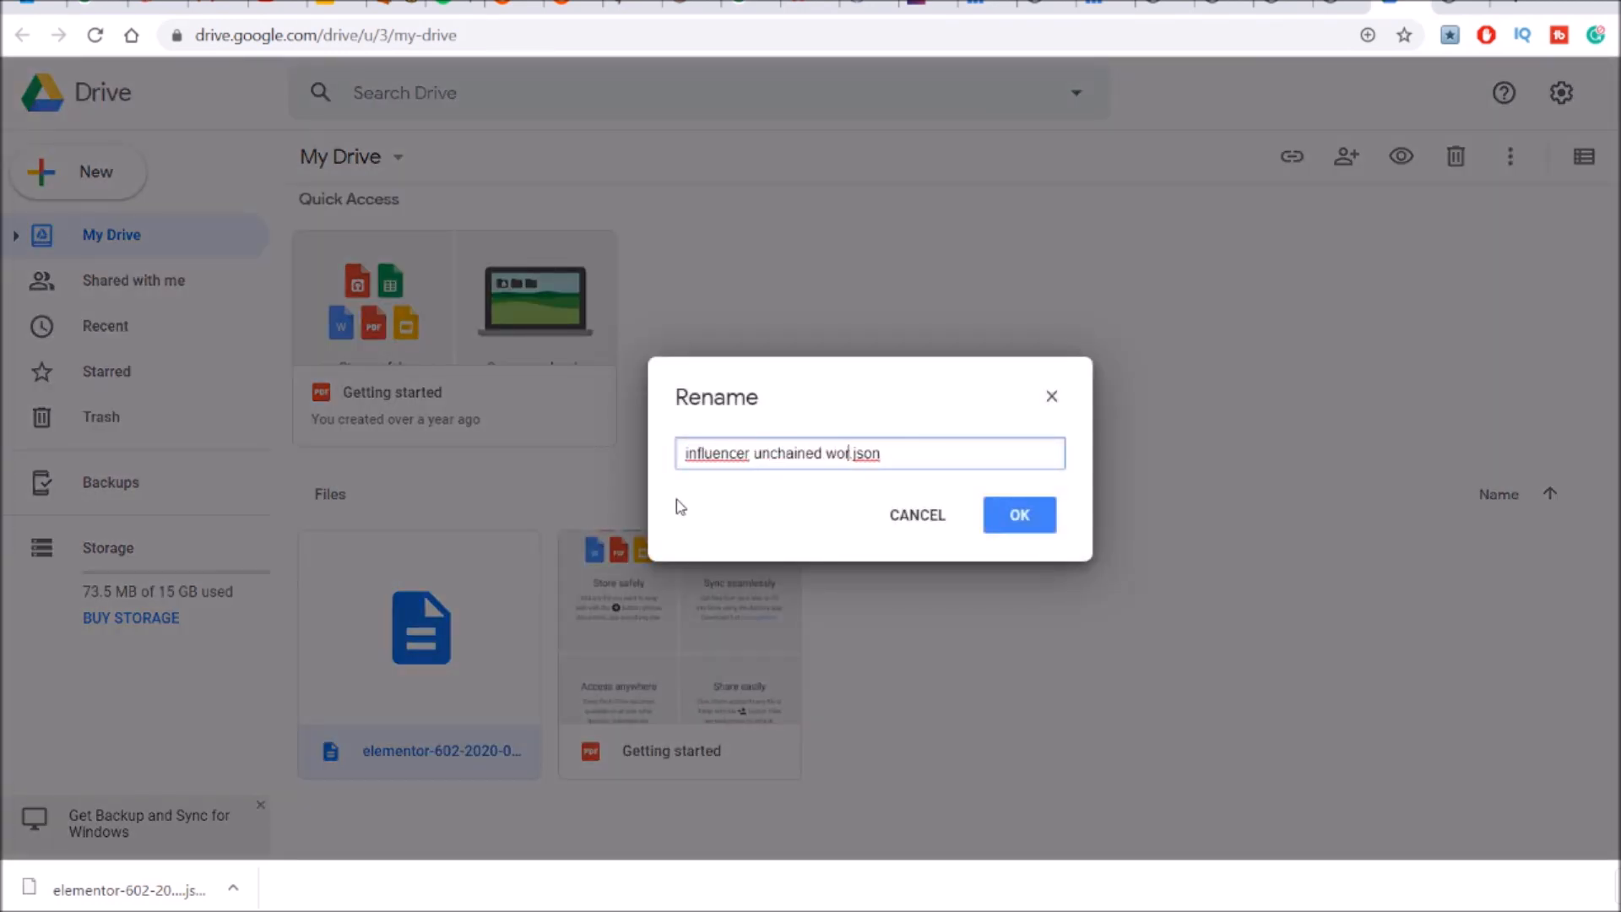
pyautogui.write('ress tamp')
pyautogui.press('BackSpace')
pyautogui.press('BackSpace')
pyautogui.press('BackSpace')
pyautogui.press('BackSpace')
pyautogui.write('template')
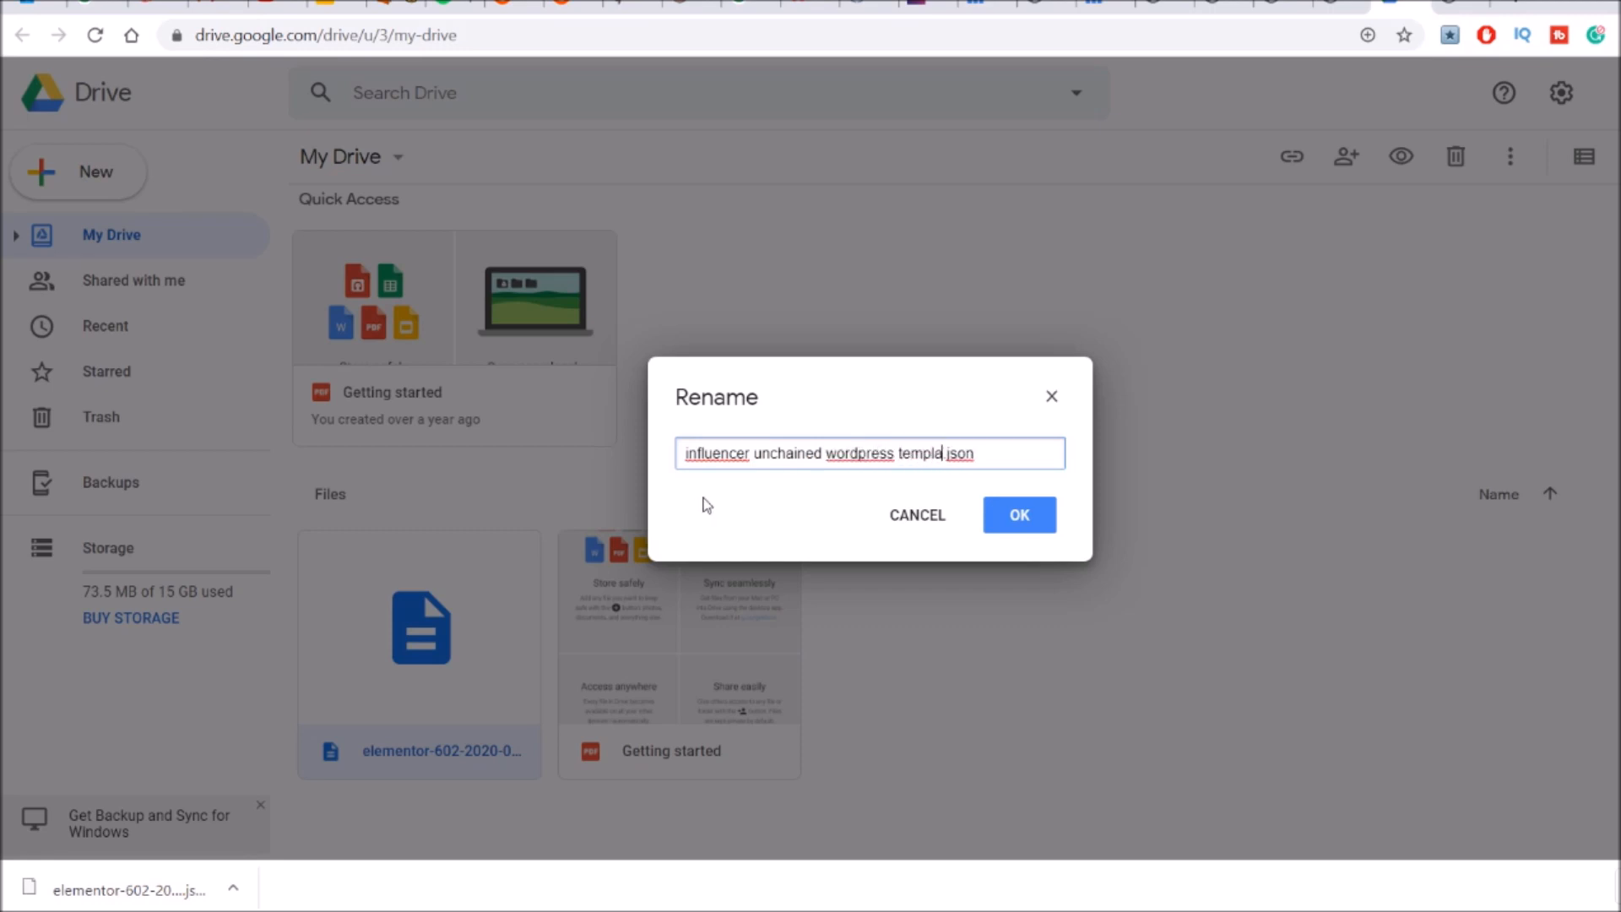
pyautogui.click(1035, 515)
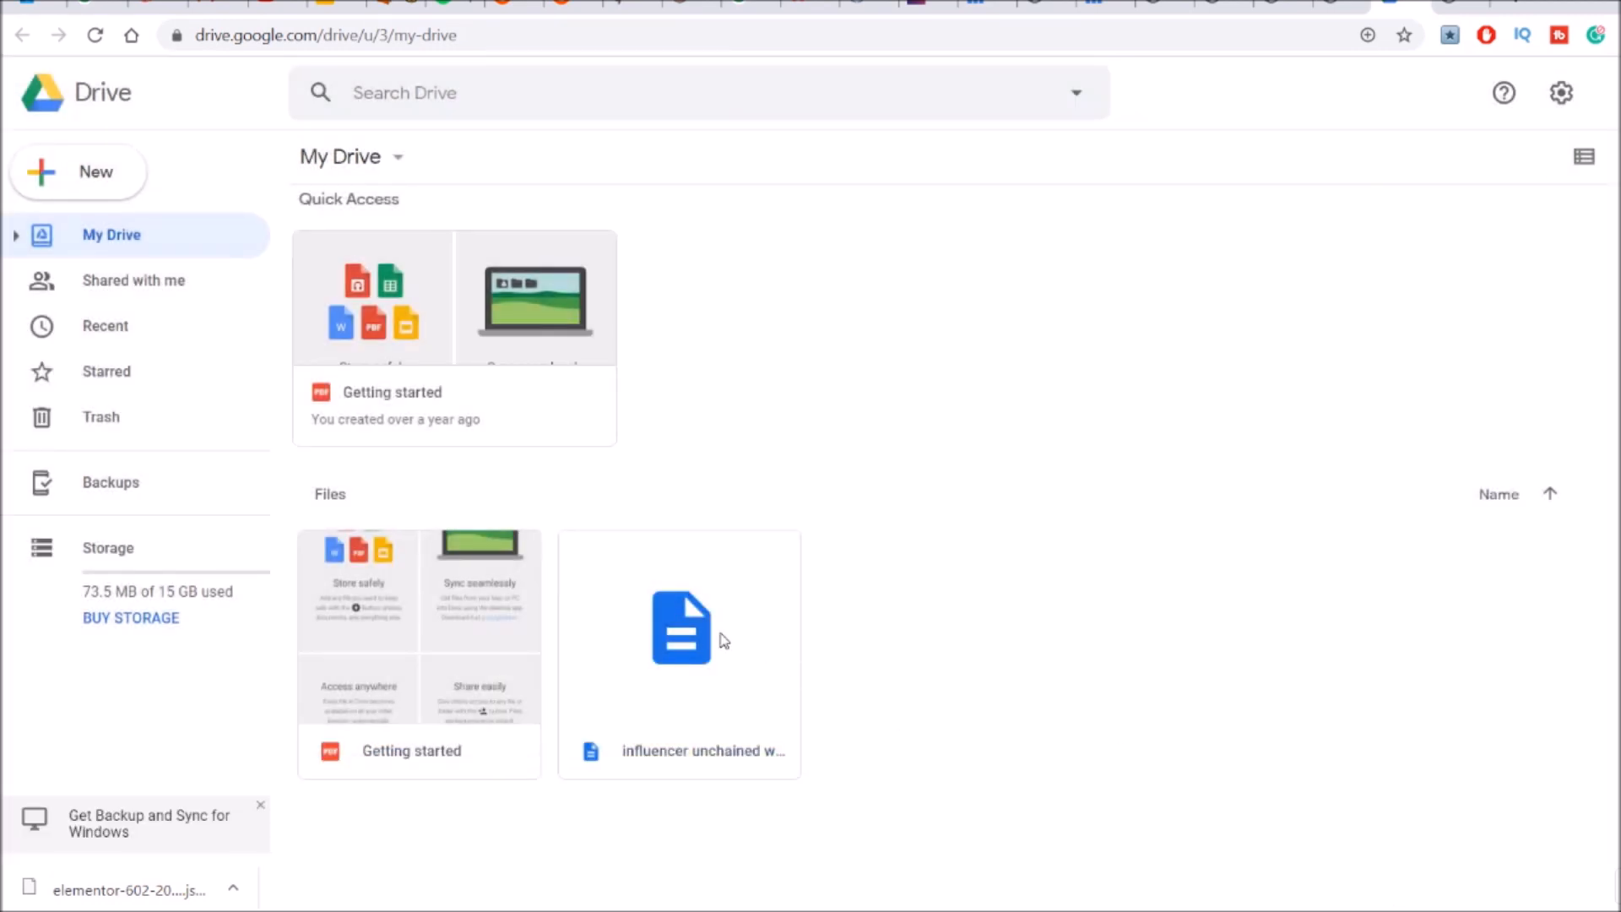
# Turn on link sharing for the renamed template file and copy its shareable link
pyautogui.rightClick(693, 637)
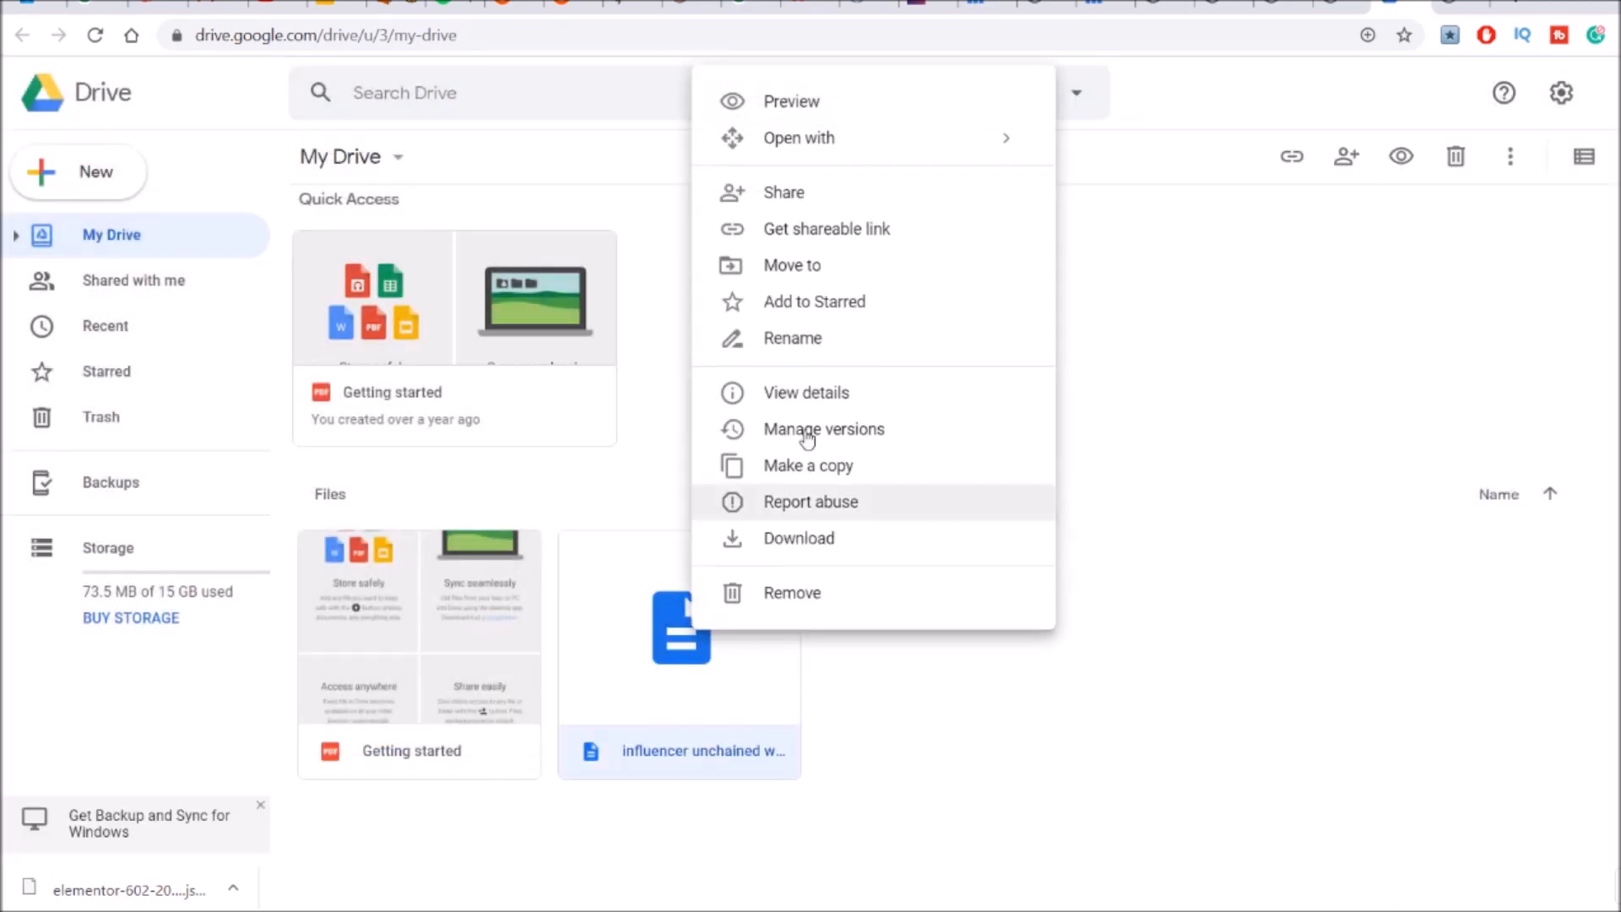
pyautogui.click(845, 229)
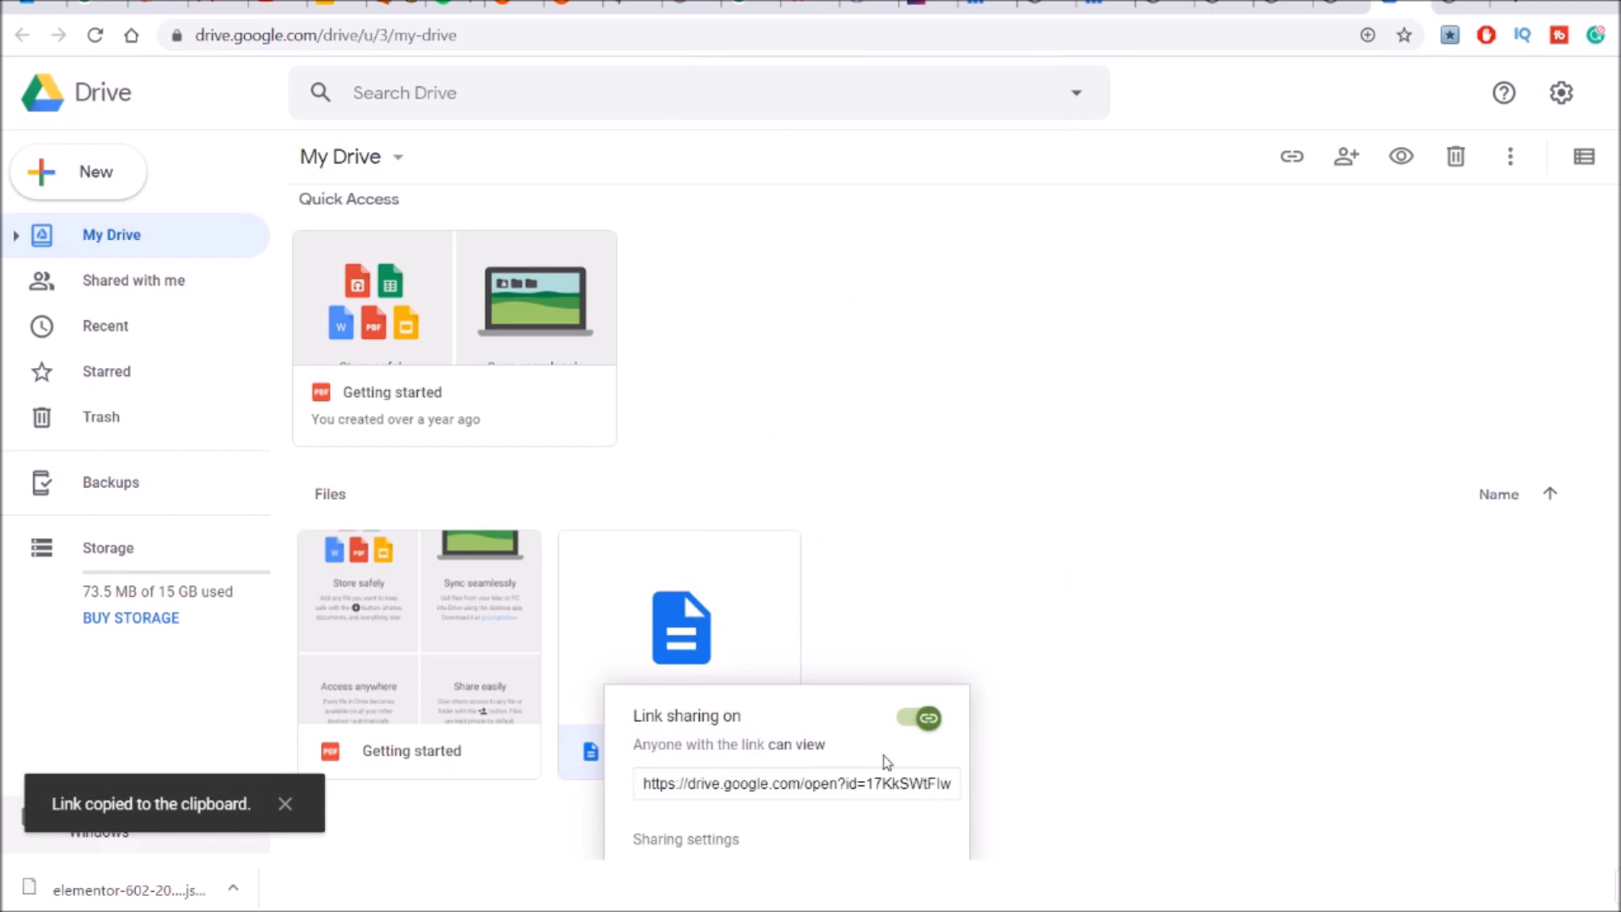
pyautogui.click(856, 787)
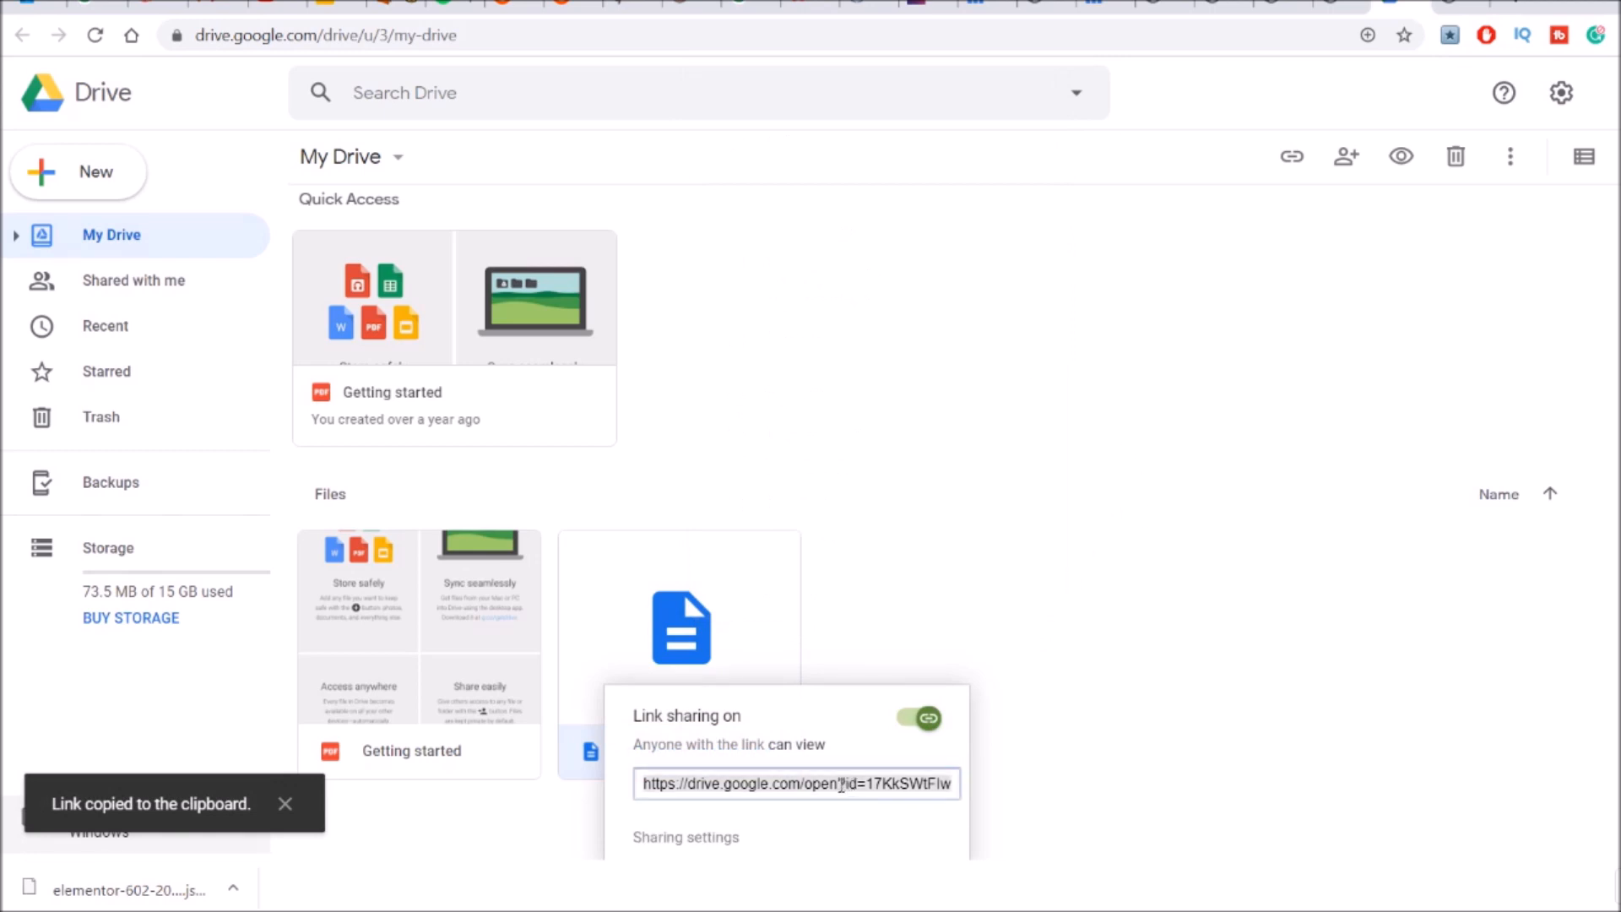
pyautogui.click(1080, 608)
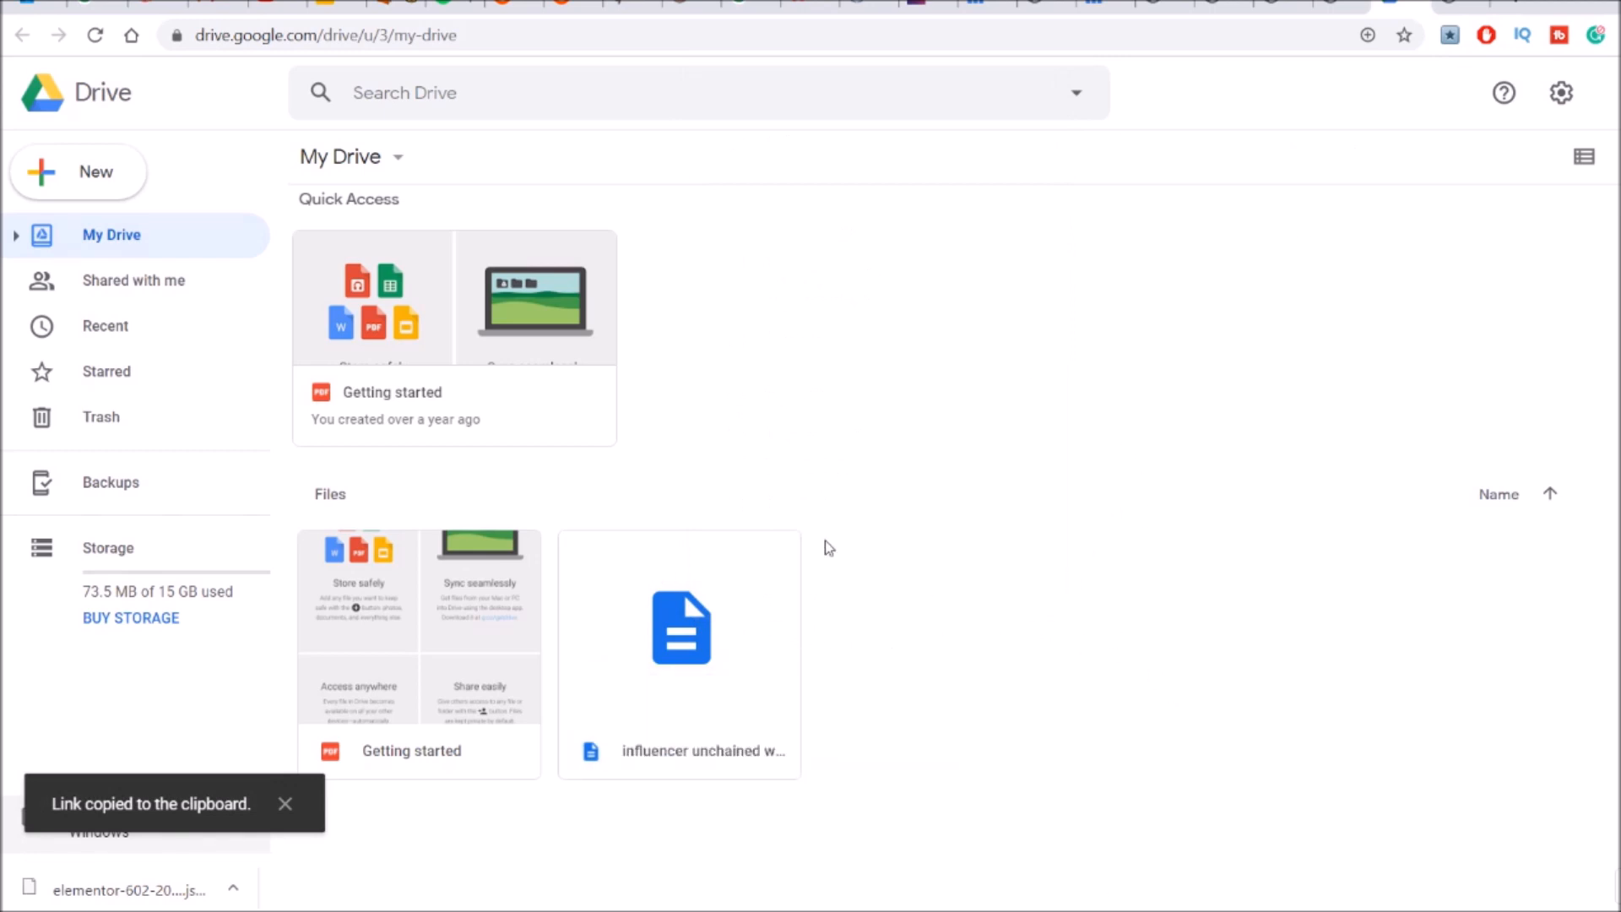
# In the website tutorial page in Elementor, paste the Drive link as the Step 4 template download button's link and update the page
pyautogui.click(1461, 7)
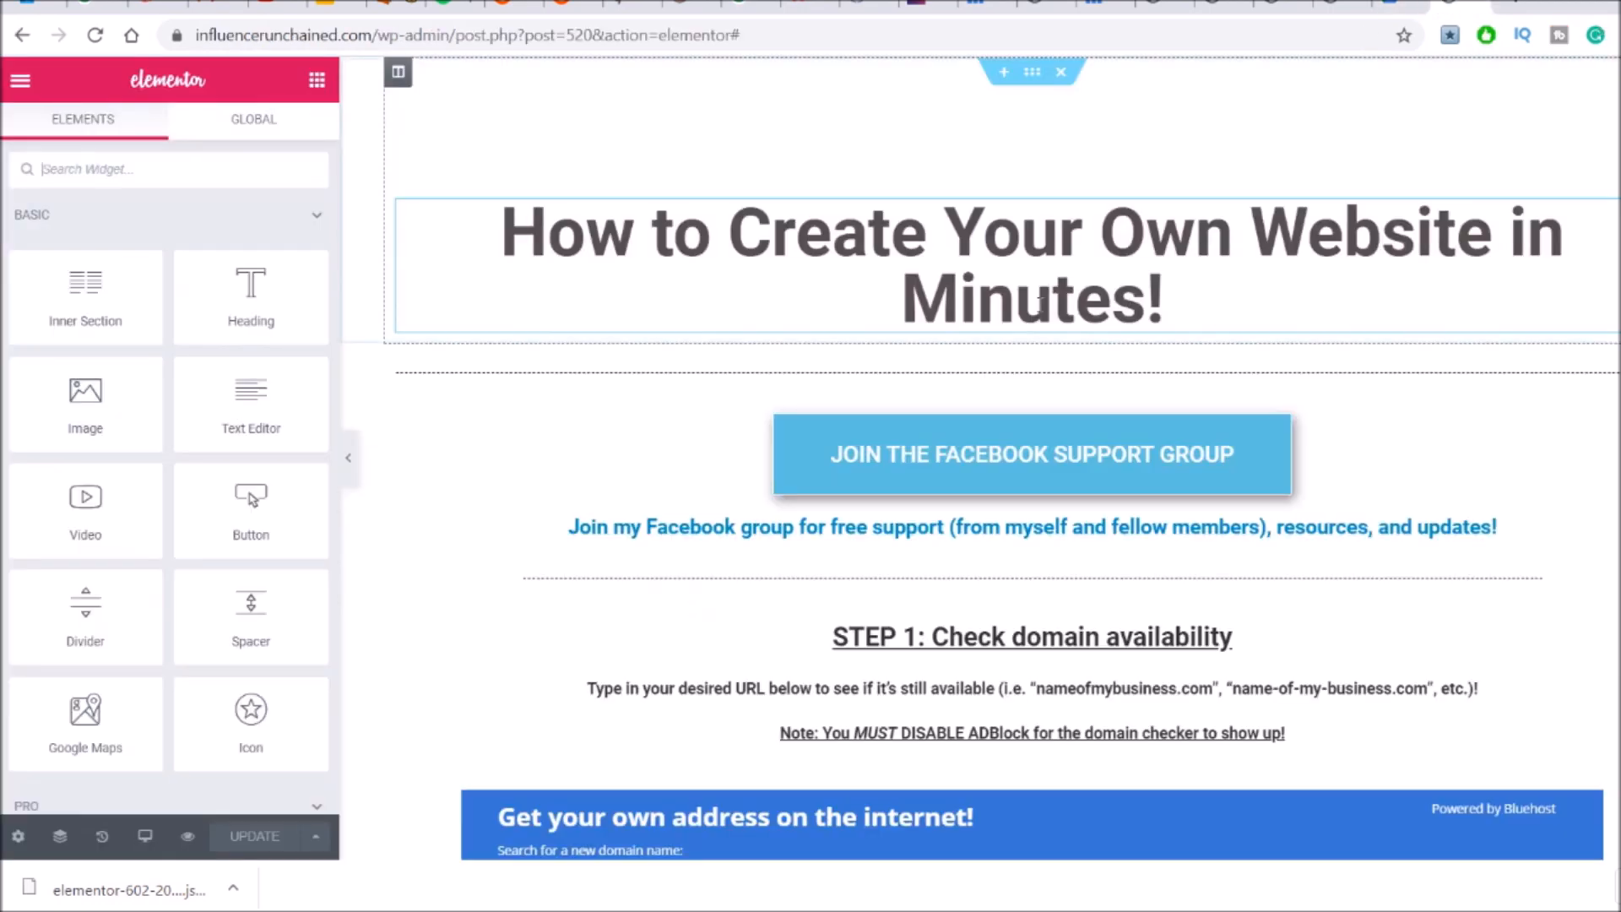
pyautogui.scroll(-15, 1491, 345)
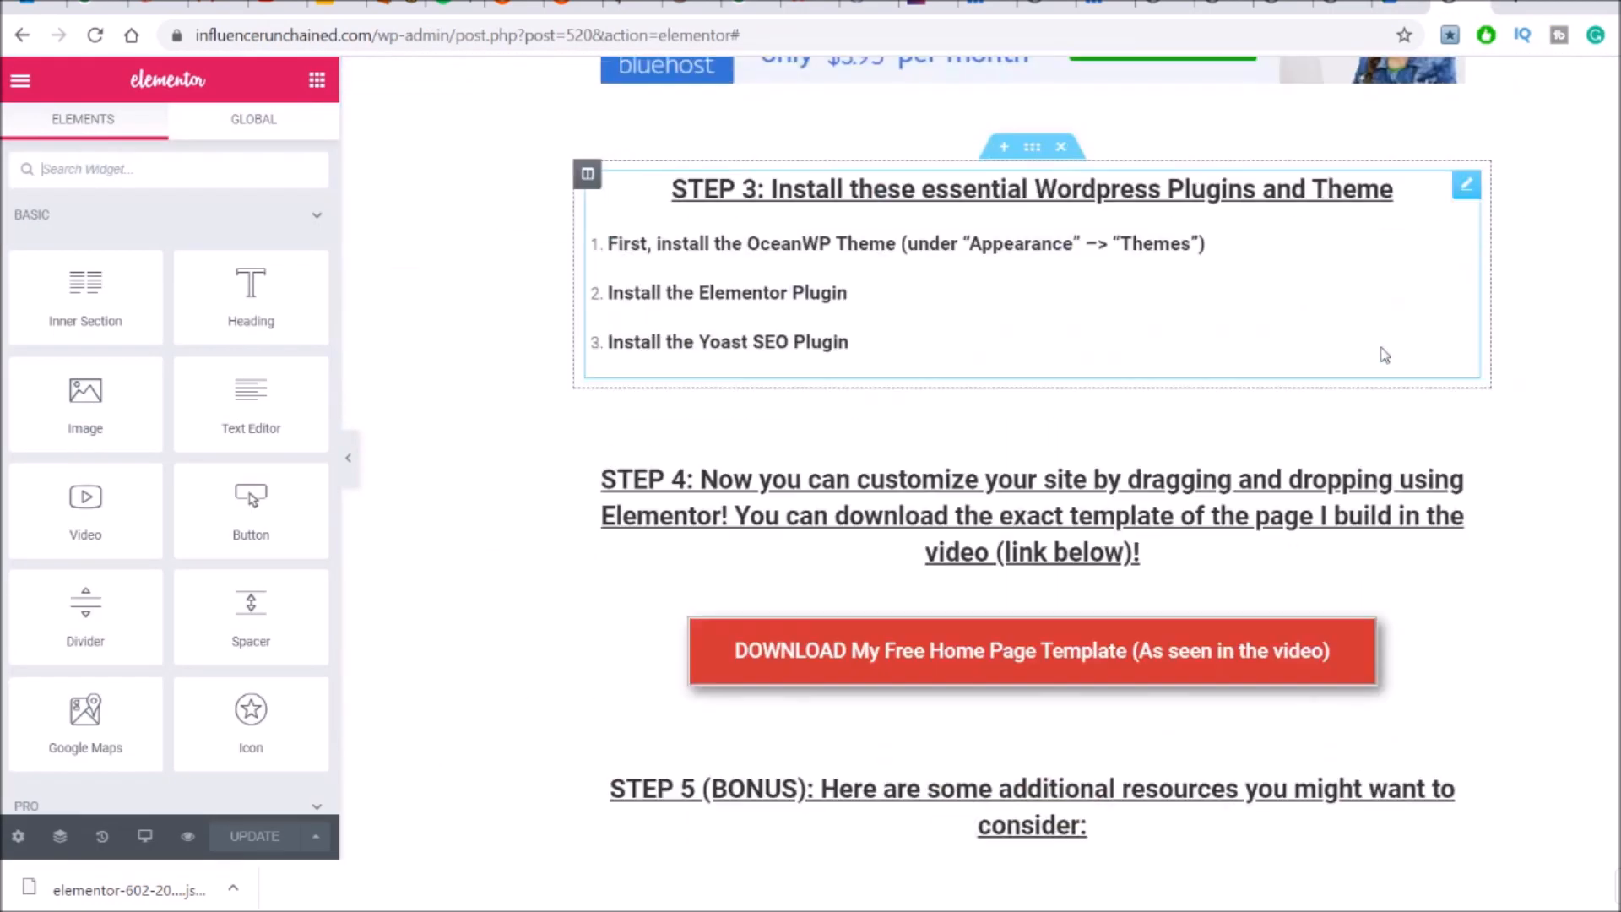
pyautogui.scroll(5, 1349, 362)
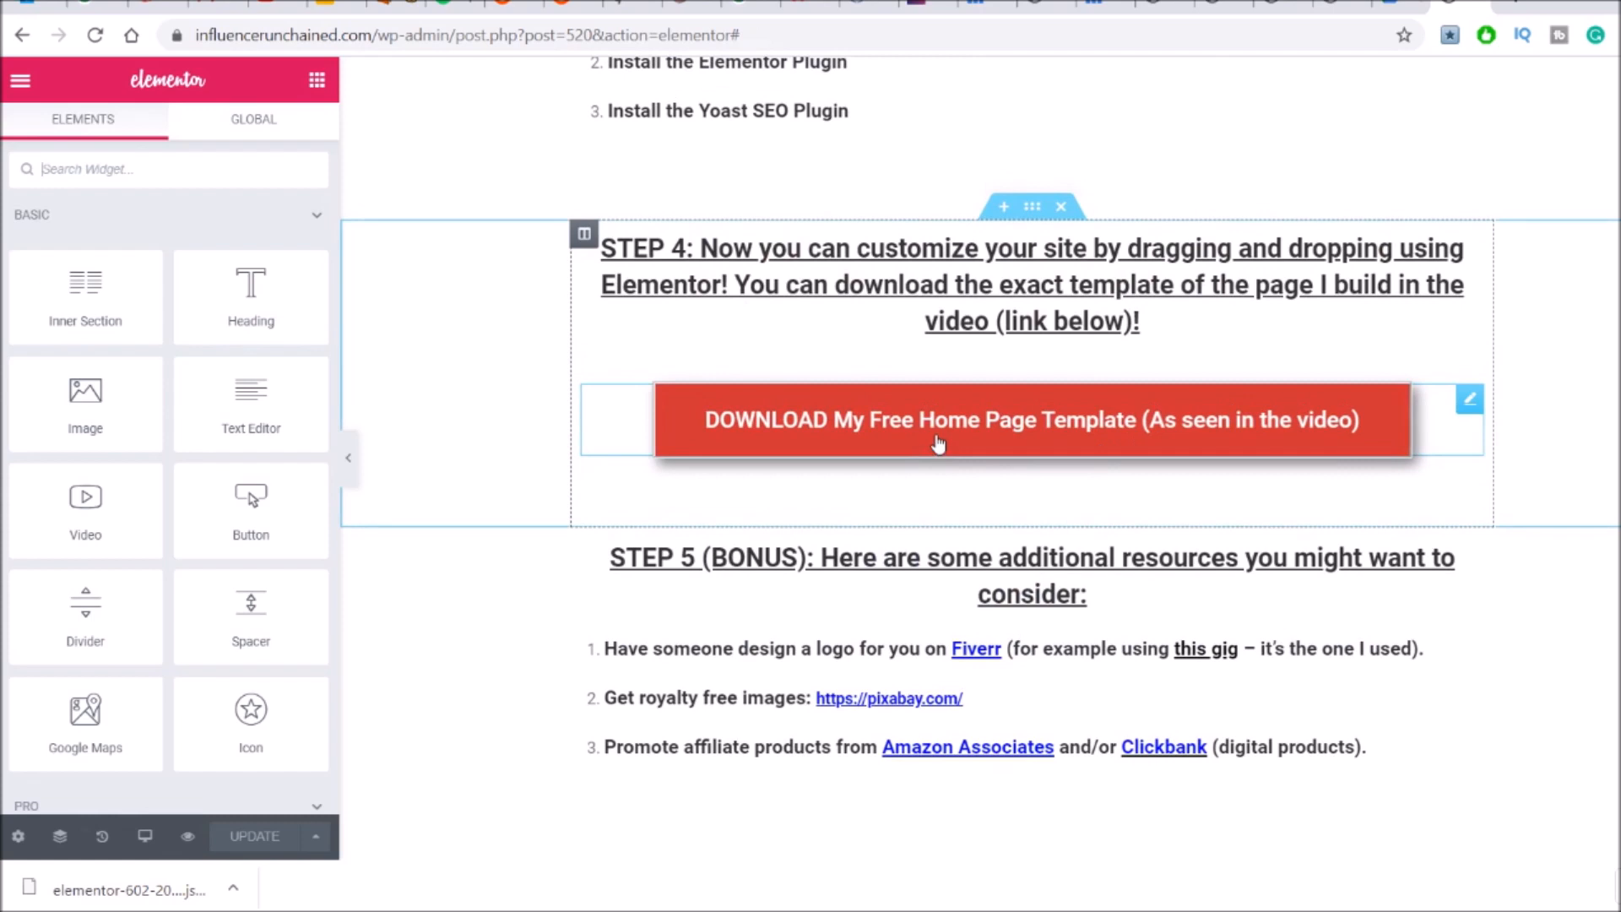
pyautogui.click(938, 443)
pyautogui.doubleClick(57, 396)
pyautogui.hotkey('ctrl', 'v')
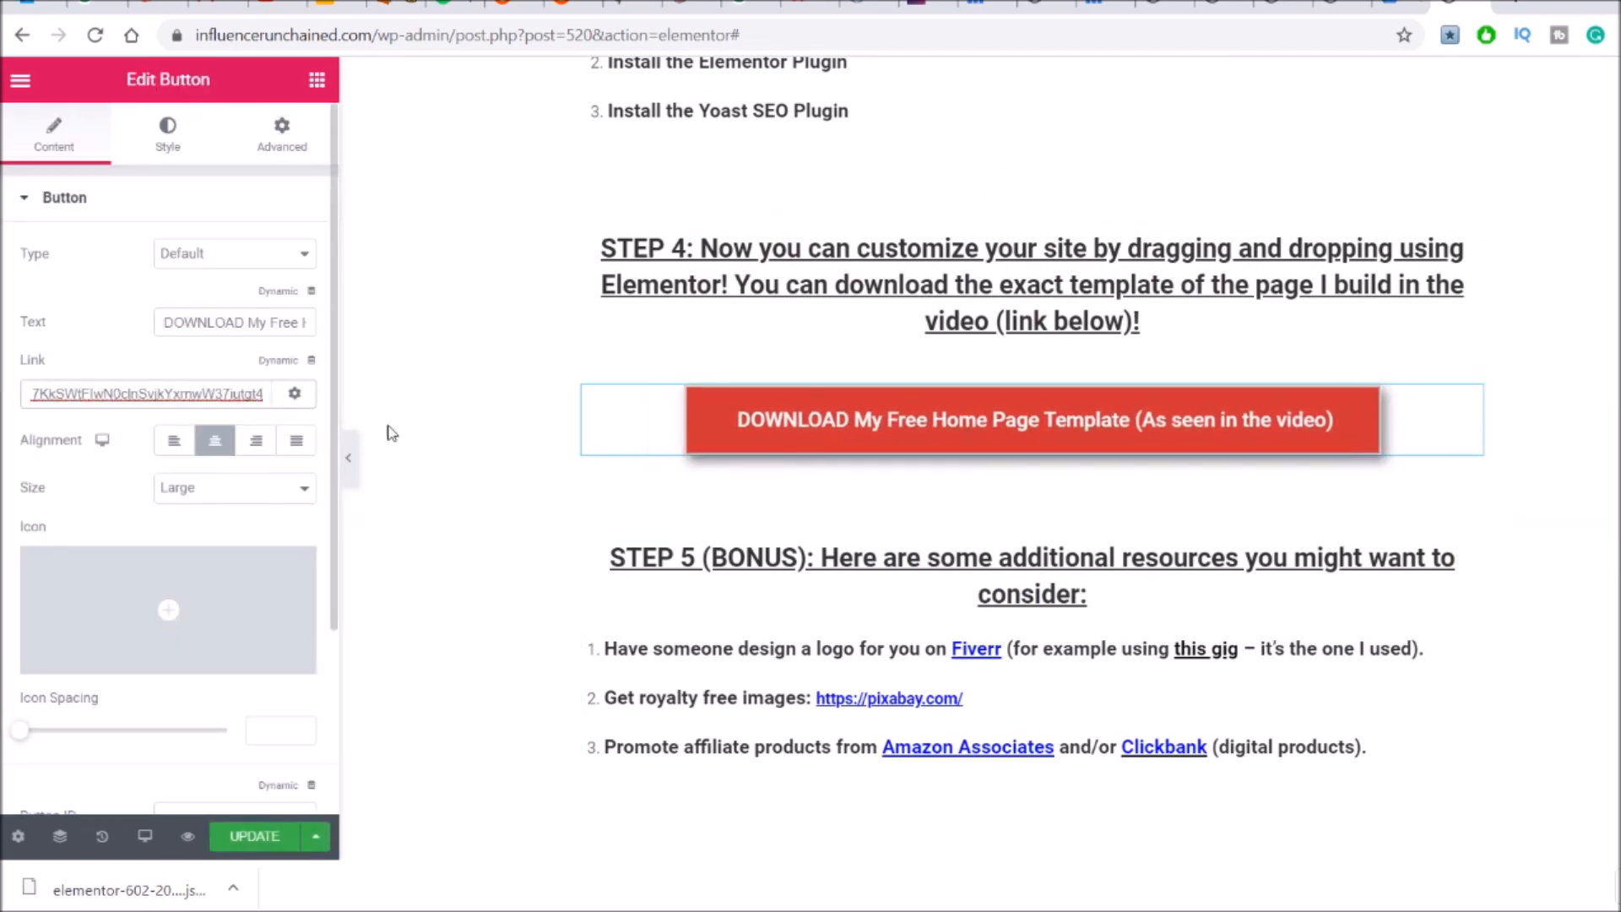
pyautogui.click(245, 836)
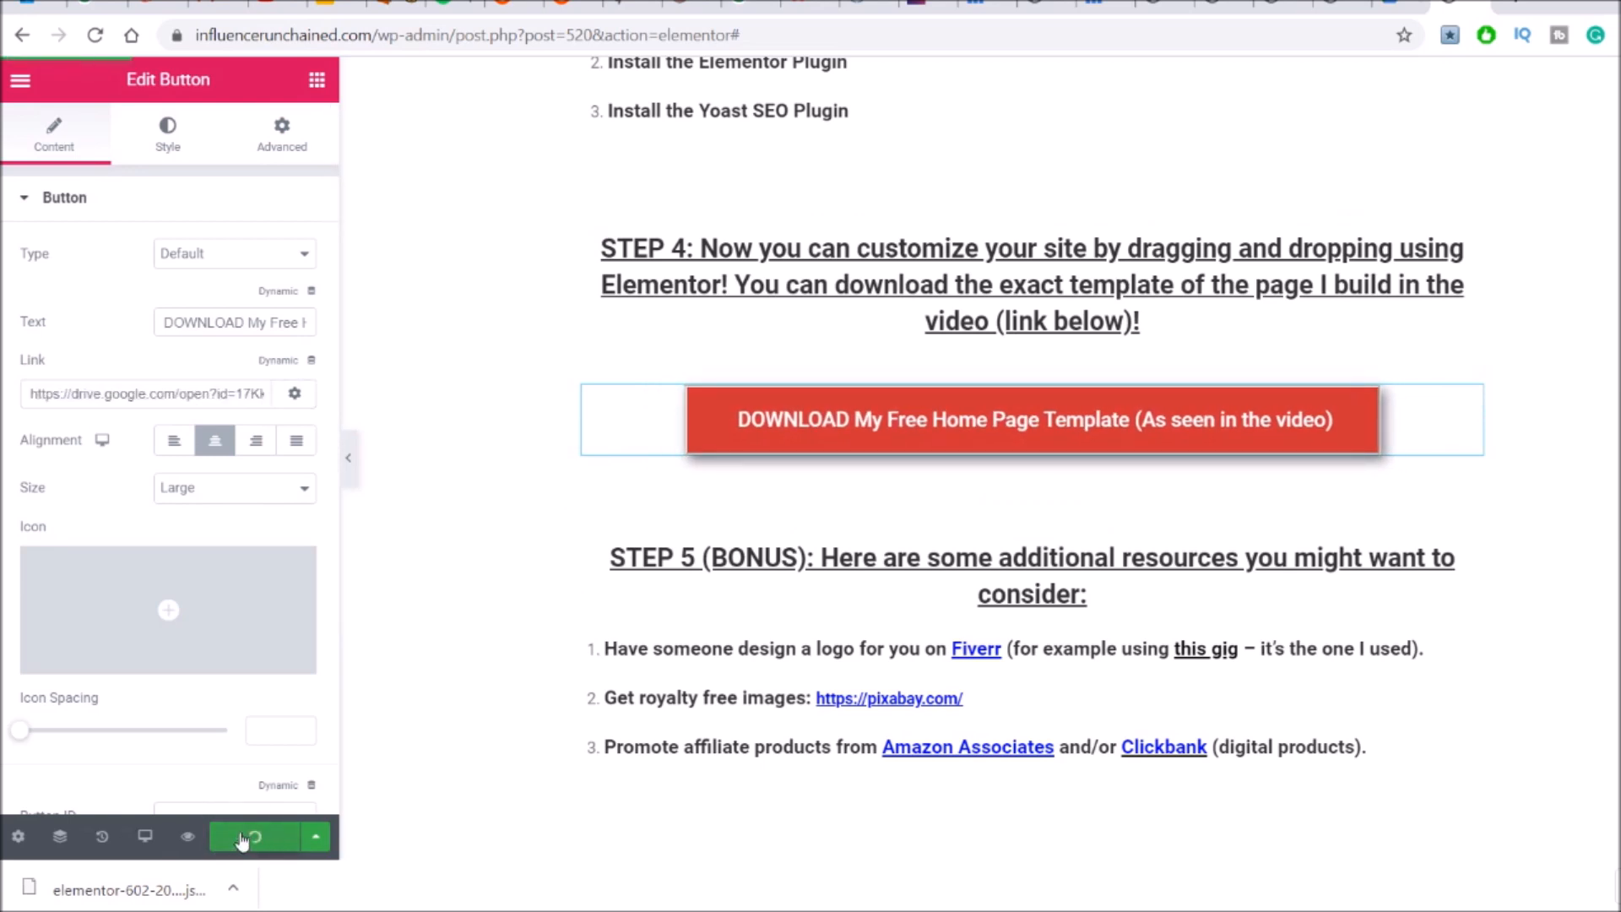
# Make the Step 4 template download button's link open in a new window, update the page and preview it
pyautogui.click(295, 397)
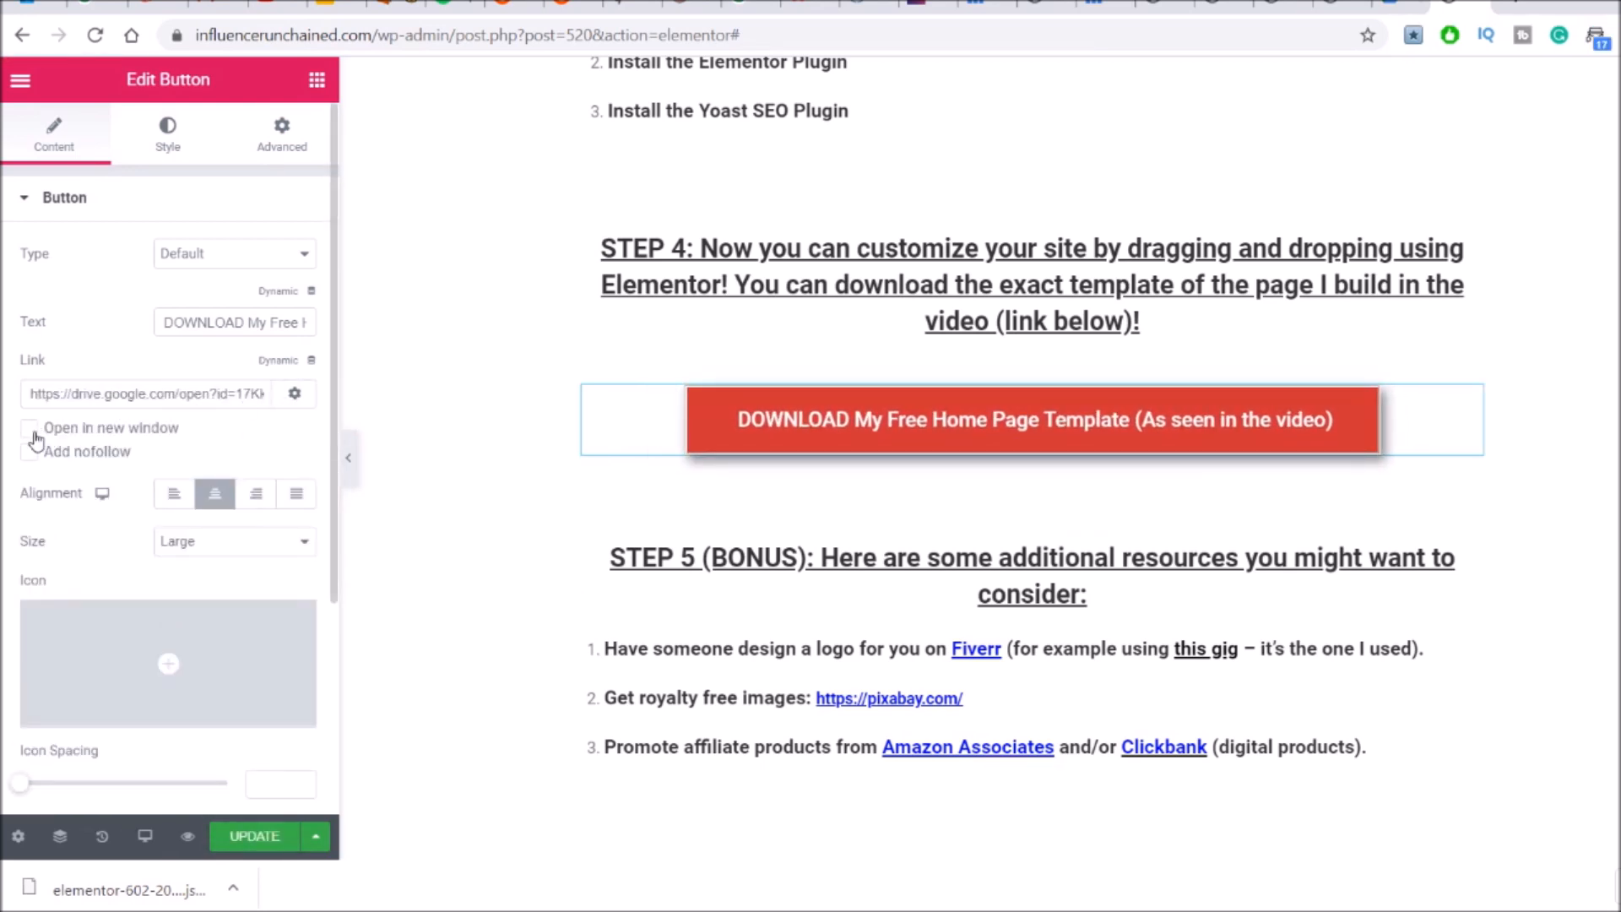
pyautogui.click(253, 835)
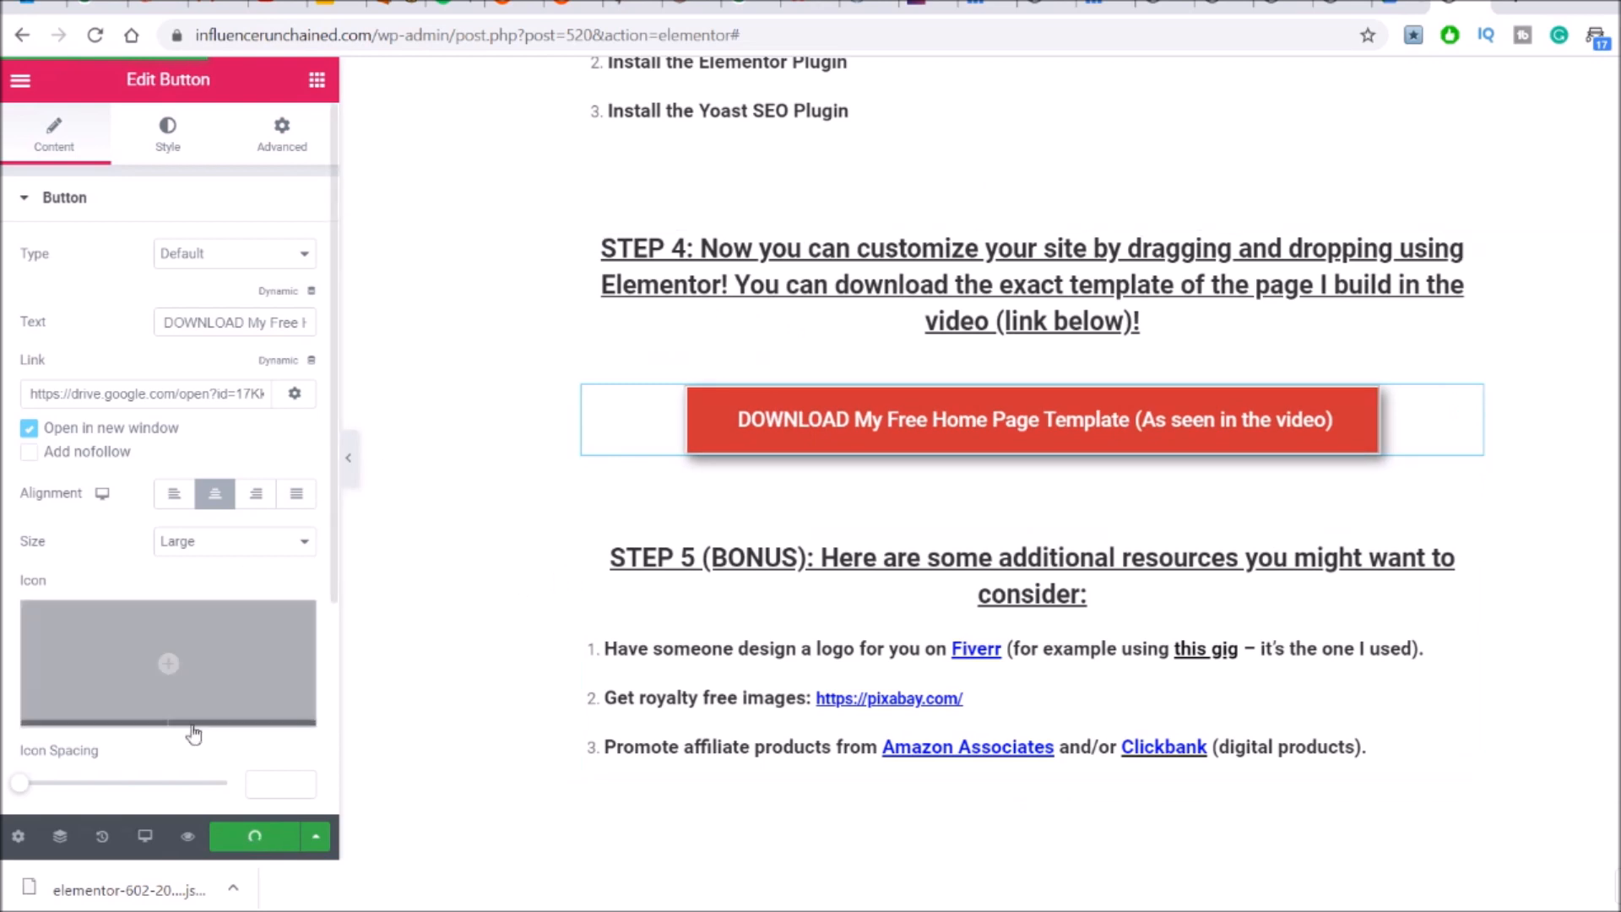
pyautogui.click(187, 845)
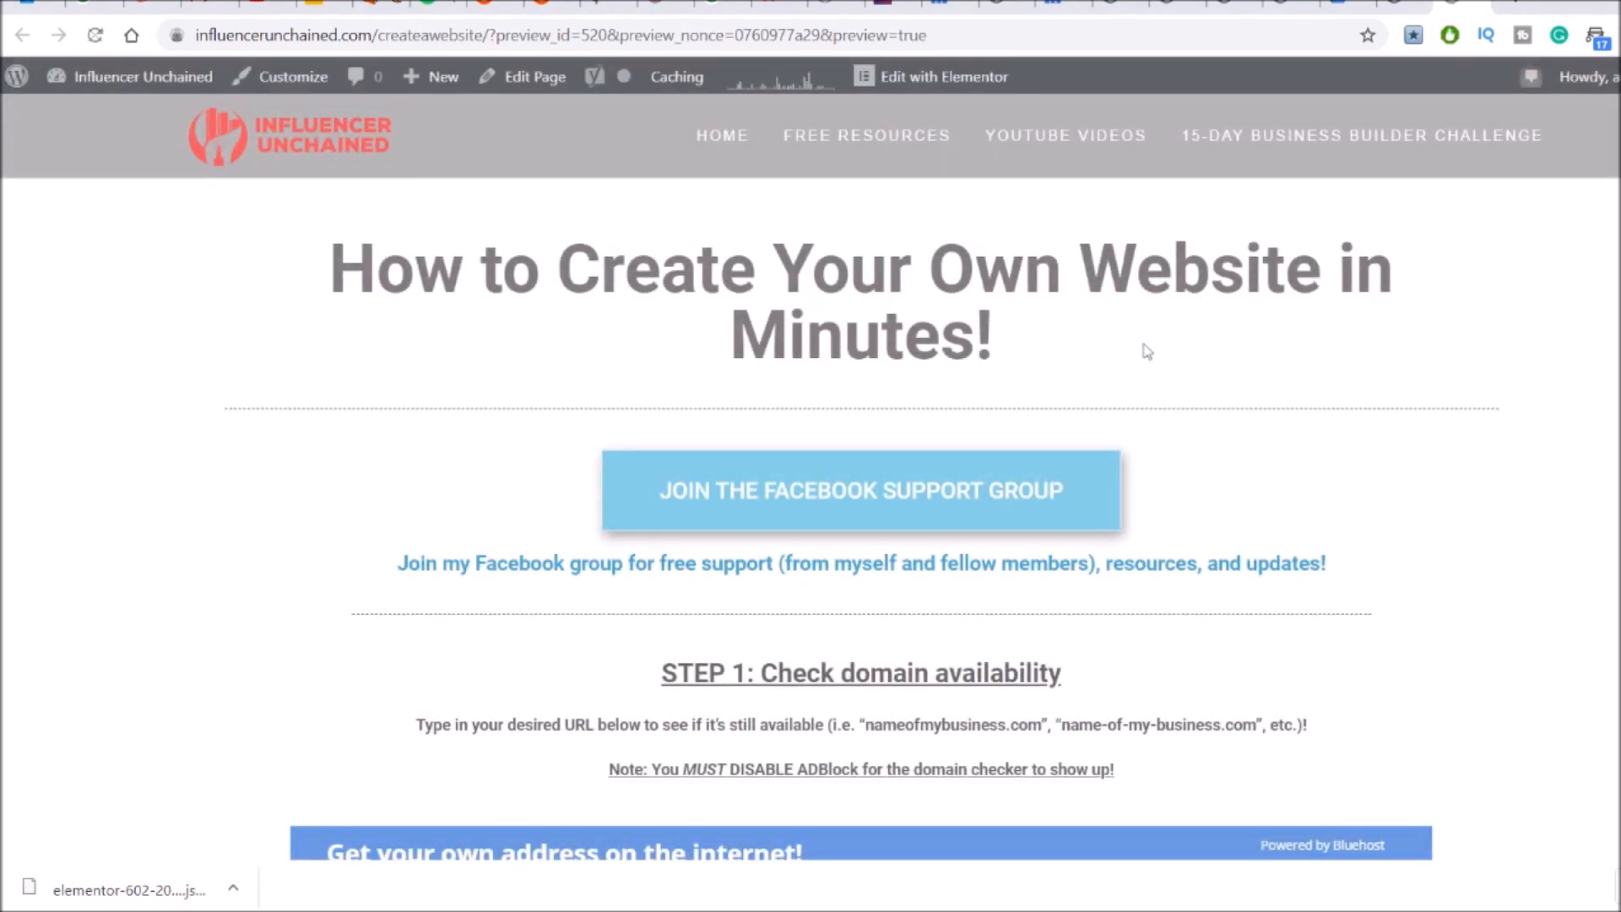
# Follow the Step 4 template download button in the preview and download the JSON template file from Google Drive
pyautogui.scroll(-12, 1139, 347)
pyautogui.scroll(3, 855, 477)
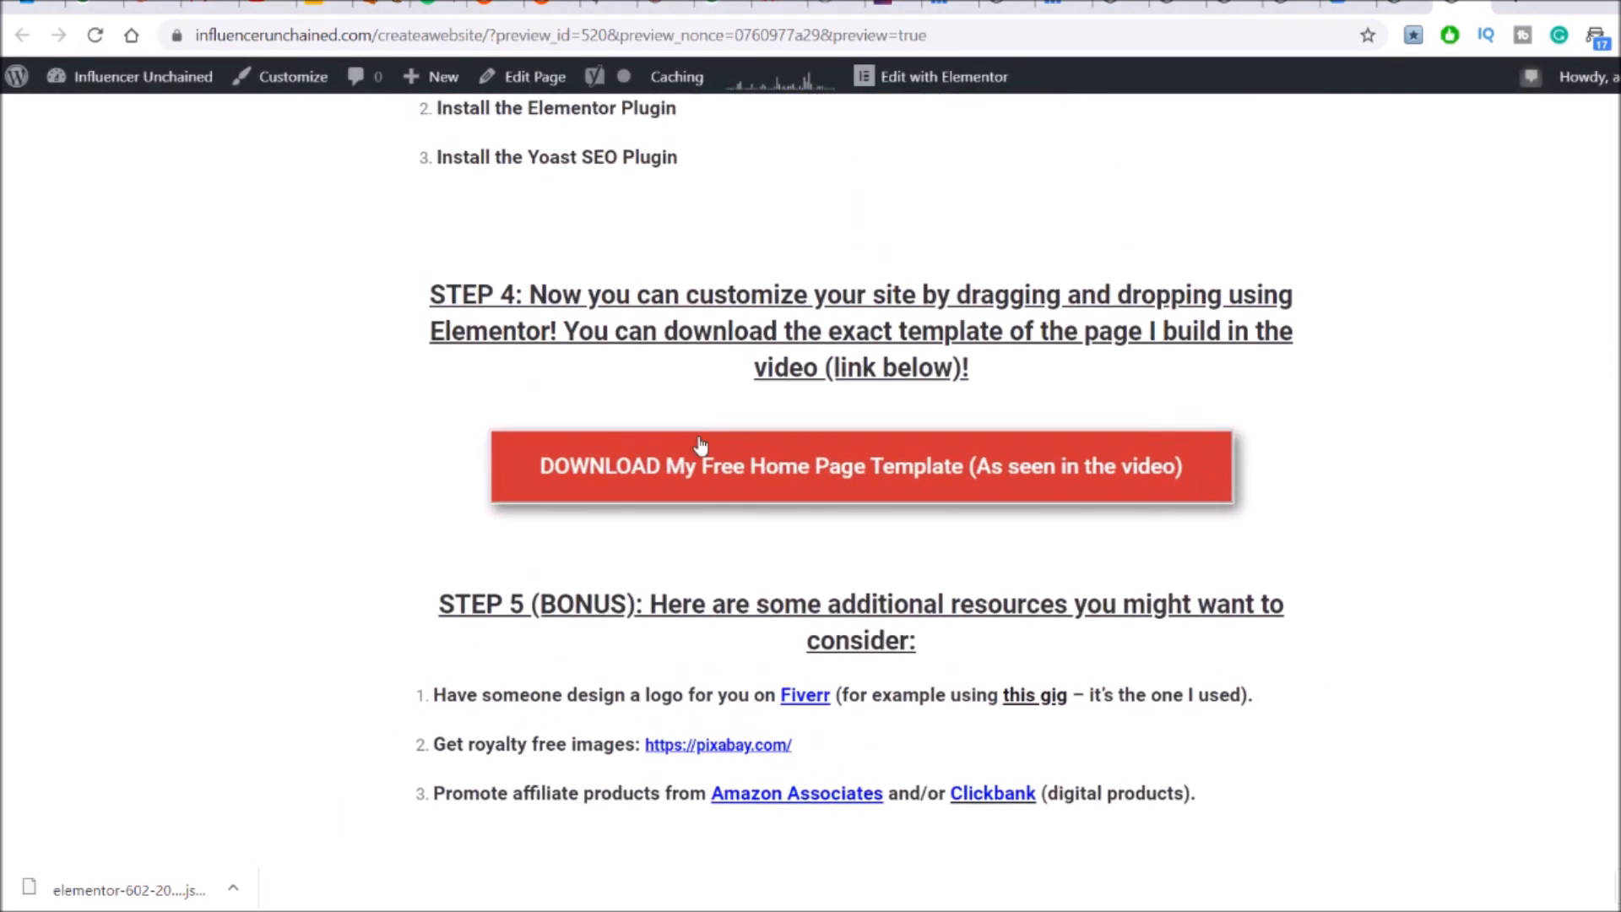
pyautogui.click(861, 480)
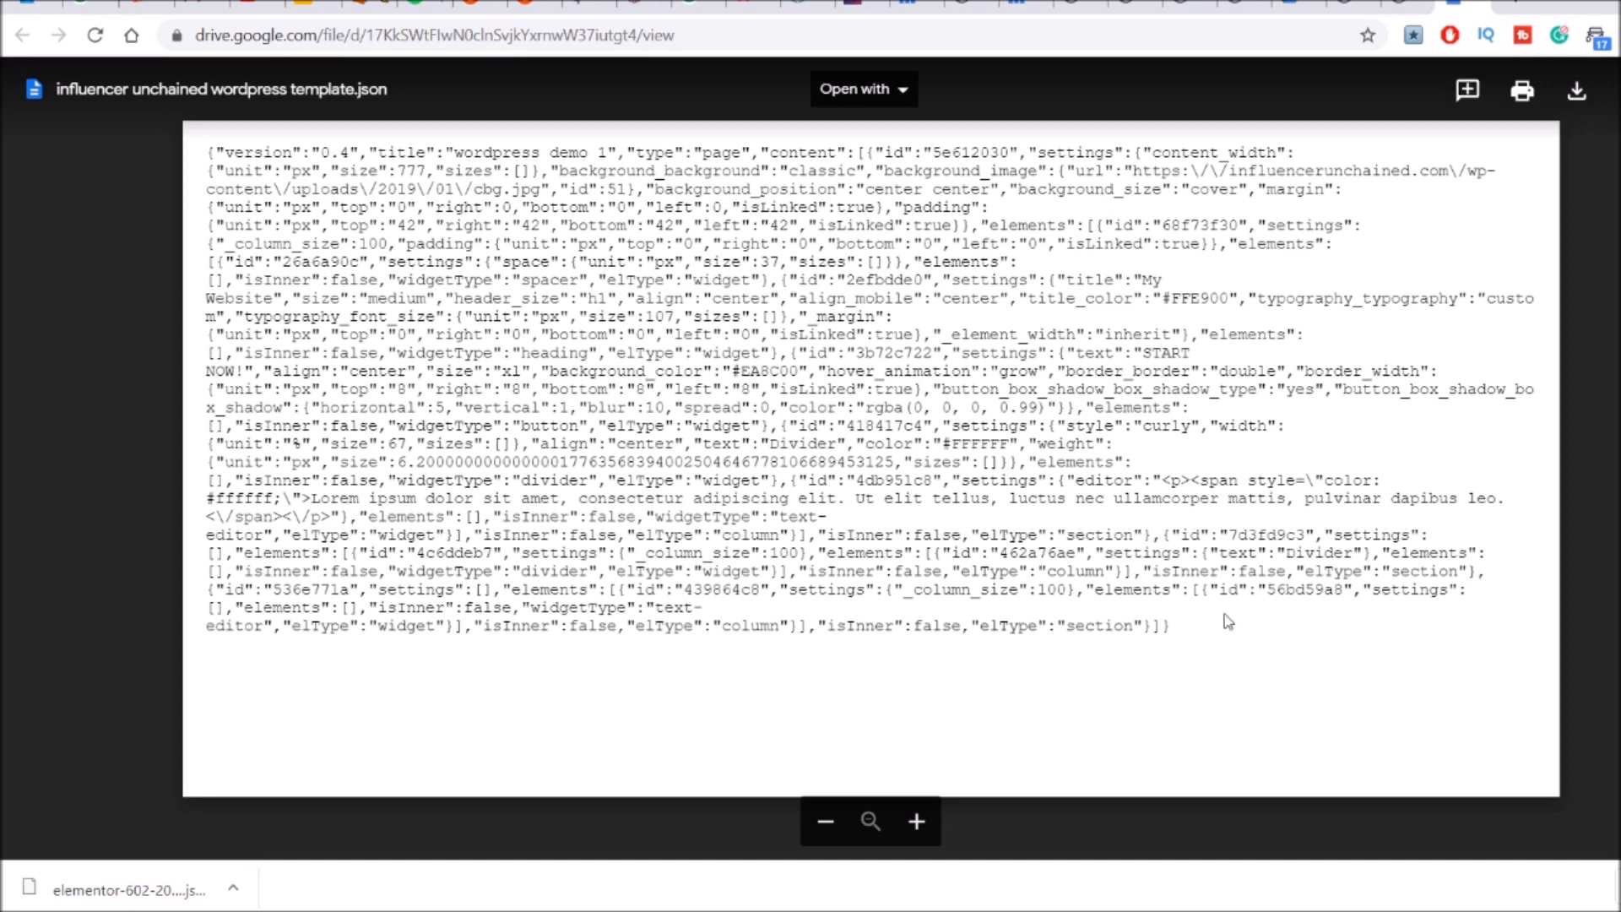
pyautogui.moveTo(1227, 653); pyautogui.dragTo(675, 372)
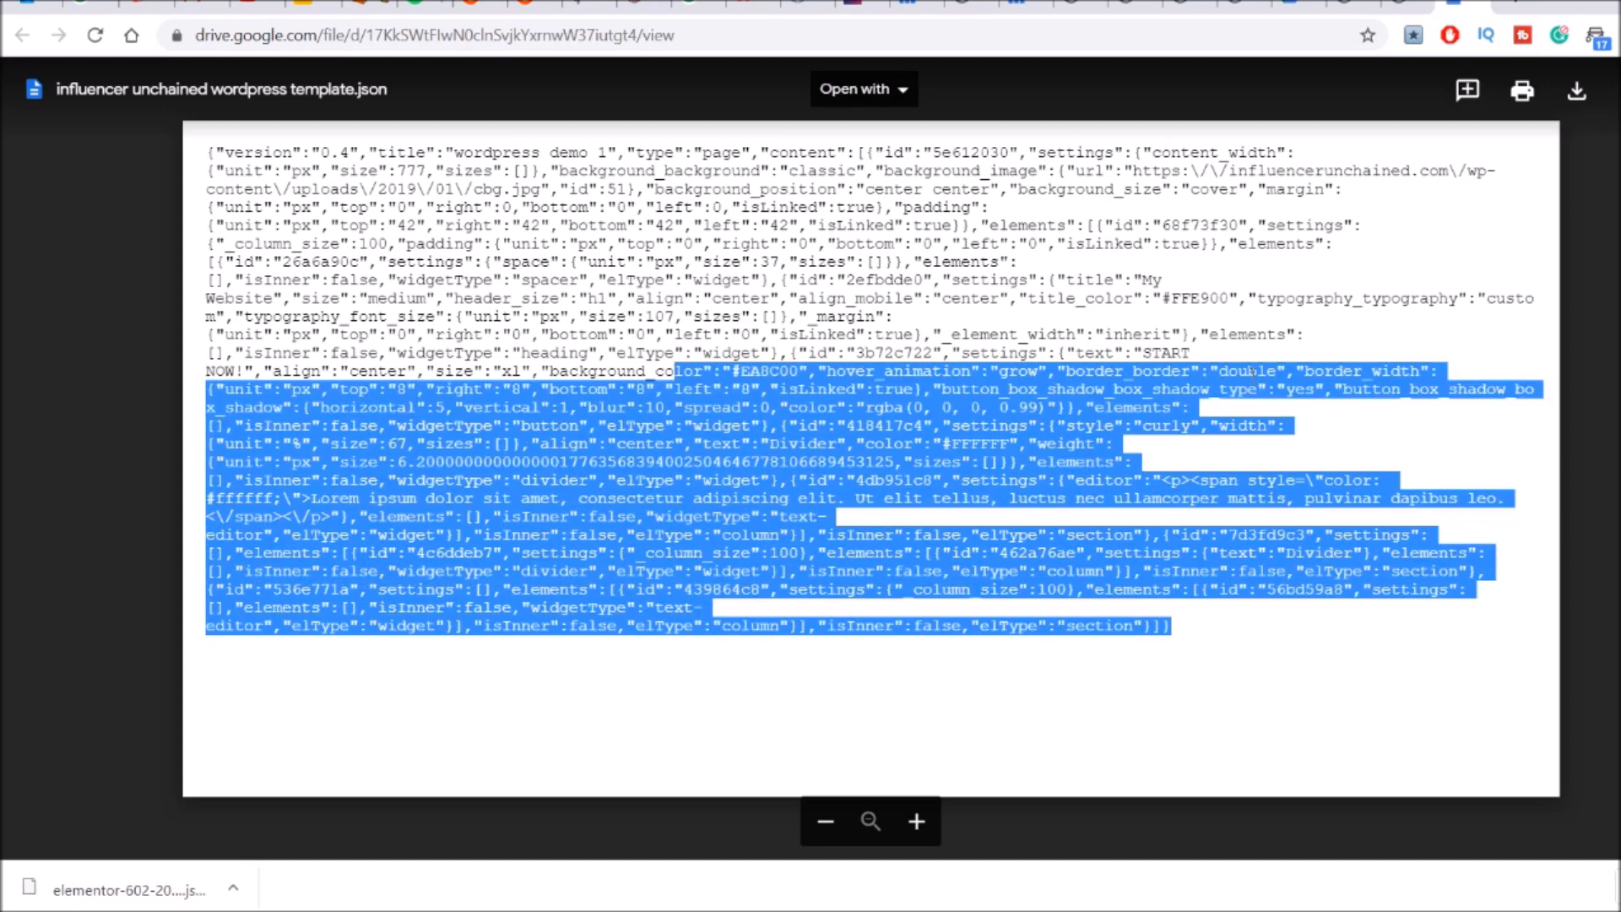
pyautogui.click(1296, 629)
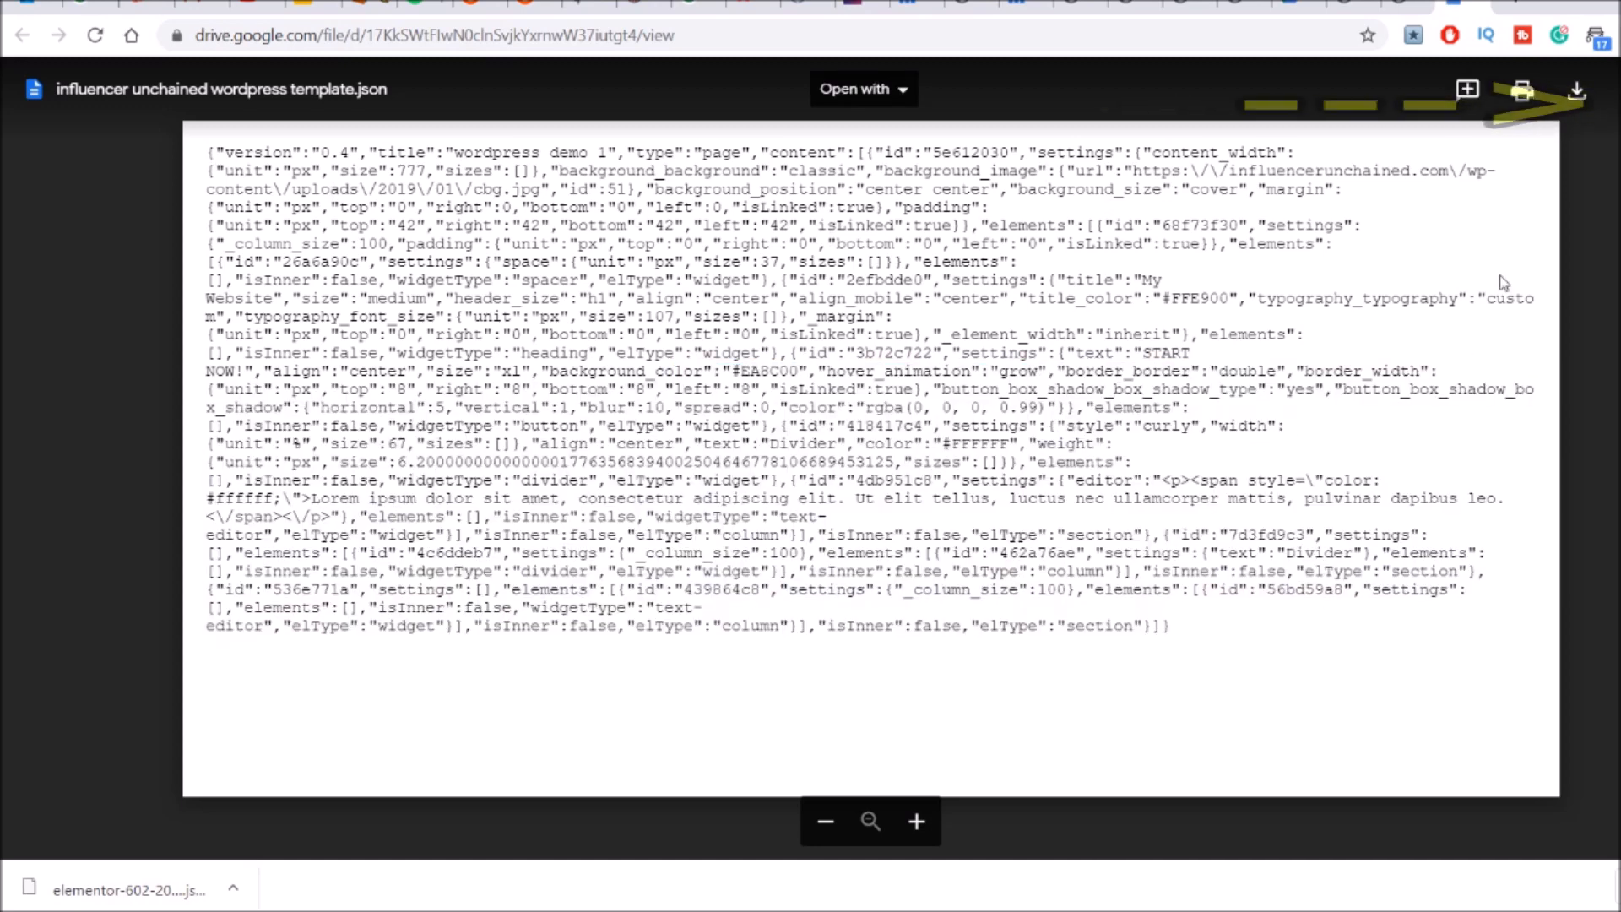
pyautogui.click(1578, 97)
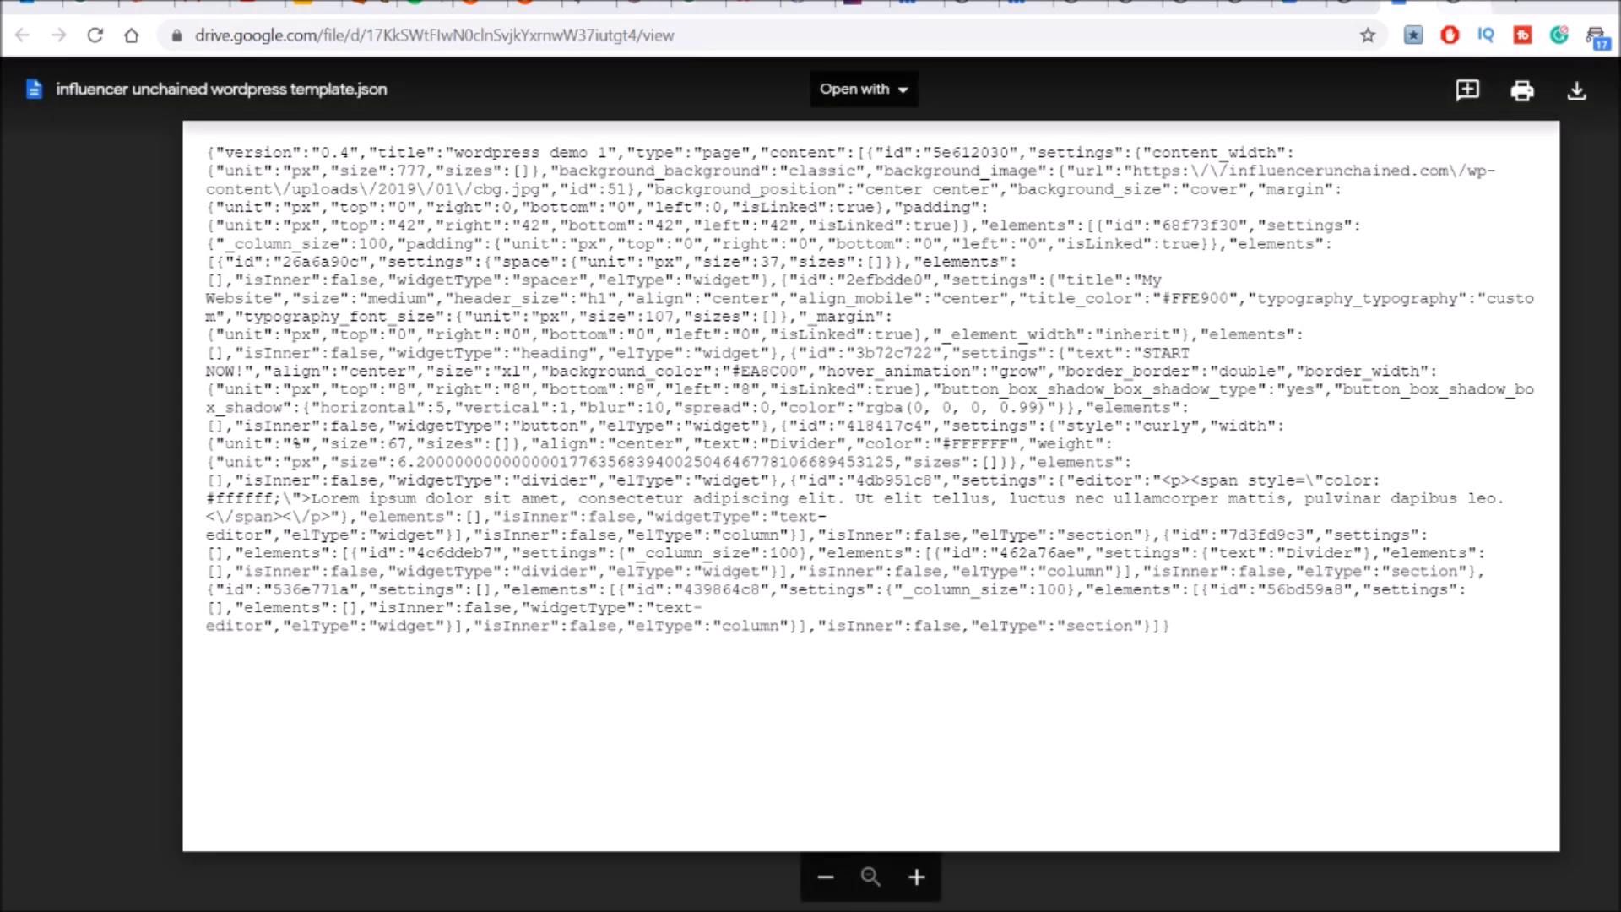
# Switch to the WordPress dashboard and import the influencer unchained wordpress template.json file into Elementor's saved templates
pyautogui.hotkey('ctrl', 'Tab')
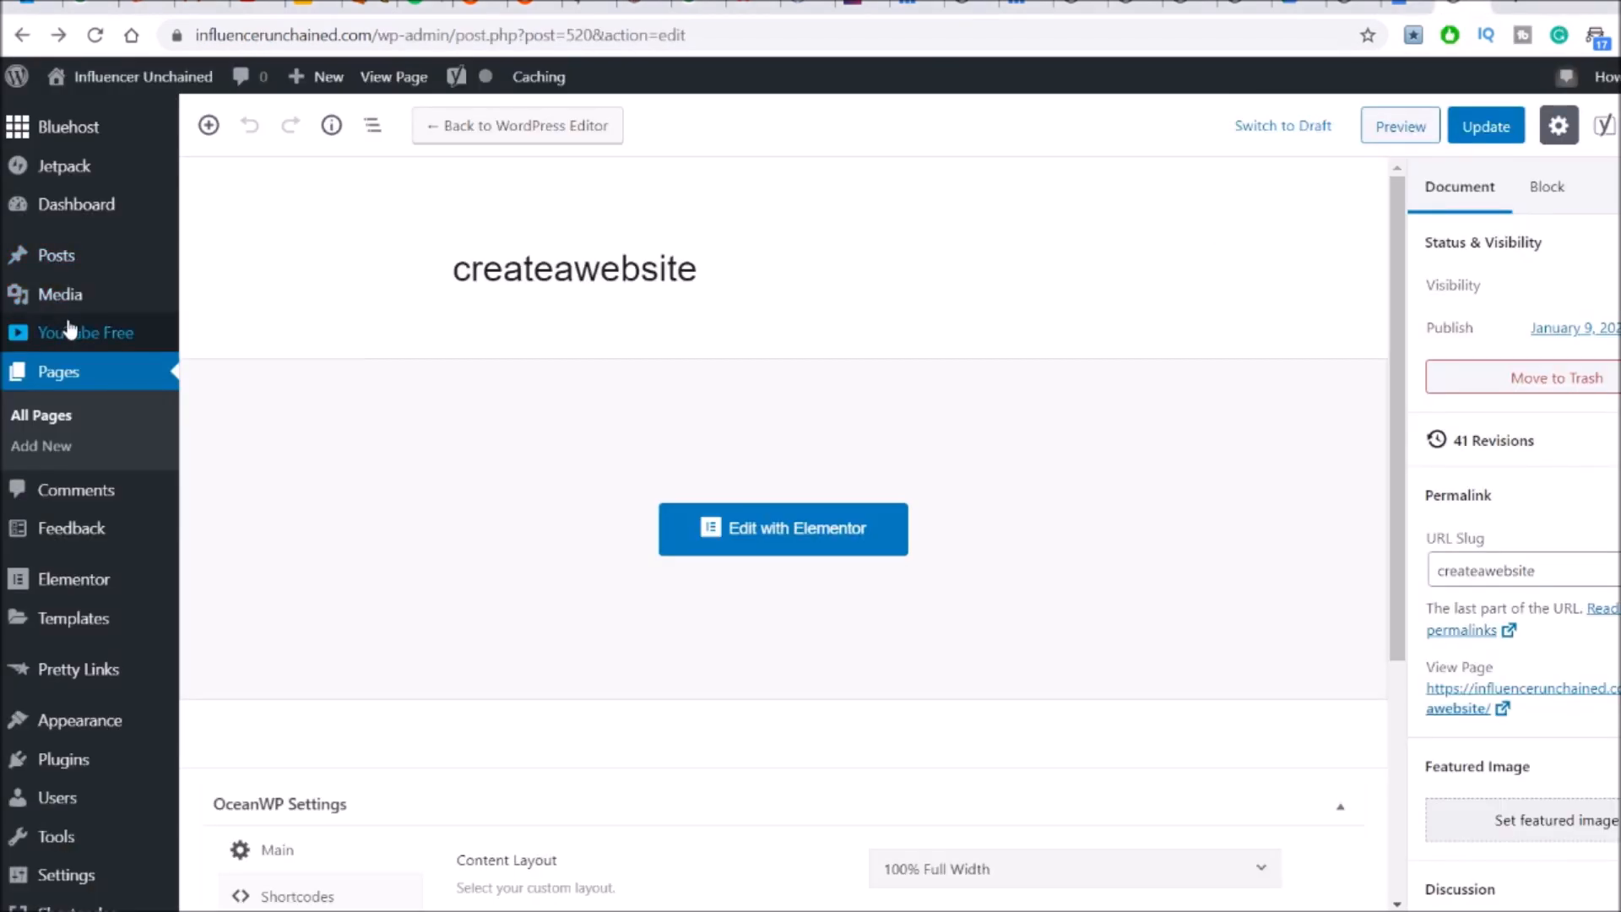
pyautogui.click(97, 629)
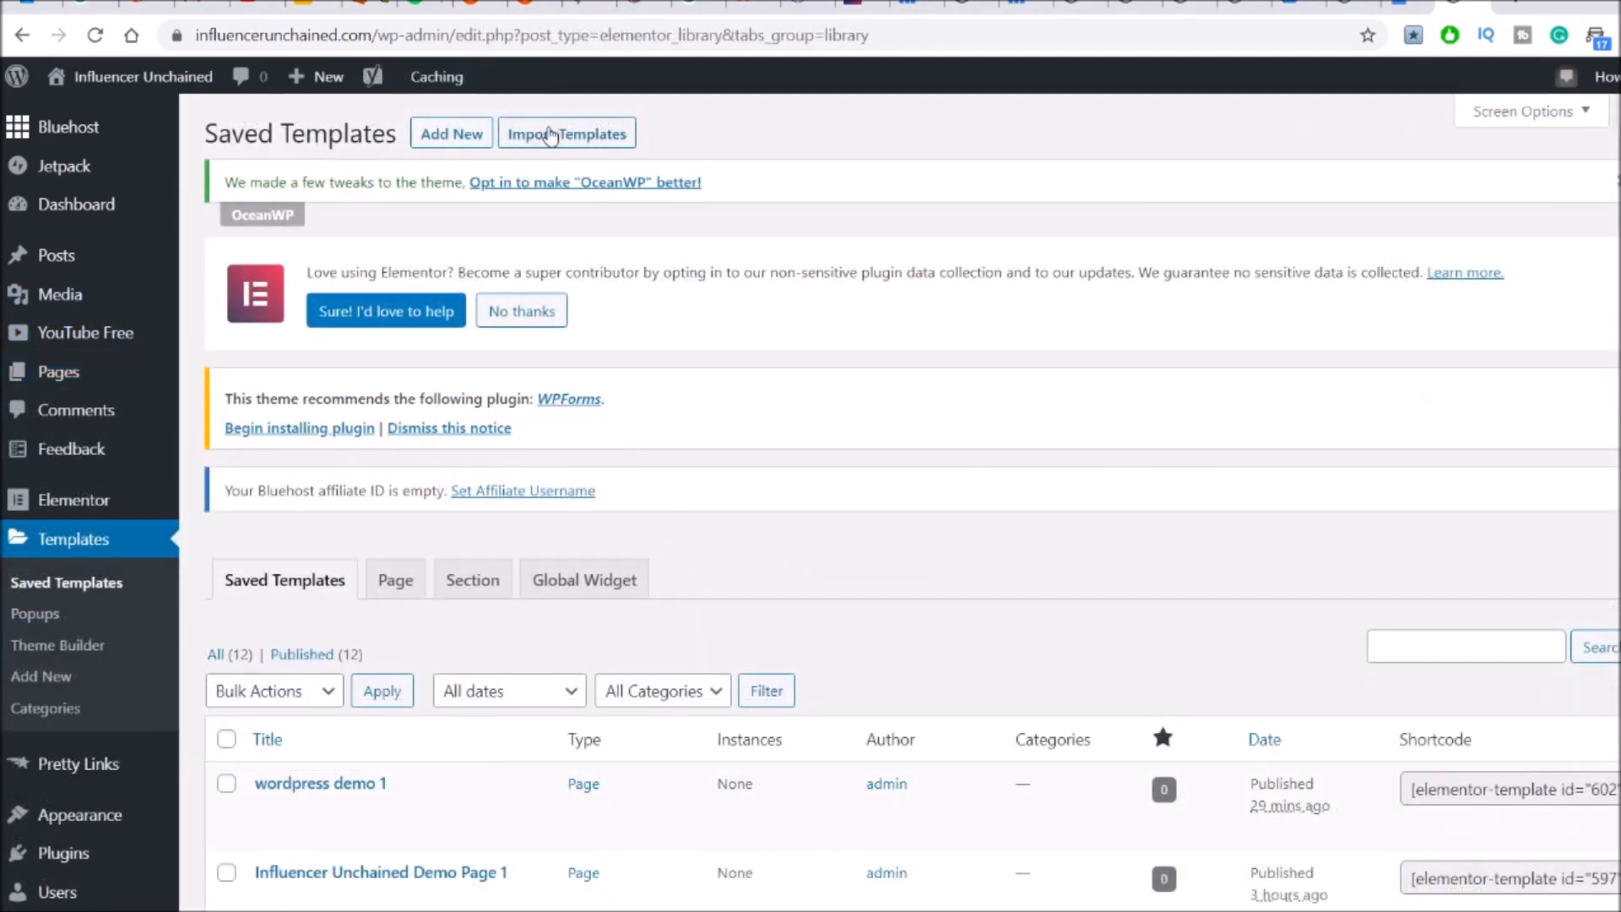
pyautogui.click(562, 138)
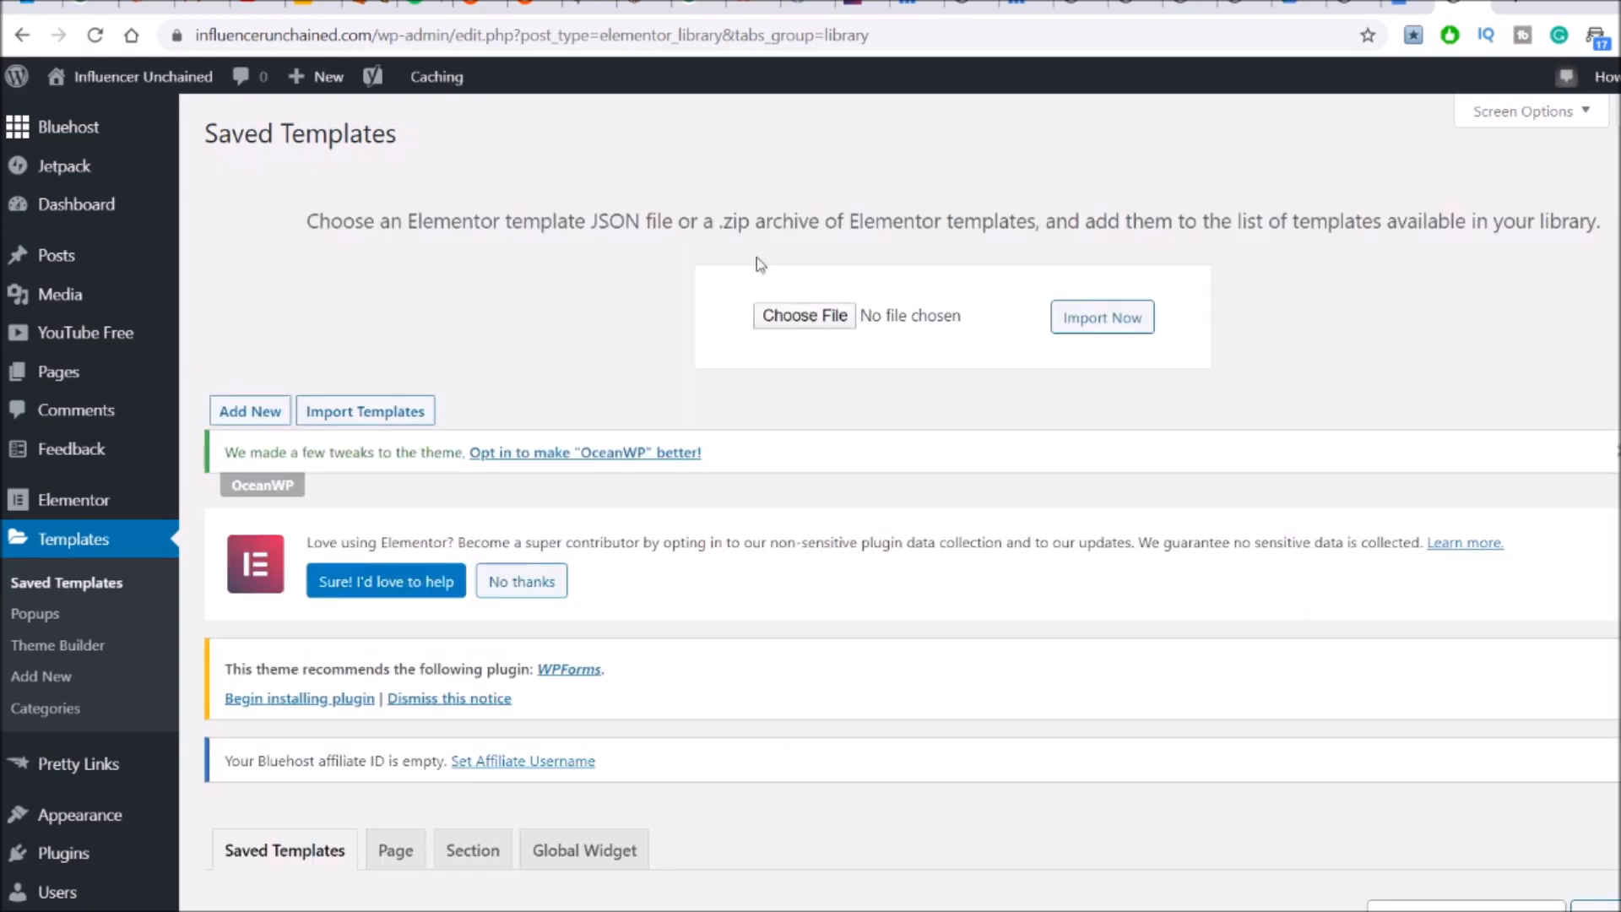
pyautogui.click(802, 325)
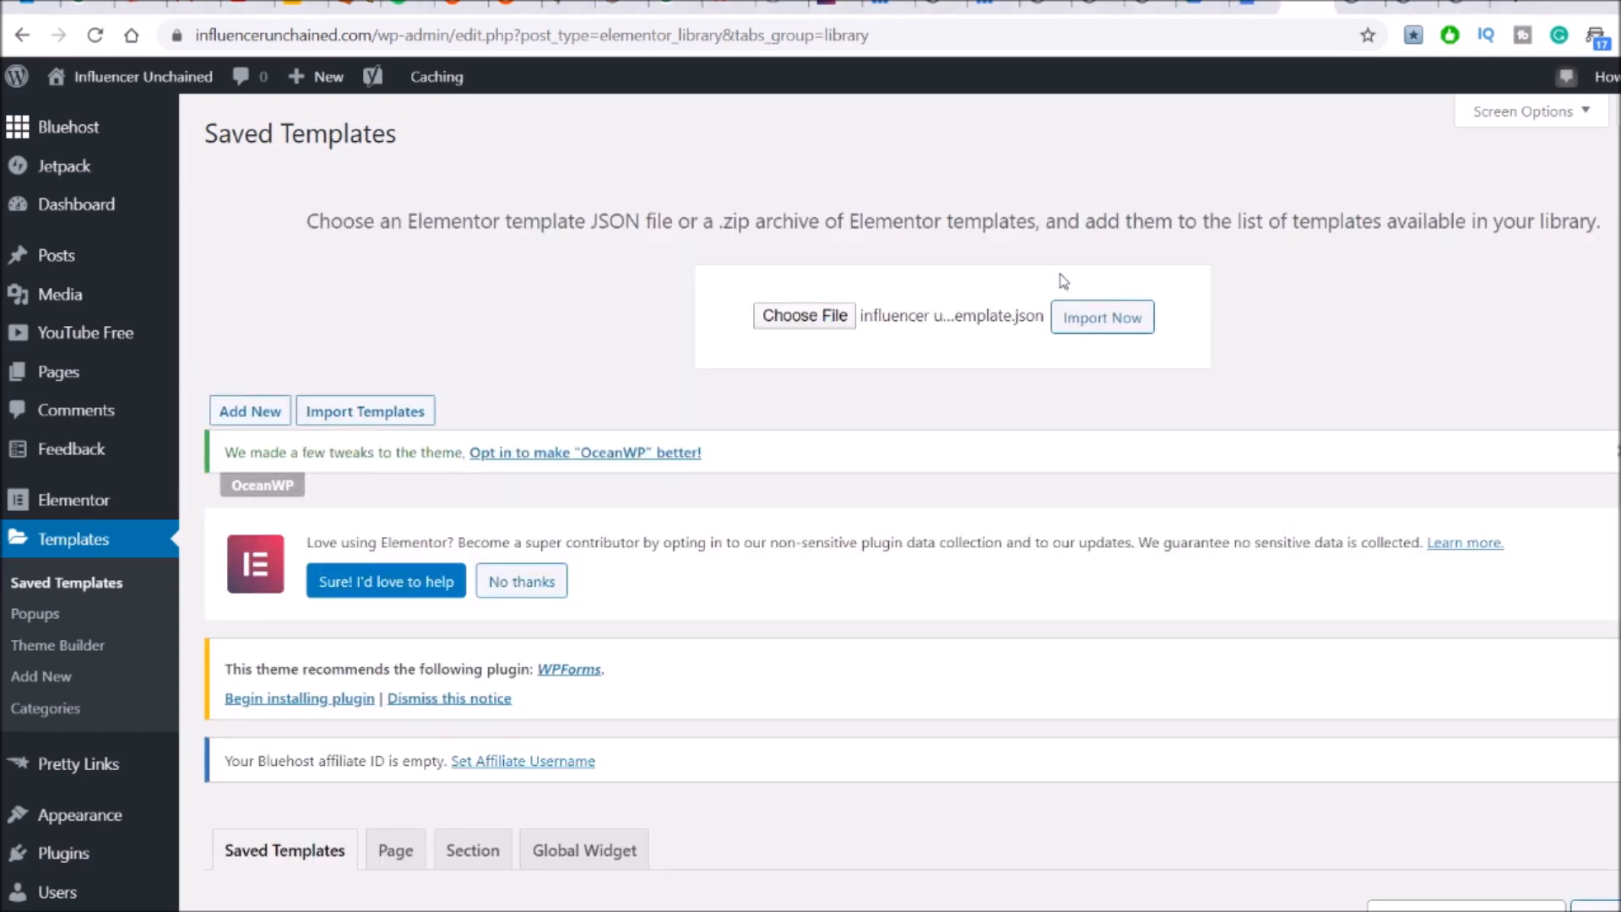
pyautogui.click(1102, 325)
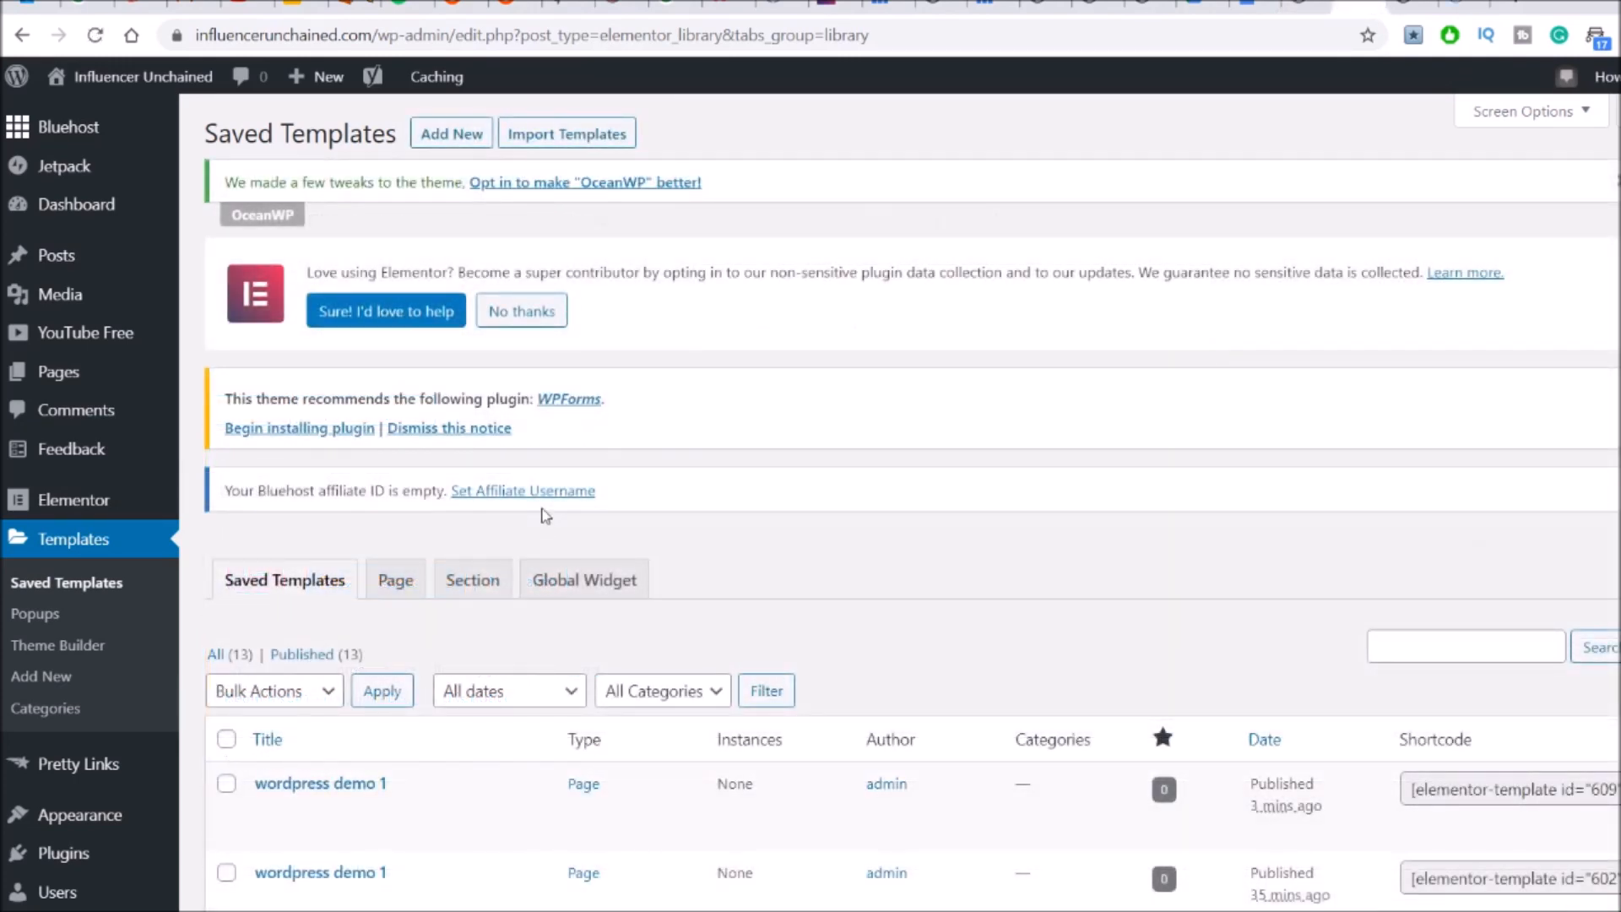
pyautogui.scroll(-3, 366, 561)
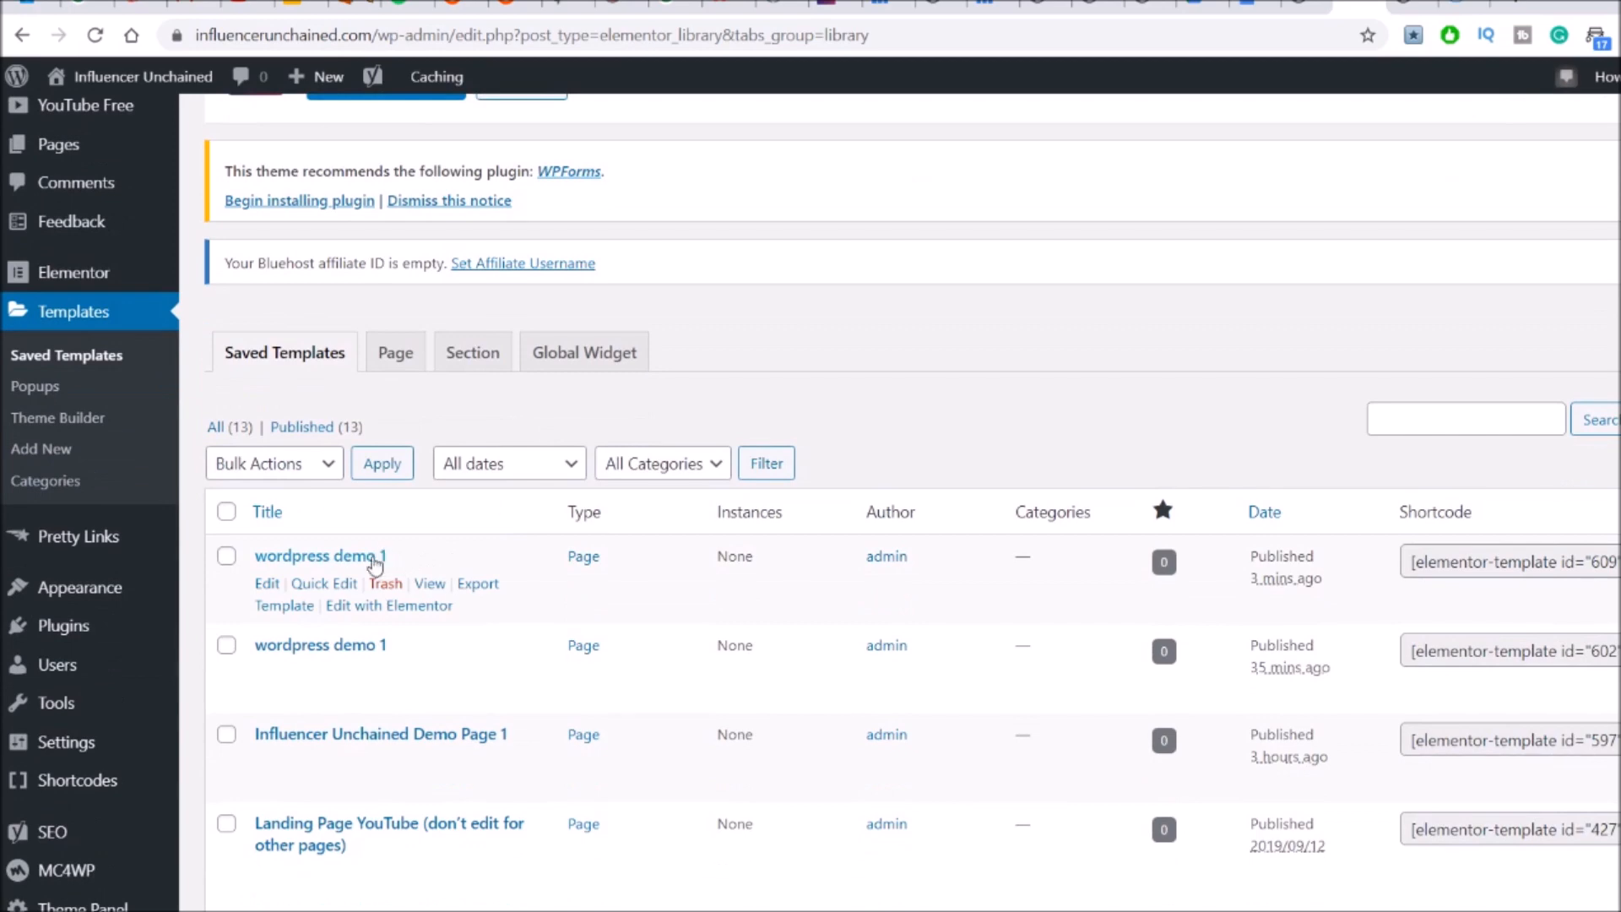
pyautogui.scroll(-1, 377, 565)
pyautogui.scroll(4, 376, 541)
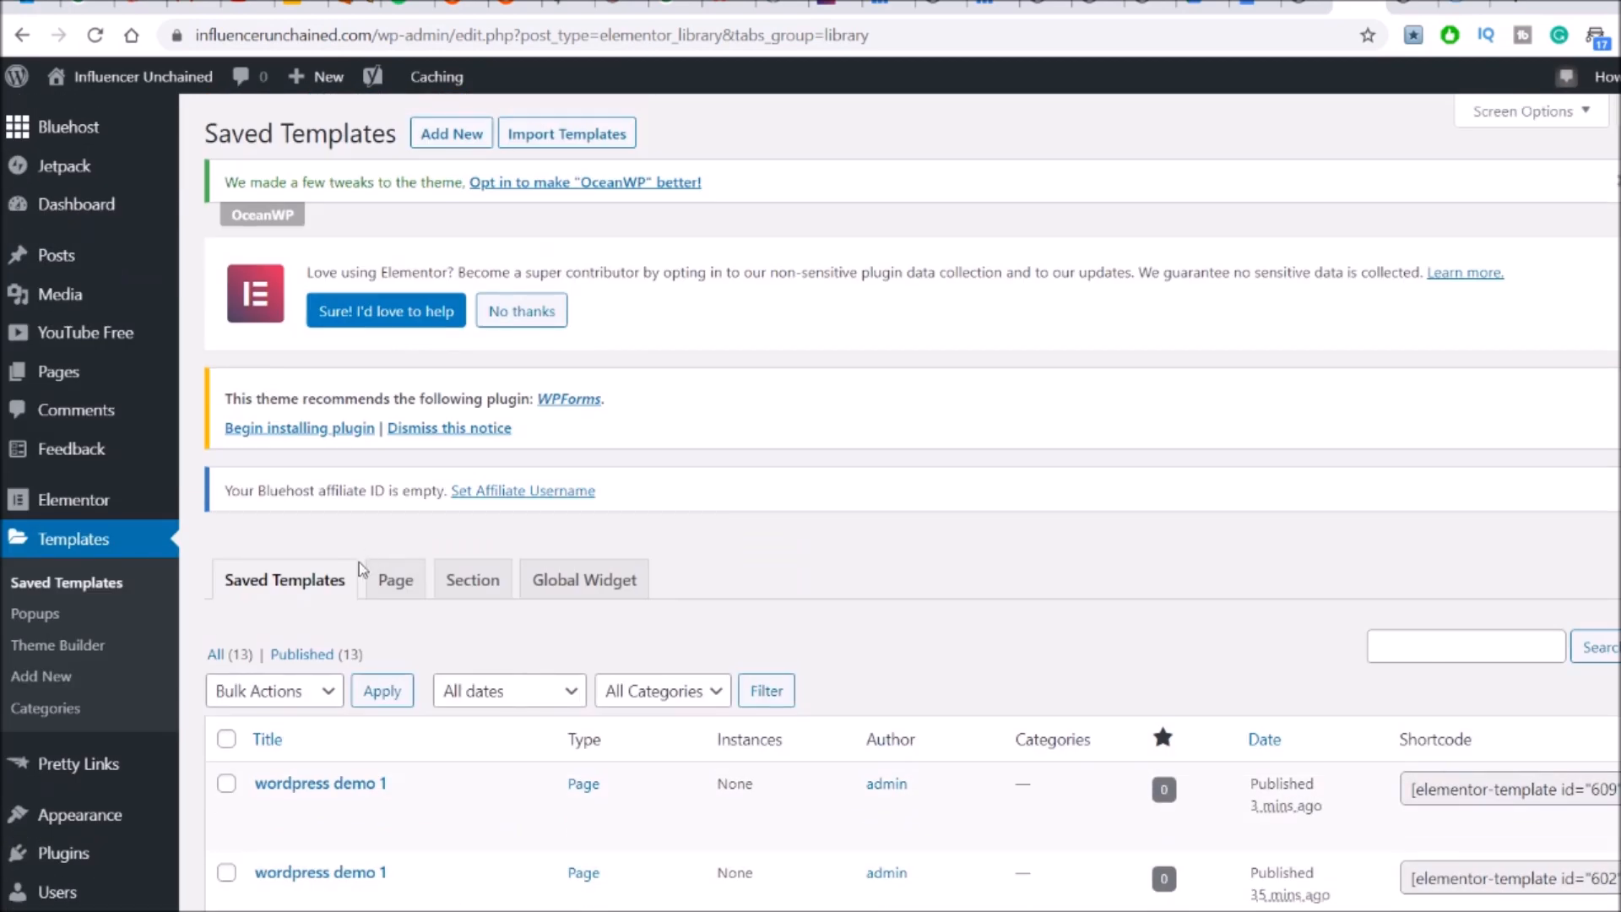
# Add a new page with the OceanWP page title disabled and the content layout set to 100% Full Width
pyautogui.moveTo(44, 378)
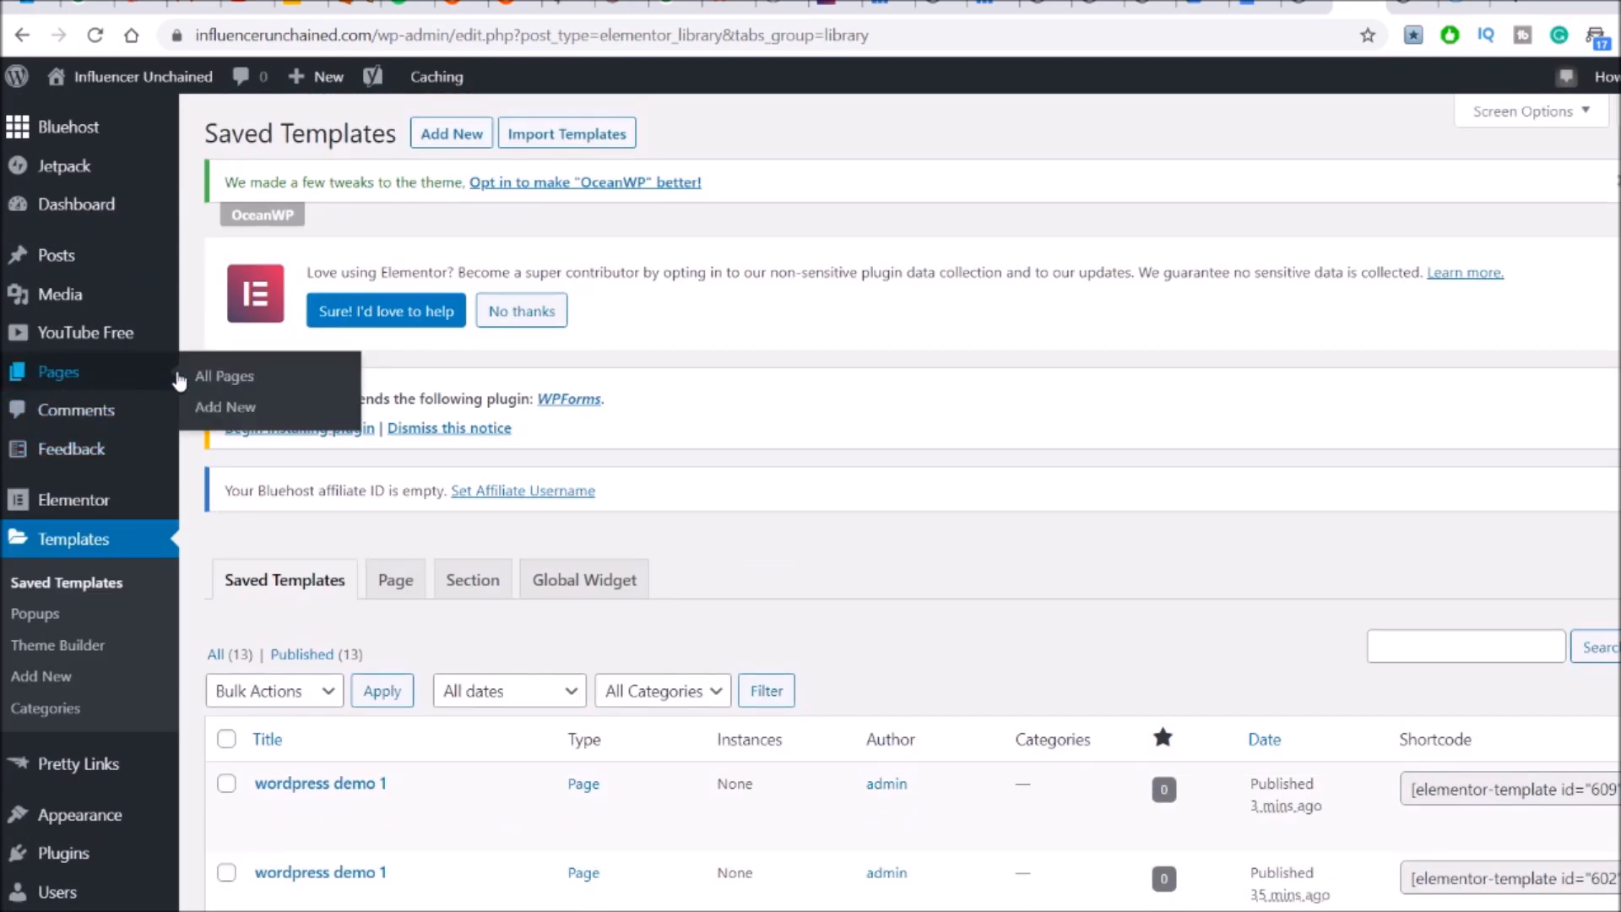
pyautogui.click(227, 409)
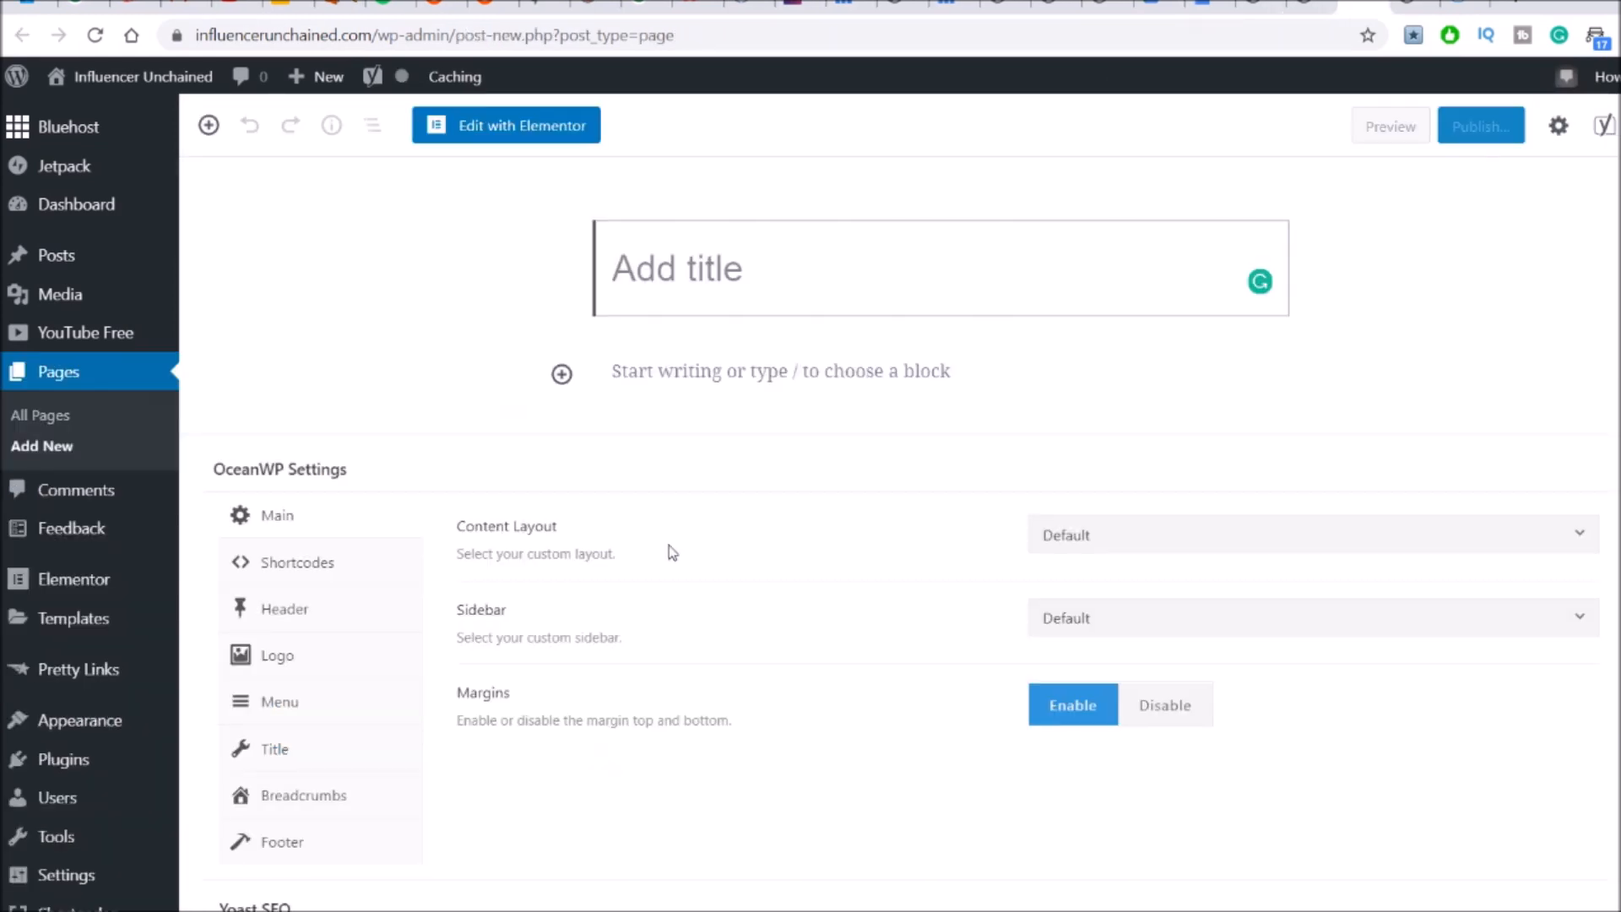
pyautogui.click(324, 766)
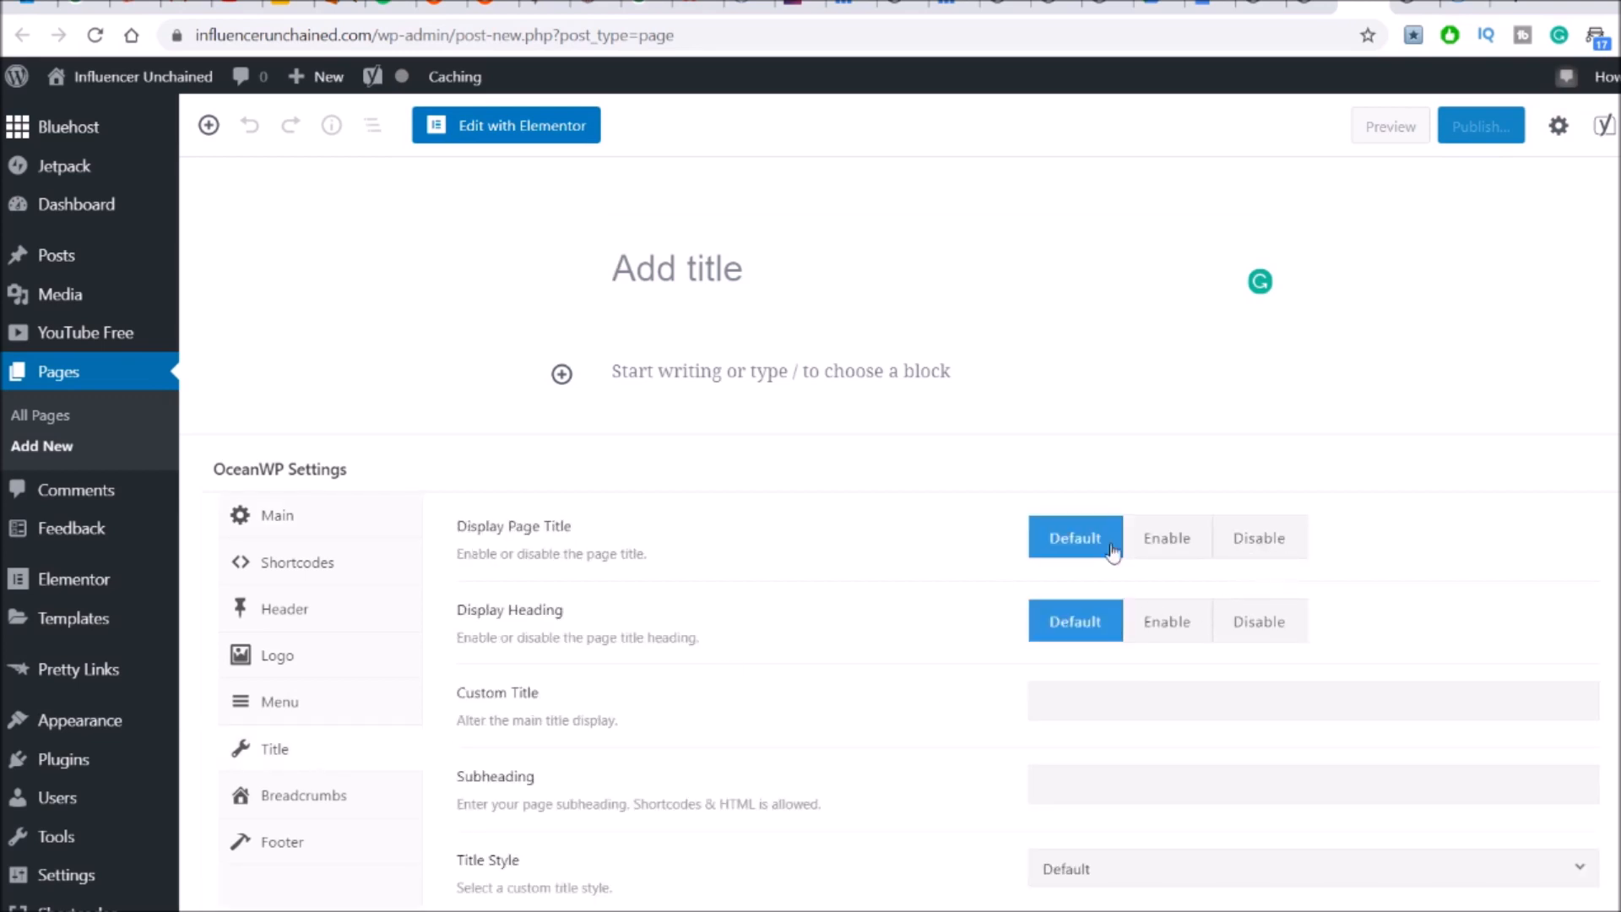
pyautogui.click(1258, 537)
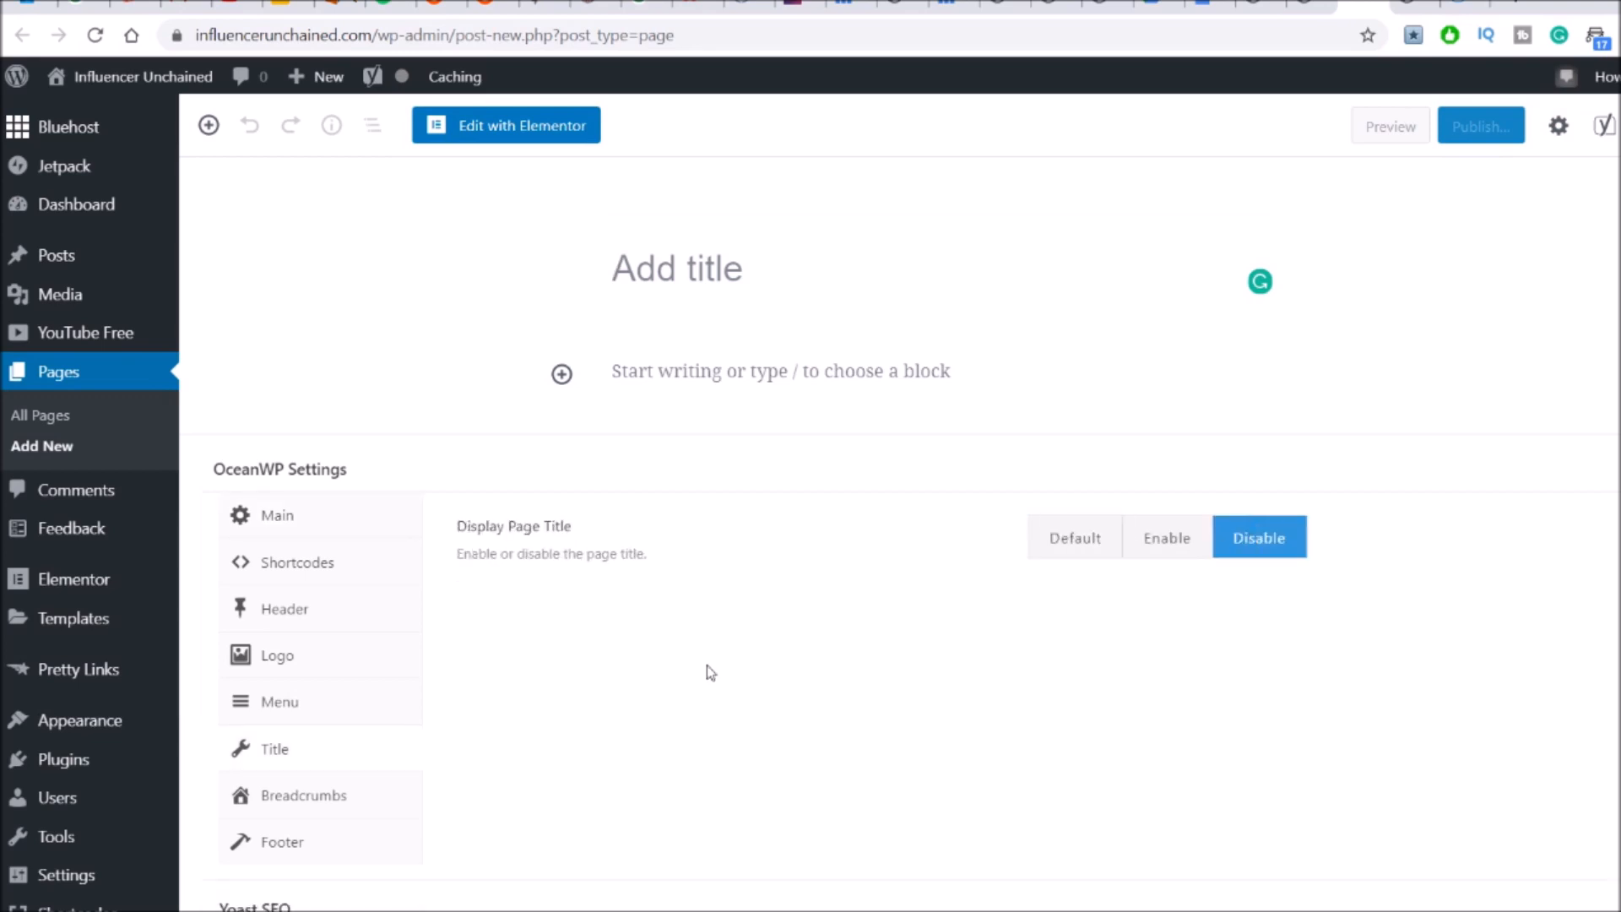
pyautogui.click(325, 526)
pyautogui.click(1220, 549)
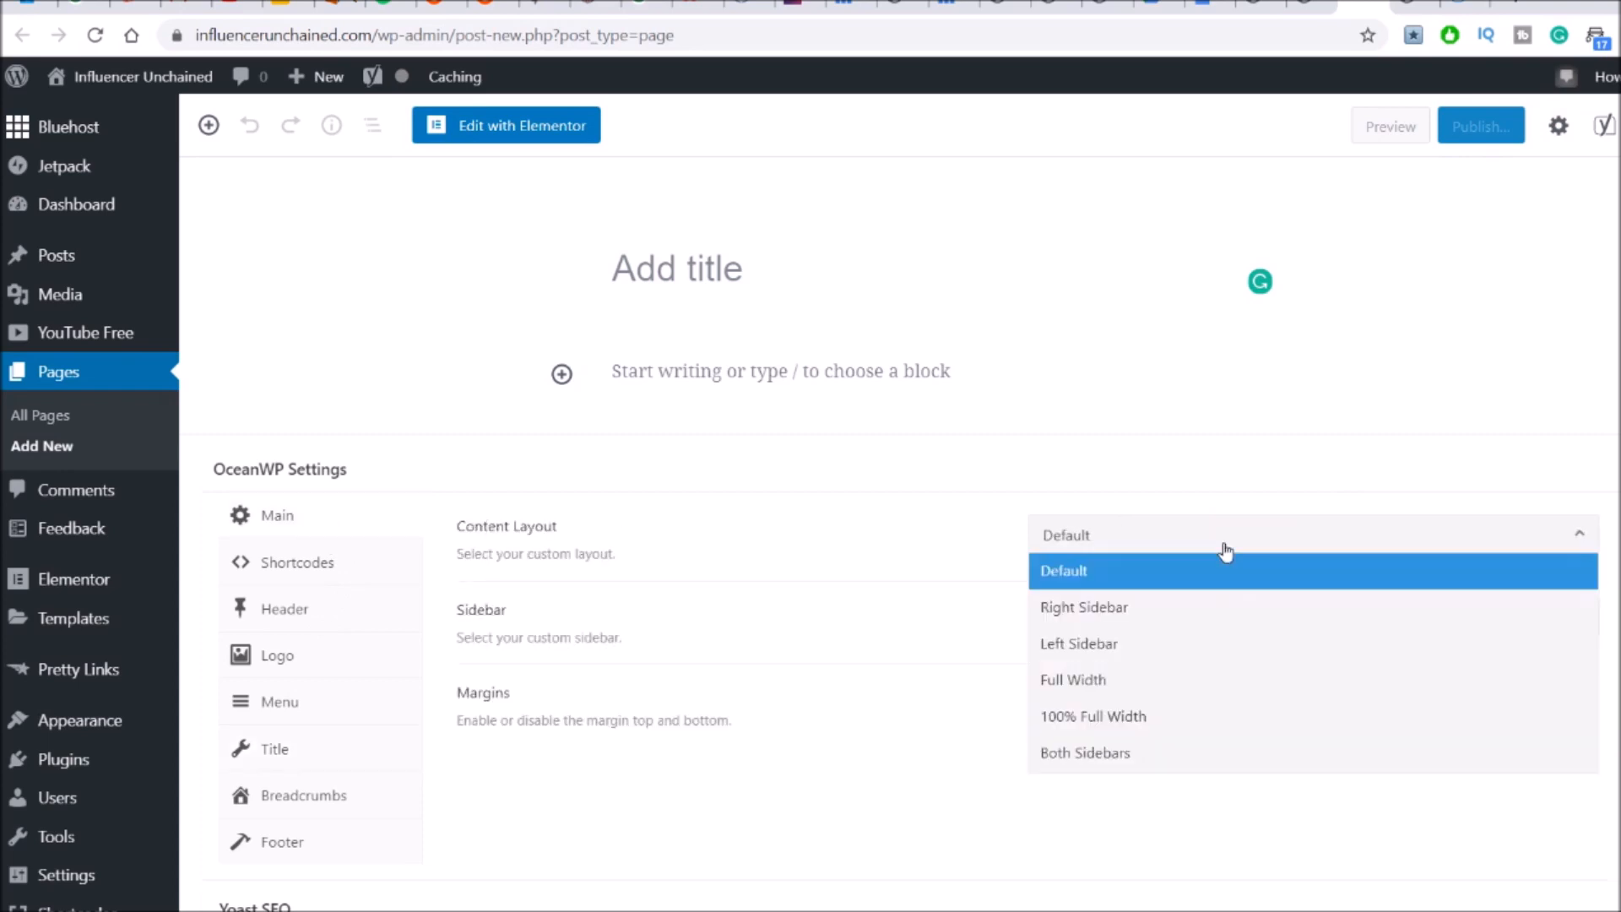
pyautogui.click(1187, 712)
# Title the new page demo2 and open it in the Elementor editor
pyautogui.click(755, 281)
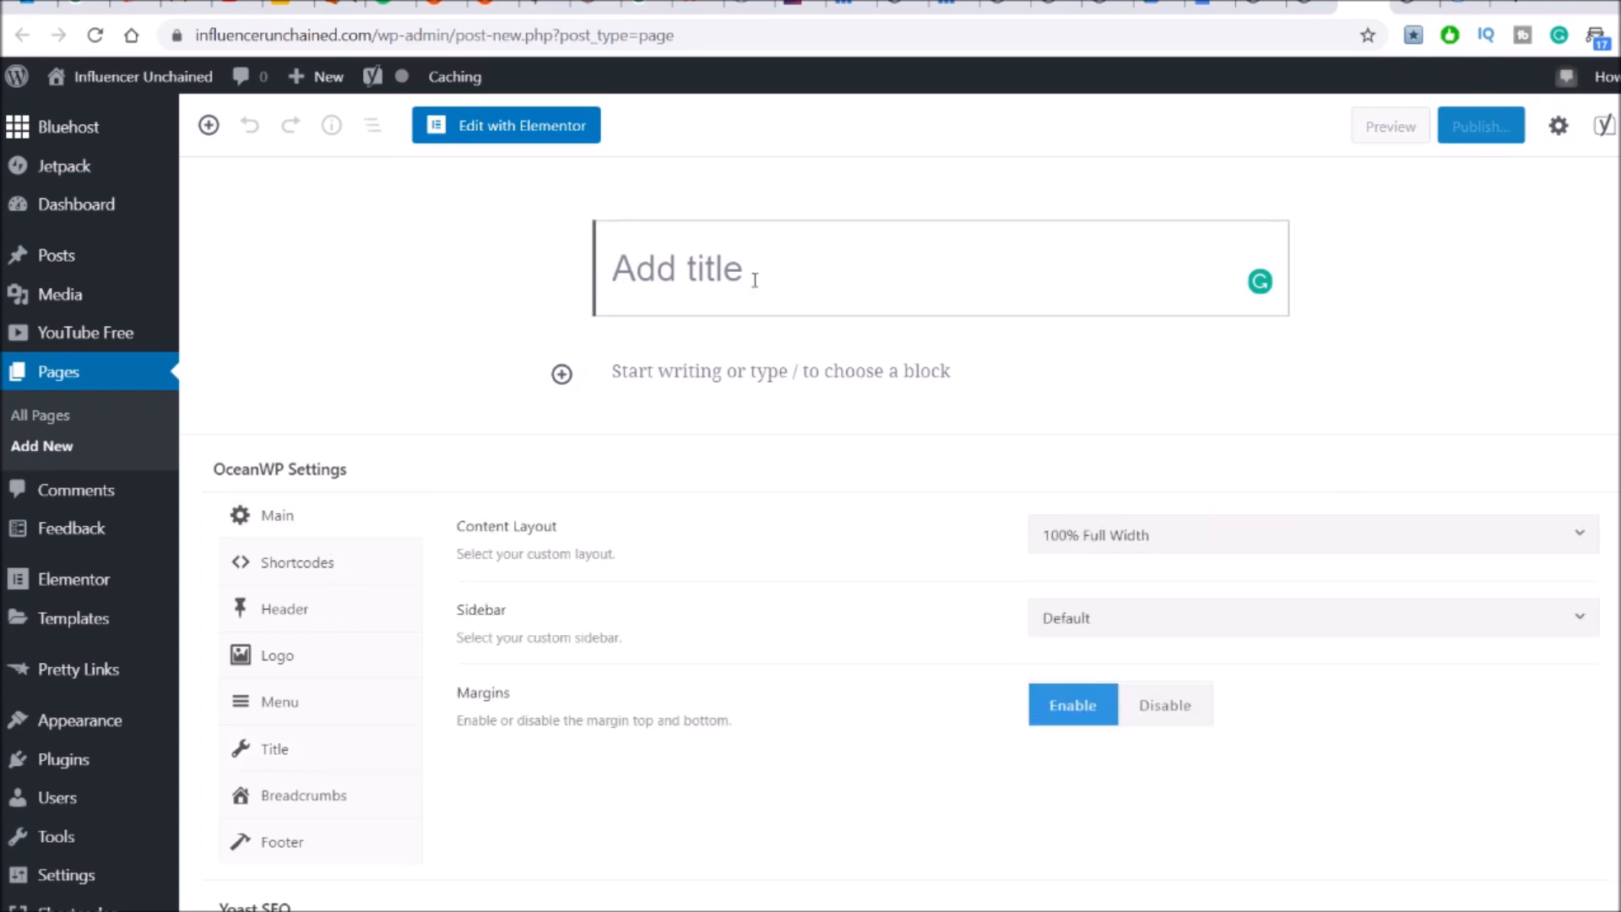
pyautogui.write('dom')
pyautogui.press('BackSpace')
pyautogui.press('BackSpace')
pyautogui.write('emo2')
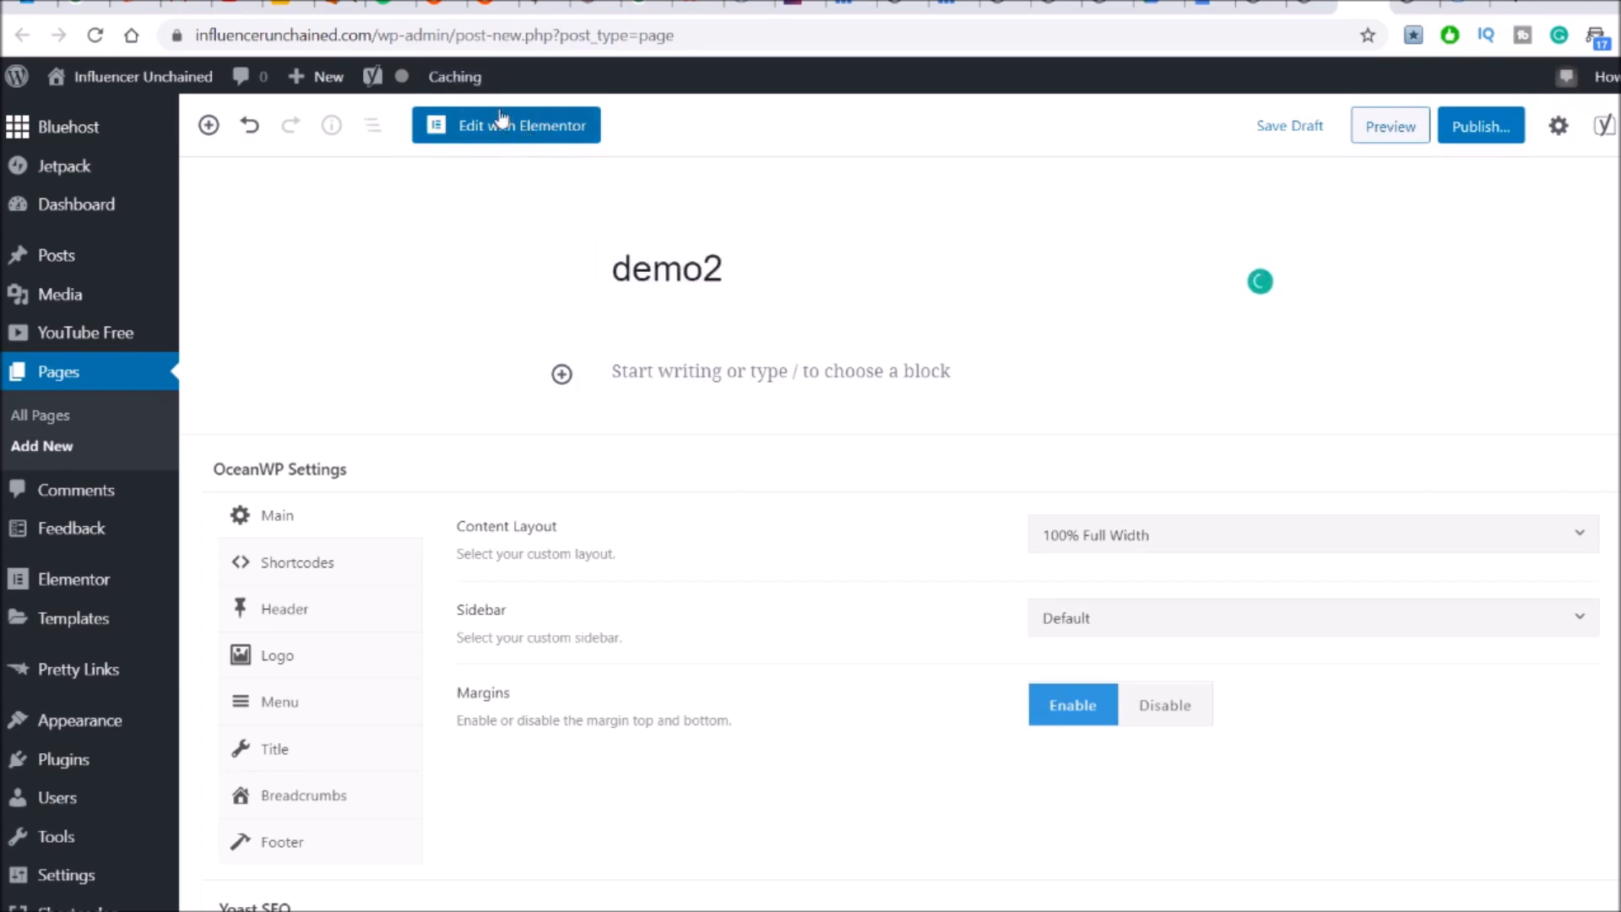
pyautogui.click(495, 135)
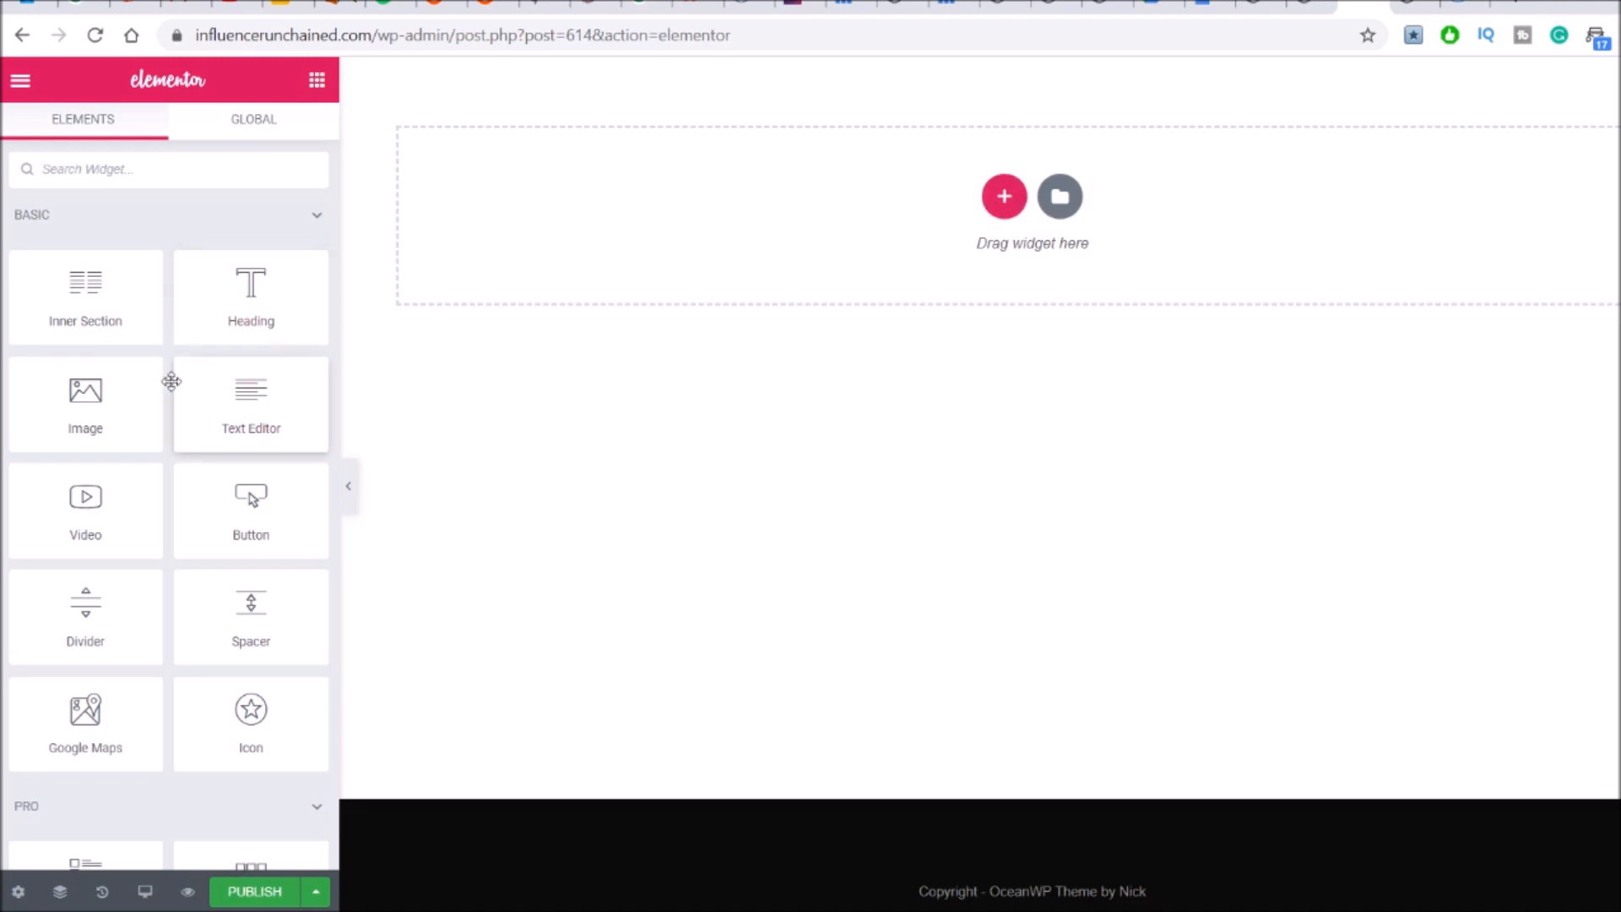
# Insert the first wordpress demo 1 template from the saved templates library into the page, importing its document settings too
pyautogui.click(1060, 198)
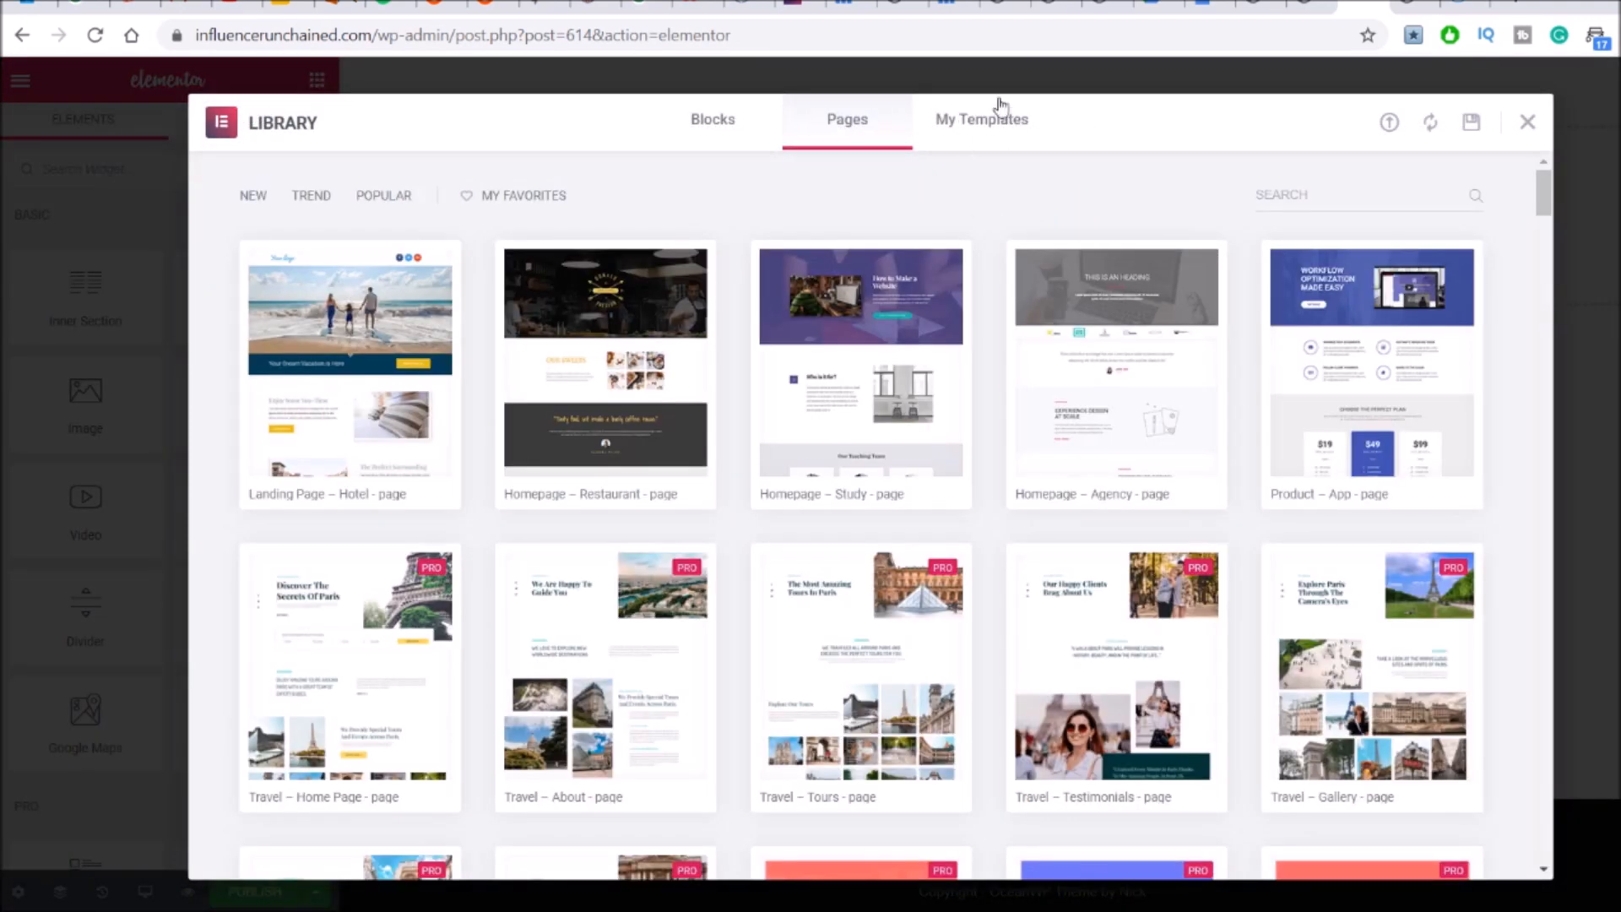
pyautogui.moveTo(425, 376)
pyautogui.scroll(-4, 861, 405)
pyautogui.scroll(4, 861, 405)
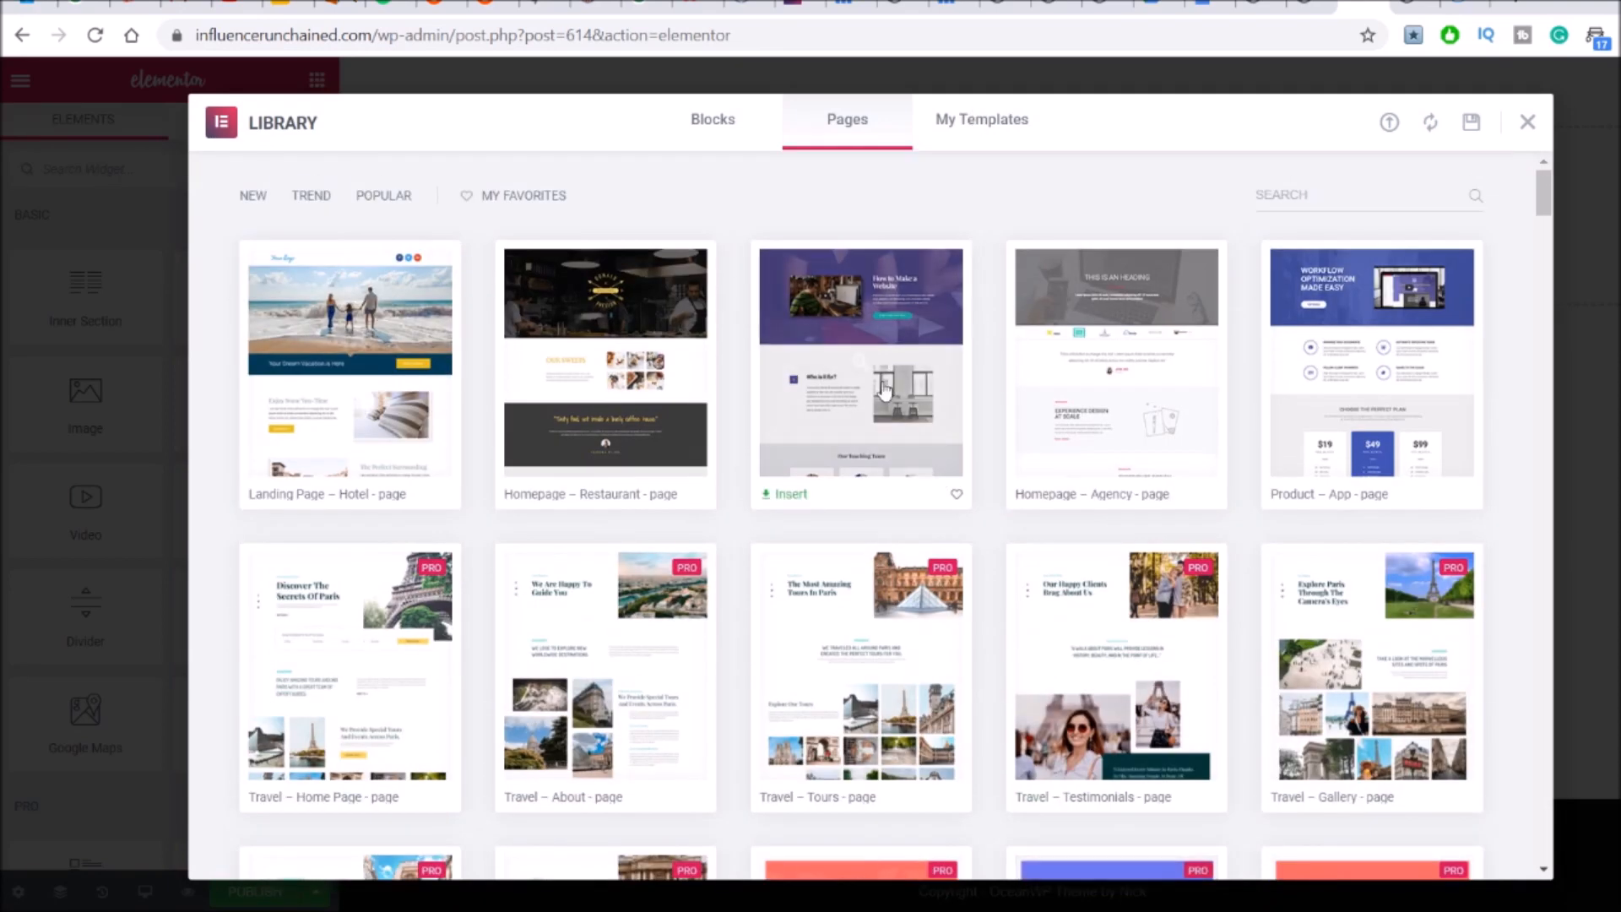
pyautogui.click(982, 130)
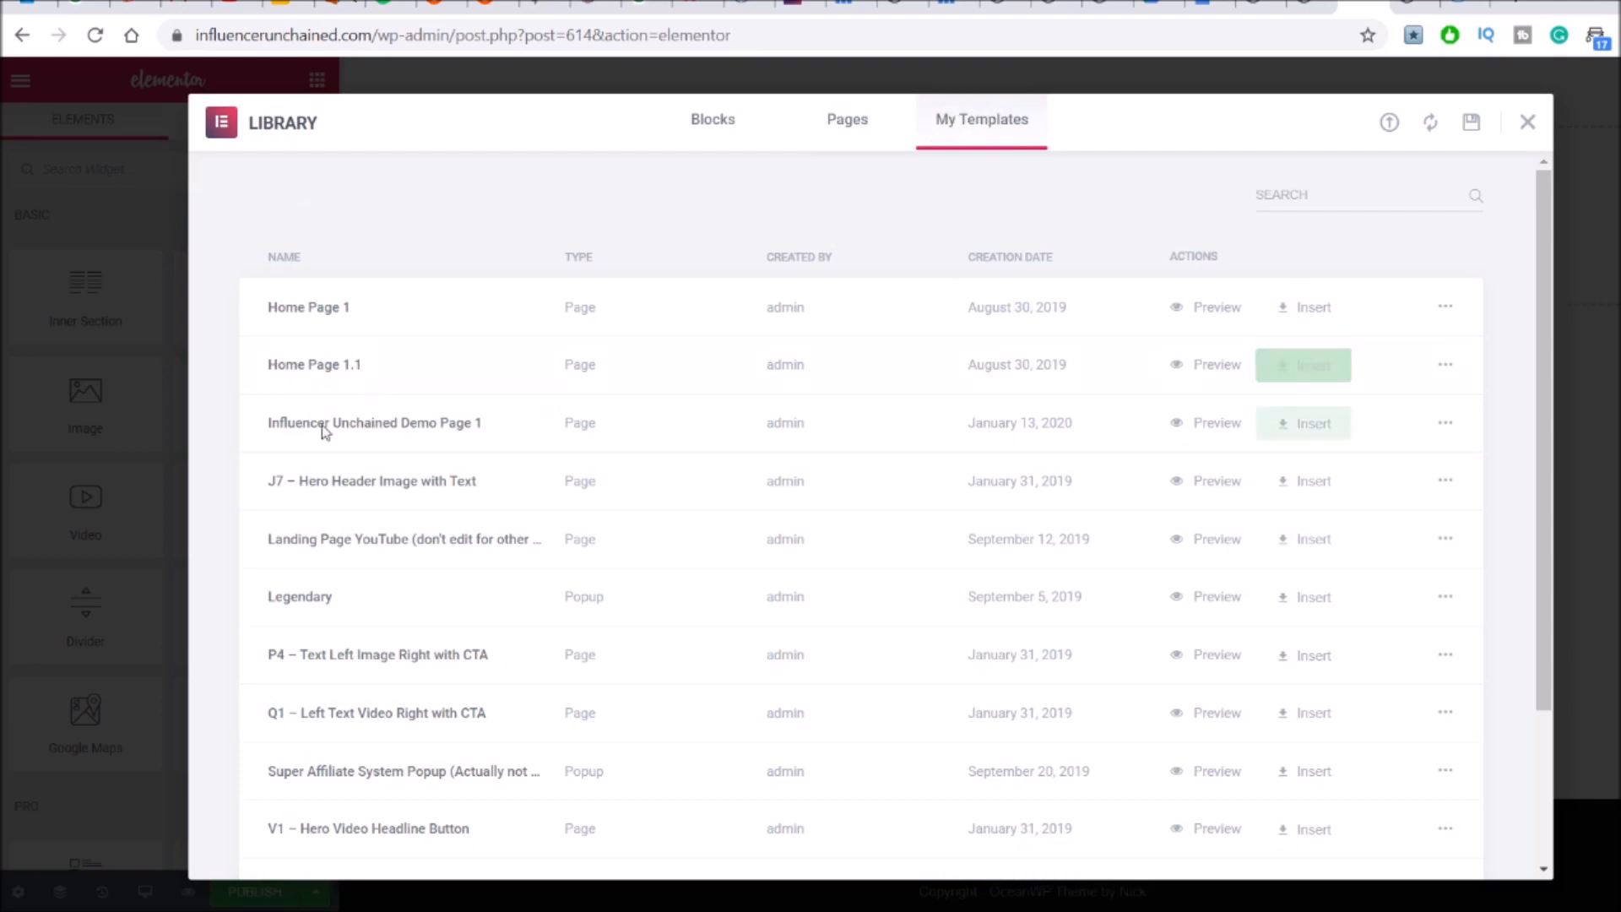
pyautogui.scroll(-3, 338, 422)
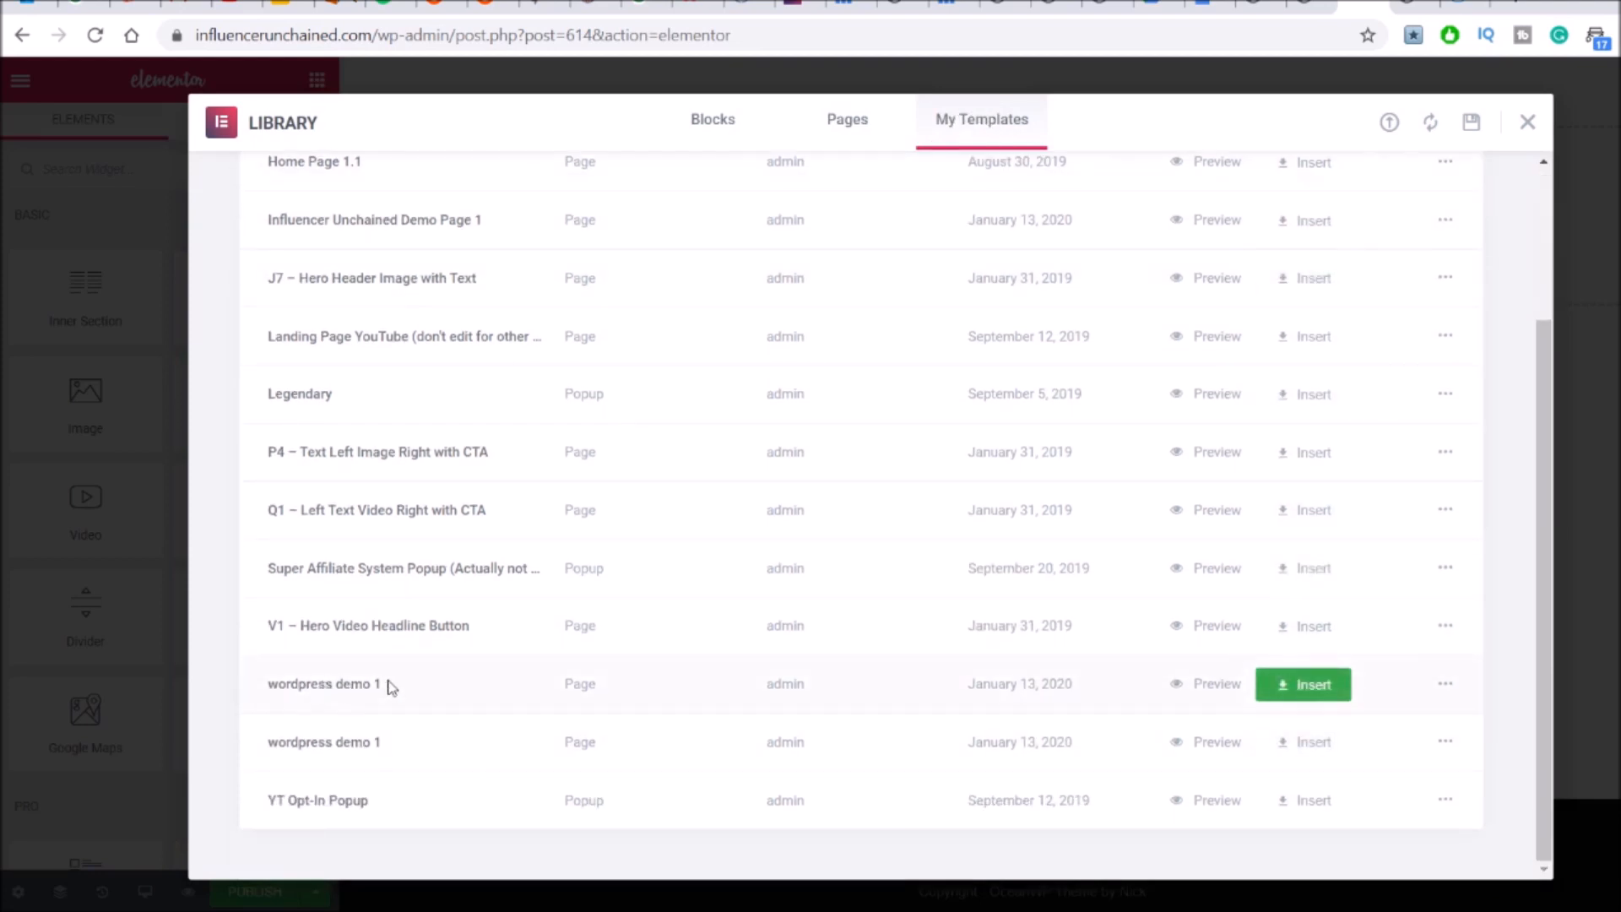
pyautogui.click(1307, 686)
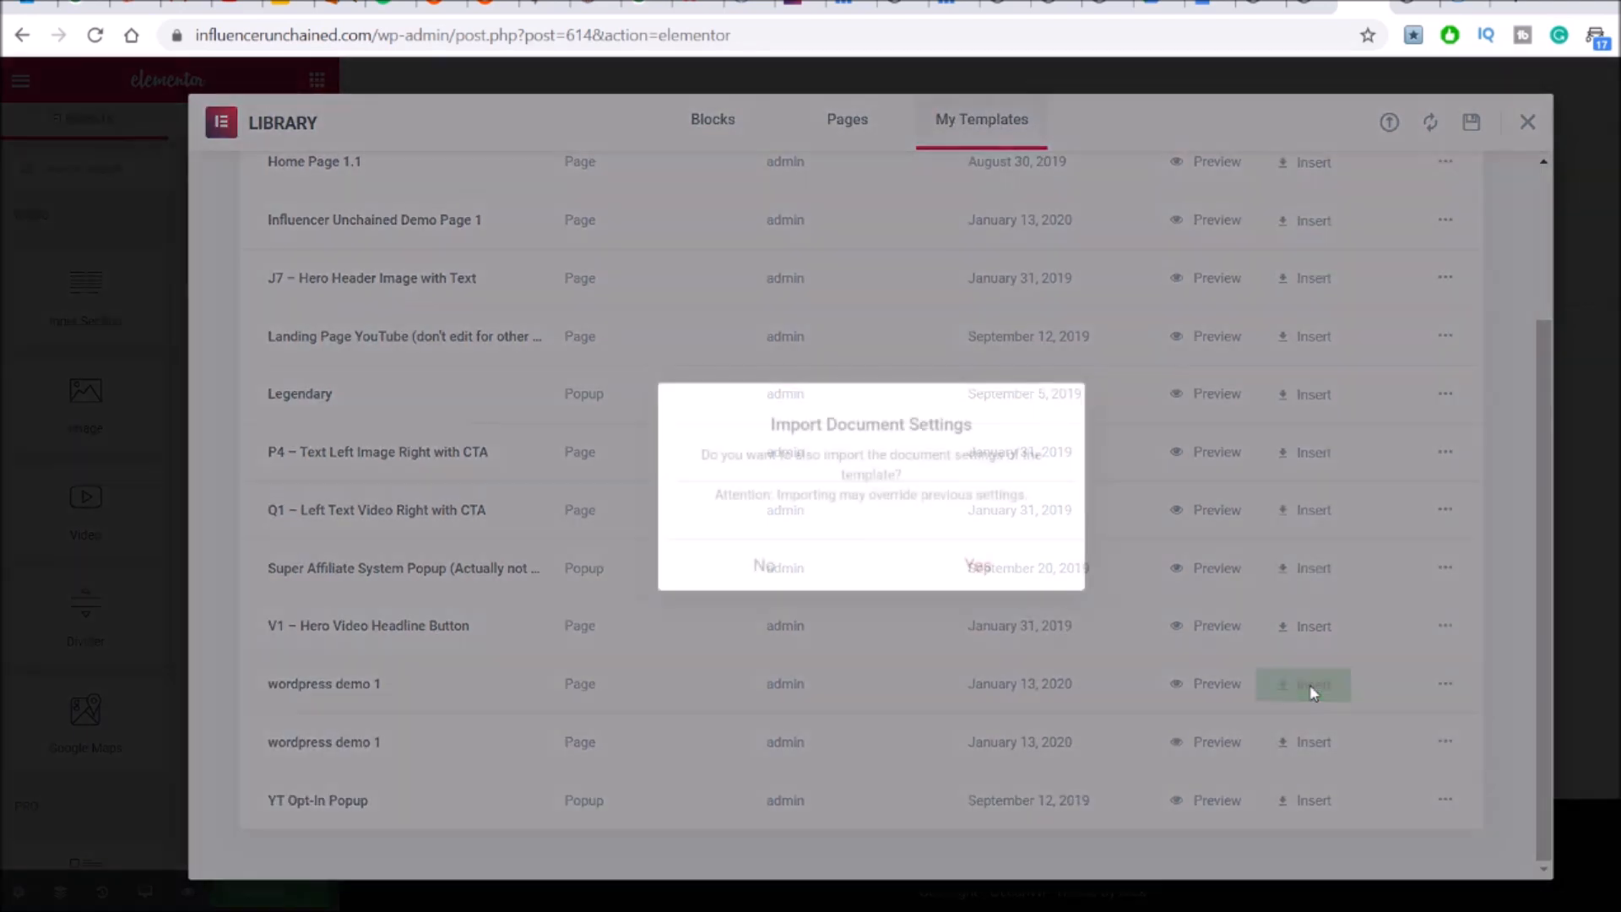
pyautogui.click(973, 570)
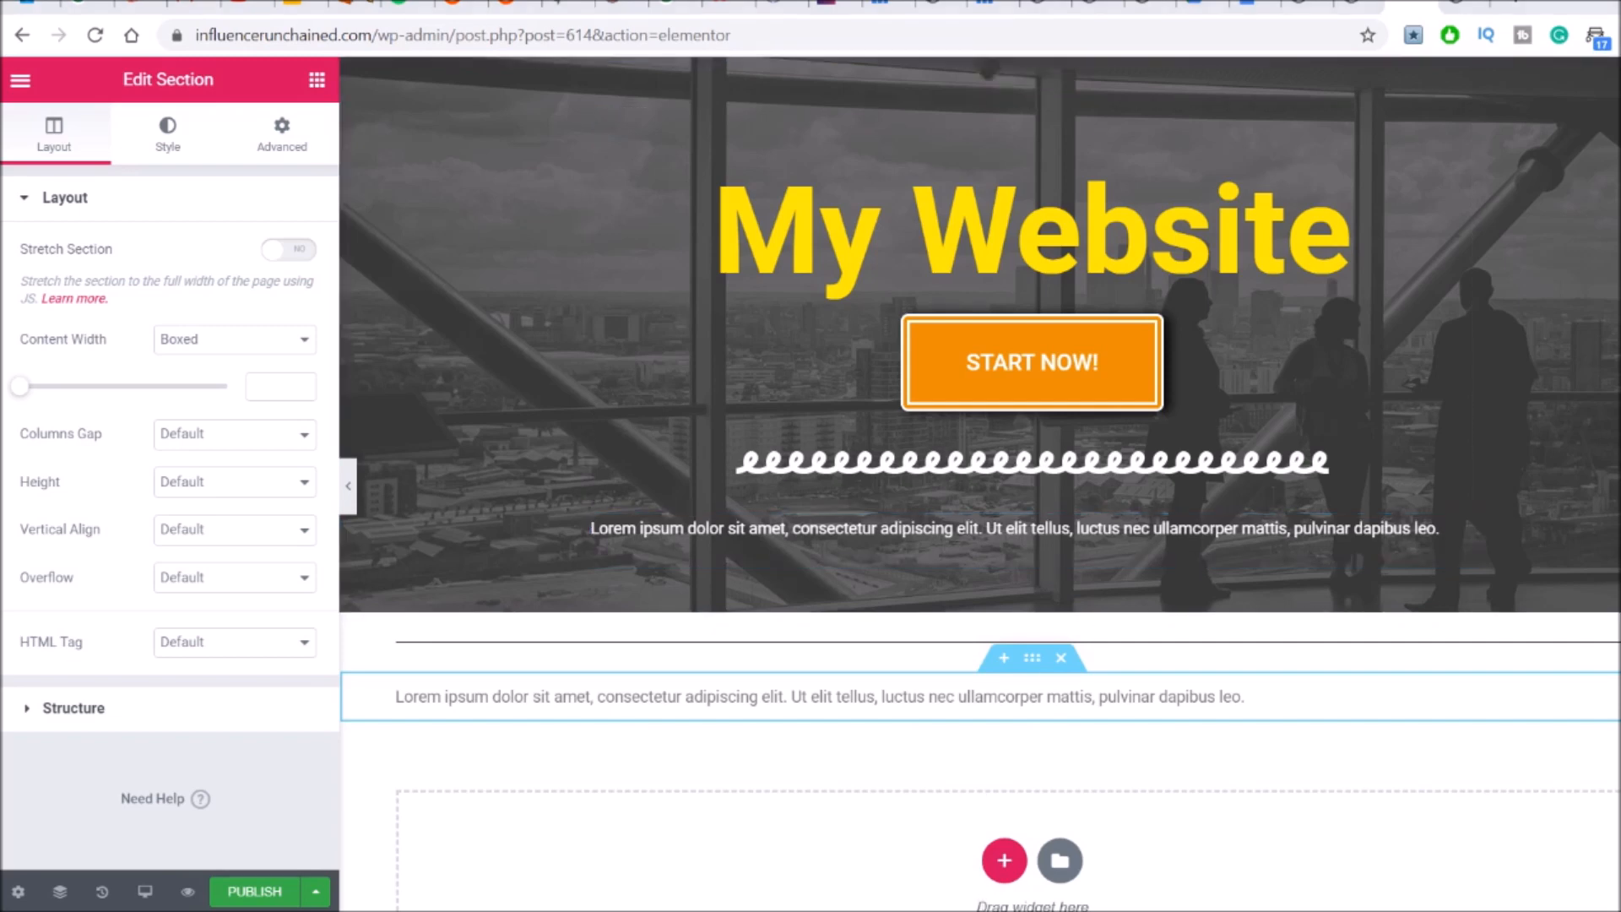
# Switch to the published createawebsite page and review its tutorial steps, bonus resources and closing offer
pyautogui.hotkey('ctrl', 'Tab')
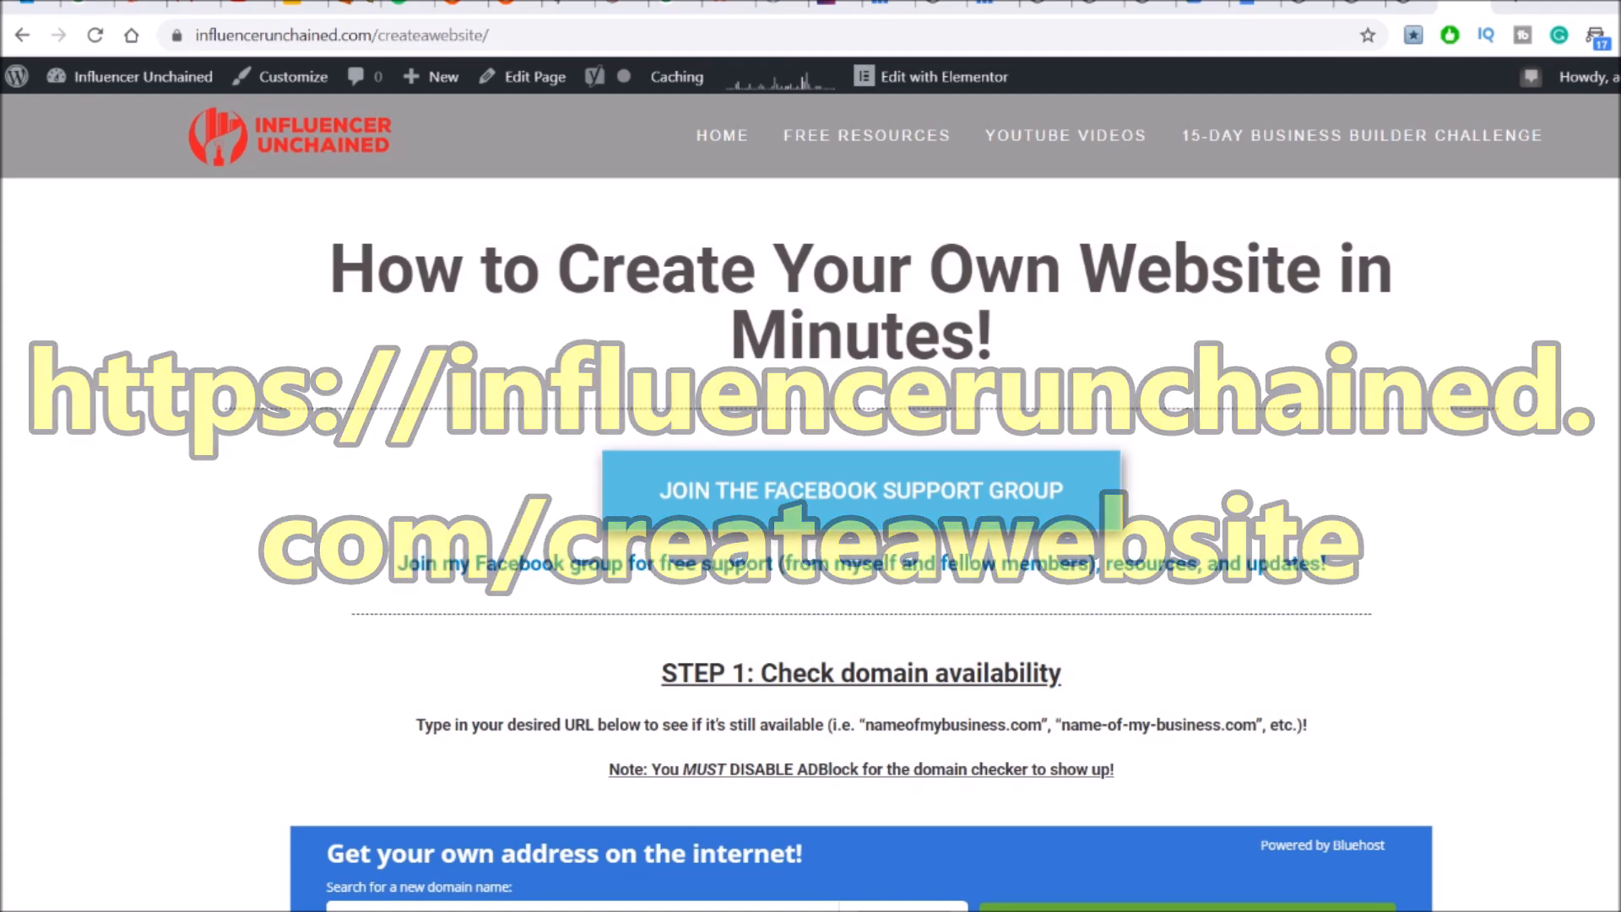
pyautogui.scroll(-2, 811, 502)
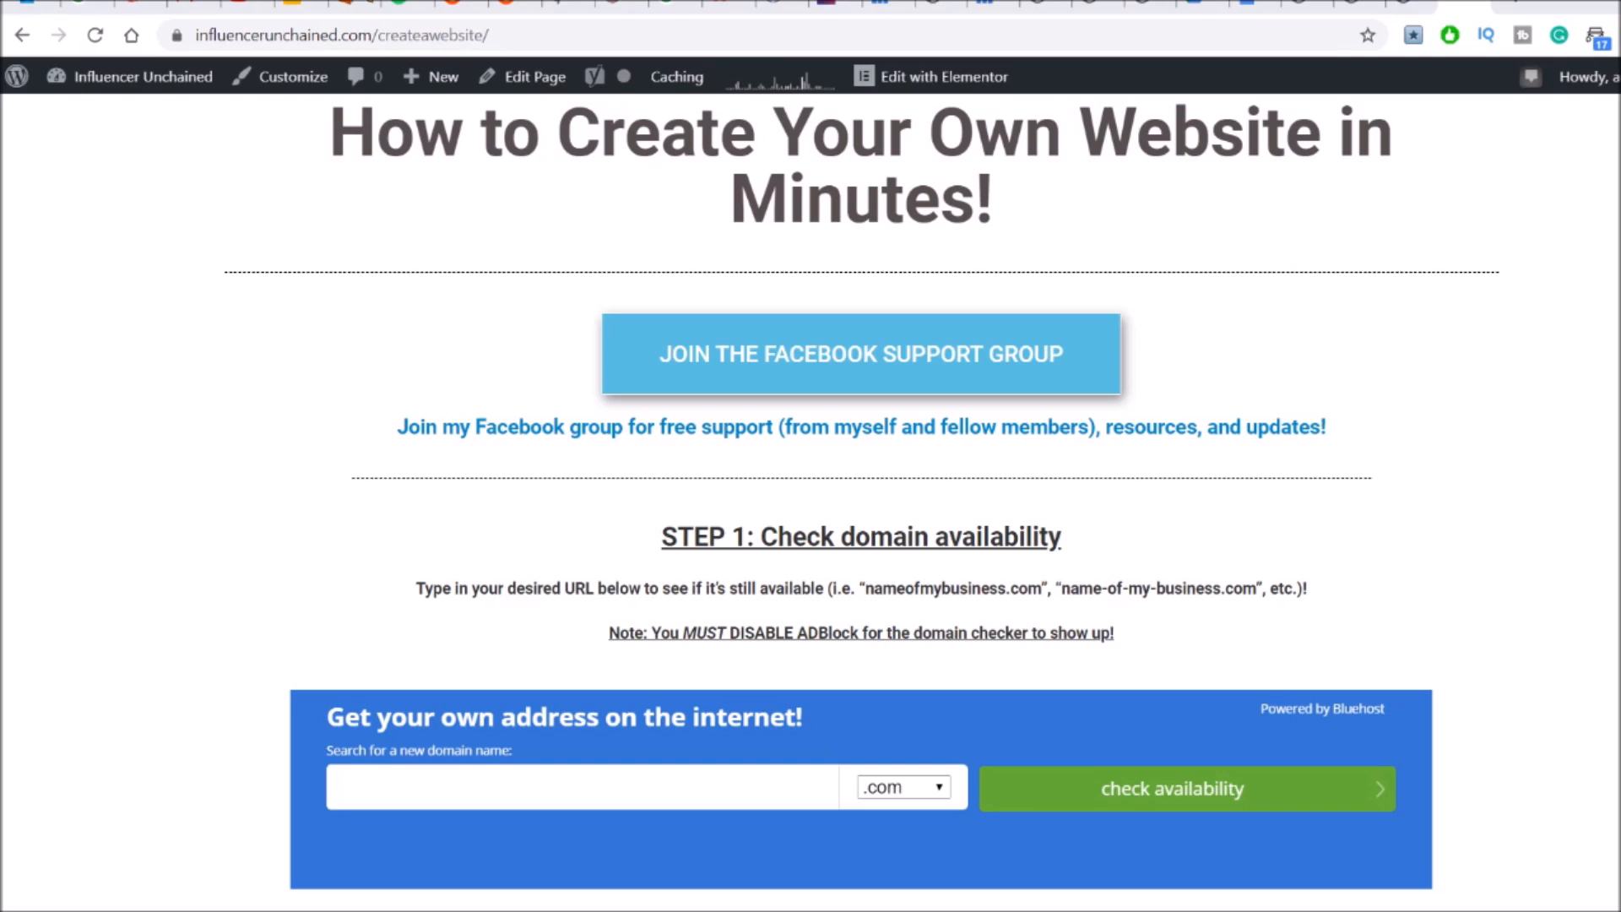
pyautogui.scroll(-10, 862, 501)
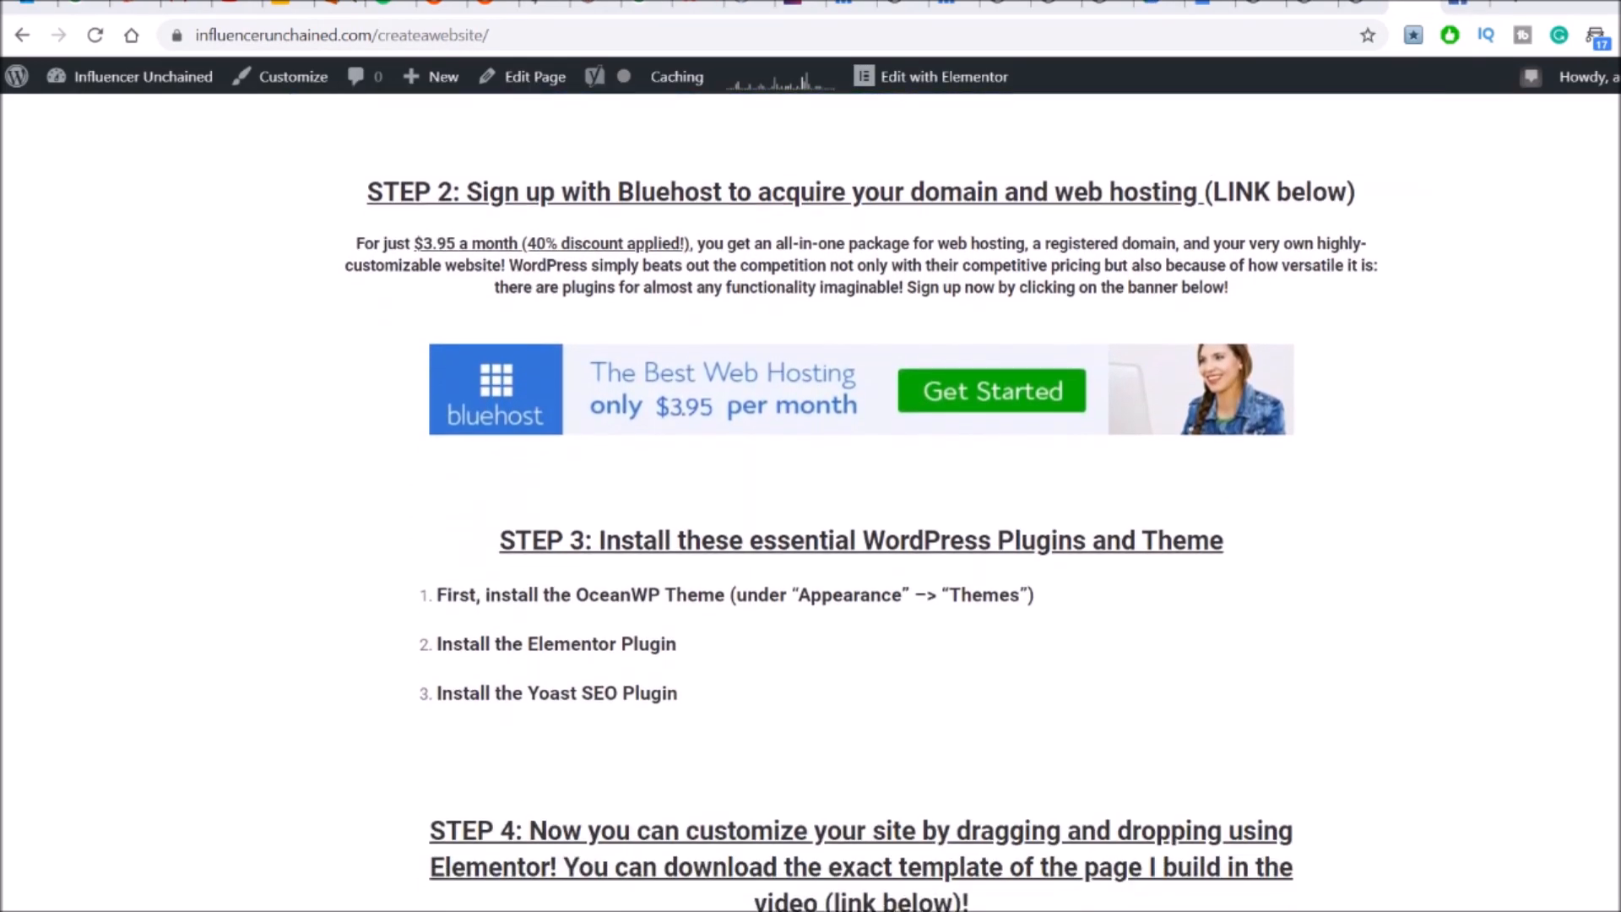
pyautogui.scroll(-7, 861, 502)
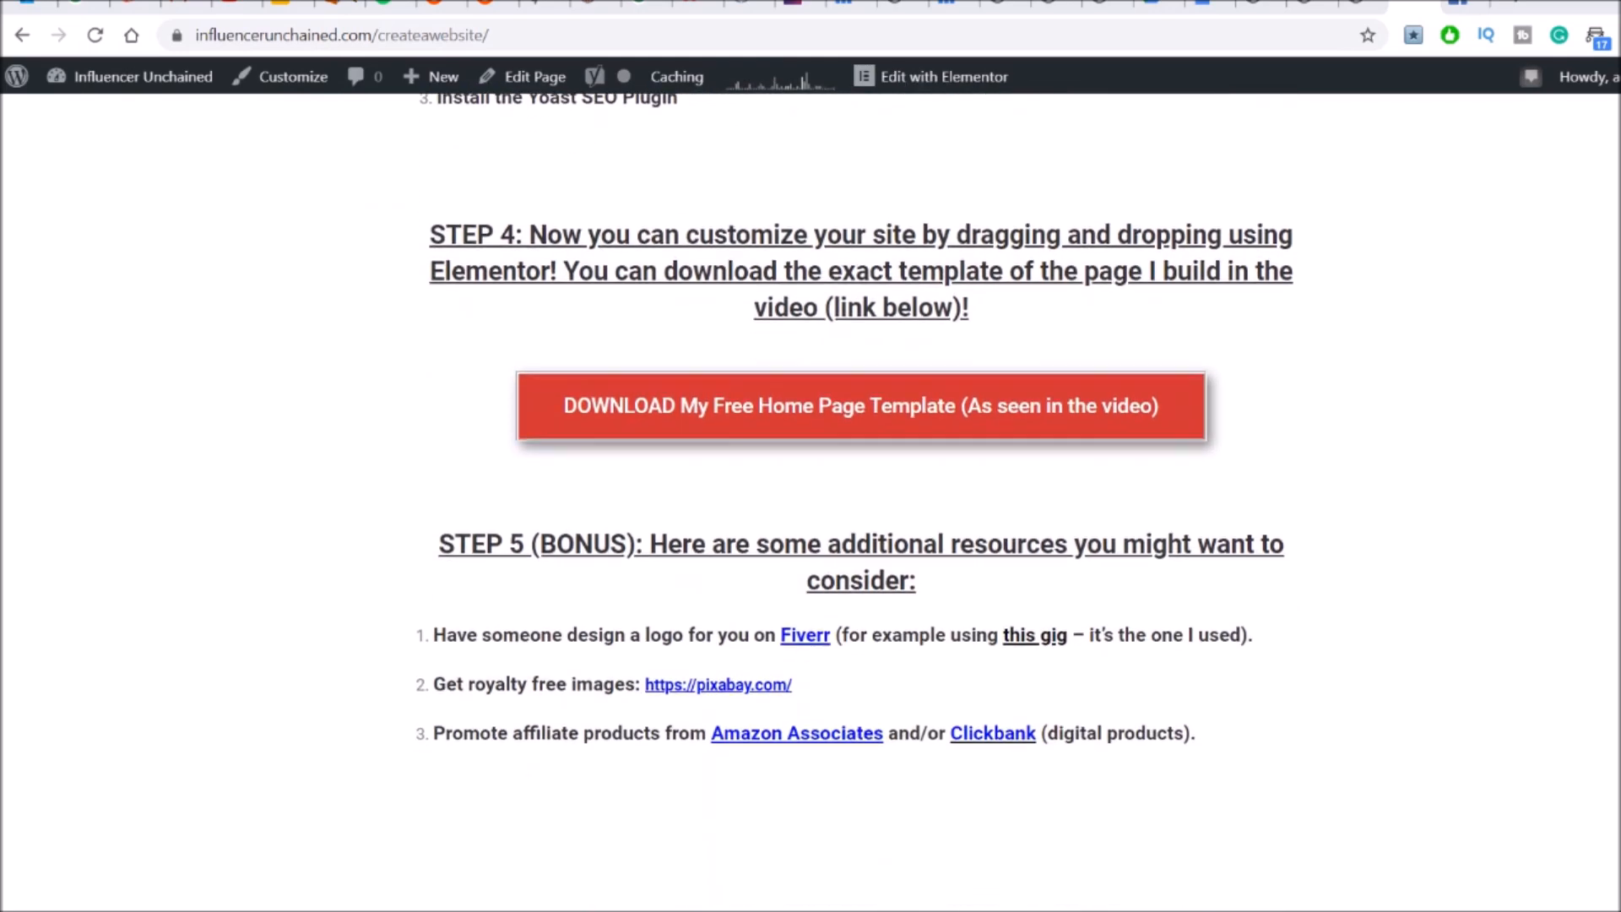
pyautogui.scroll(-3, 861, 502)
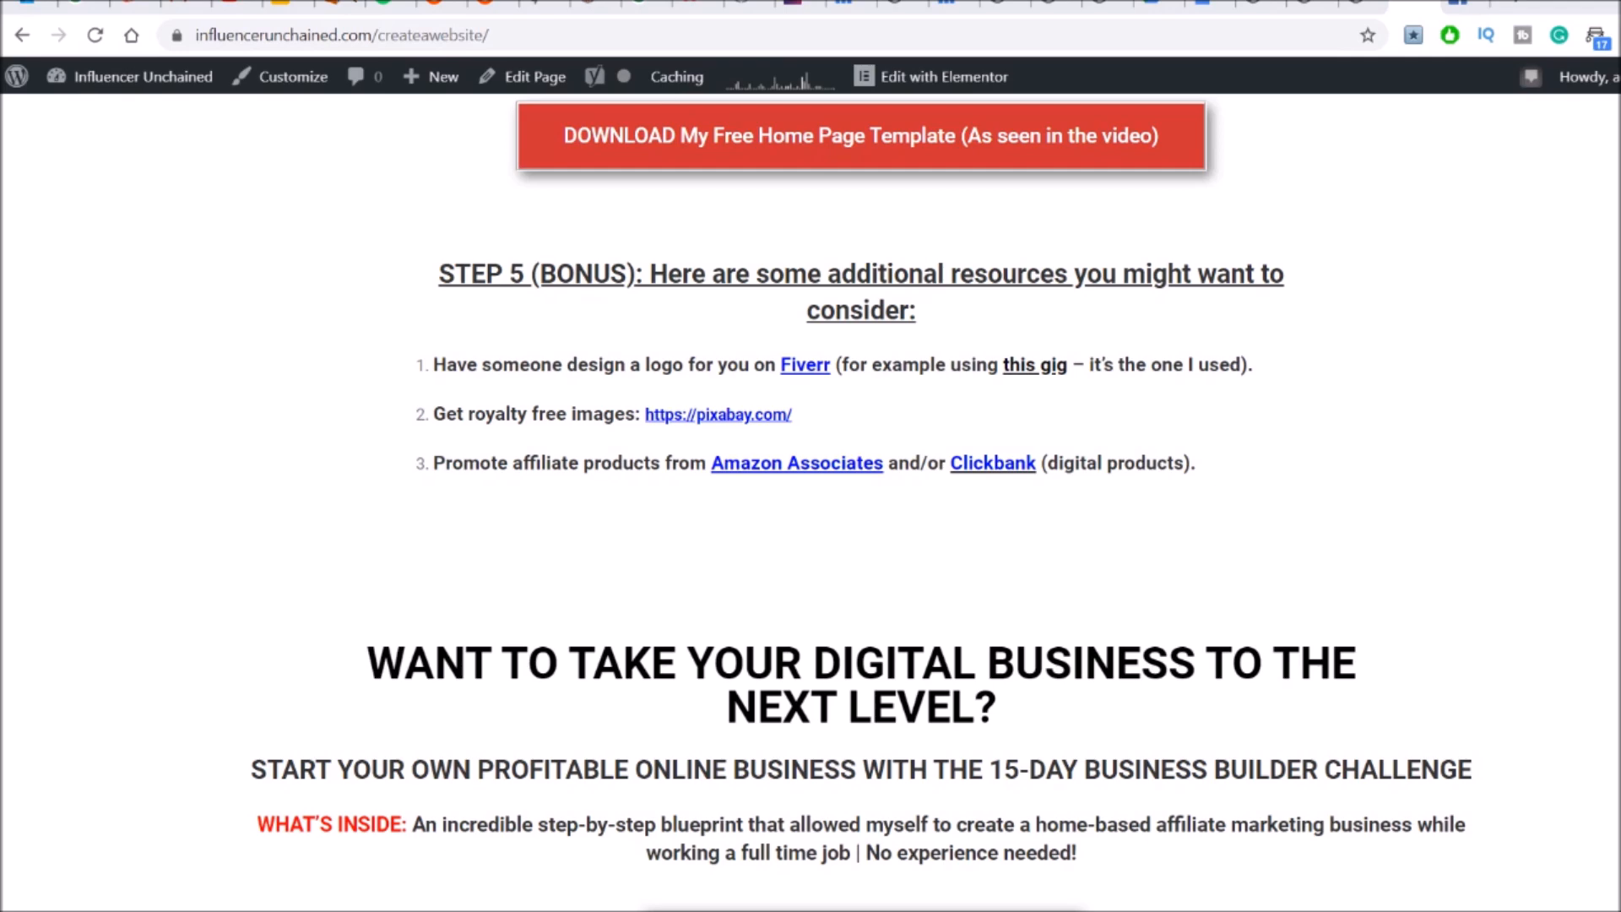
pyautogui.scroll(-3, 862, 501)
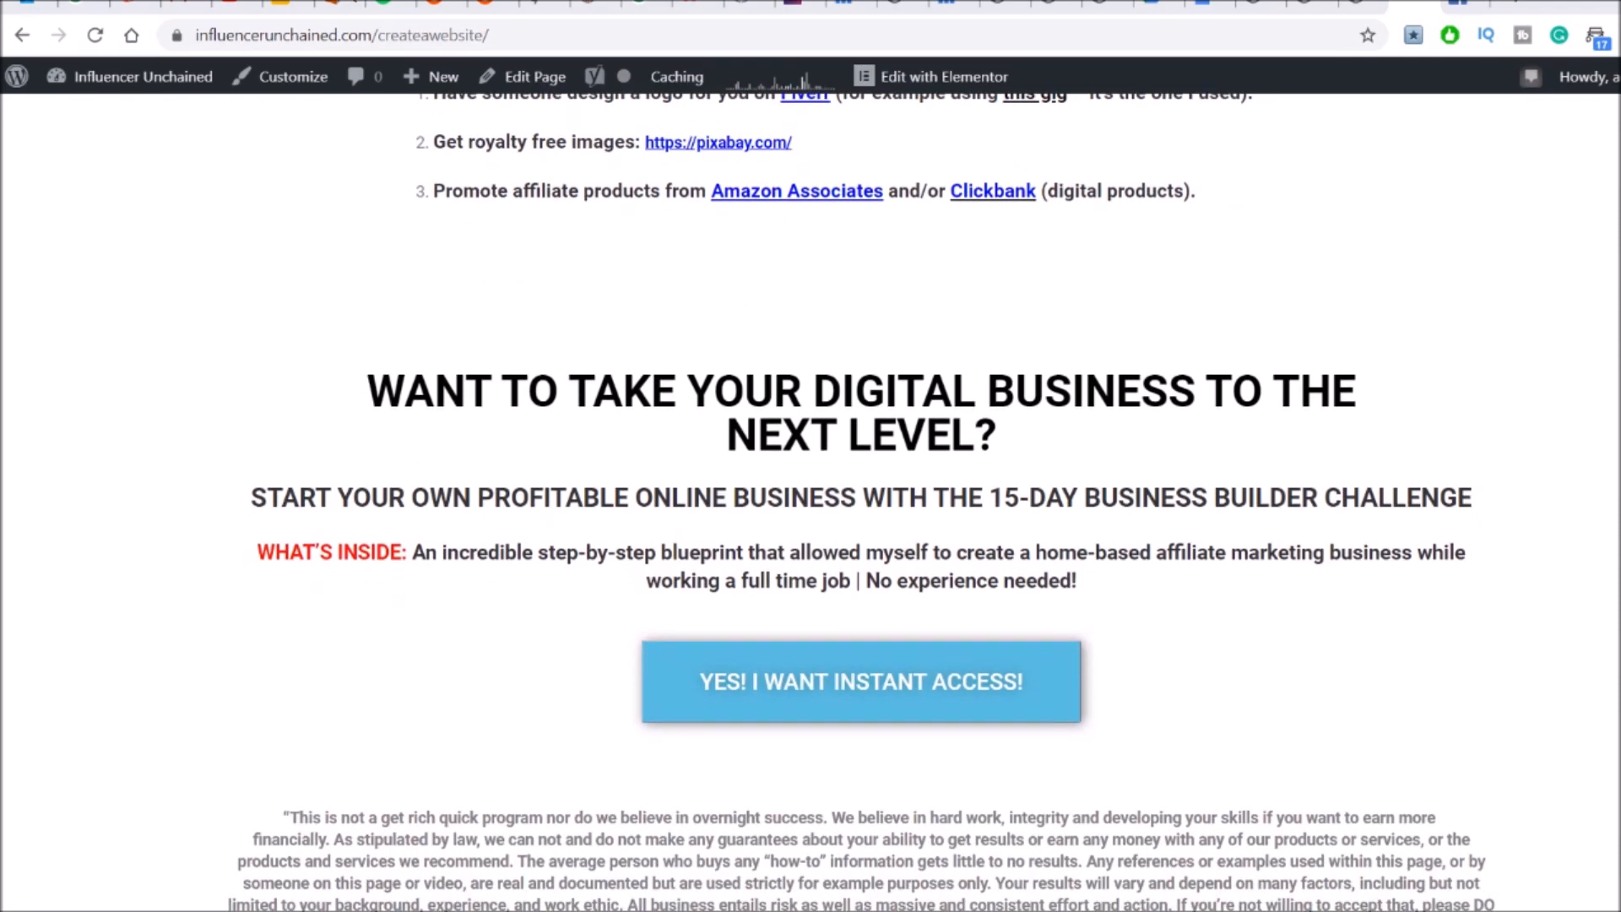
pyautogui.scroll(-2, 861, 501)
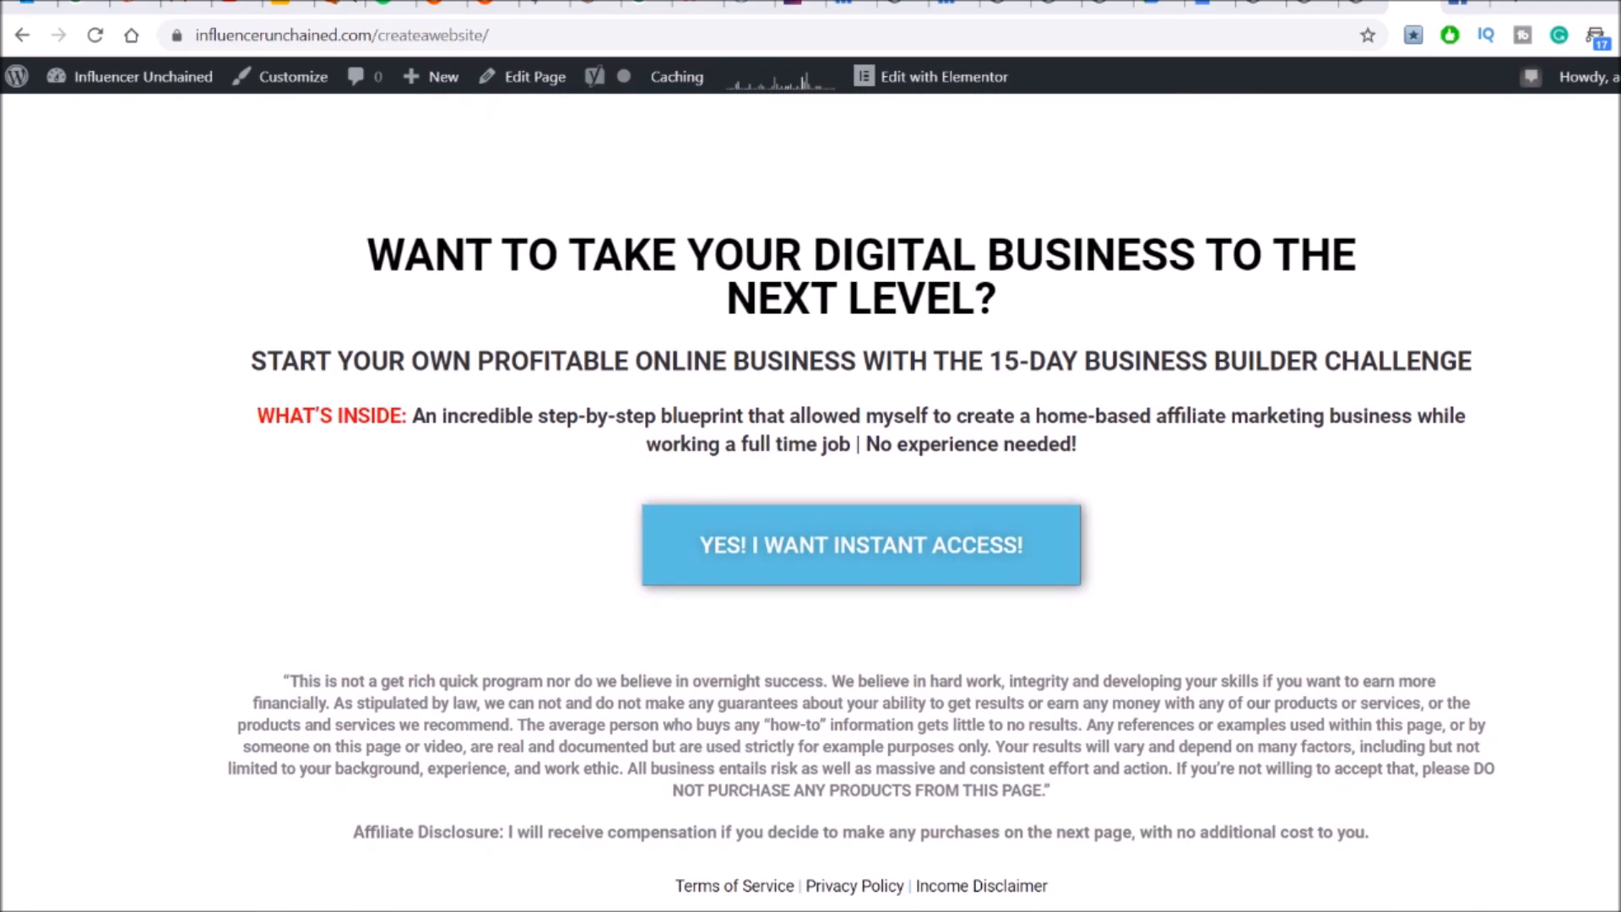